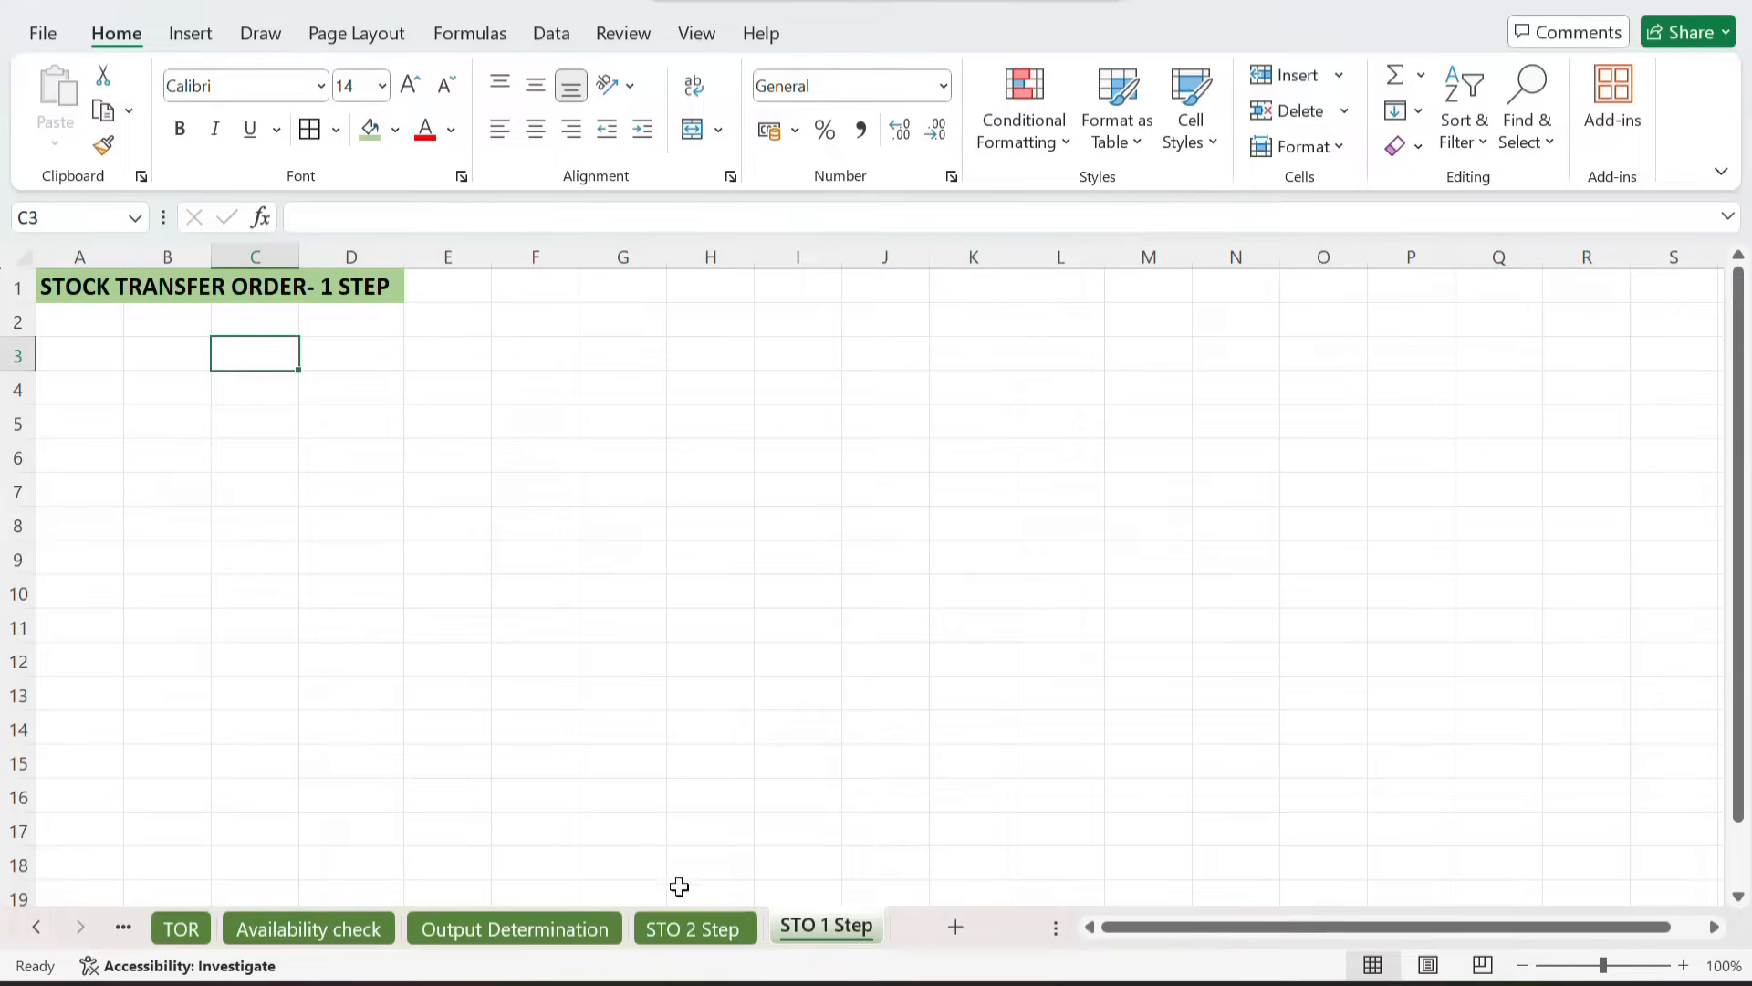
Step: Copy the stock transfer definition sentence from the STO 2 Step sheet into cell C3 of the STO 1 Step sheet
left_click(655, 929)
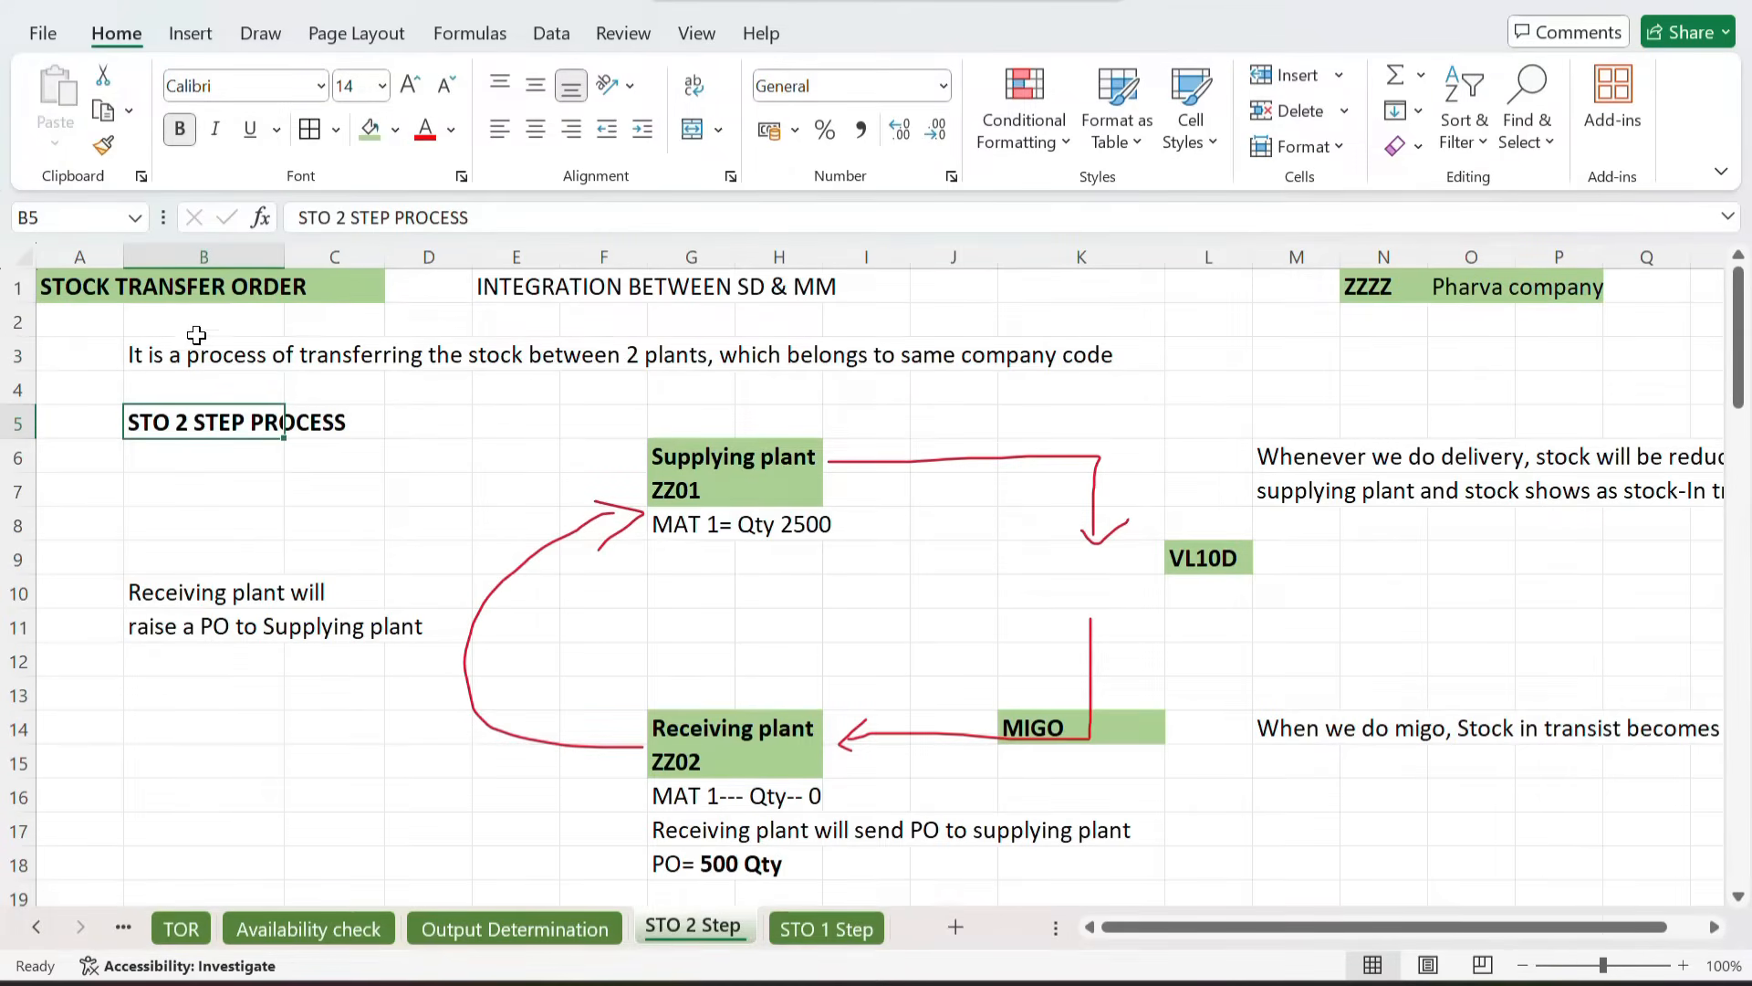
left_click(145, 352)
key("ctrl+c")
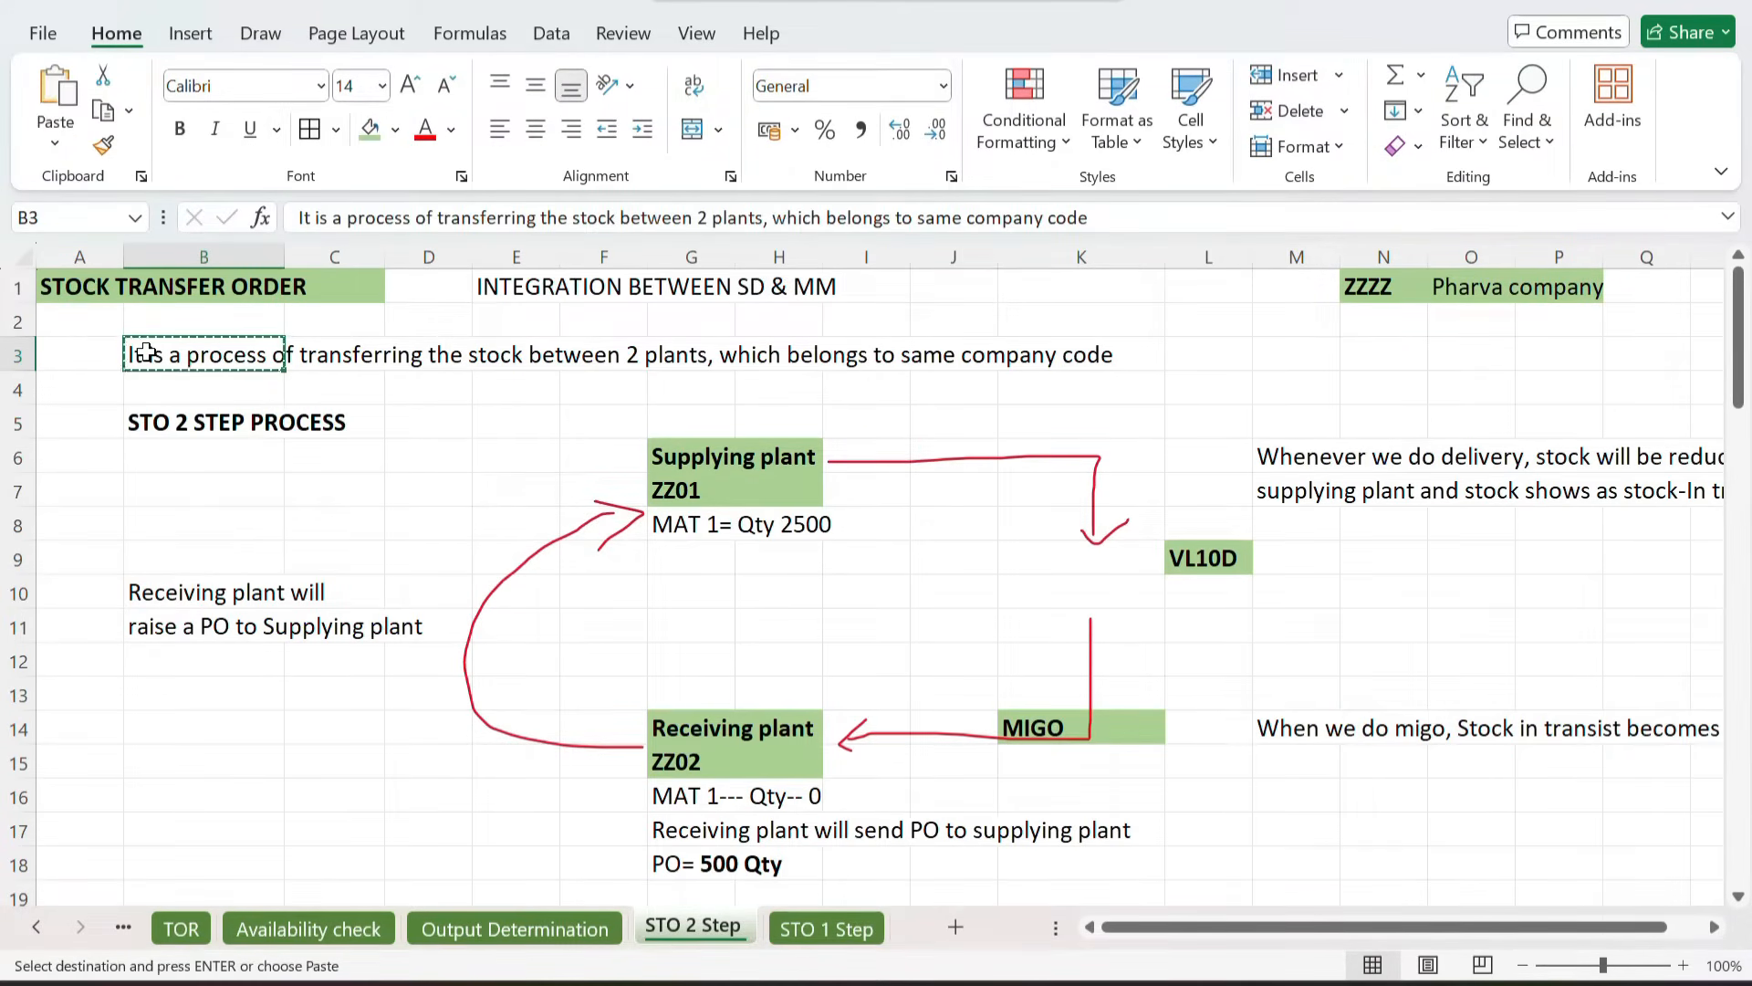
left_click(822, 928)
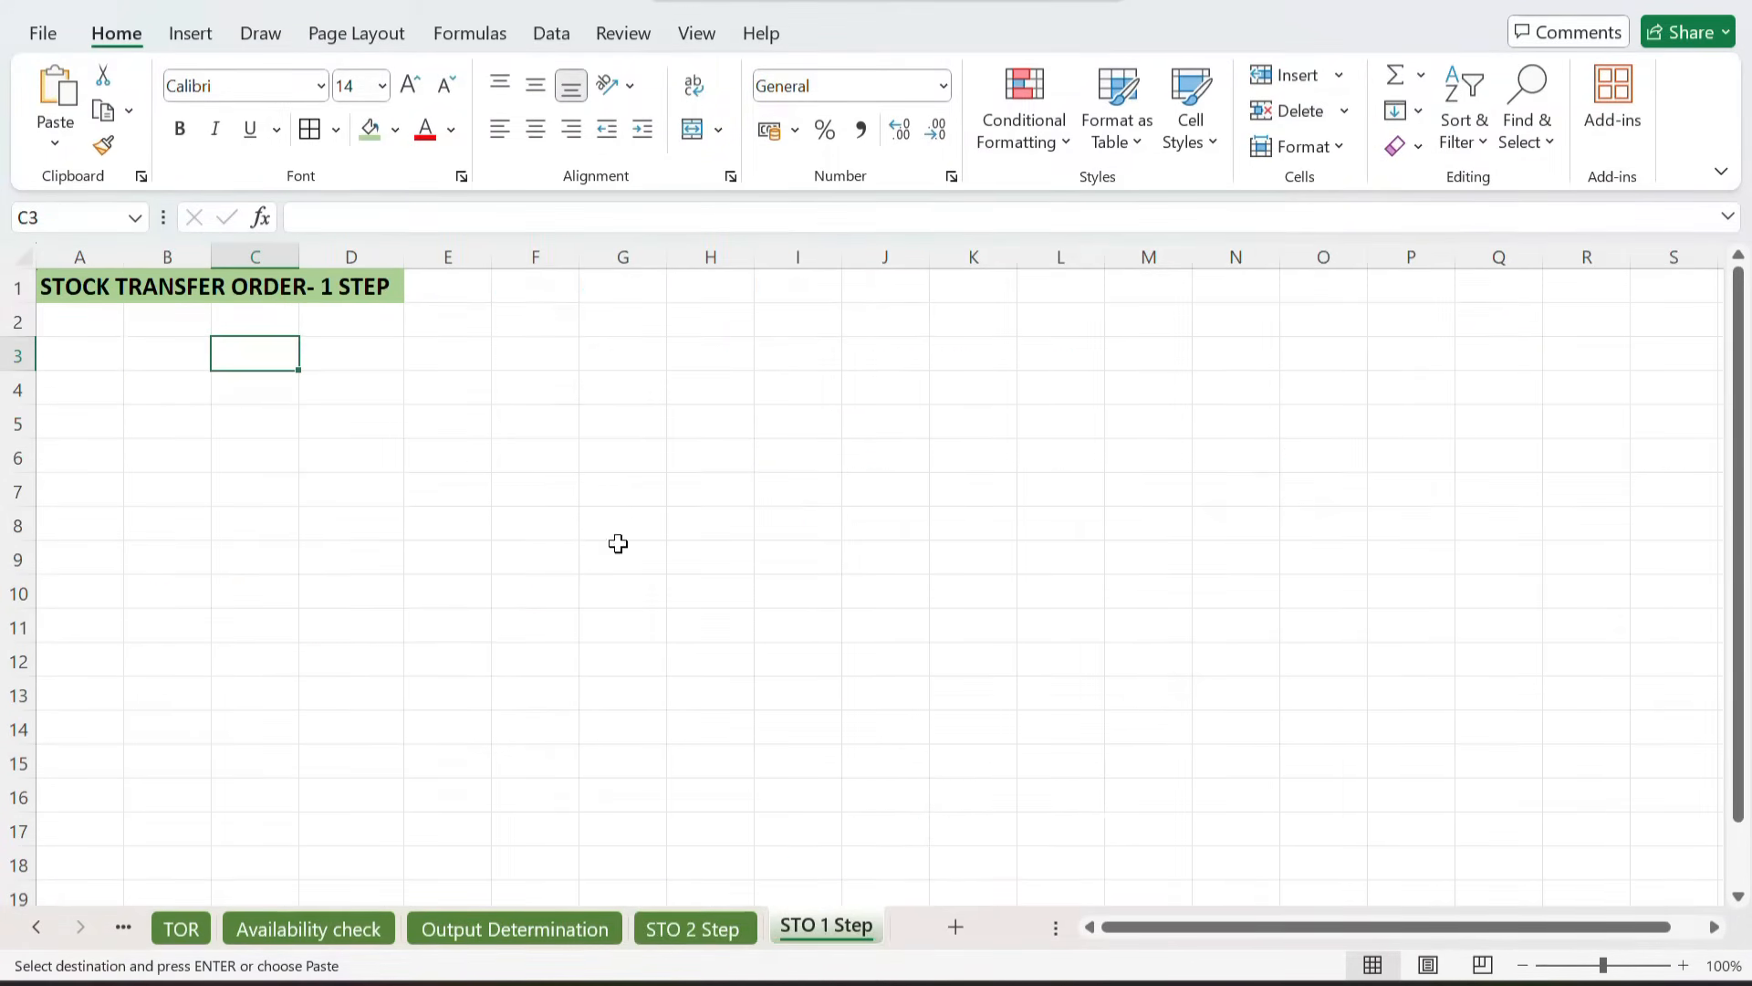
key("ctrl+v")
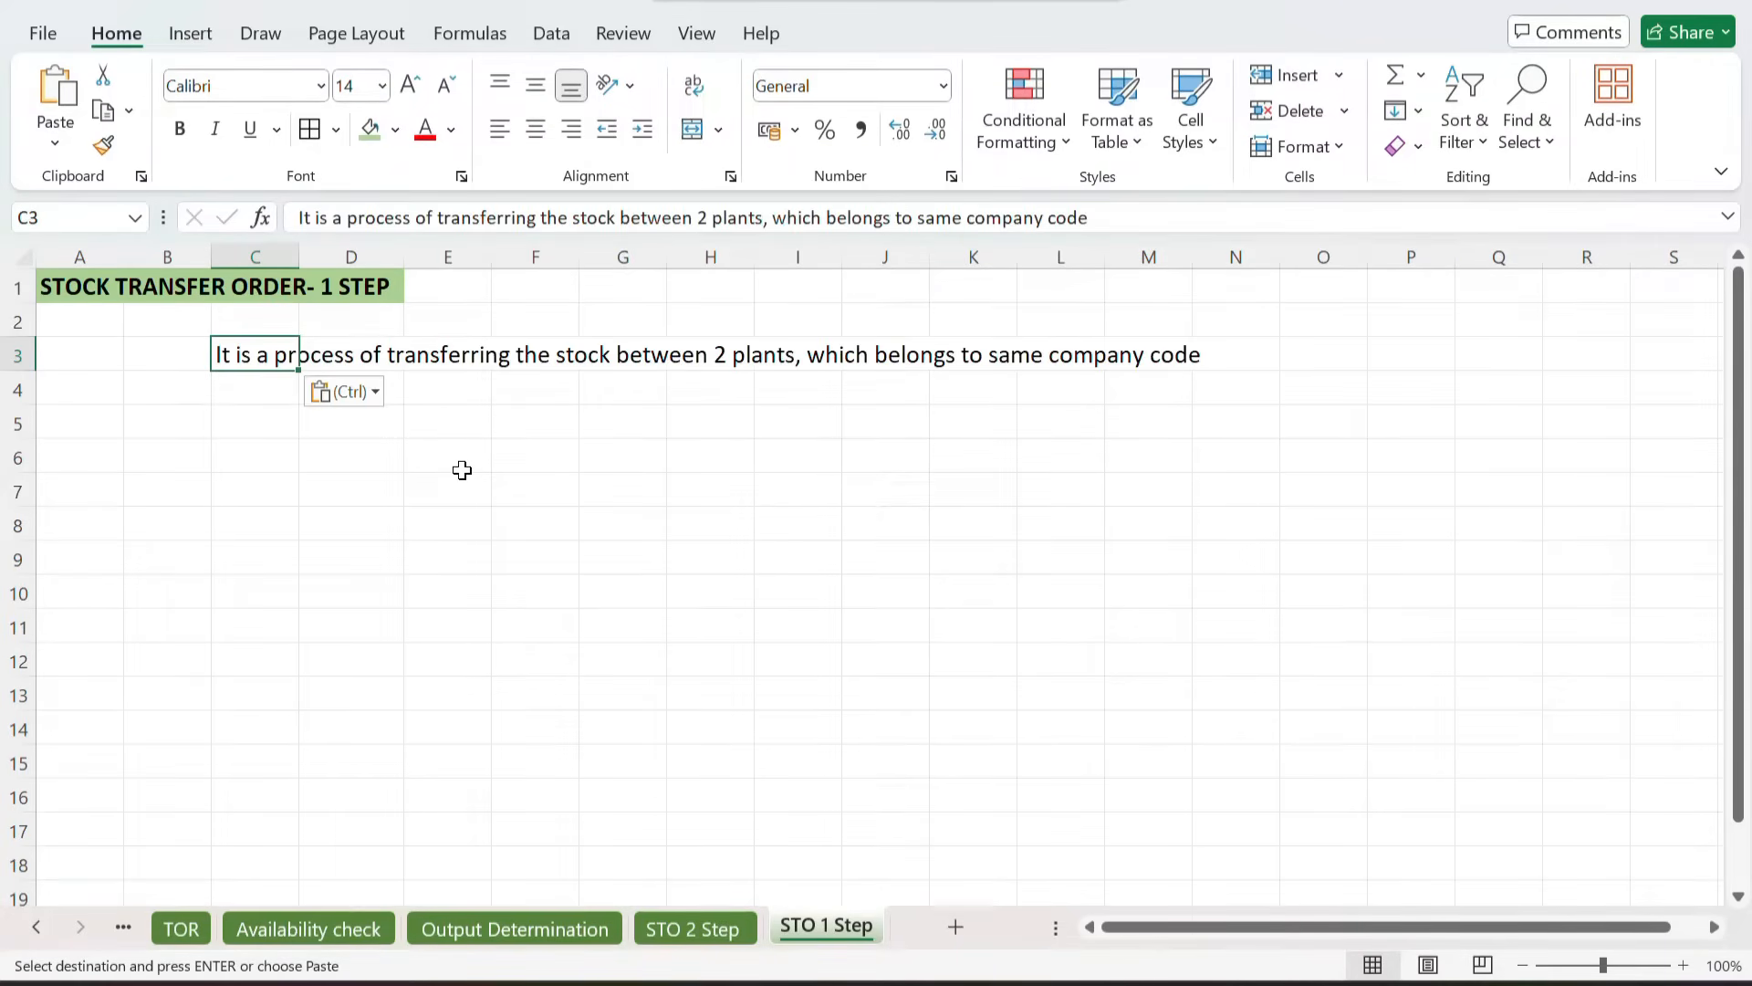
left_click(623, 463)
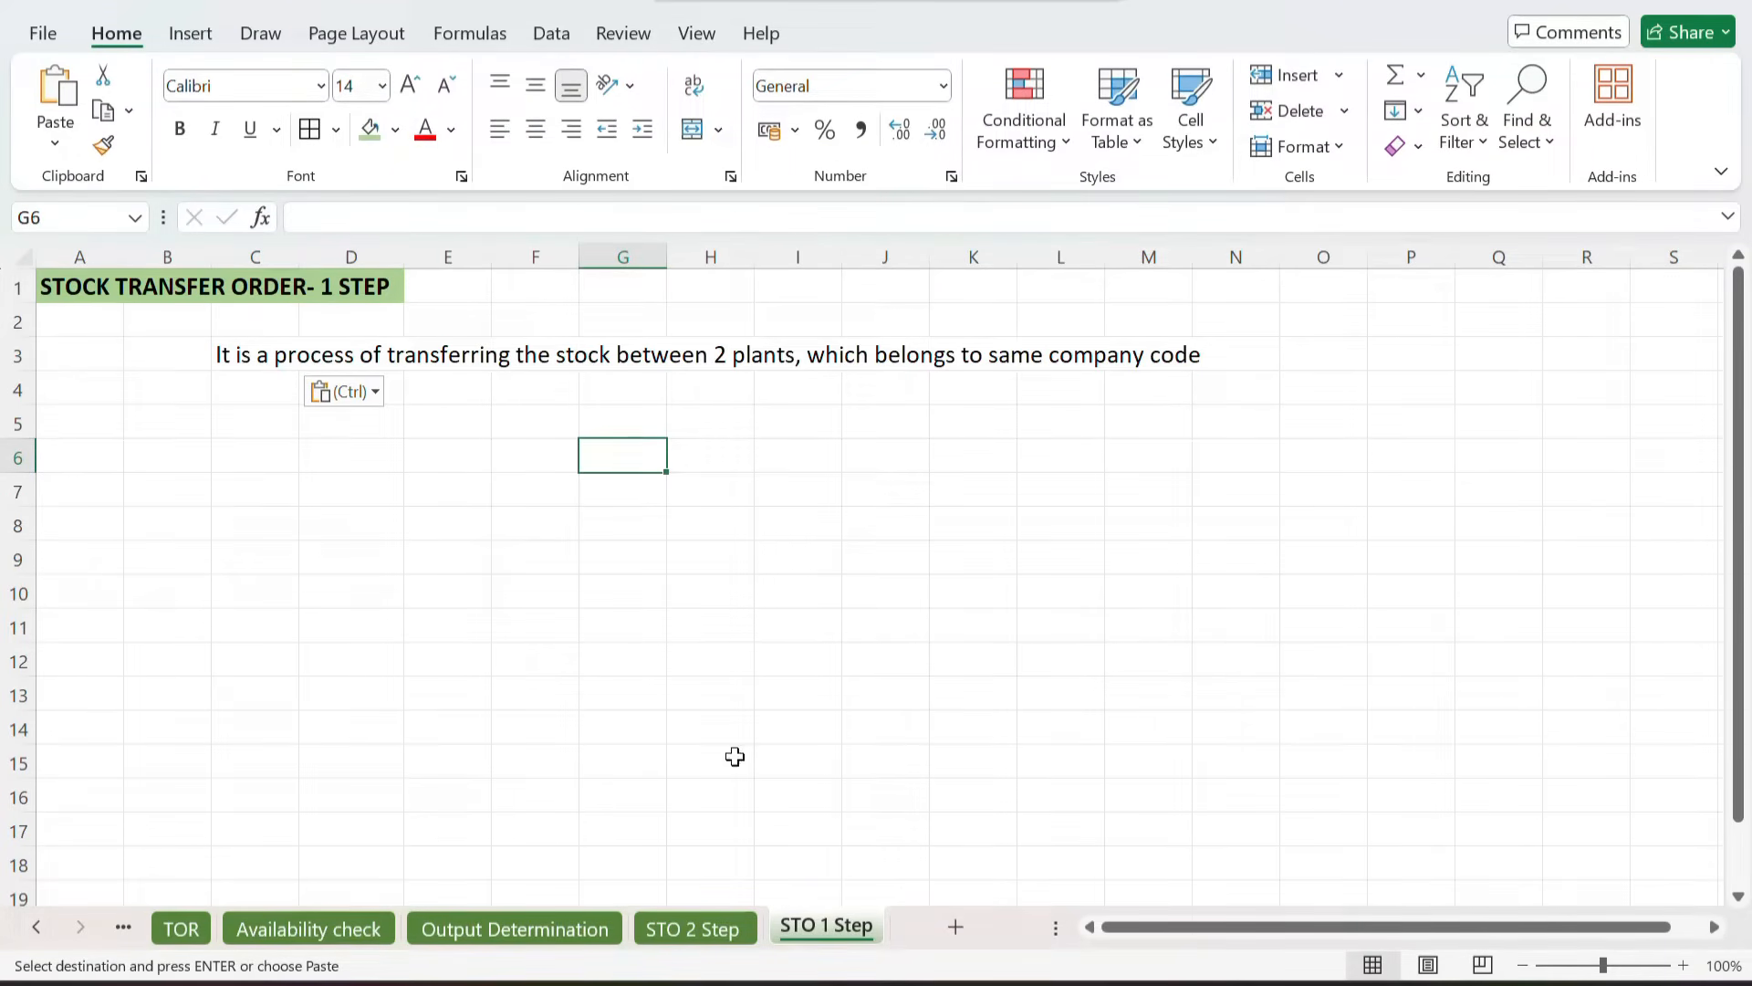
Step: Copy the plant flow diagram block E5:P18 from STO 2 Step and paste it at F6 on STO 1 Step
left_click(673, 928)
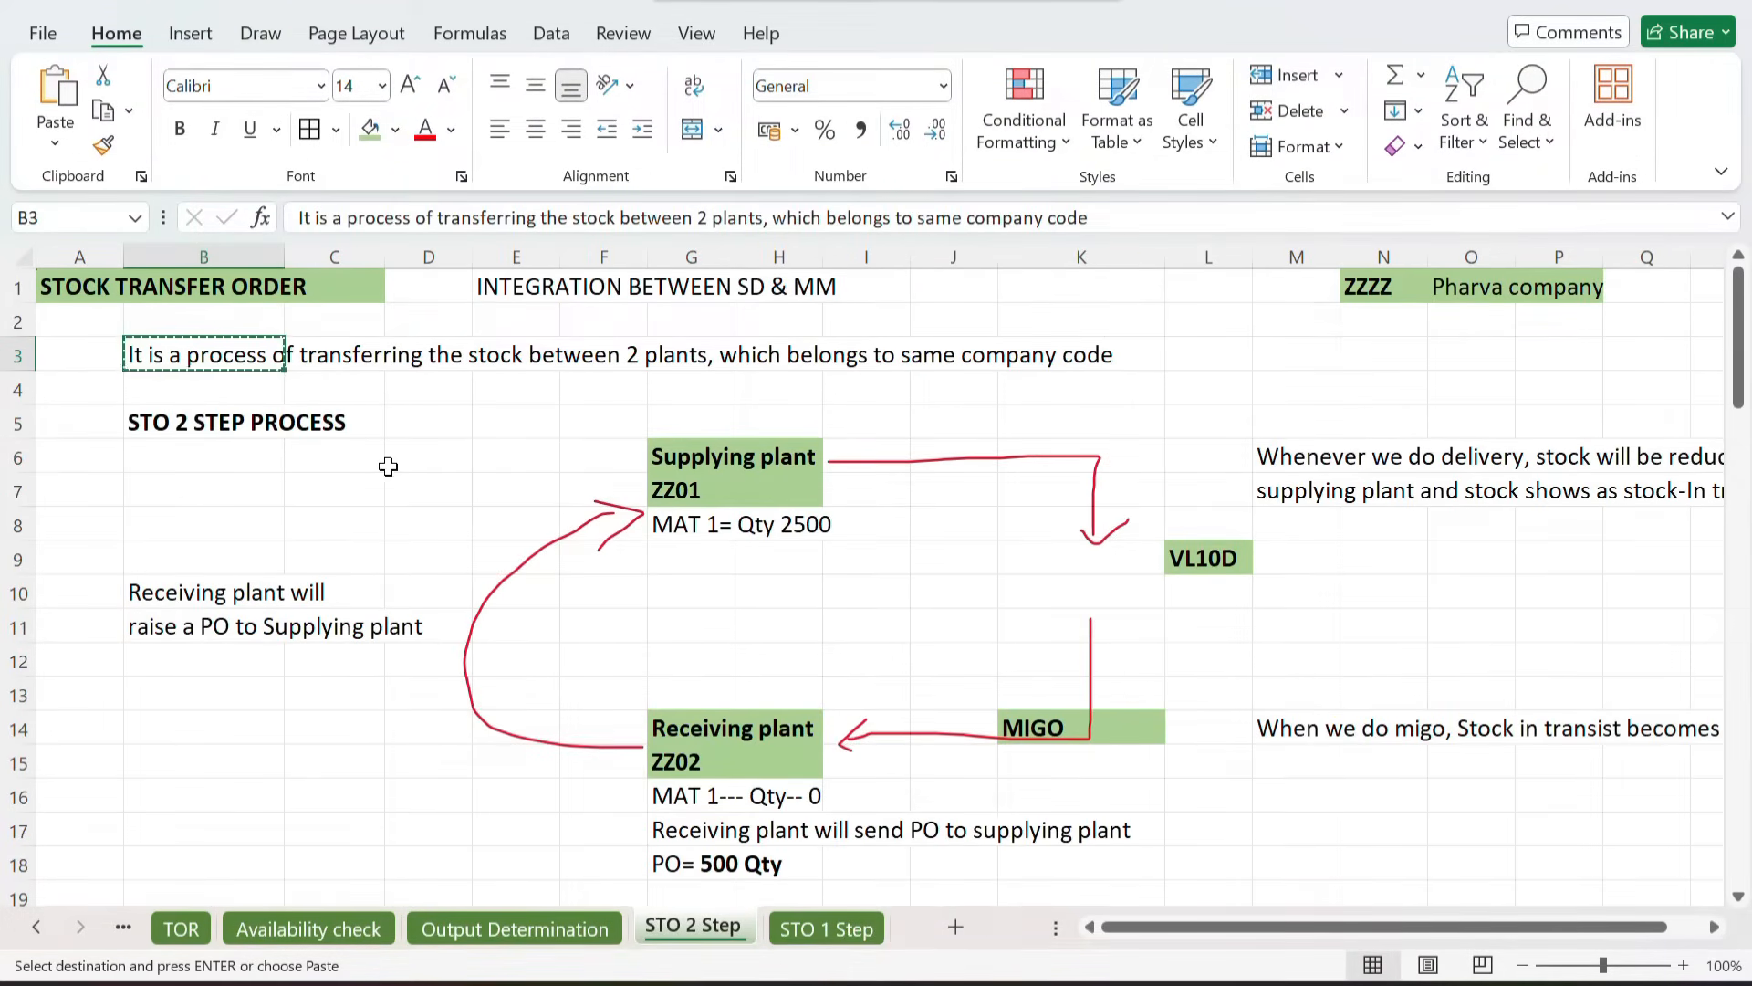
left_click(558, 425)
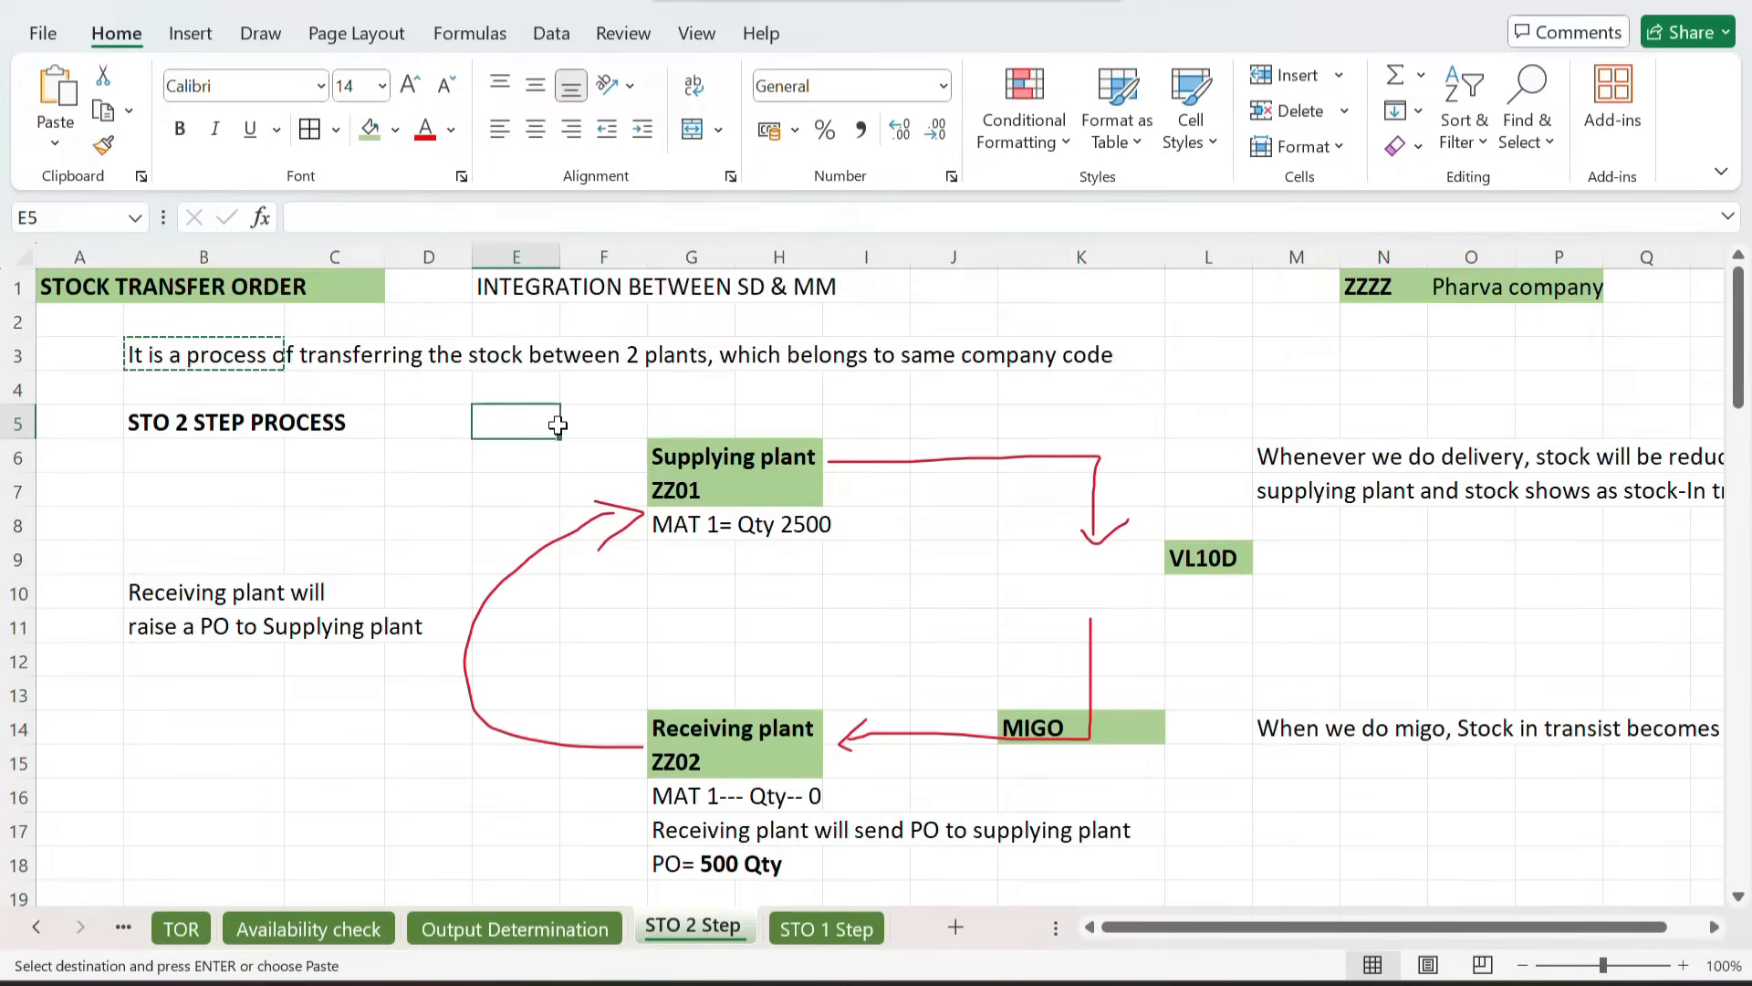
left_click_drag(557, 425, 1416, 855)
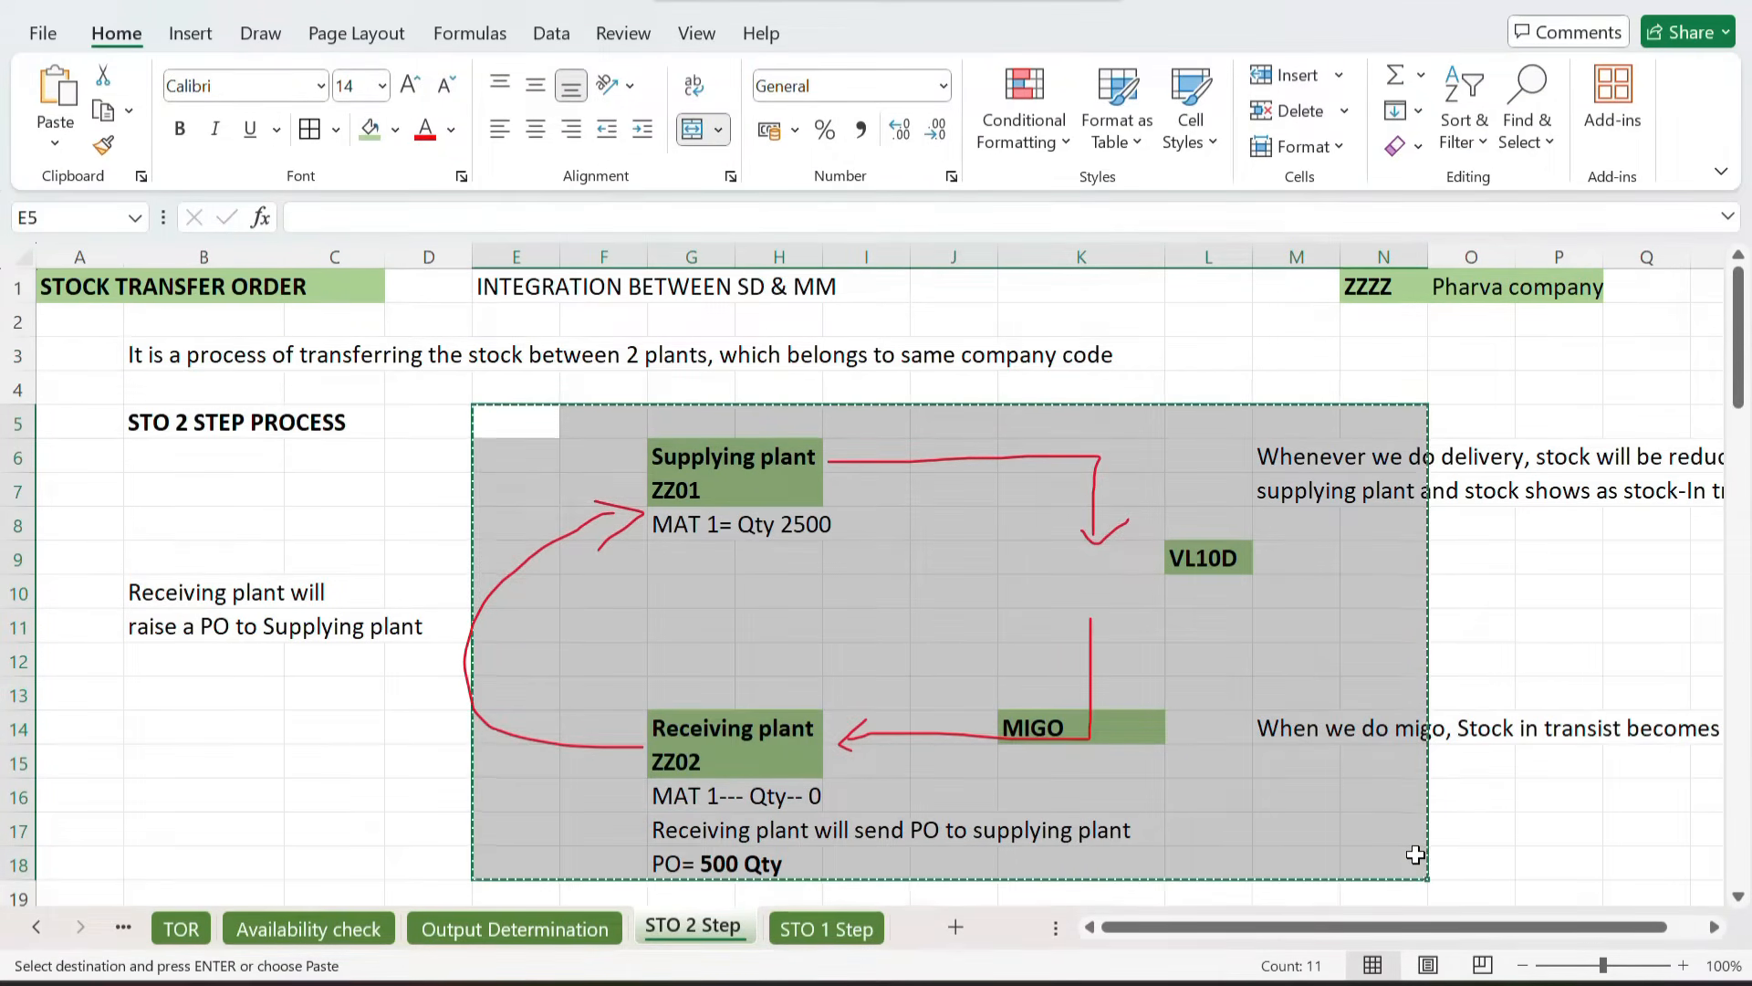
left_click(805, 924)
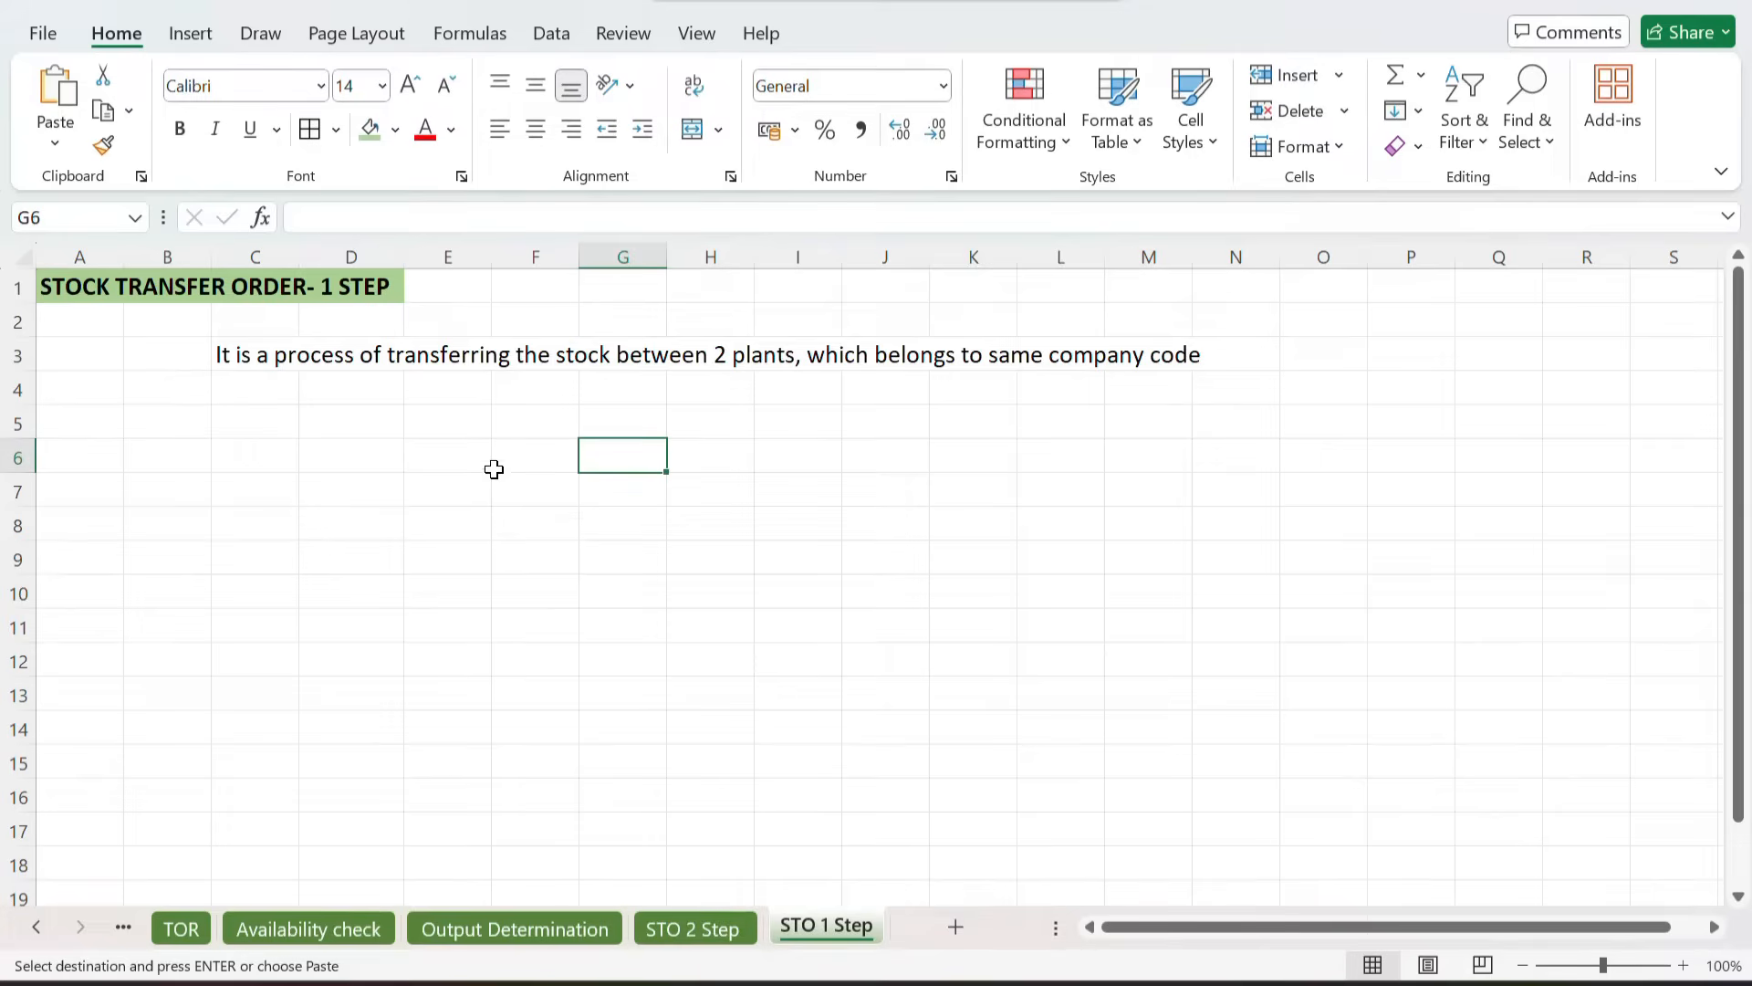
left_click(501, 450)
key("ctrl+v")
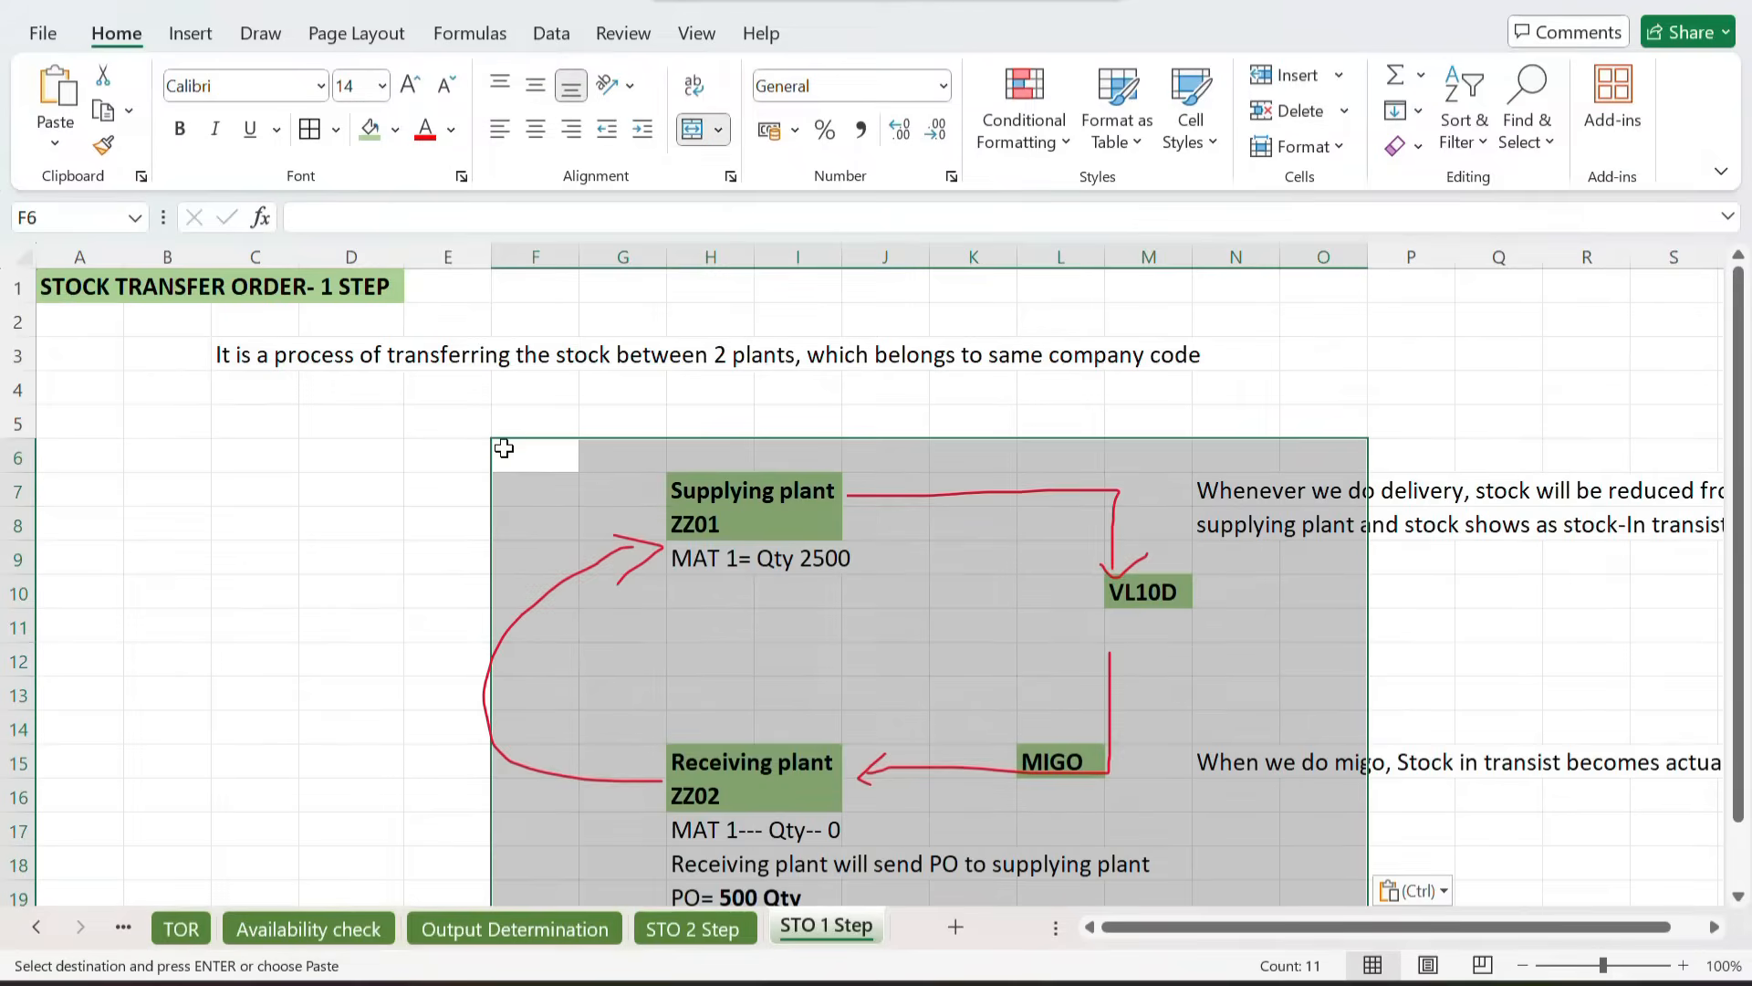
left_click(613, 461)
Step: Copy the 'Receiving plant will raise a PO to Supplying plant' note from STO 2 Step into D10 on STO 1 Step
scroll(868, 438, "right", 2)
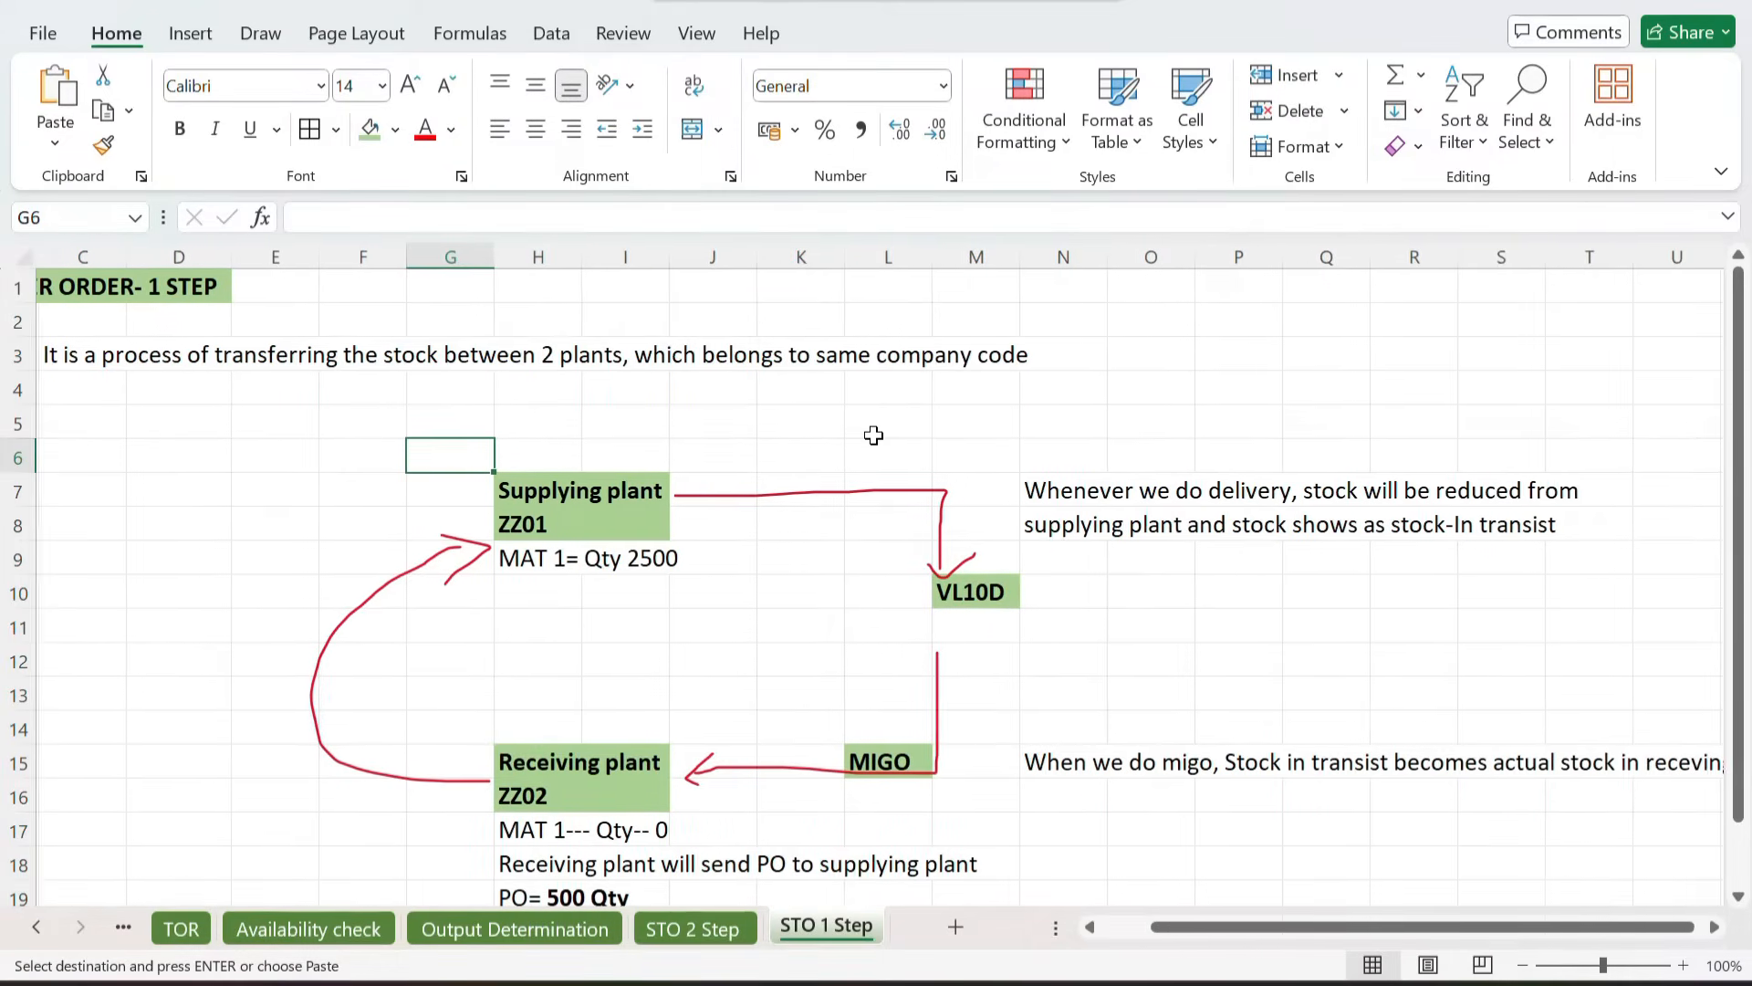
scroll(873, 435, "down", 1)
left_click(693, 926)
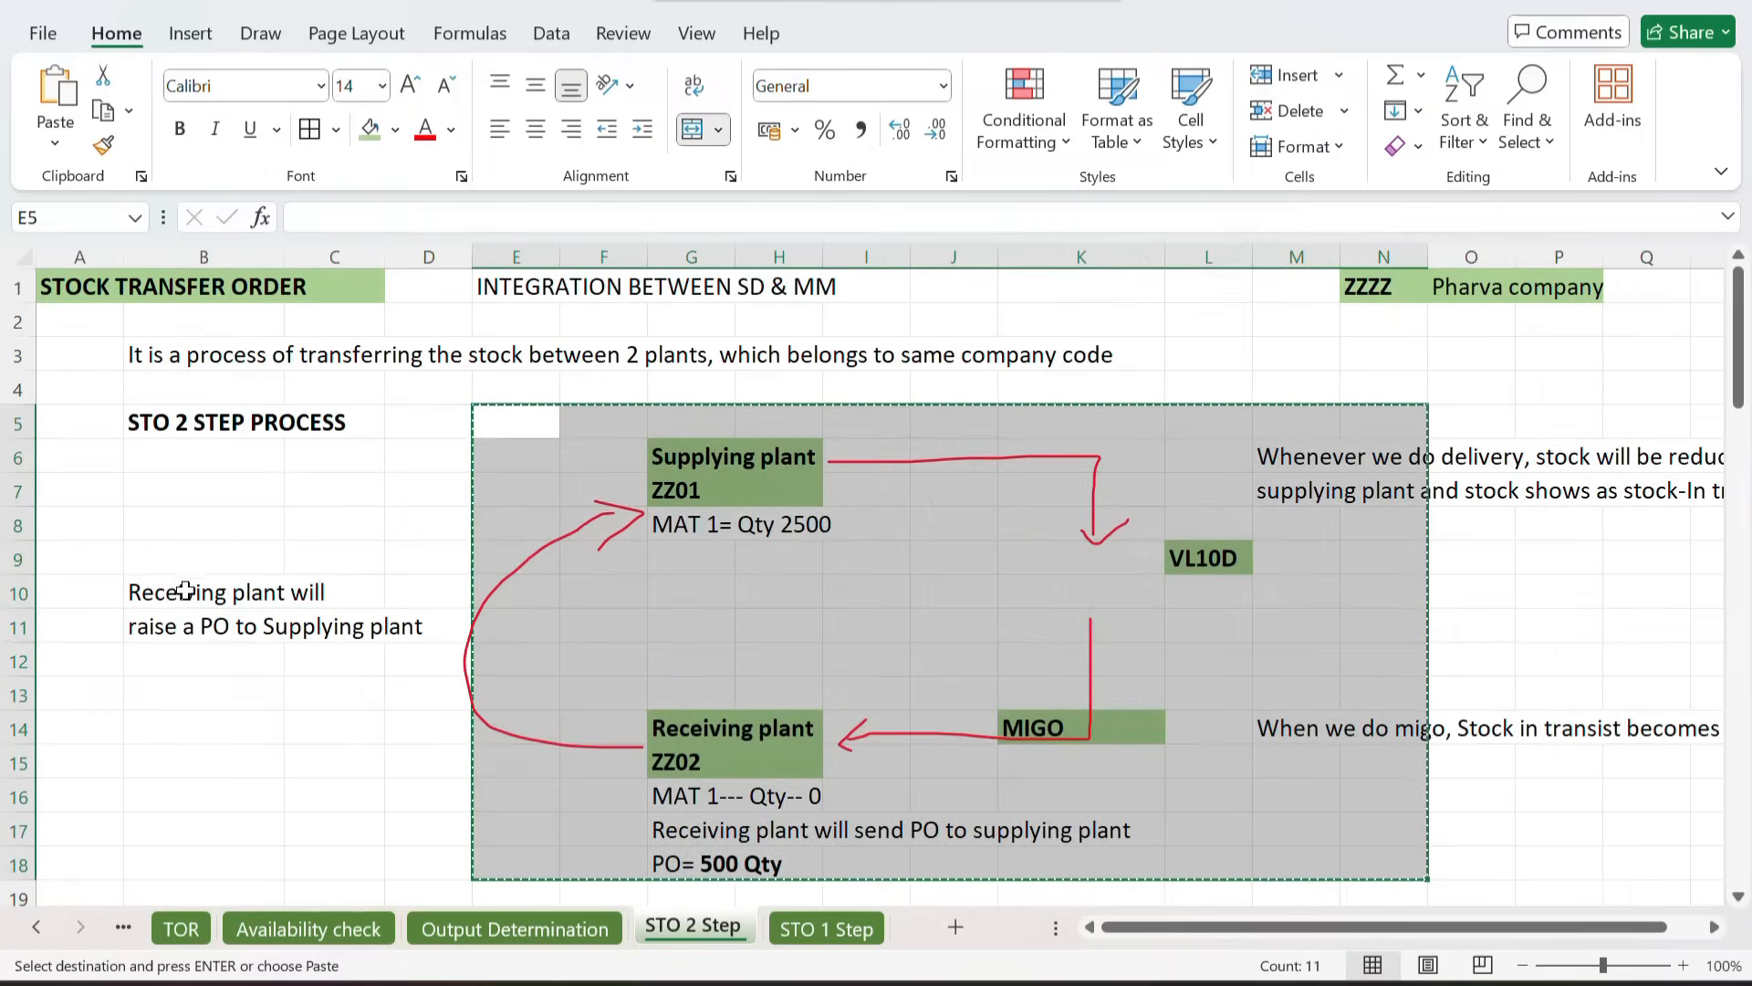
left_click_drag(154, 588, 187, 628)
key("ctrl+c")
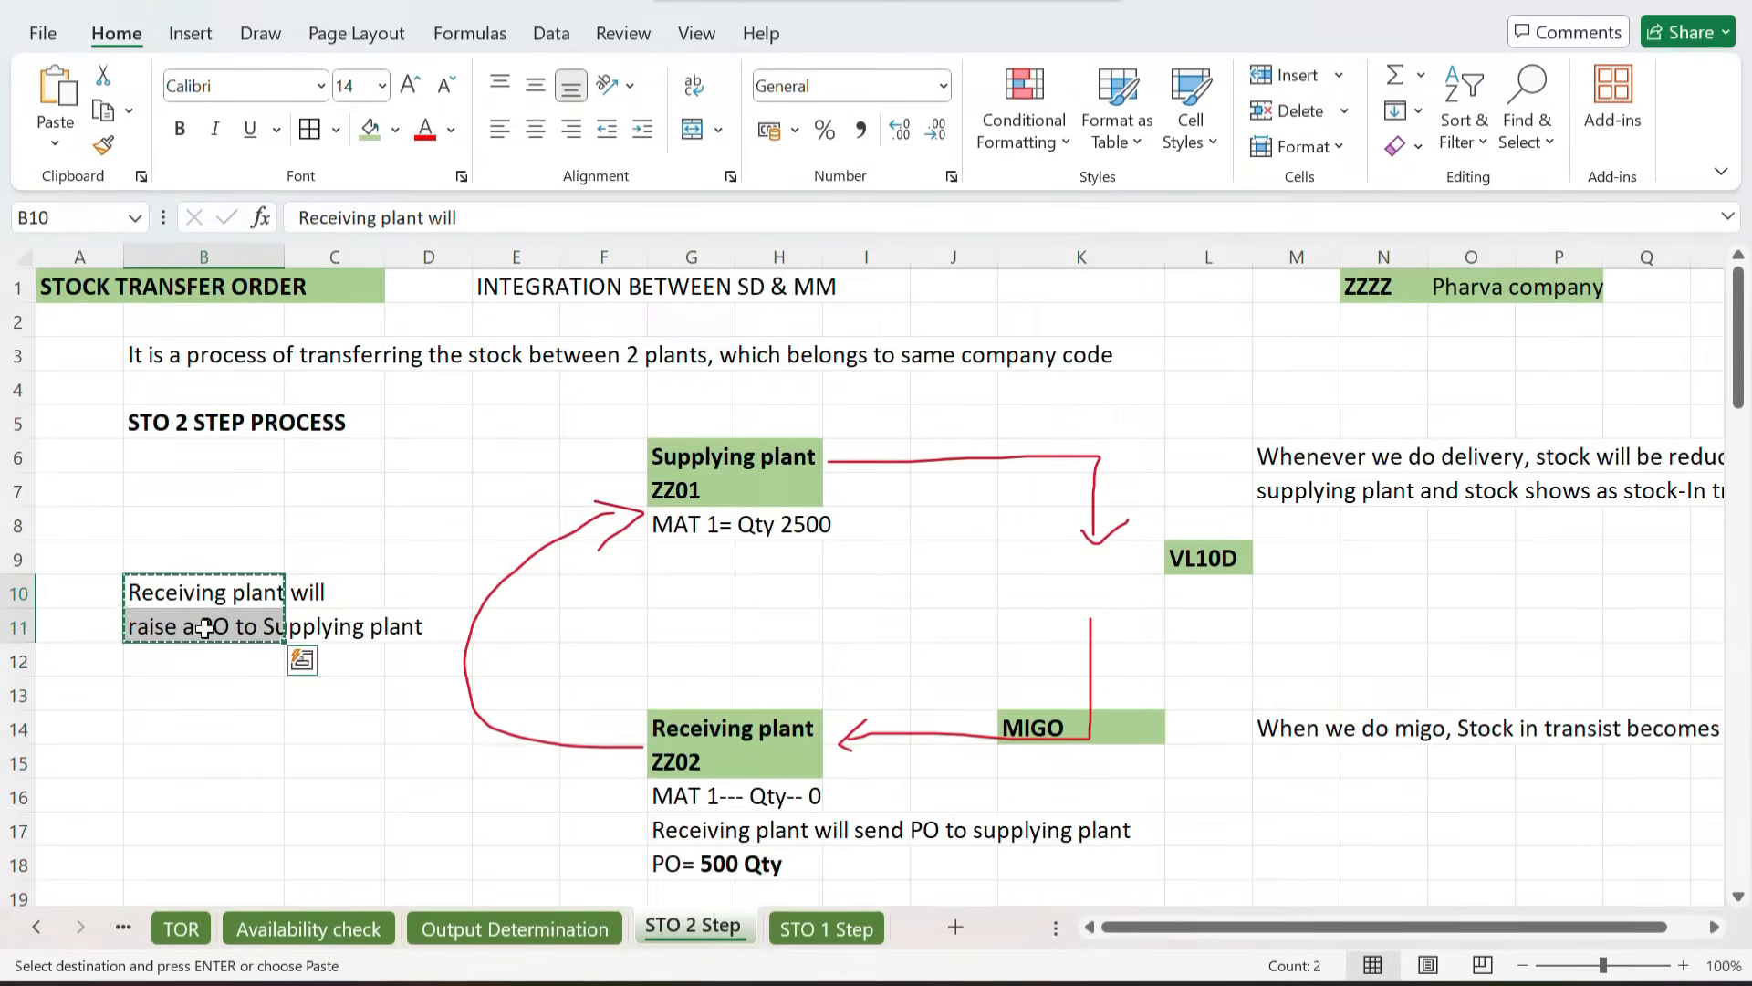
left_click(815, 927)
left_click(143, 514)
key("ctrl+v")
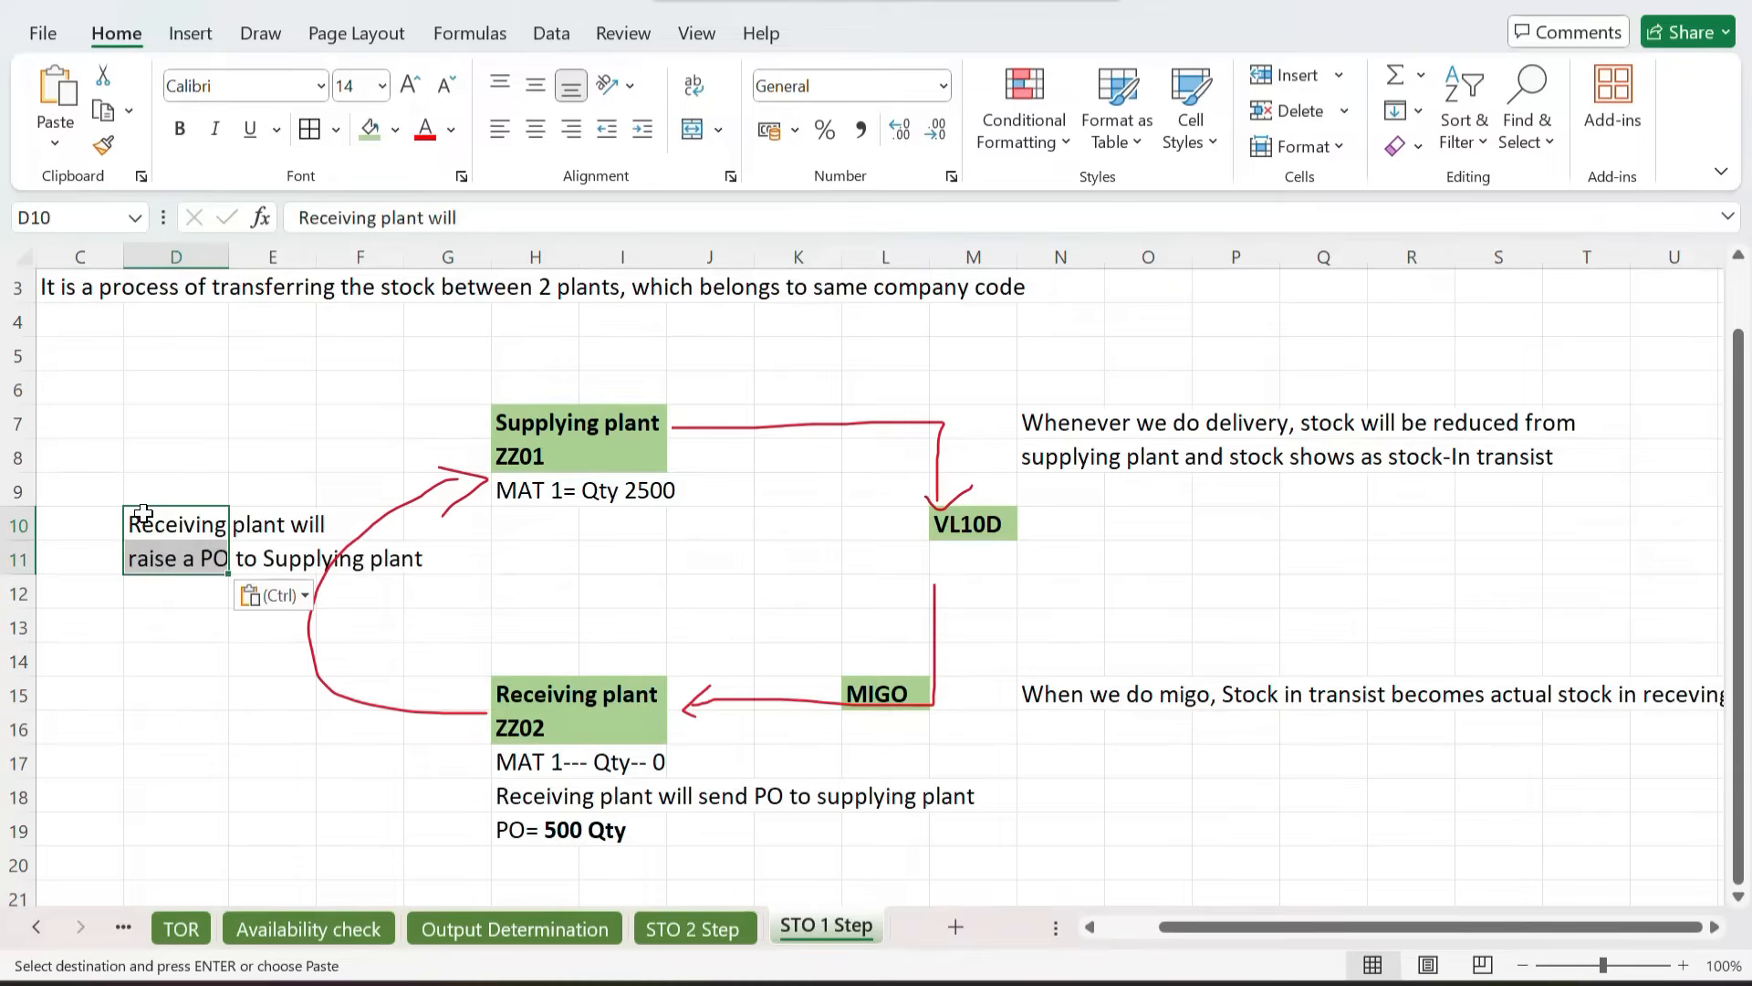
Step: Clear the MIGO label and the goods receipt note across row 15 from L15 to Q15
scroll(84, 491, "left", 2)
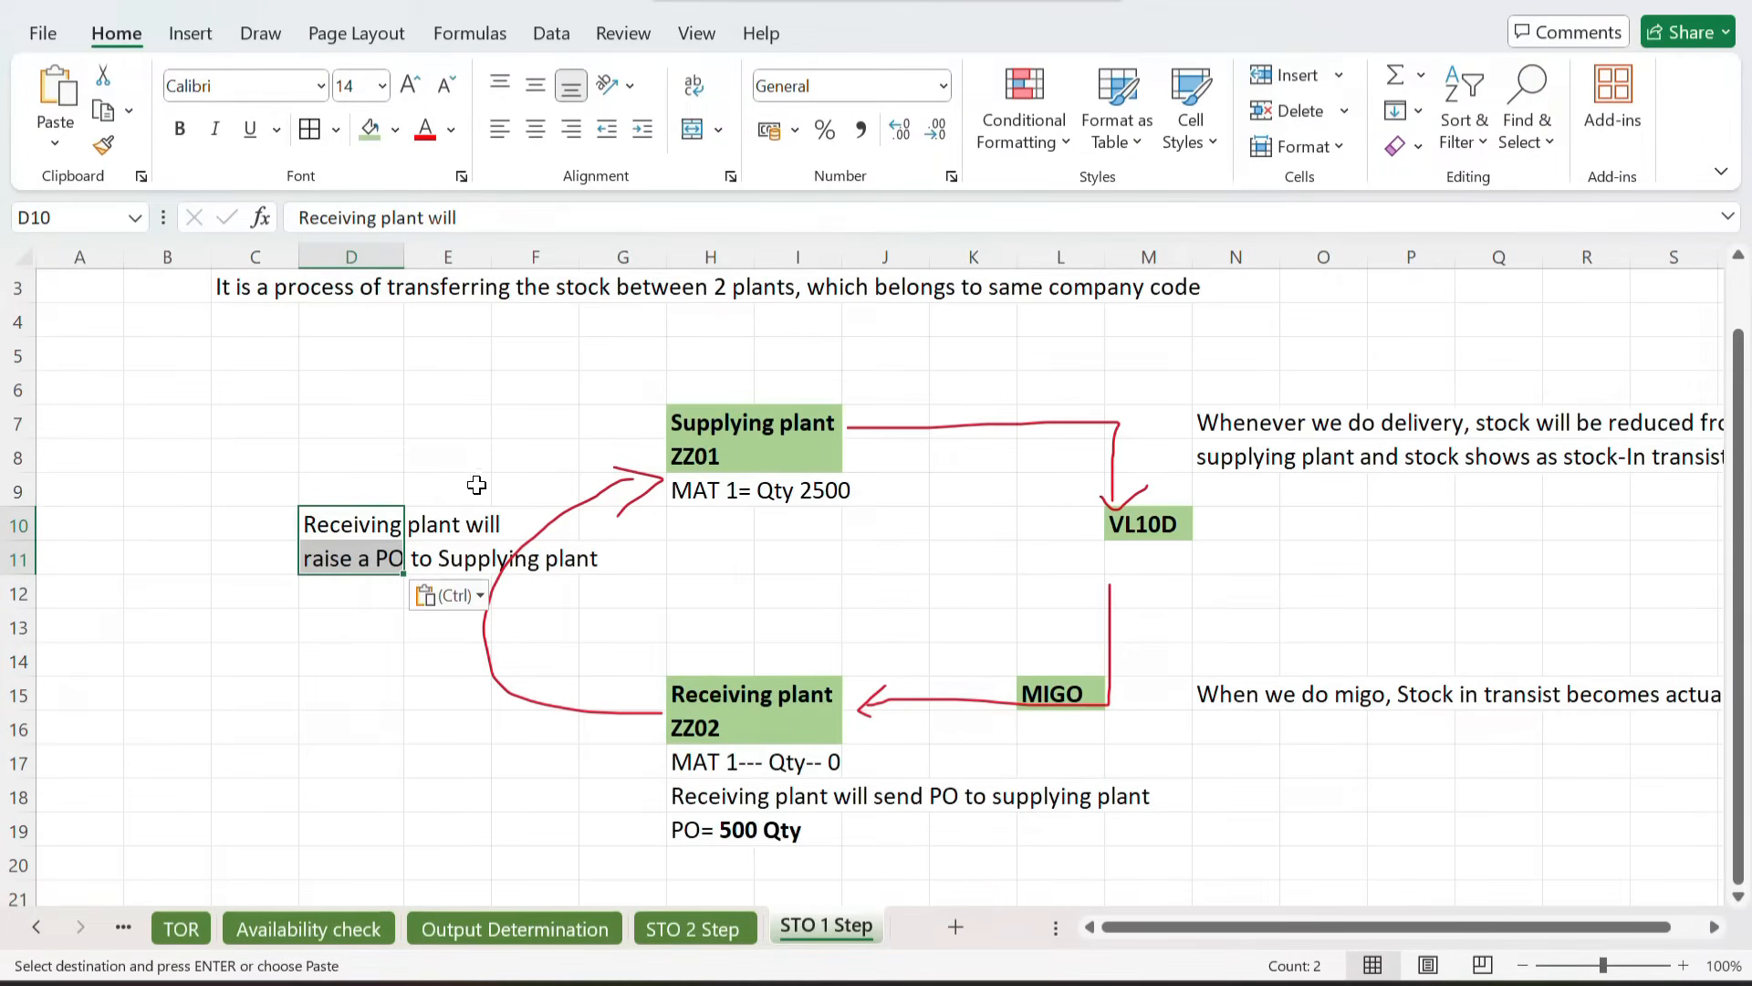
left_click(356, 529)
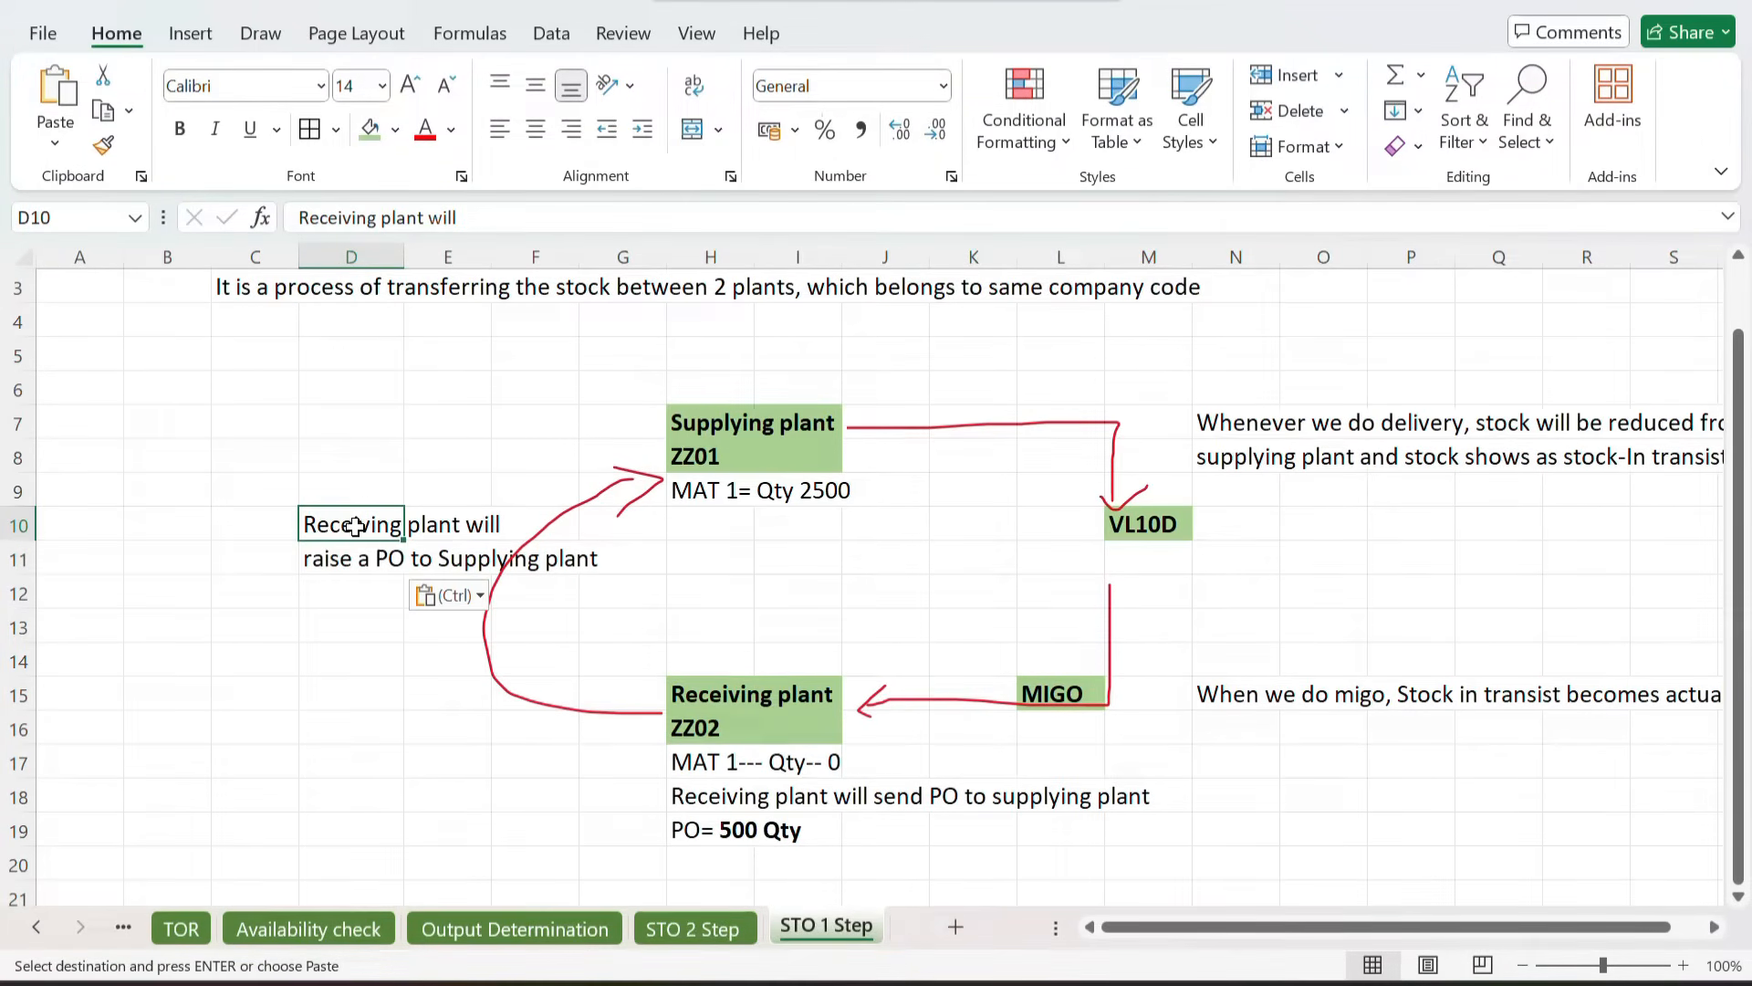
left_click(683, 438)
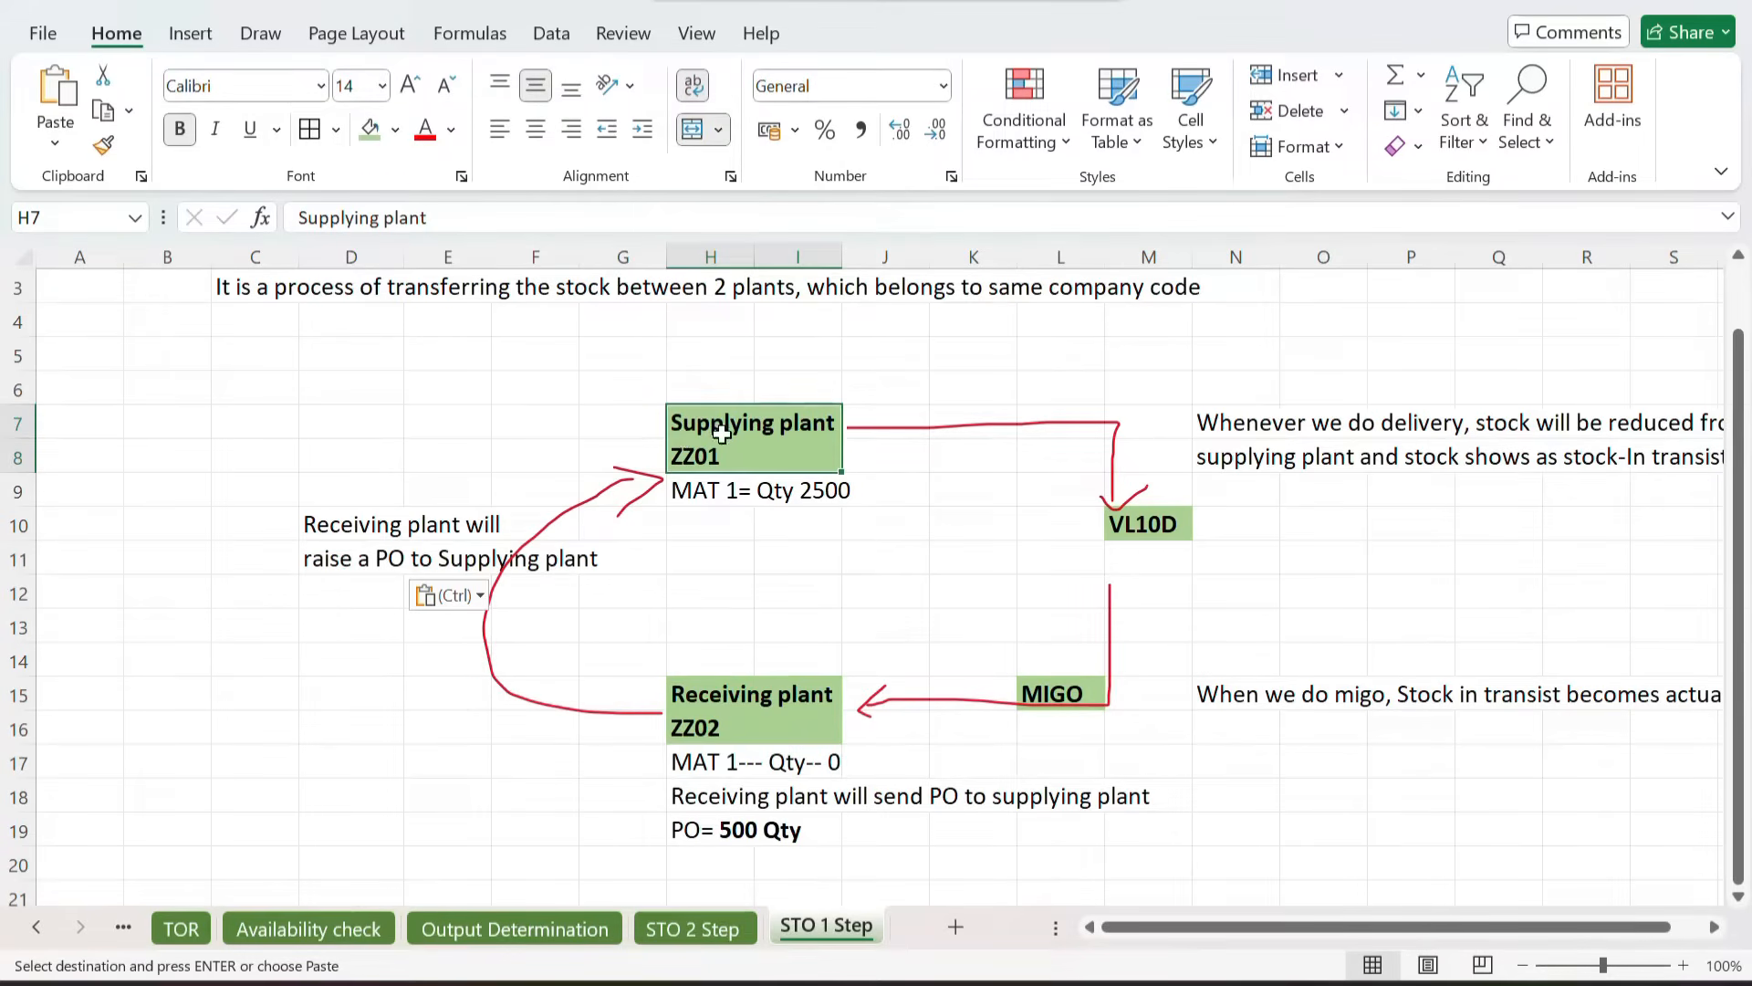
left_click(1166, 526)
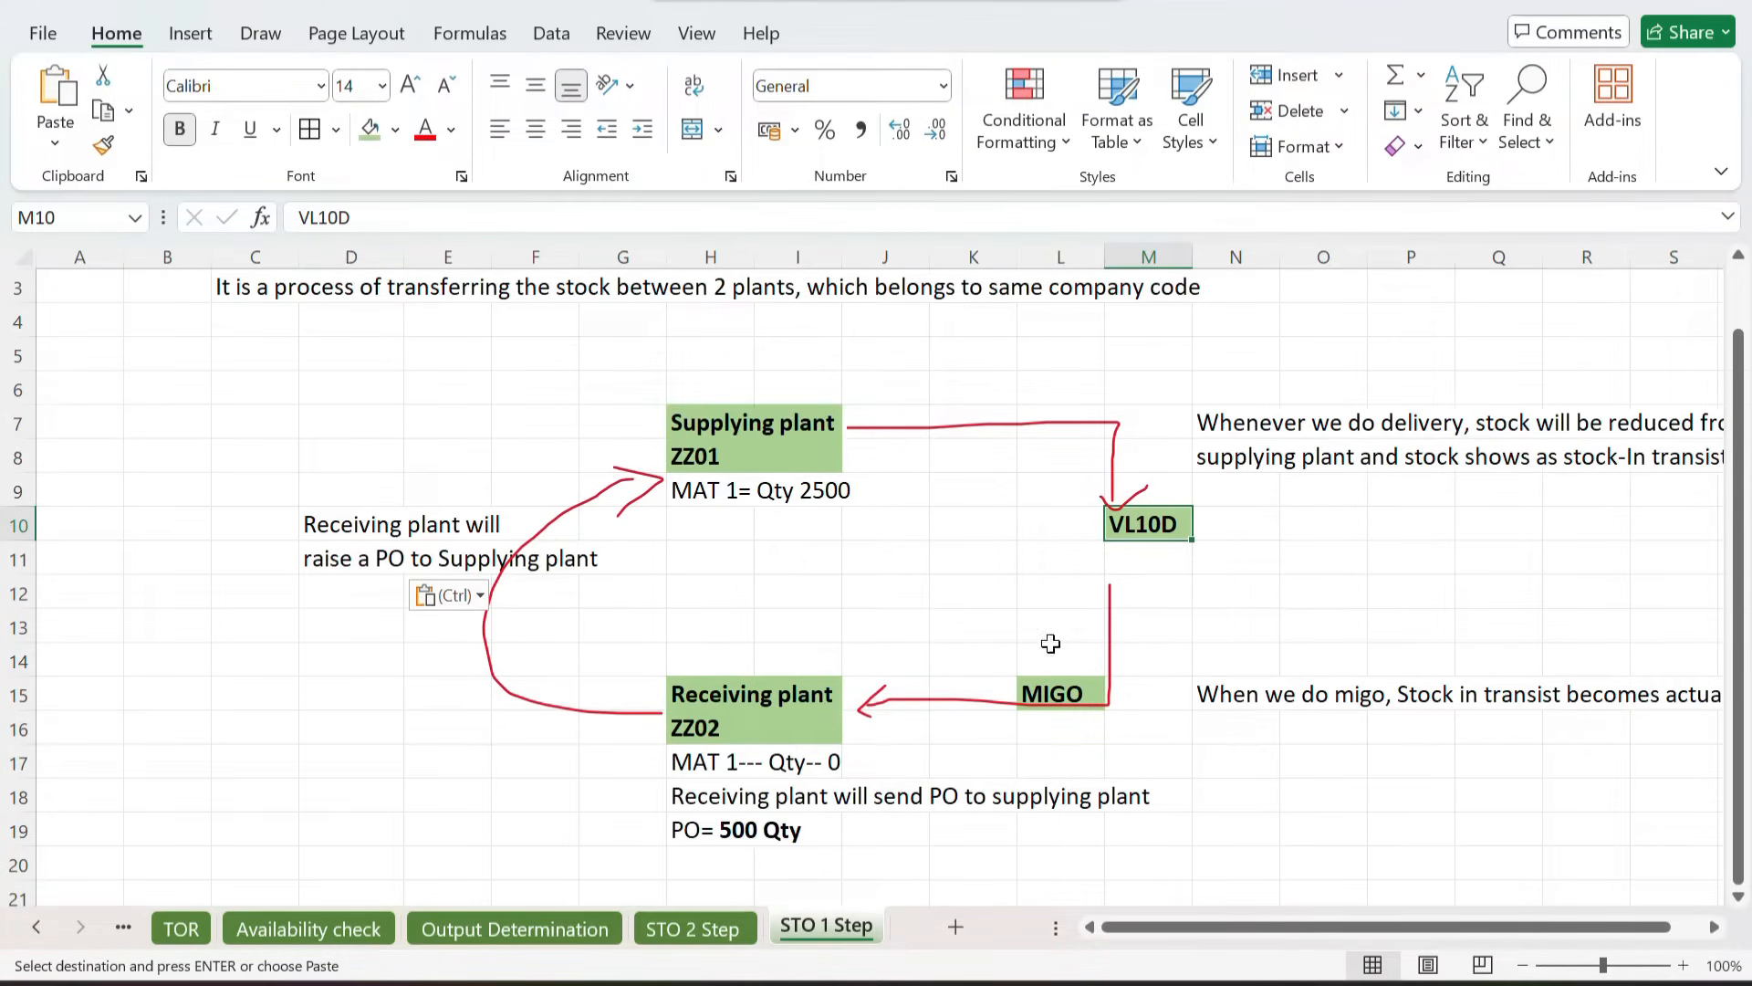
left_click(1037, 684)
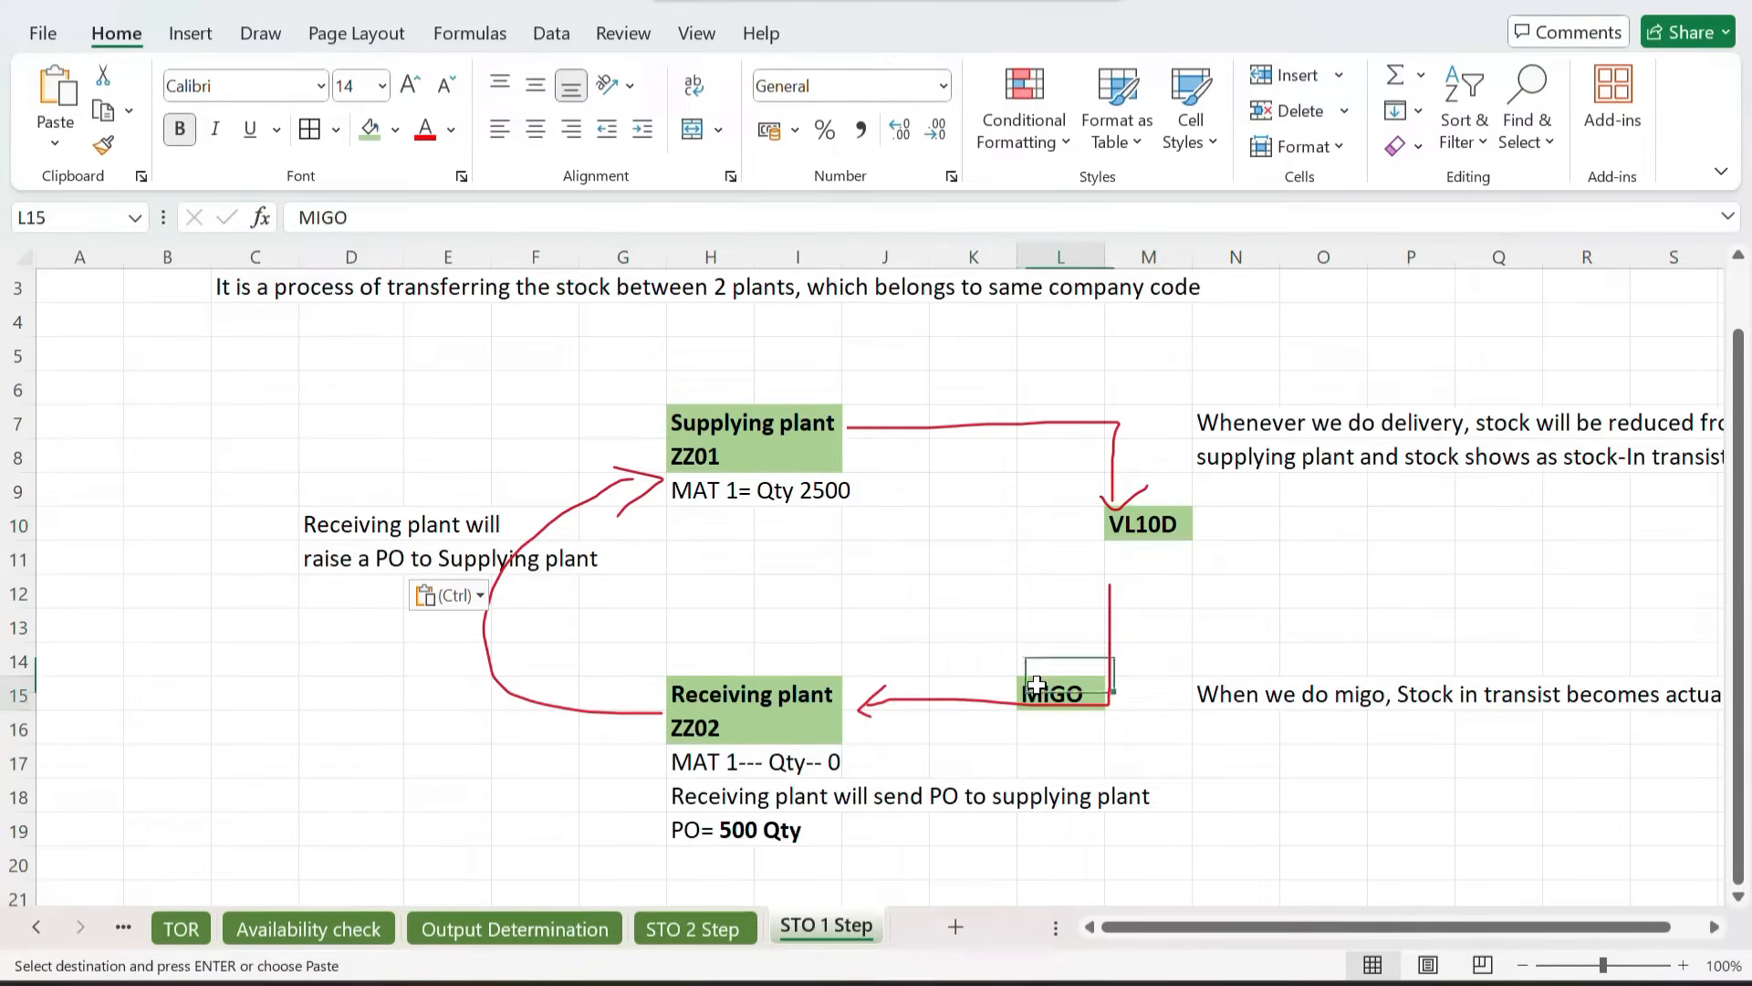
left_click_drag(1037, 684, 1534, 694)
key("Delete")
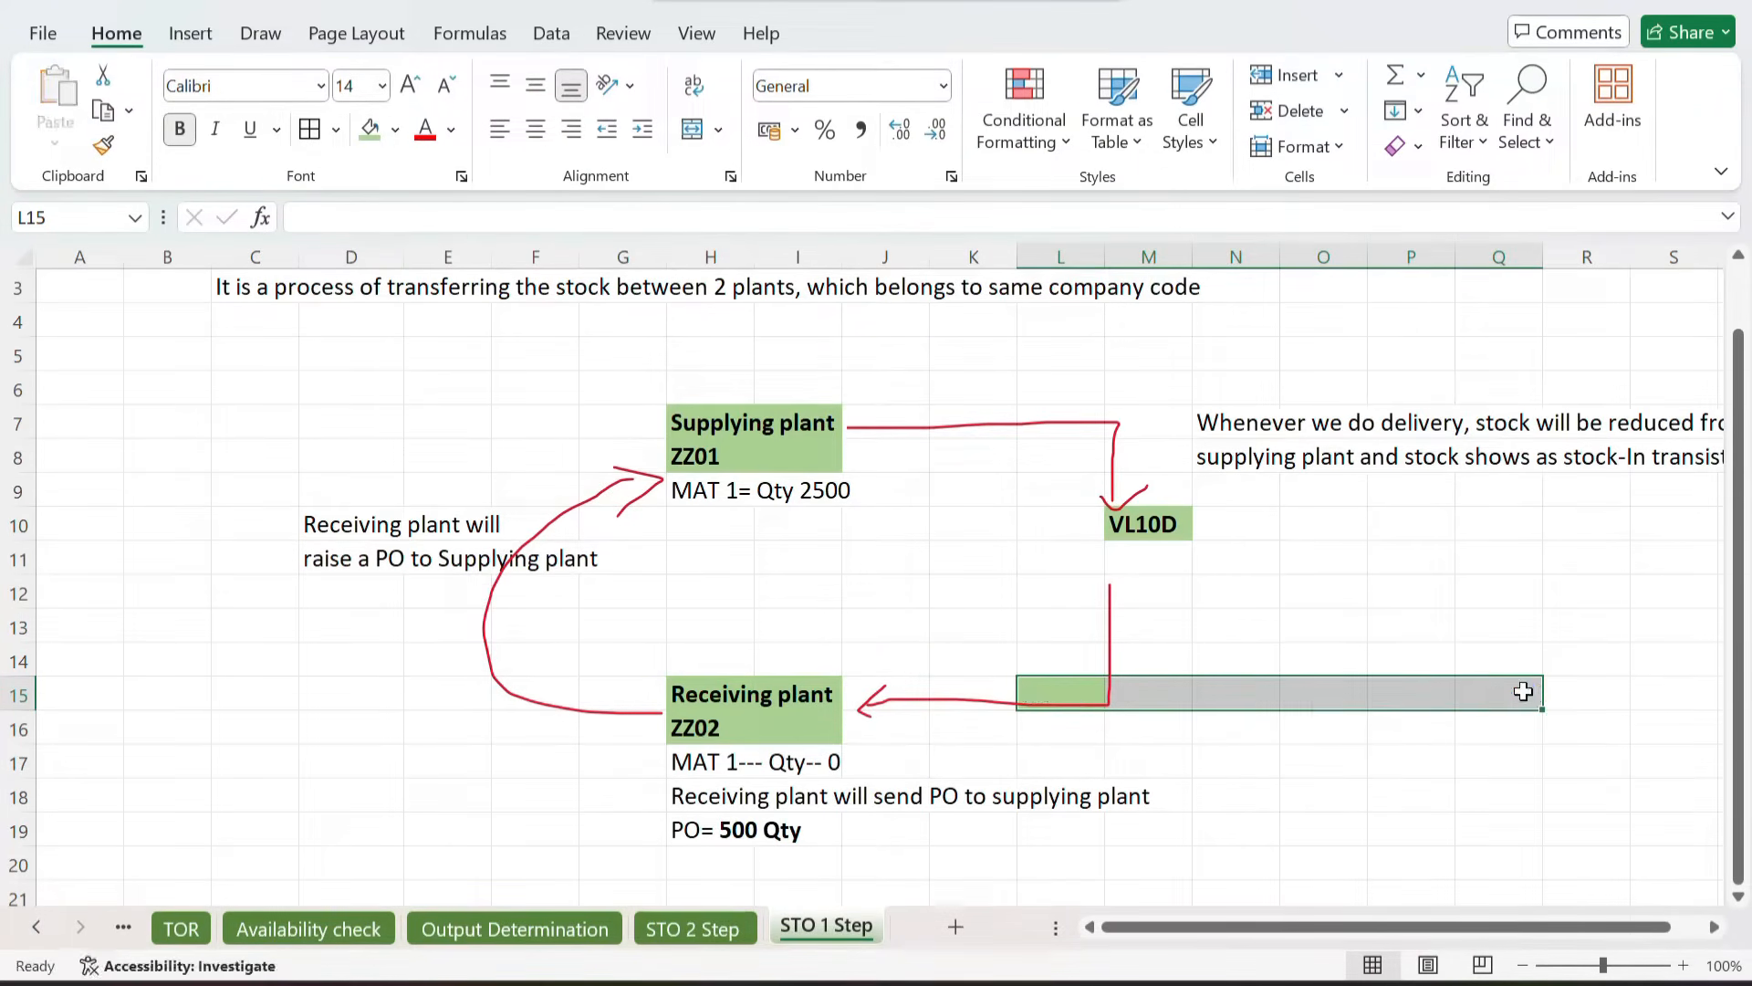
Step: Use Format Painter to copy a blank cell's formatting onto L15, removing its green fill
left_click(1264, 691)
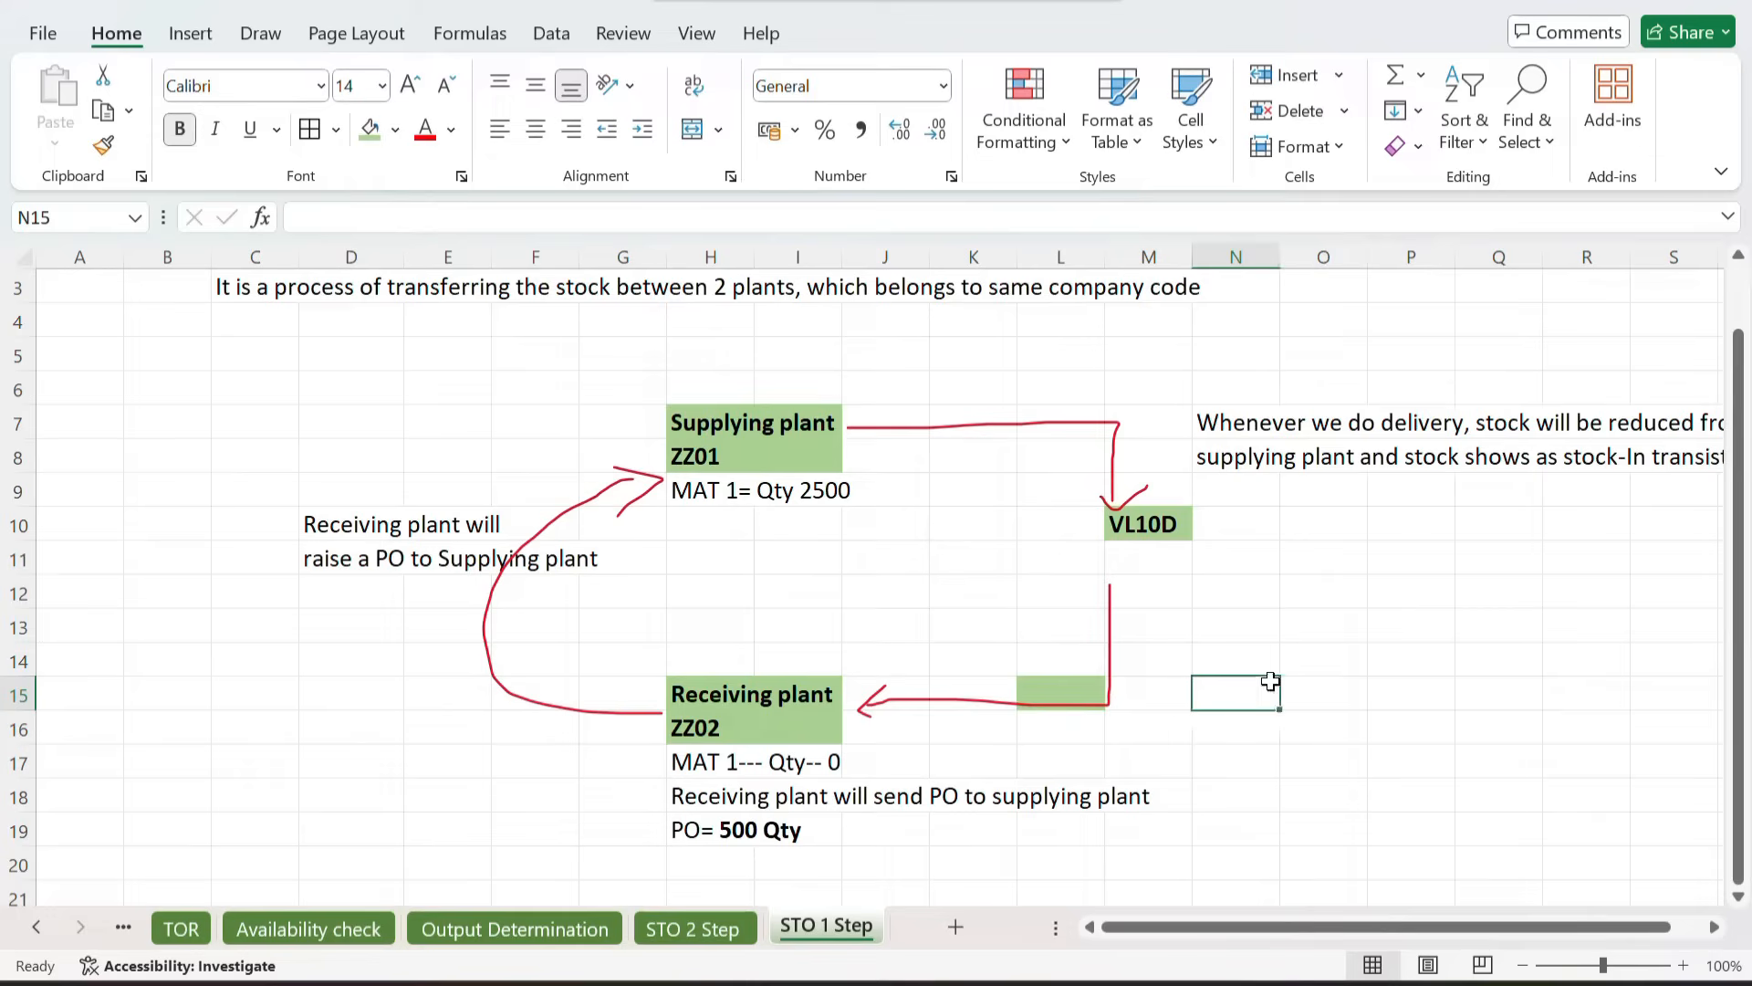
left_click(103, 145)
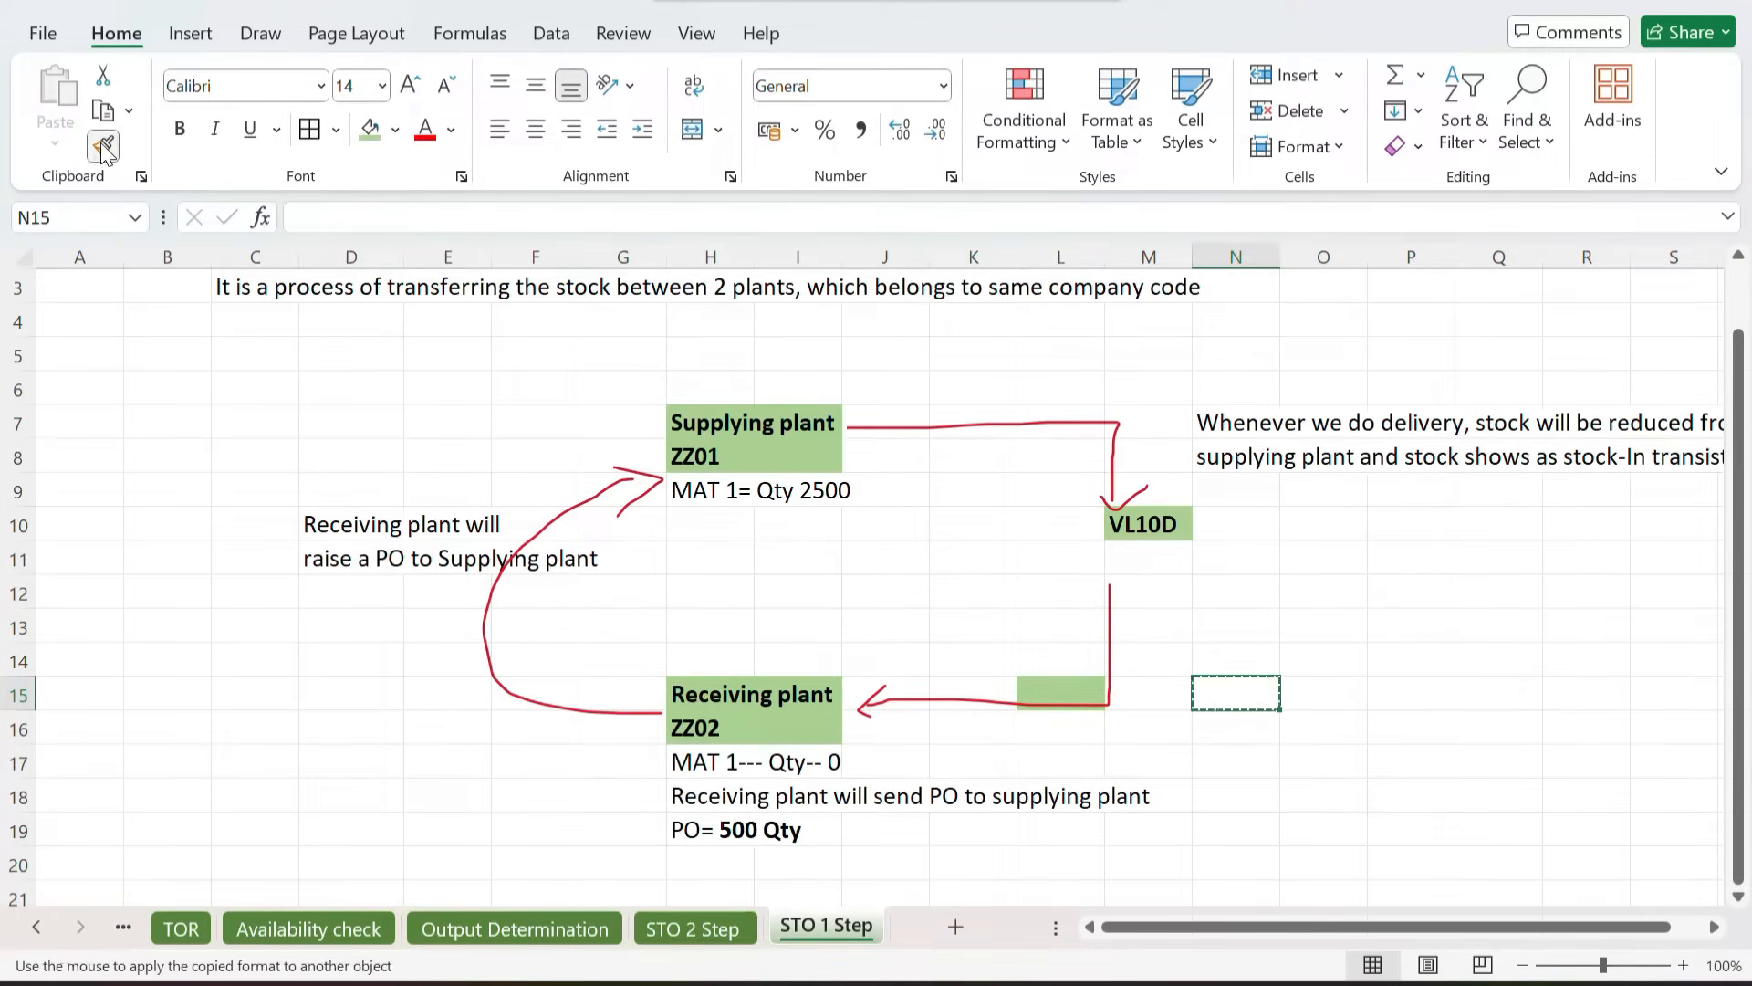
left_click(1051, 687)
Step: Delete the two-line delivery explanation in N7:T8 beside the Supplying plant
left_click(1264, 626)
scroll(1265, 626, "right", 2)
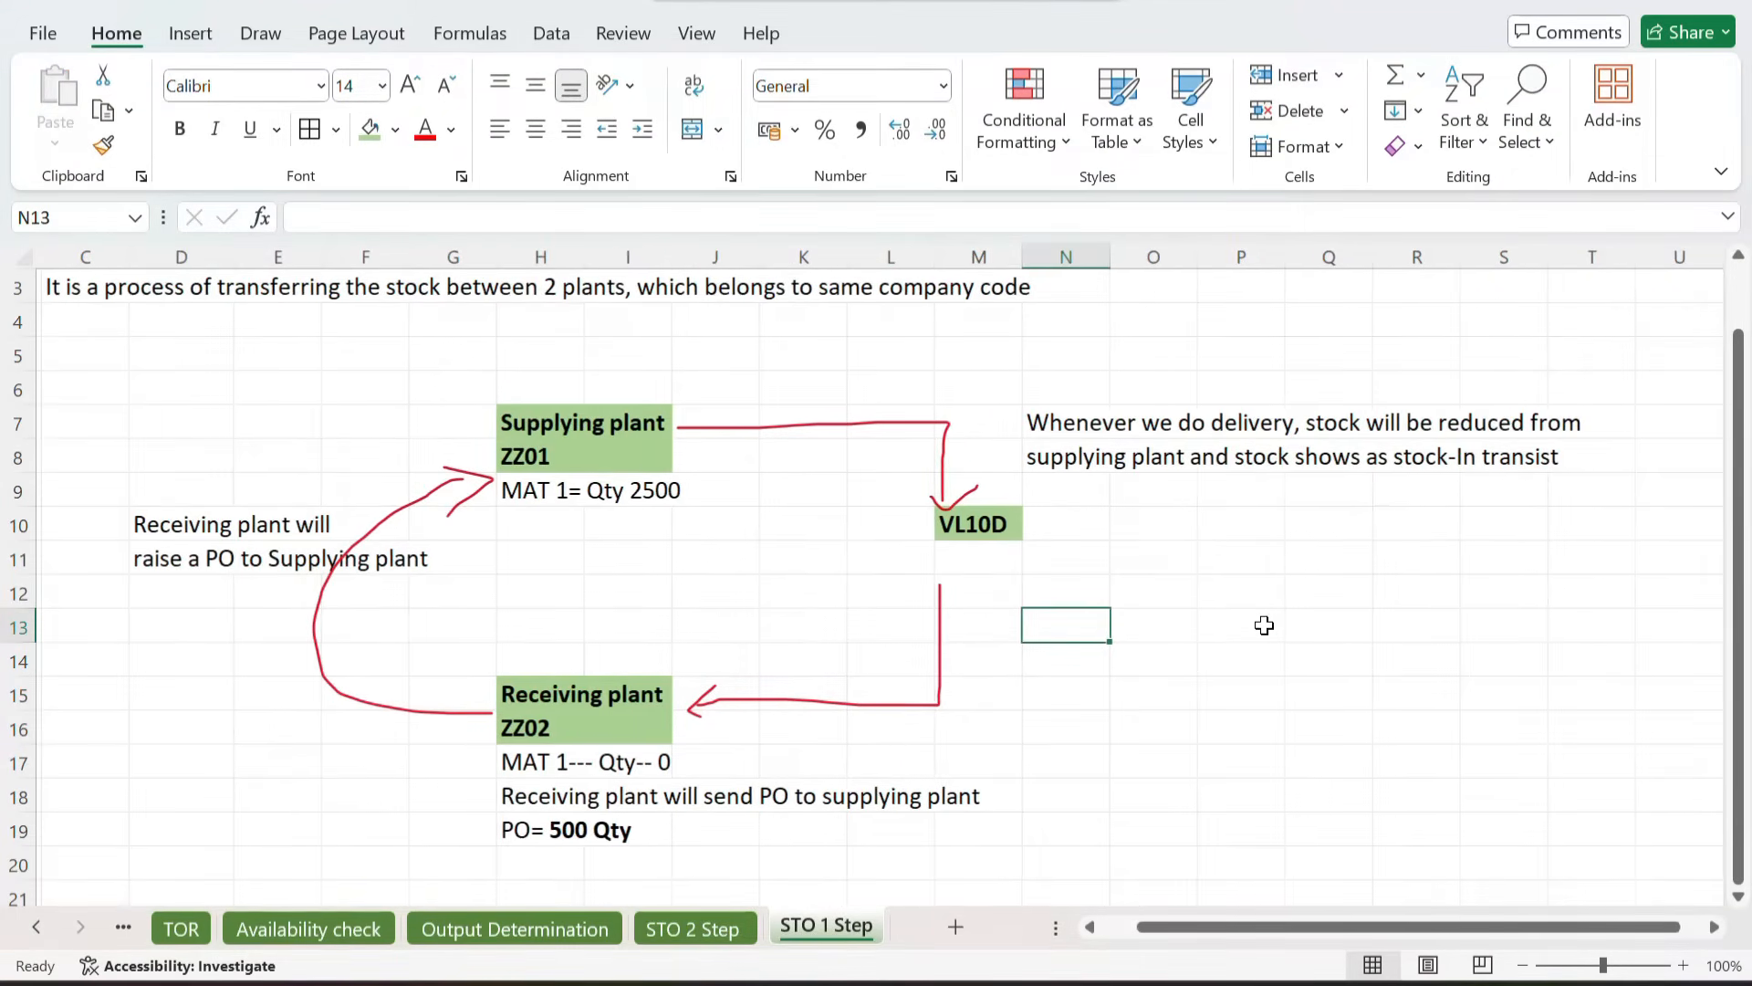
left_click(1072, 449)
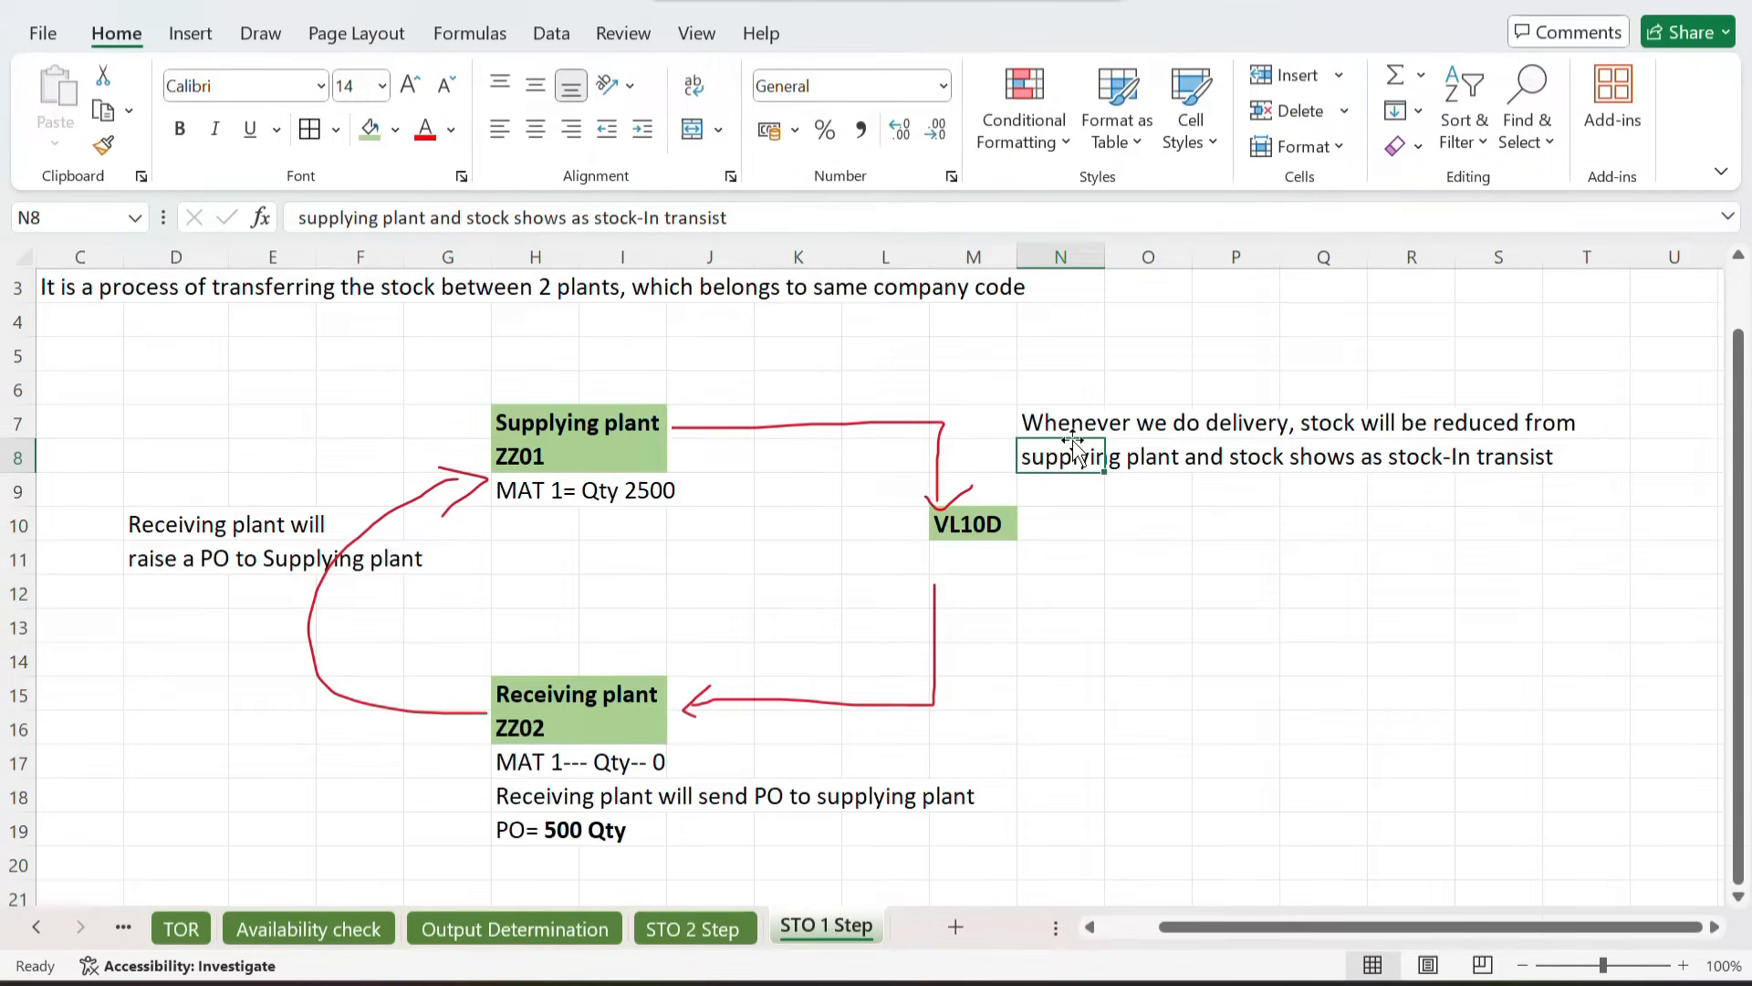
left_click_drag(1064, 415, 1606, 463)
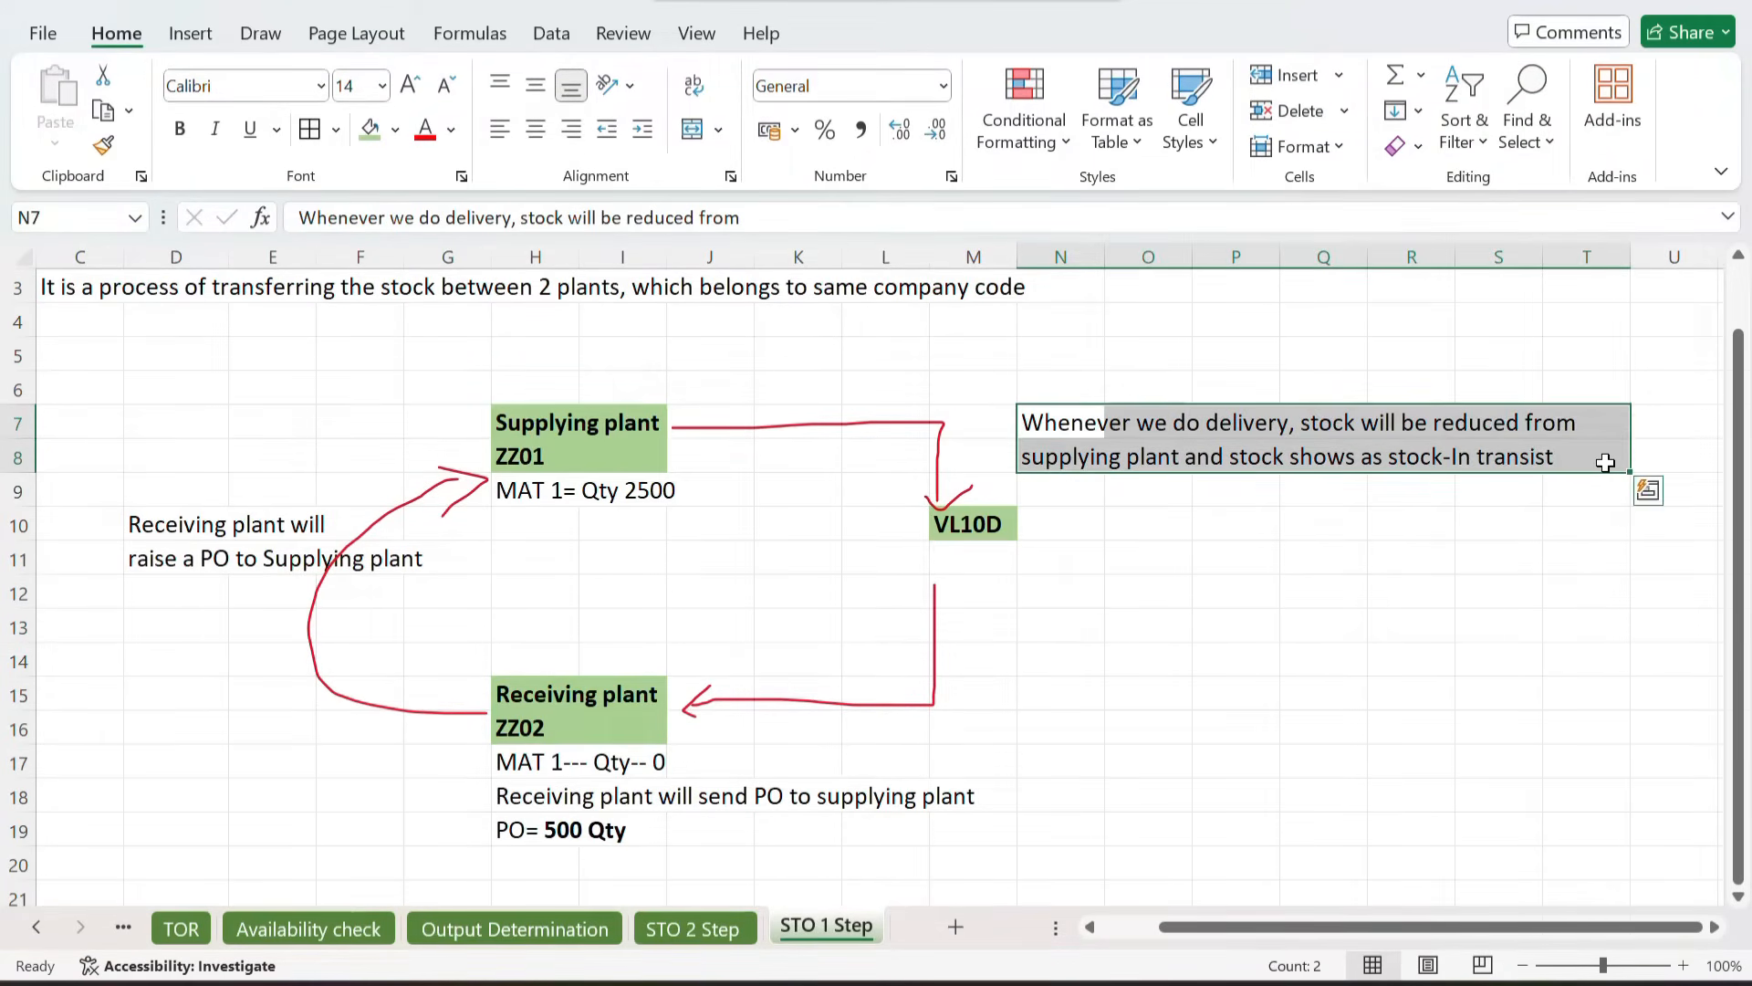
key("Delete")
Step: Review the Supplying plant and Receiving plant header cells in the diagram
scroll(1339, 532, "left", 2)
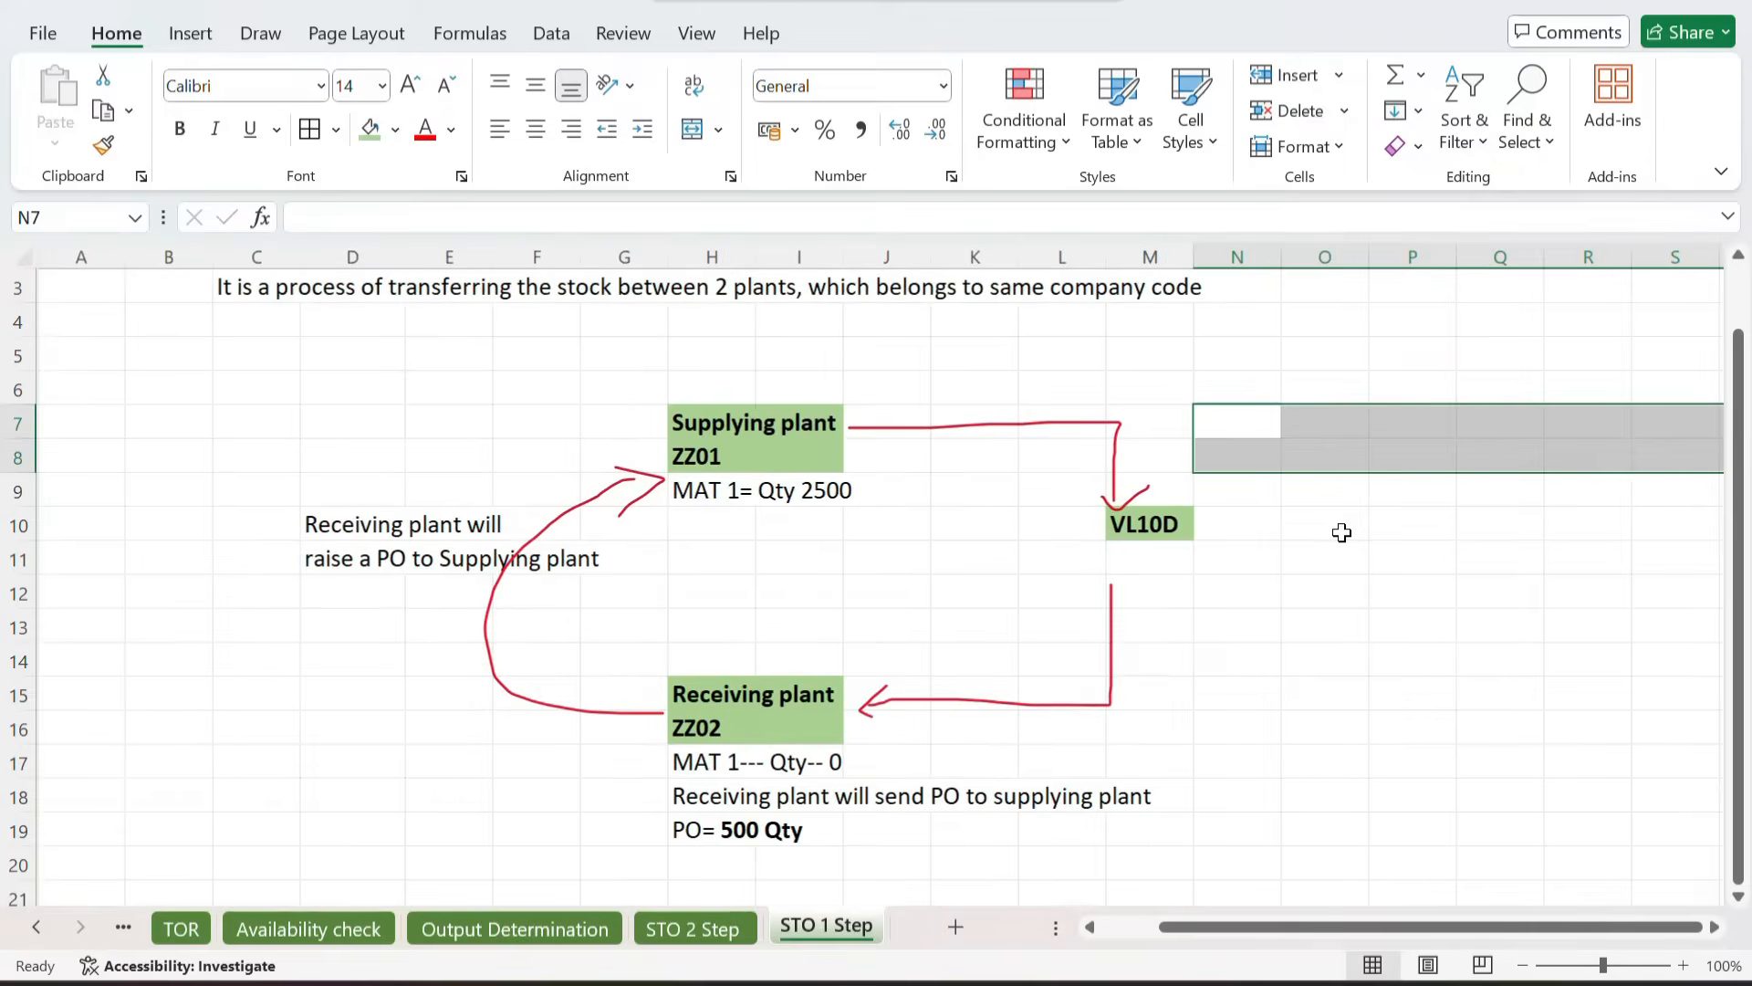
scroll(972, 529, "up", 1)
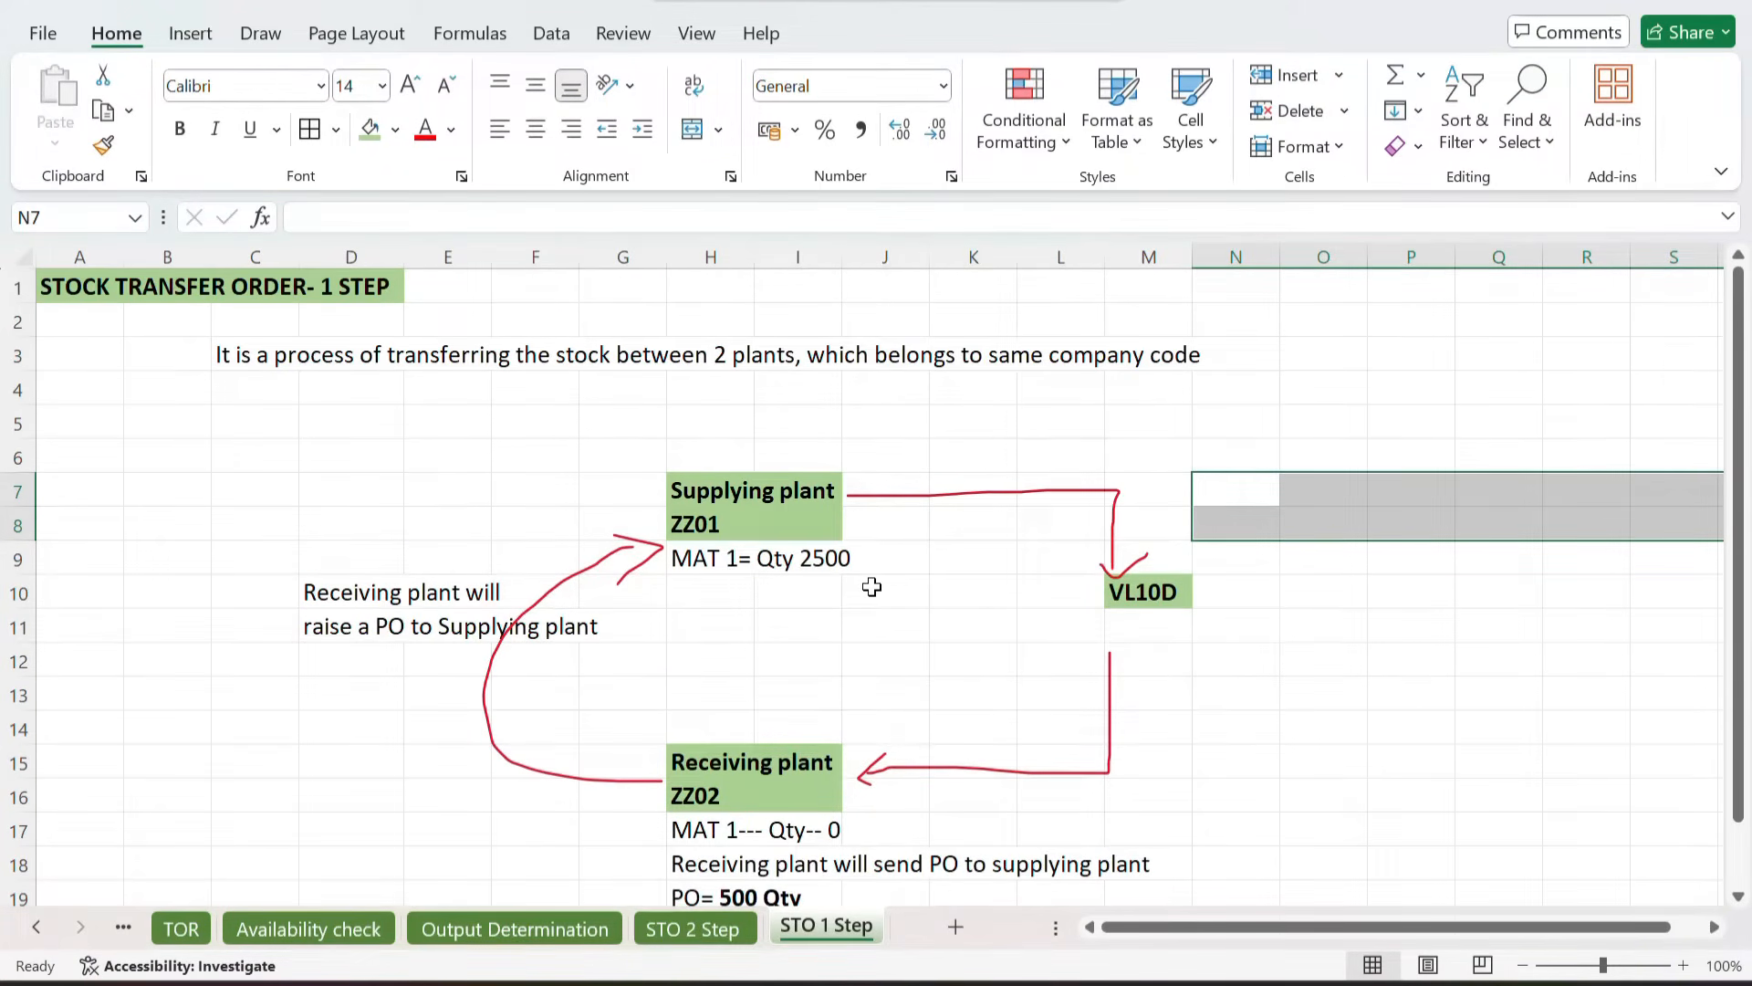
scroll(871, 587, "down", 1)
left_click(794, 623)
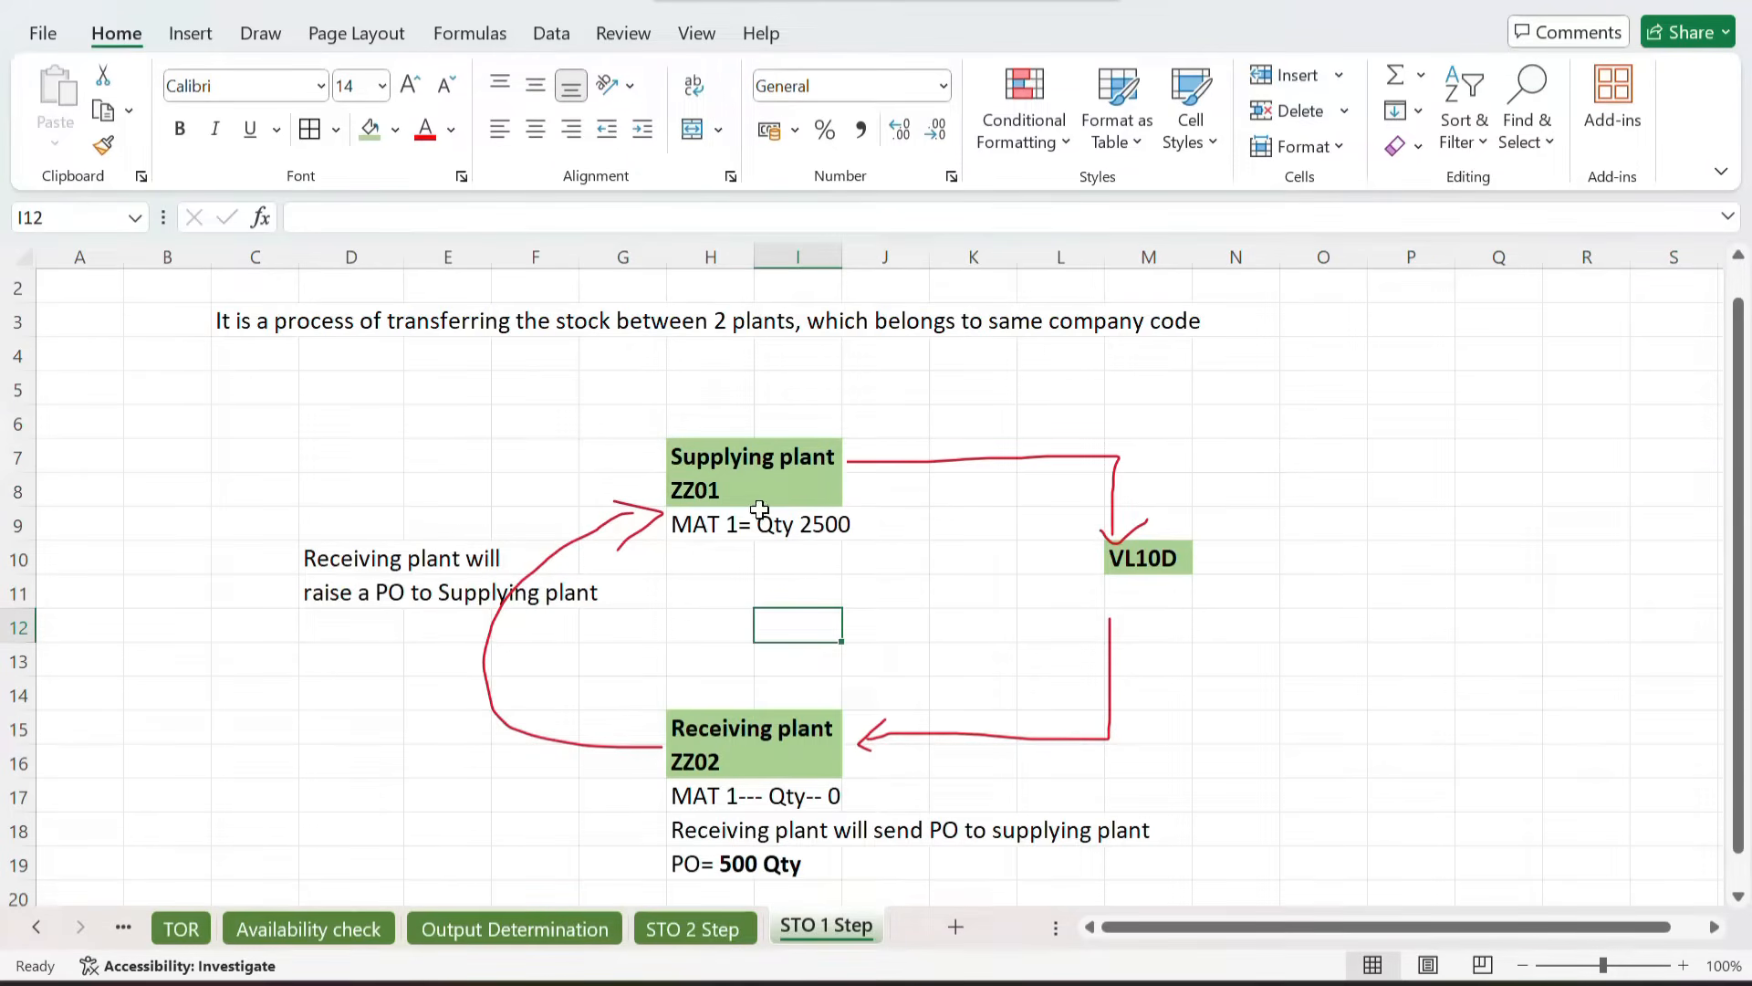
left_click(735, 461)
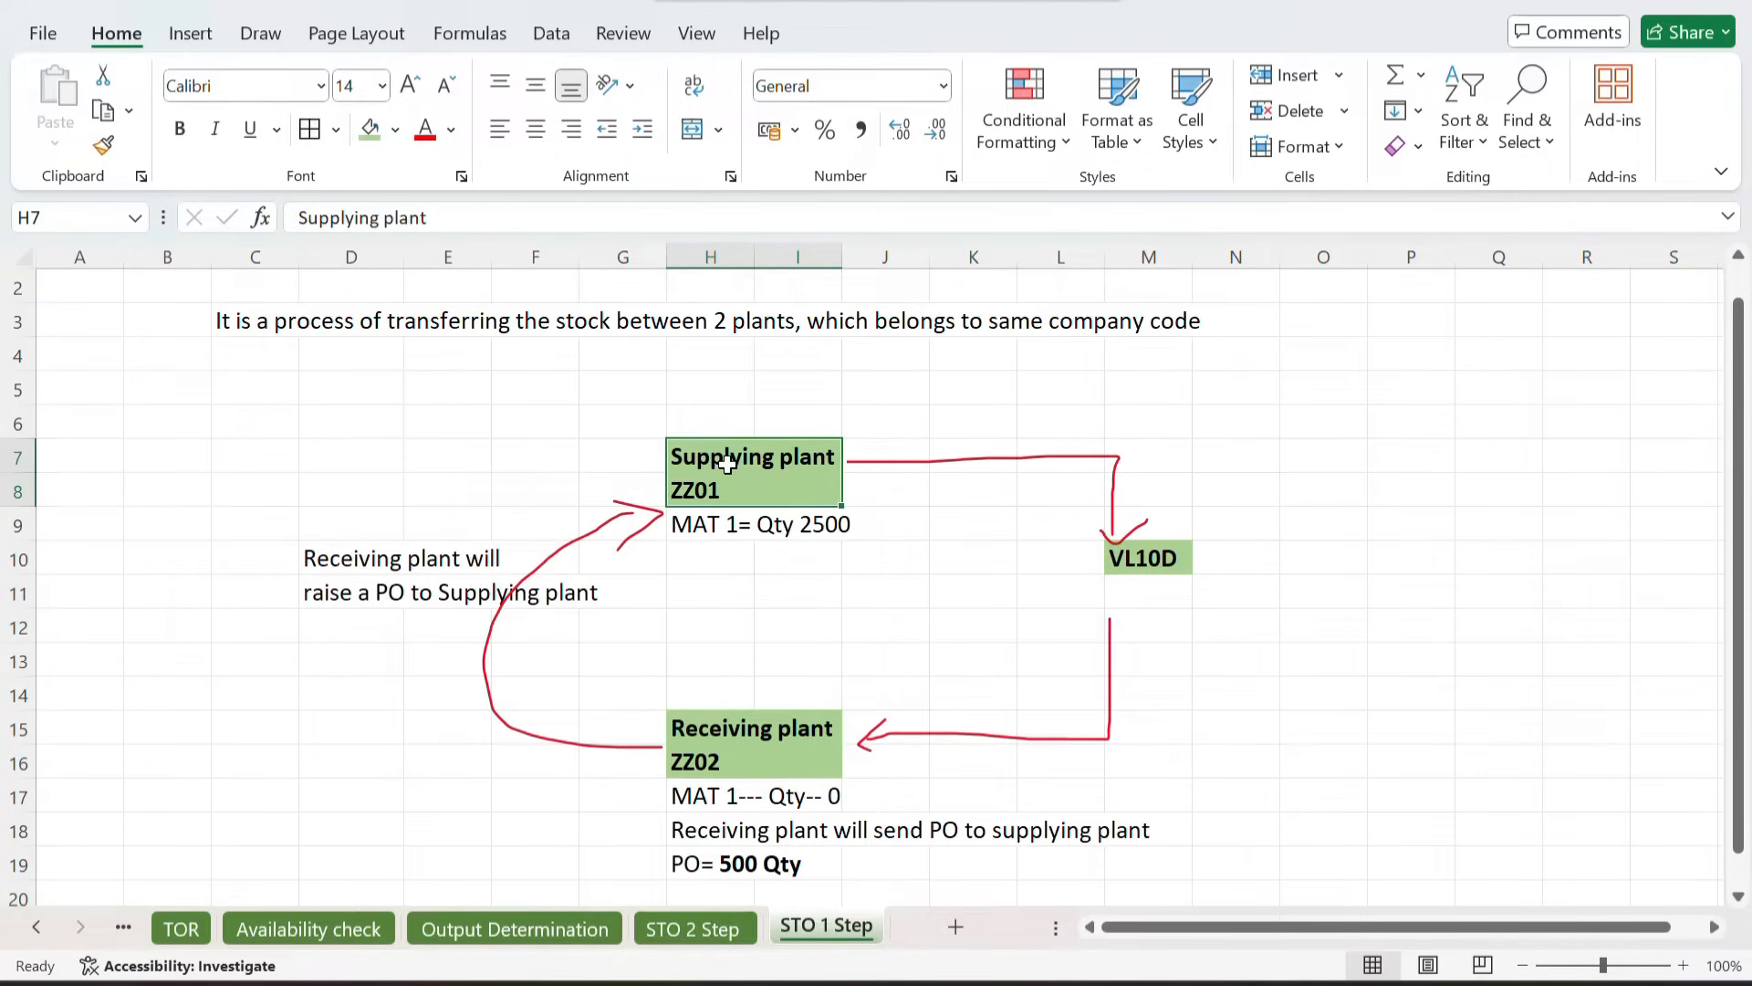
left_click(707, 736)
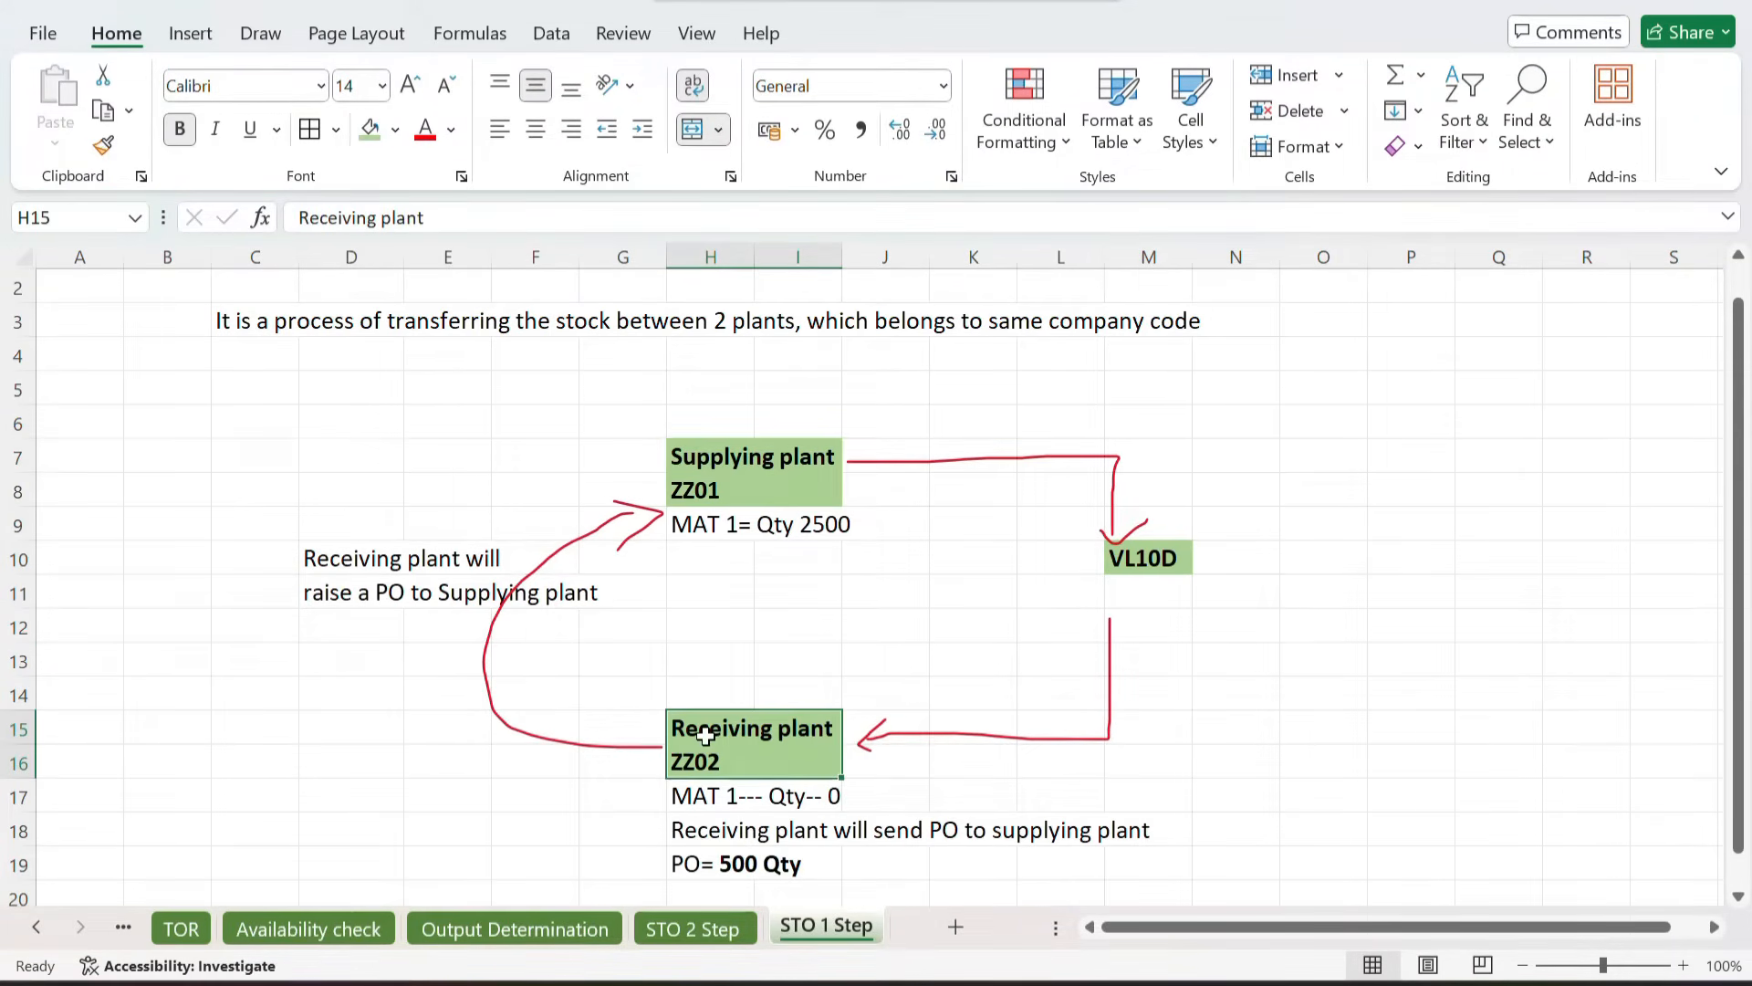
left_click(686, 461)
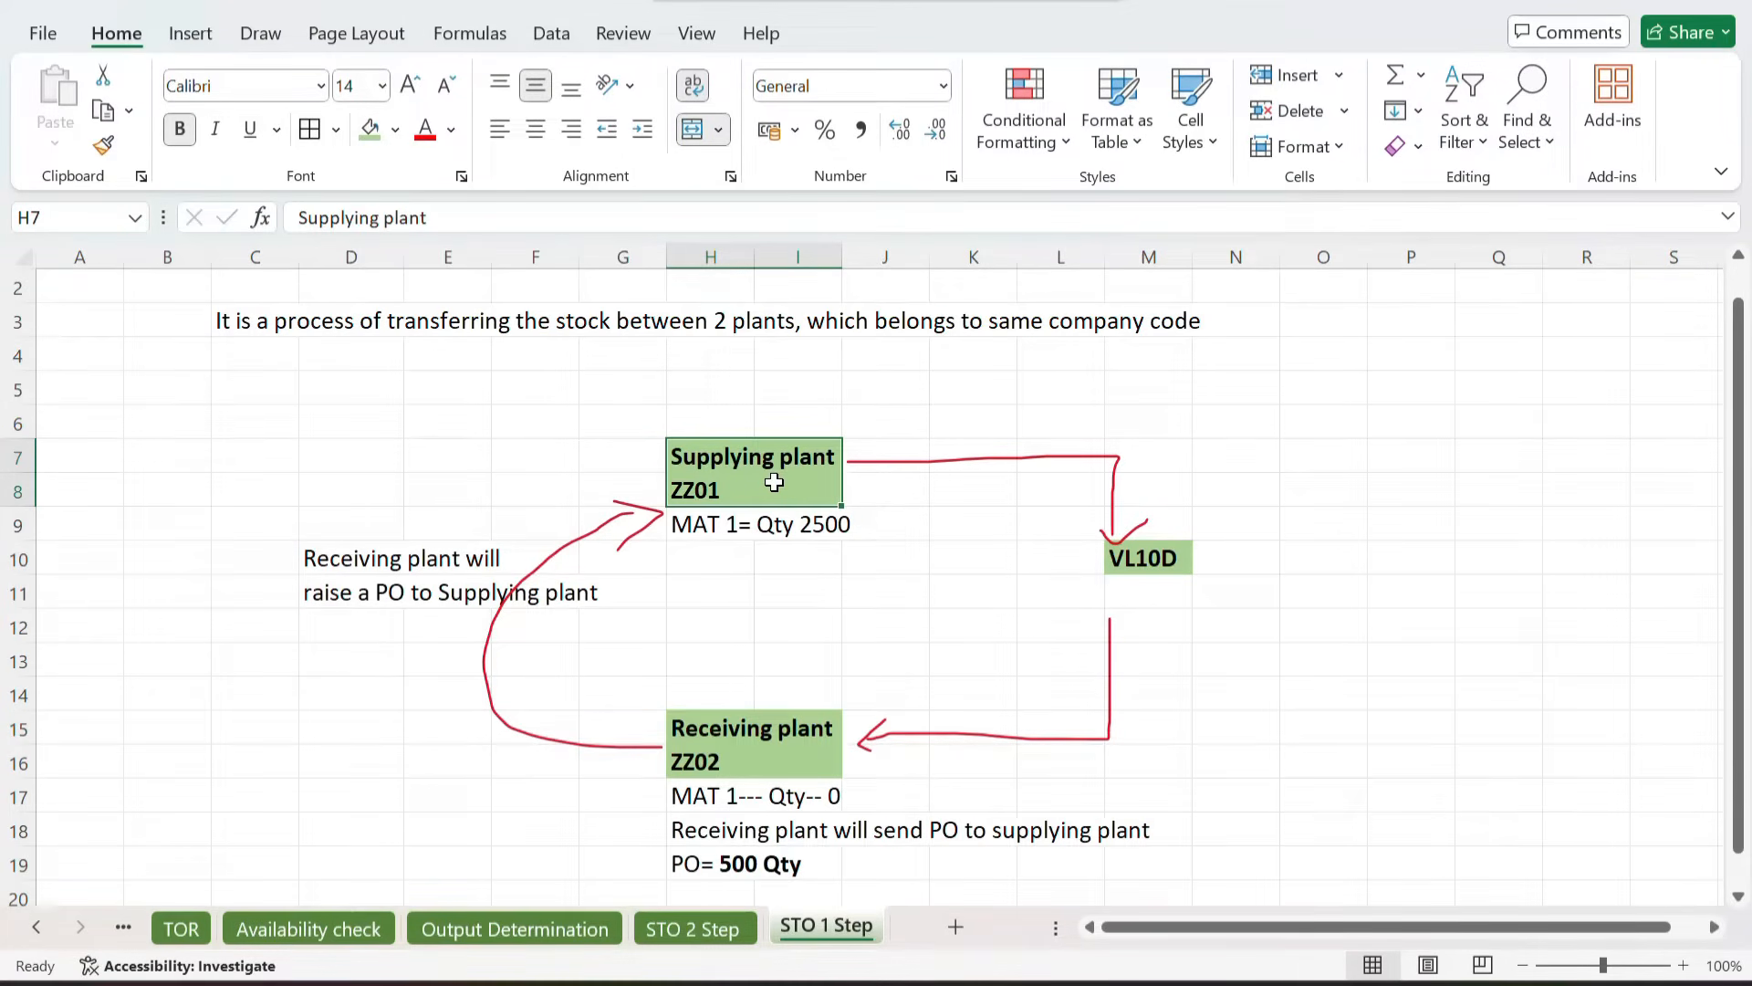
left_click(735, 754)
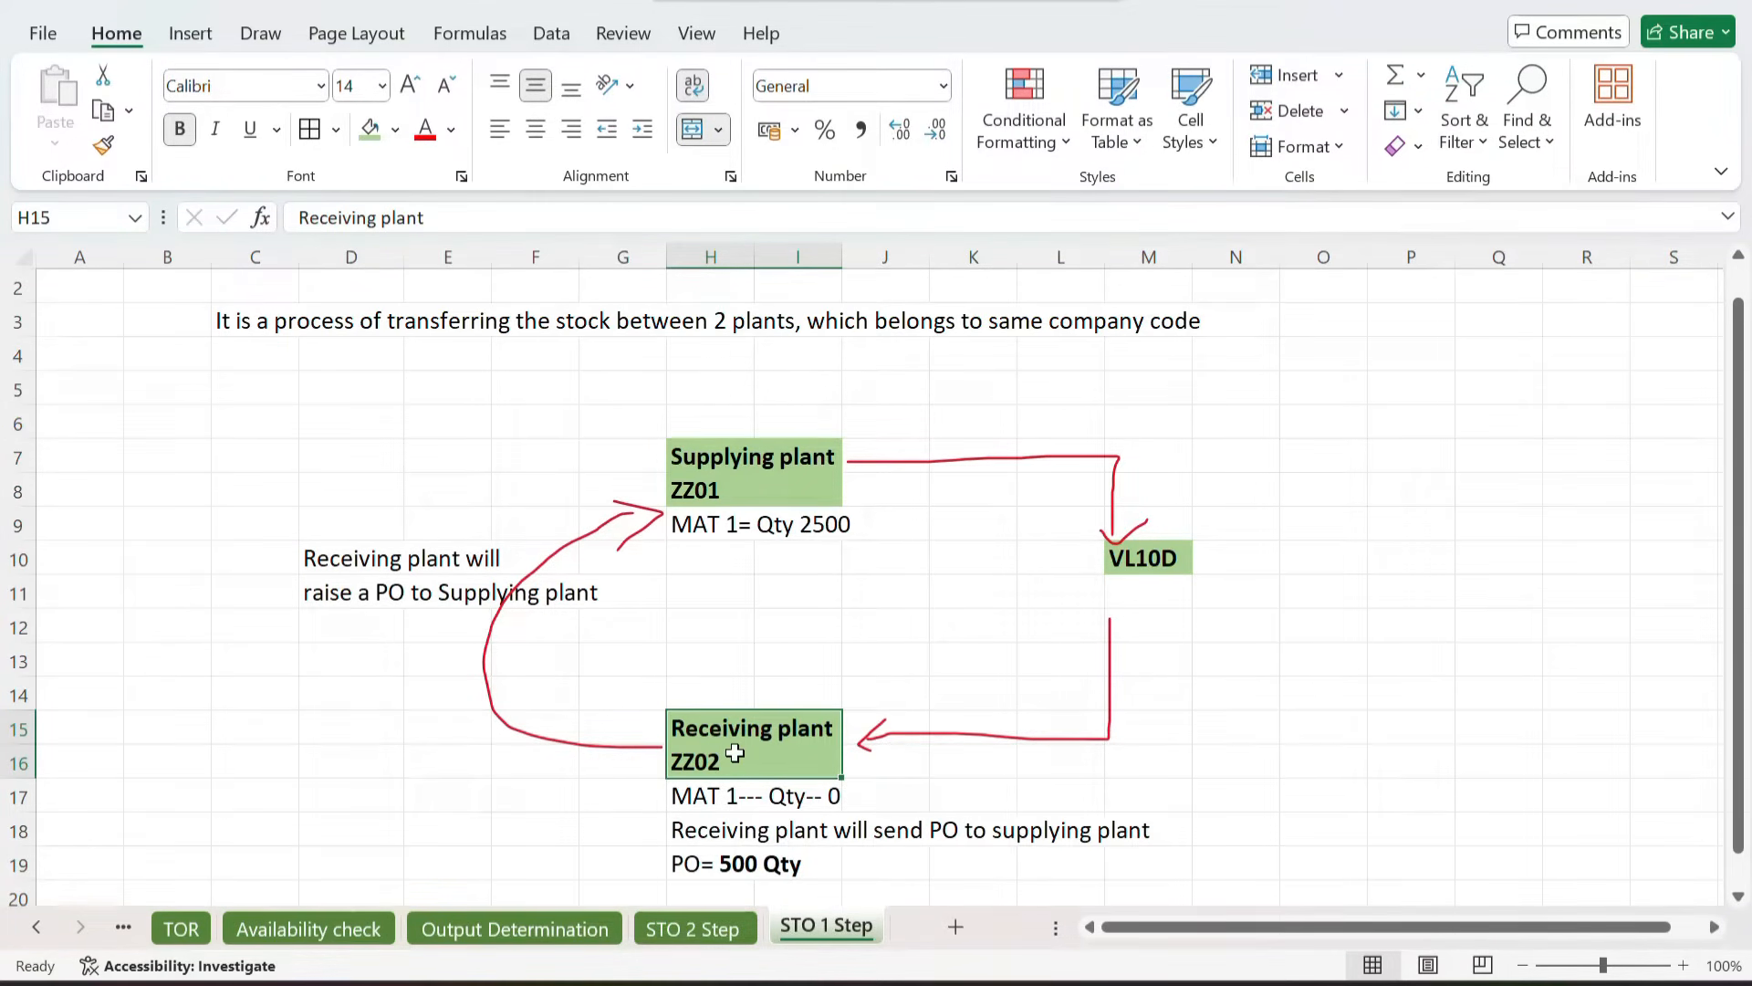
Step: Enter 'Stock will be reduced from supplying plant' in cell N8
left_click(1231, 487)
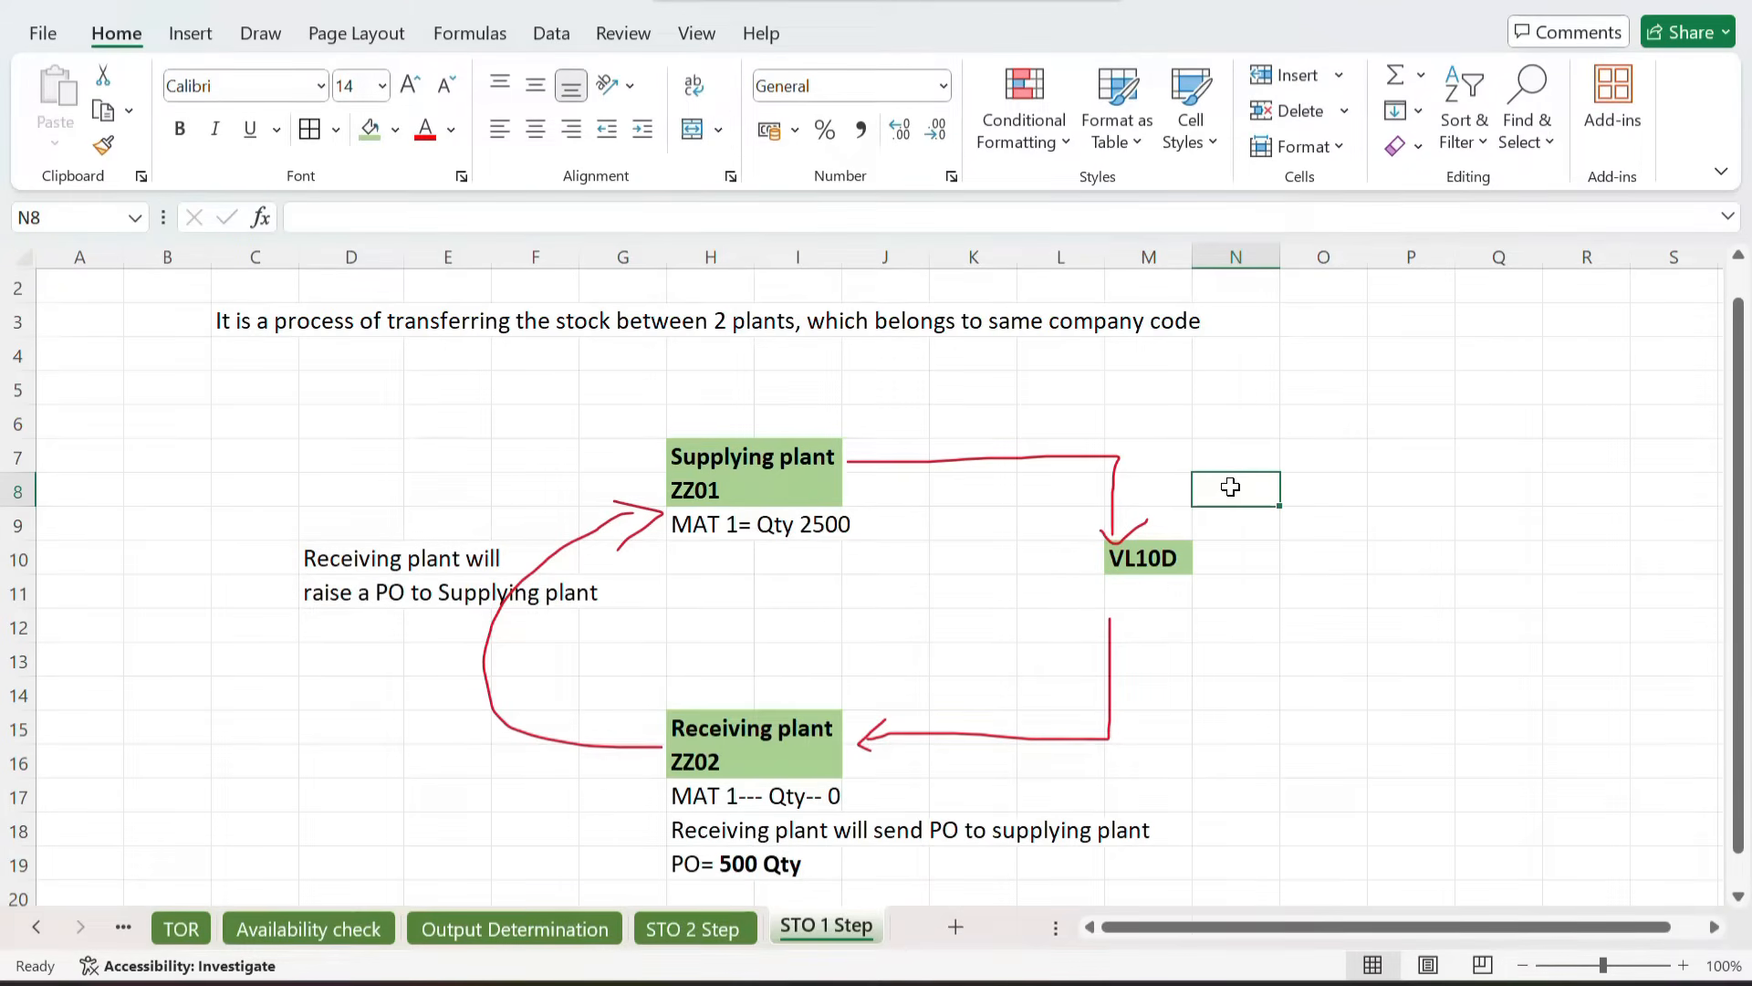
type("Stock will be reduced")
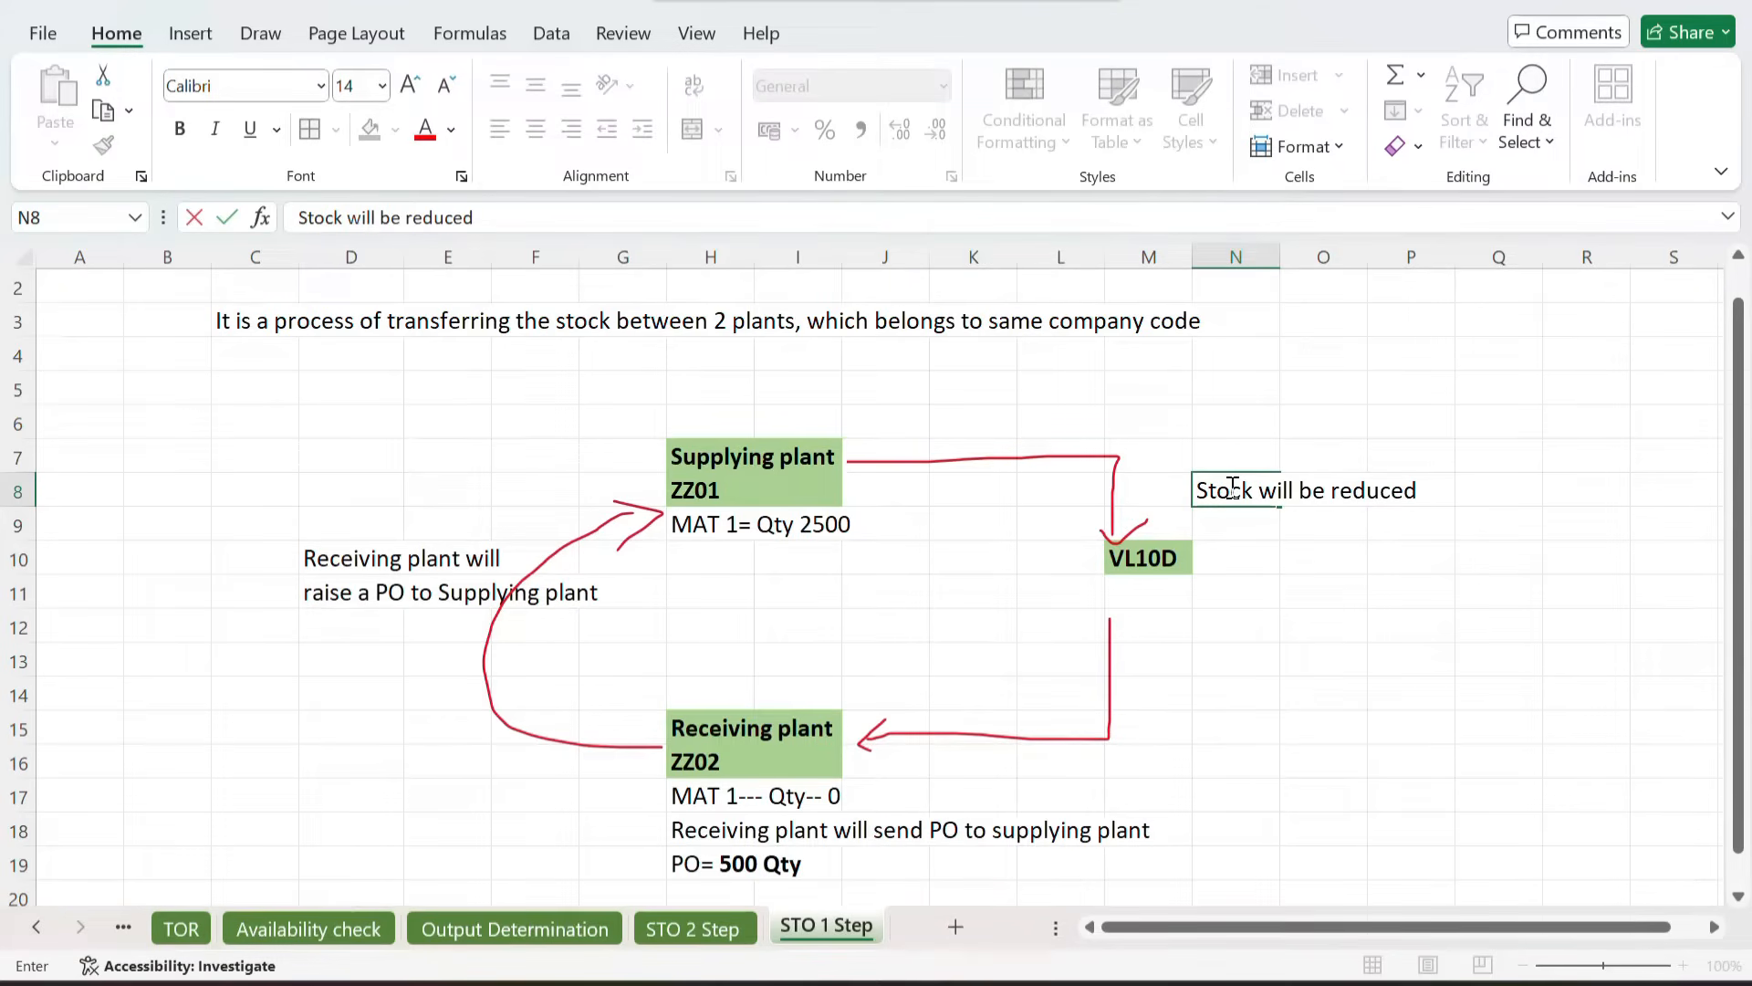
type(" from supplying plant")
key("Return")
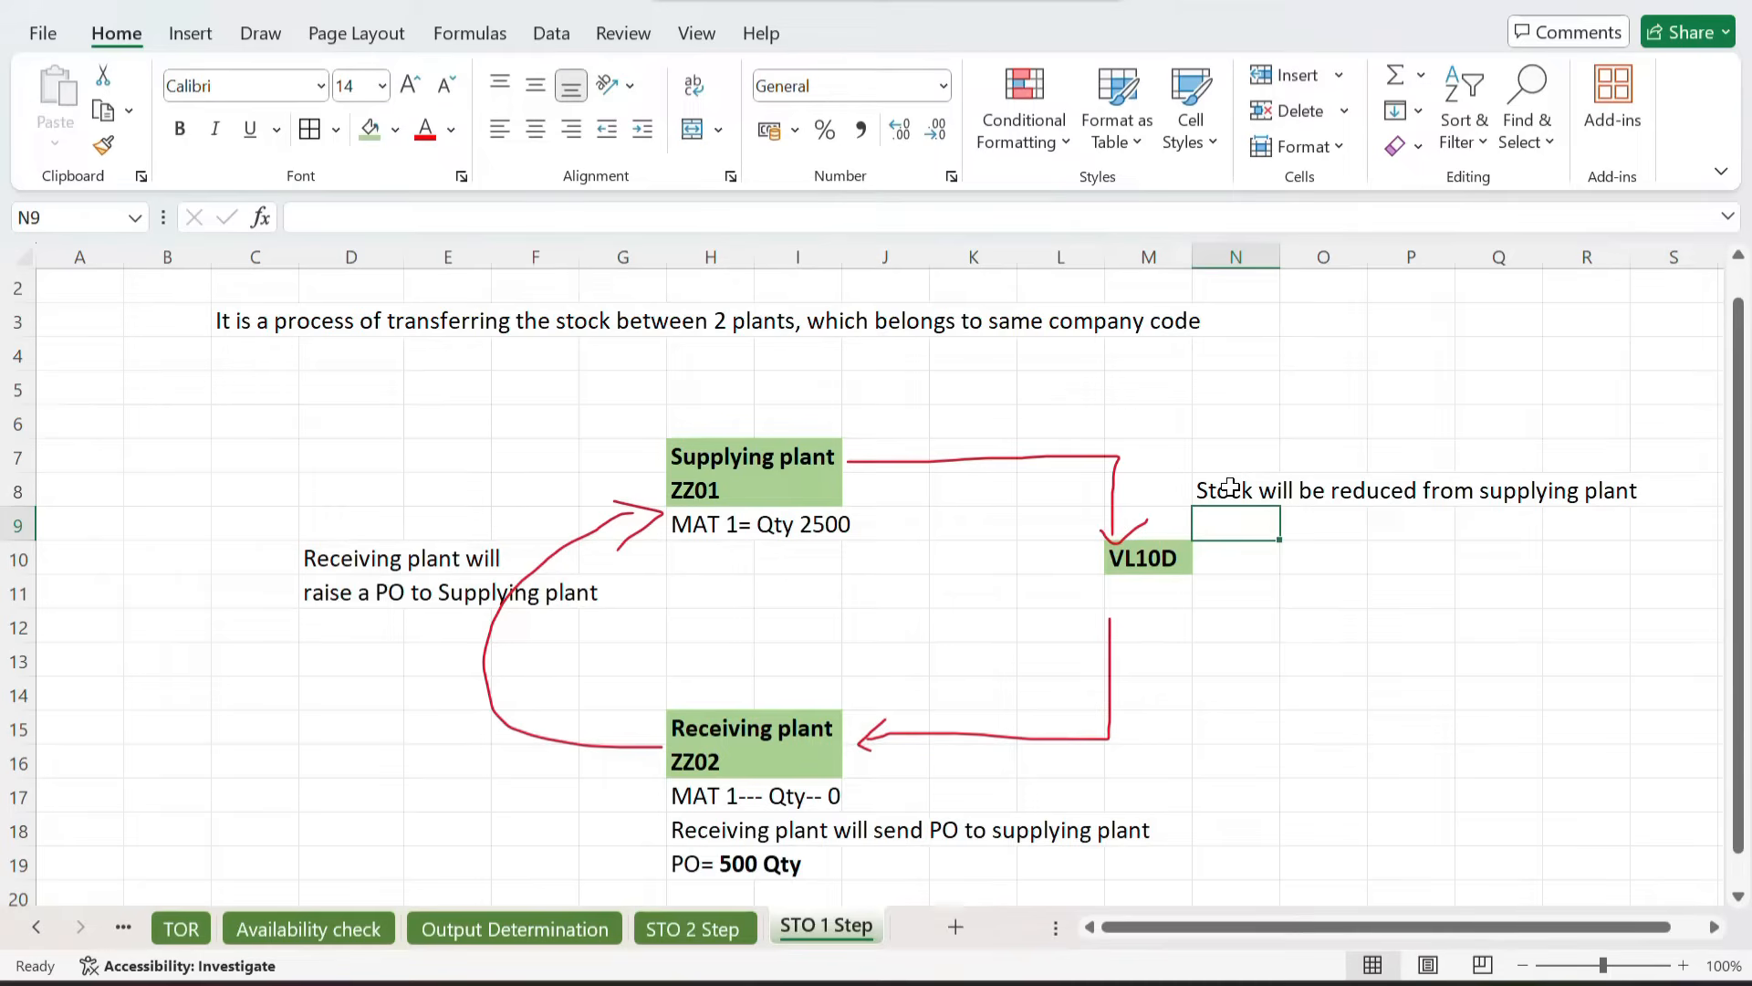
Step: Enter 'and stock will be directly added to receiving plant' in cell N9 below the first note
type("and sto")
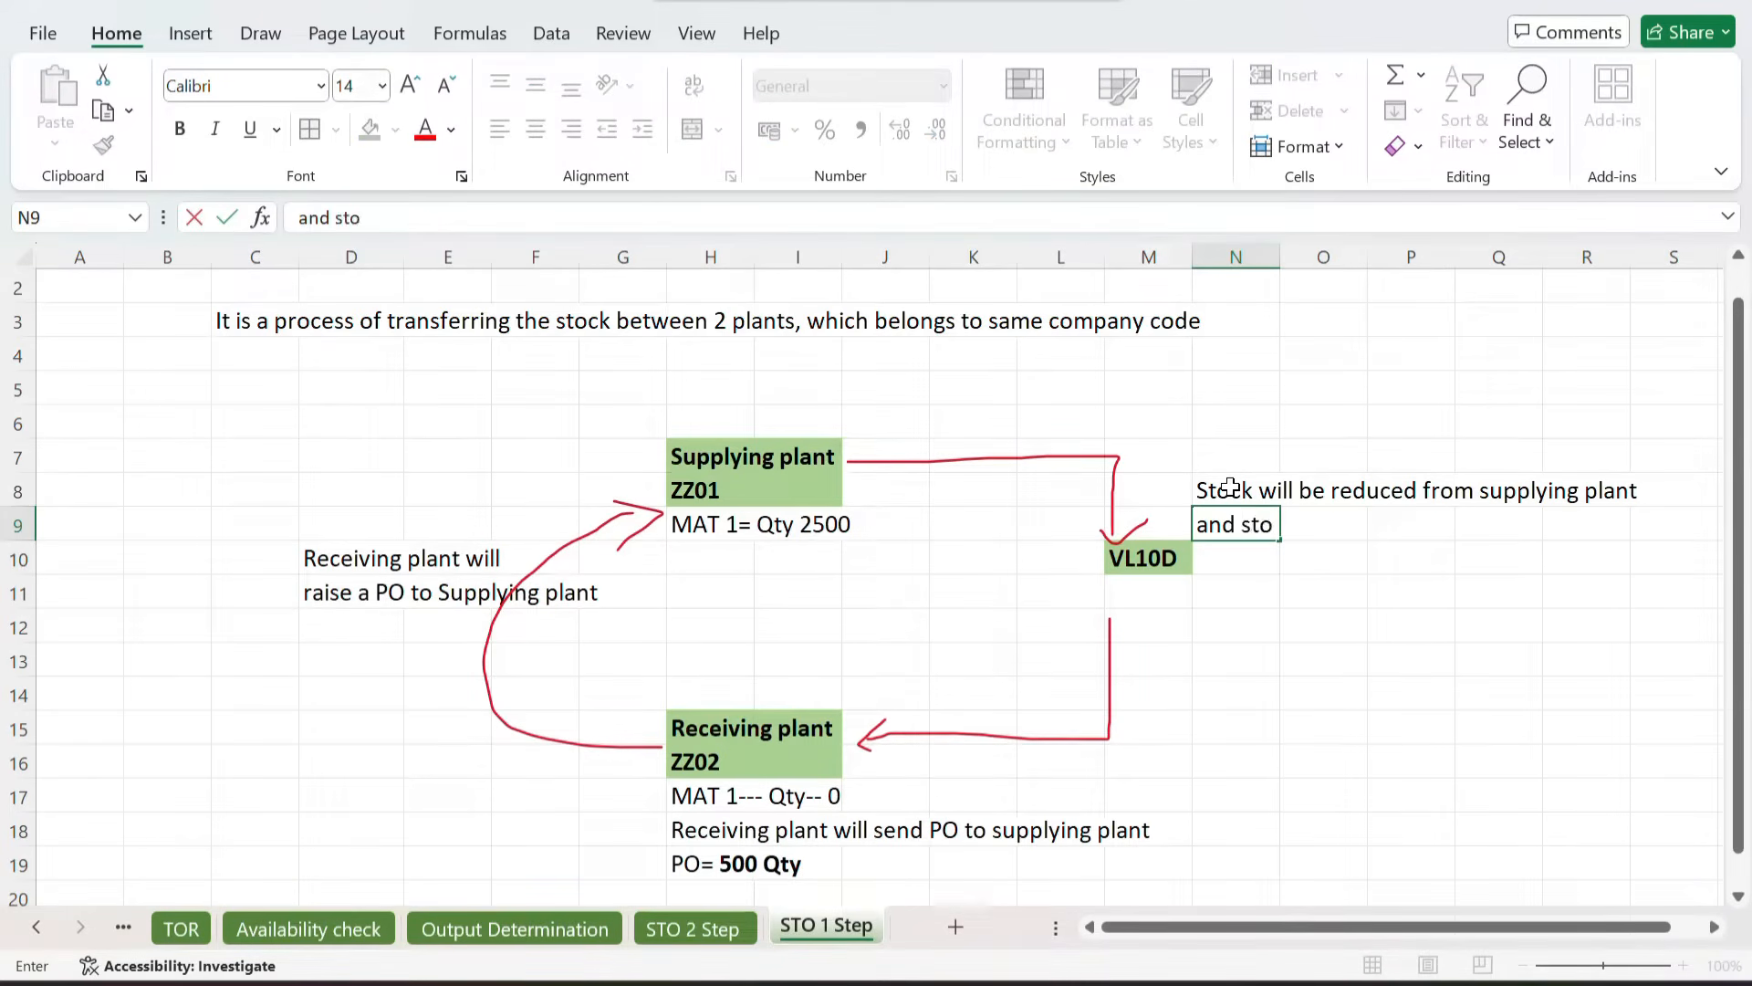
type("ck will be directly added to")
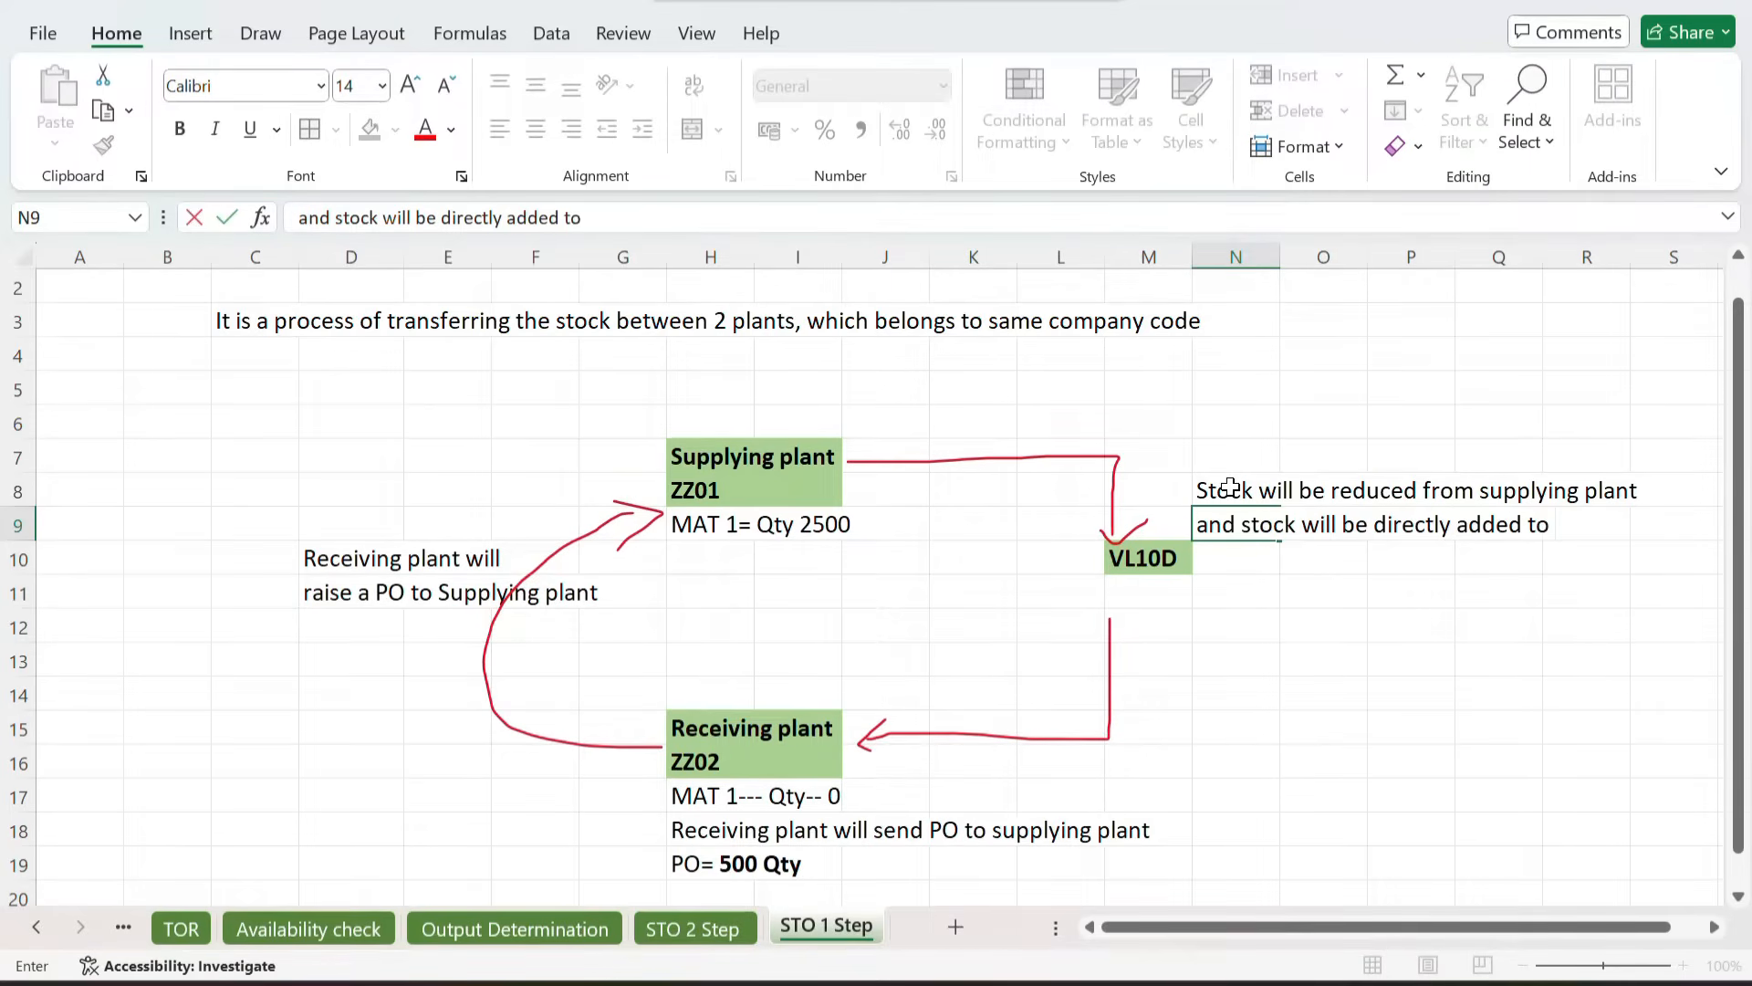
type(" receiving plant")
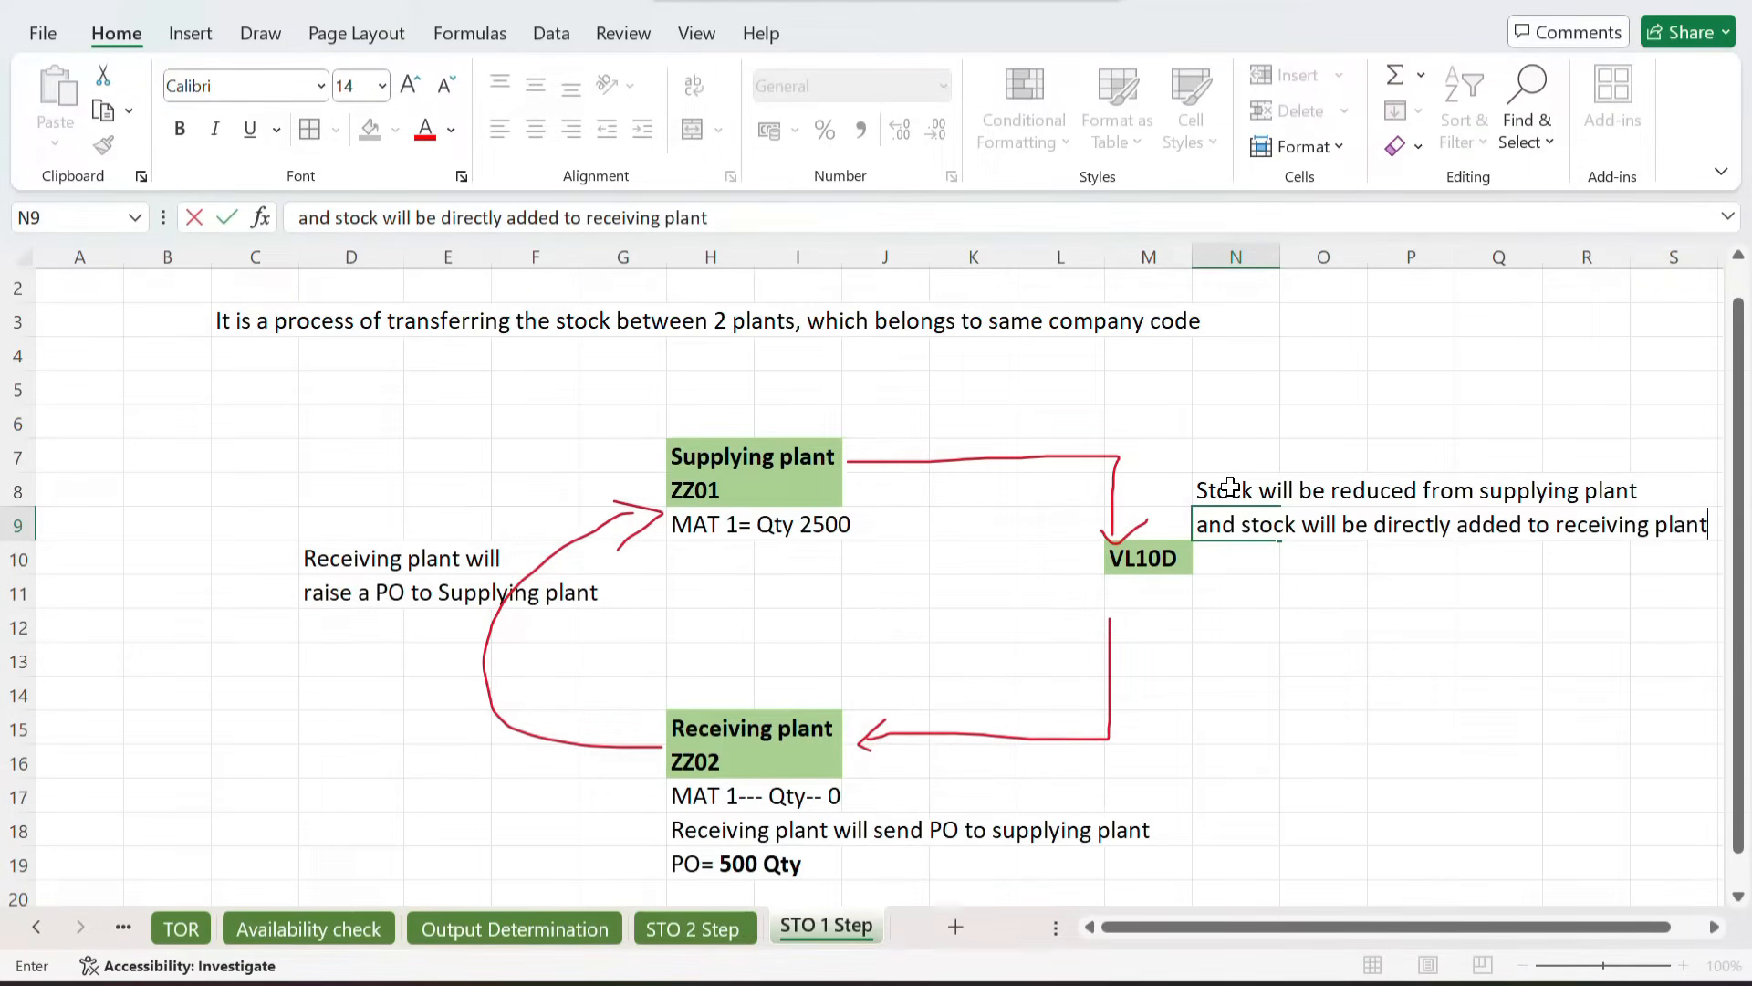
key("Return")
left_click_drag(1225, 483, 1616, 511)
left_click(1341, 563)
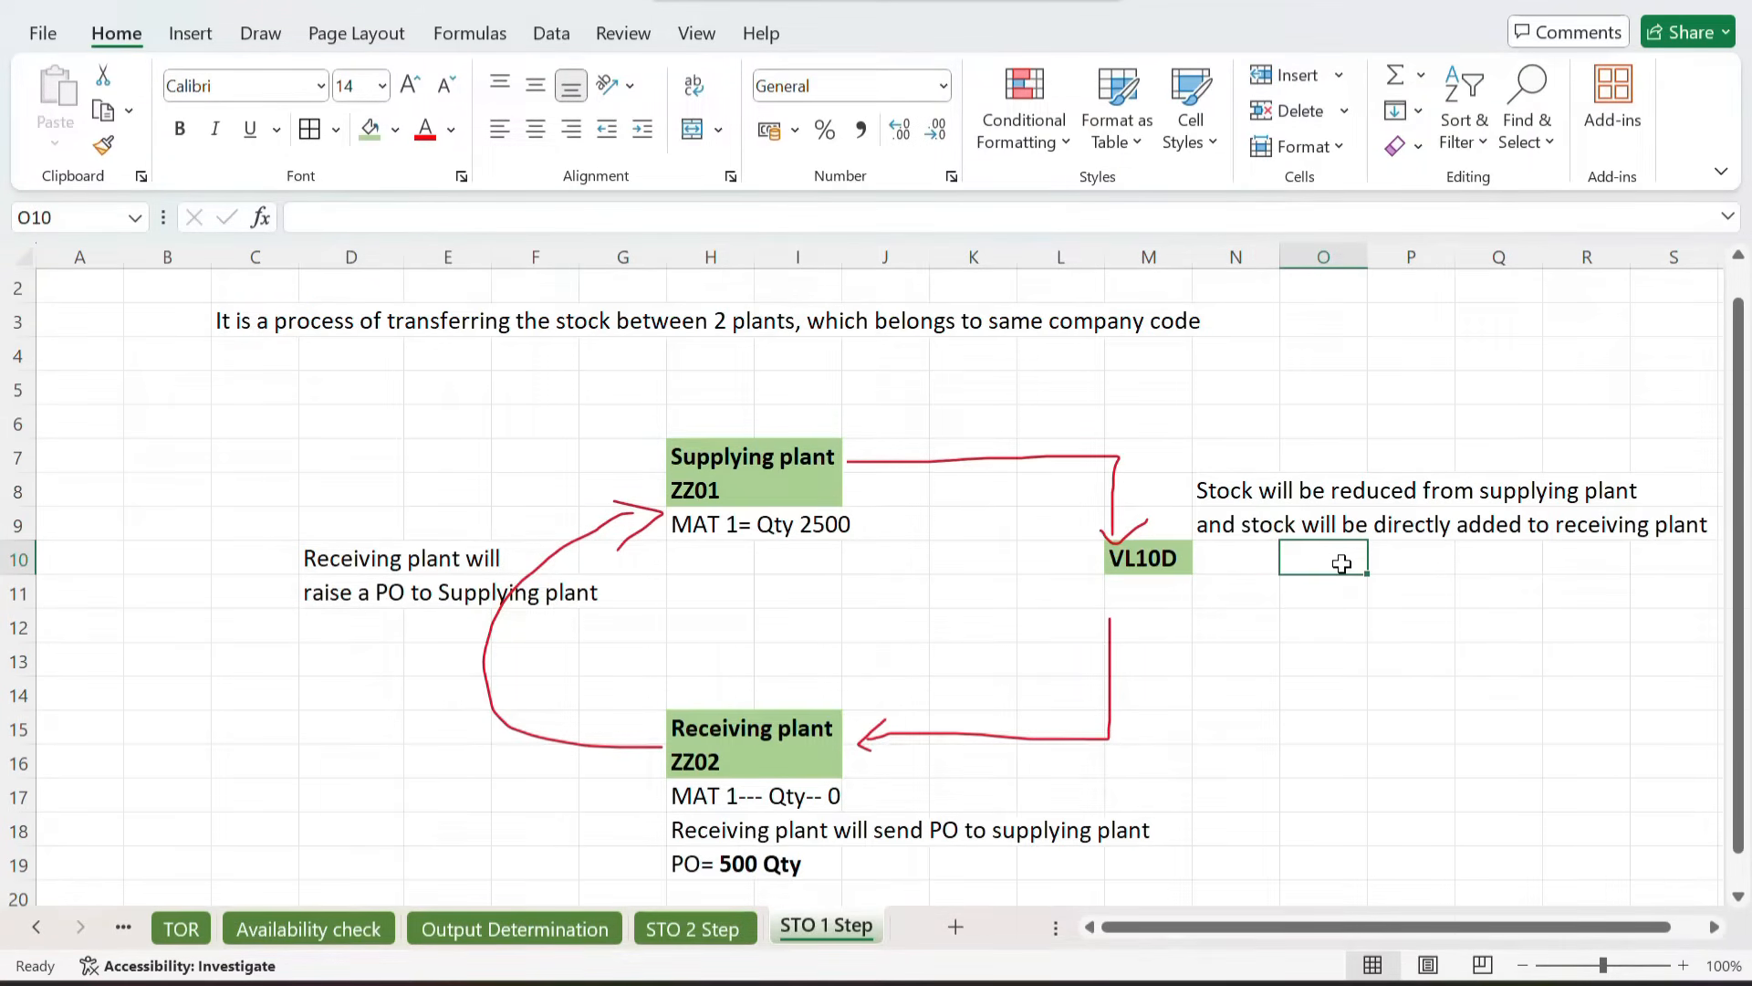
left_click(1244, 493)
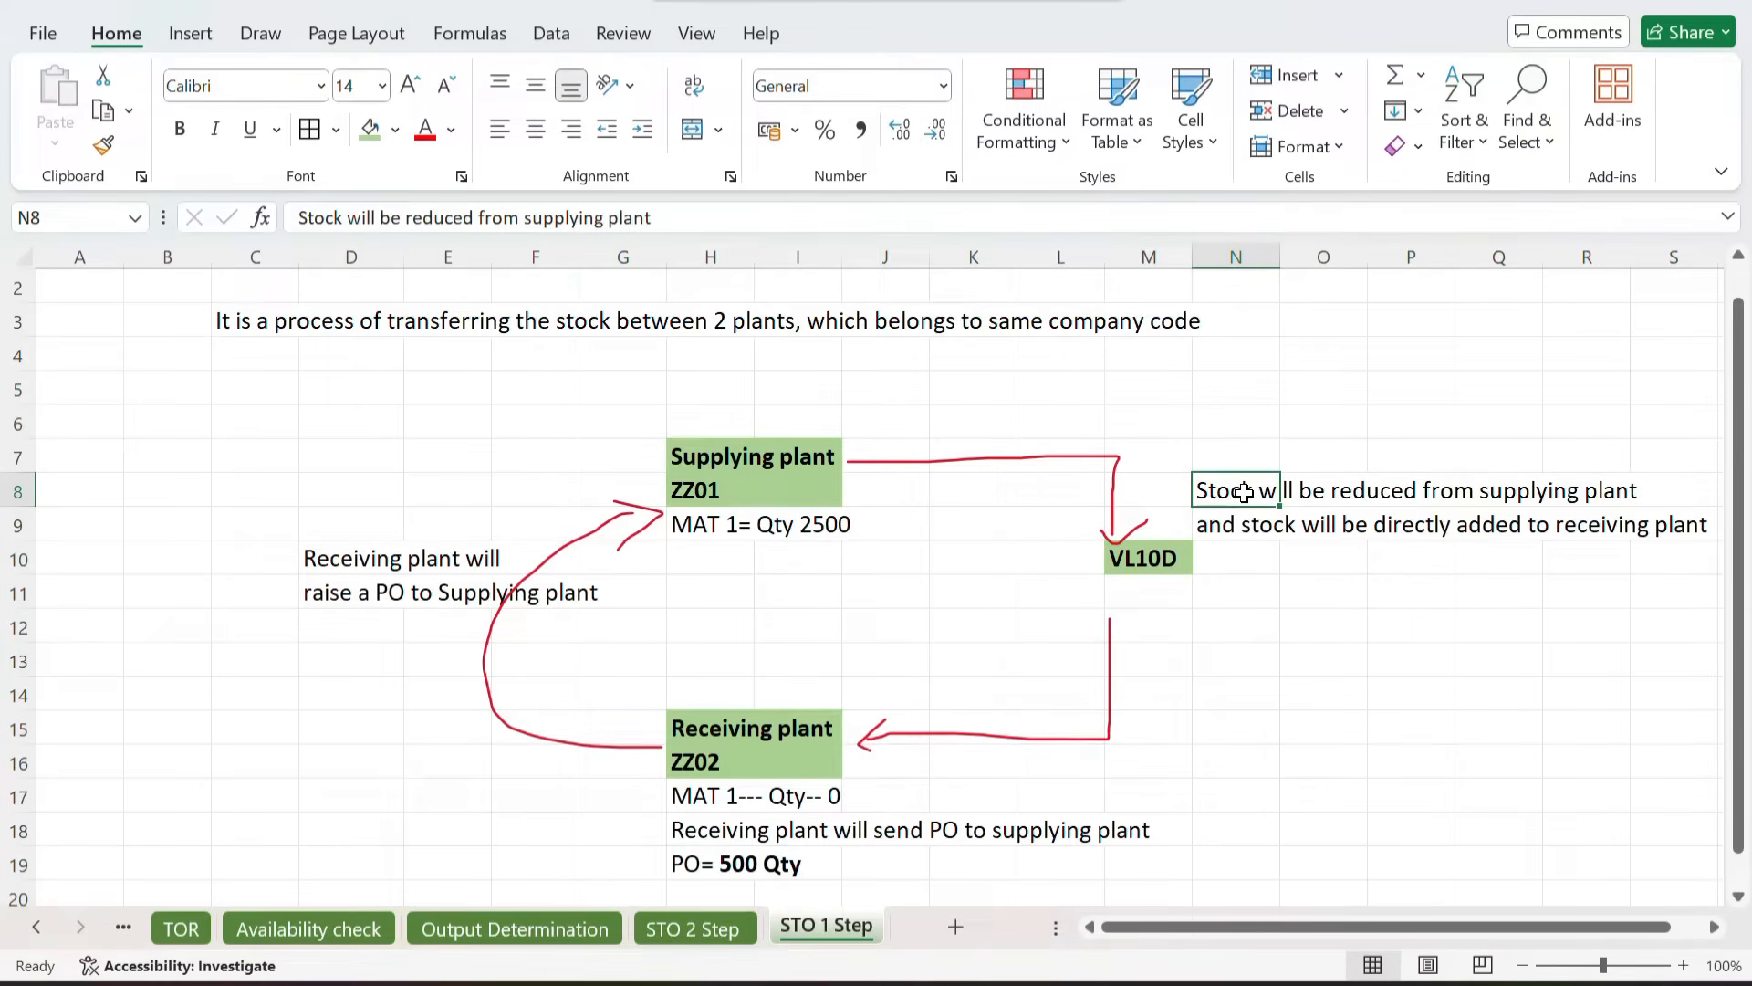
left_click(1236, 522)
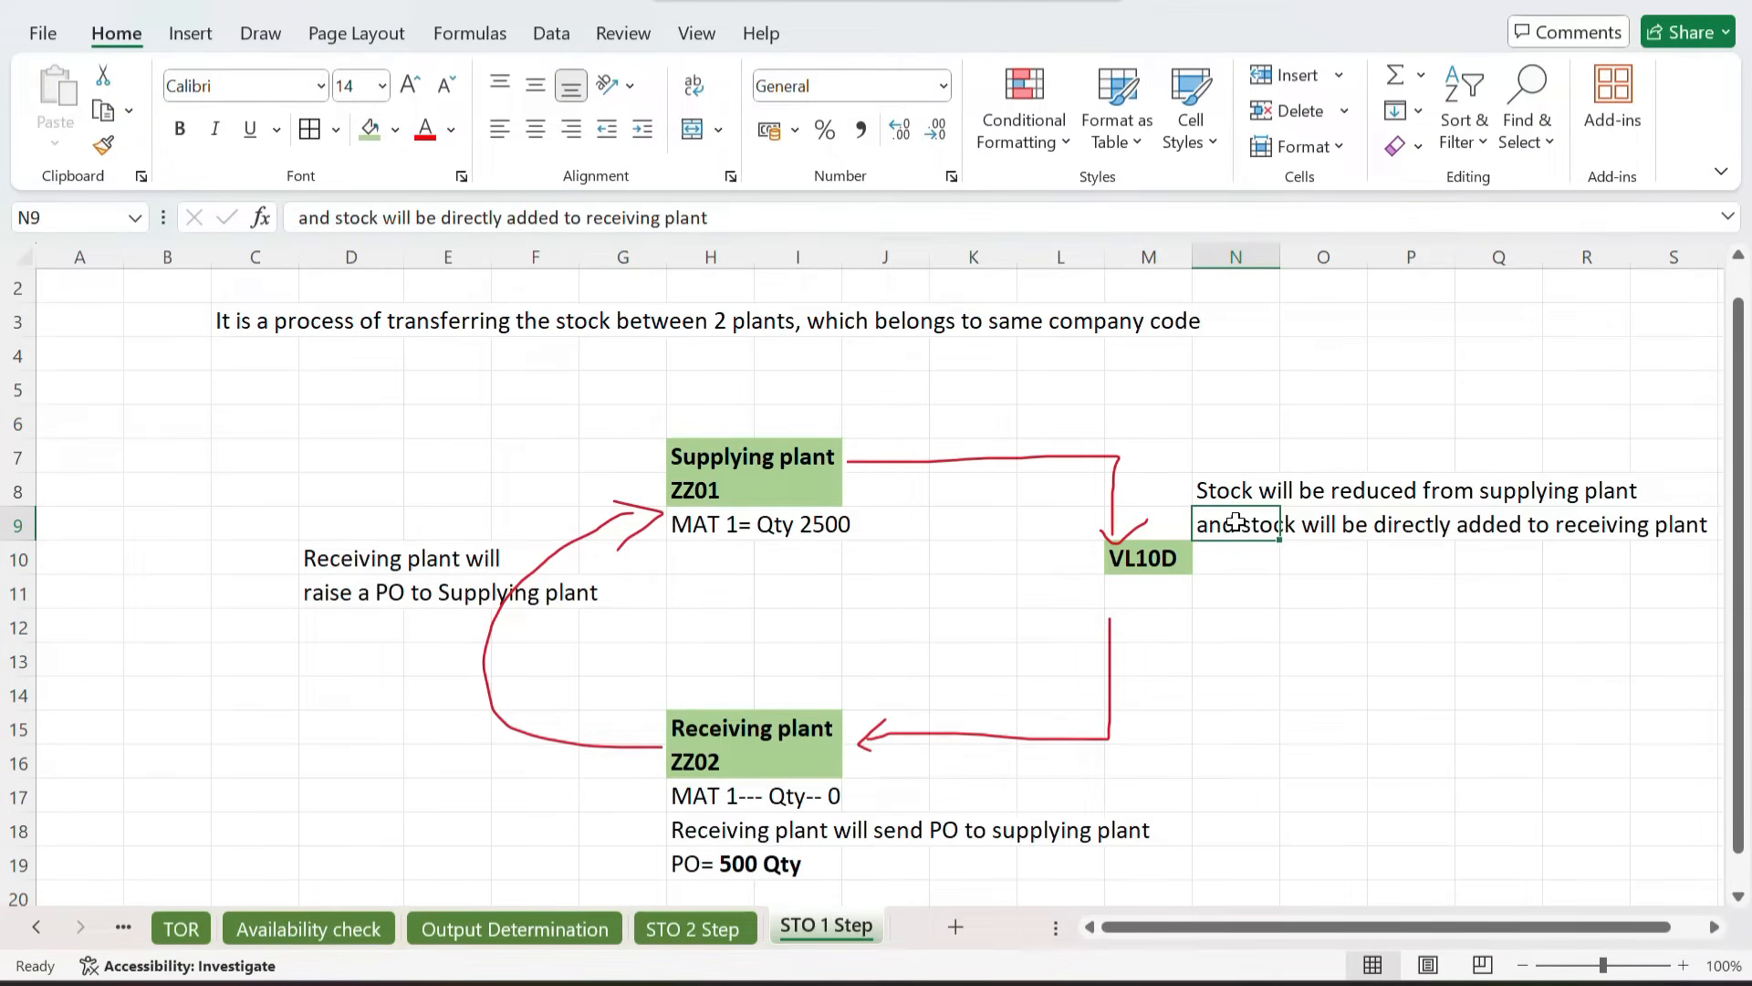
left_click(1232, 684)
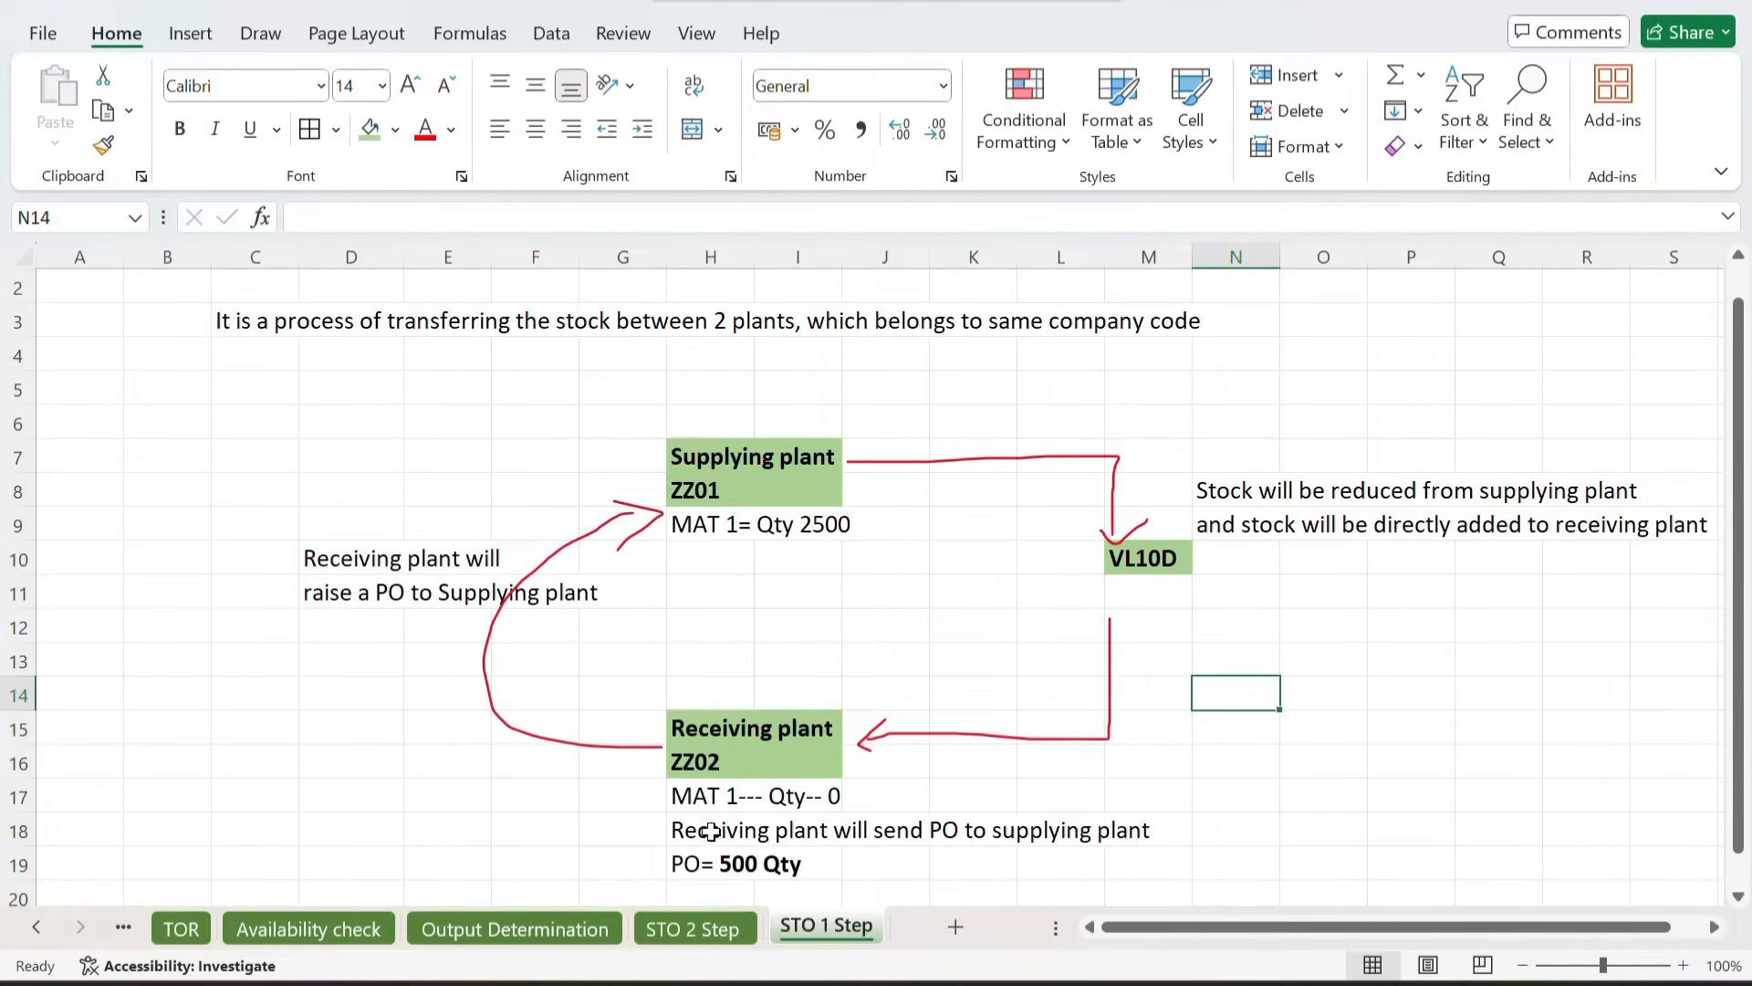
Step: Copy the PO Type, Delivery Type, Item Category and Schedule line table with movement notes from STO 2 Step into A13 of STO 1 Step
left_click(666, 922)
scroll(599, 751, "down", 6)
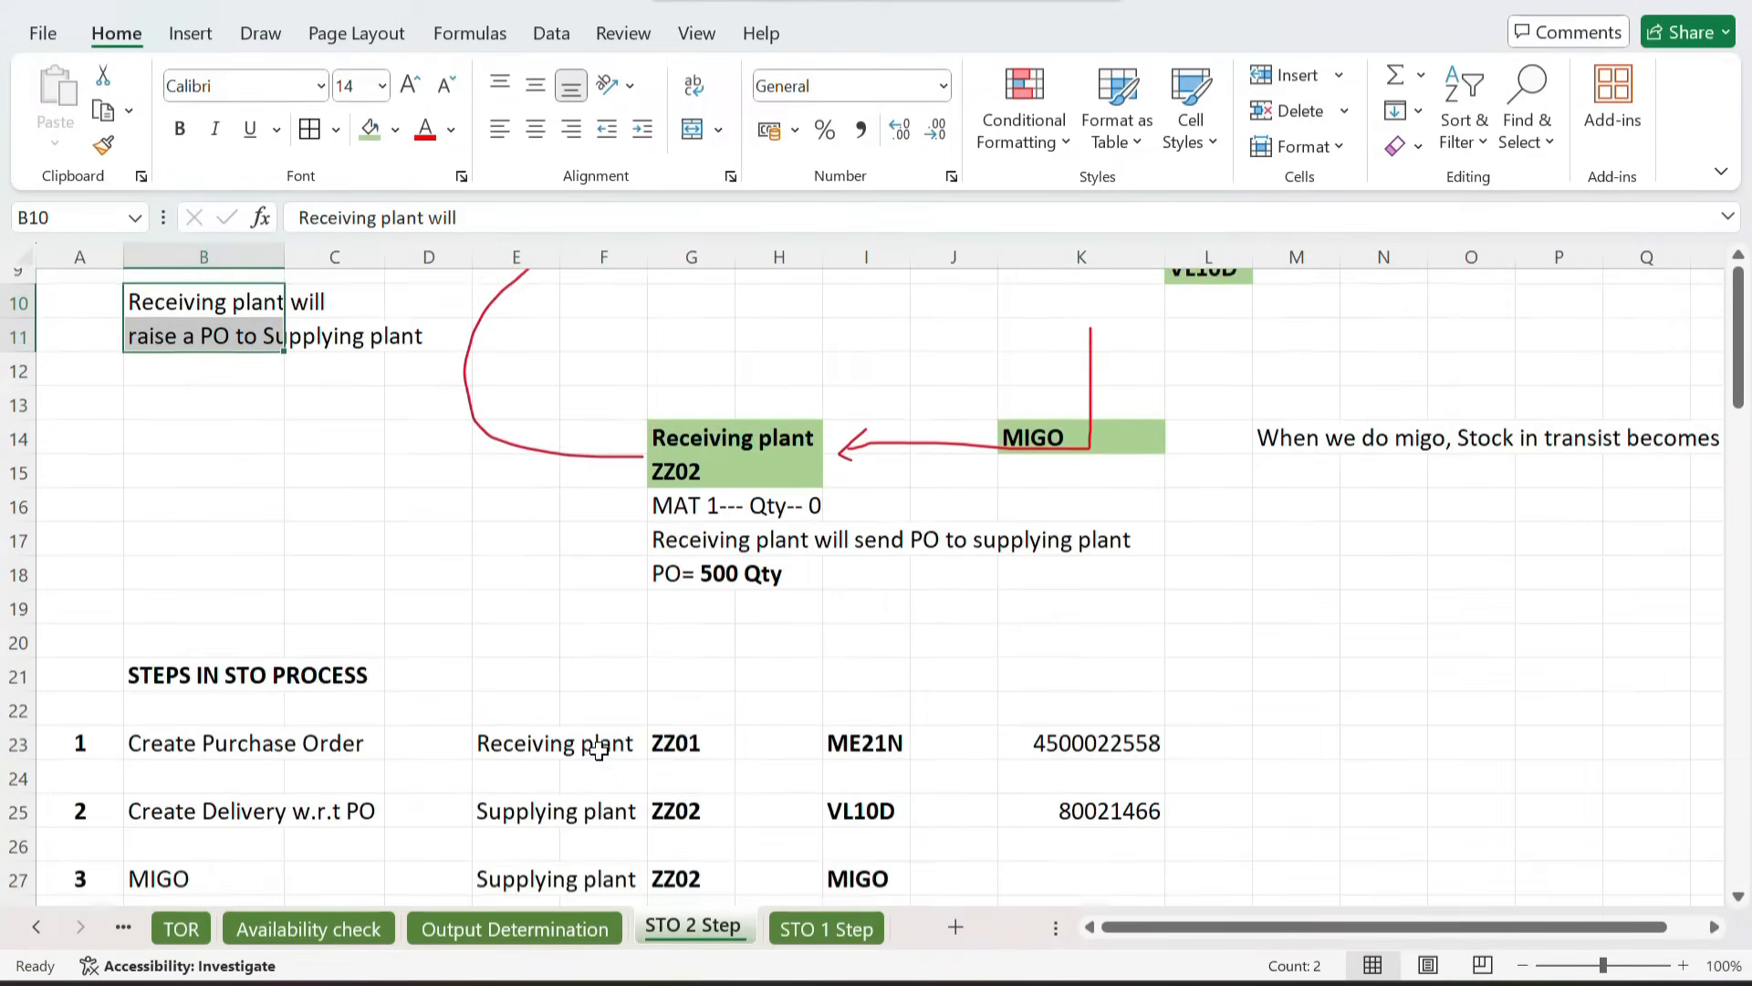
scroll(599, 750, "down", 7)
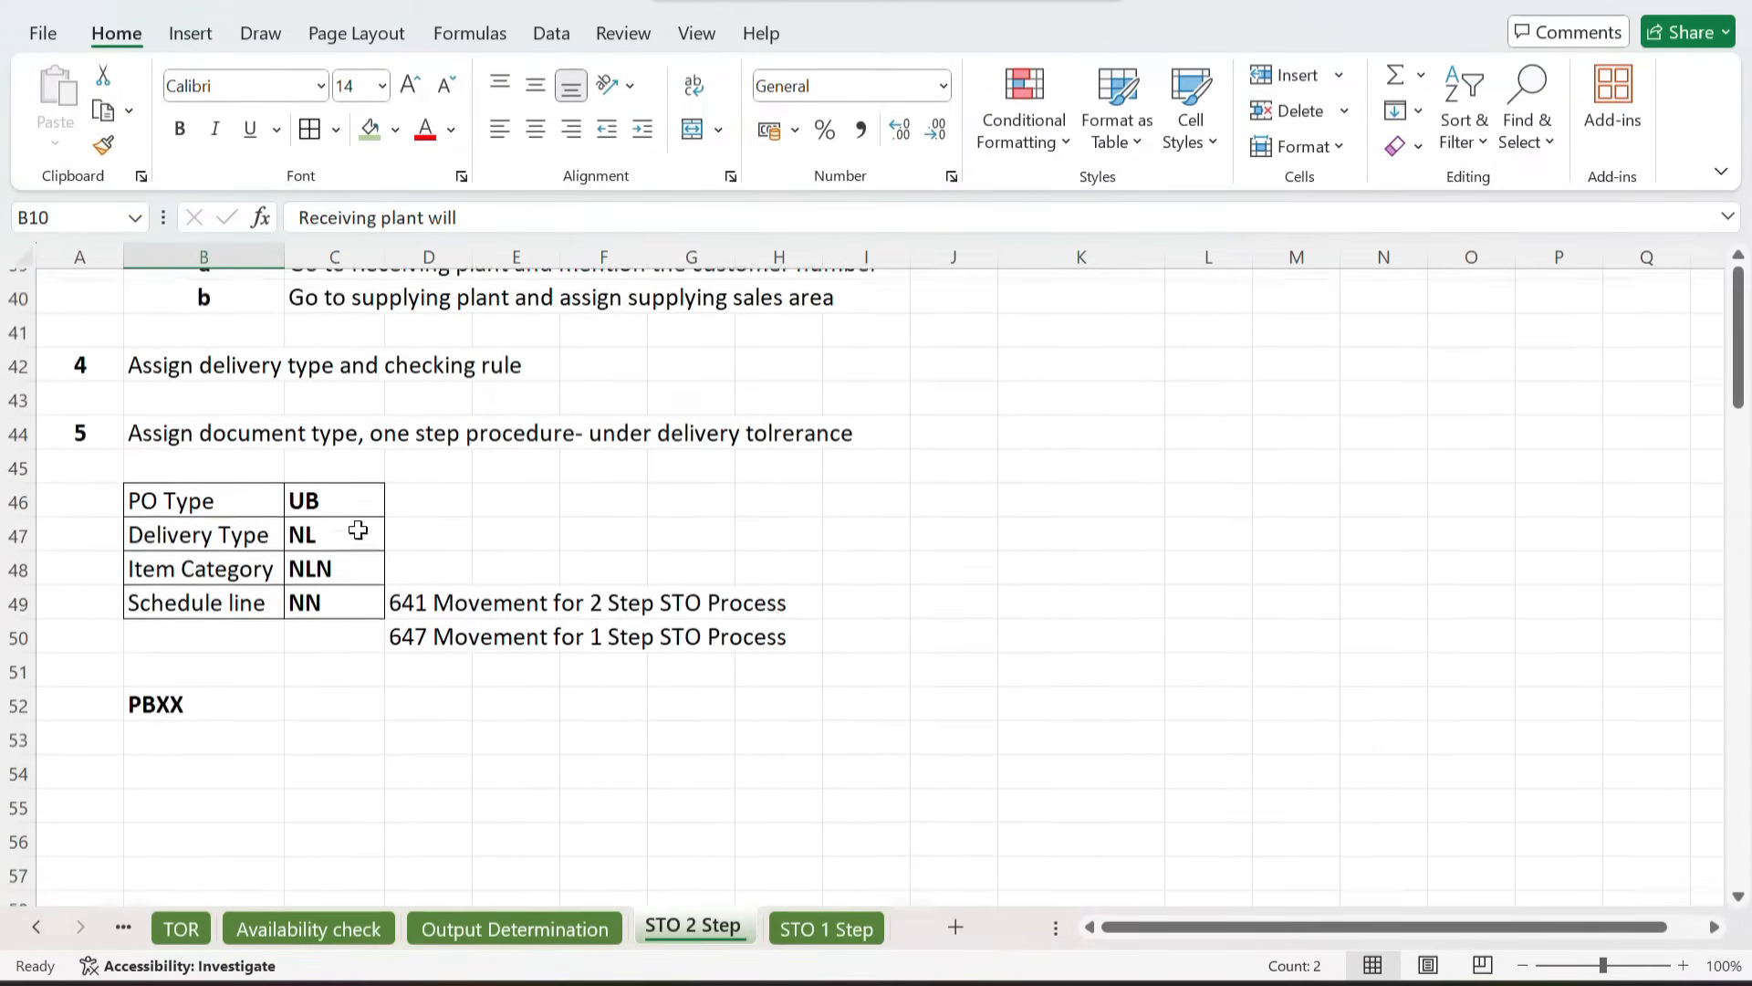
left_click_drag(175, 491, 591, 627)
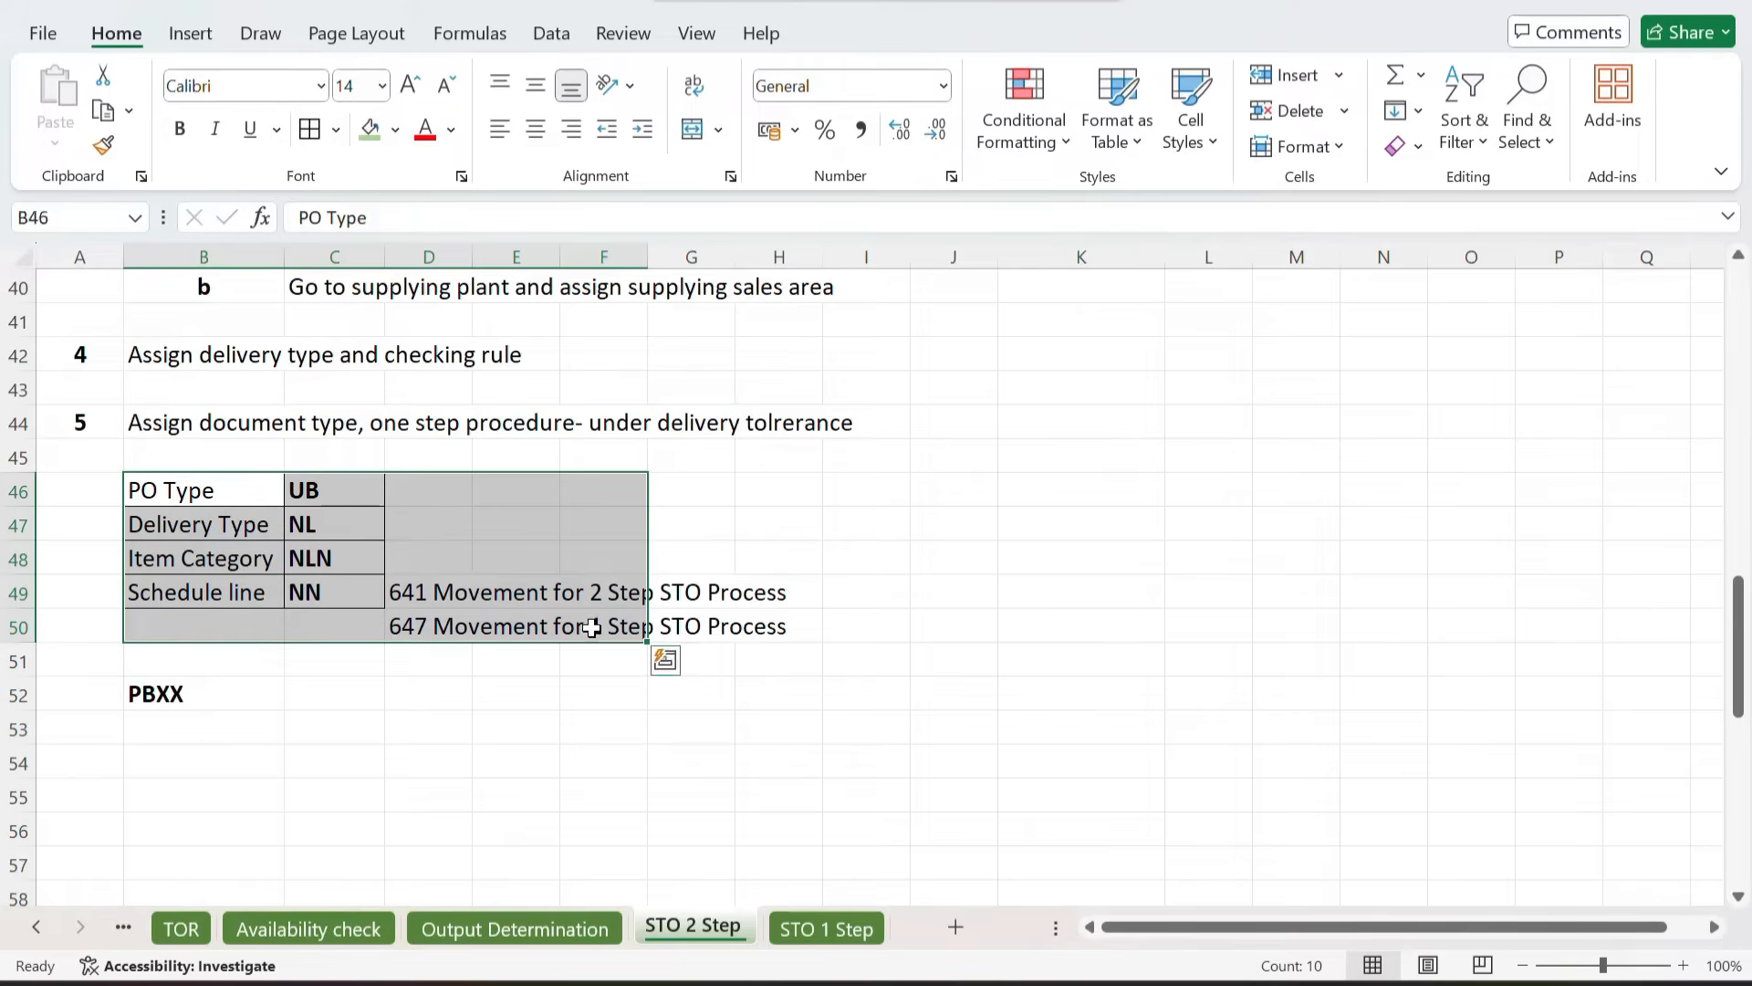
key("ctrl+c")
left_click(799, 927)
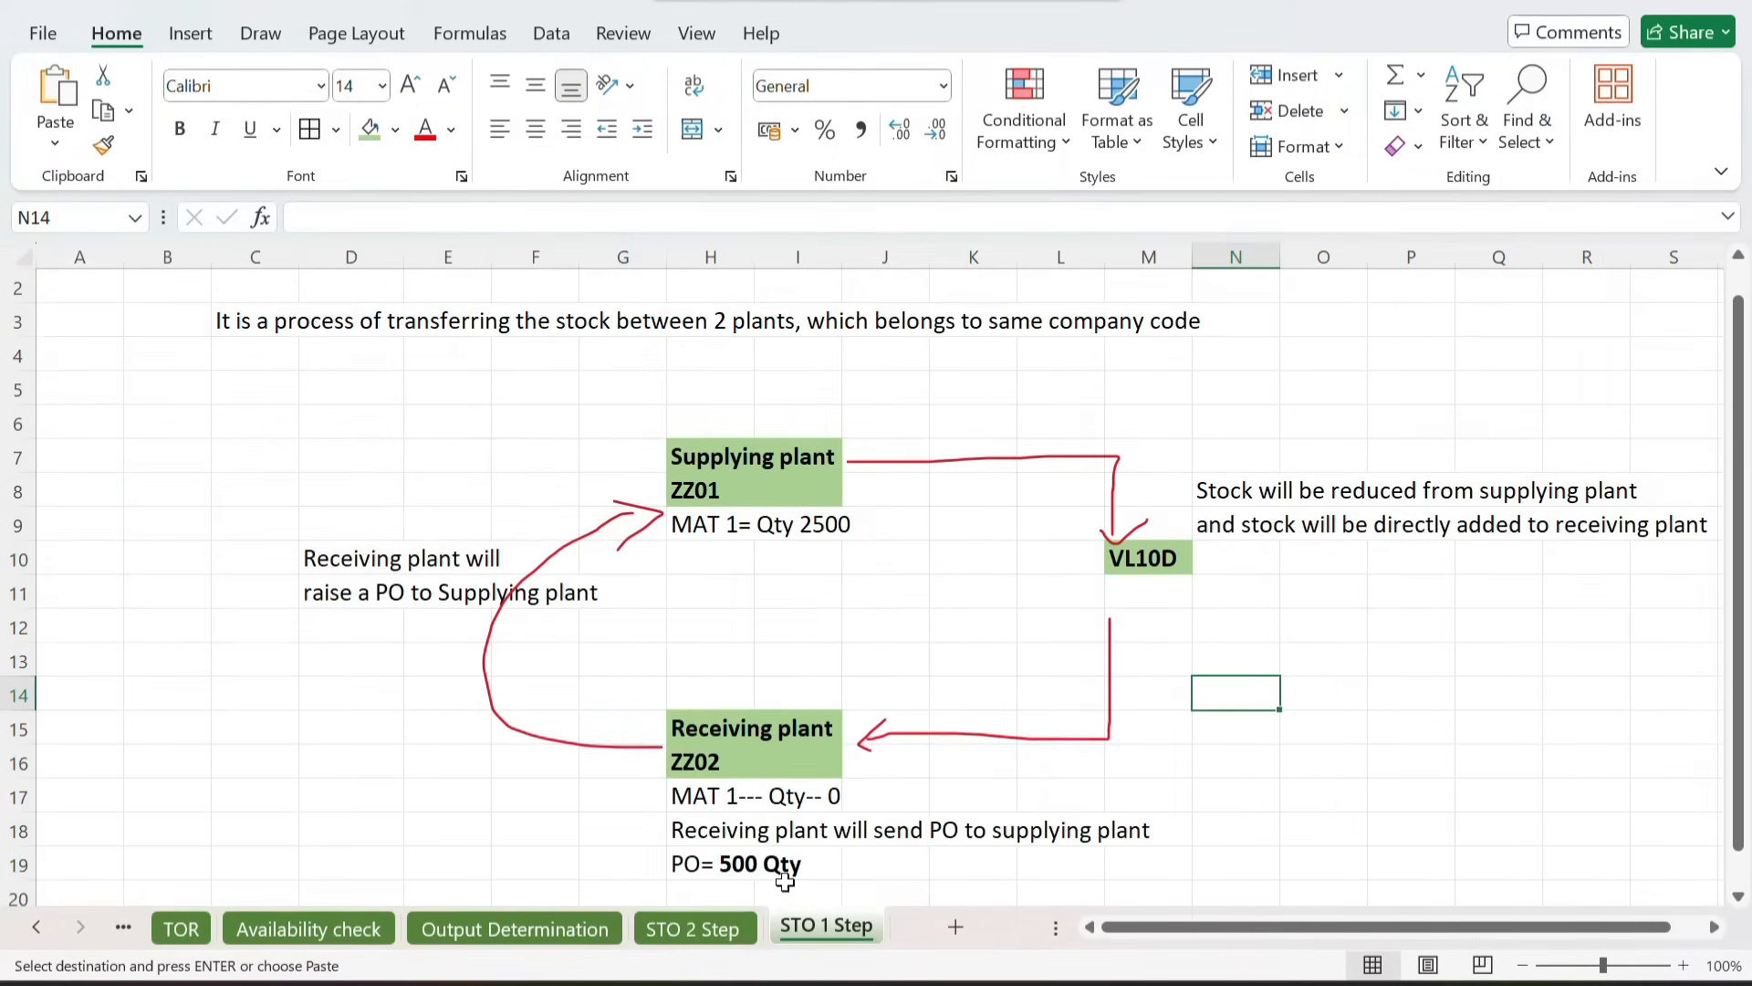
left_click(83, 666)
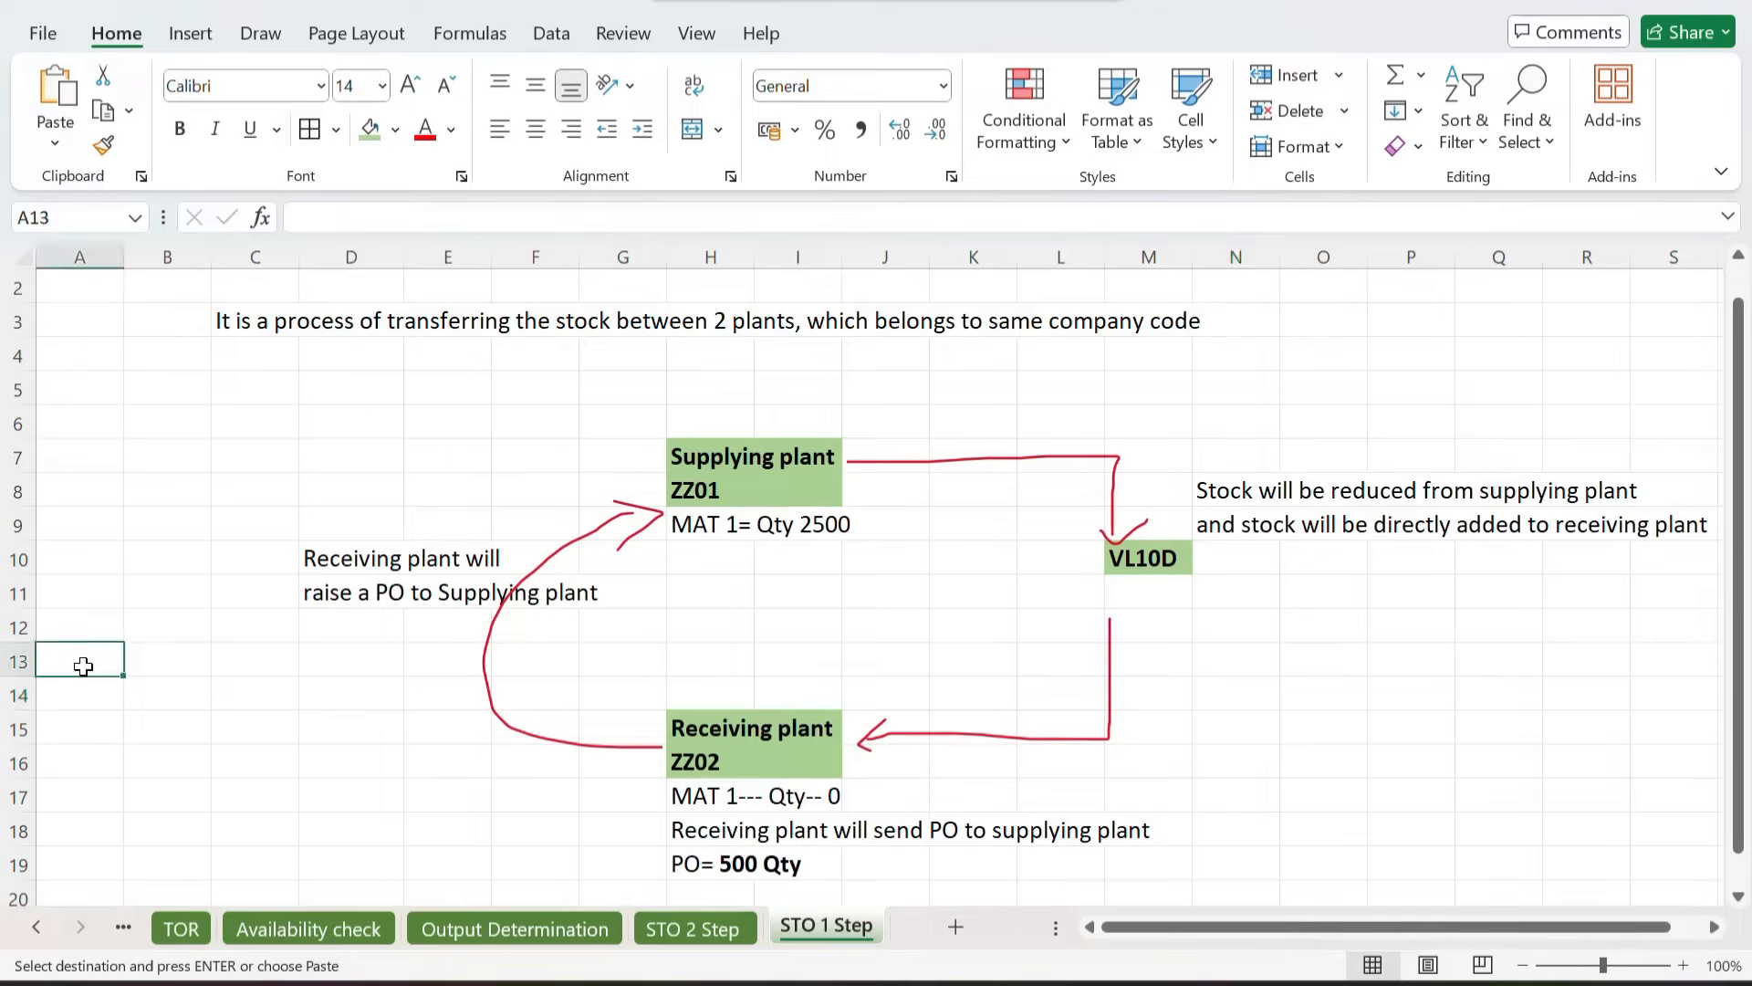
key("ctrl+v")
Step: Widen column A so the pasted table labels fit fully
left_click(248, 796)
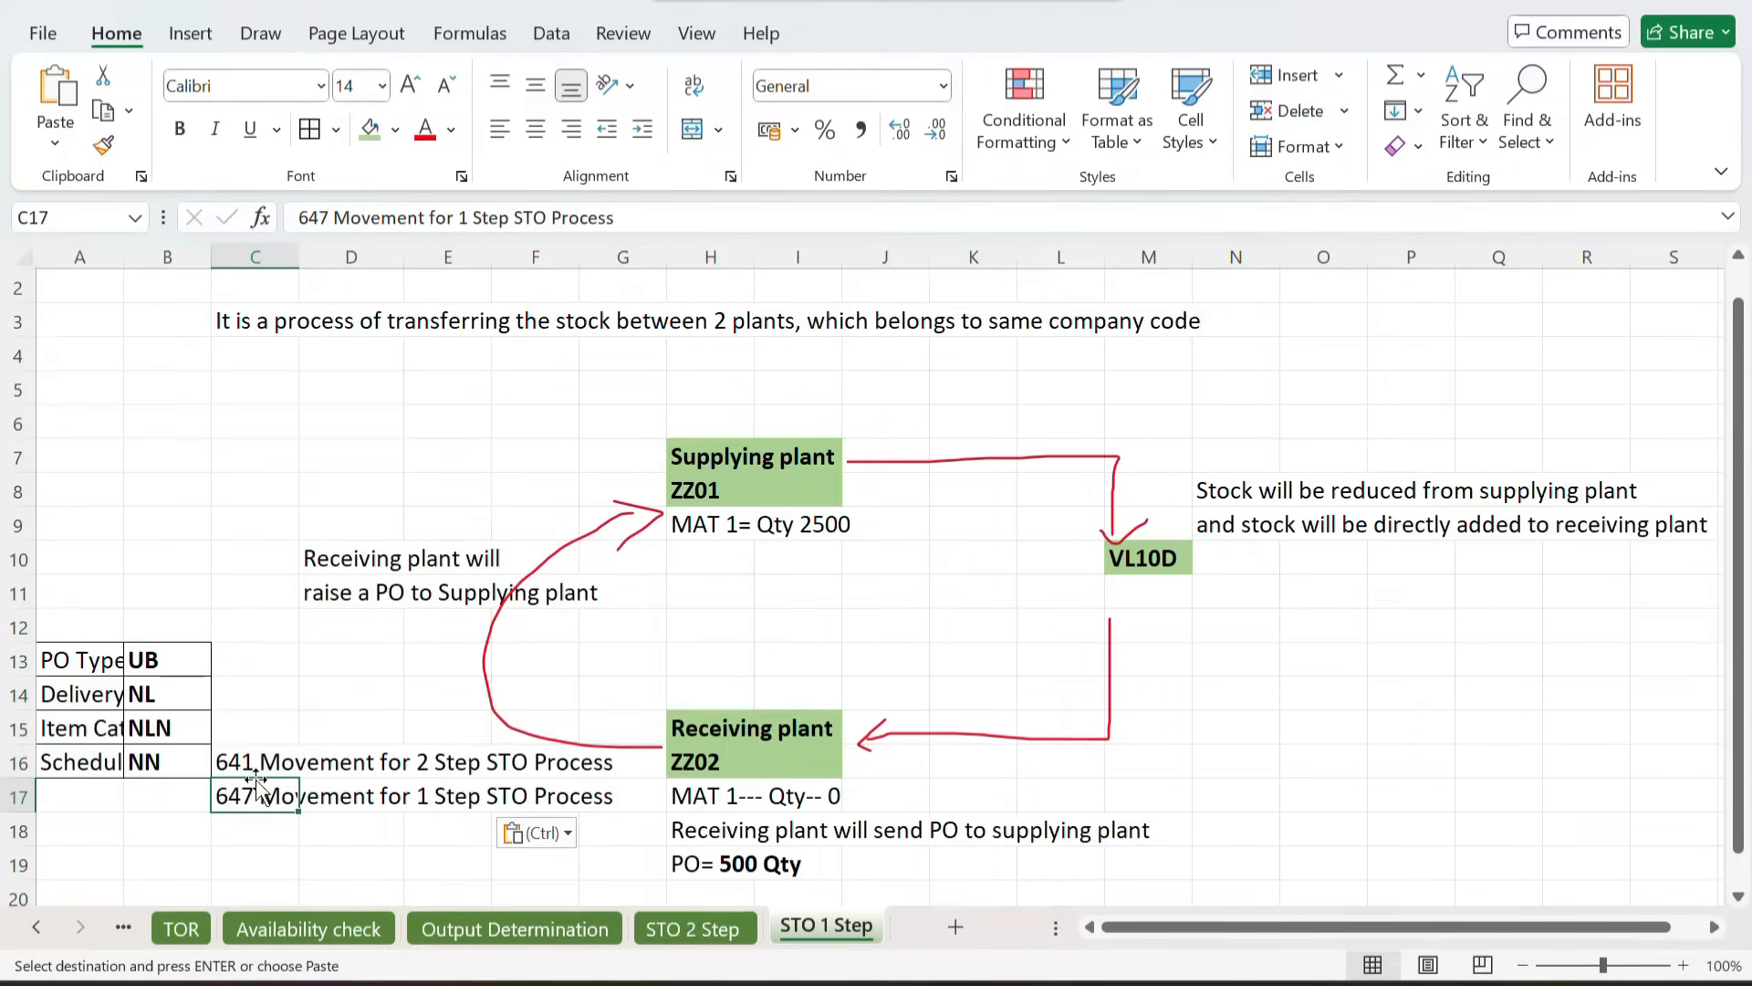
left_click(368, 654)
scroll(368, 654, "down", 1)
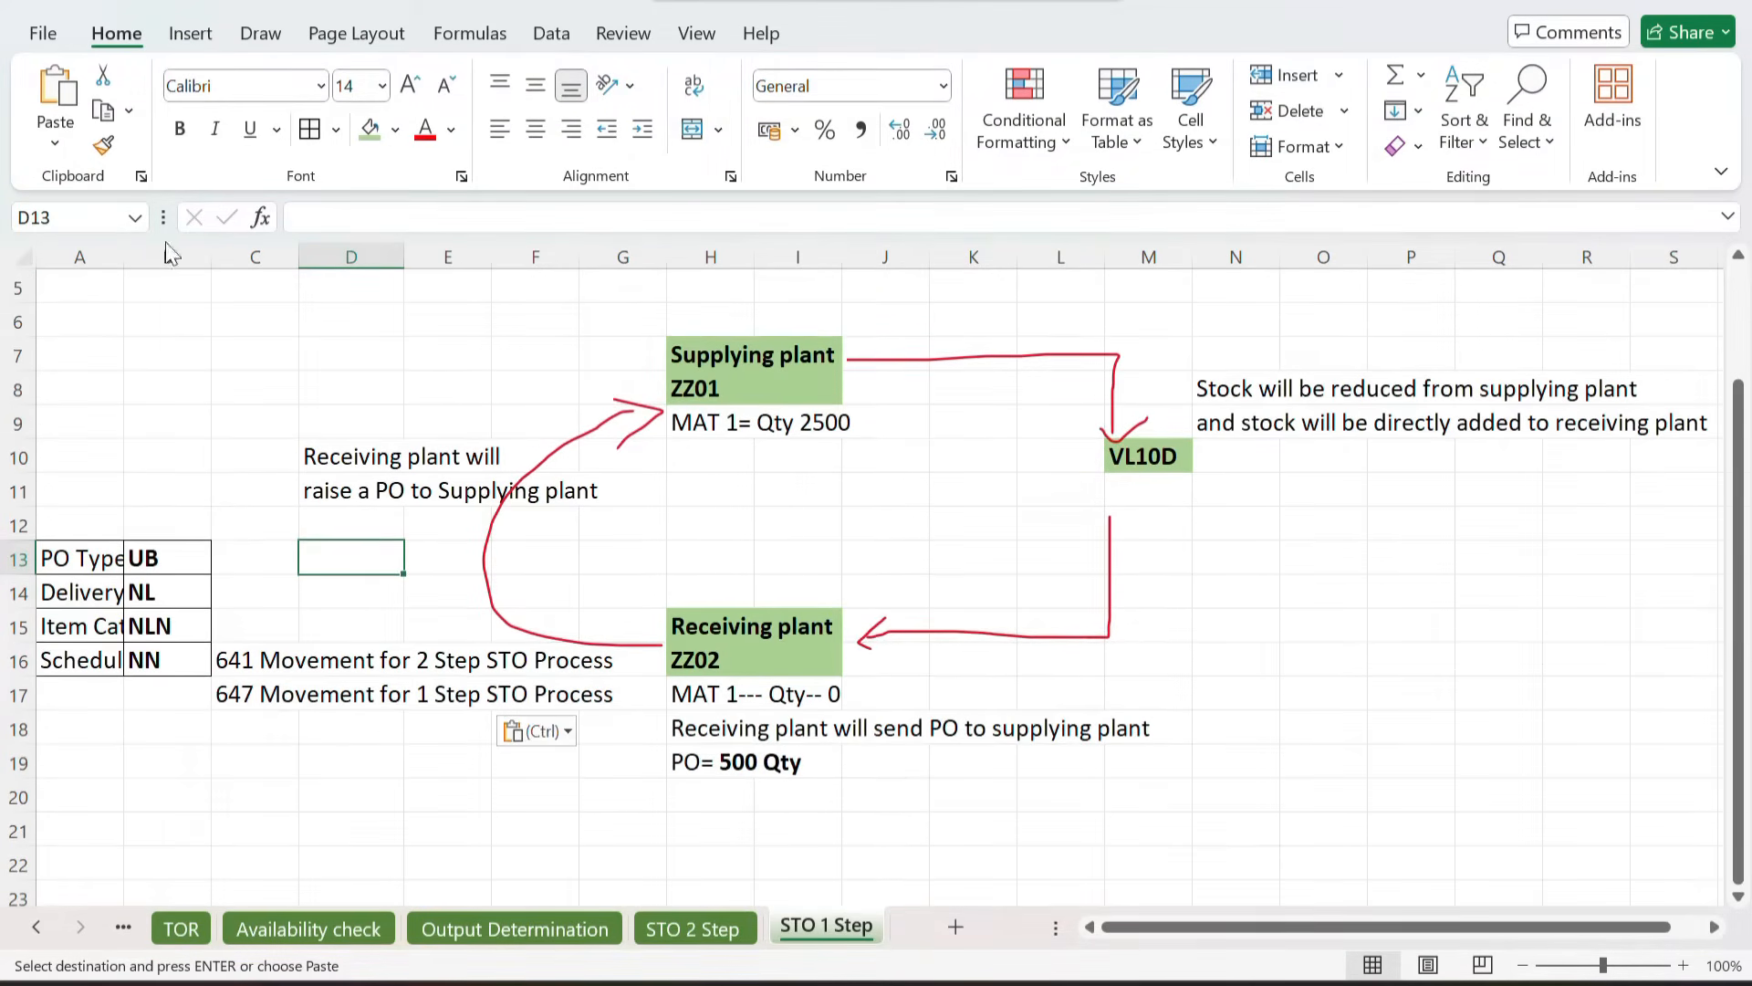
left_click_drag(122, 265, 204, 264)
left_click(110, 589)
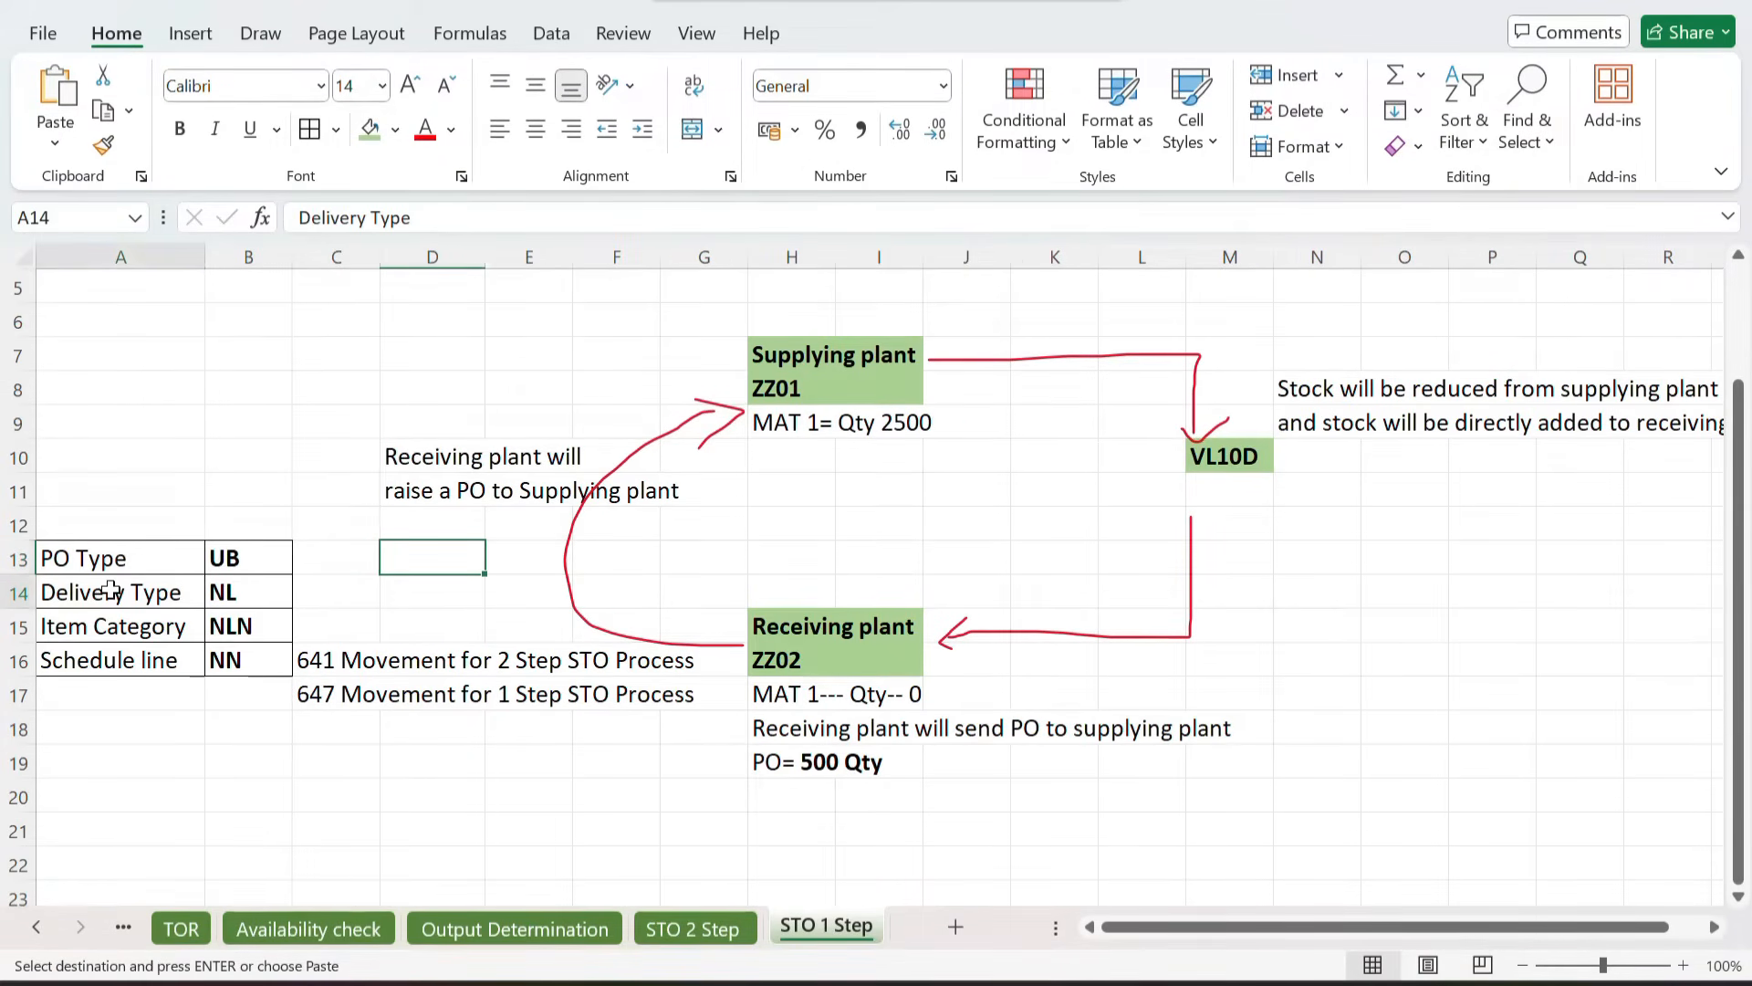
left_click(225, 589)
left_click(117, 630)
left_click(148, 657)
left_click(240, 659)
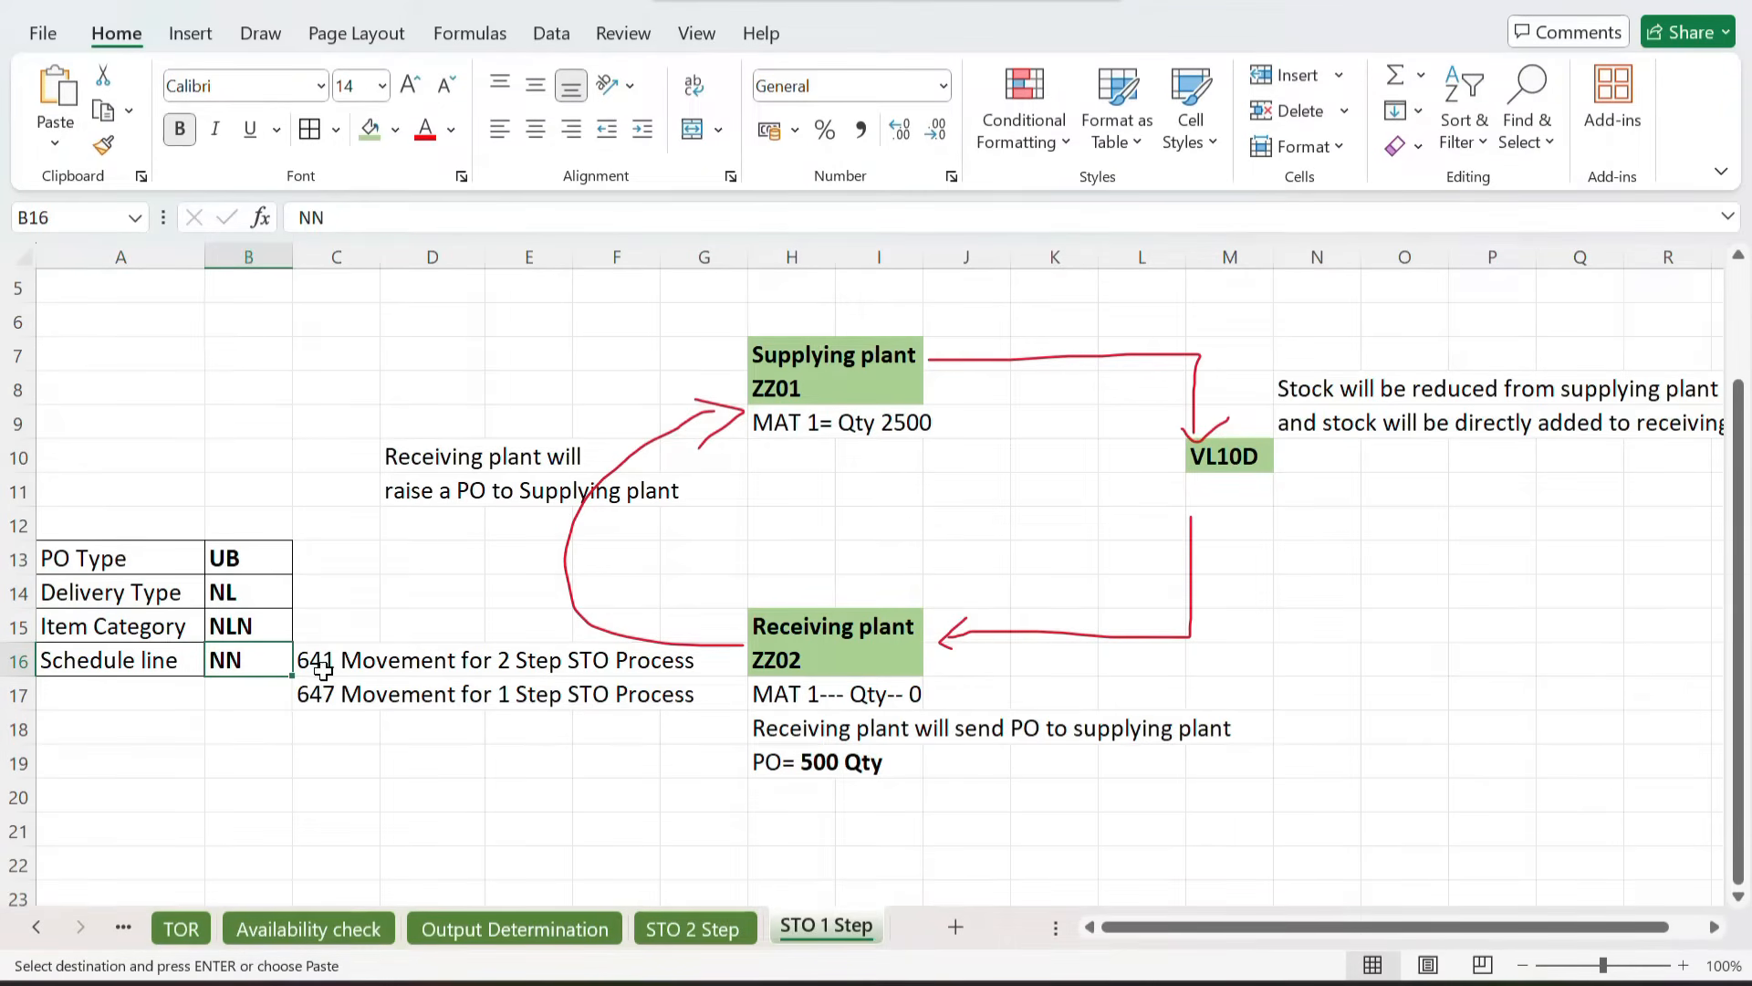
Step: Review the pasted table and movement notes alongside the diagram
left_click_drag(313, 686, 608, 698)
left_click(548, 791)
scroll(548, 787, "up", 1)
scroll(547, 787, "up", 1)
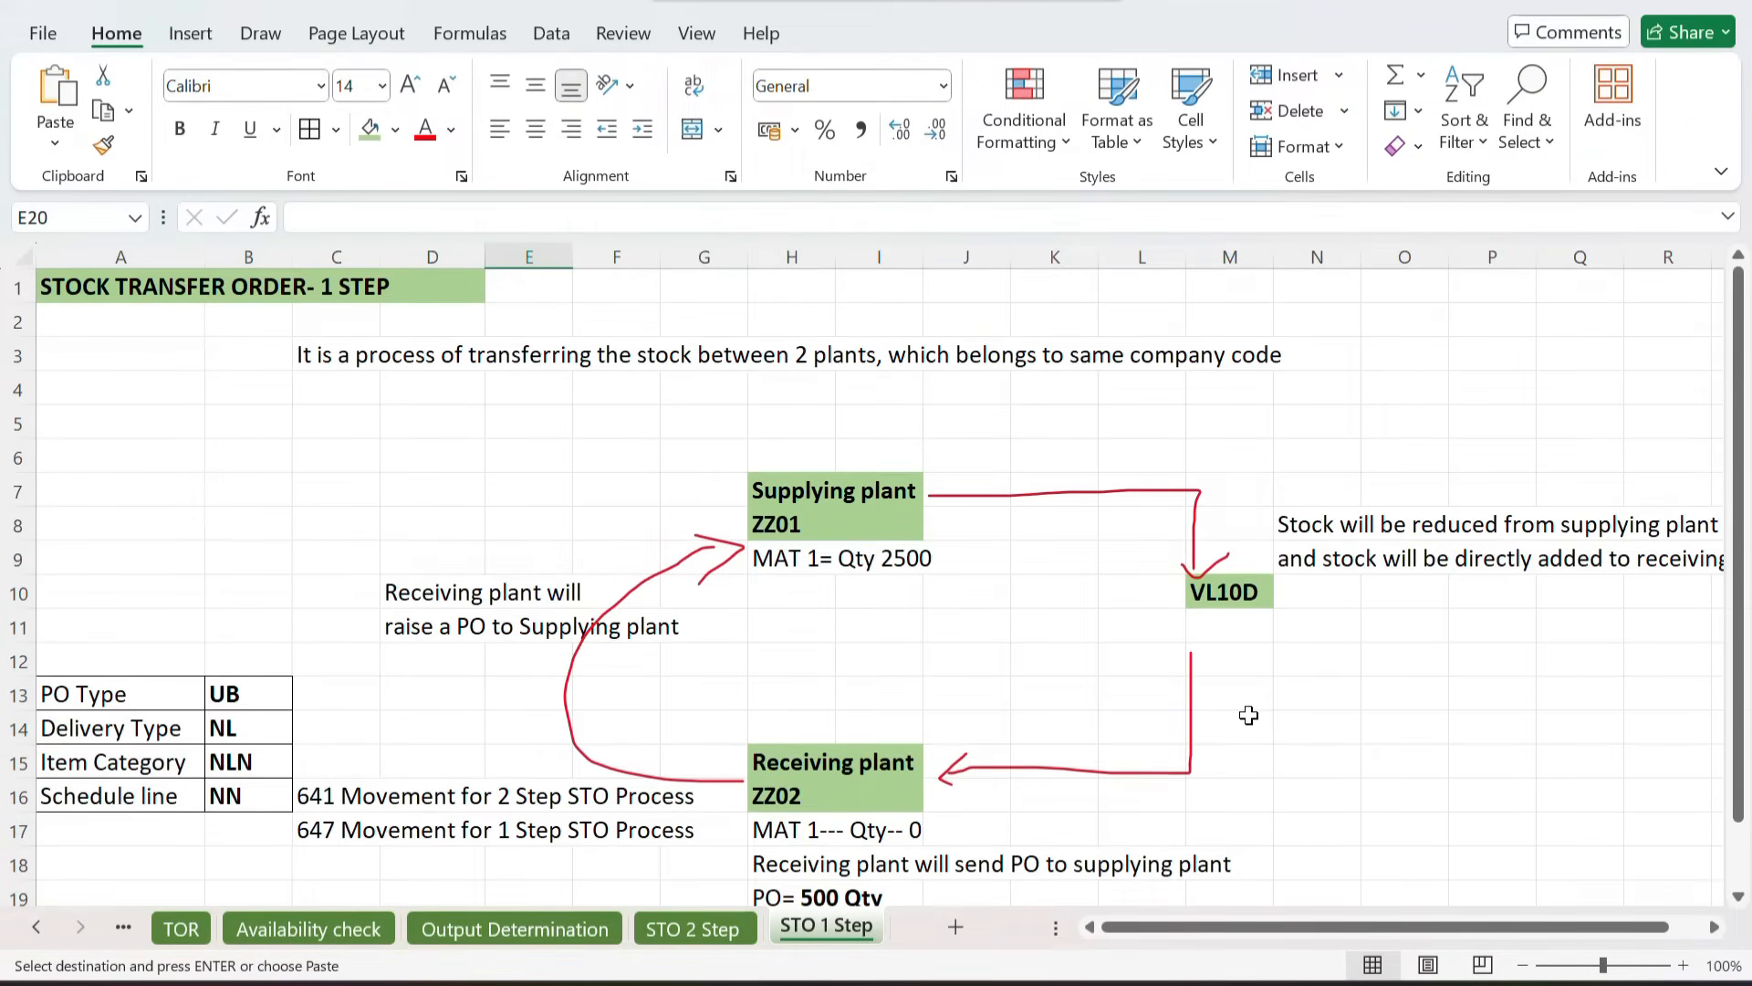
scroll(1247, 716, "down", 1)
scroll(1248, 716, "up", 1)
scroll(1341, 673, "right", 3)
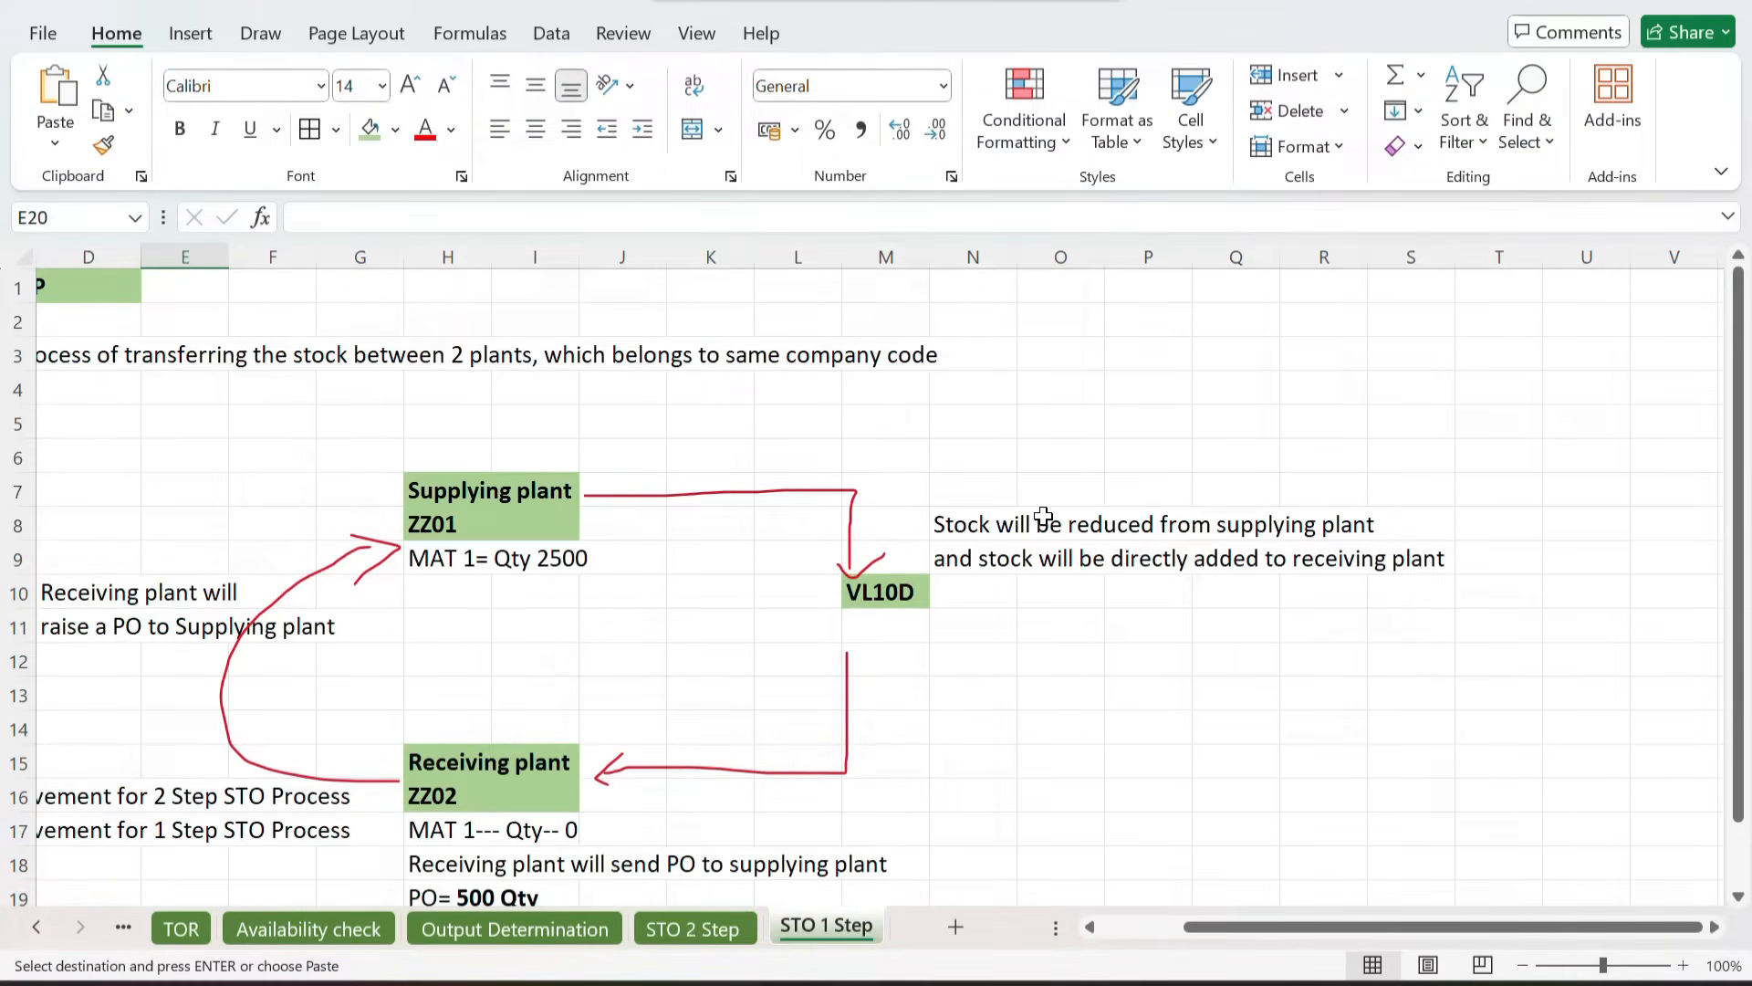
scroll(1095, 514, "down", 1)
scroll(994, 530, "left", 3)
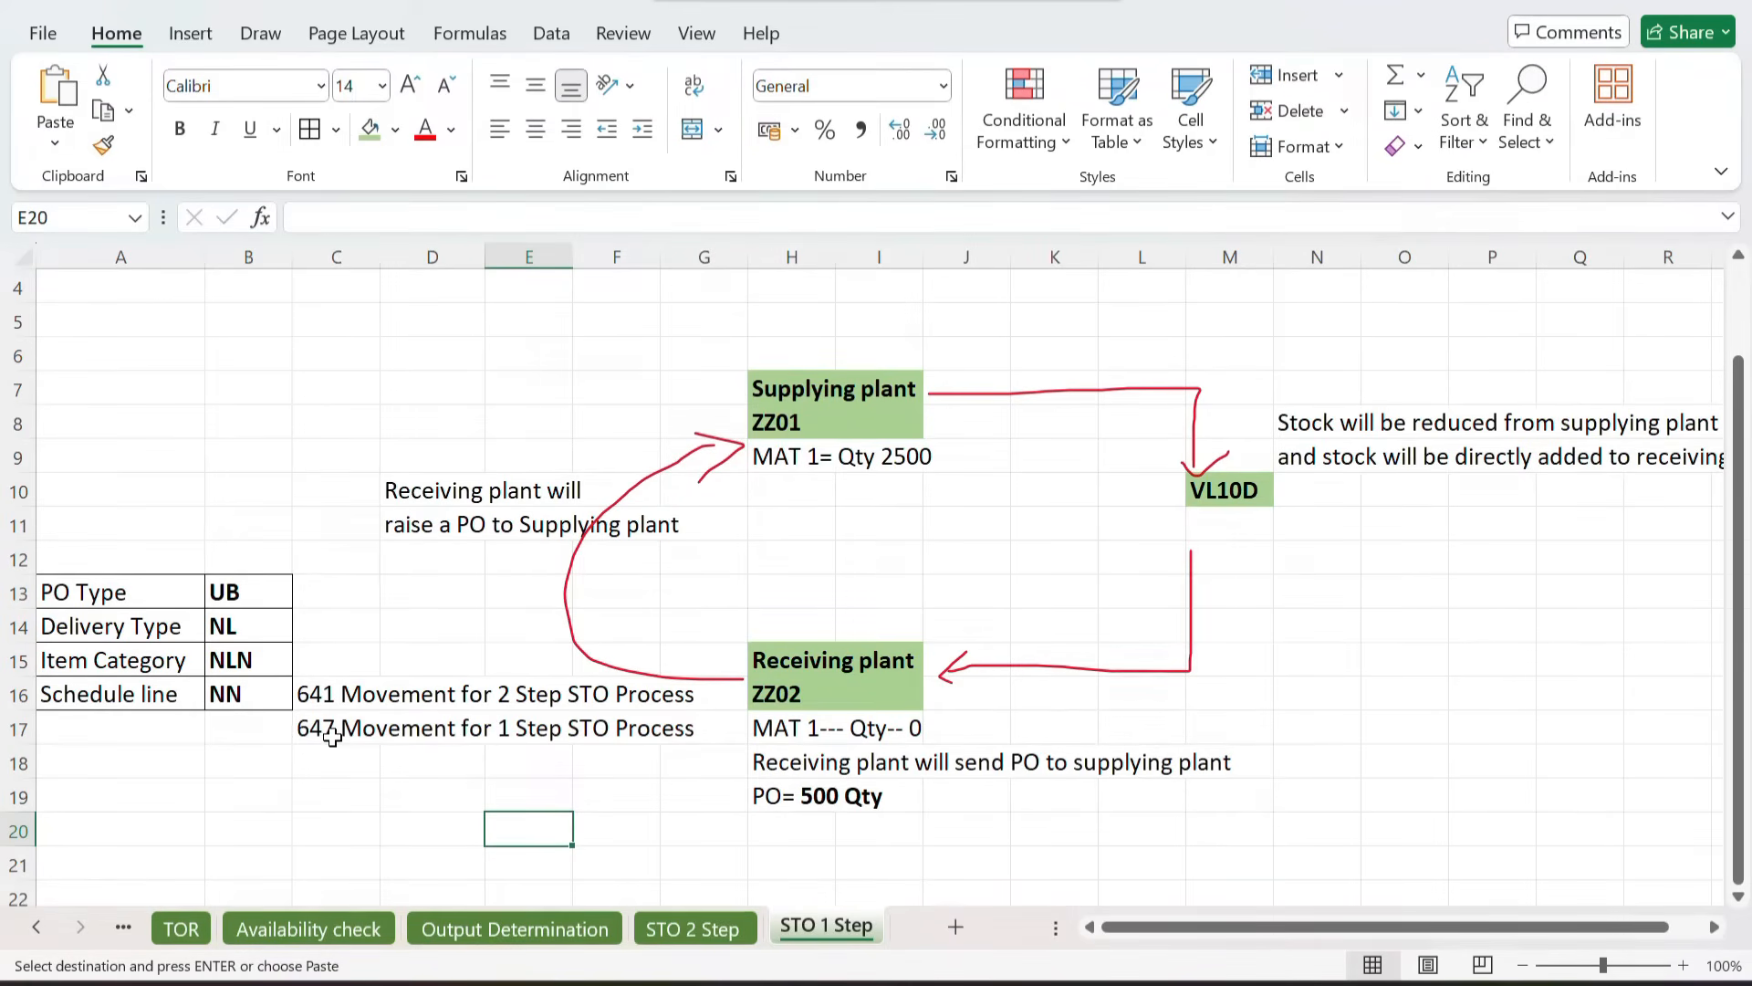
left_click(365, 734)
left_click_drag(369, 735, 552, 727)
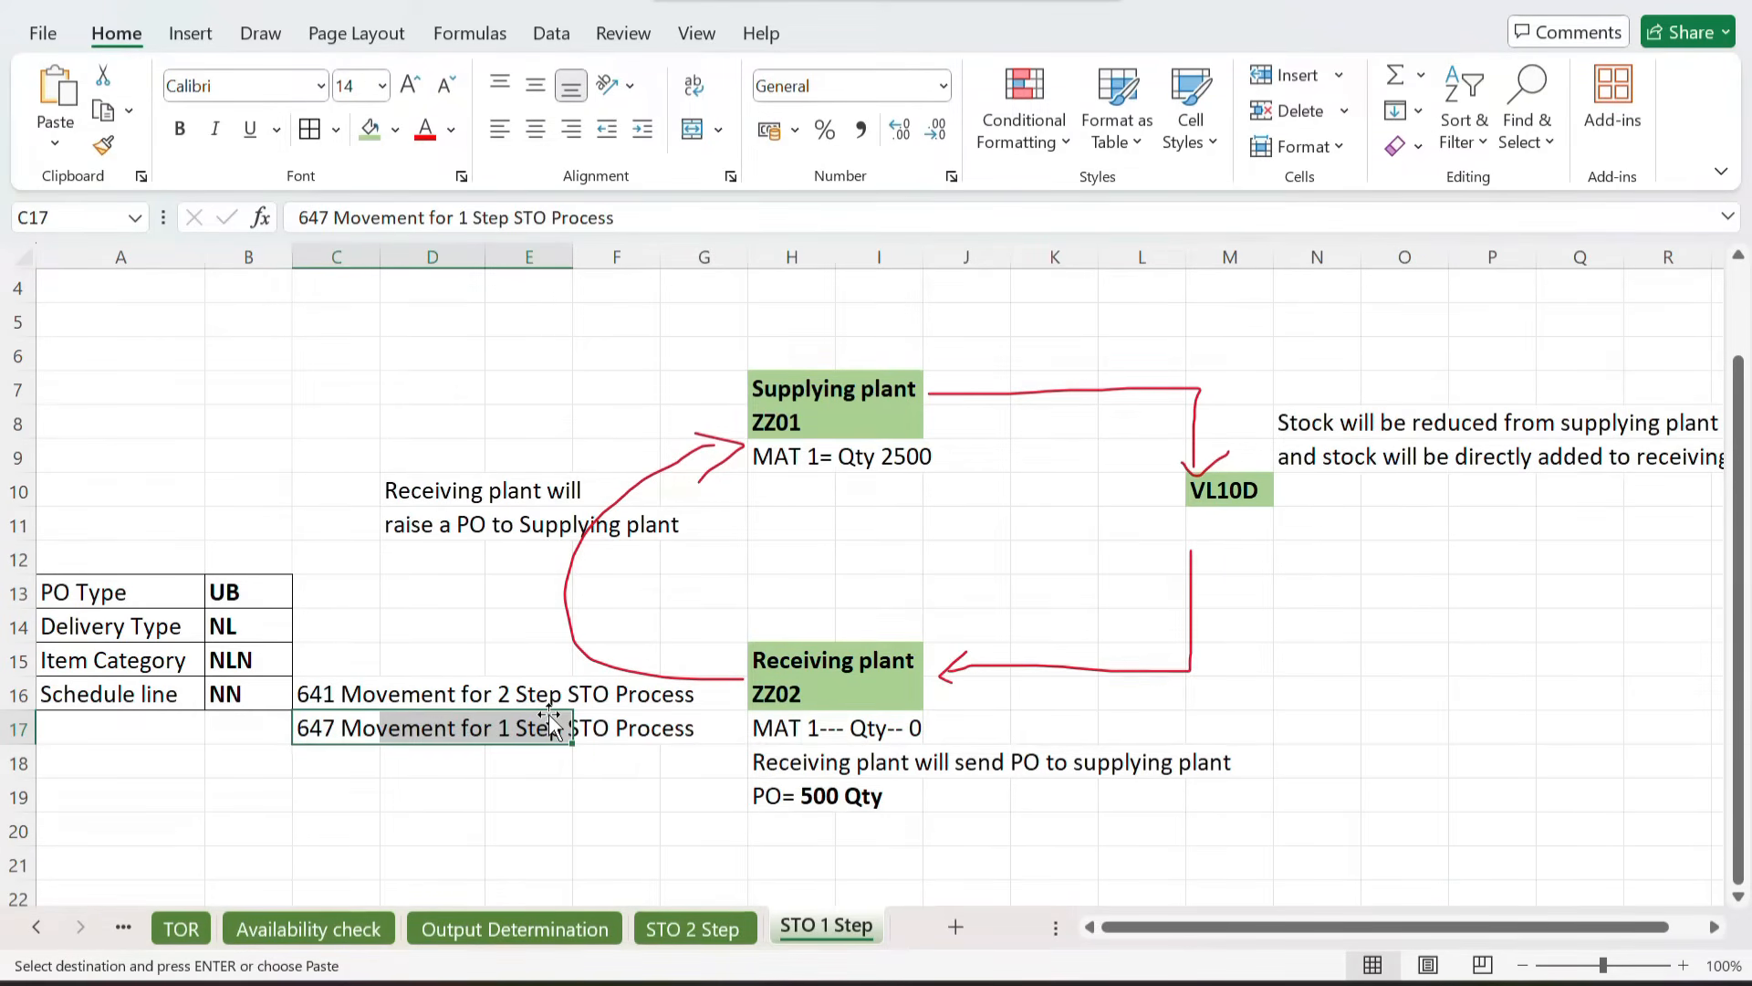
left_click(340, 787)
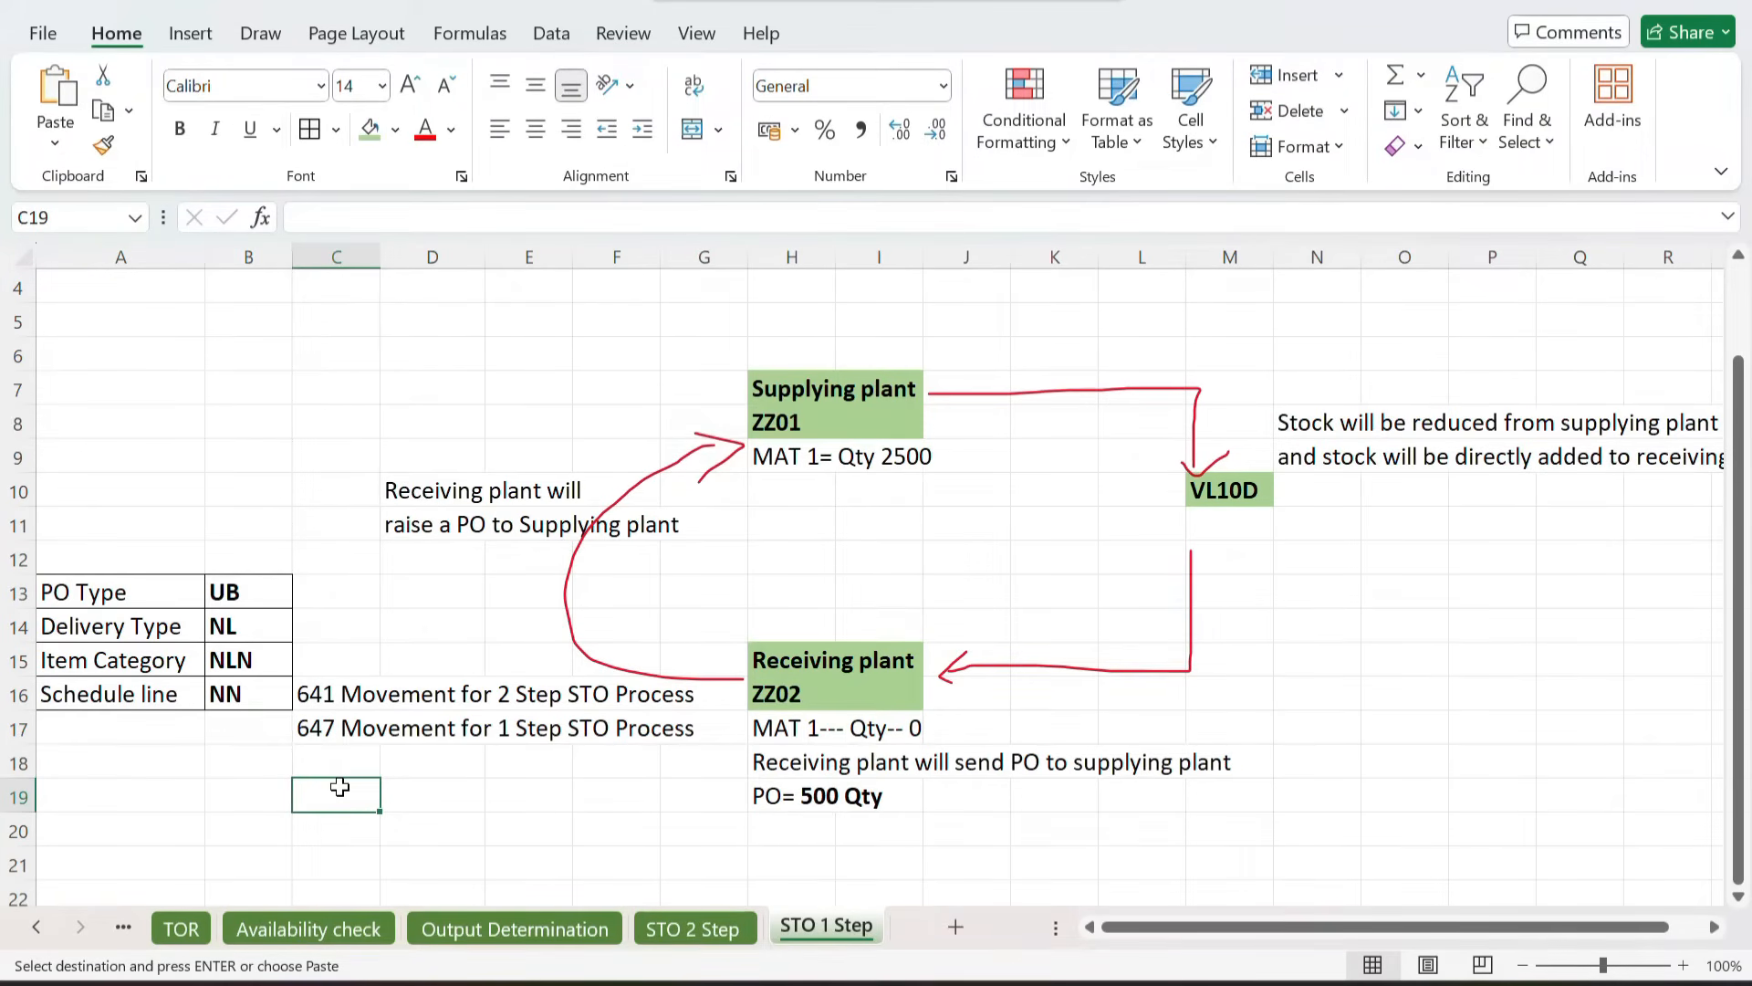
Step: Enter 'Accounting entry is Receiving plant debit to Supplying plant credit' in N14, with the part after 'is' in bold
scroll(606, 646, "right", 3)
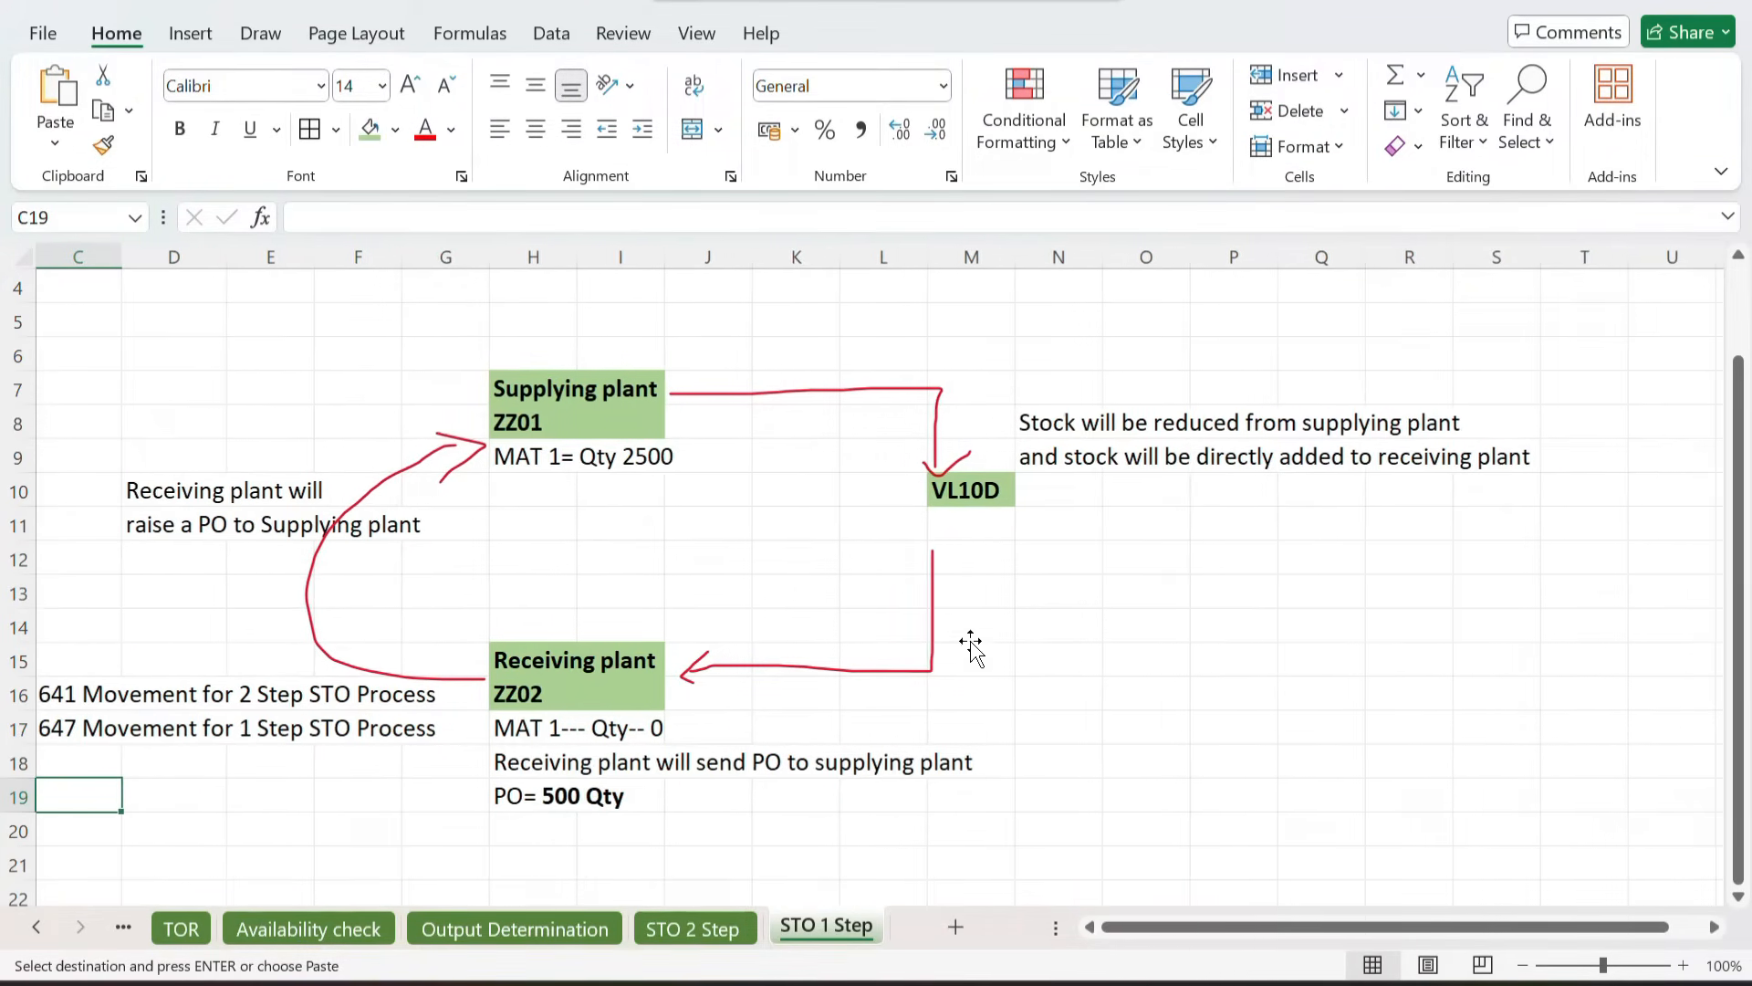
left_click(1067, 624)
type("Accounting entry i")
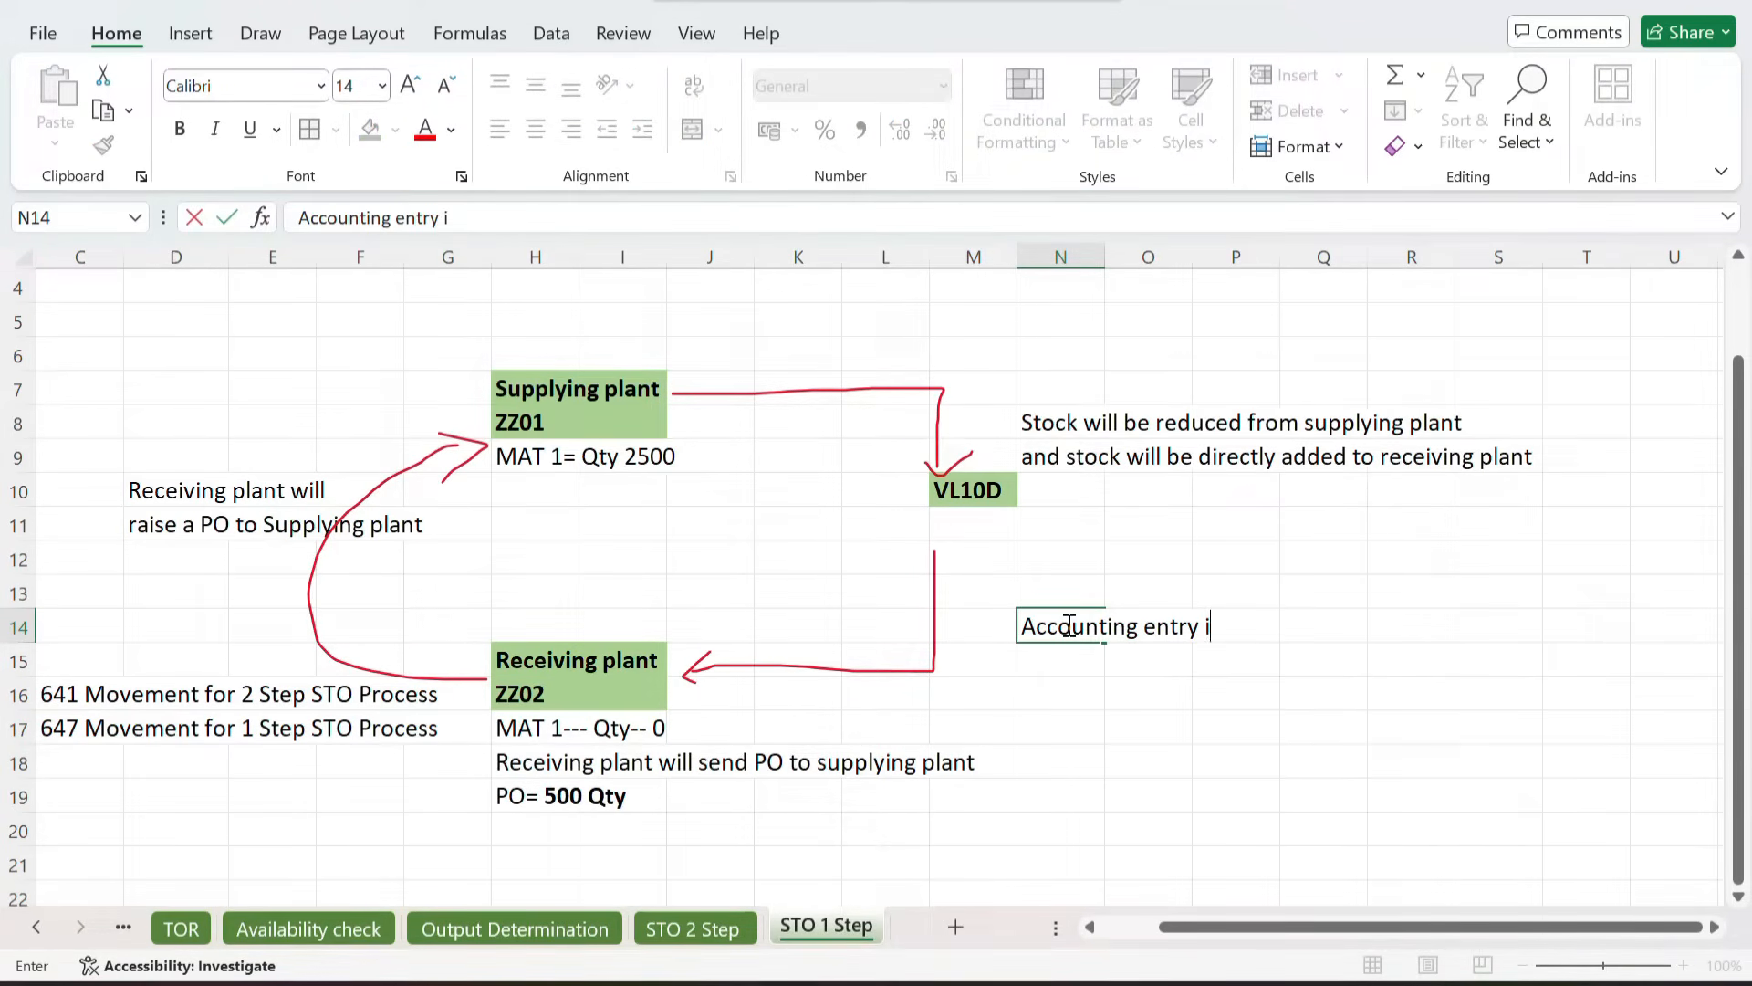
type("s Re")
key("BackSpace")
key("ctrl+b")
type("Receiving plan")
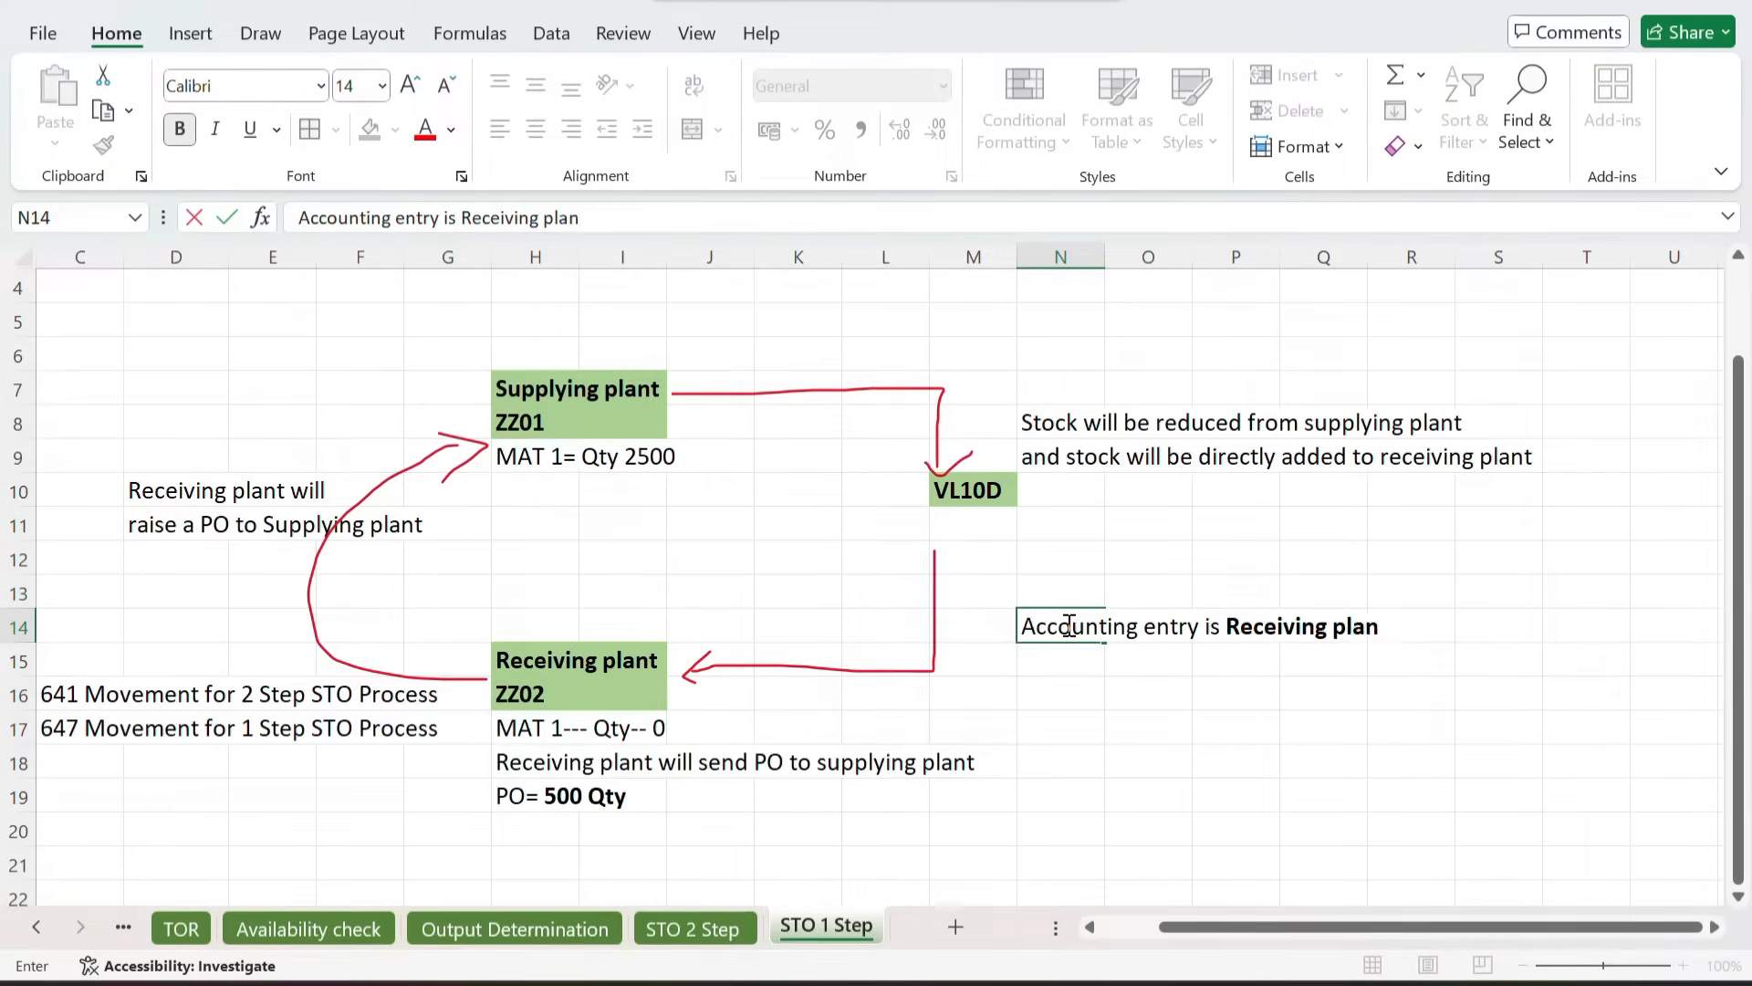
type("t debit to supp")
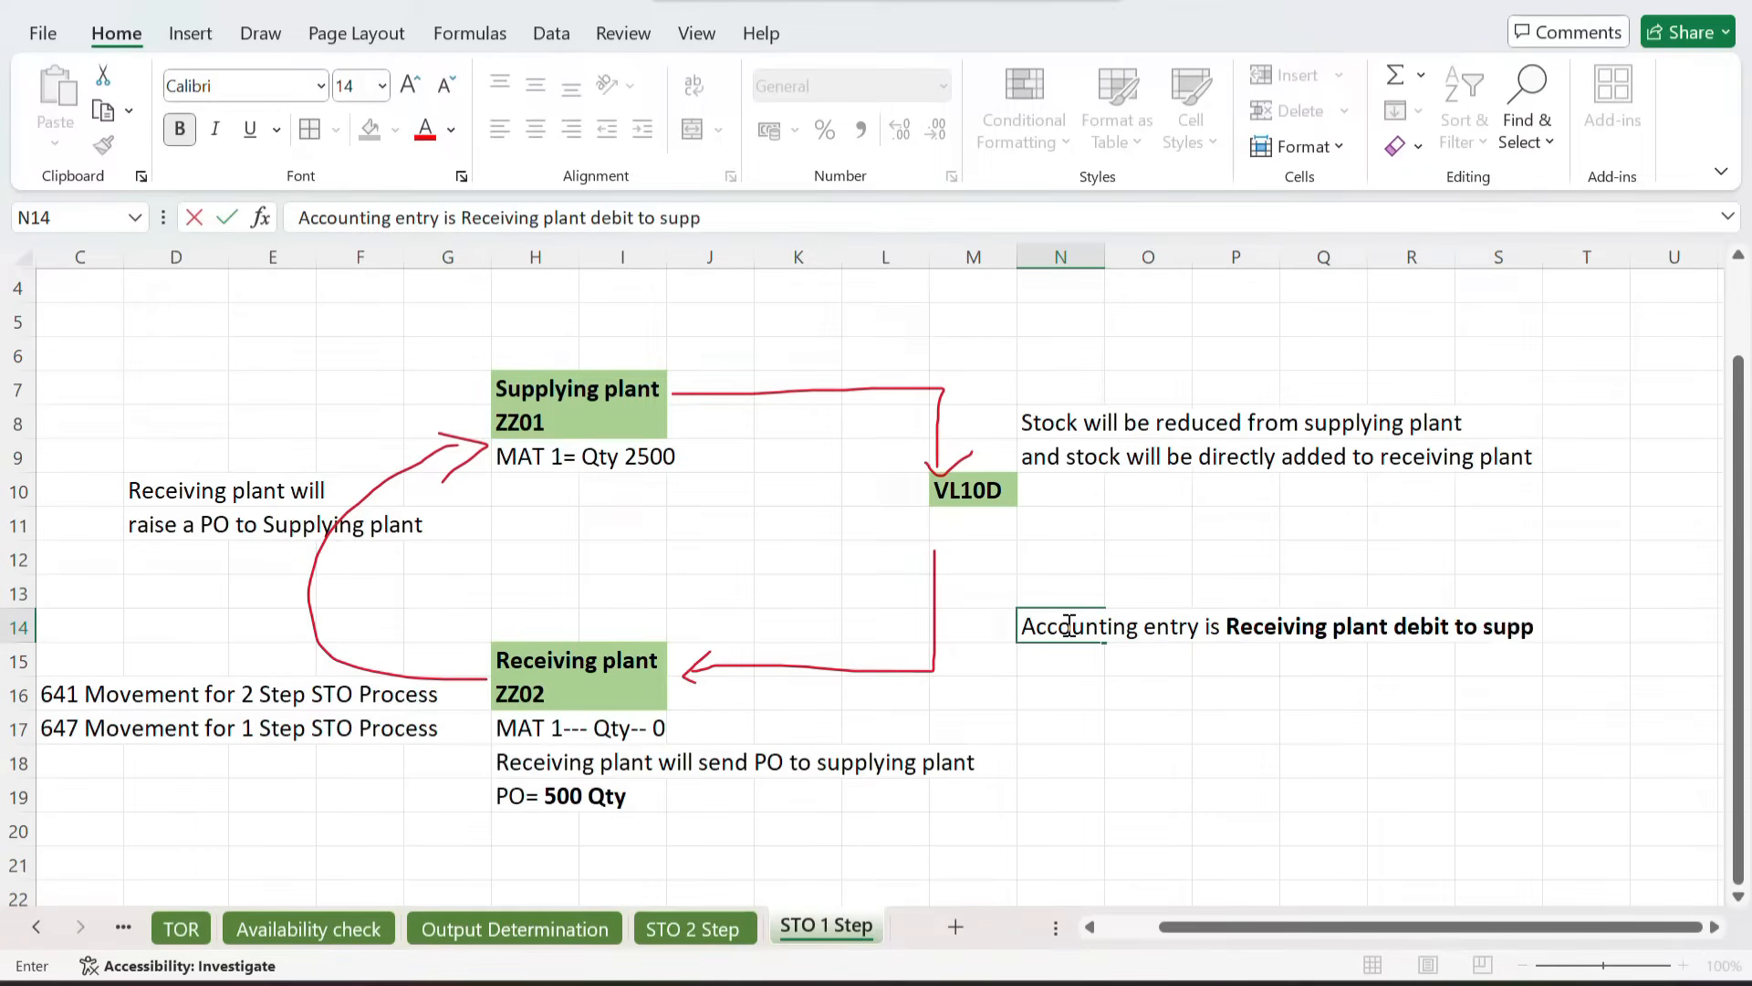
key("BackSpace")
key("BackSpace")
key("BackSpace")
type("Supplying plan")
type("red")
key("Return")
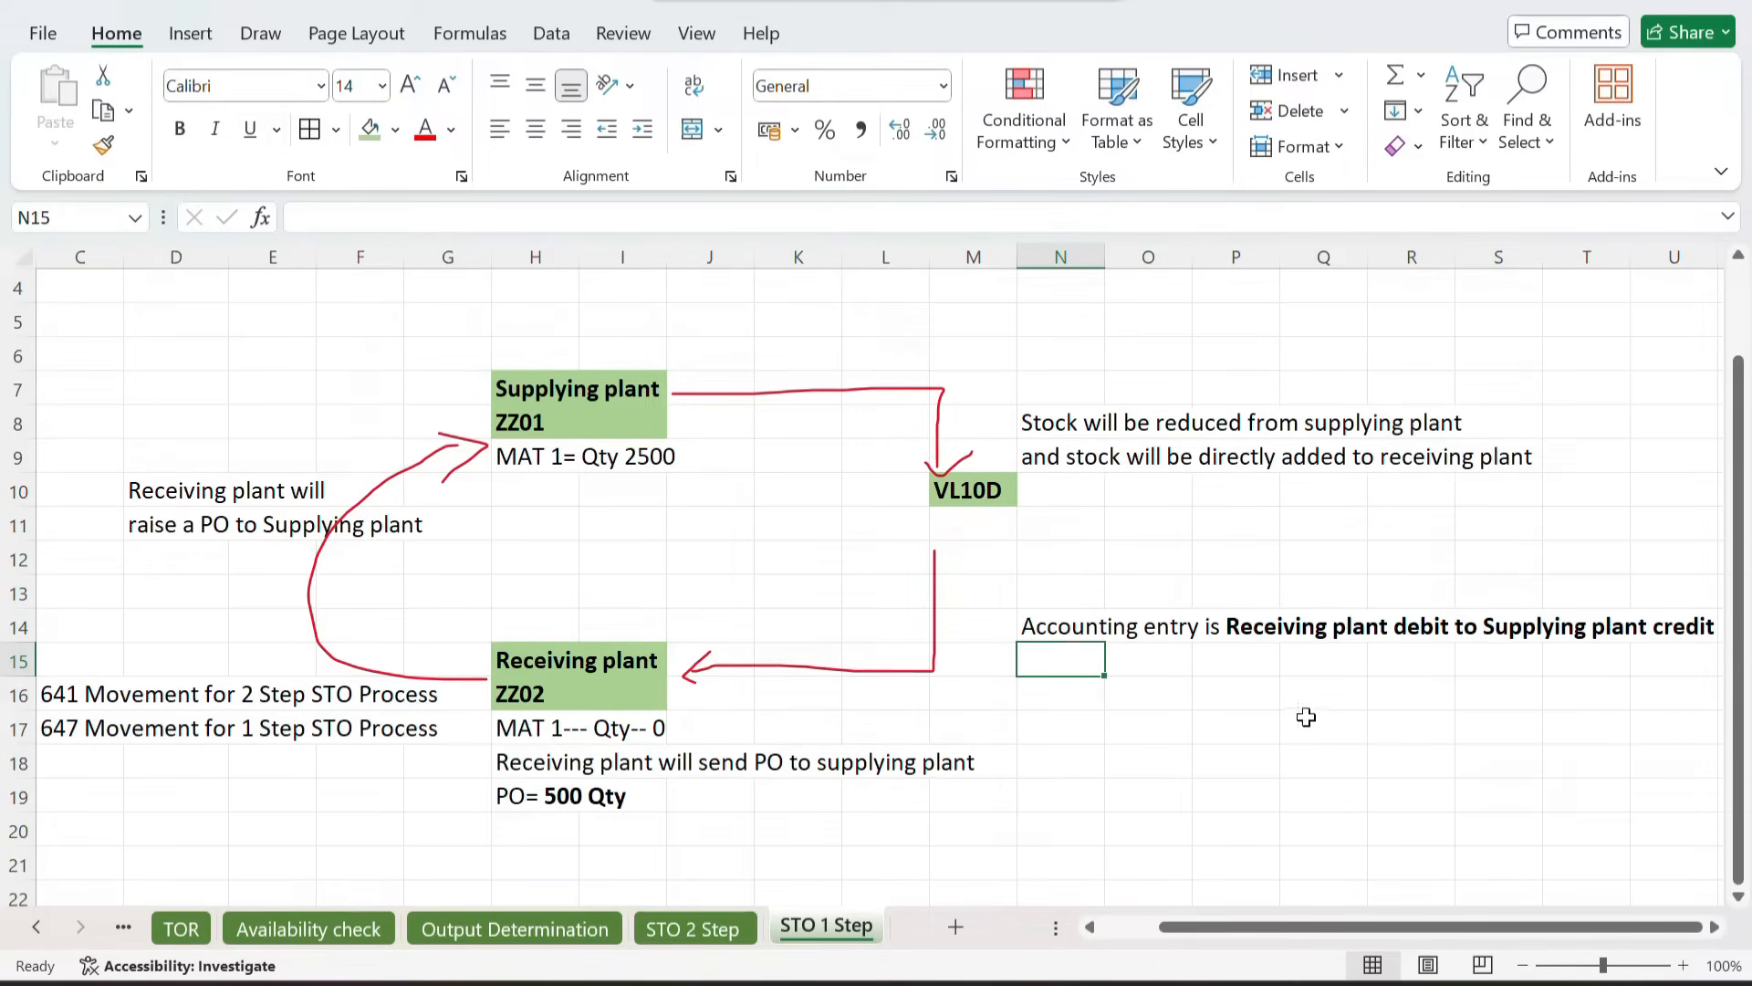
Step: Review the diagram notes and accounting entry across the sheet
left_click(1241, 721)
scroll(1243, 714, "right", 2)
scroll(1243, 715, "left", 4)
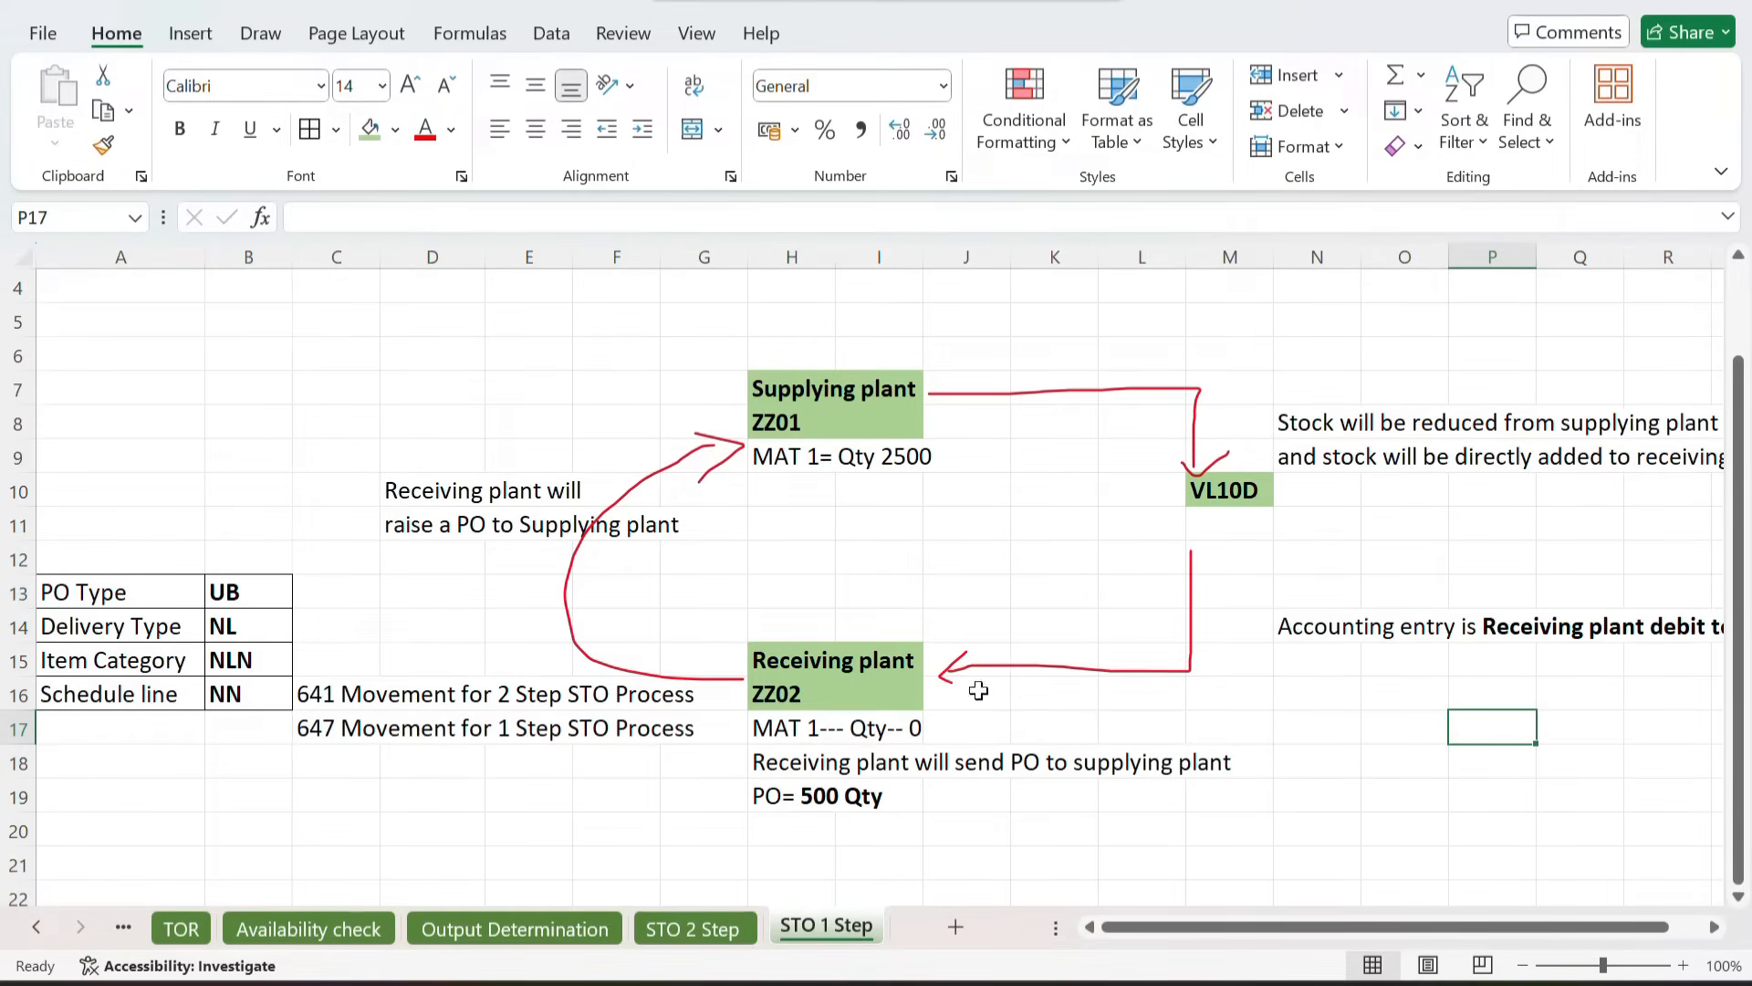
scroll(1195, 709, "right", 4)
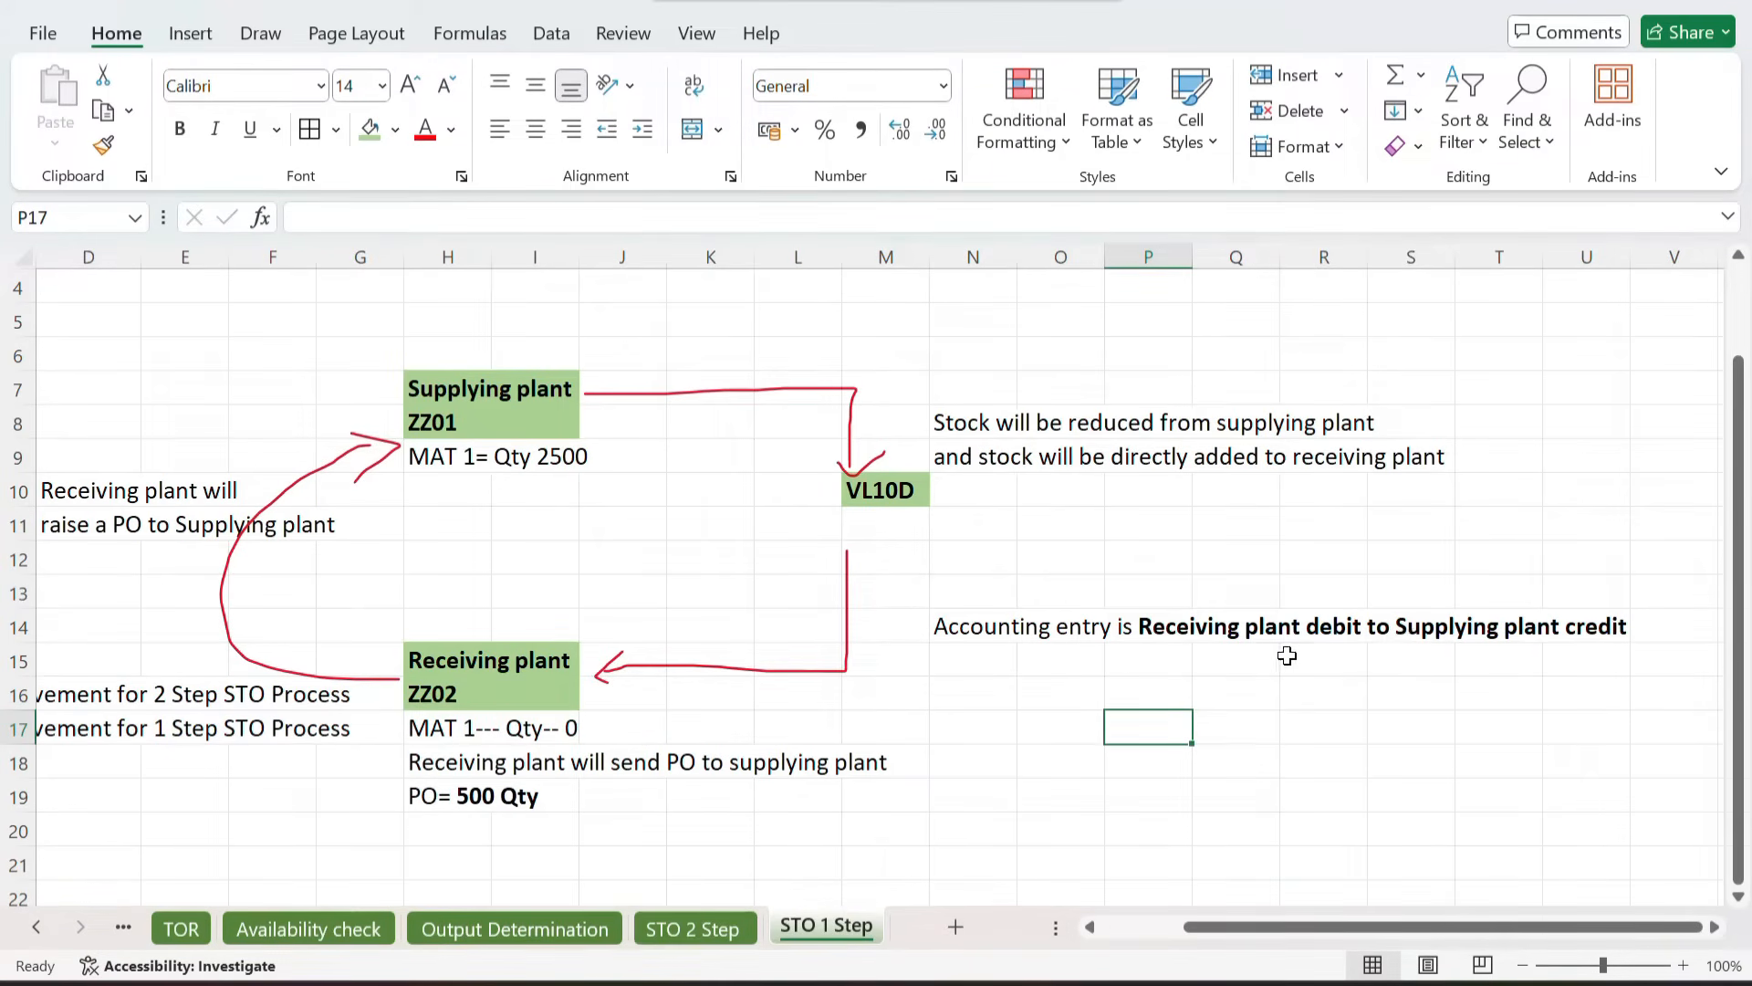
scroll(1287, 655, "left", 4)
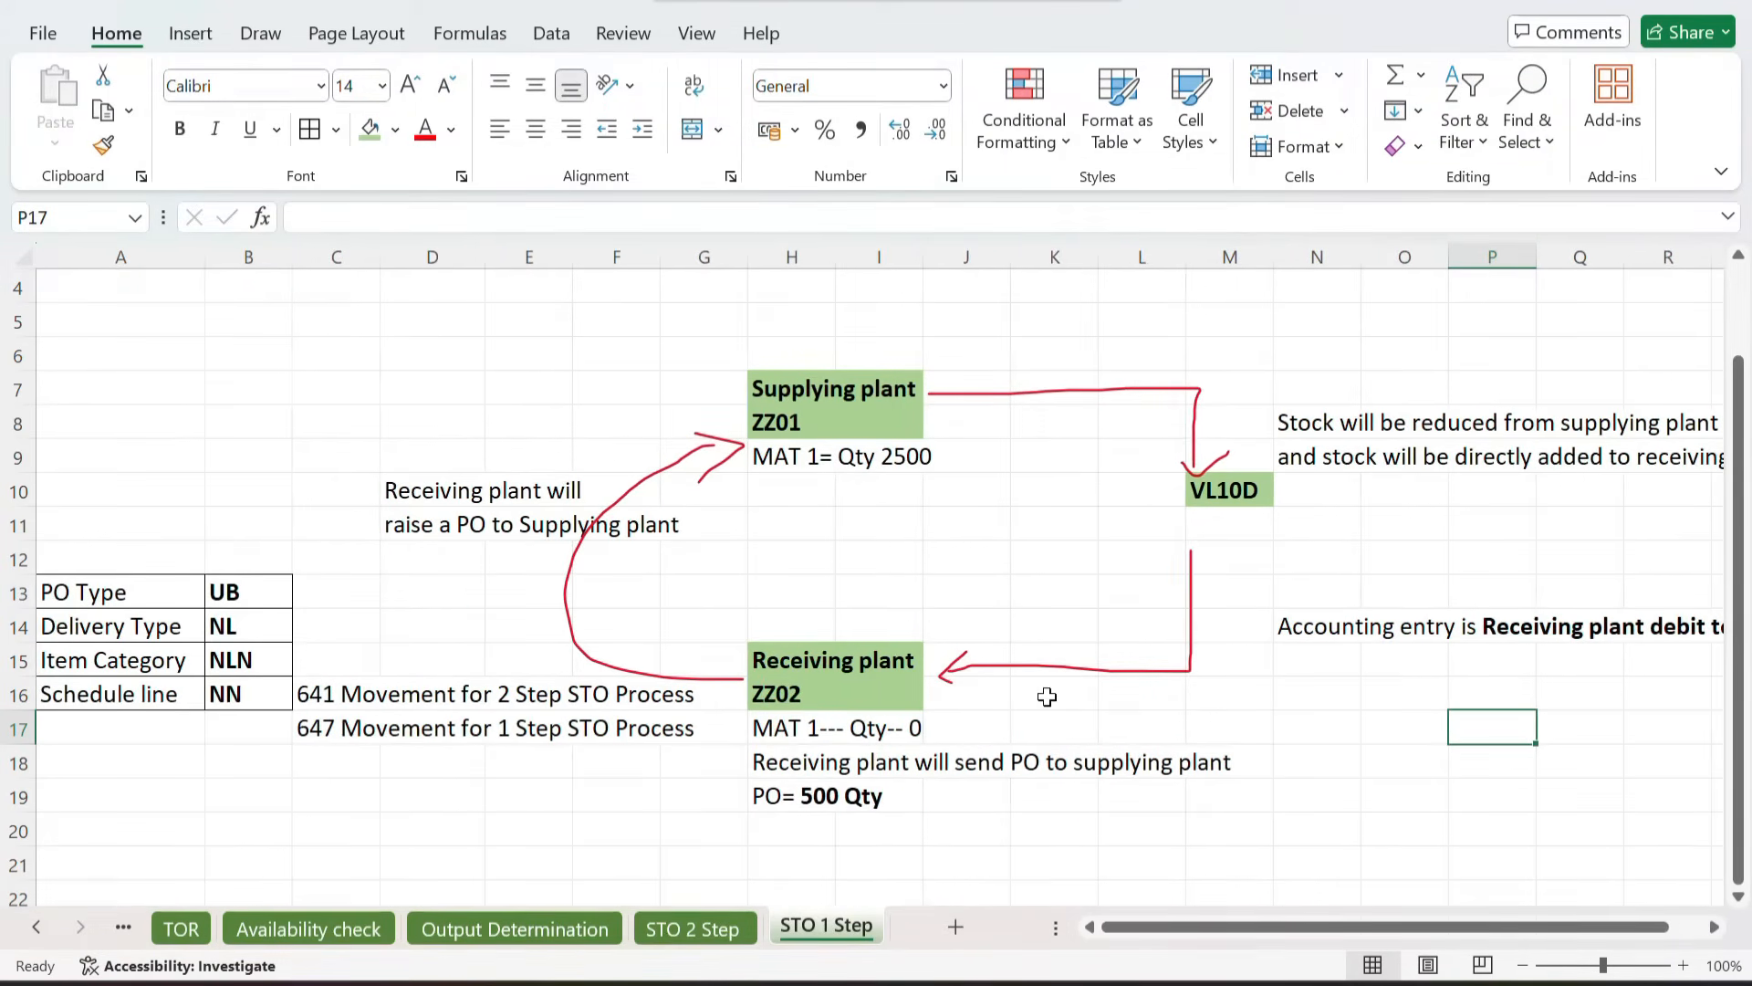
scroll(1047, 697, "right", 2)
left_click(1150, 424)
left_click_drag(1150, 424, 1498, 454)
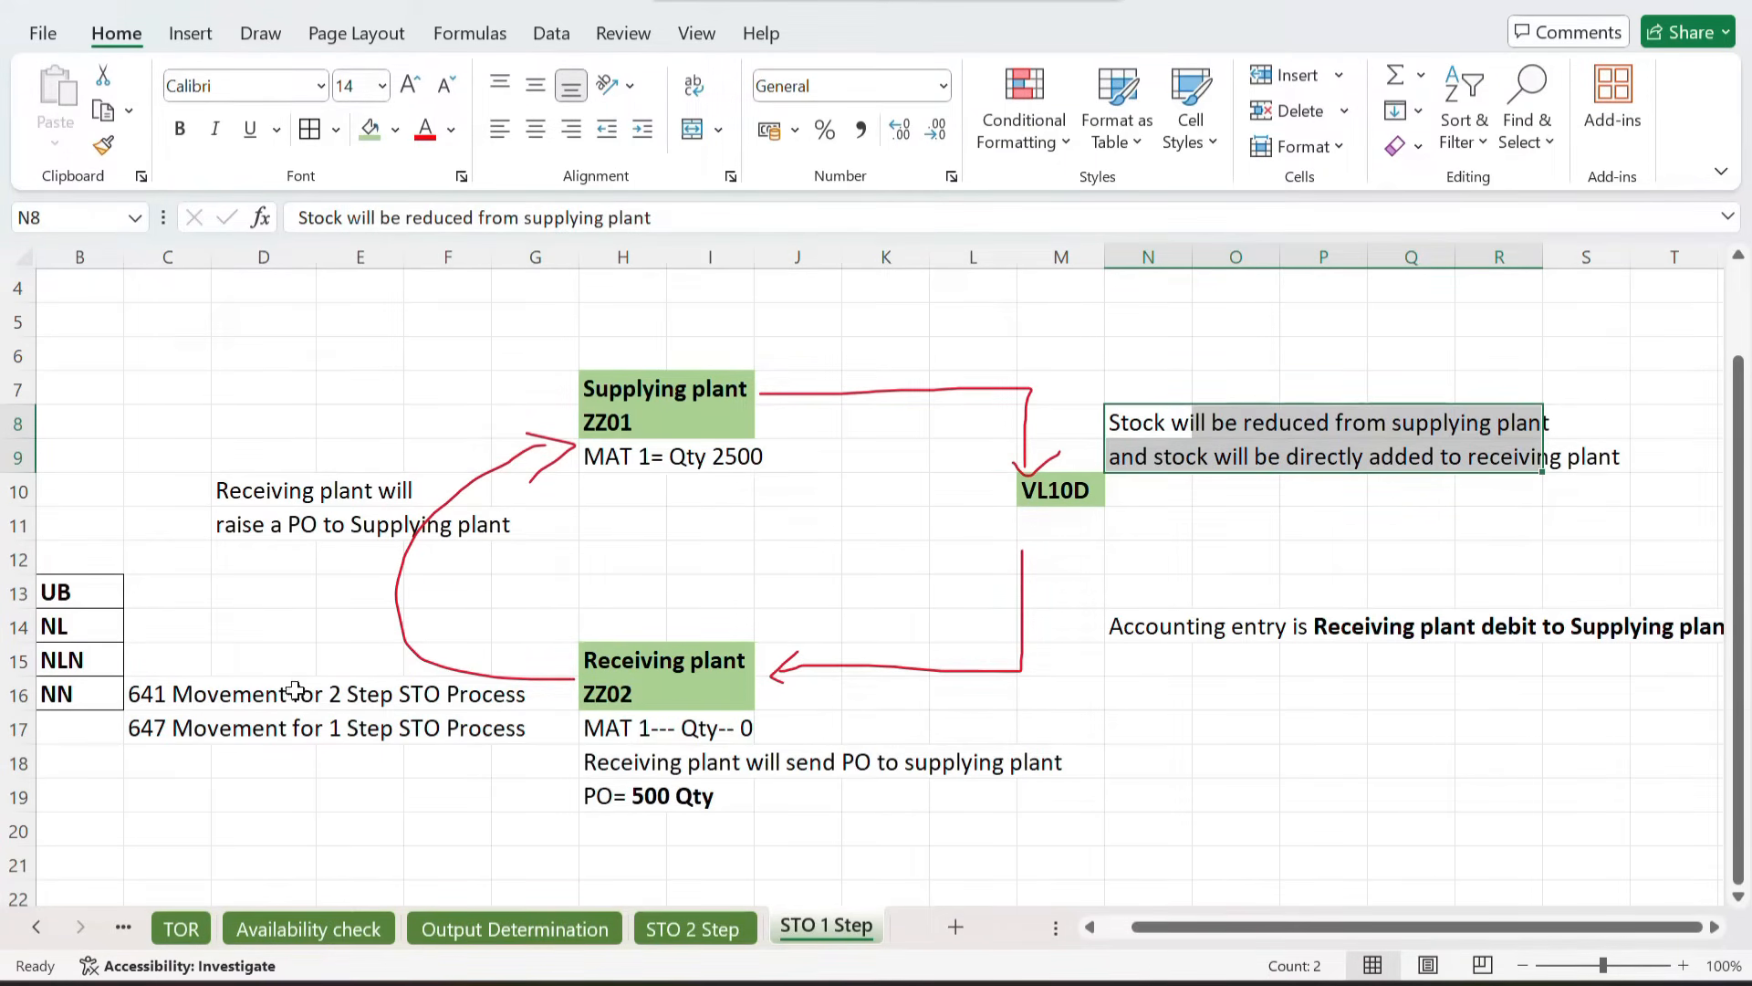
left_click(192, 730)
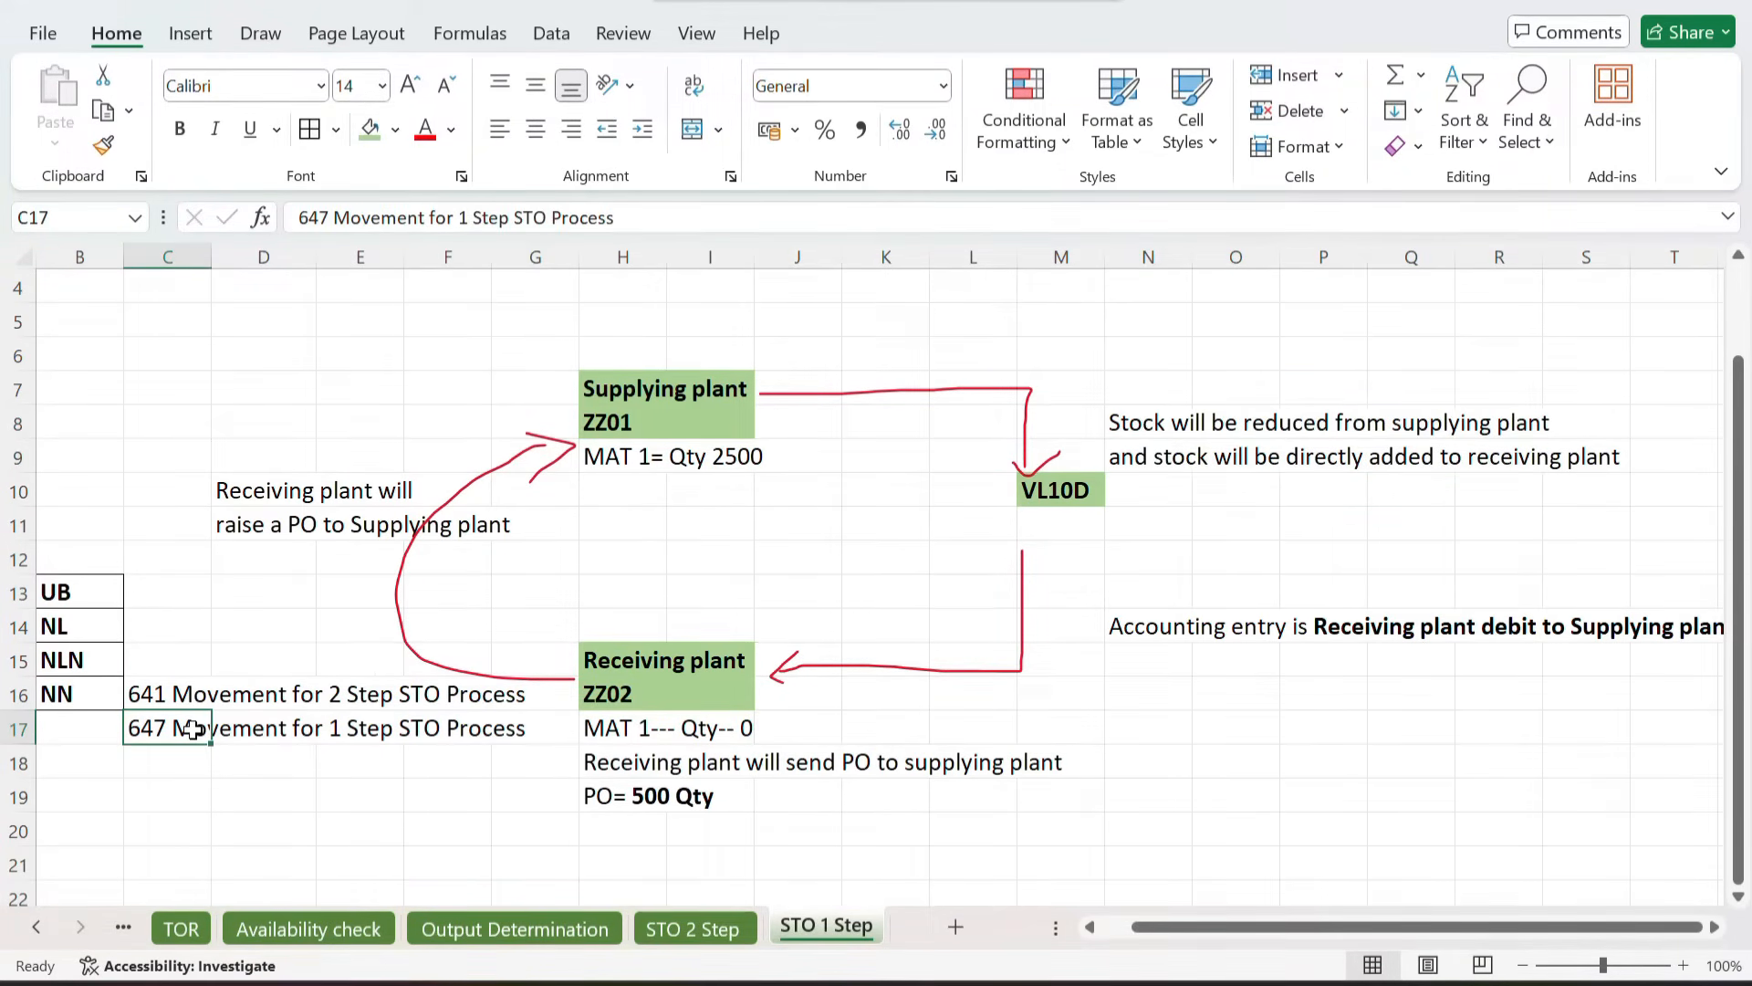
scroll(1066, 606, "right", 2)
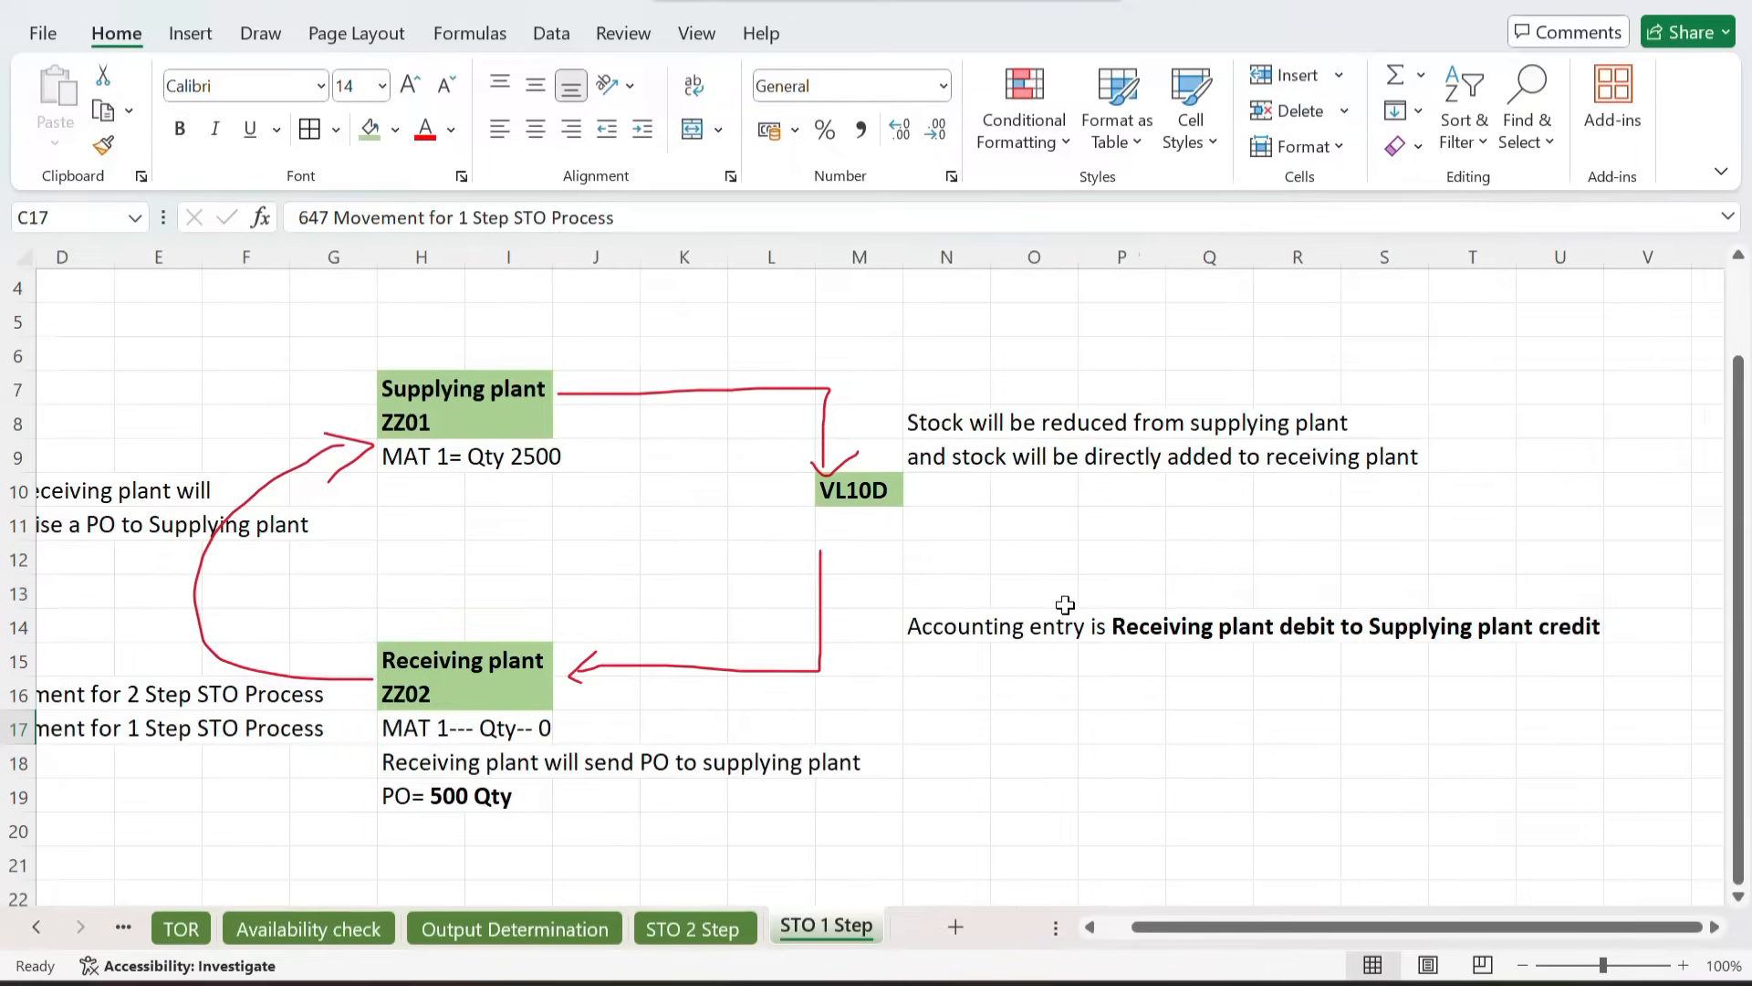
left_click(984, 627)
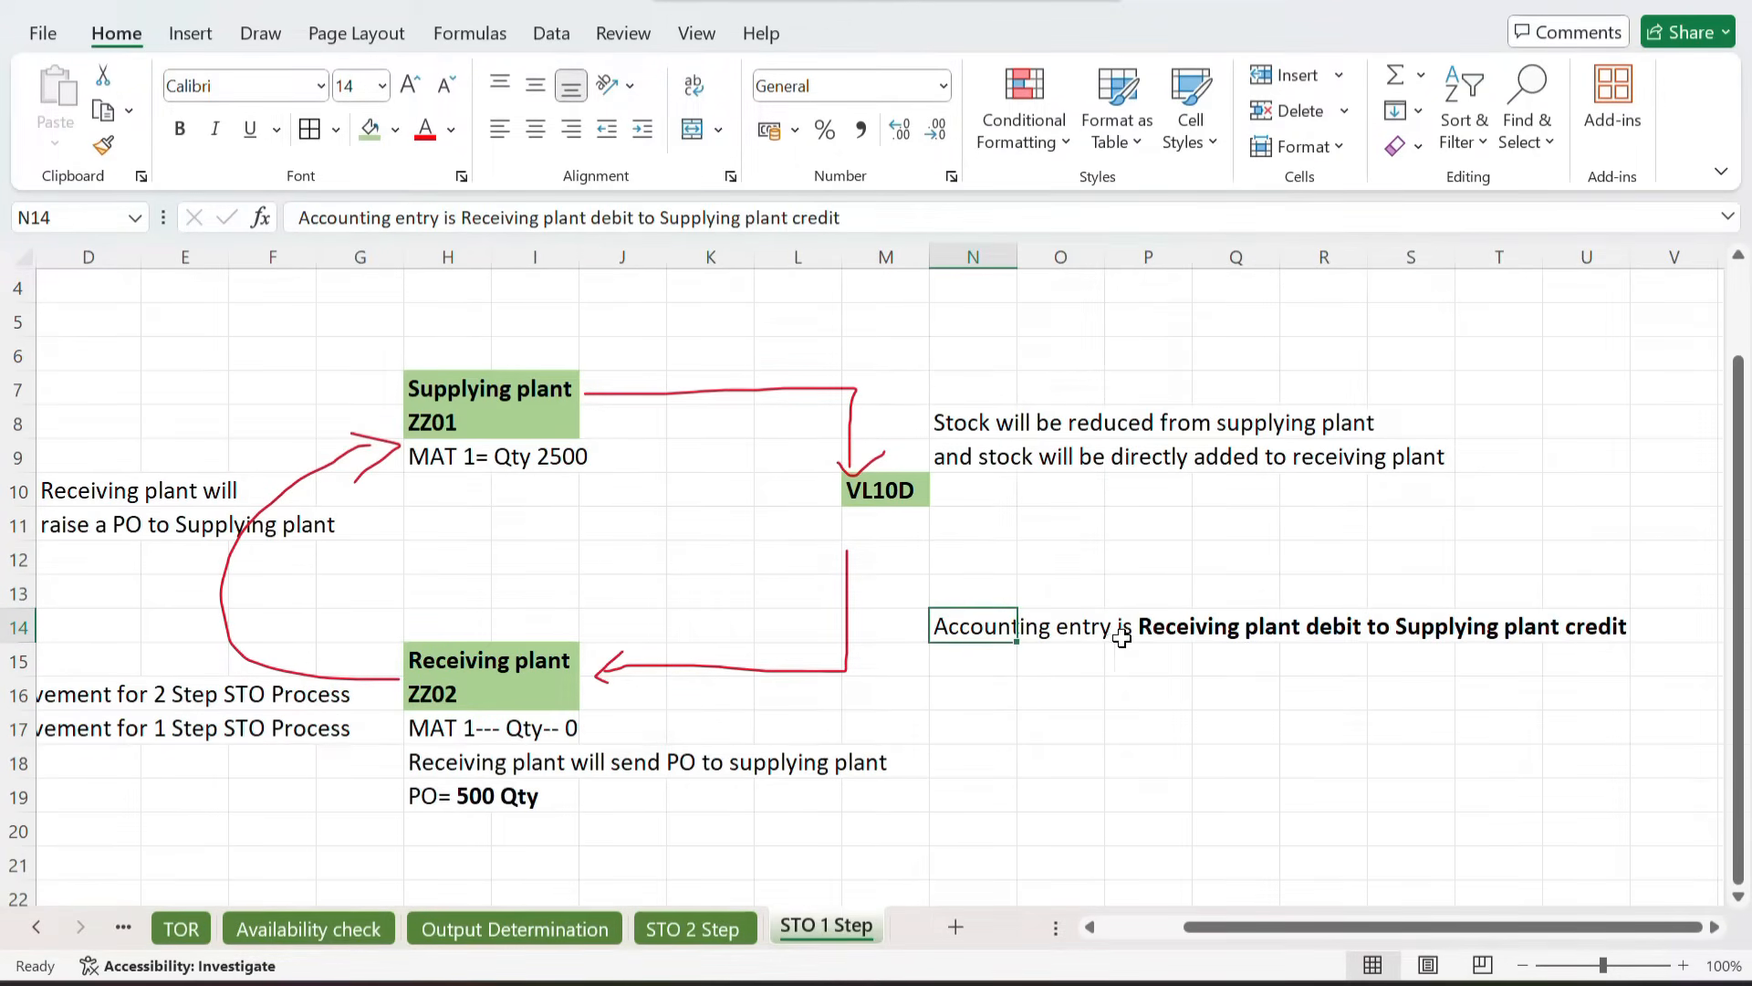
scroll(1202, 668, "left", 3)
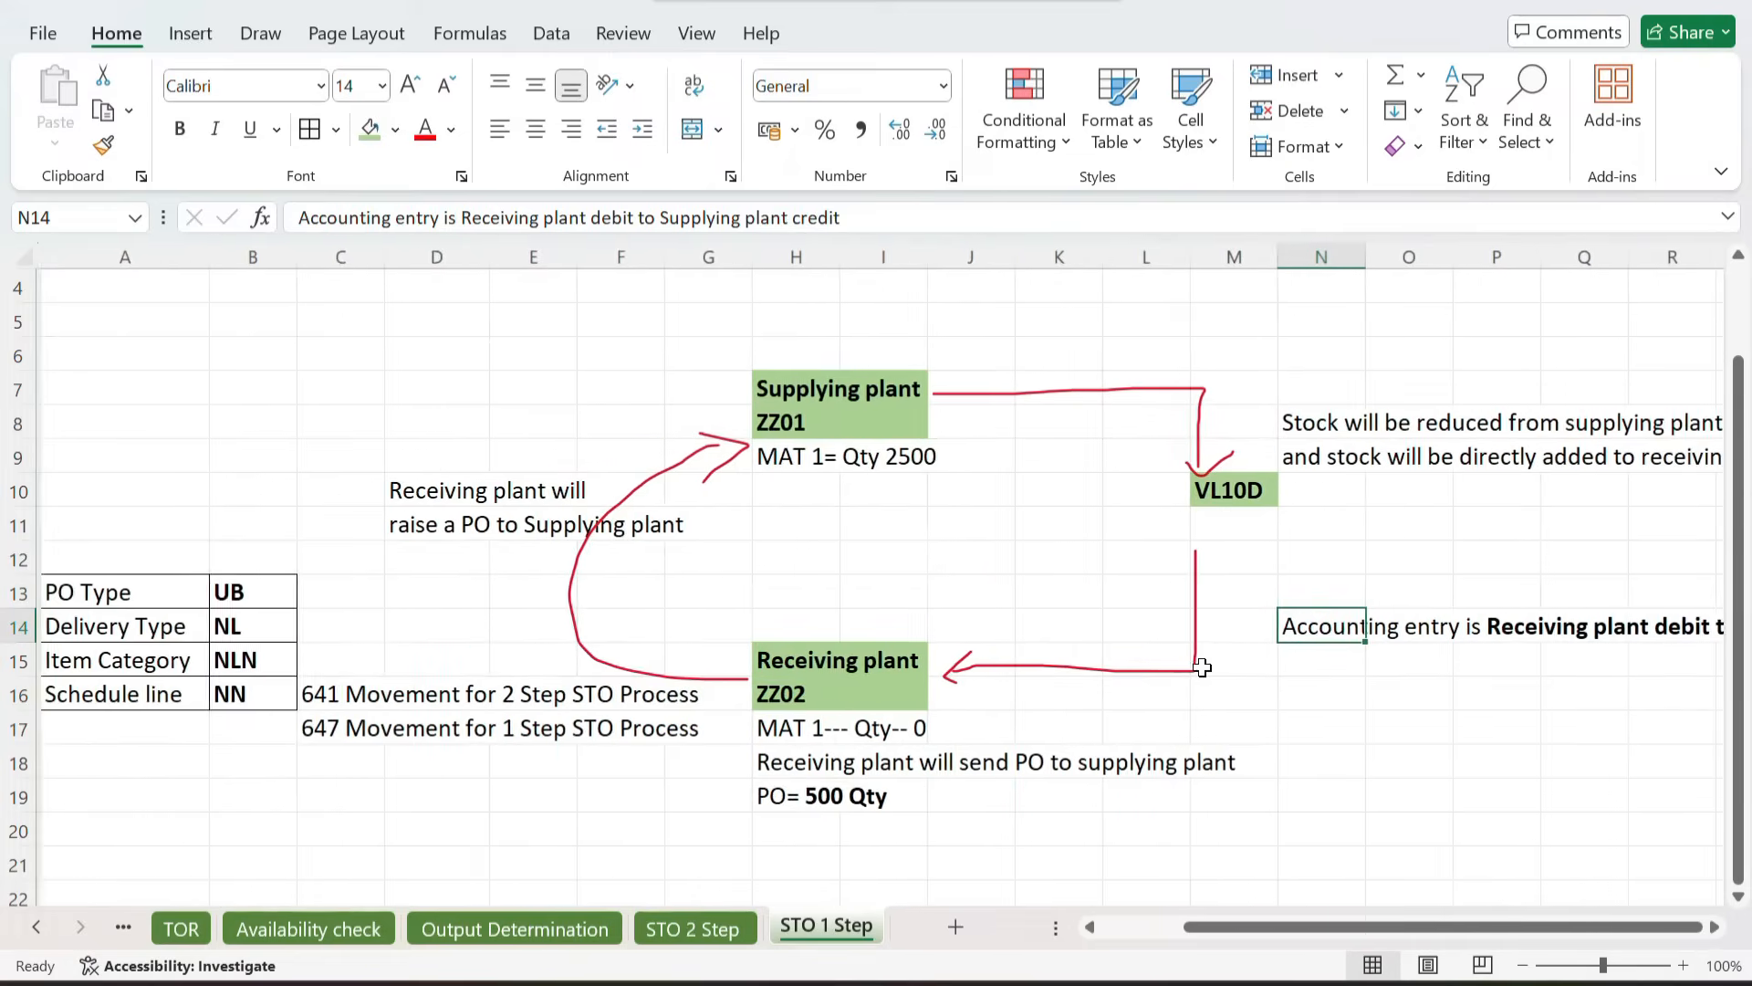
scroll(467, 675, "up", 3)
scroll(466, 676, "down", 3)
scroll(467, 675, "right", 2)
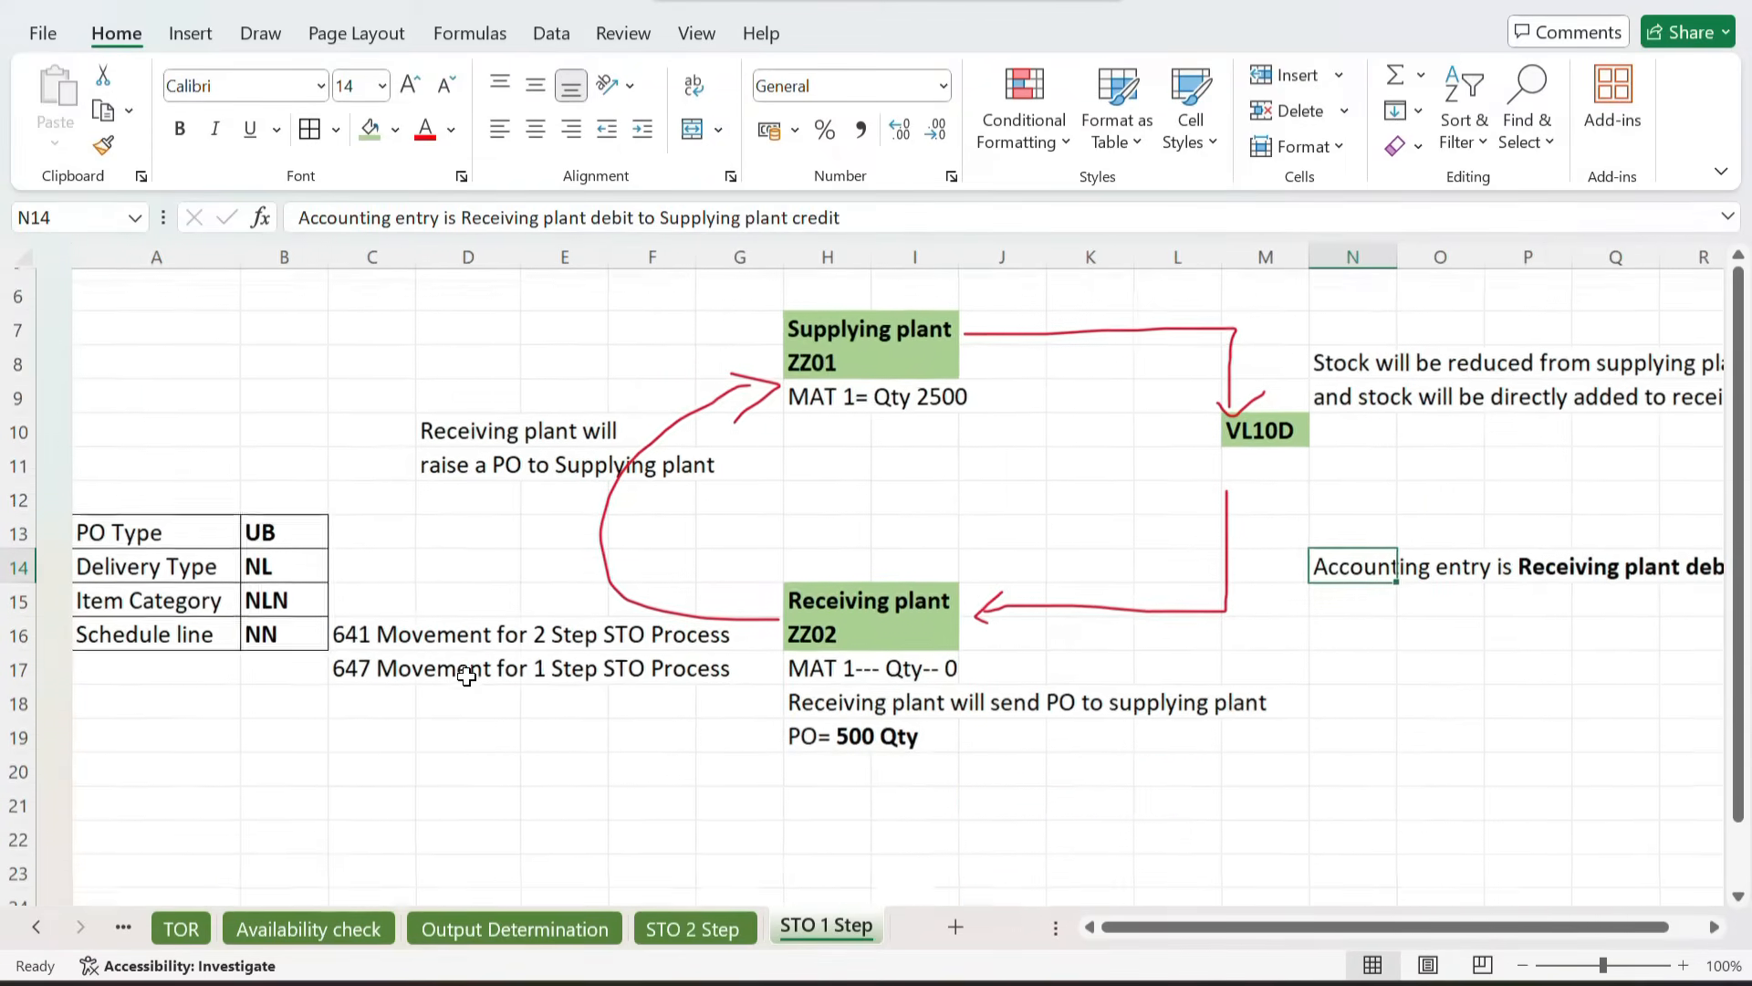
Step: Copy the configuration steps block from the STO 2 Step sheet
left_click(662, 929)
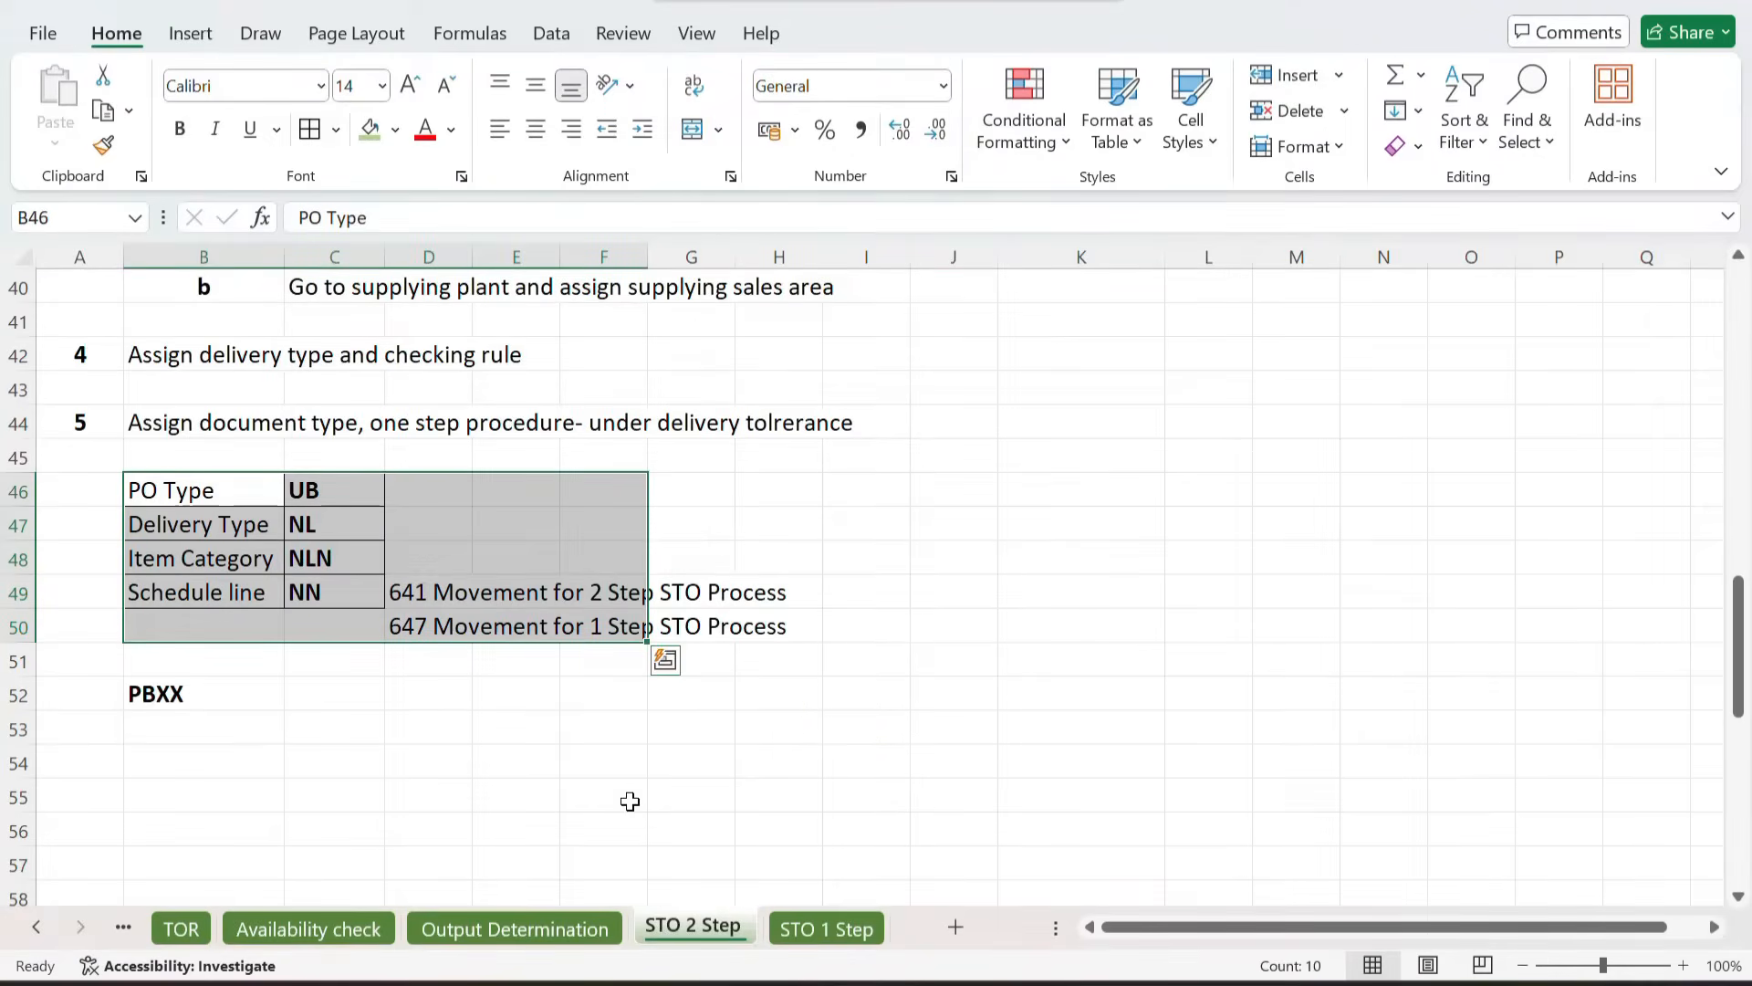
scroll(626, 797, "up", 5)
left_click_drag(86, 457, 879, 593)
key("ctrl+c")
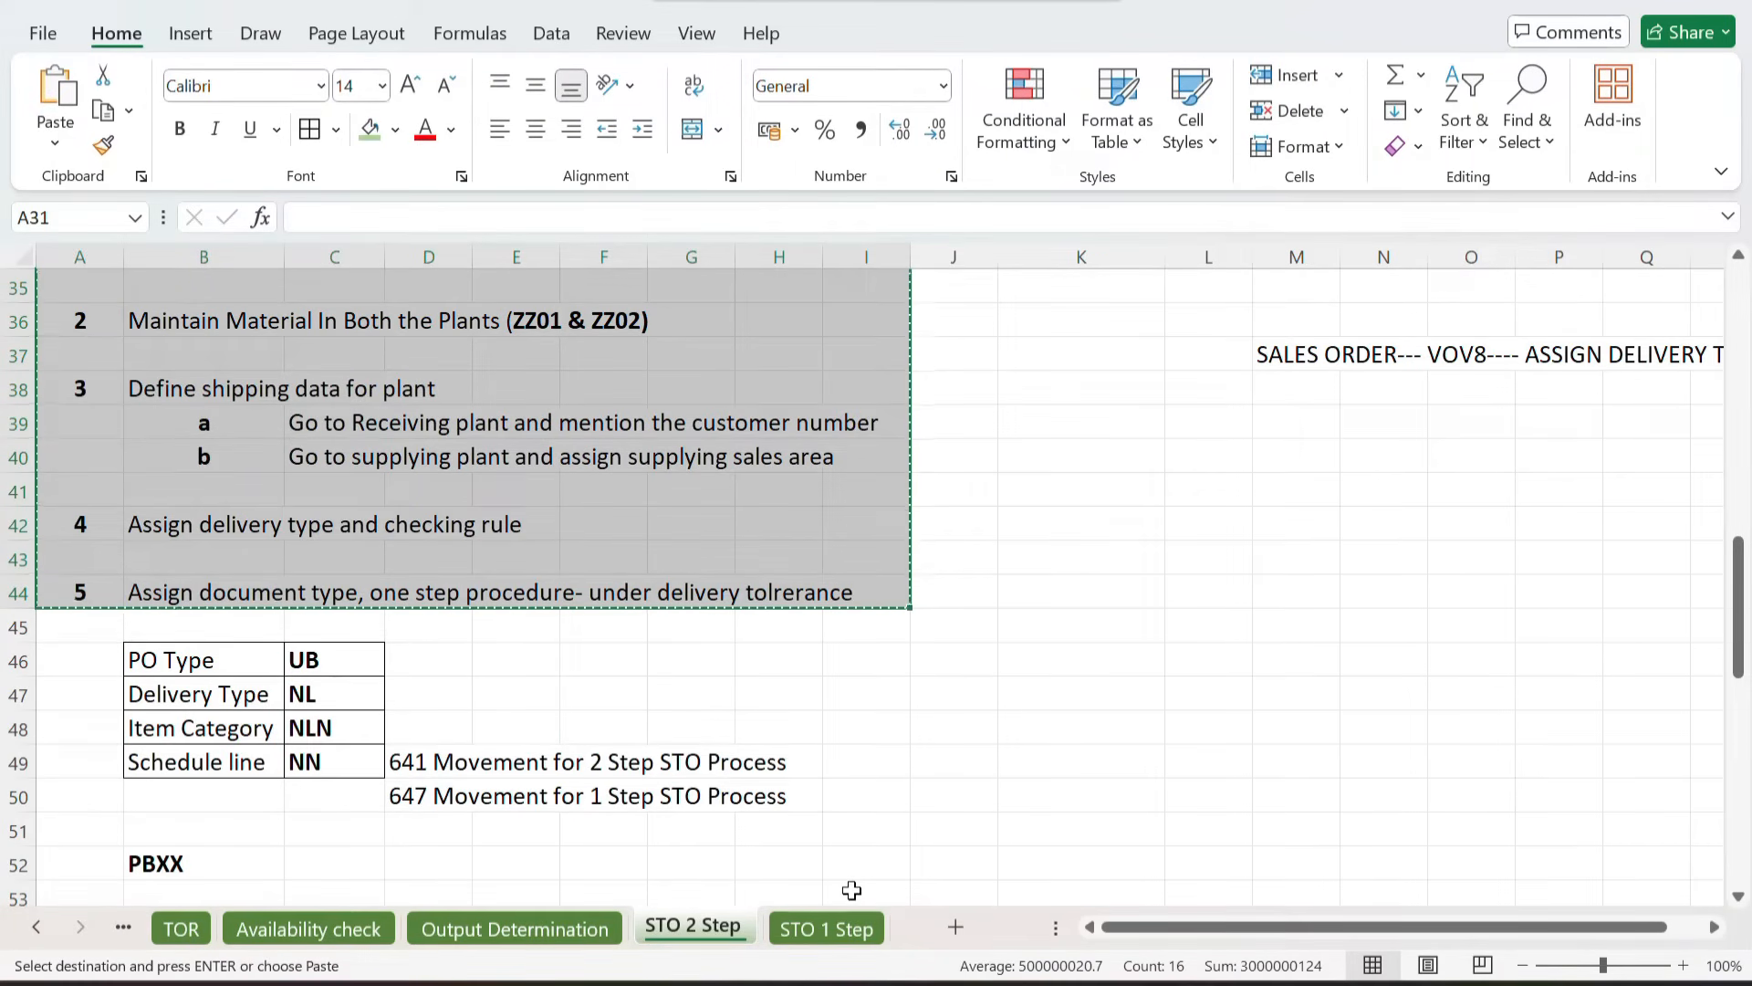
Step: Paste the configuration steps into the STO 1 Step sheet starting at A21
left_click(822, 922)
scroll(485, 728, "down", 3)
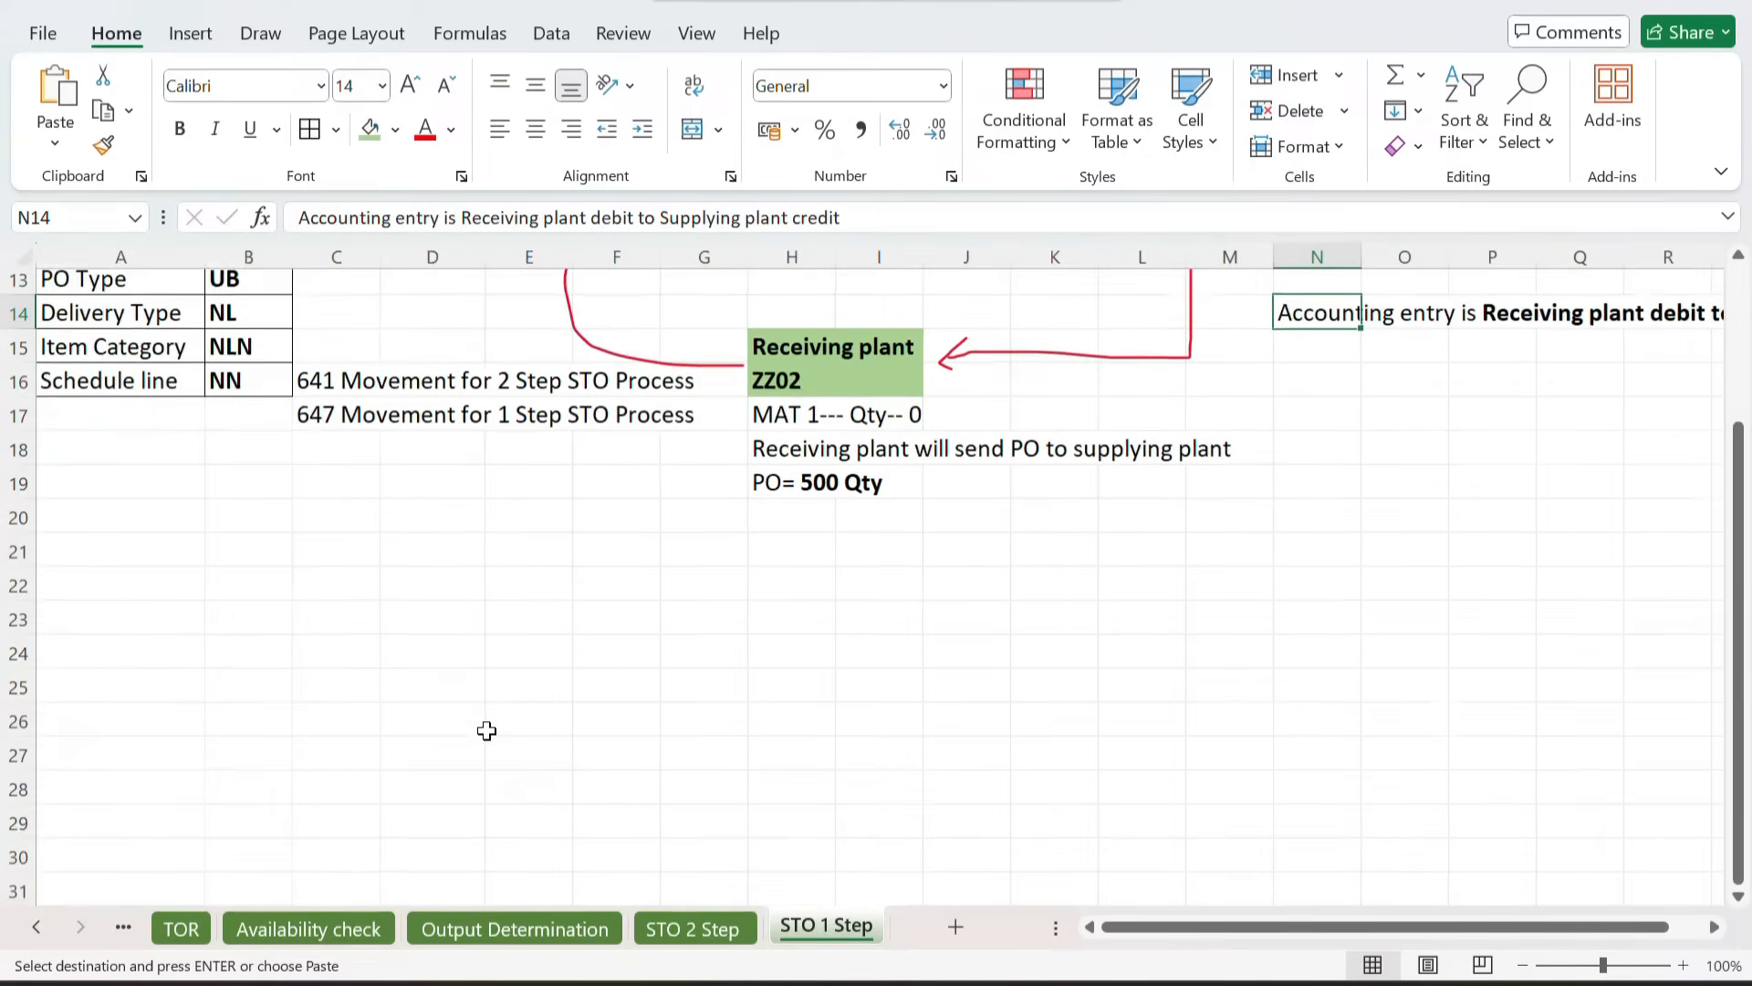
left_click(77, 524)
key("ctrl+v")
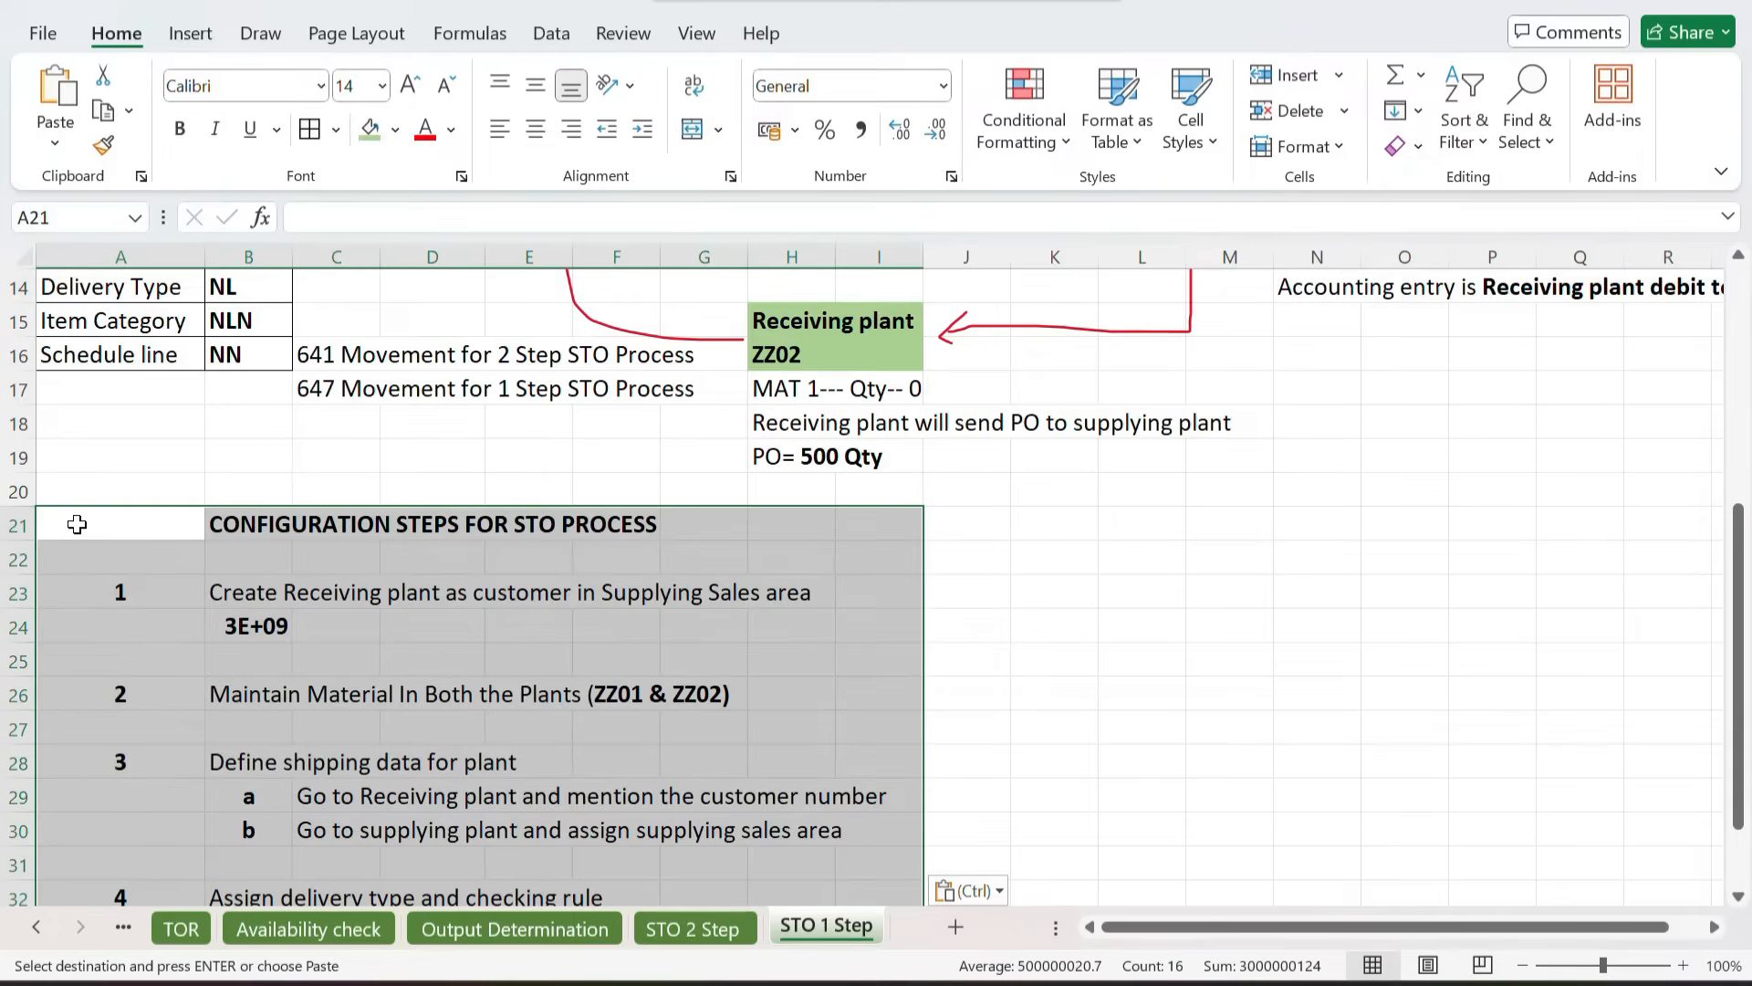
left_click(1043, 584)
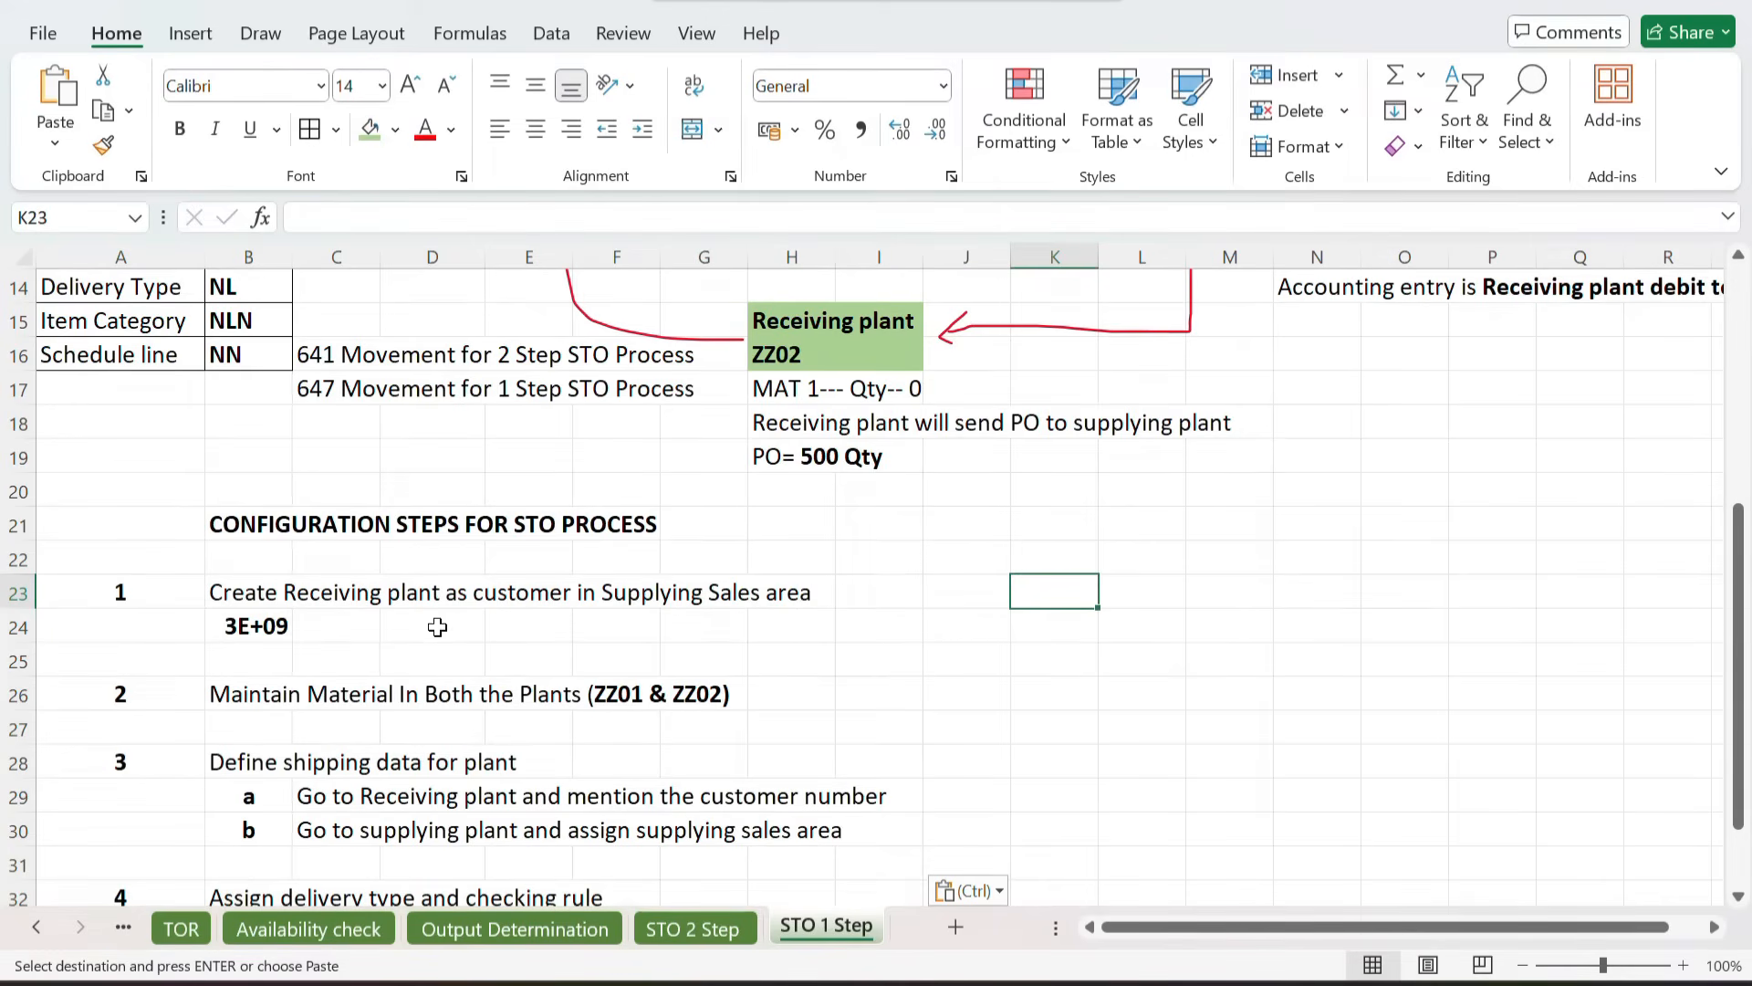
Step: Widen column B so the customer number under step 1 displays in full
scroll(539, 626, "down", 1)
left_click_drag(293, 252, 347, 252)
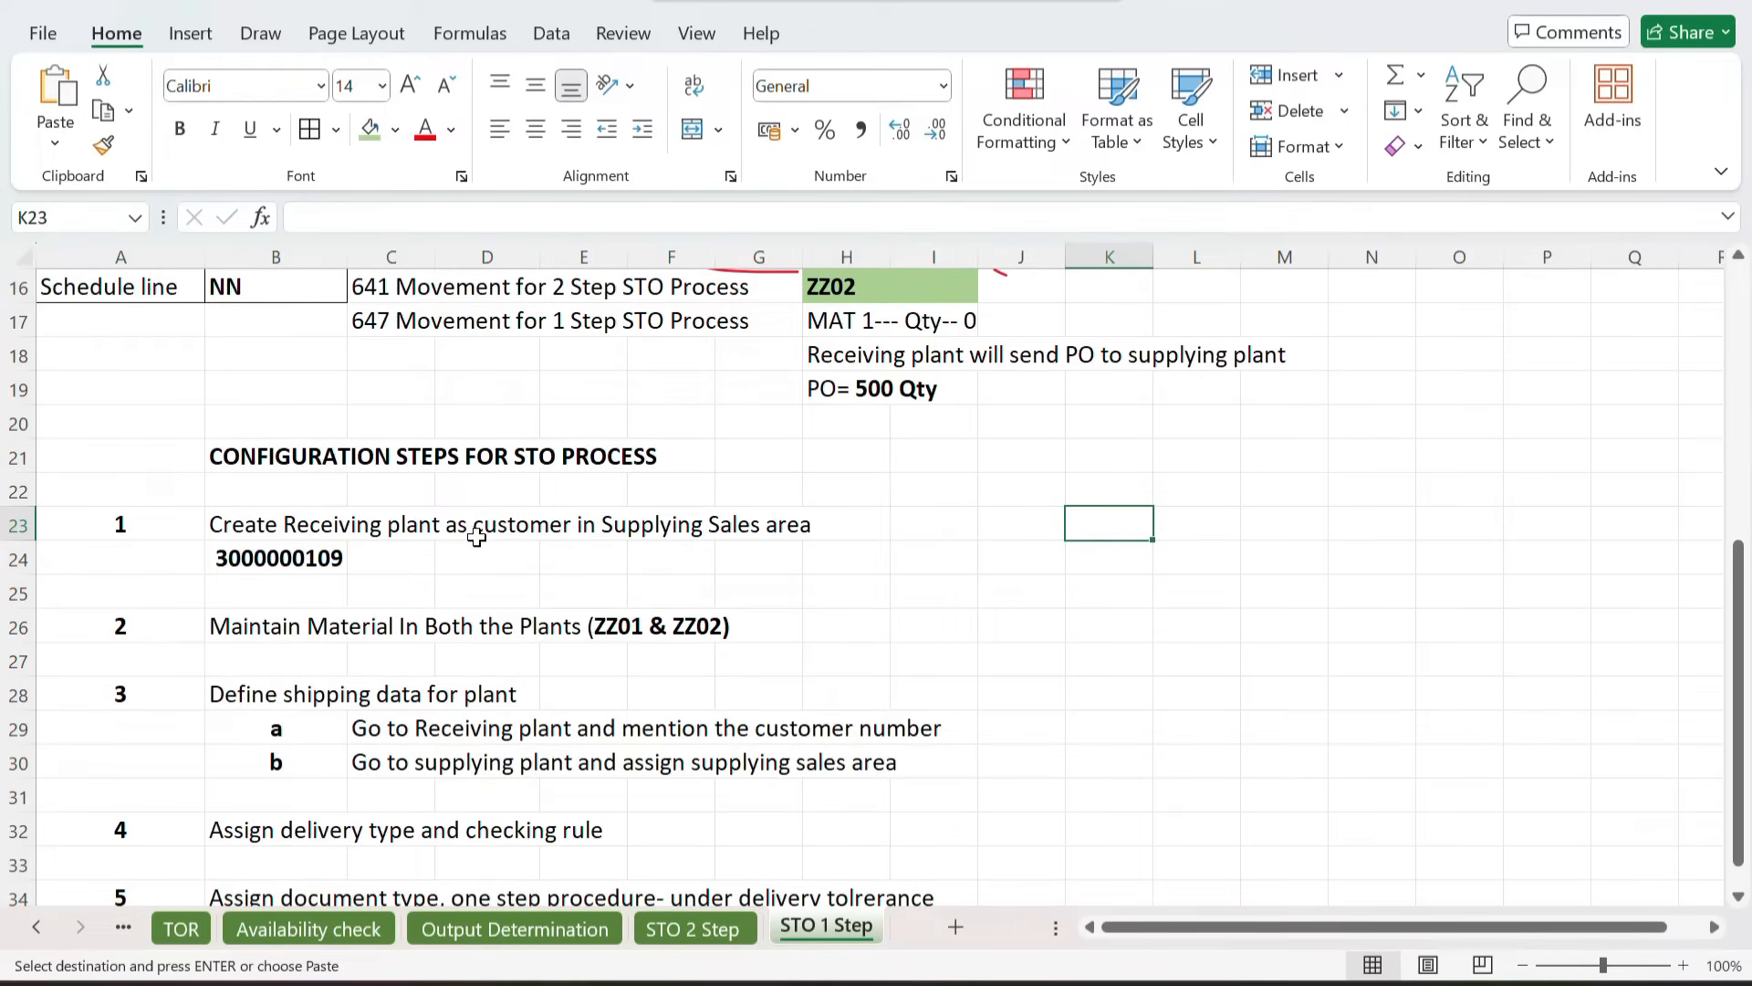
left_click(279, 557)
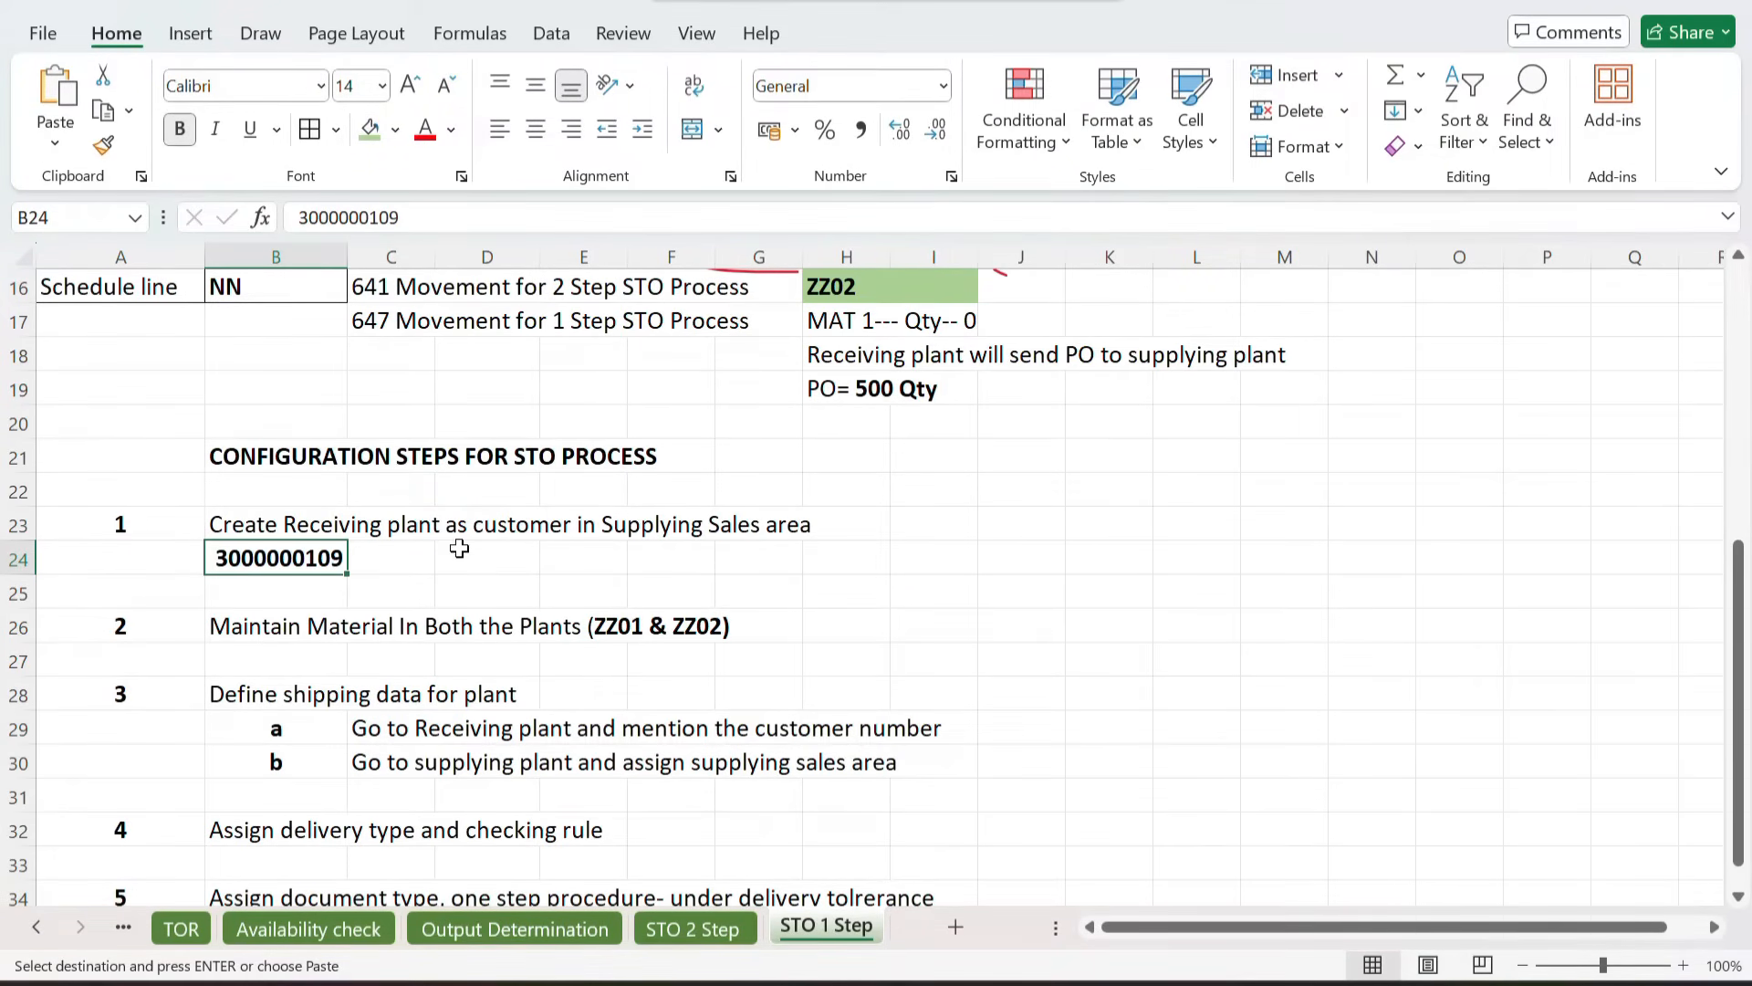
Step: Enter ZZ02 in I23 beside the step for creating the receiving plant as customer
left_click(923, 522)
key("Escape")
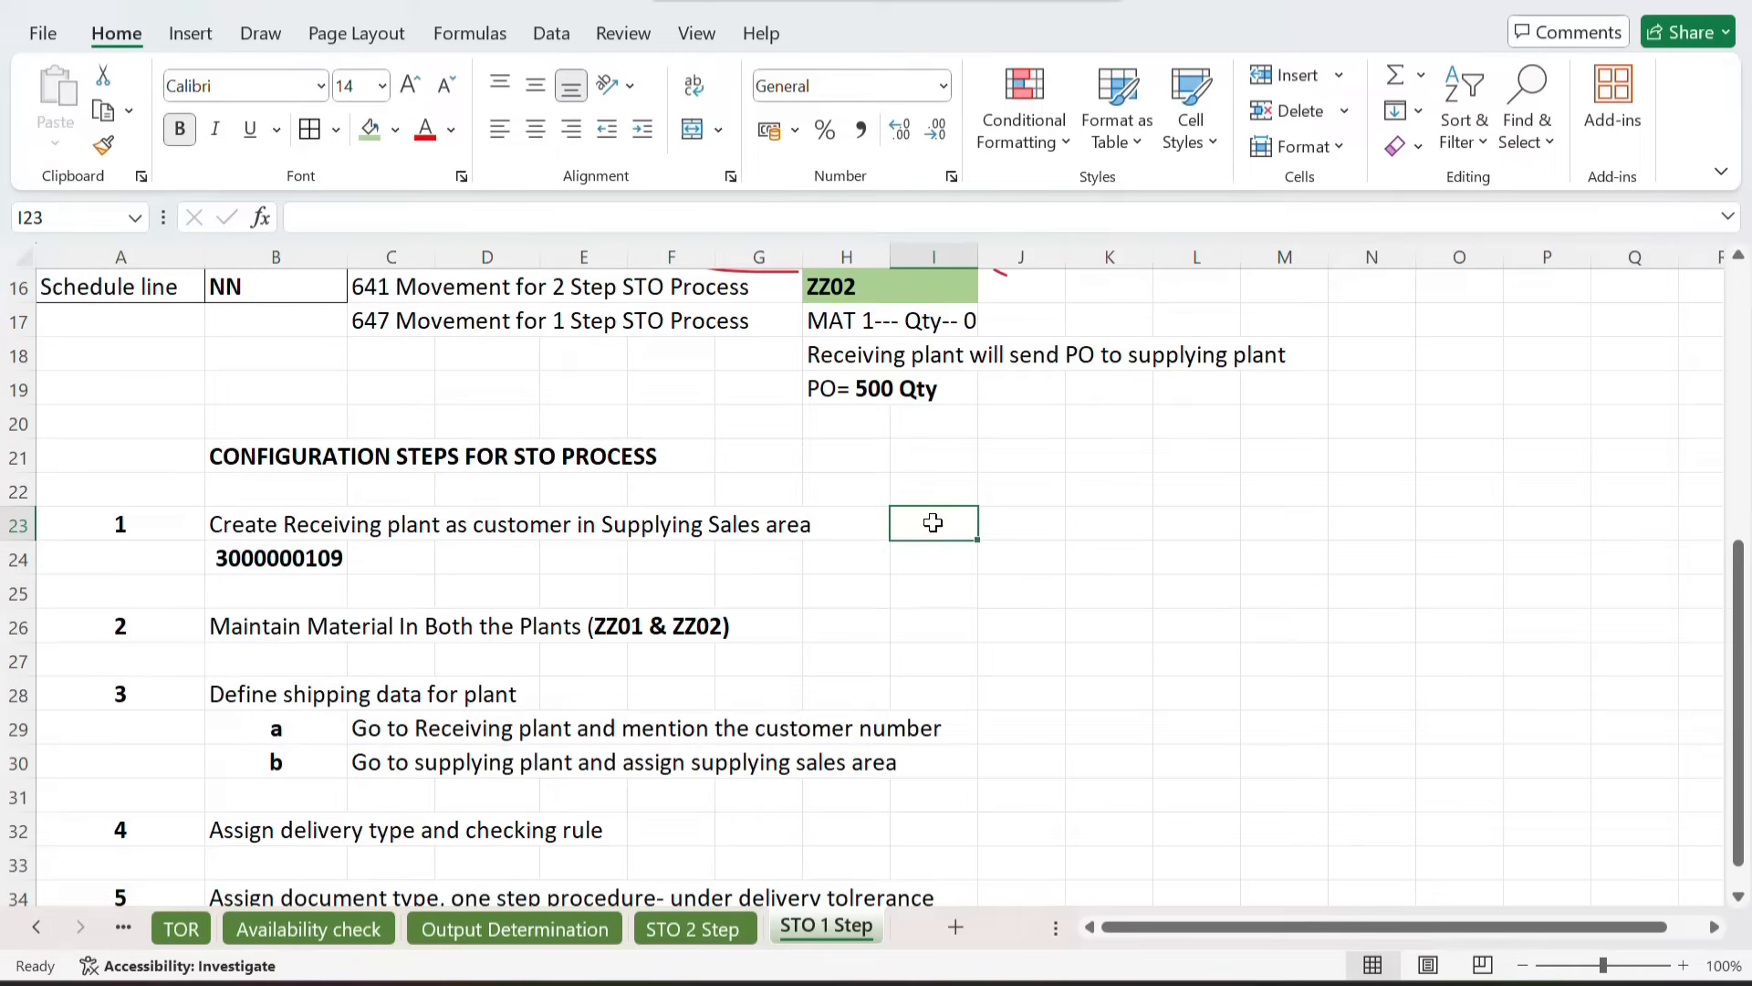
type("ZZ02")
key("Return")
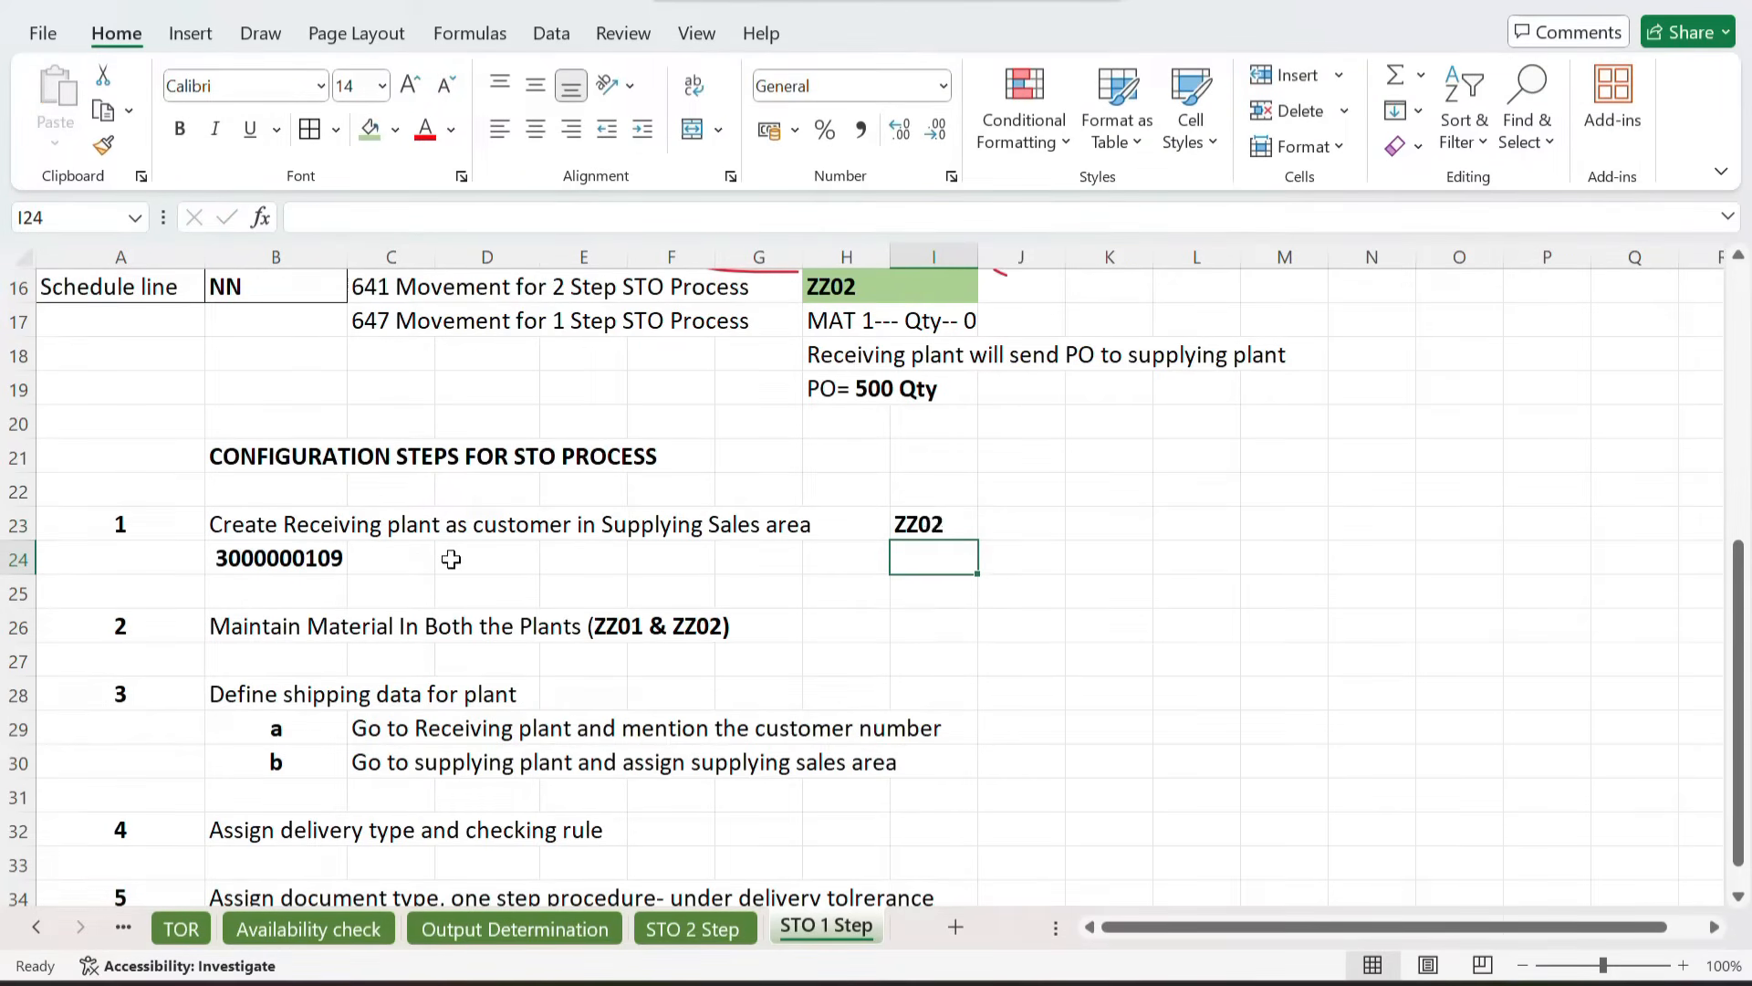
left_click(282, 562)
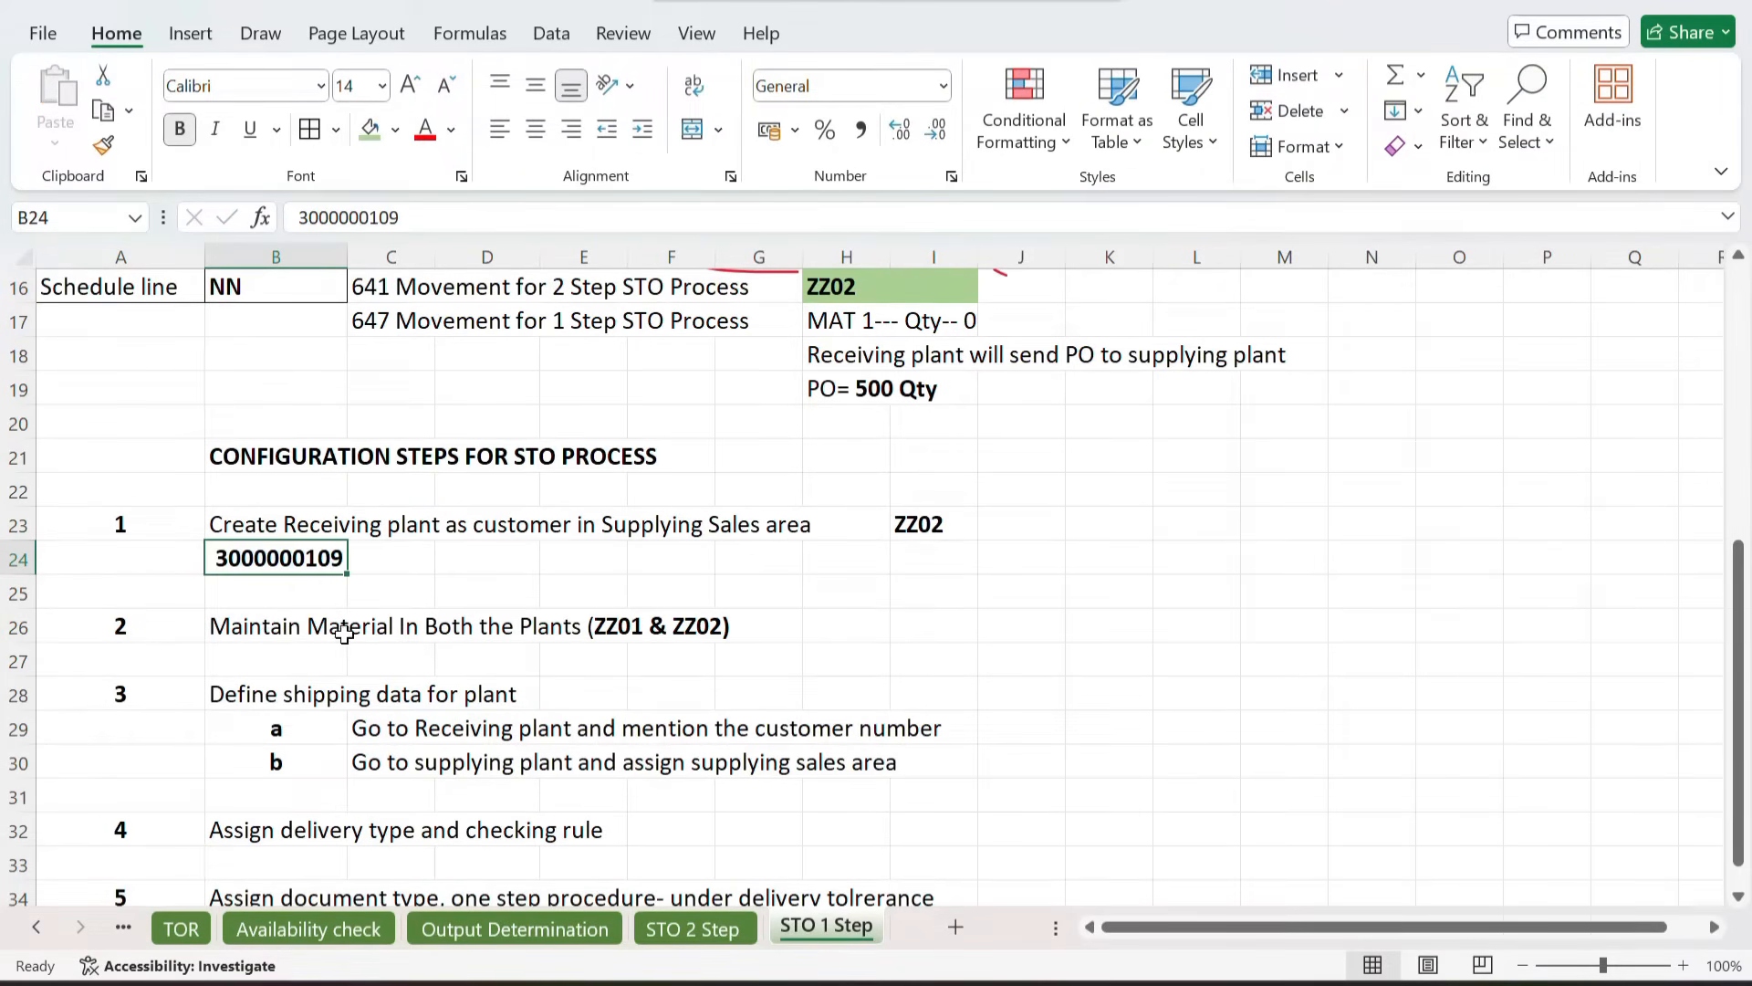
scroll(594, 626, "down", 1)
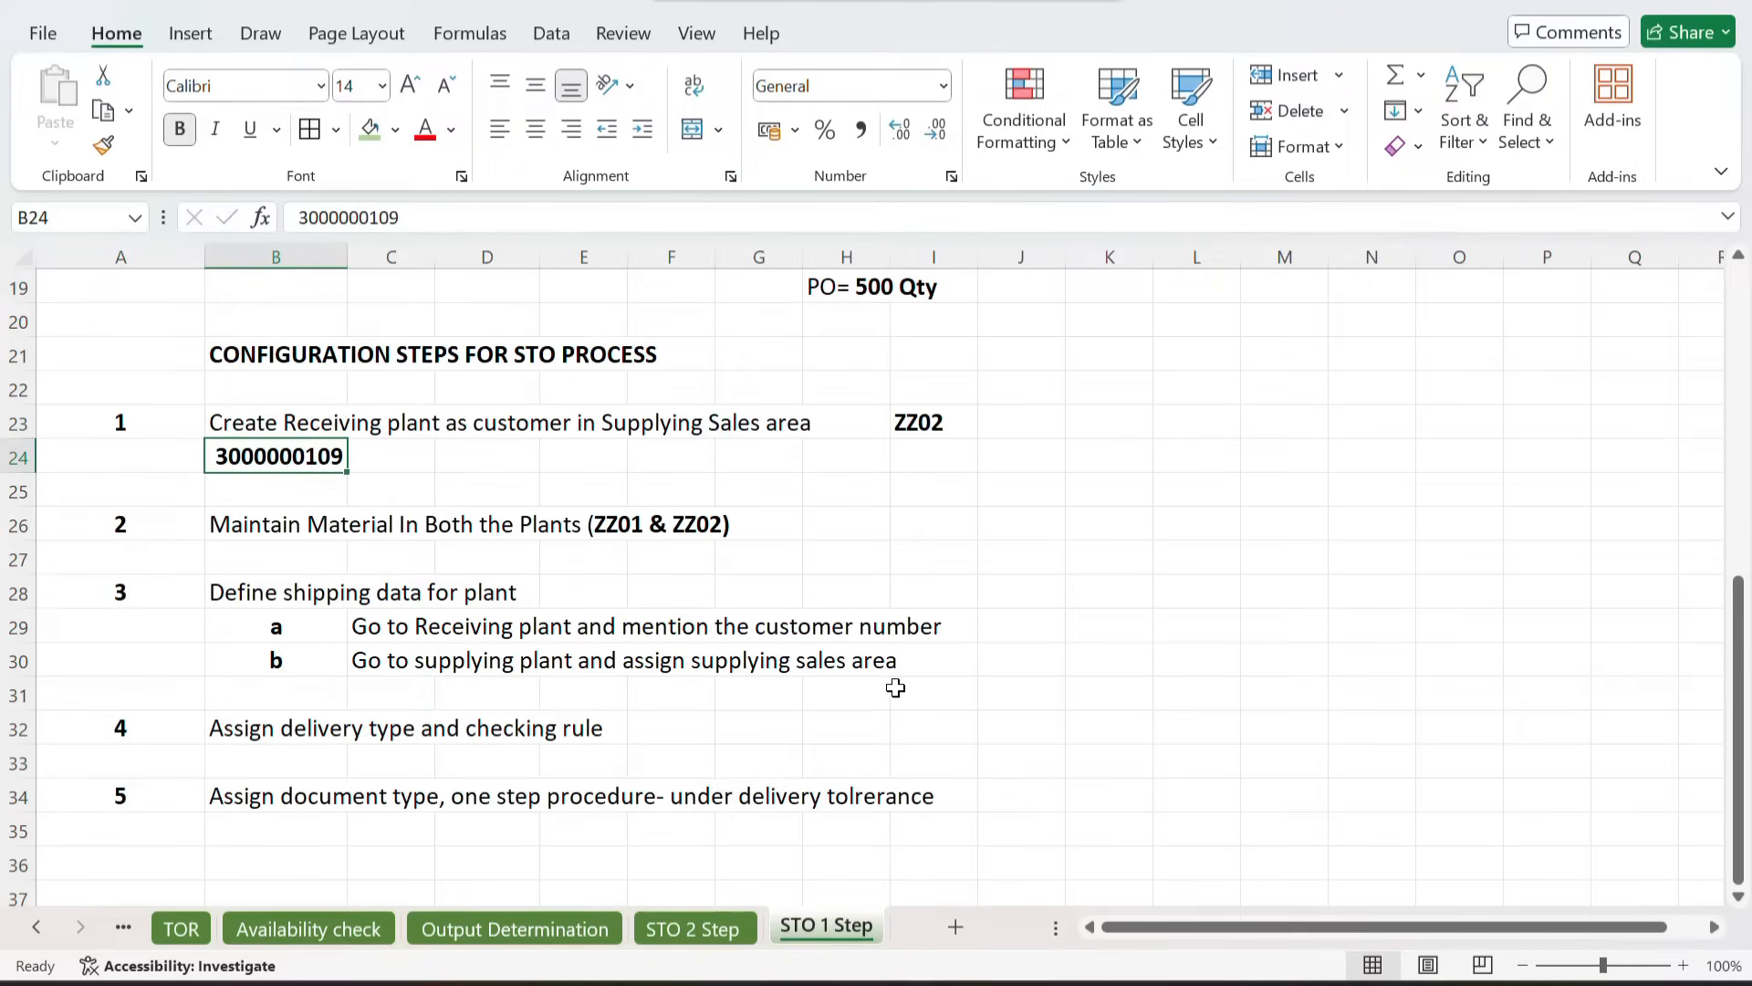
Step: Open SAP Logon, connect to the TRANING SERVER and enter the account password
mouse_move(917, 983)
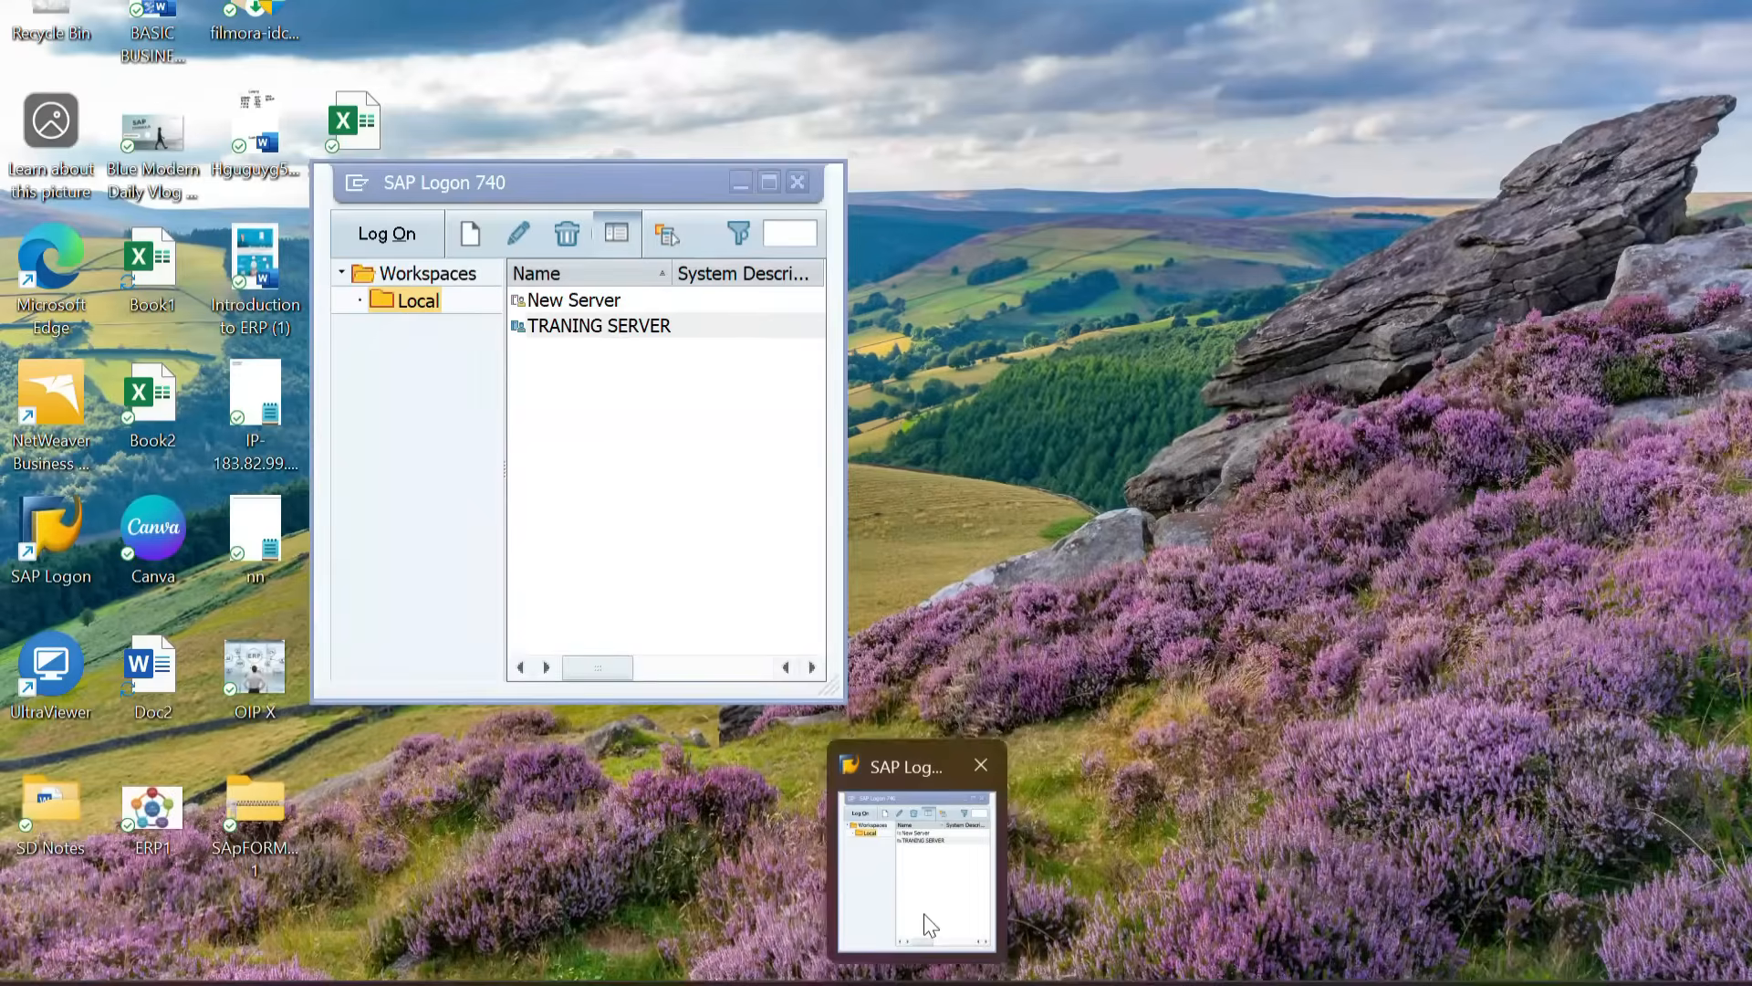
left_click(924, 924)
double_click(613, 327)
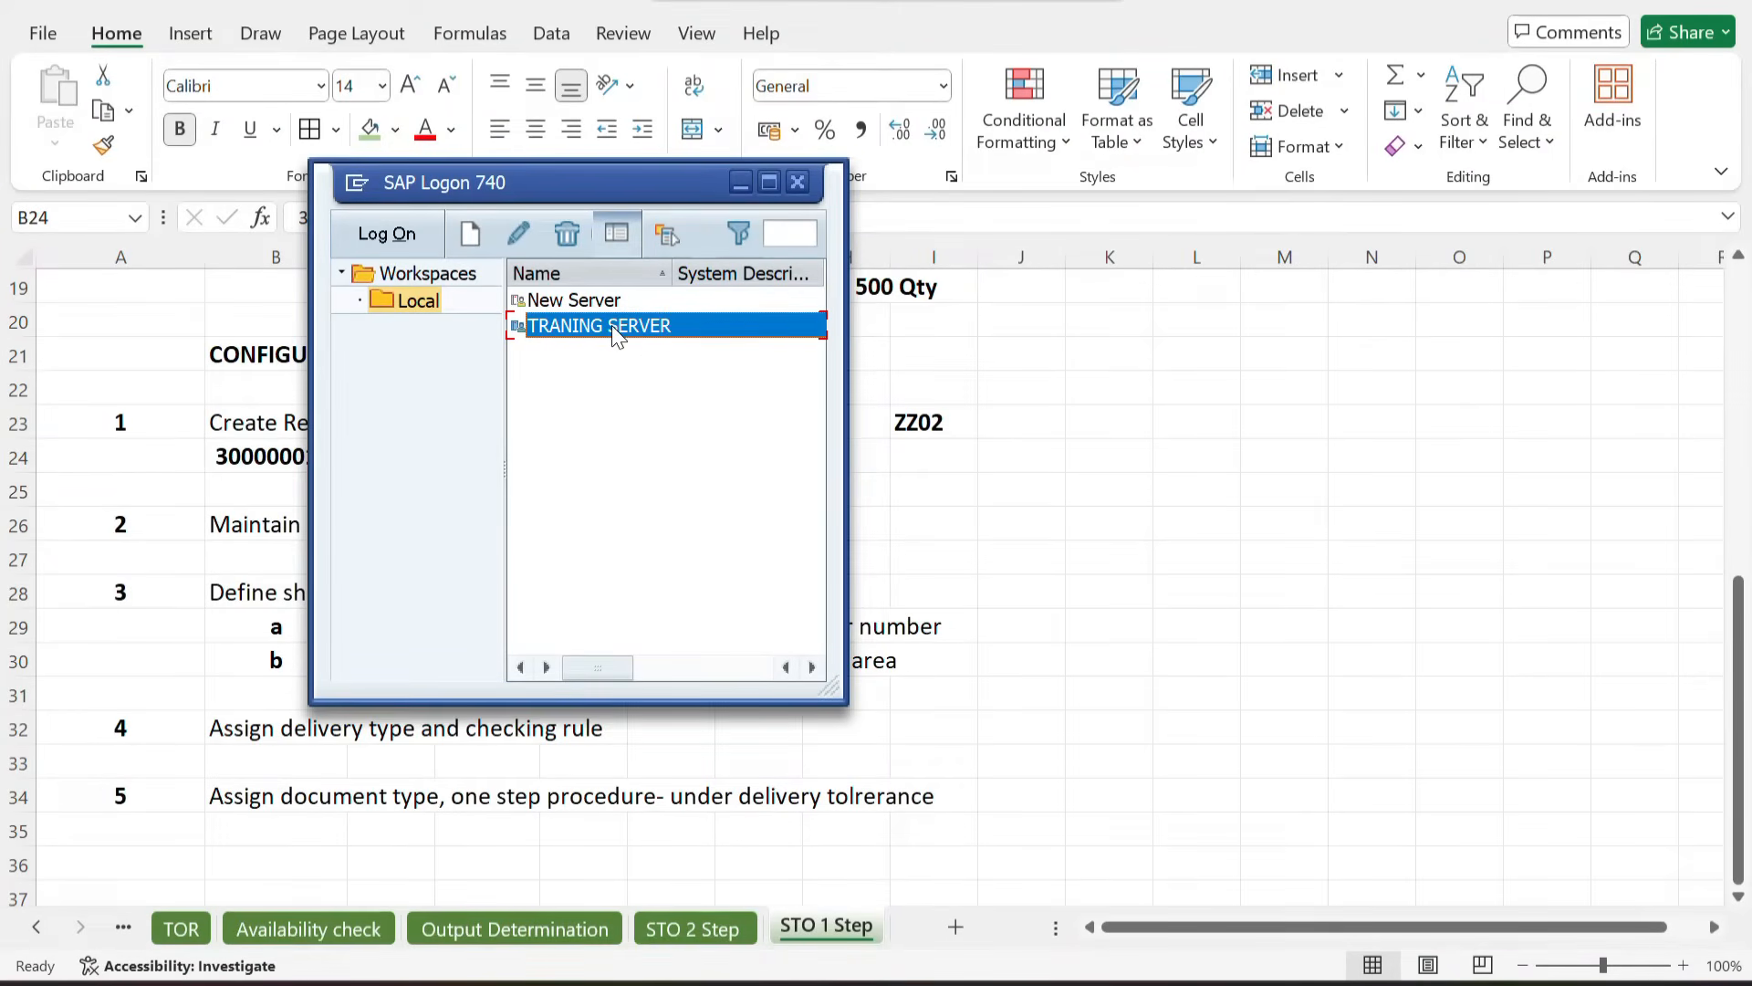
key("Down")
key("Return")
key("Tab")
type("*********")
key("Return")
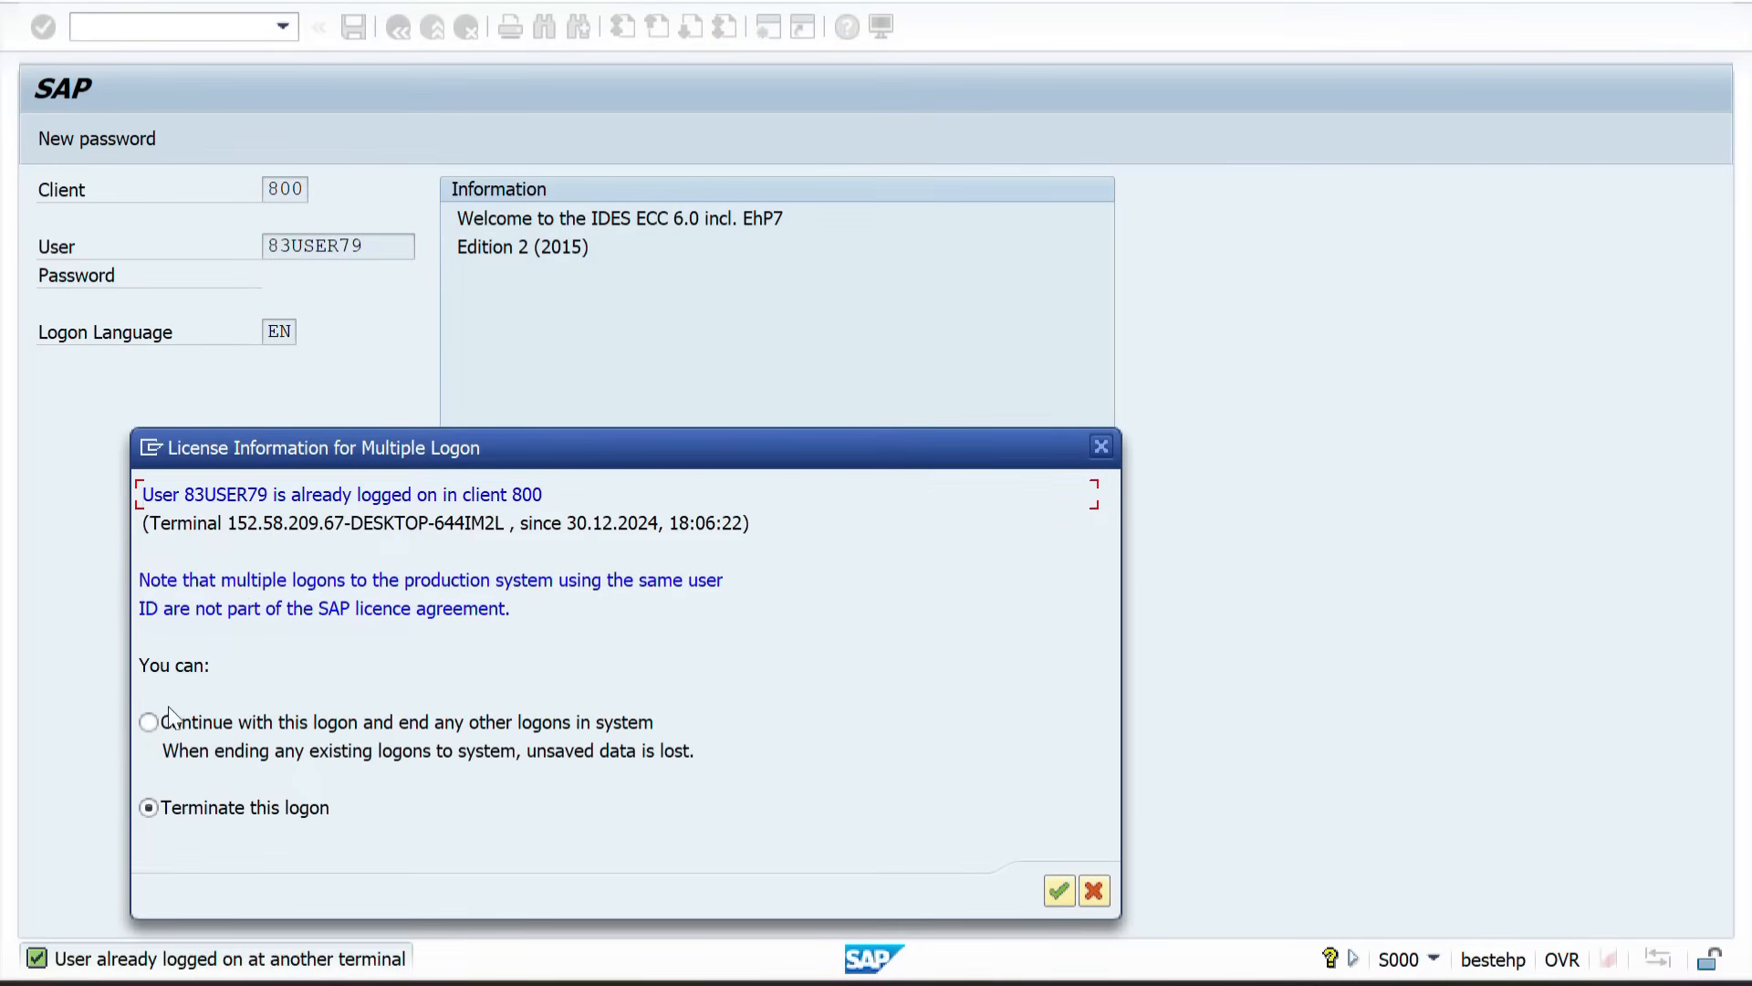
Step: Continue with this logon, ending any other logons in the system
left_click(148, 721)
key("Return")
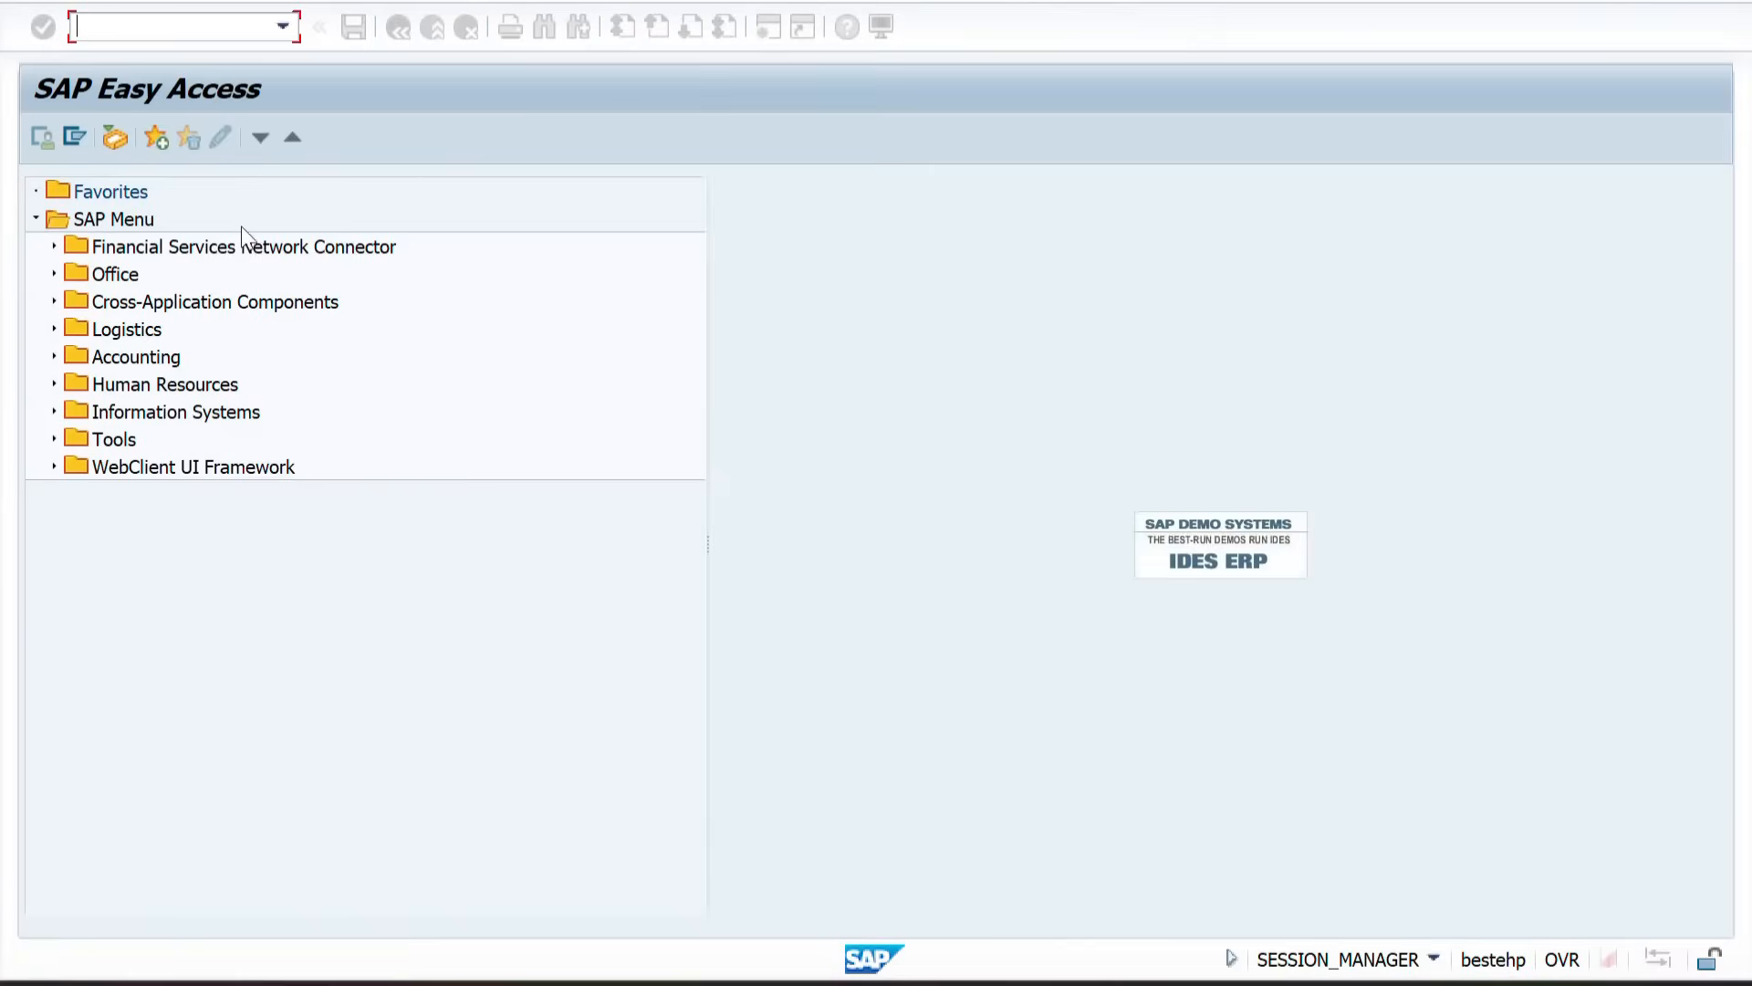
Step: Run XD03 to display the receiving plant's customer for company code ZZZZ and sales area ZZ01, ZW, ZL
type("XD03")
key("Return")
key("Down")
key("Return")
key("Tab")
key("Down")
key("Return")
key("Tab")
key("Down")
key("Return")
key("Tab")
key("Down")
key("Return")
key("Tab")
key("Down")
key("Return")
key("Return")
Step: Review the customer's name and number in the general data, then leave the display
left_click_drag(501, 395, 266, 384)
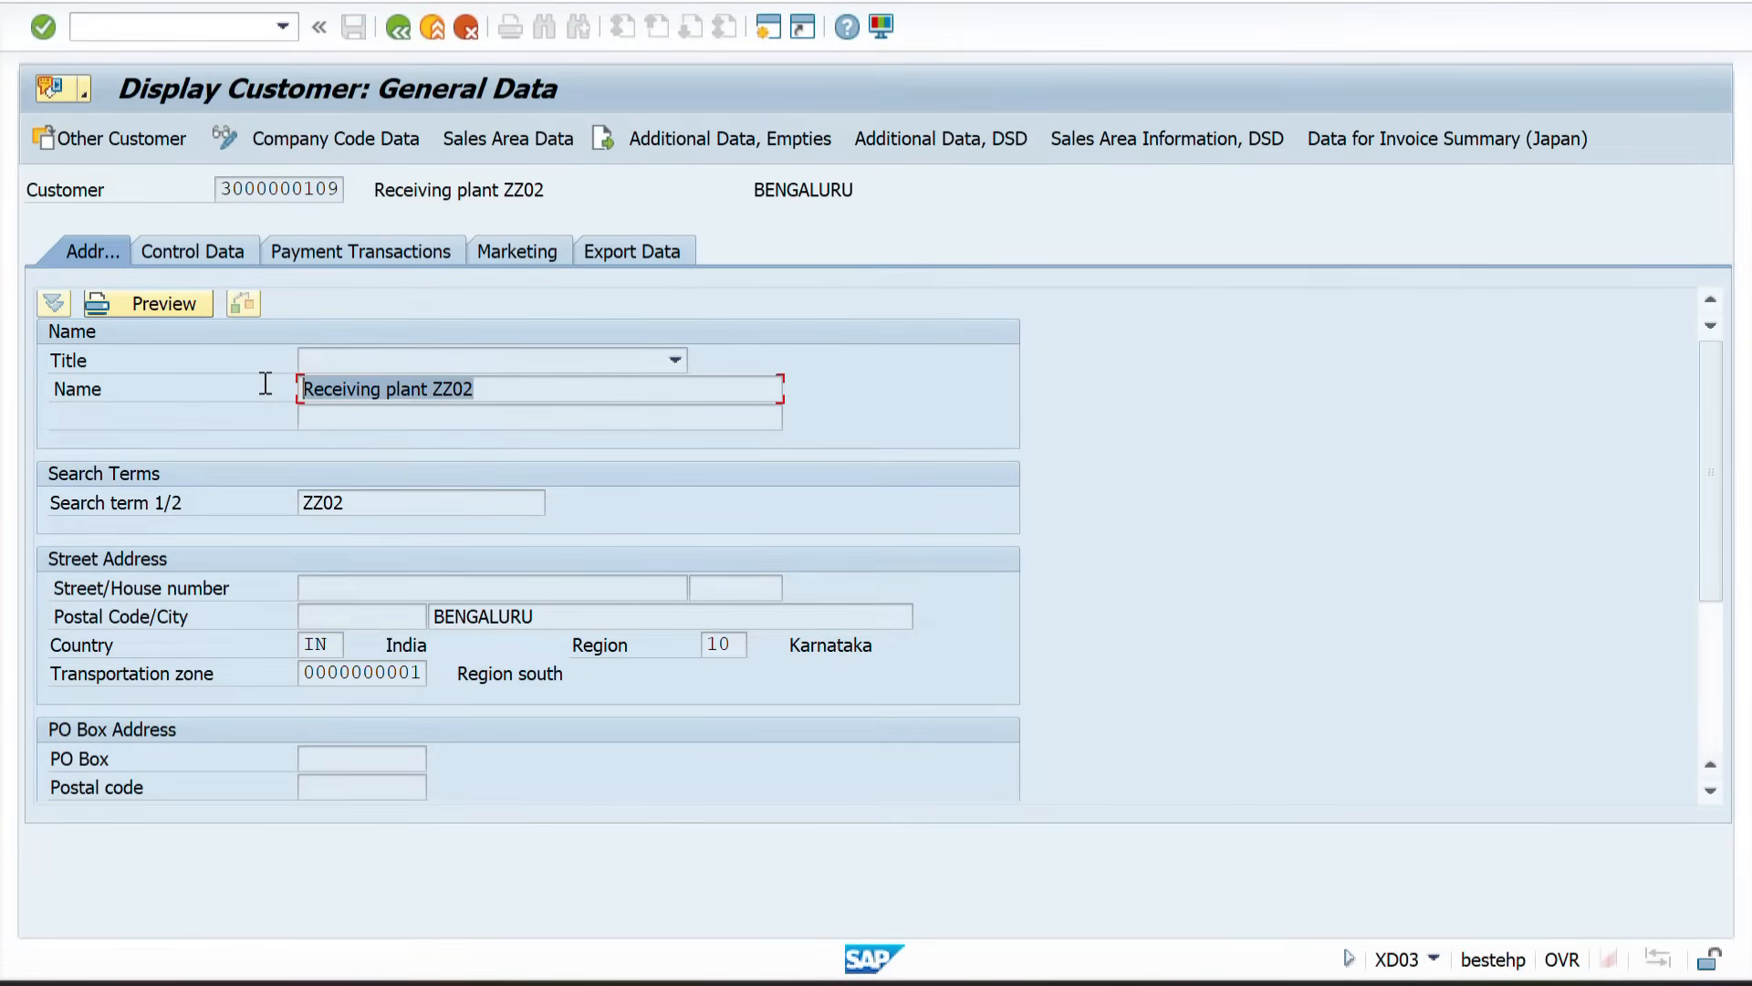
left_click(470, 399)
left_click_drag(488, 395, 266, 387)
left_click_drag(215, 189, 364, 206)
key("alt+Tab")
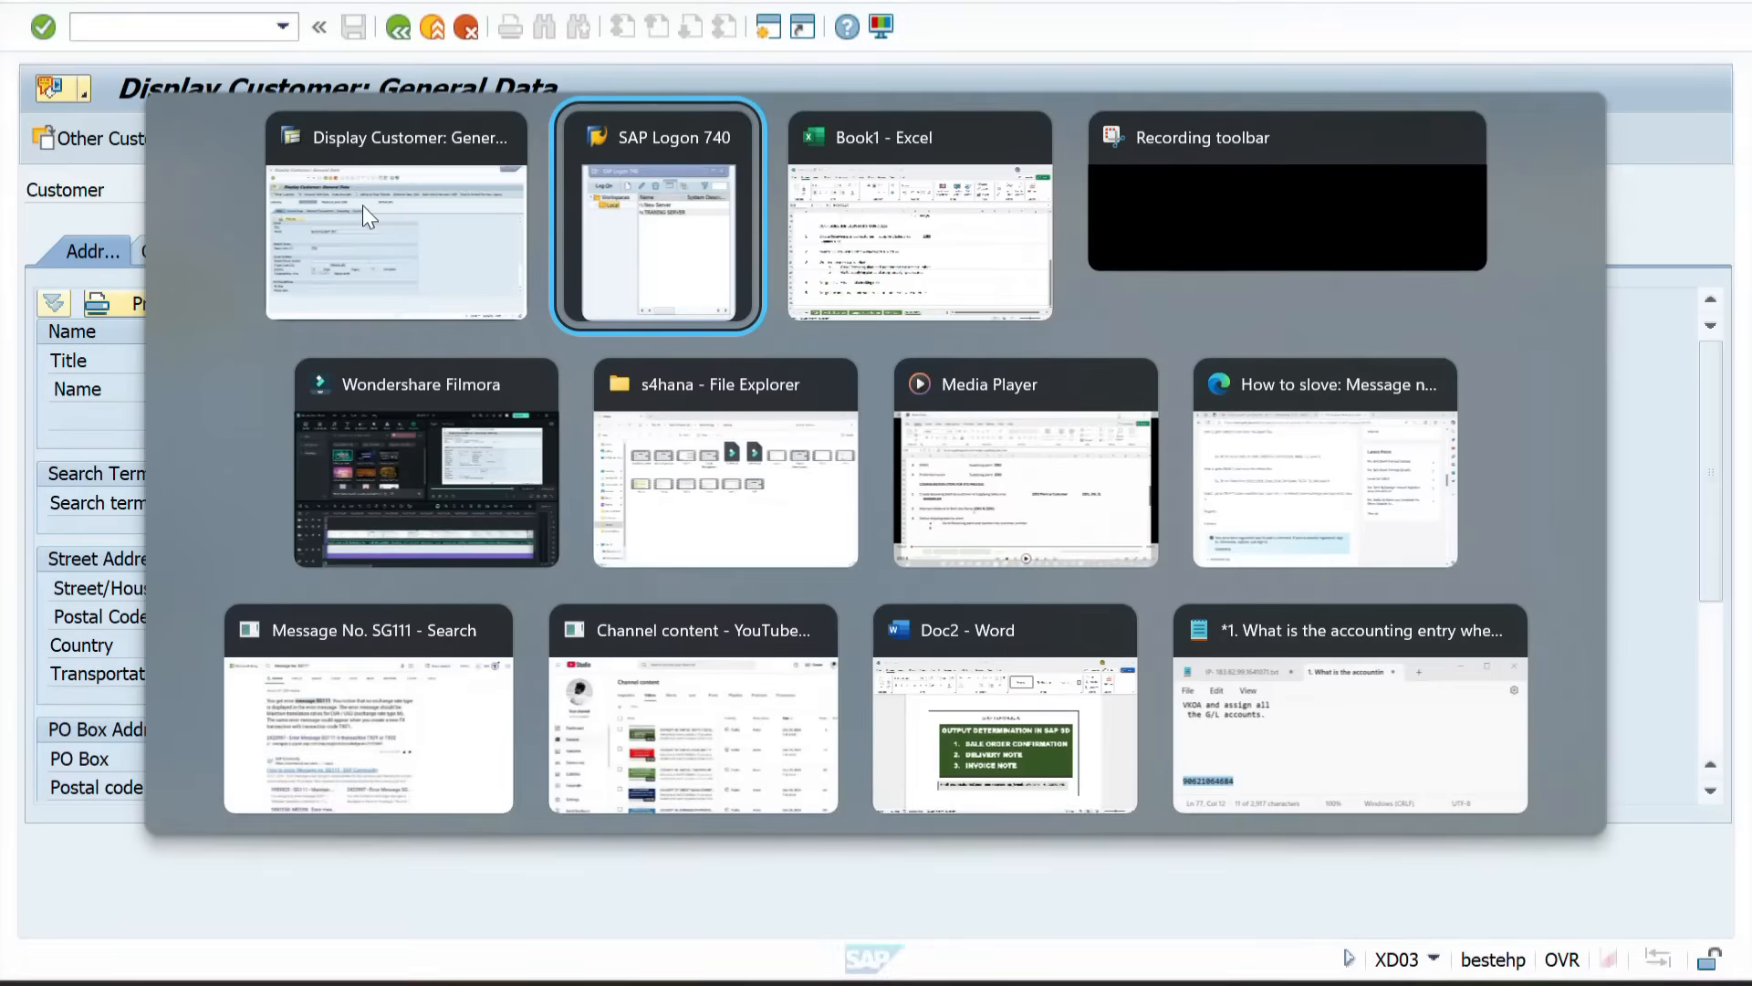
left_click_drag(235, 516, 694, 529)
key("alt+Tab")
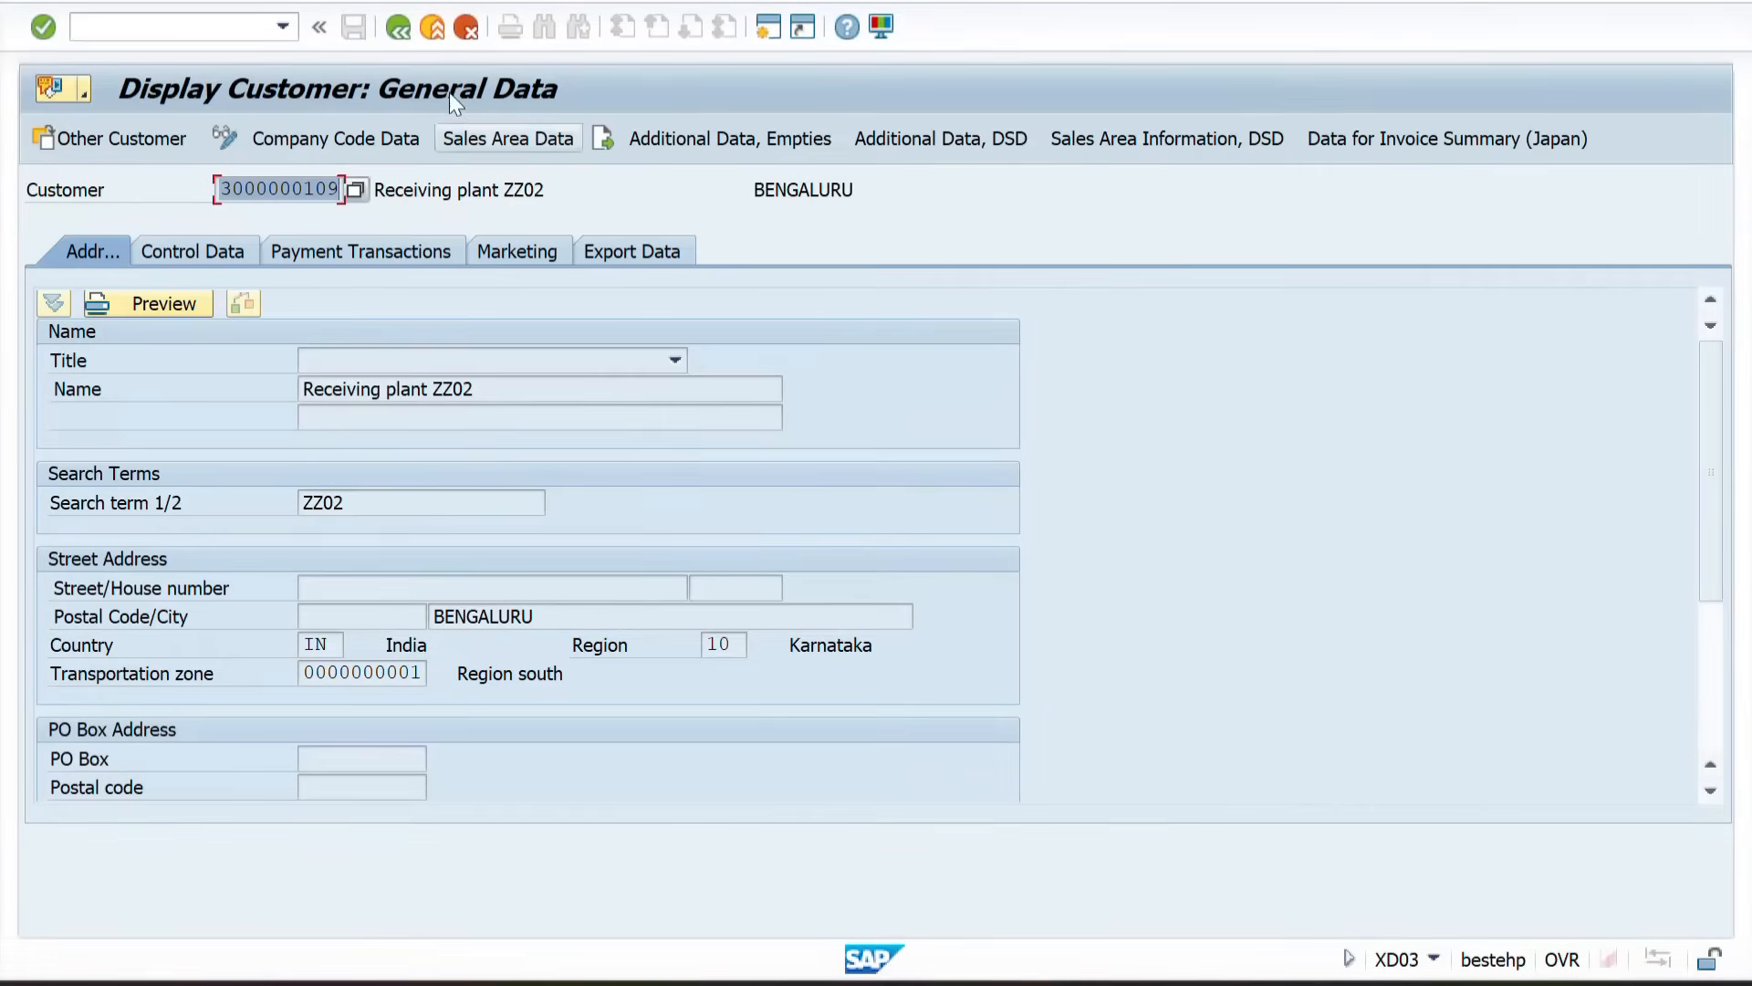
left_click(390, 35)
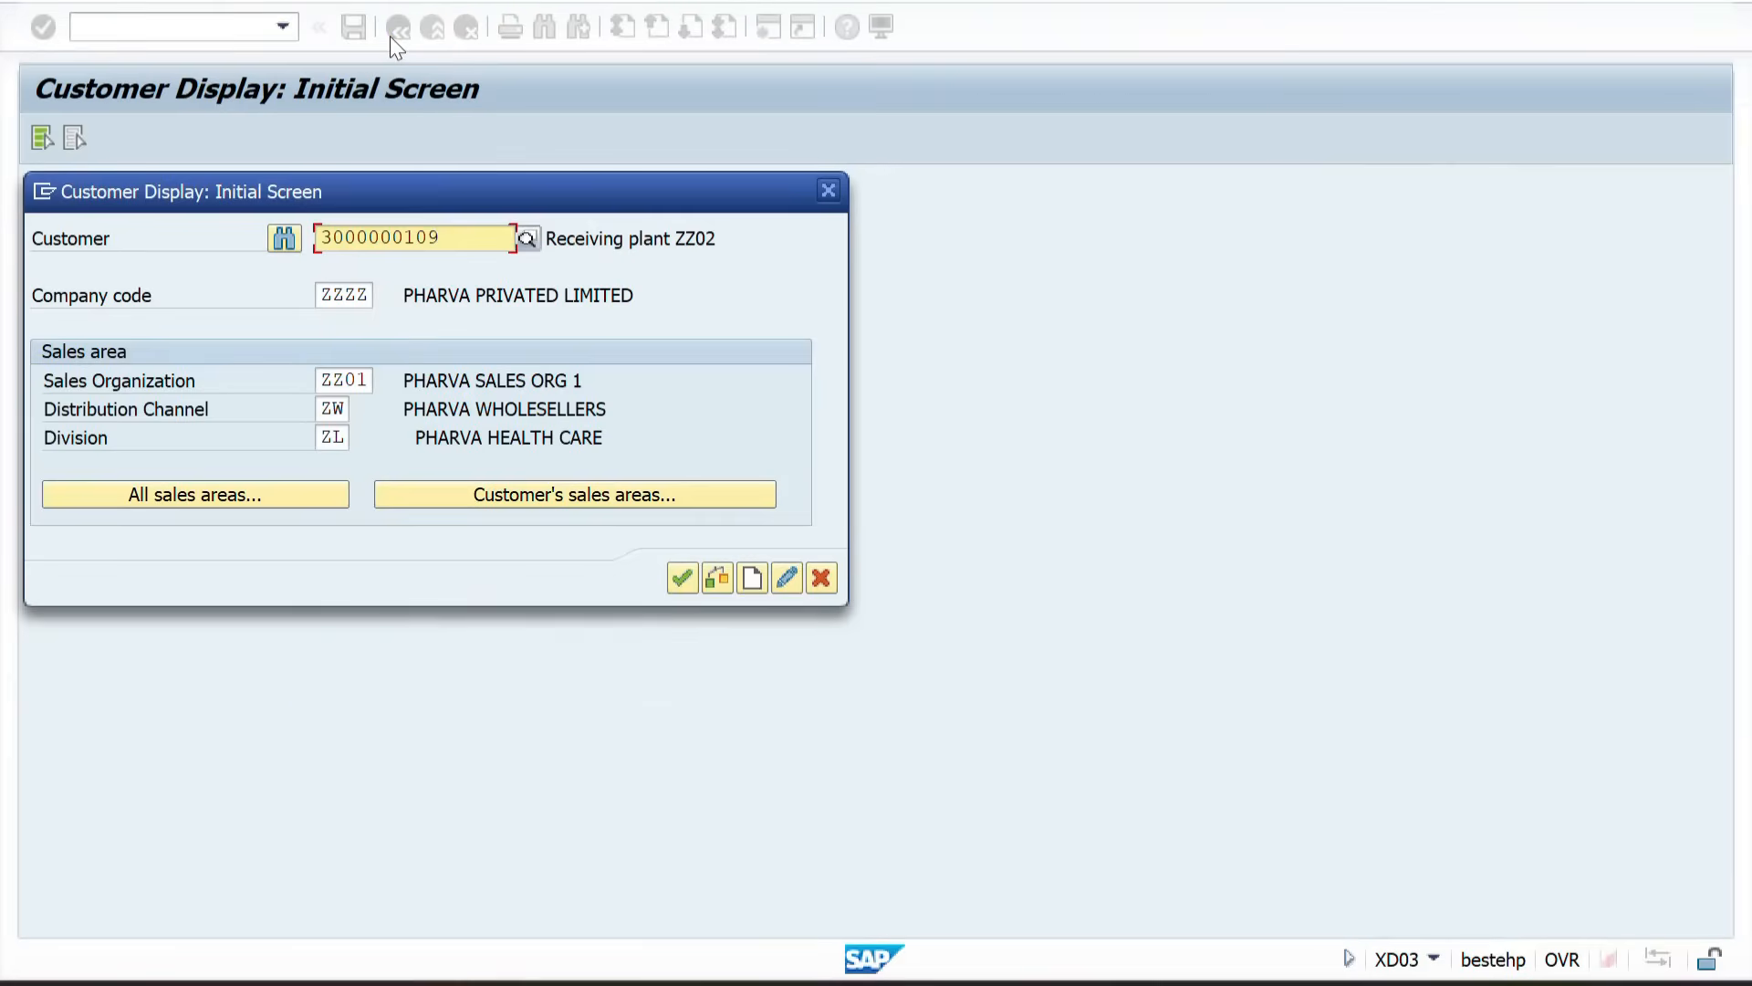
left_click(828, 189)
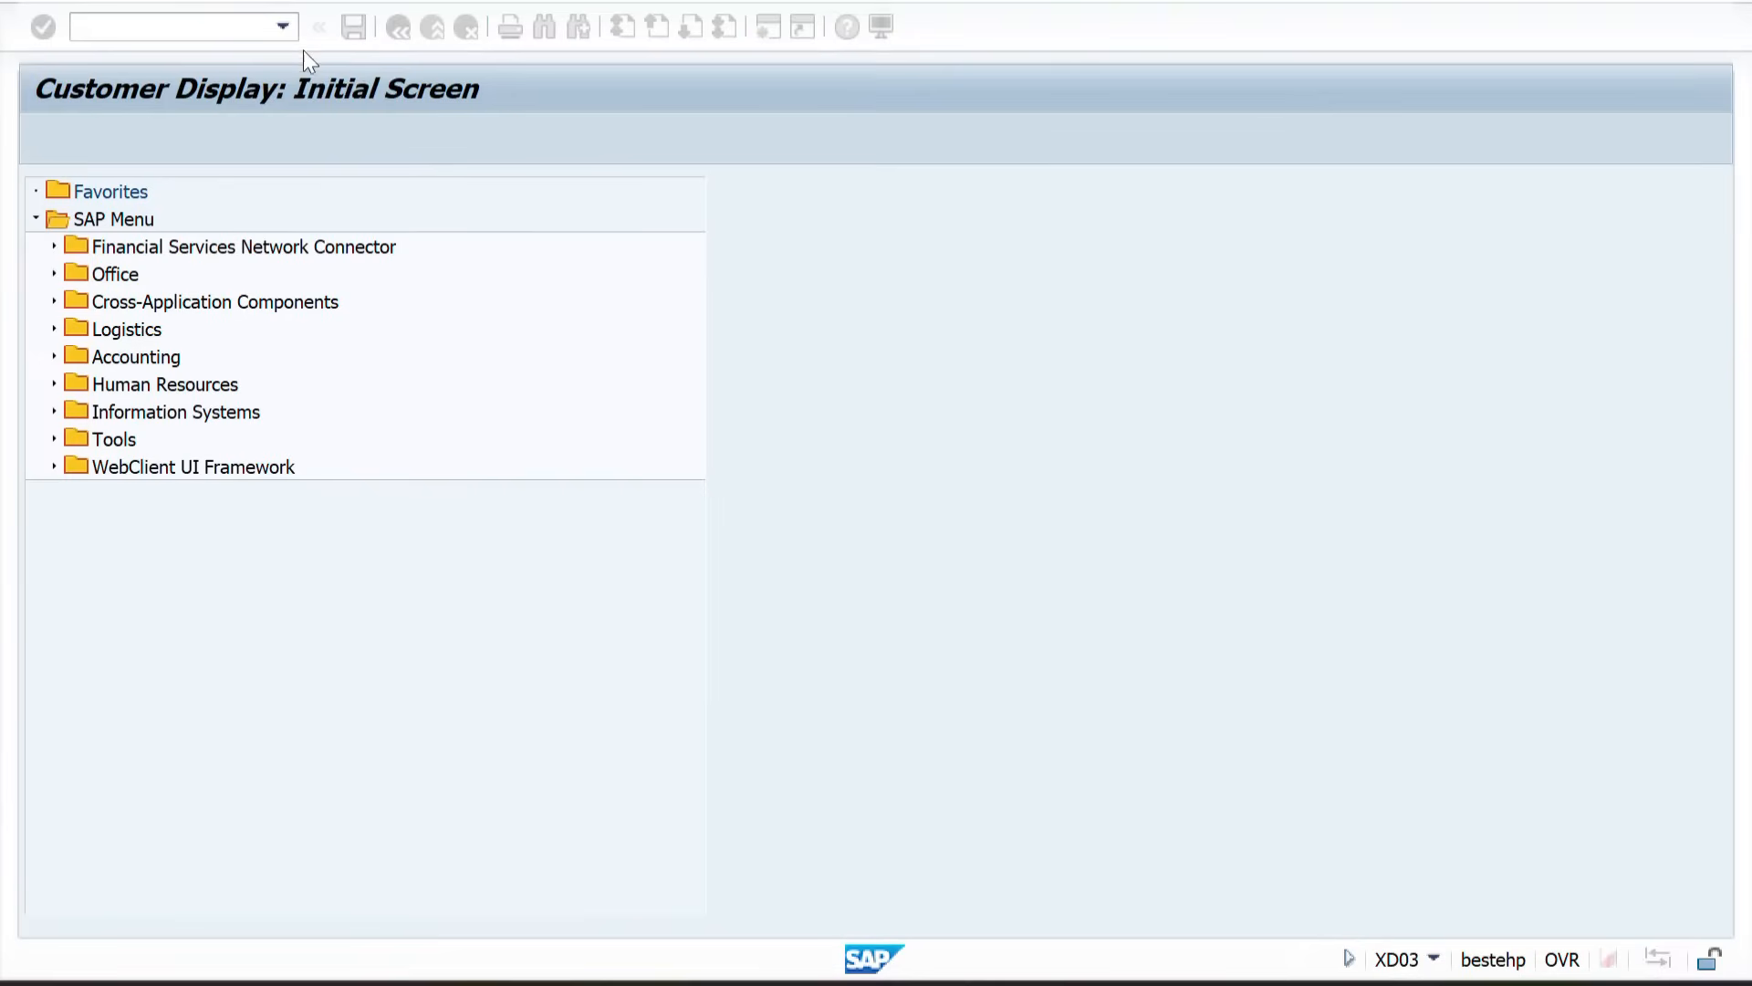
Step: Display the MARC table entries for material 50065642 with SE16N
type("SE16N")
key("Return")
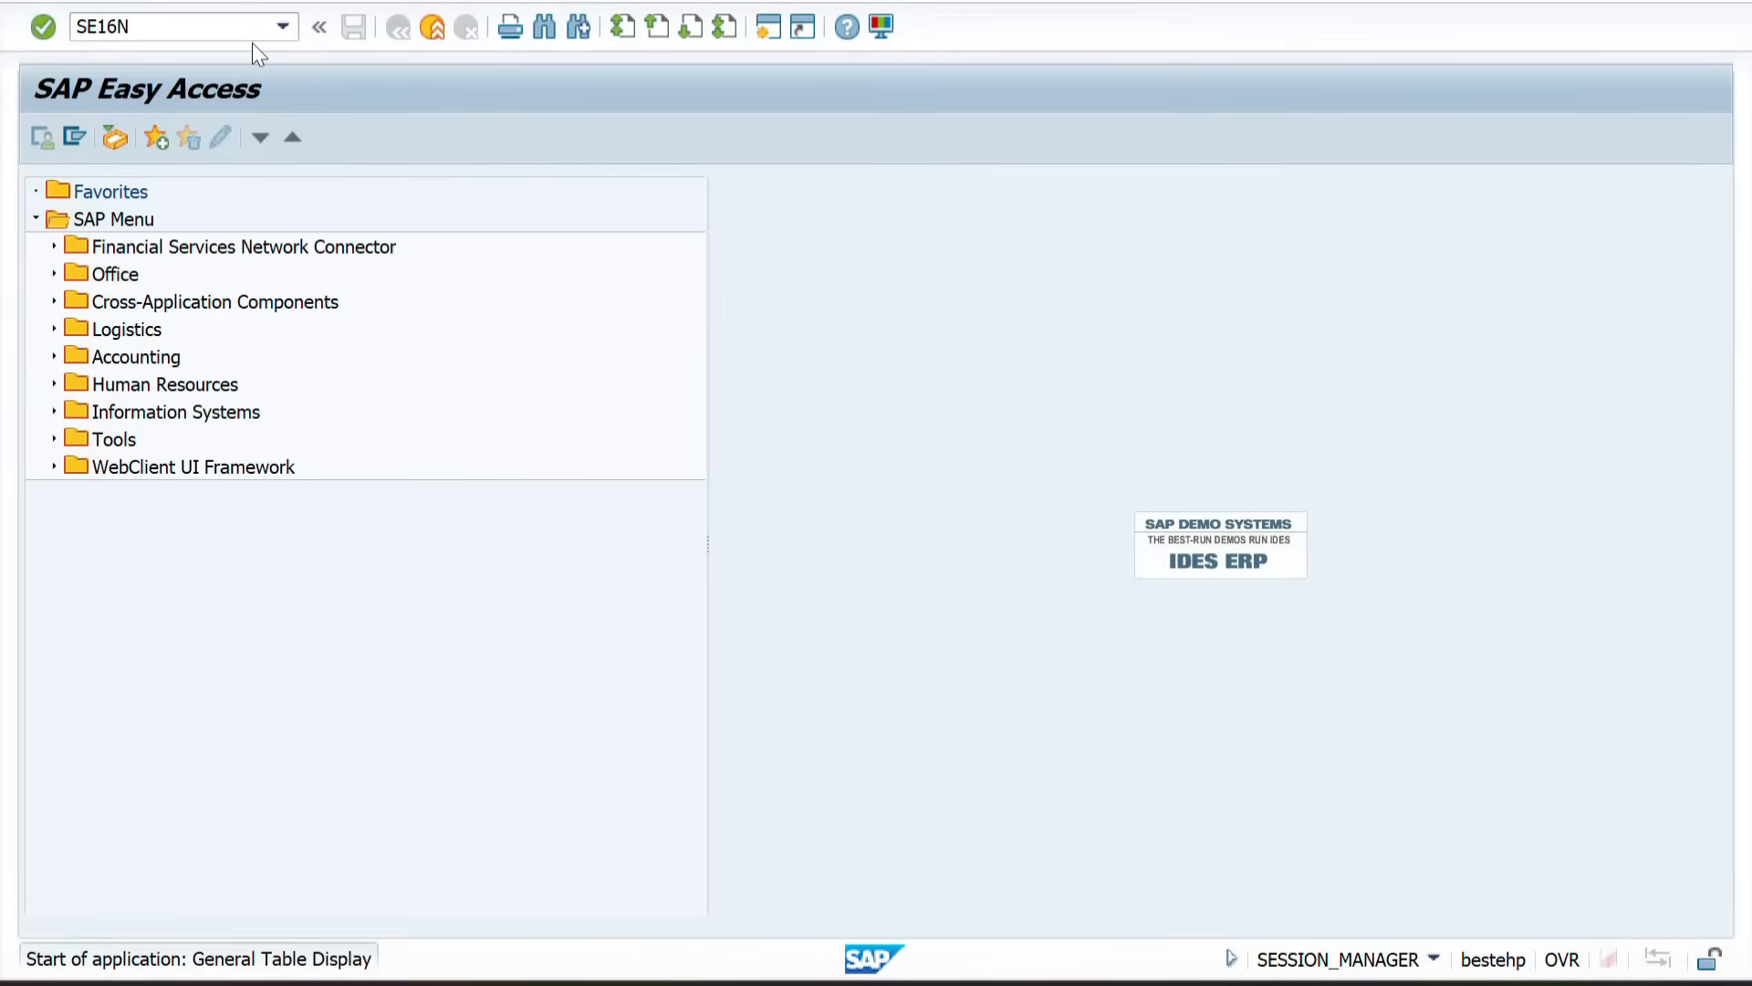
type("MARC")
key("Return")
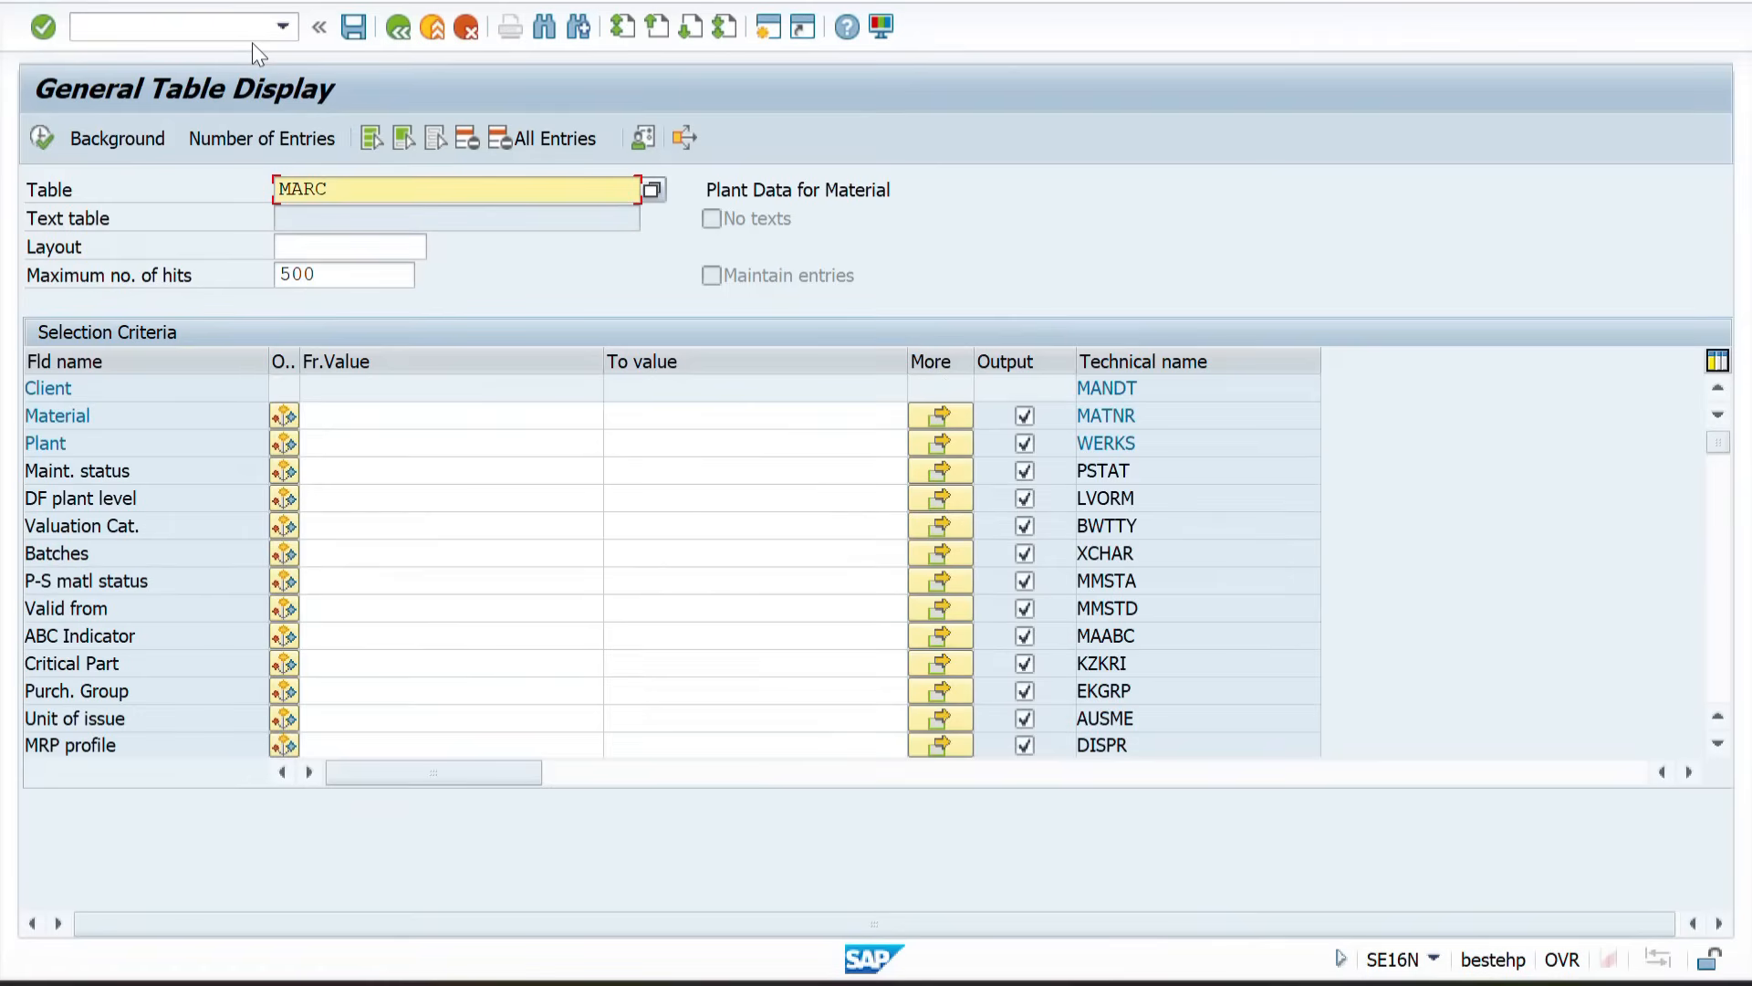
left_click(348, 410)
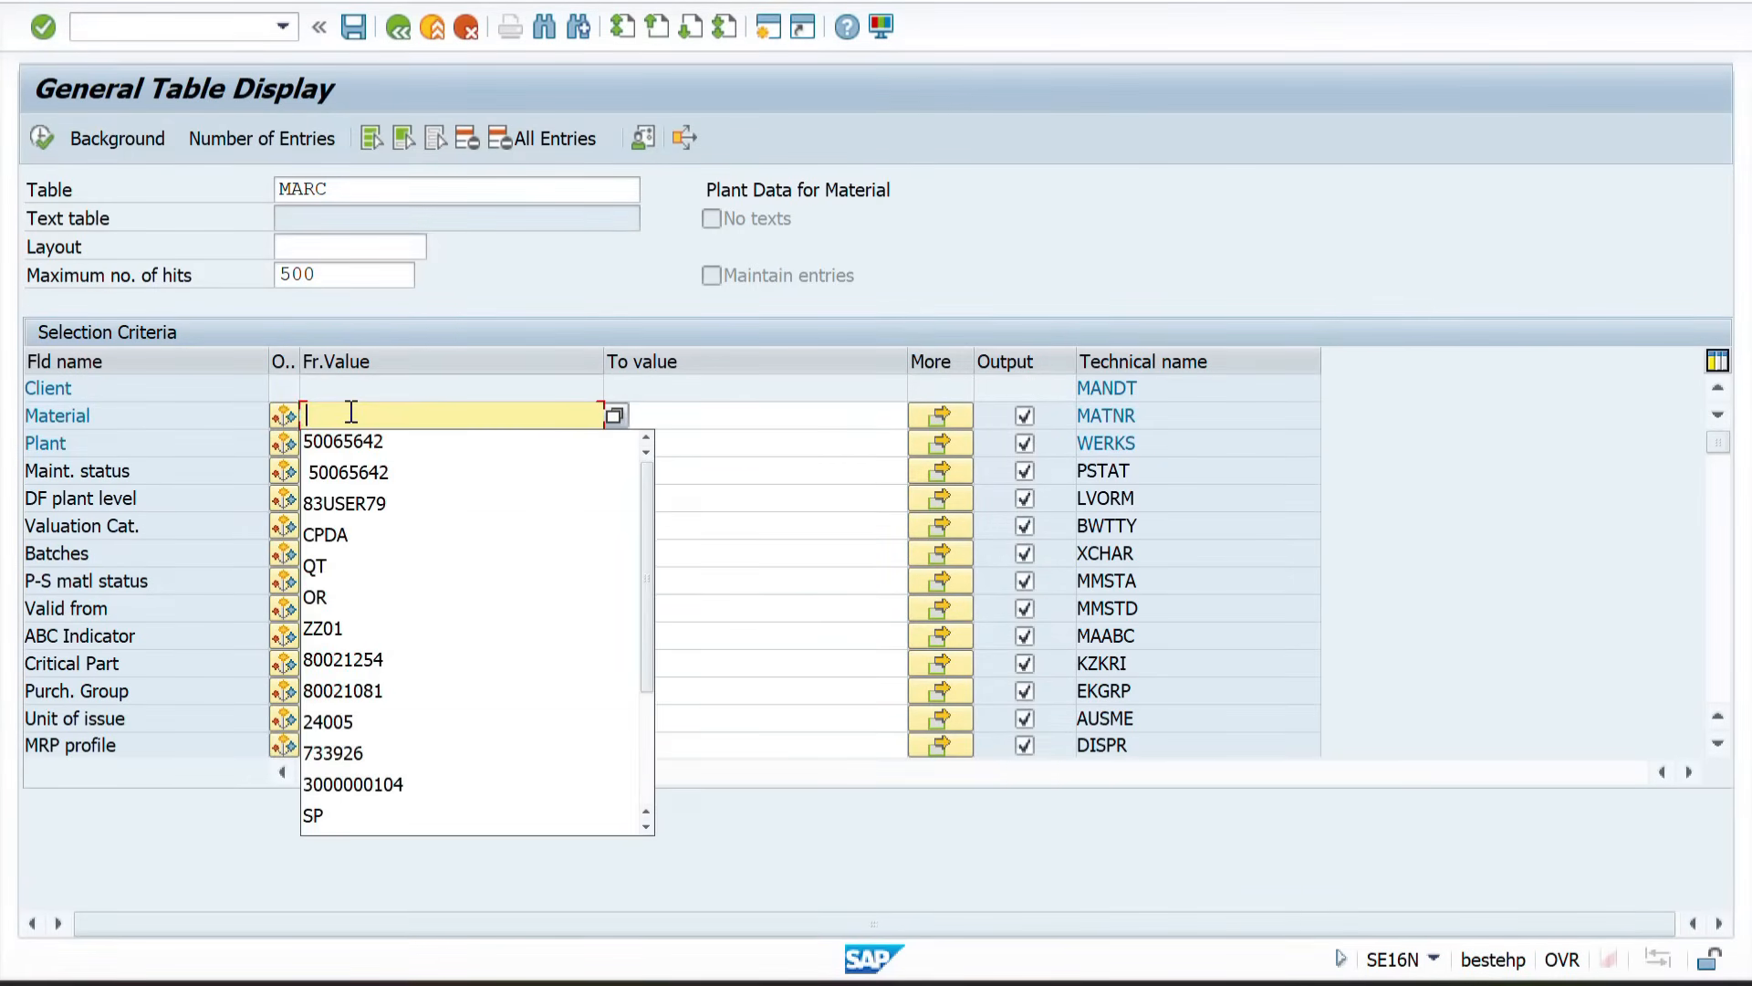
key("Return")
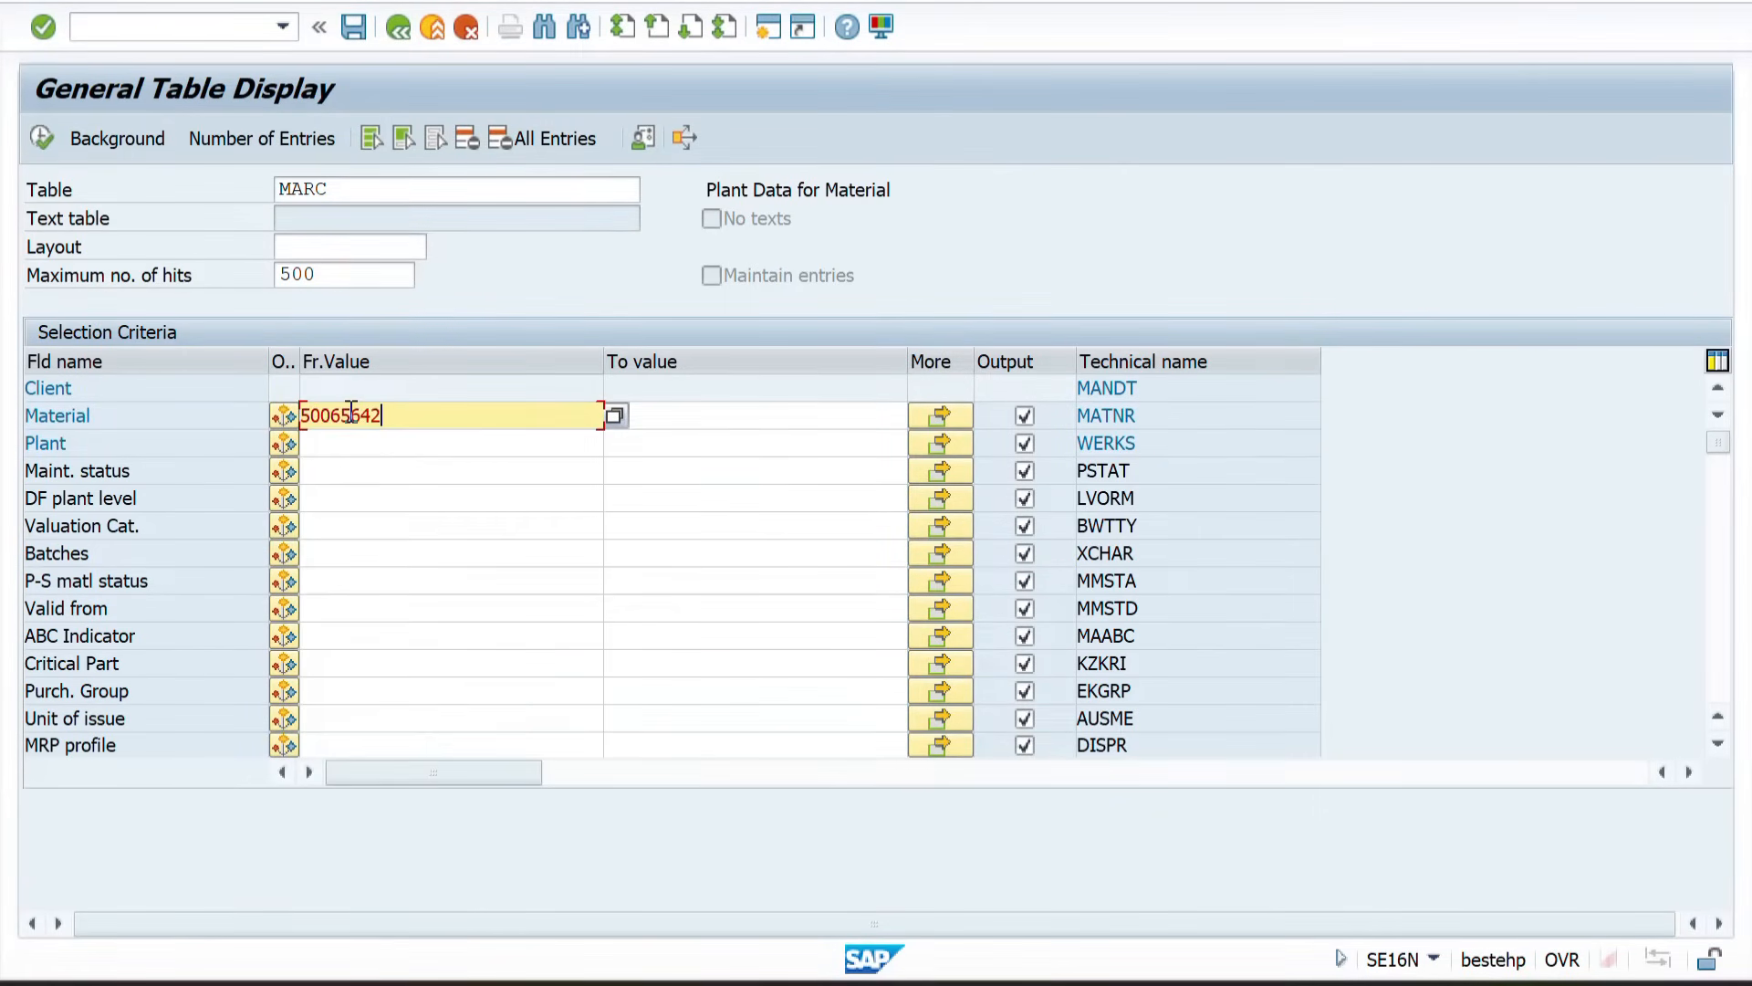
left_click(40, 135)
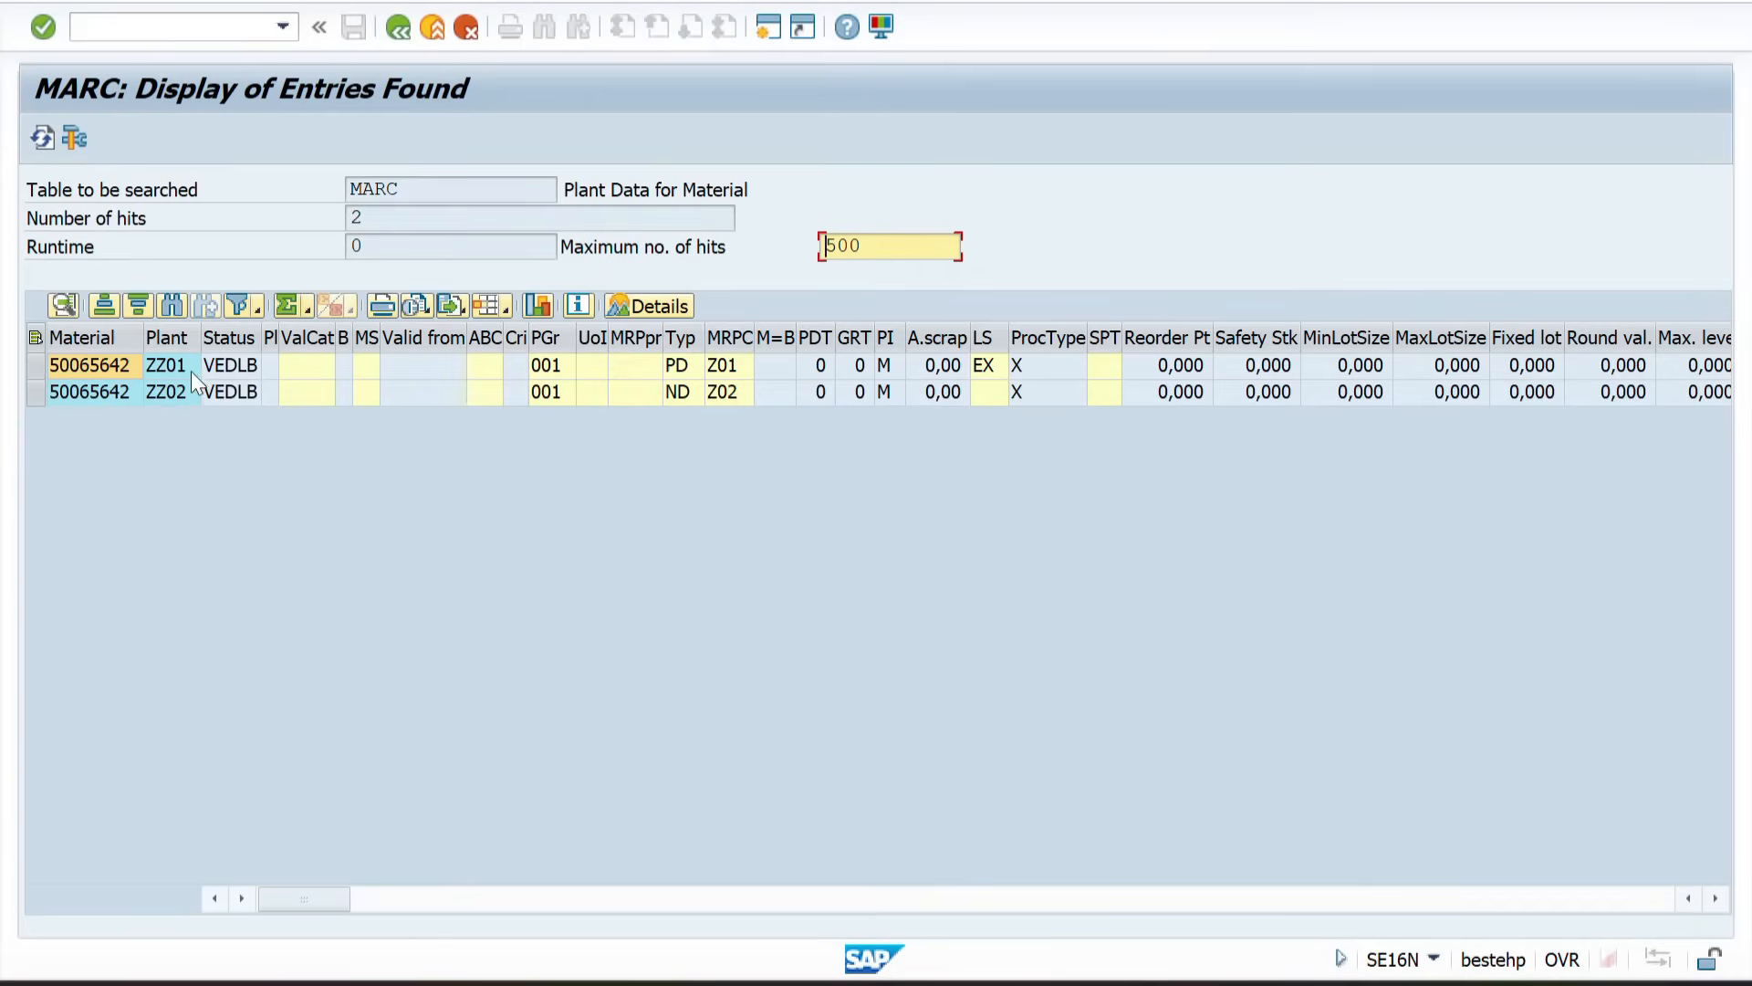
Step: Widen the Plant column in the results to check the material's plants, then go back
left_click(170, 343)
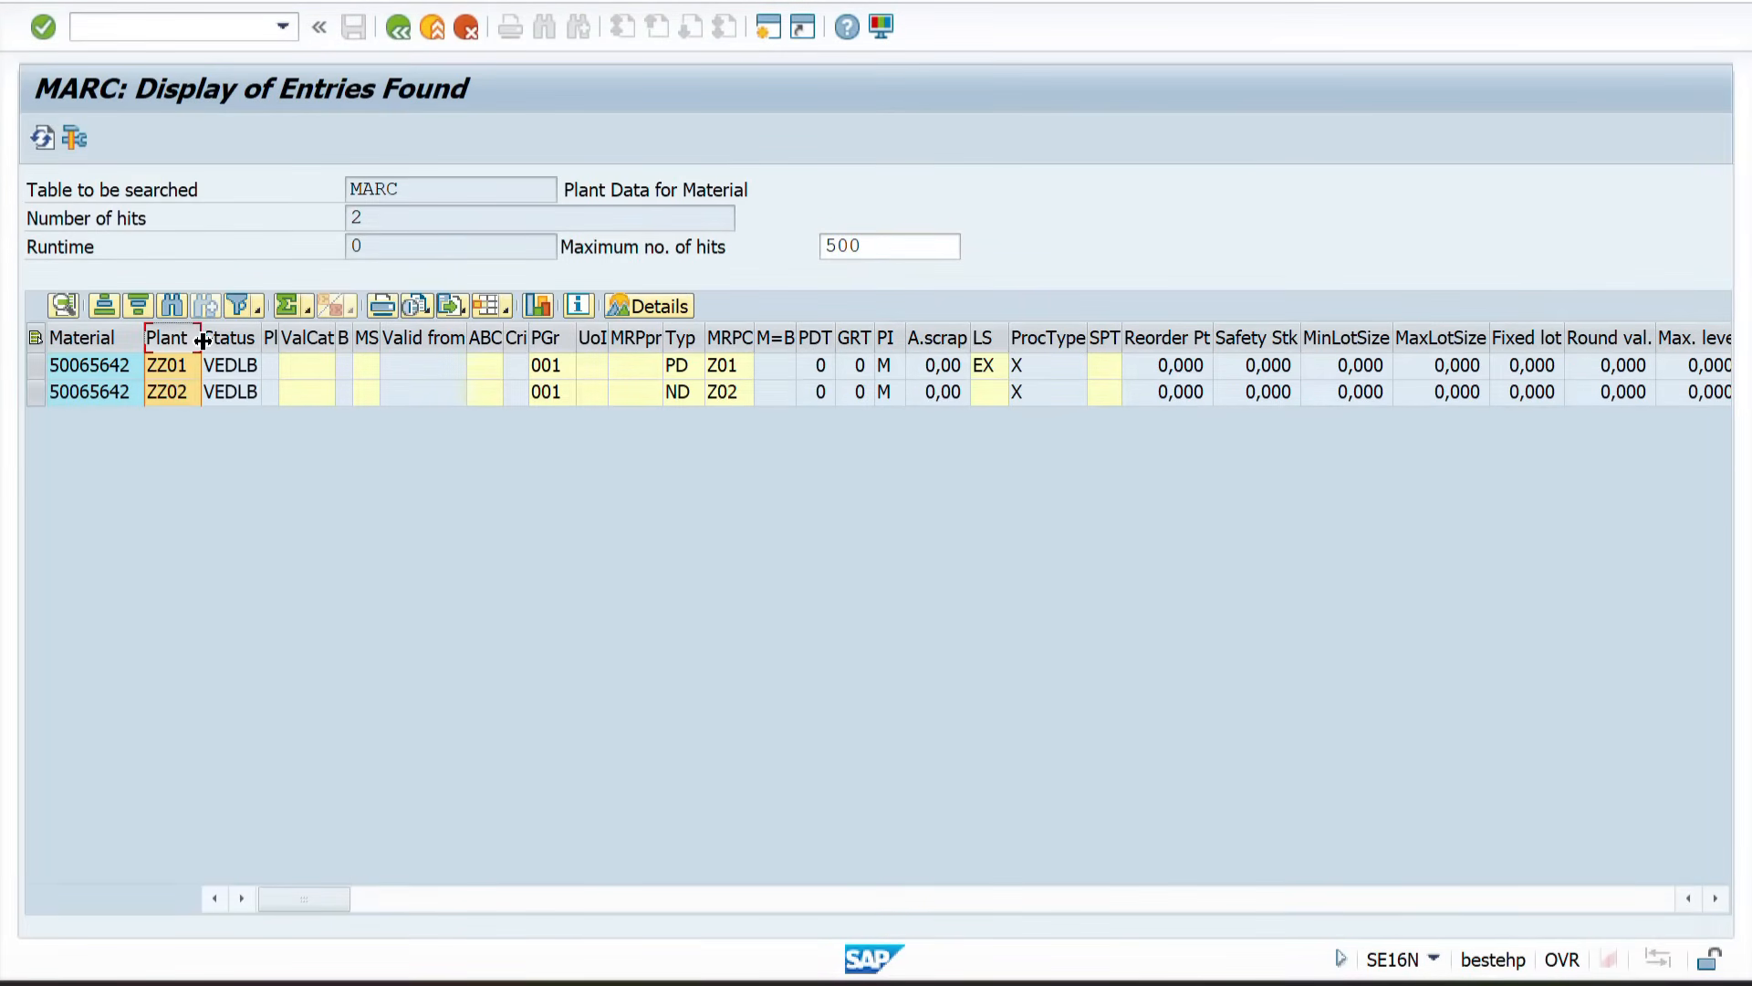
left_click_drag(200, 343, 236, 347)
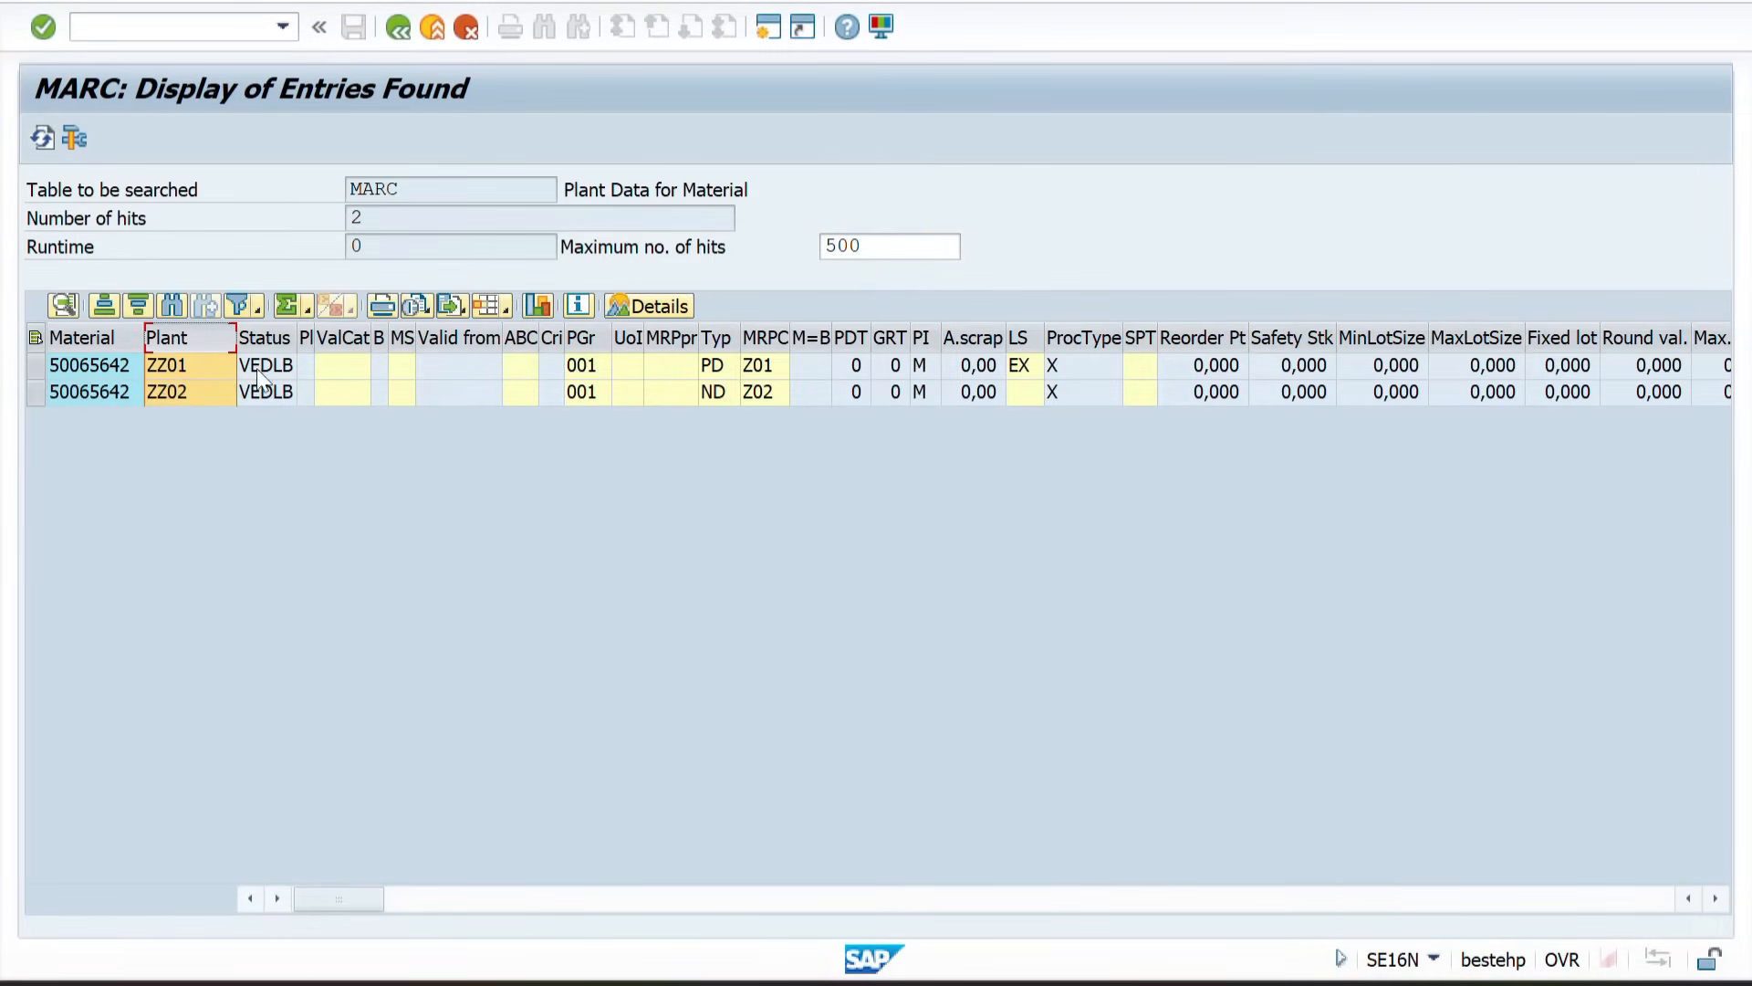
left_click(396, 25)
Step: Enter bold plant codes ZZ02 in J29 and ZZ01 in J30 beside the shipping data substeps
key("alt+Tab")
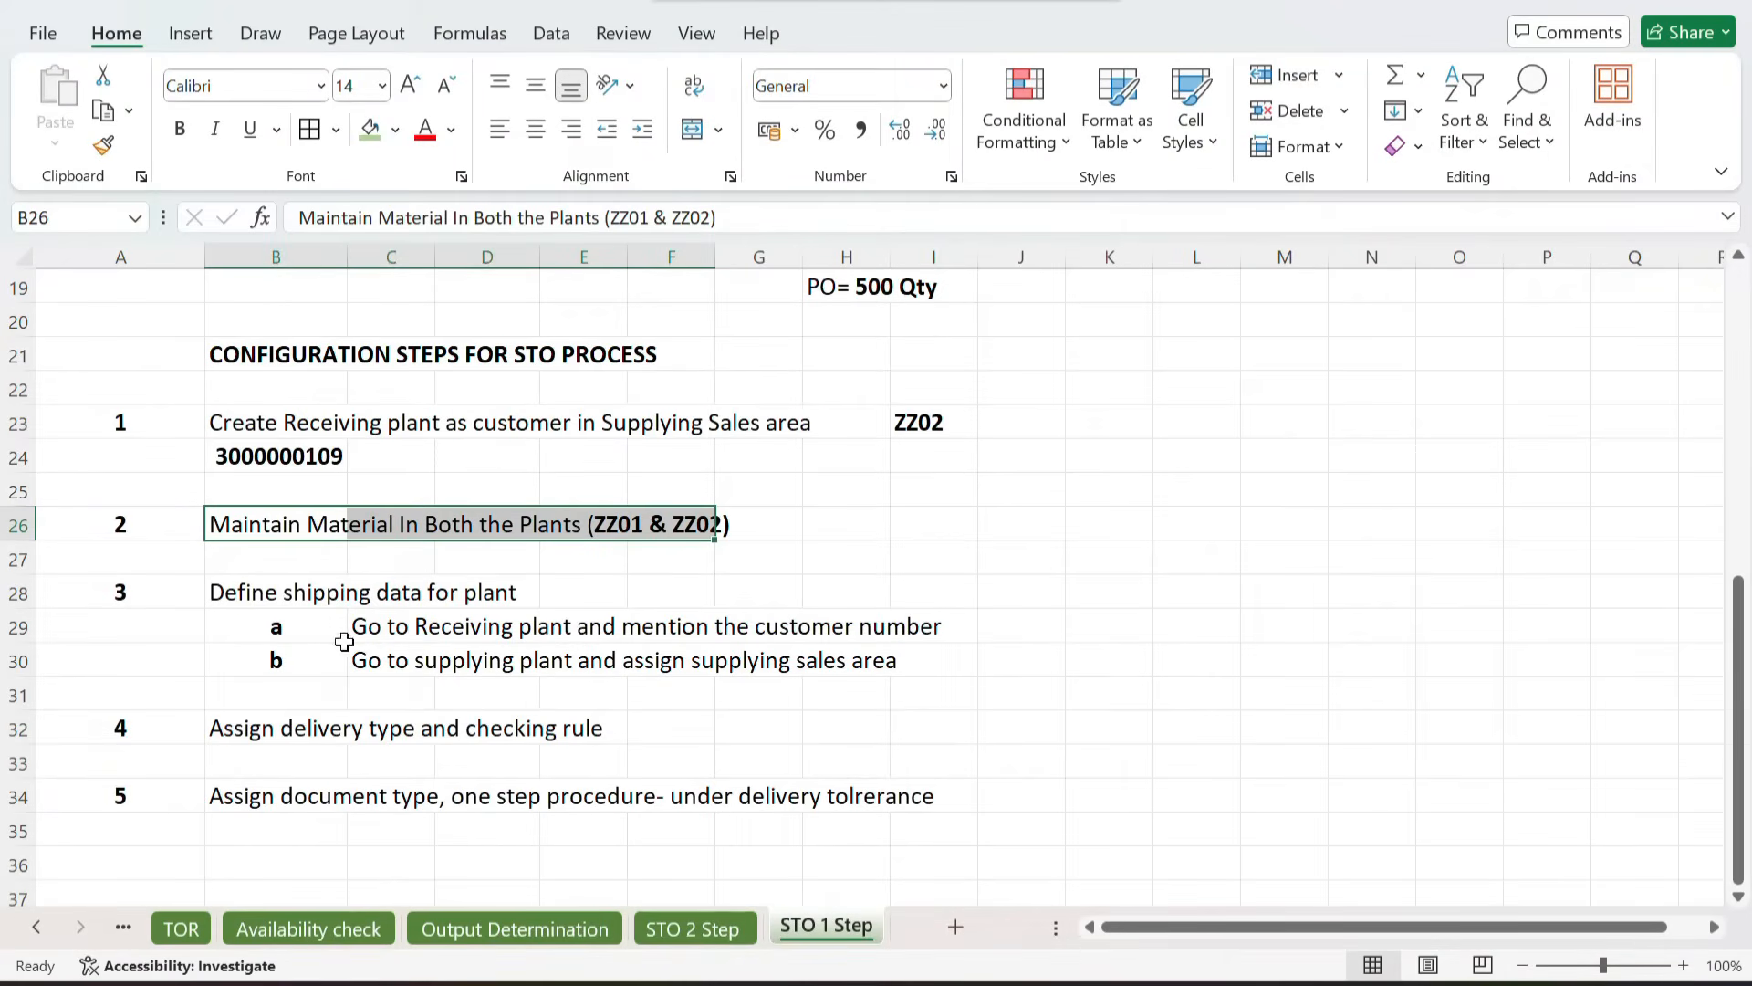
left_click_drag(264, 596, 571, 597)
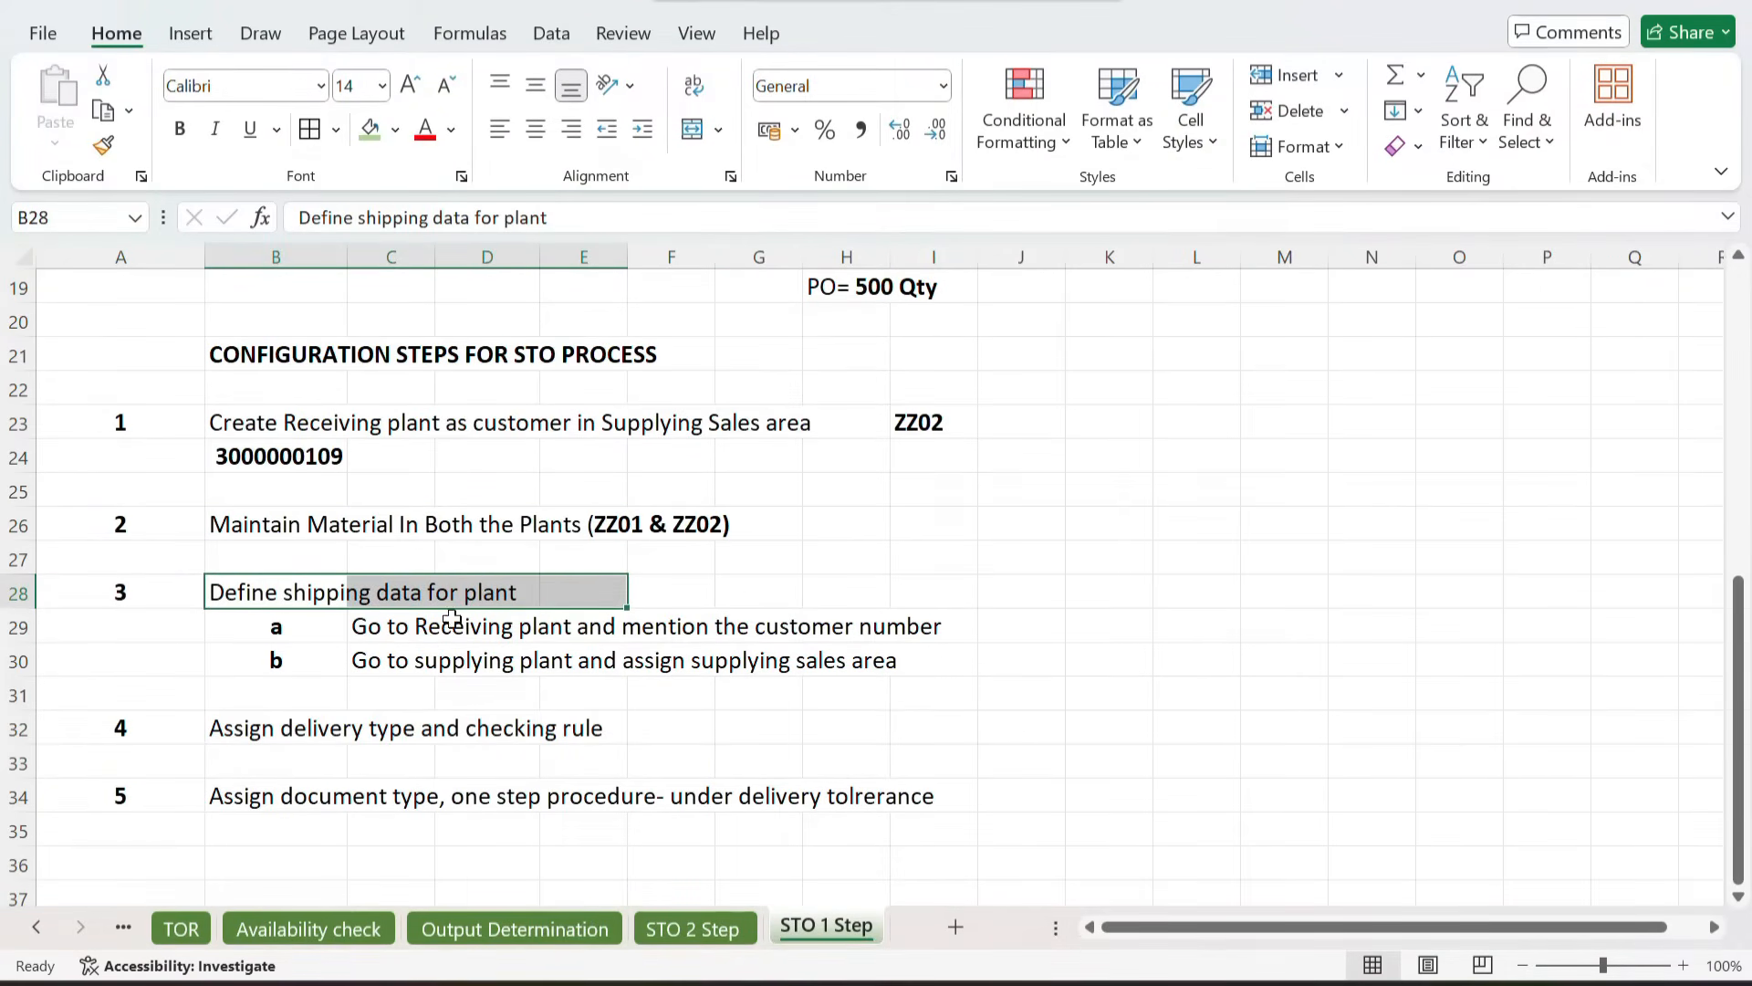
left_click(370, 632)
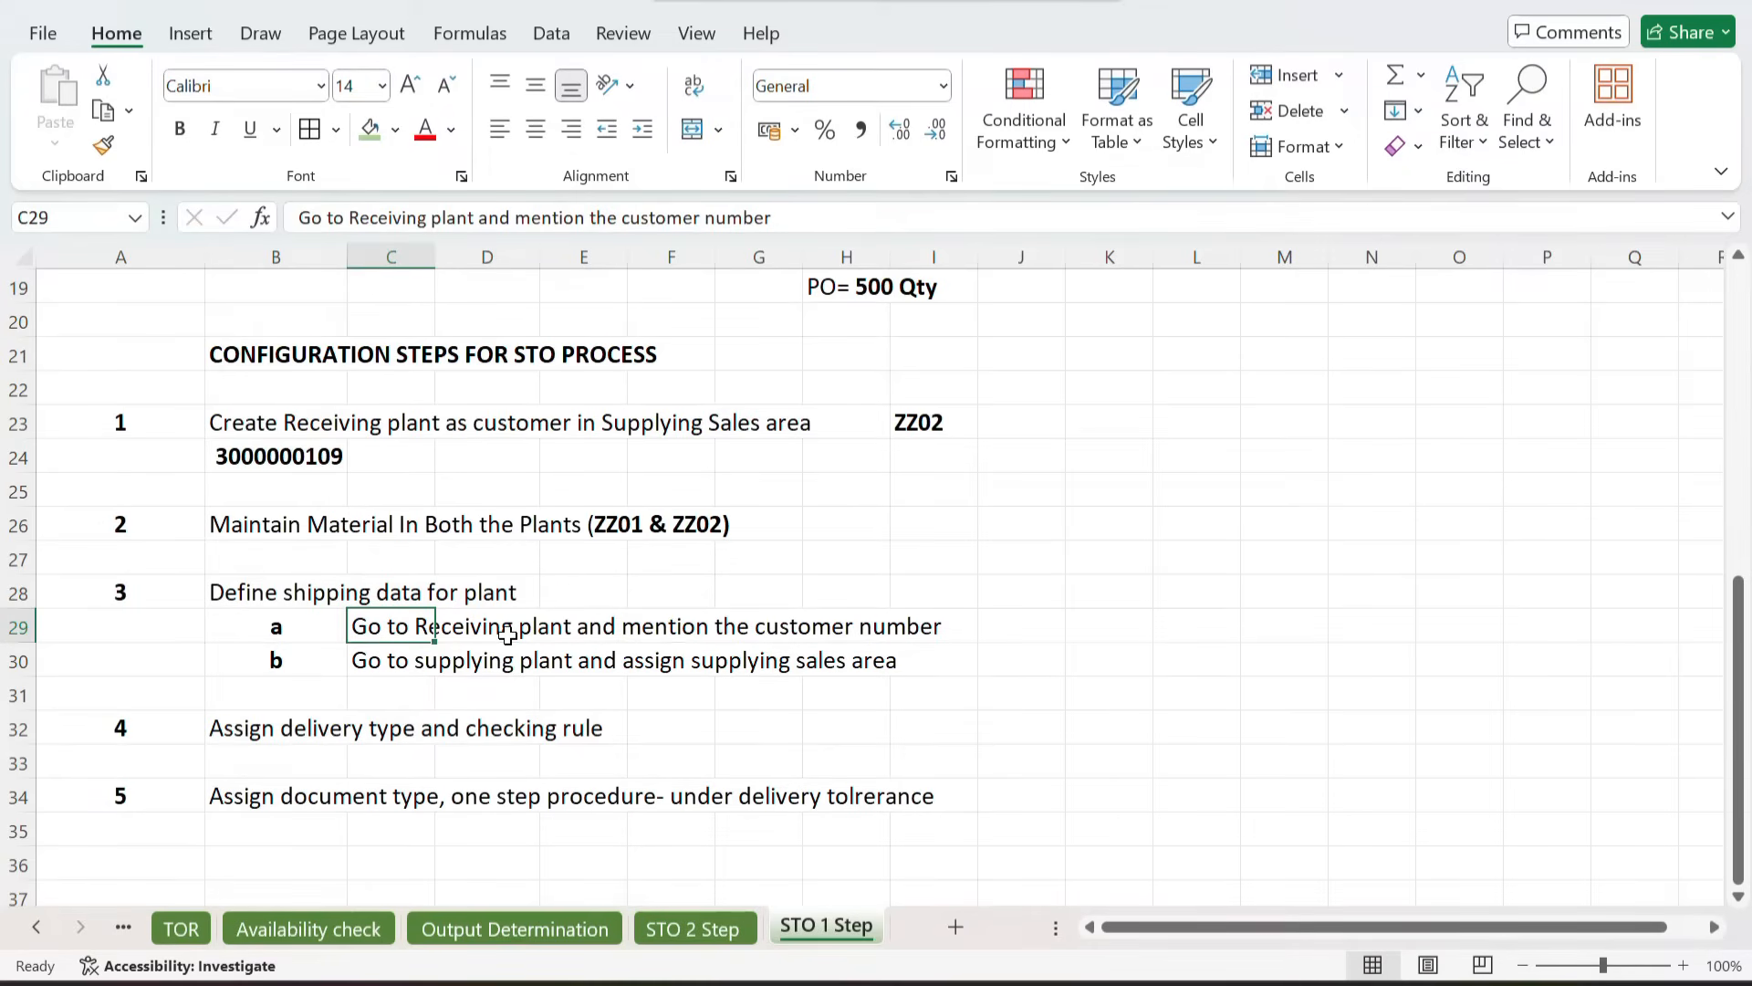
left_click(896, 624)
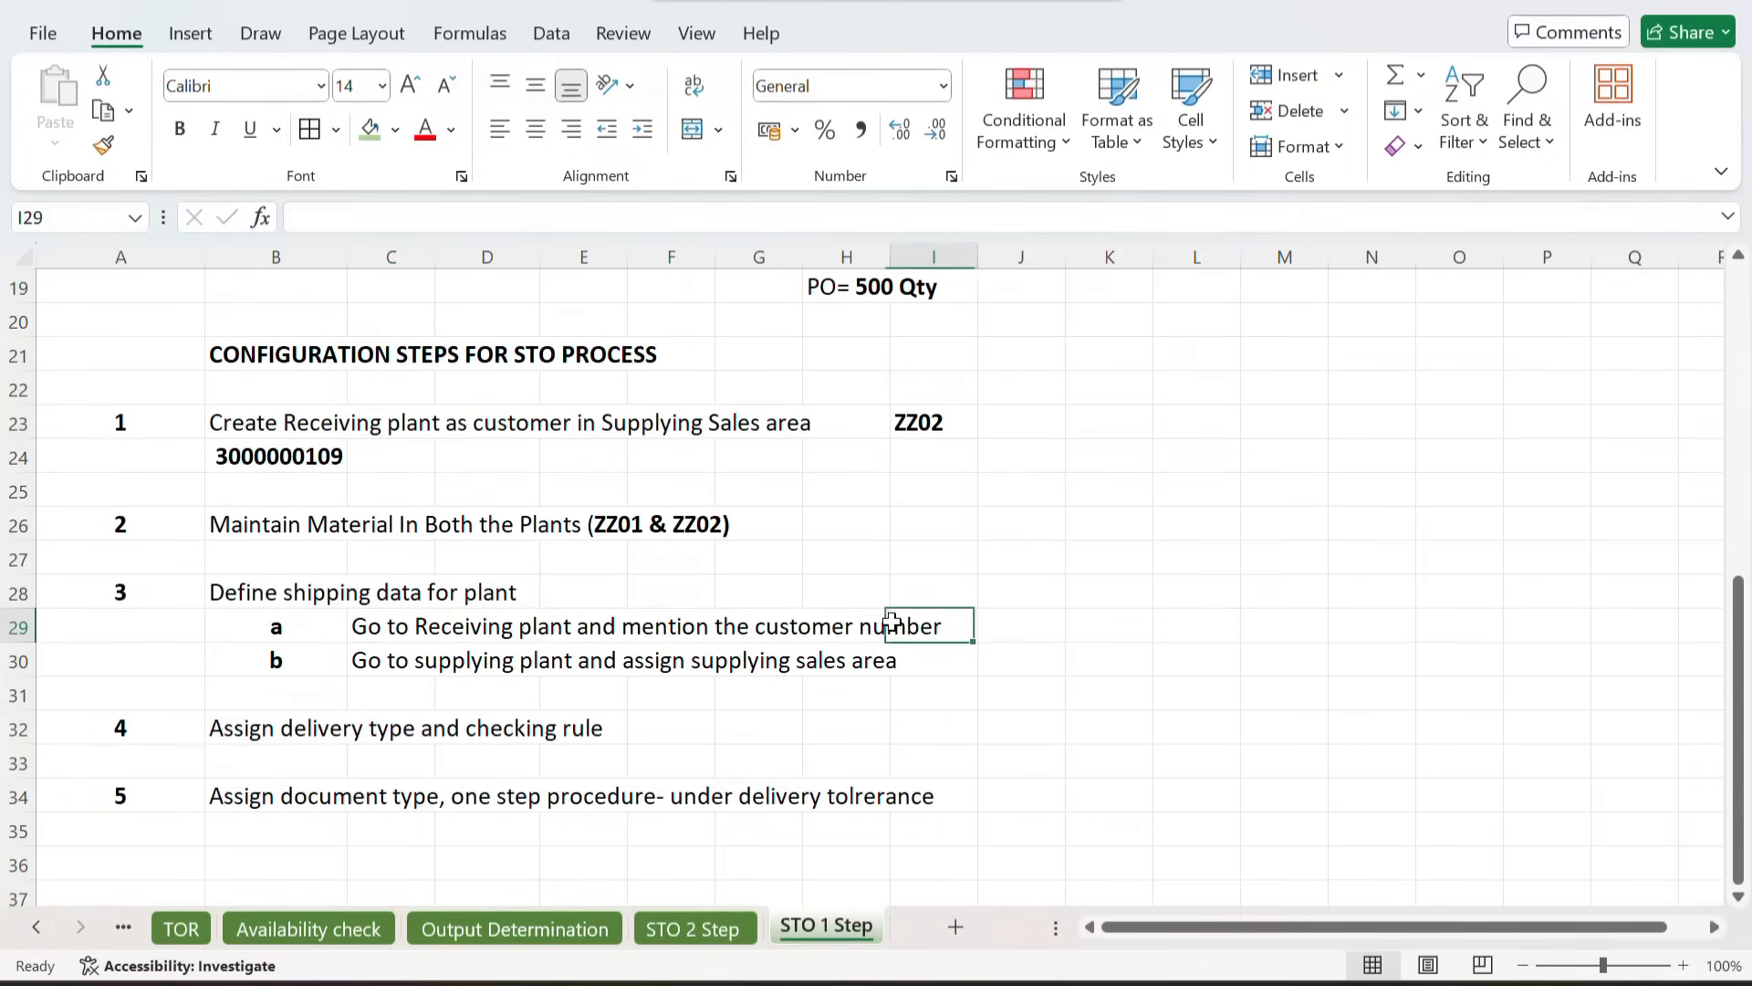
left_click(1003, 620)
key("ctrl+b")
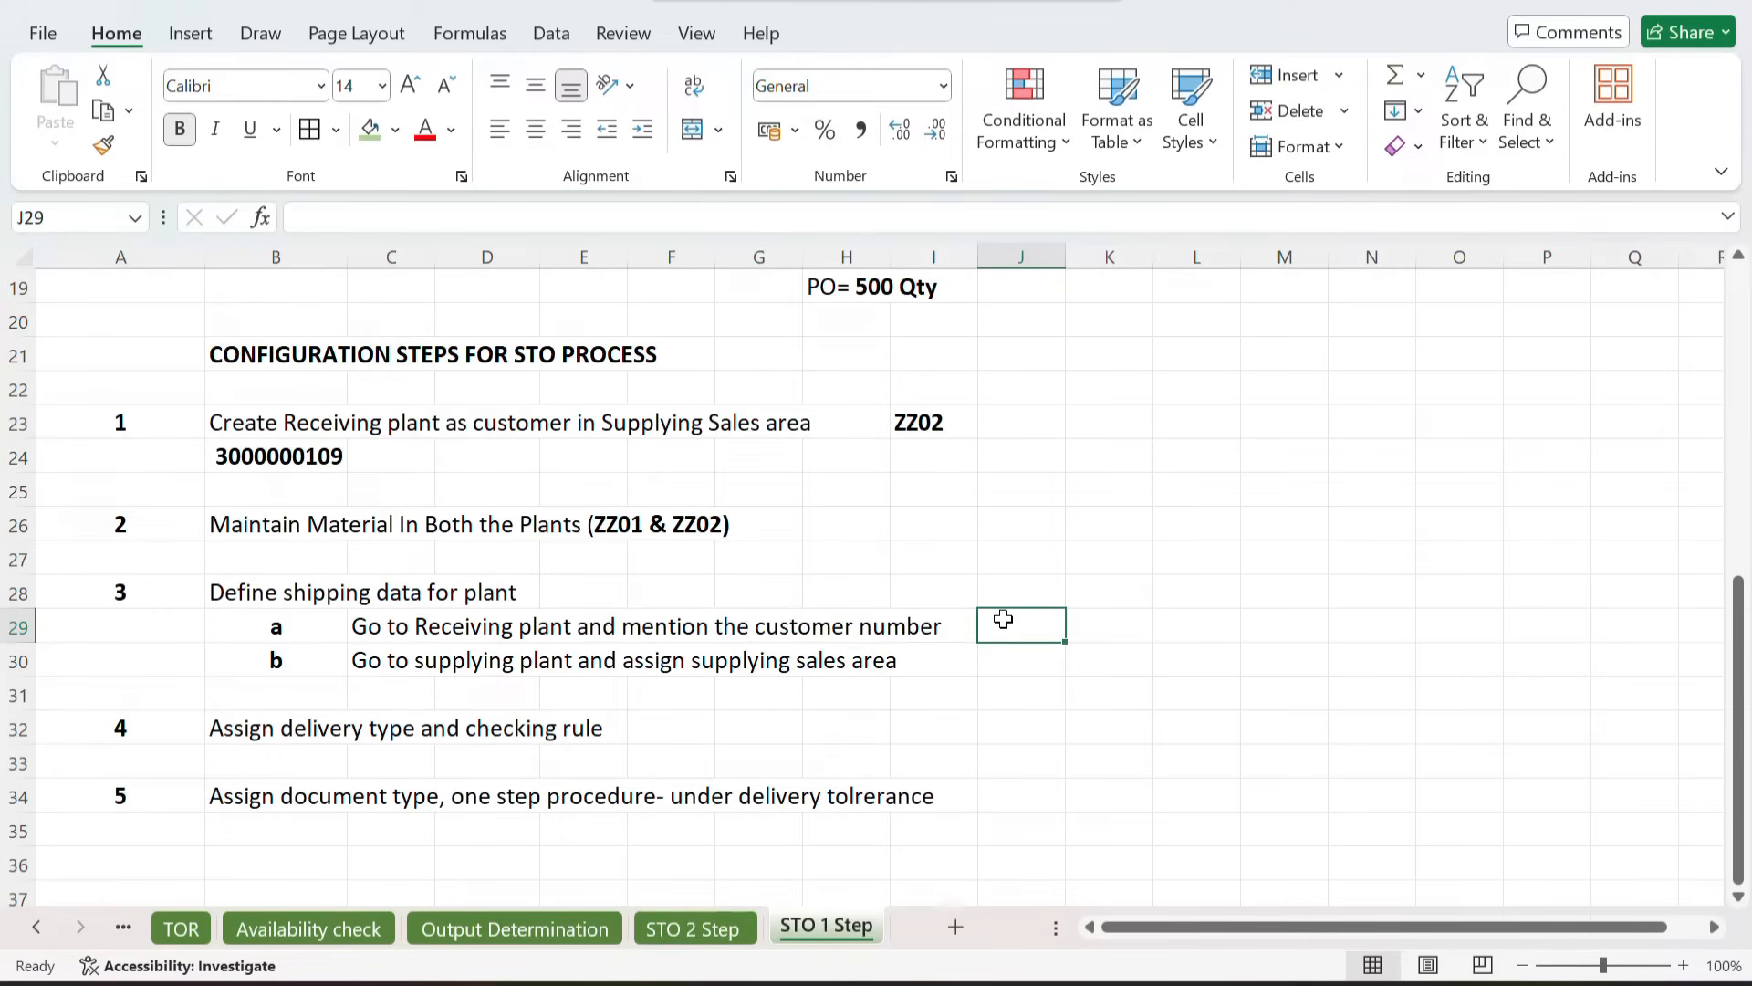
type("ZZ02")
key("Return")
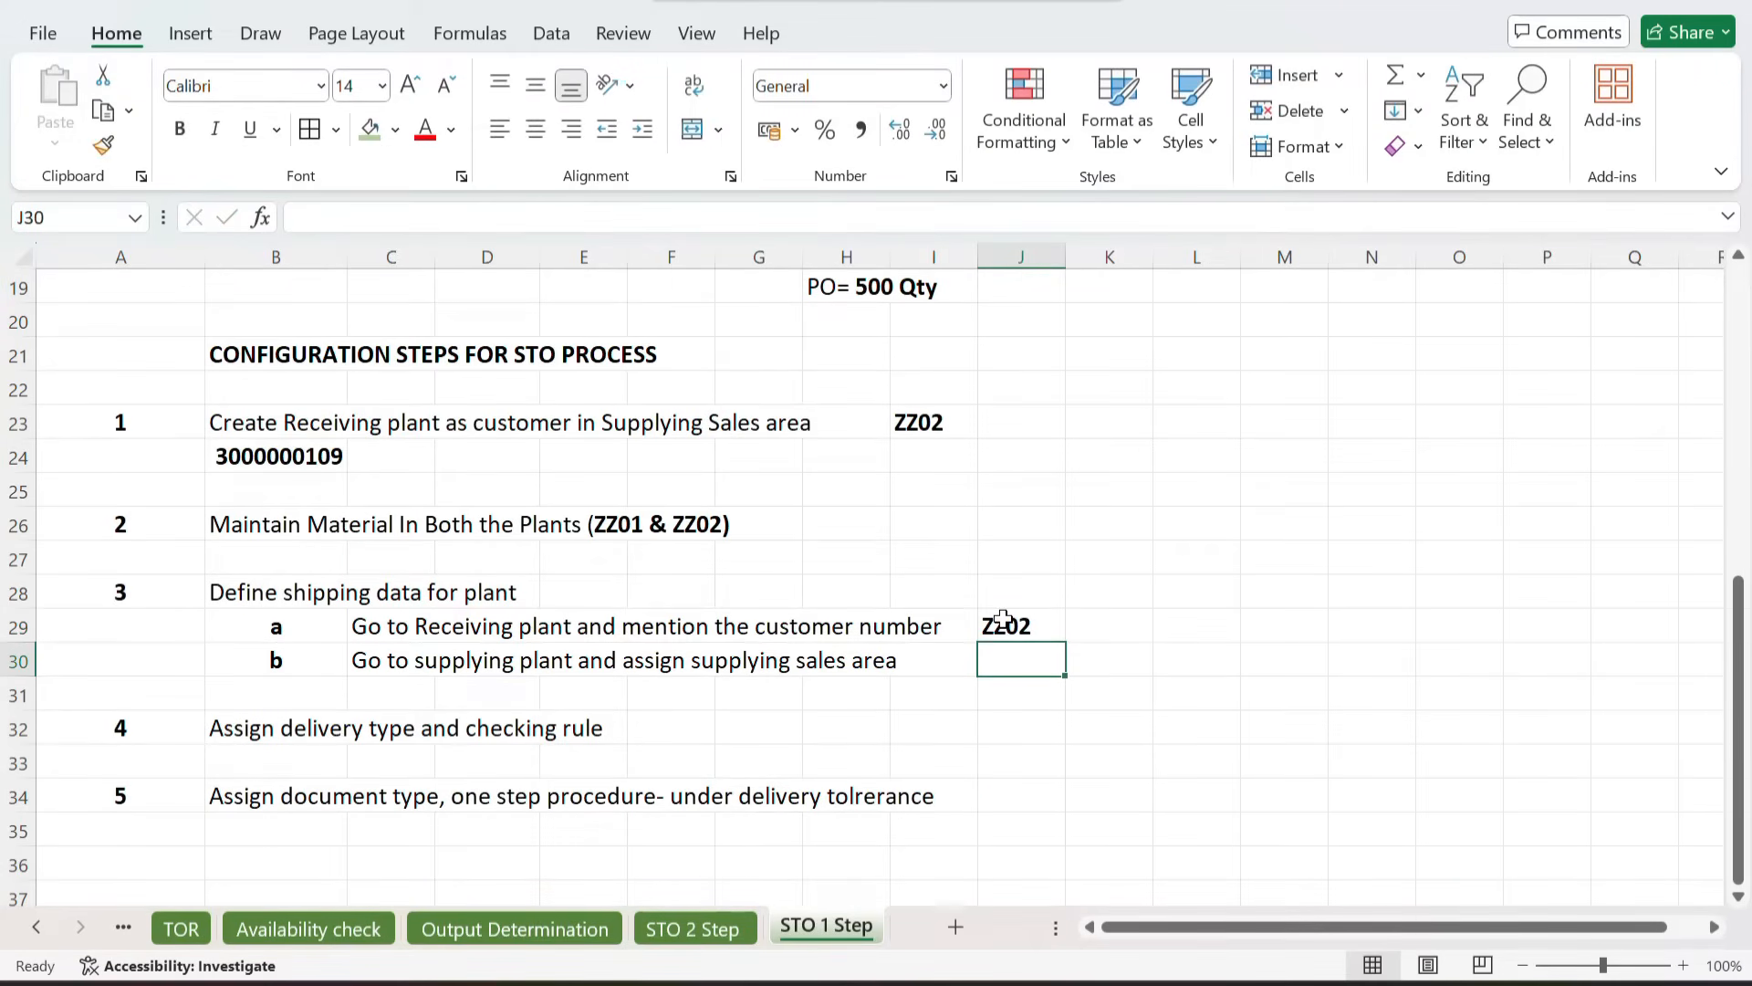
key("ctrl+b")
type("ZZ01")
key("Return")
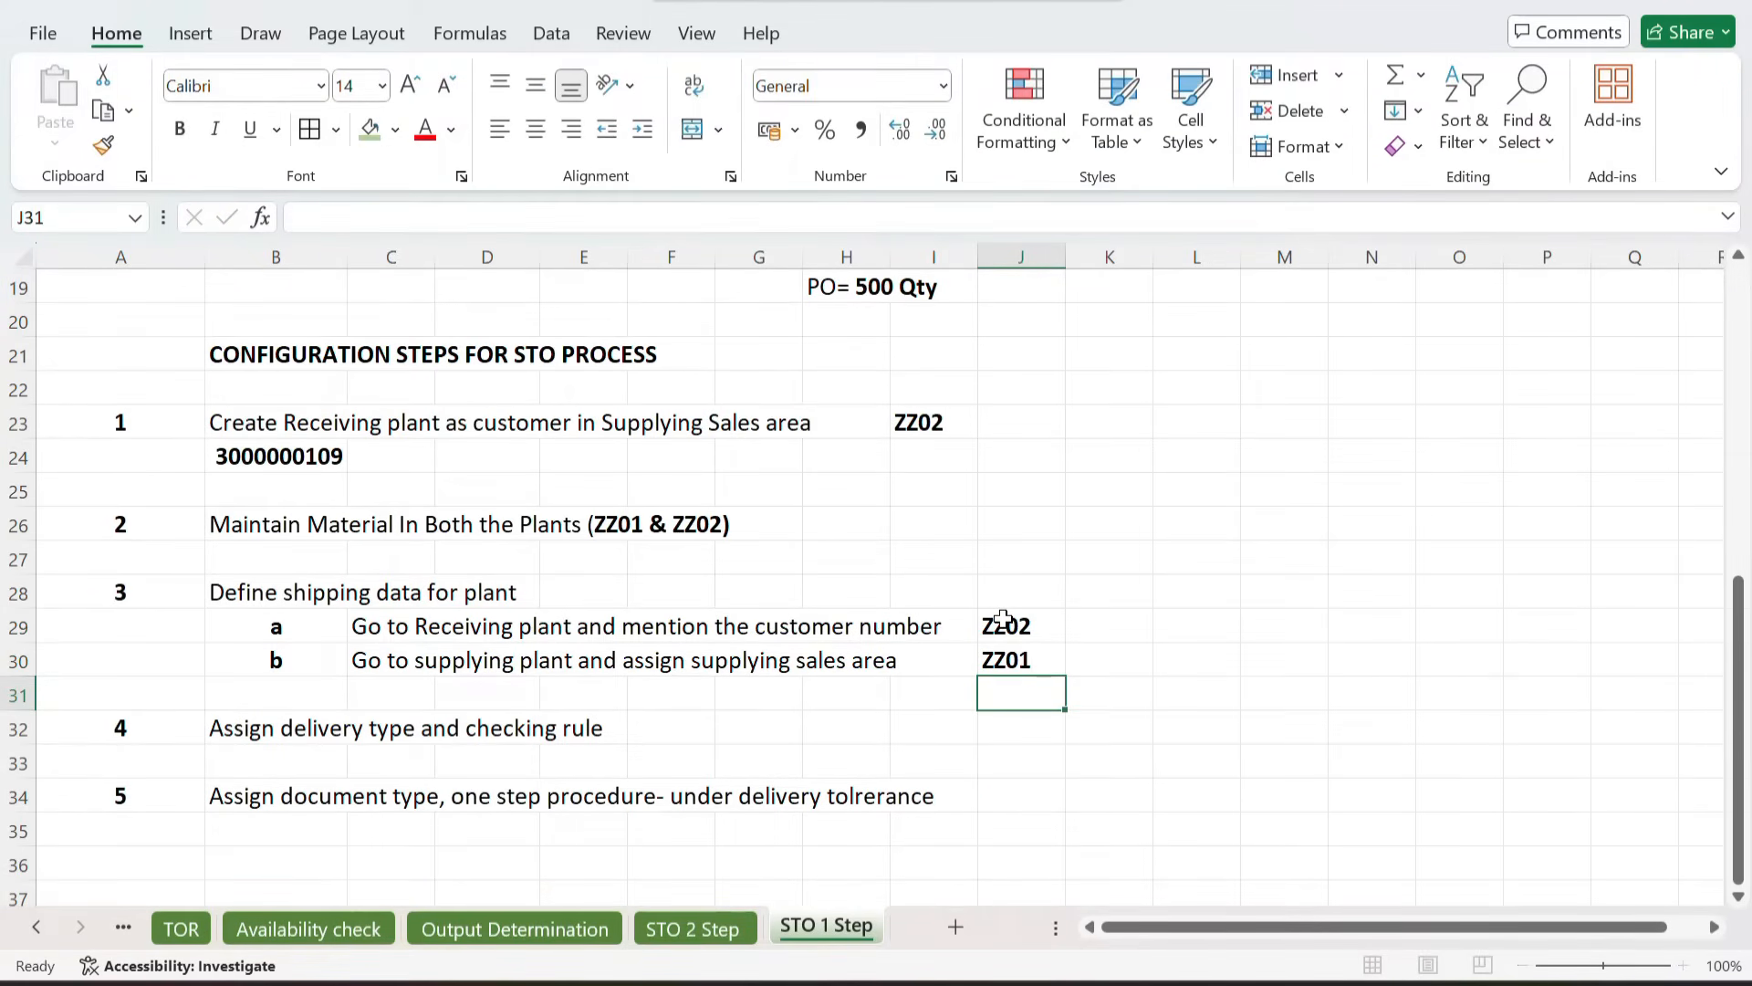
Step: Switch to SAP and open the SAP Reference IMG through transaction SPRO
key("alt+Tab")
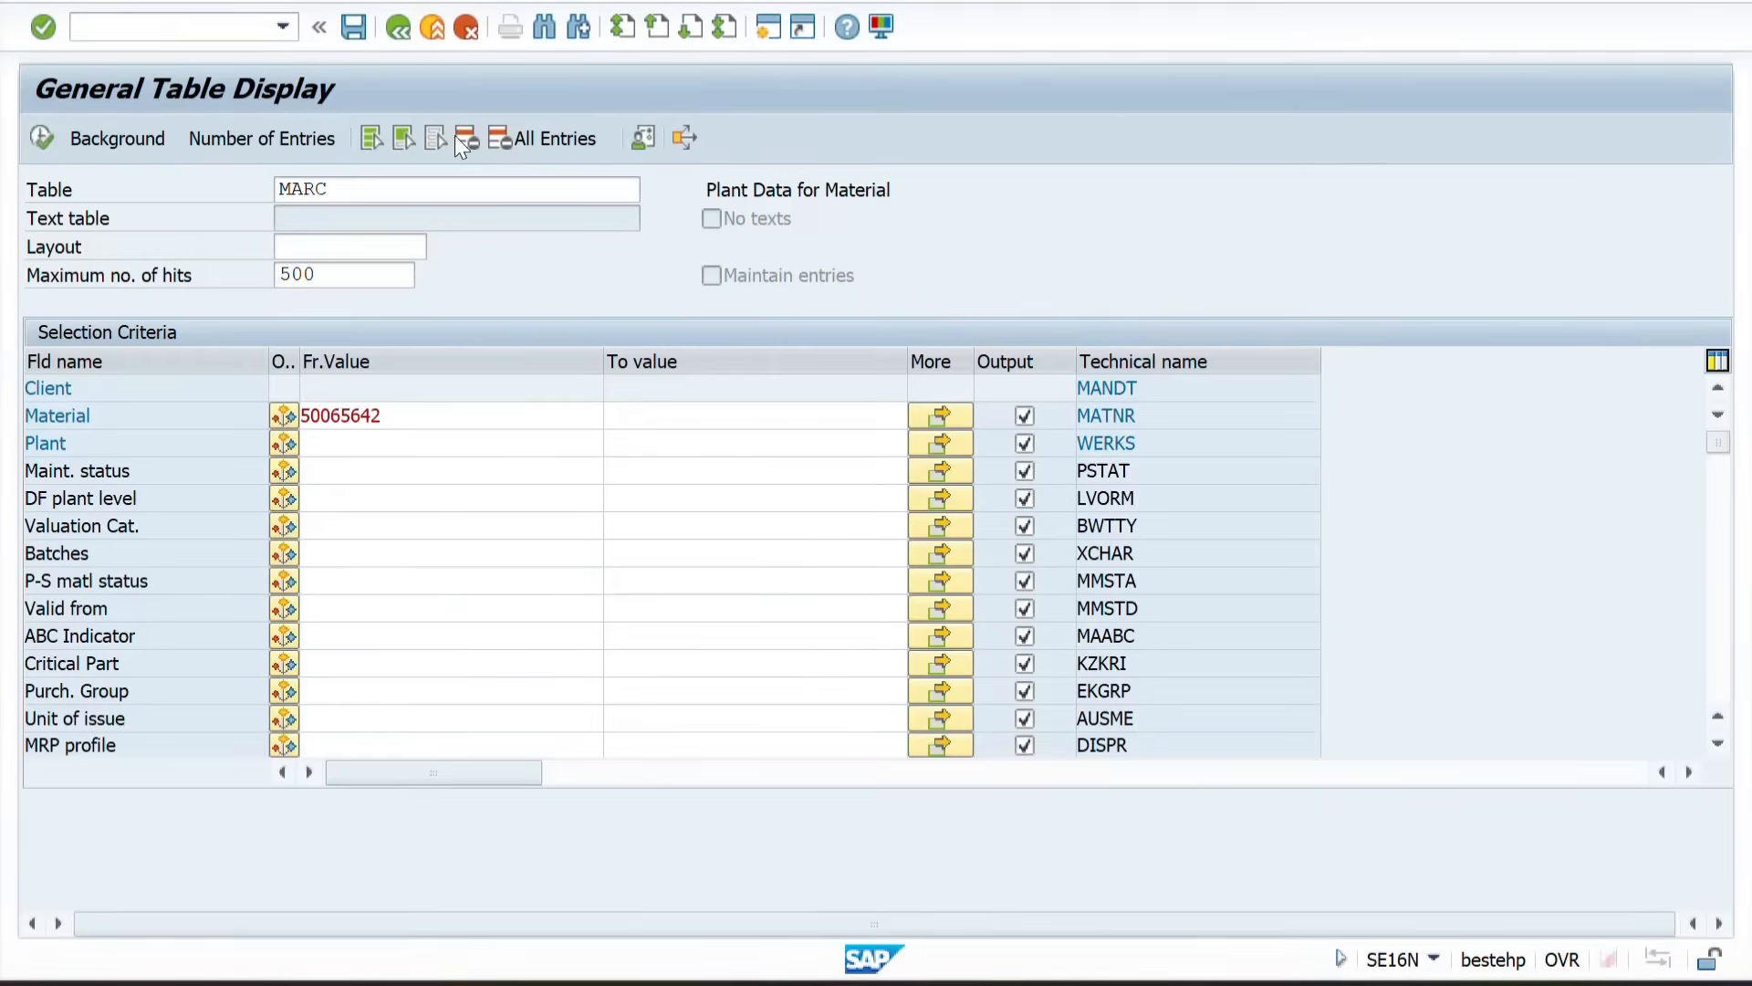
left_click(396, 22)
type("S")
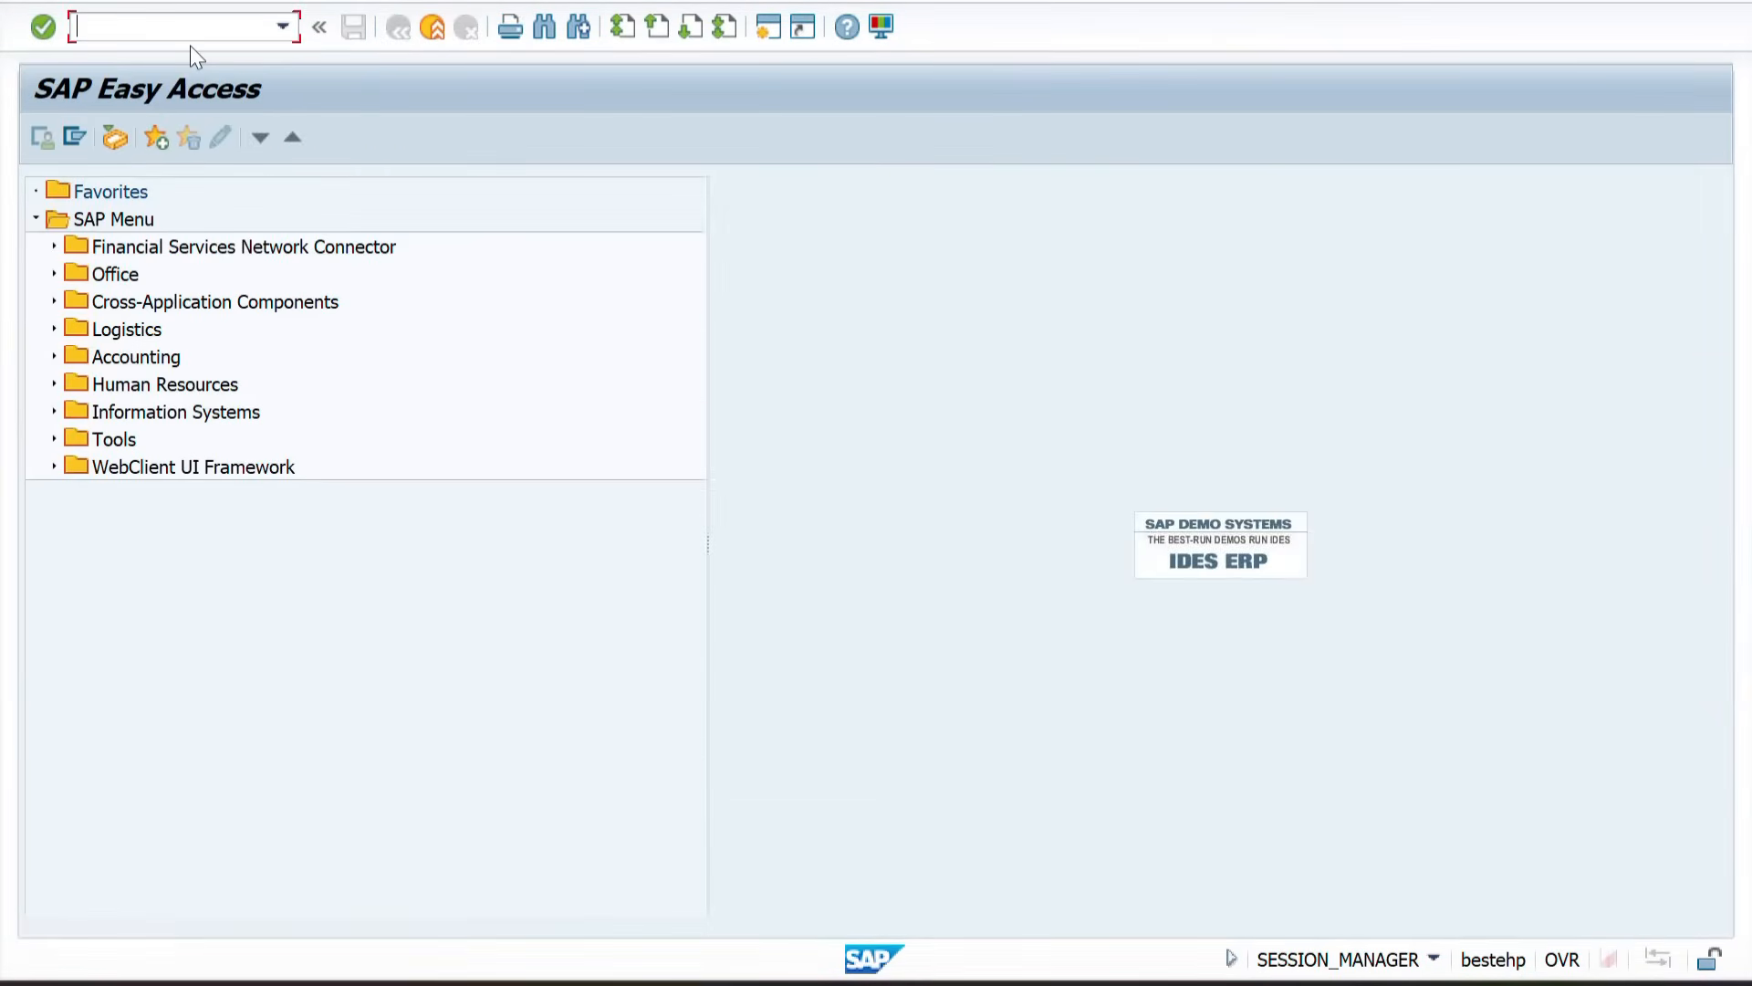
type("PRO")
key("Return")
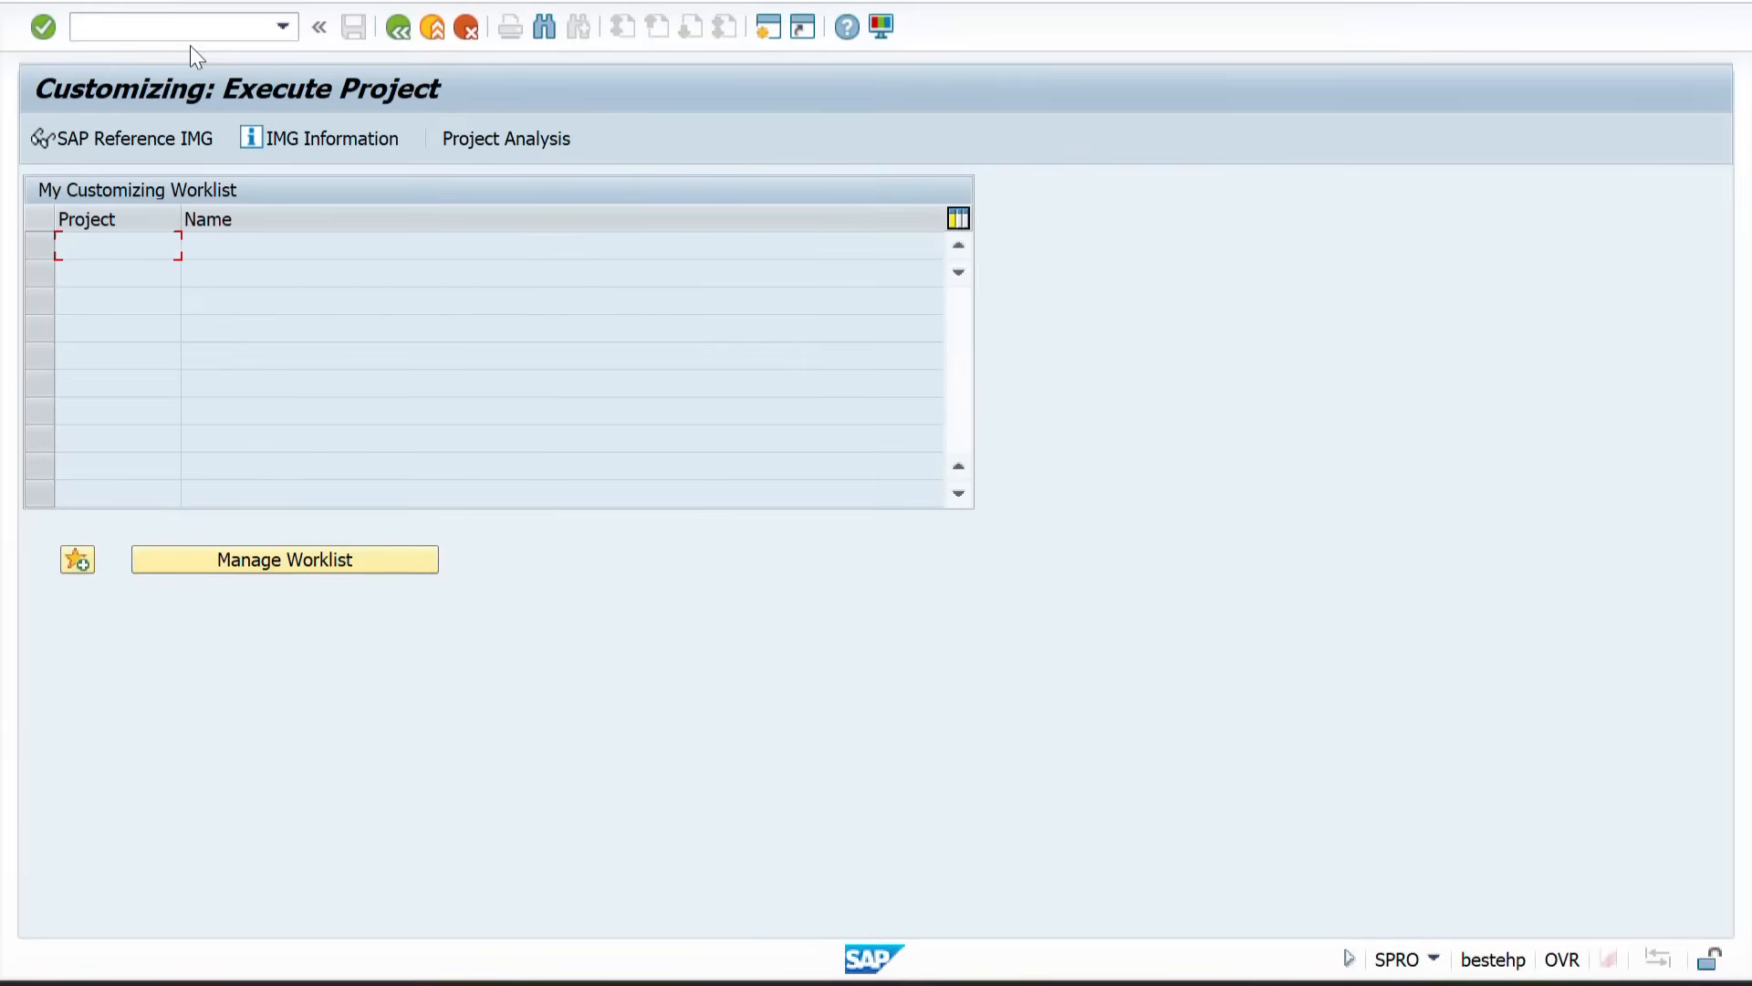
left_click(117, 142)
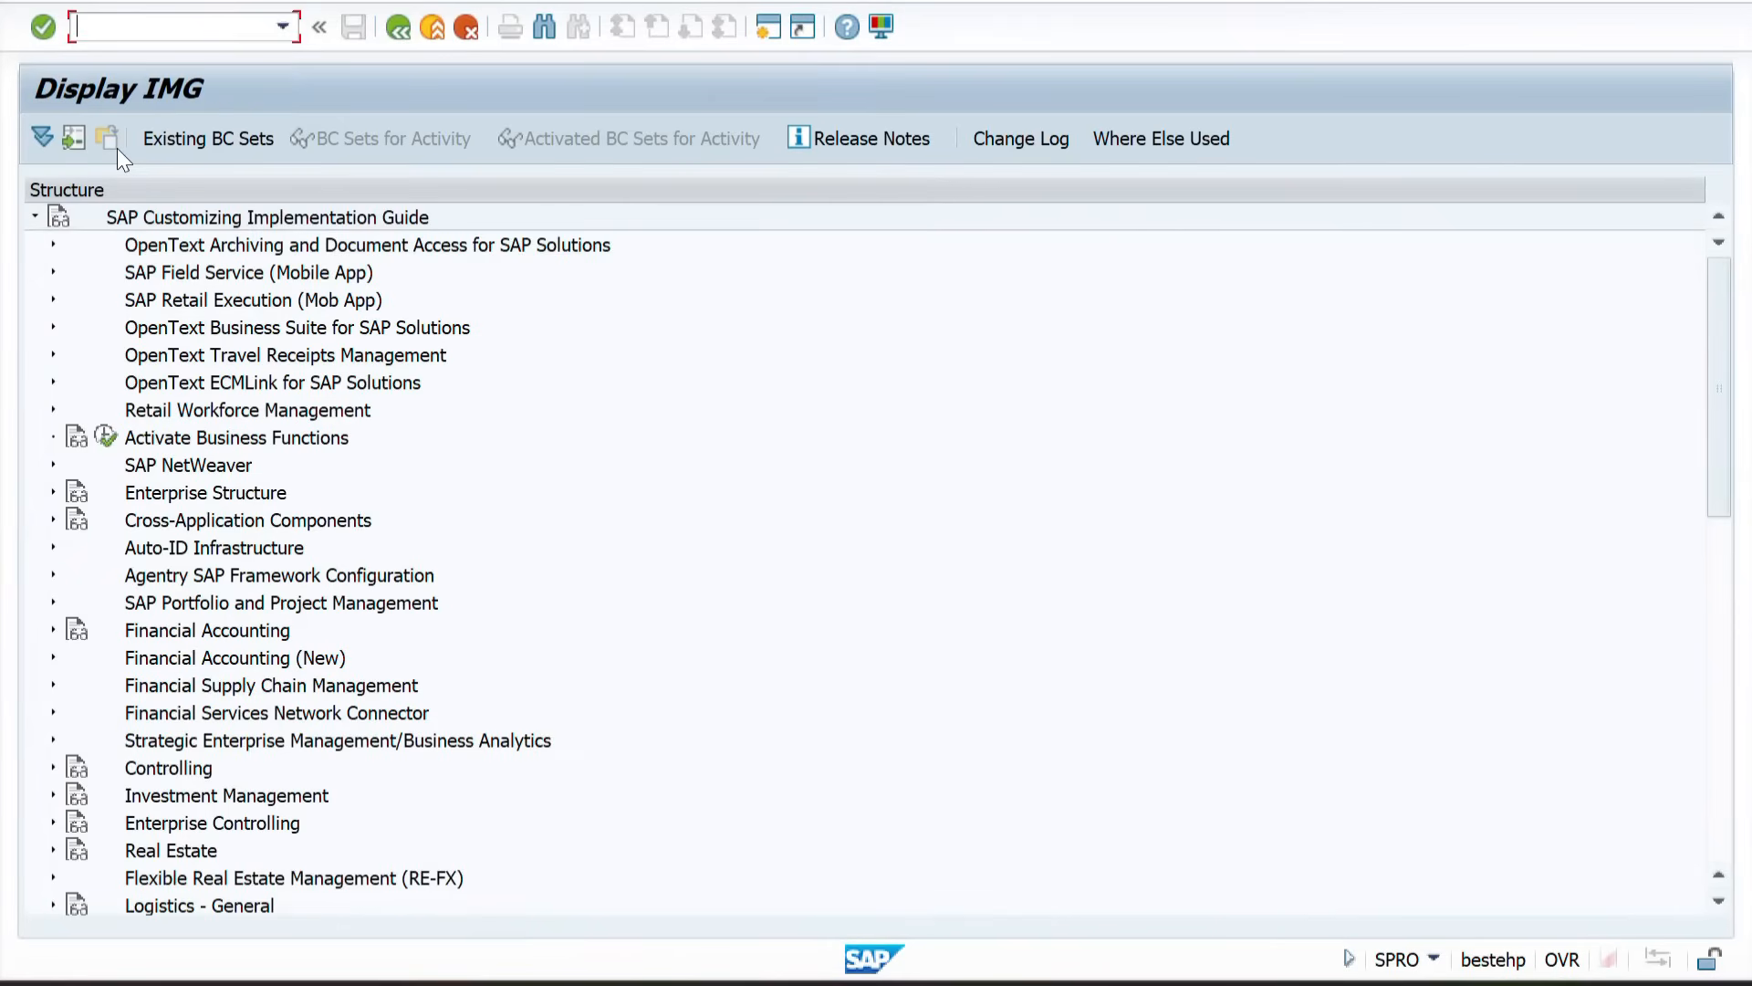
Step: Expand Materials Management and its Purchasing node in the IMG structure
scroll(135, 617, "down", 4)
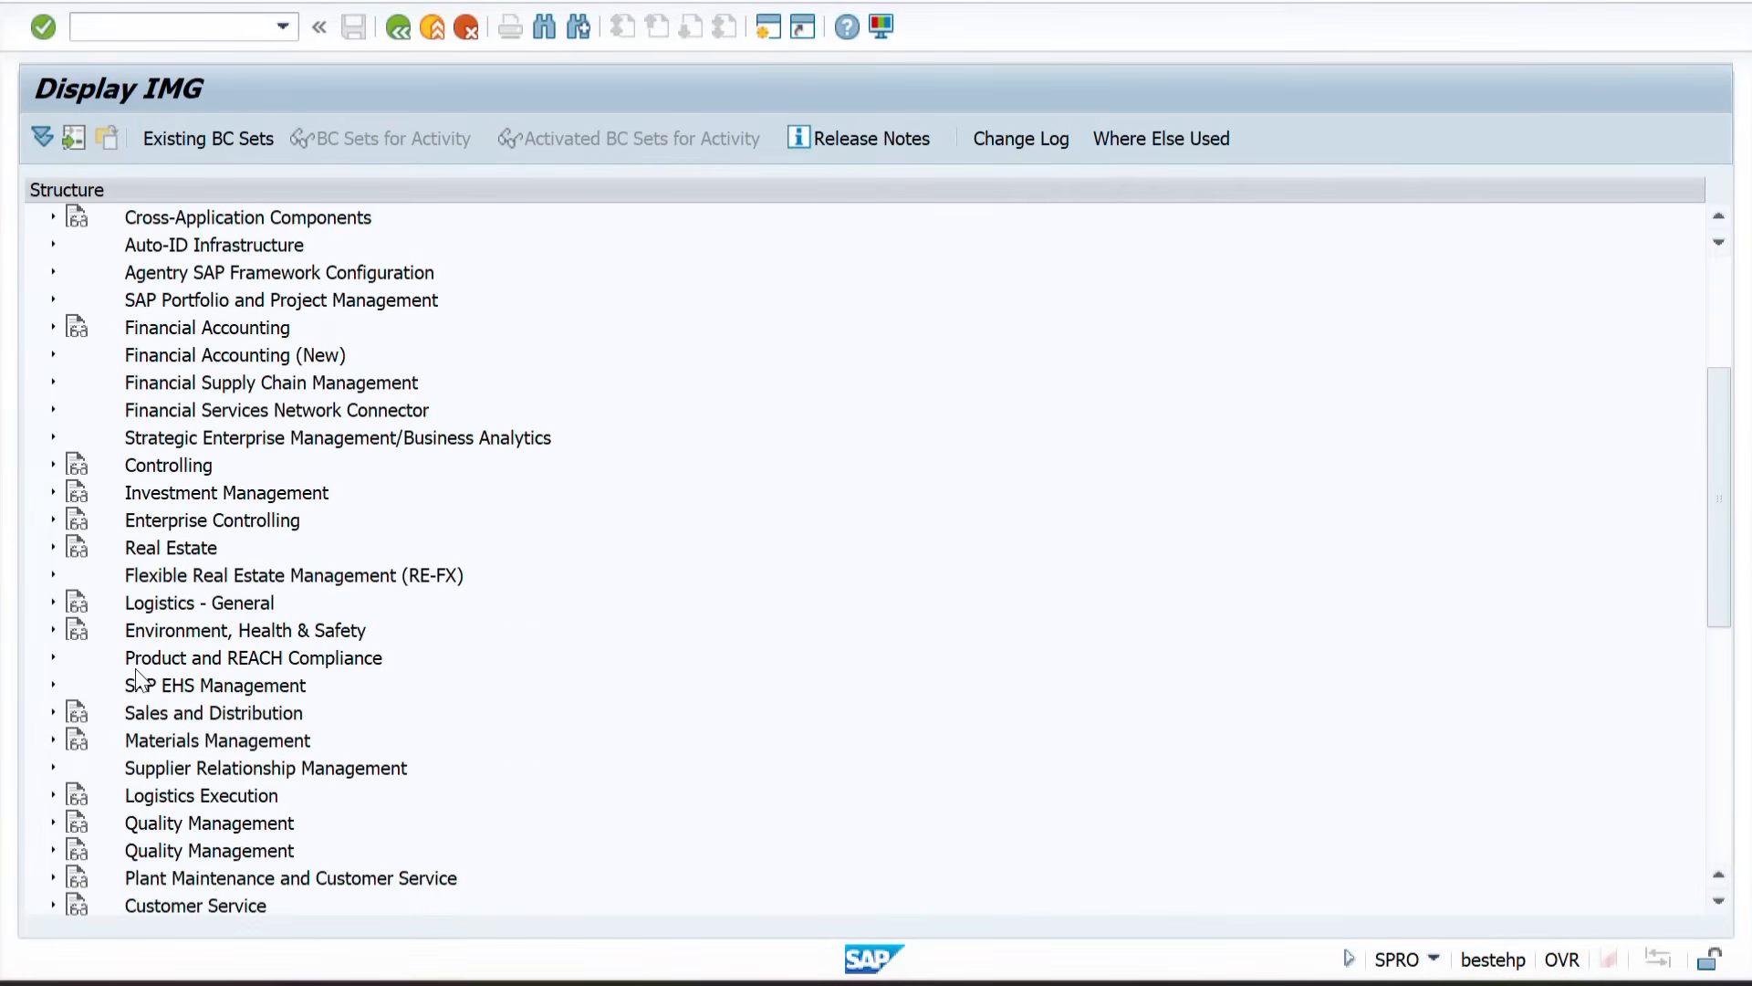
left_click(179, 749)
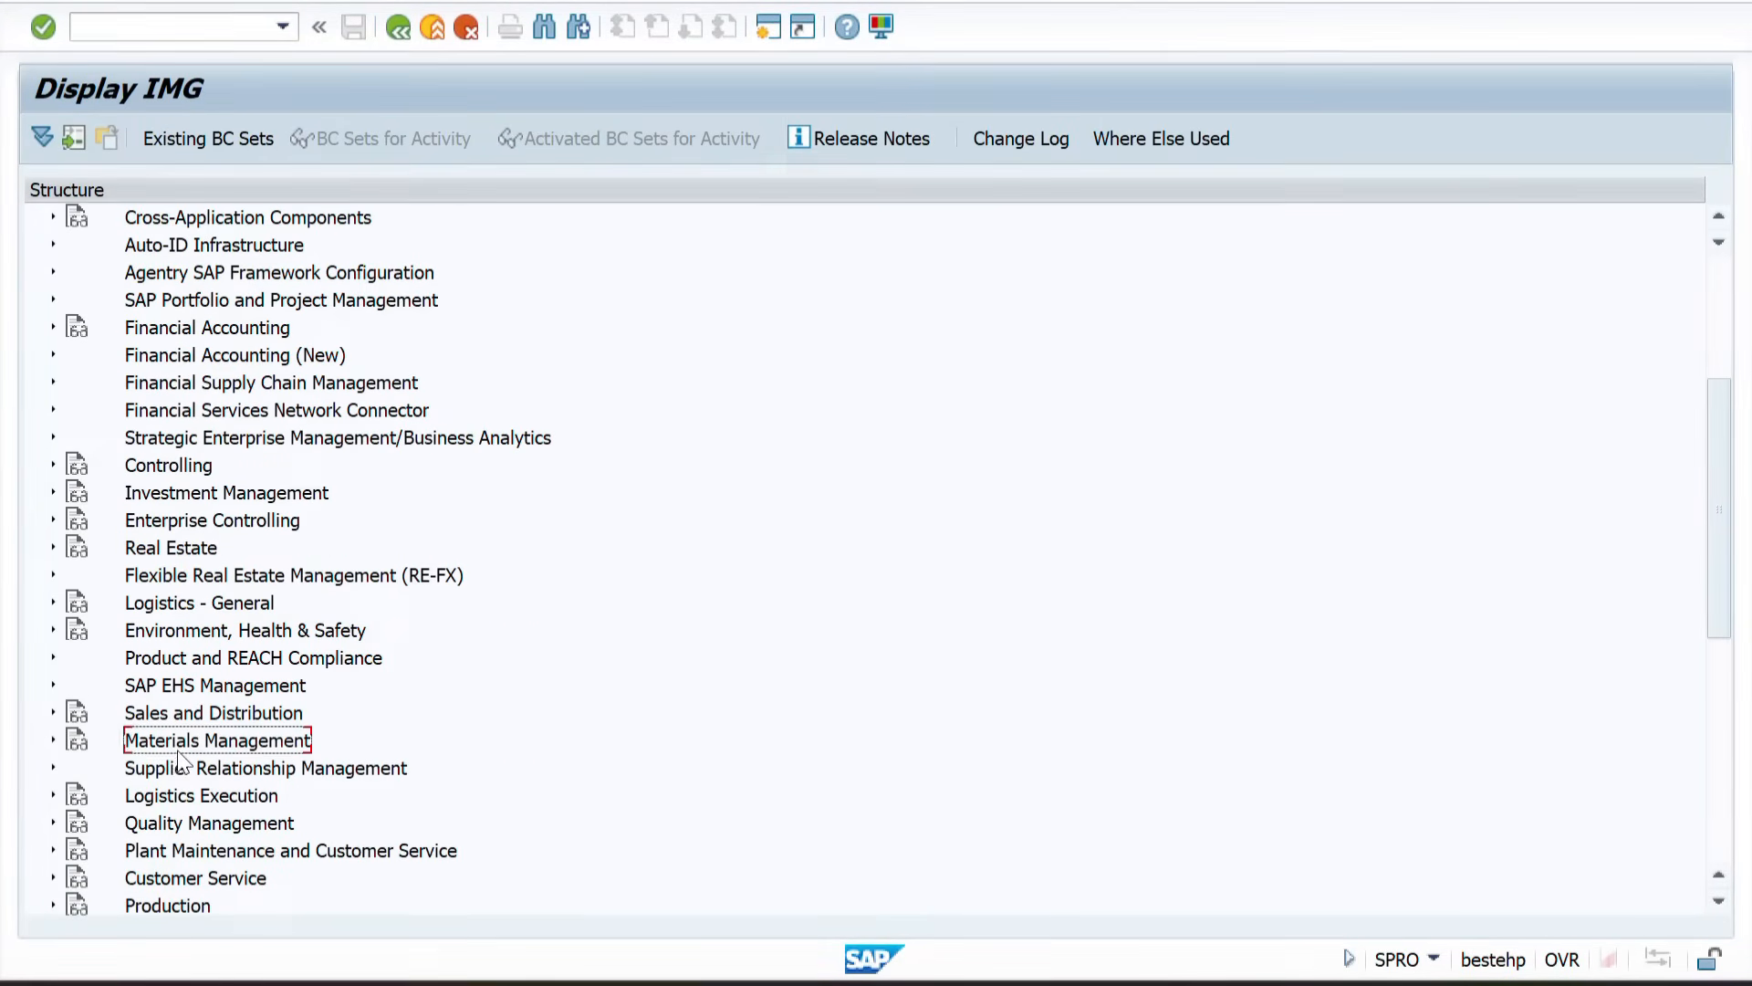
left_click(55, 741)
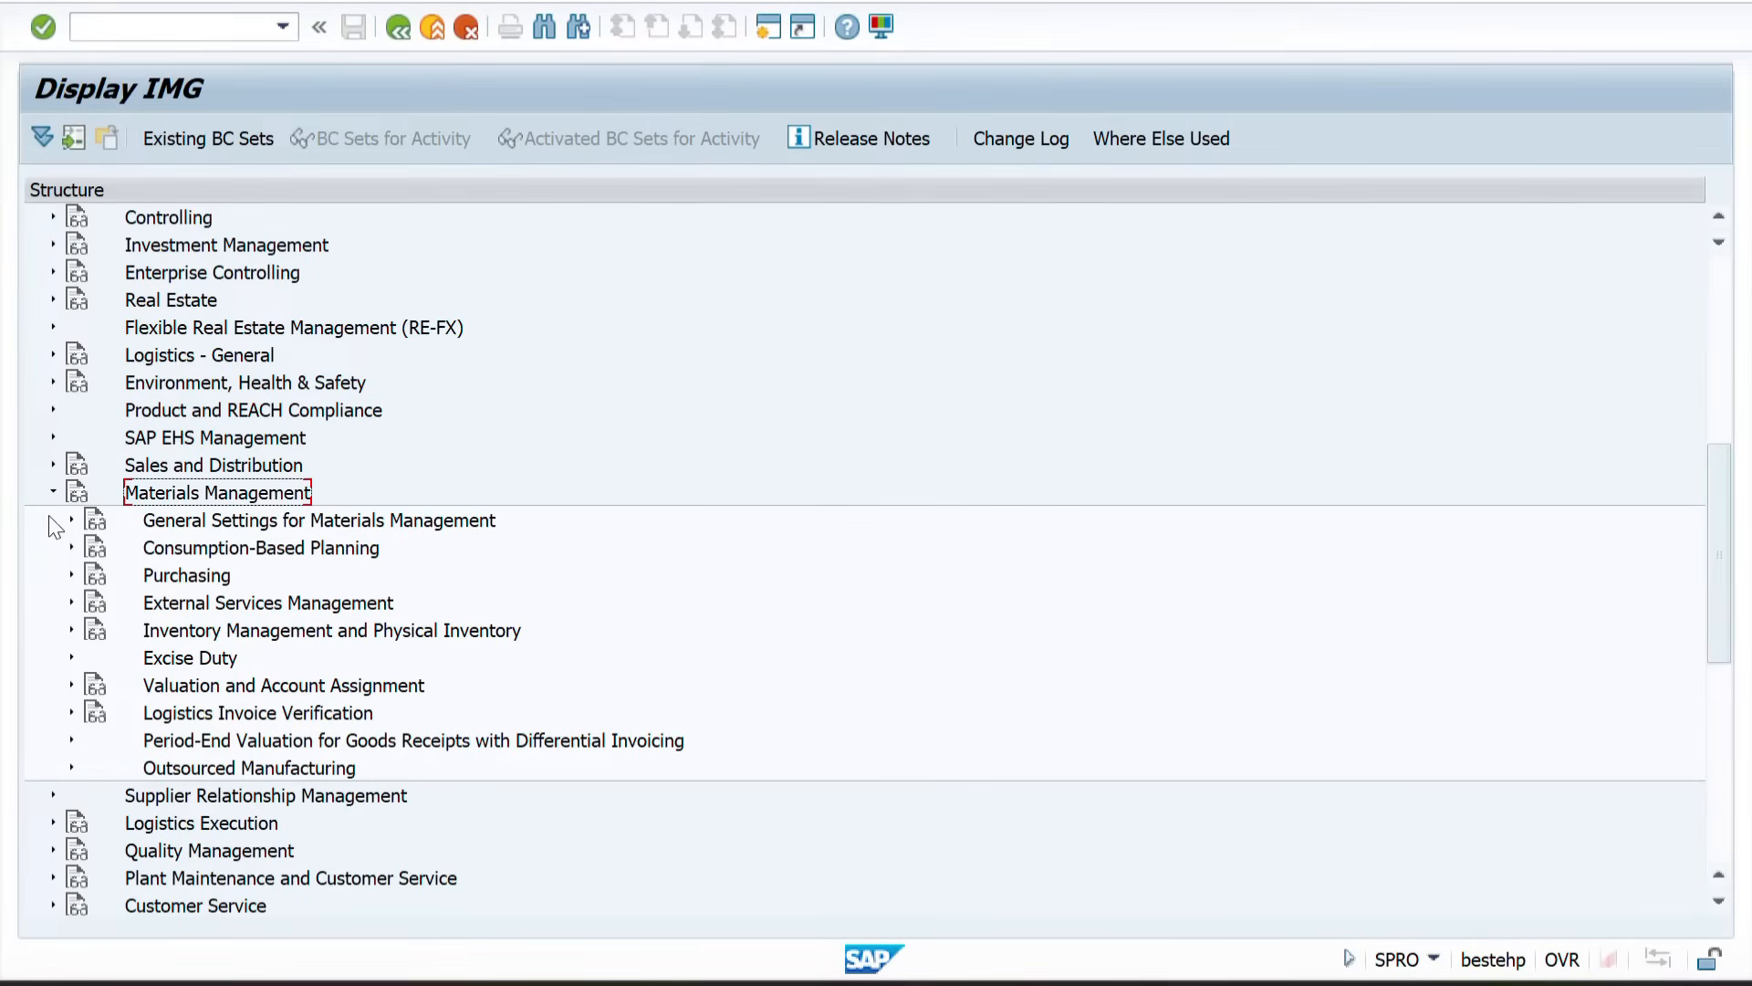
left_click(71, 574)
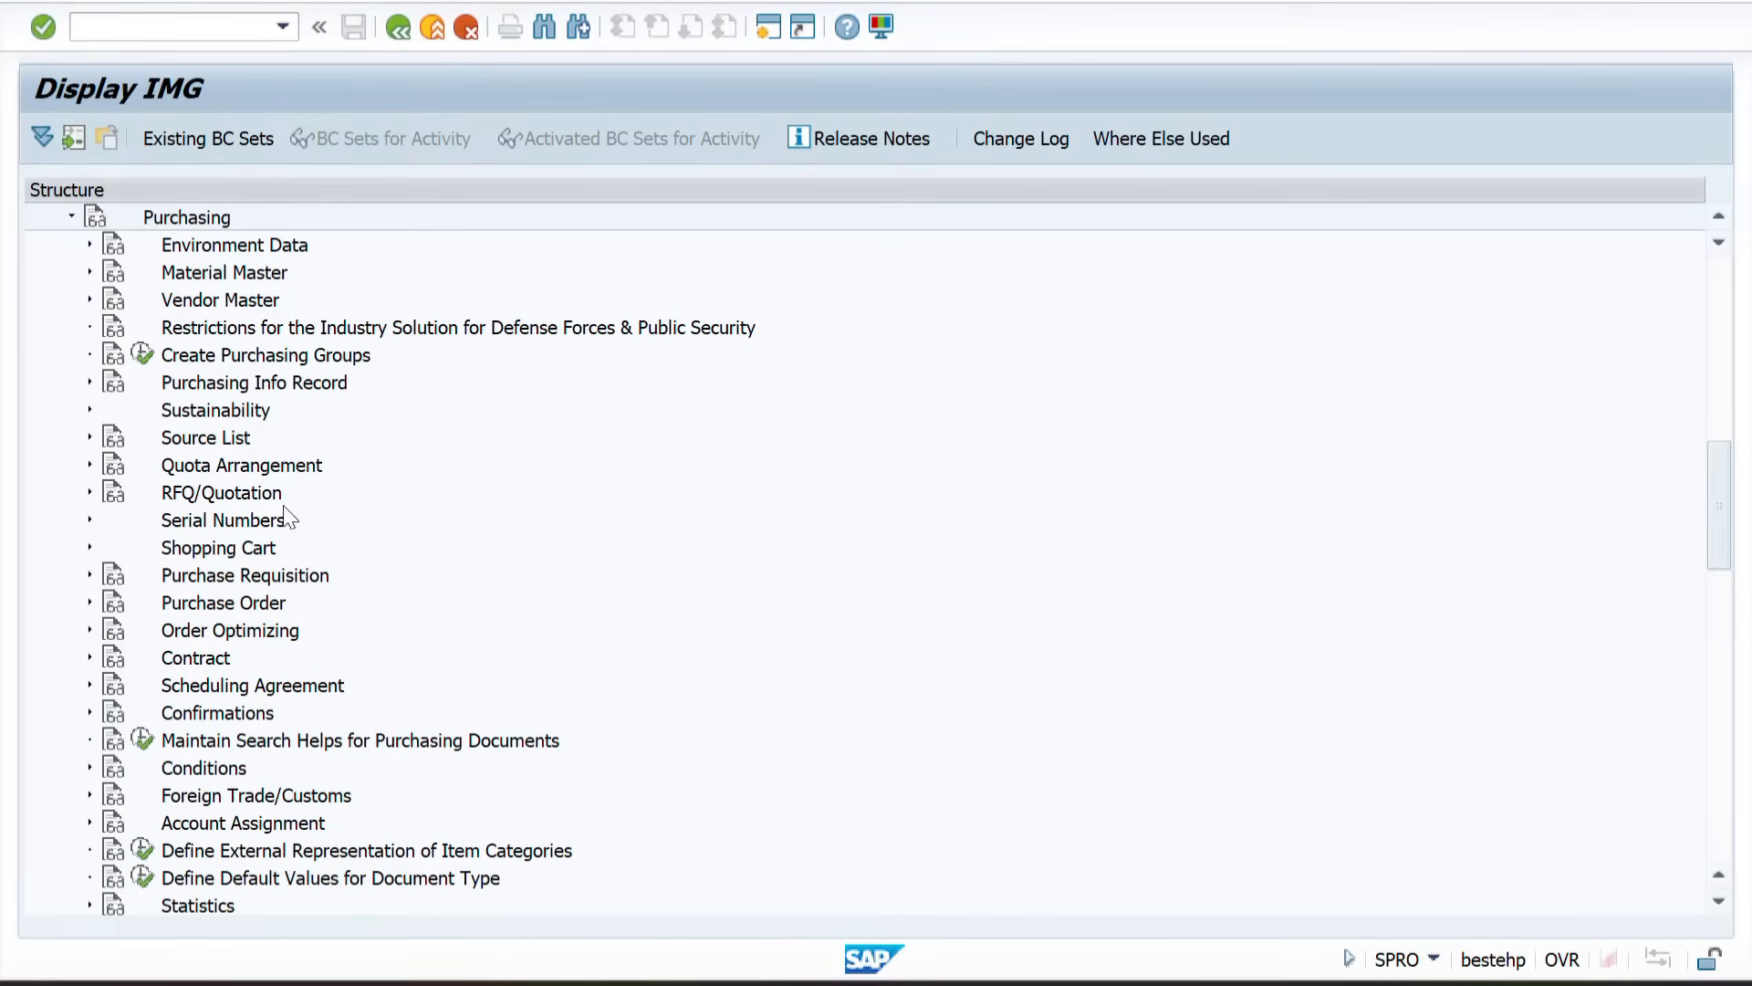
Step: Browse the Purchasing nodes, then expand Purchase Order and its Set up Stock Transport Order node
scroll(248, 641, "down", 3)
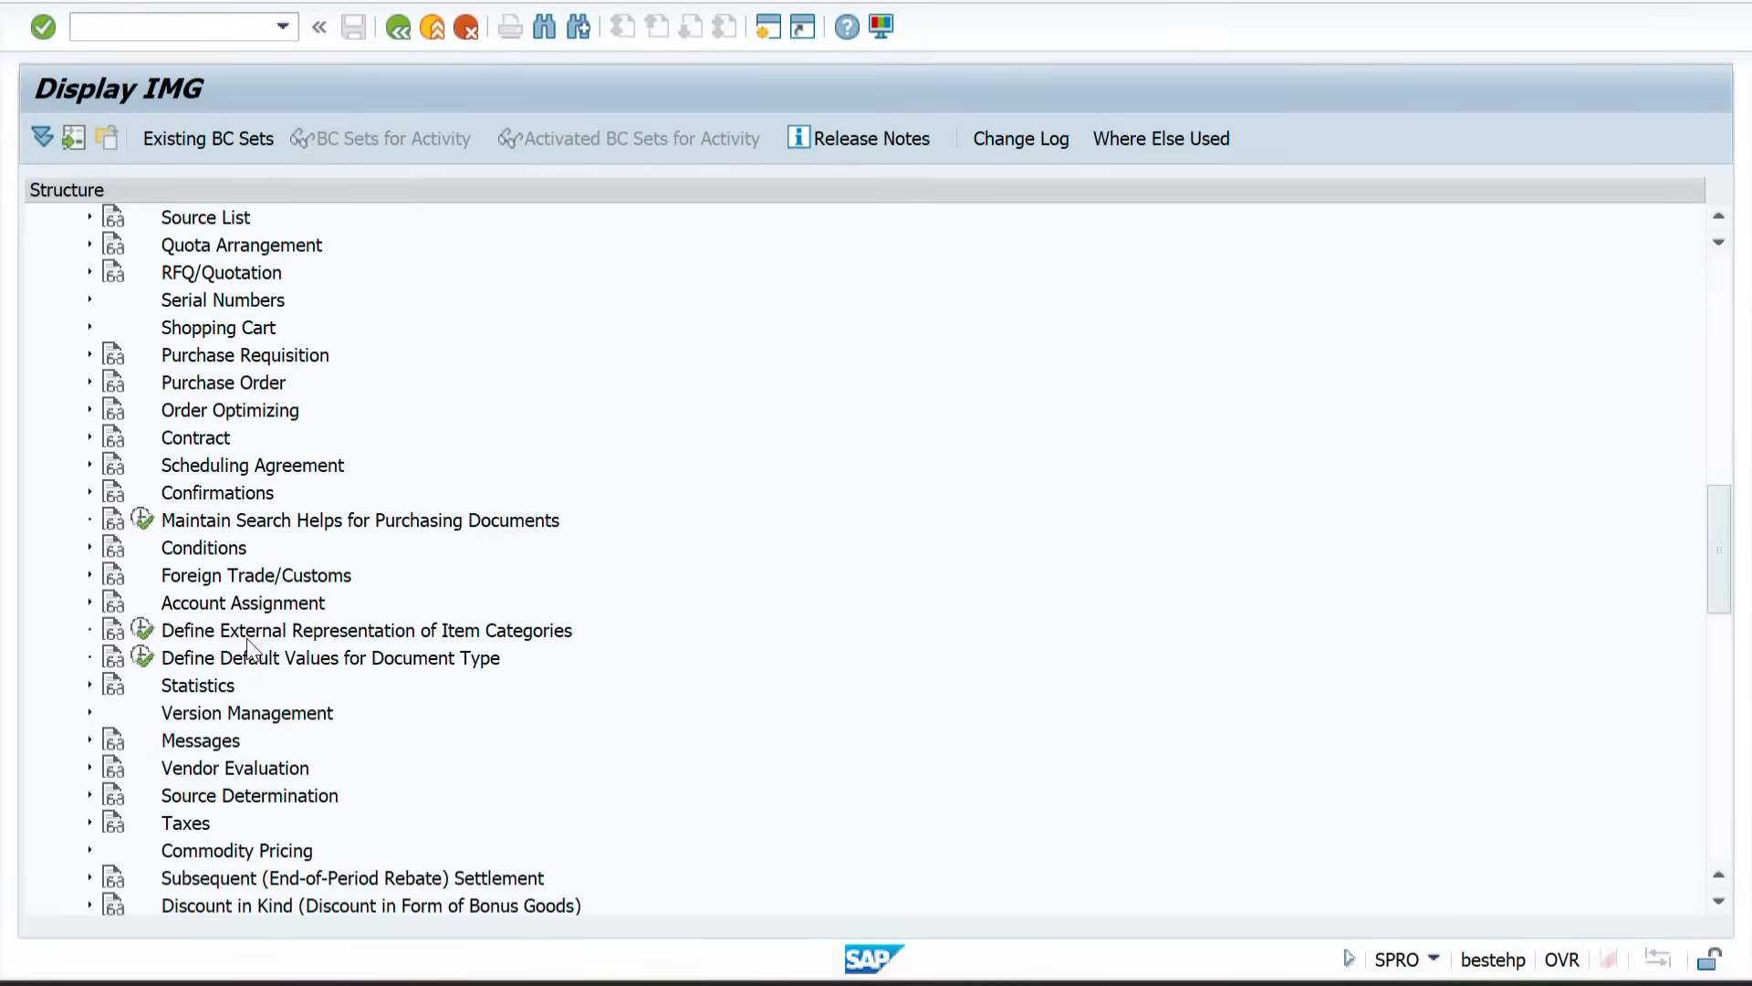
scroll(246, 638, "up", 5)
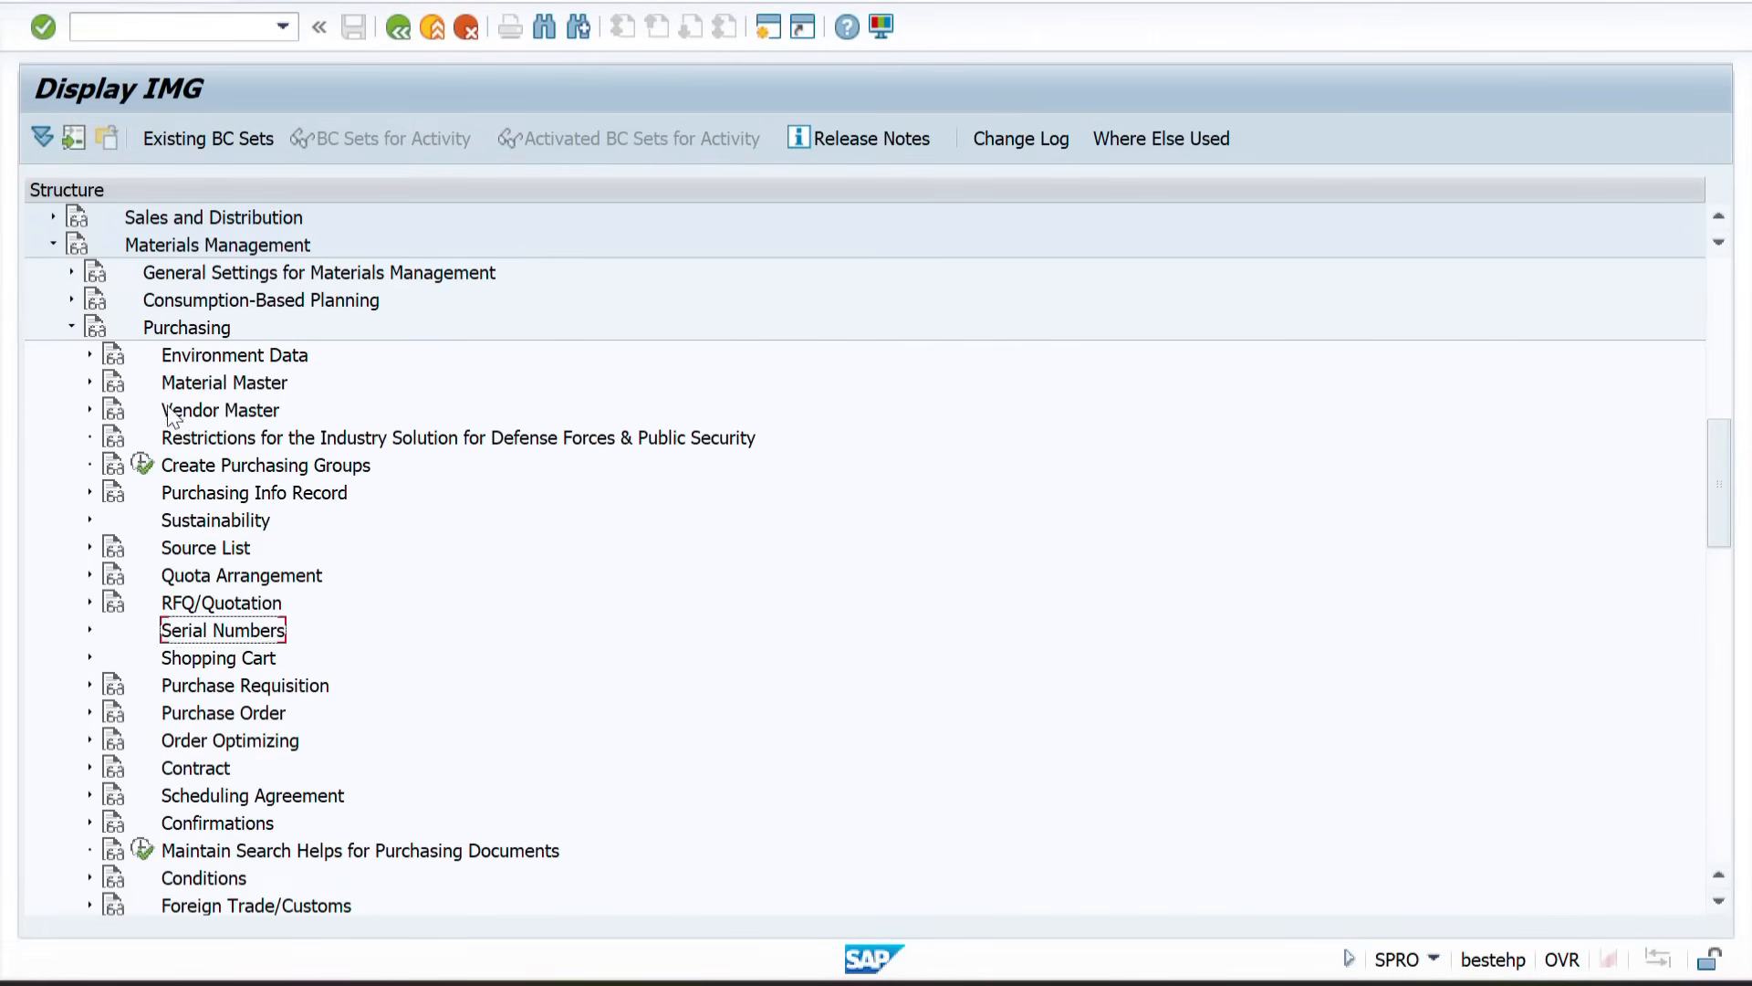
scroll(211, 728, "down", 2)
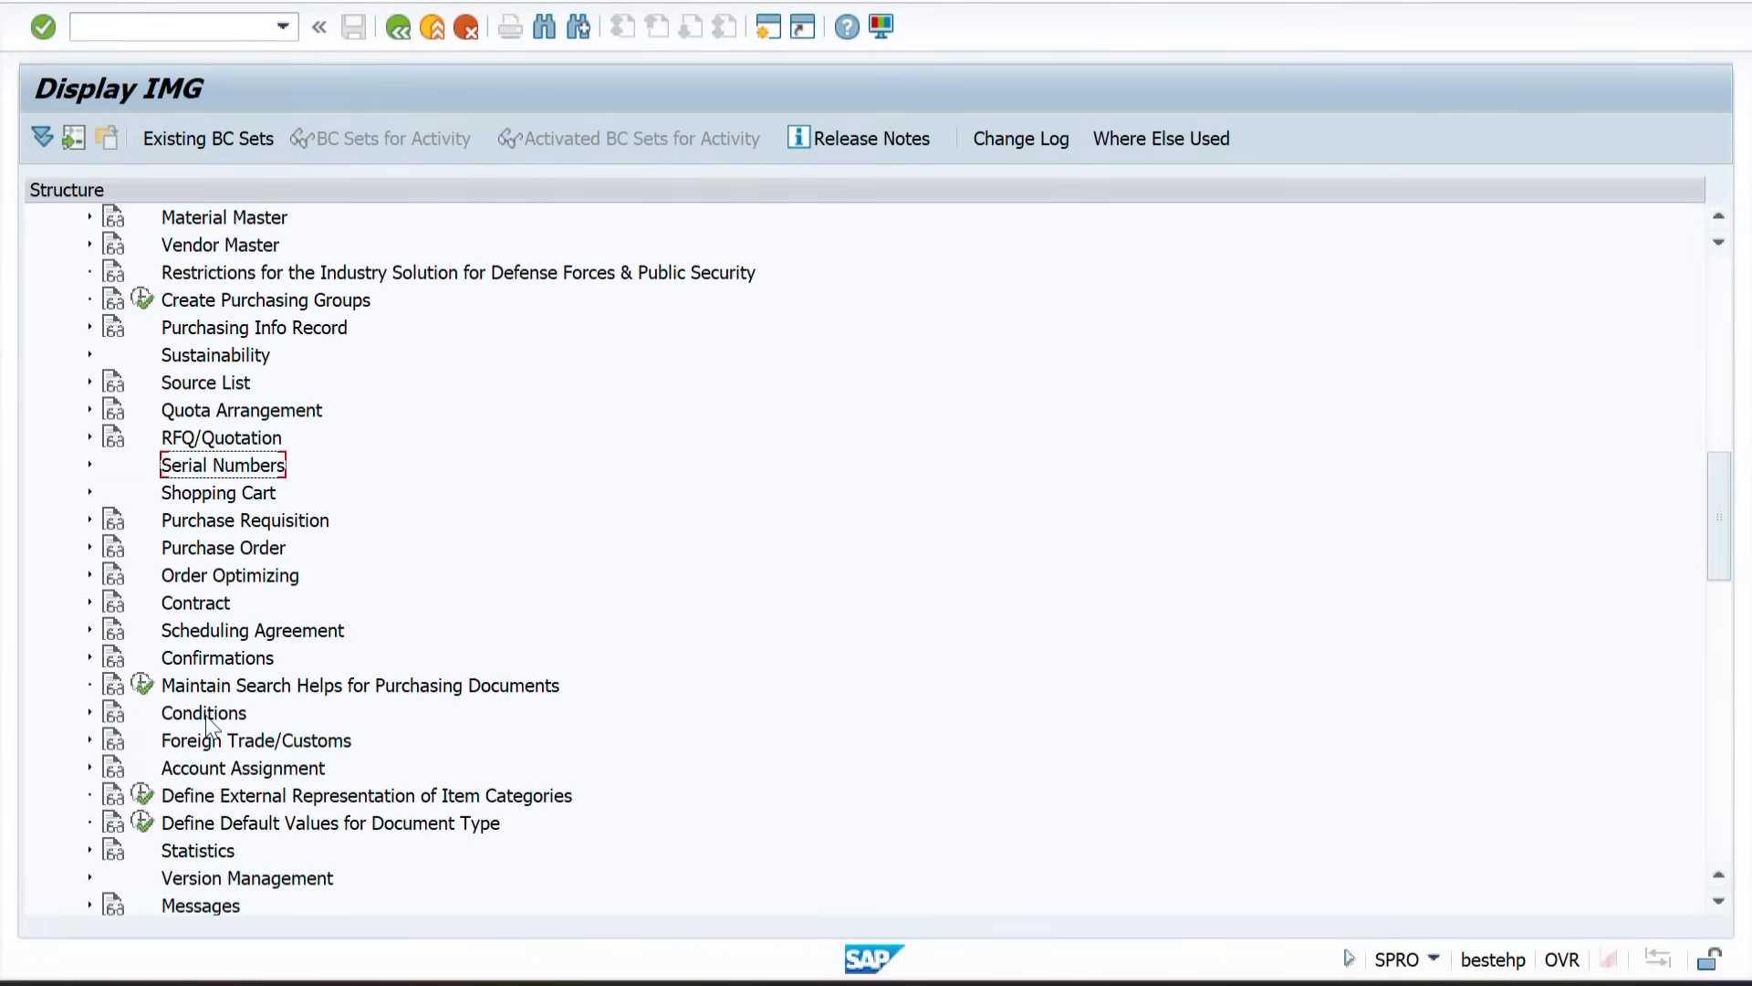
scroll(241, 774, "down", 5)
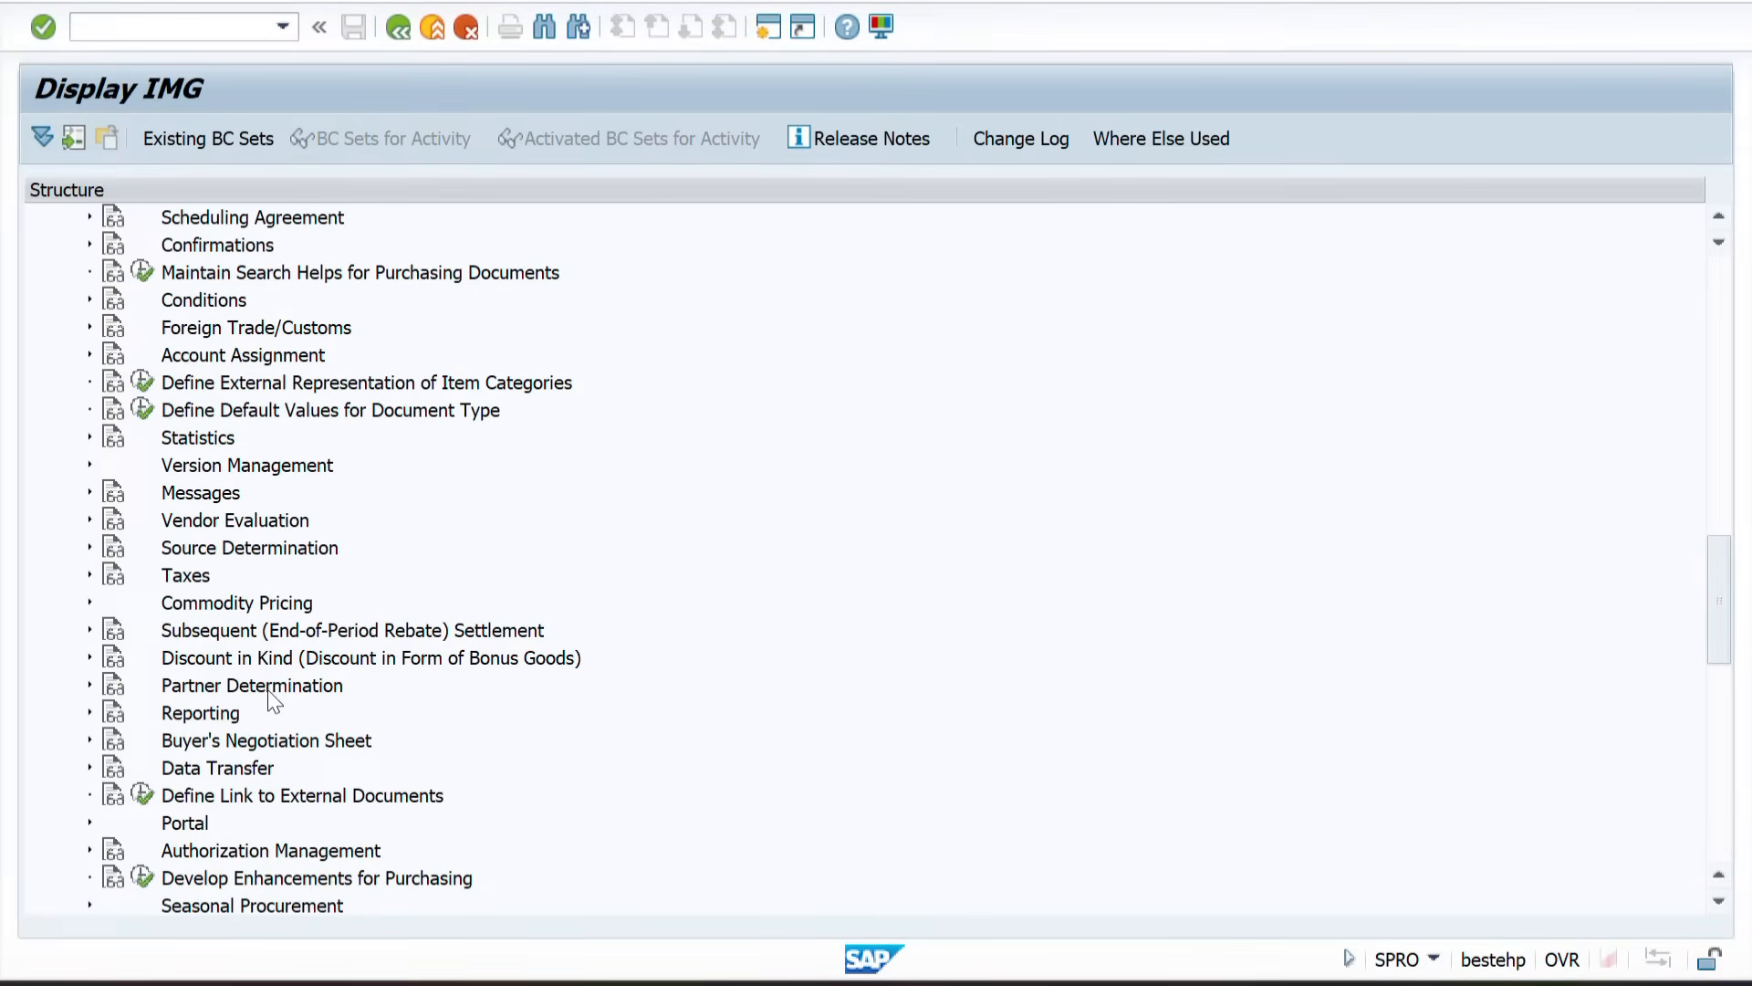
scroll(272, 699, "down", 2)
scroll(272, 699, "up", 8)
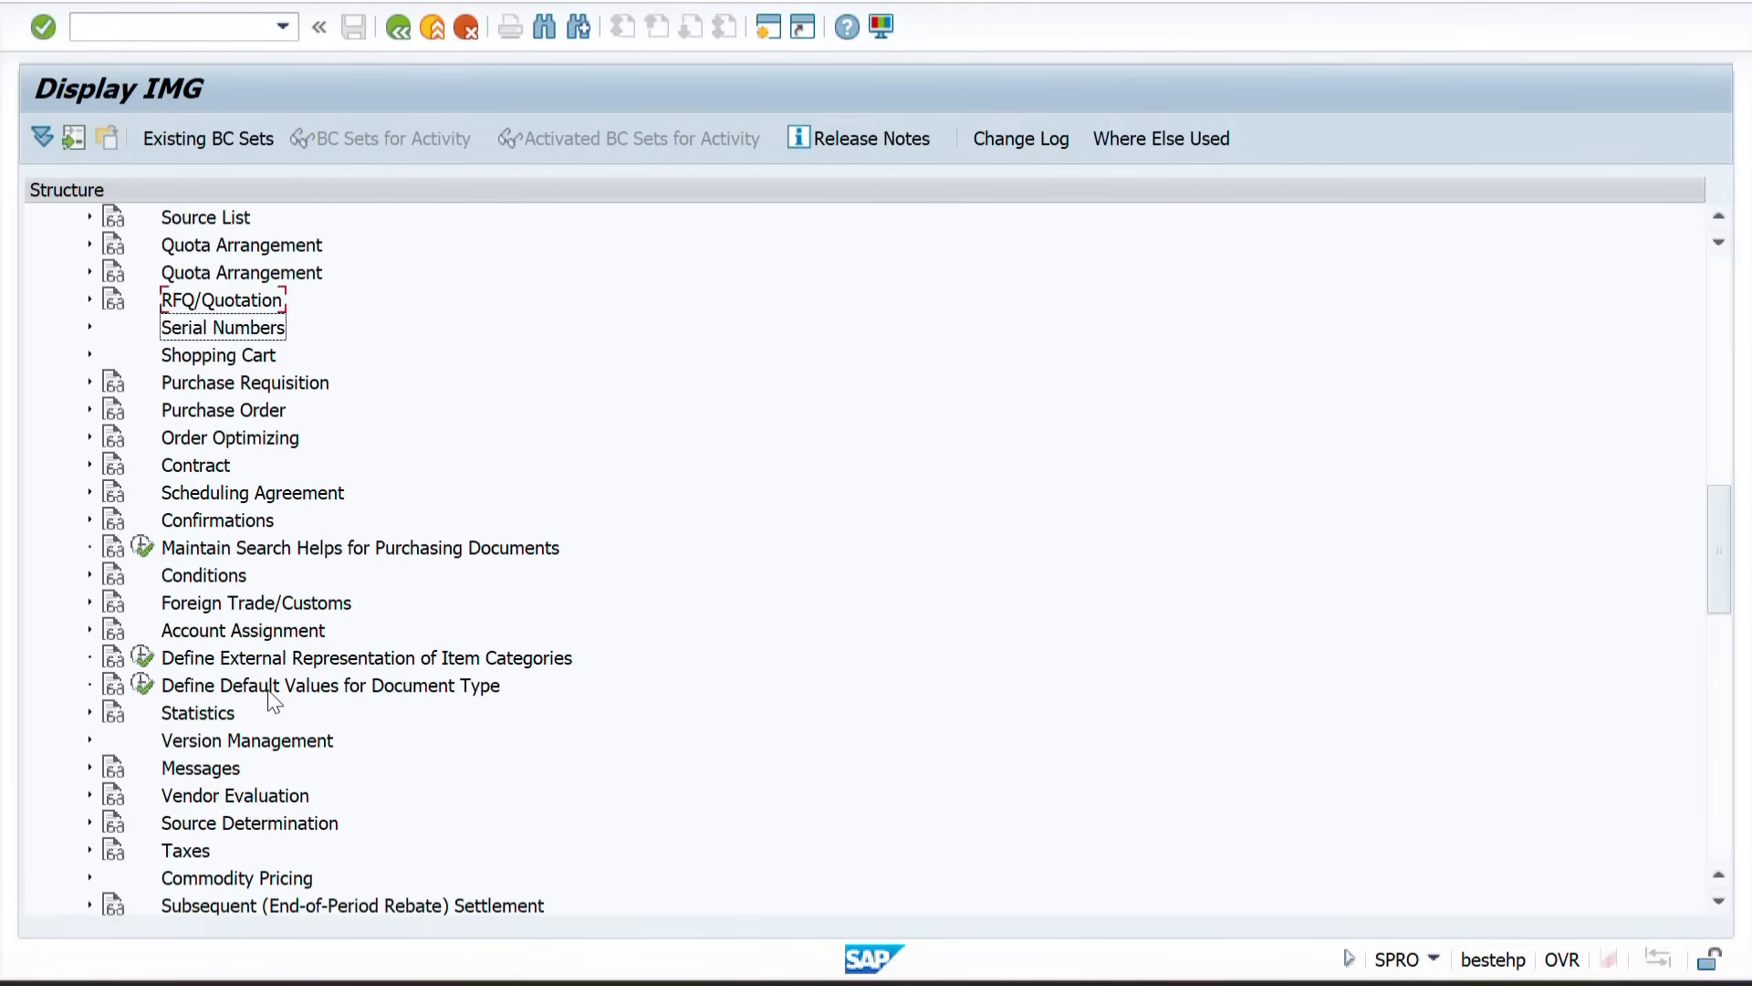
scroll(272, 700, "up", 1)
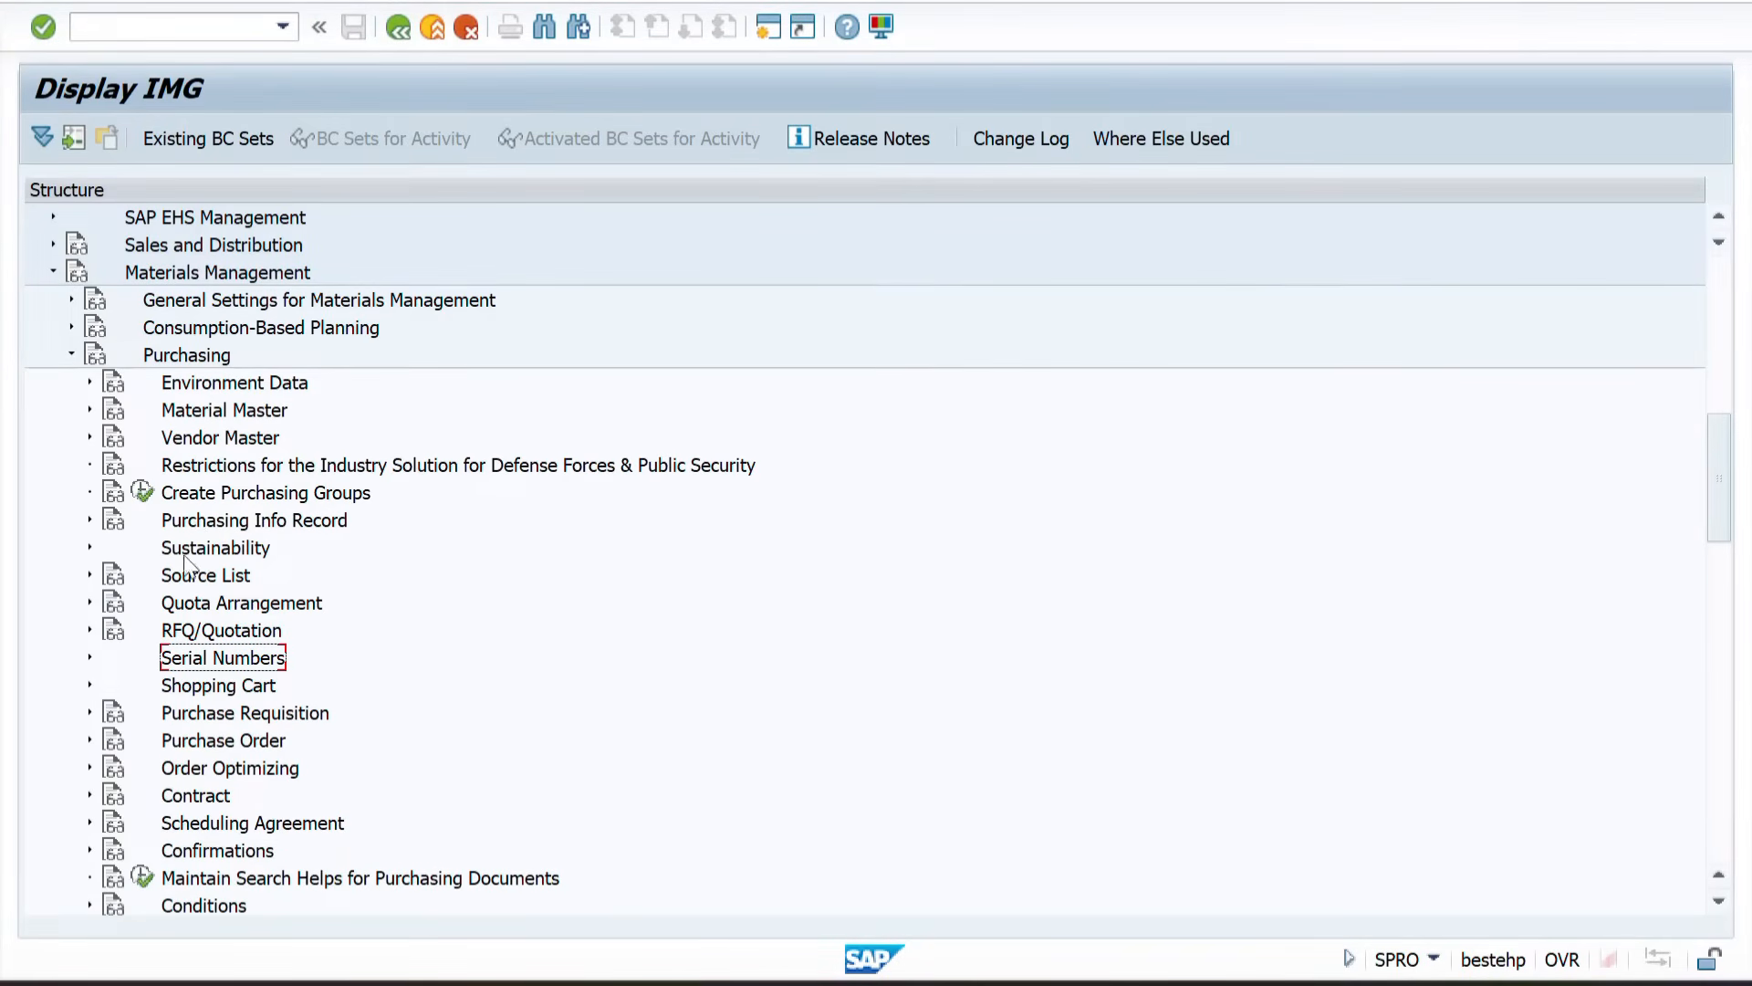
left_click(168, 743)
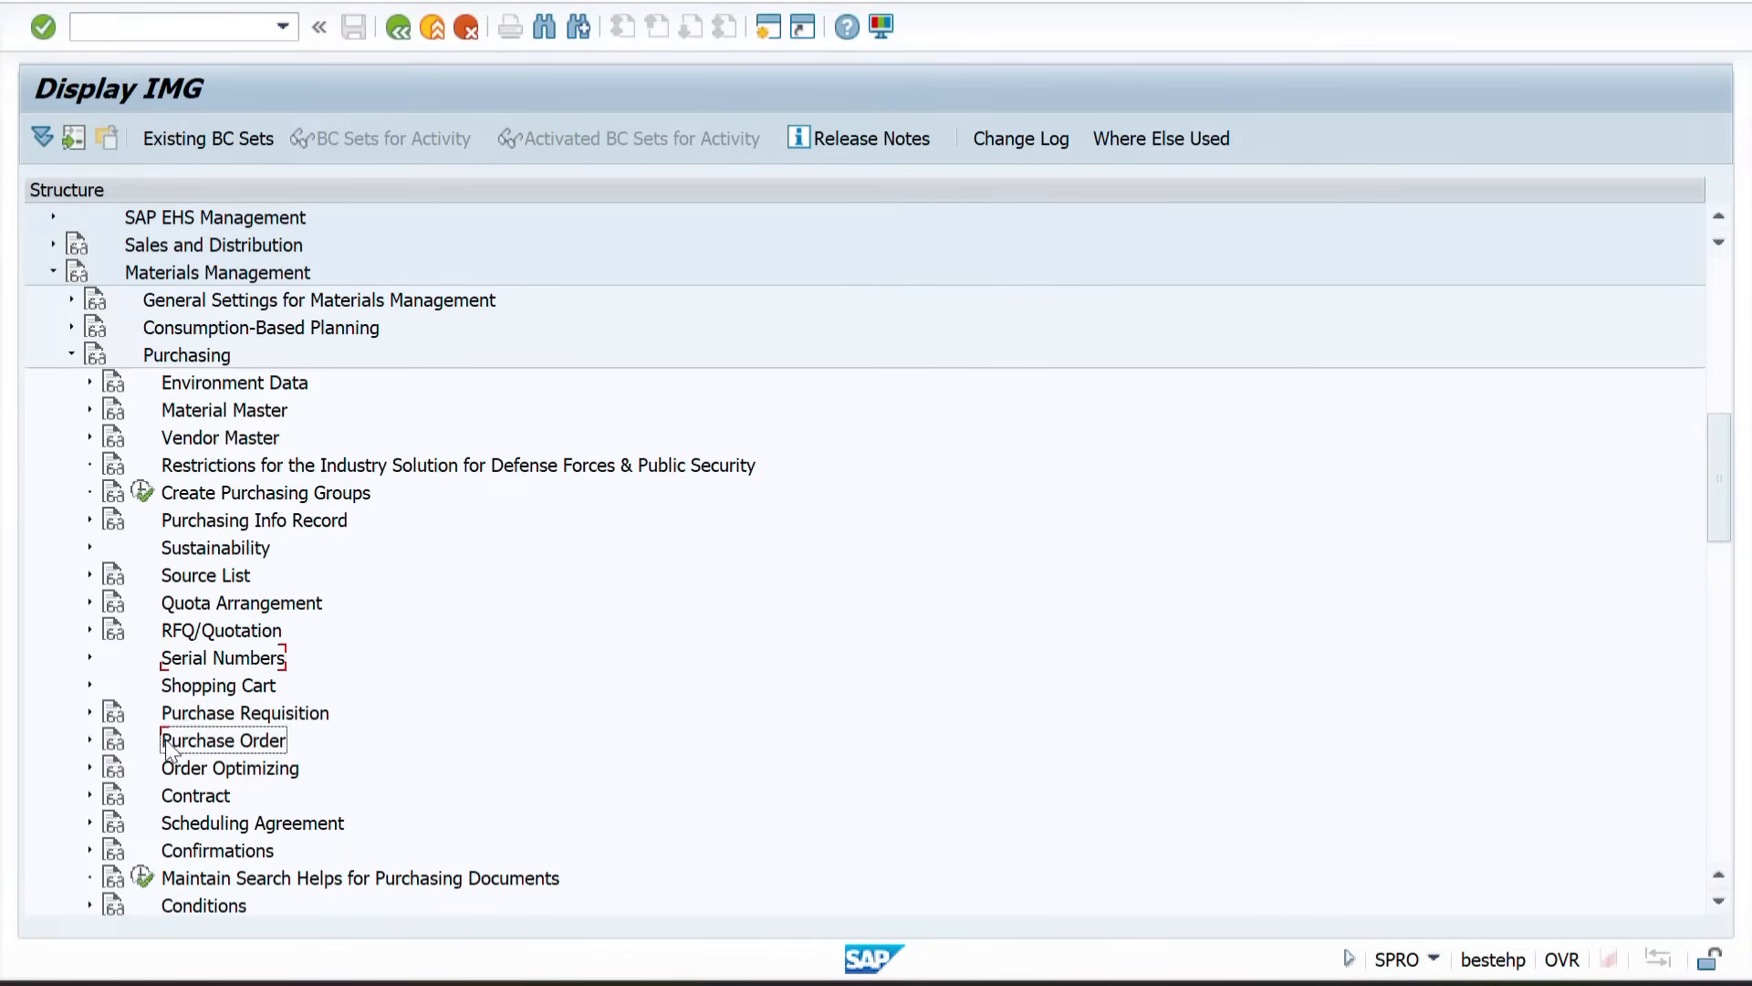
left_click(89, 741)
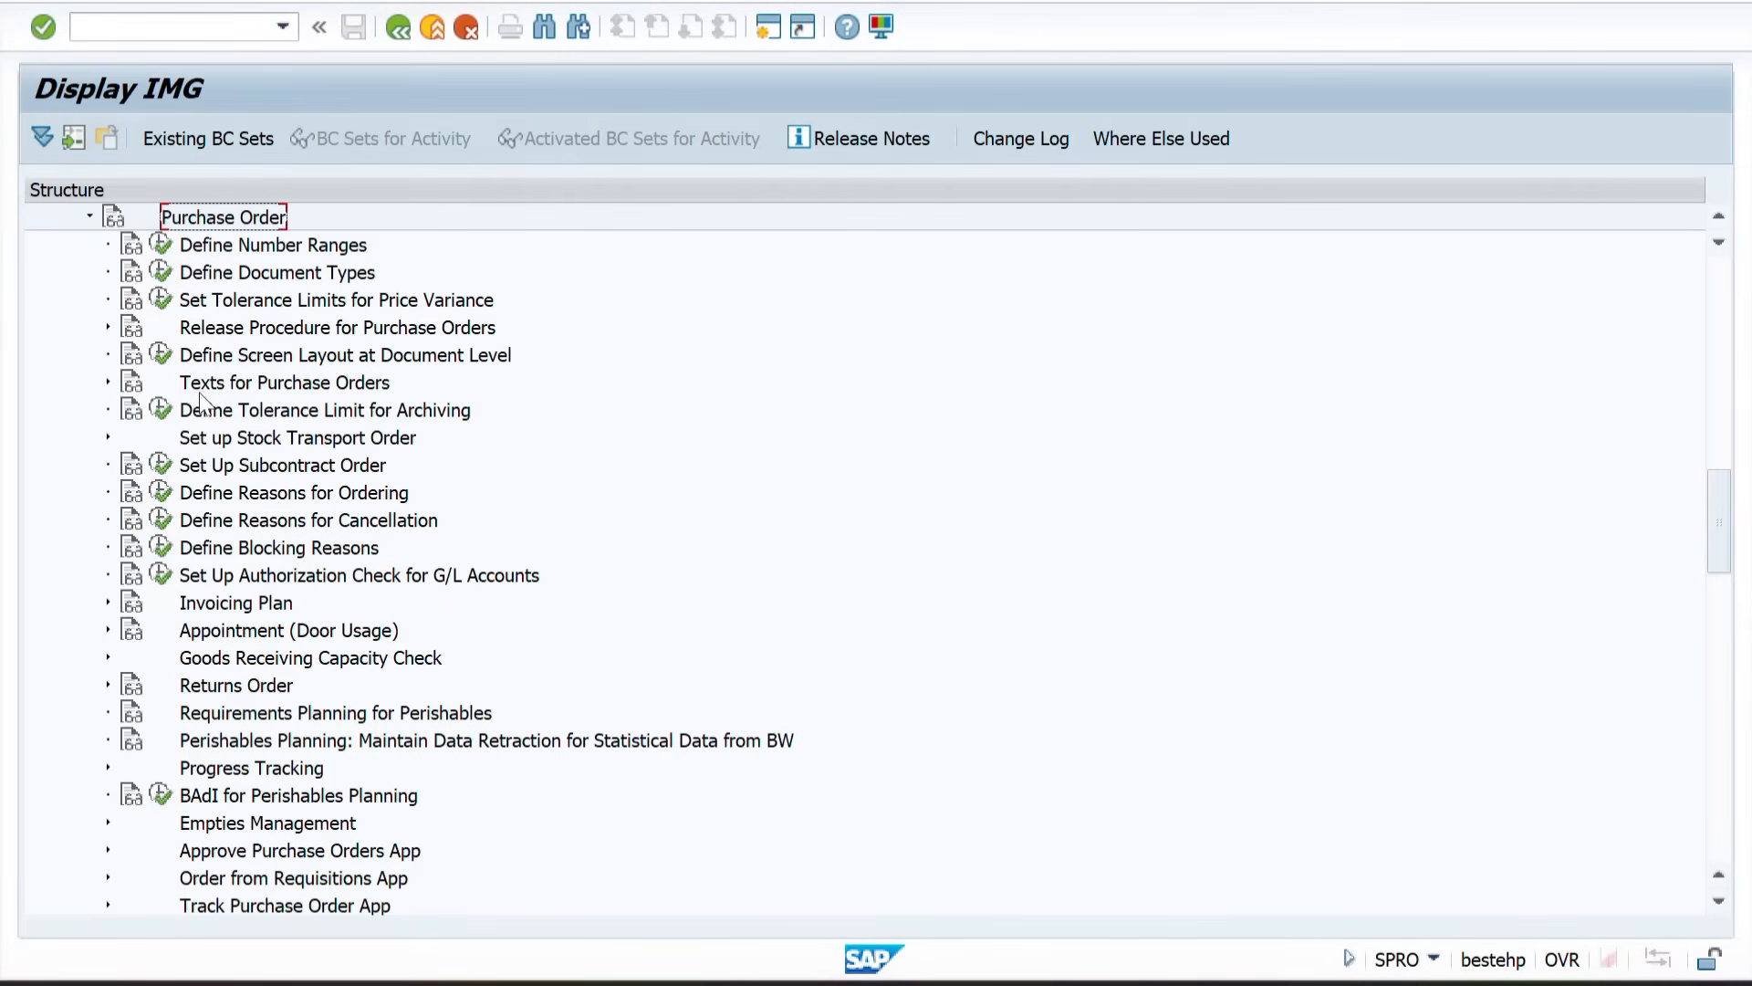
left_click(107, 438)
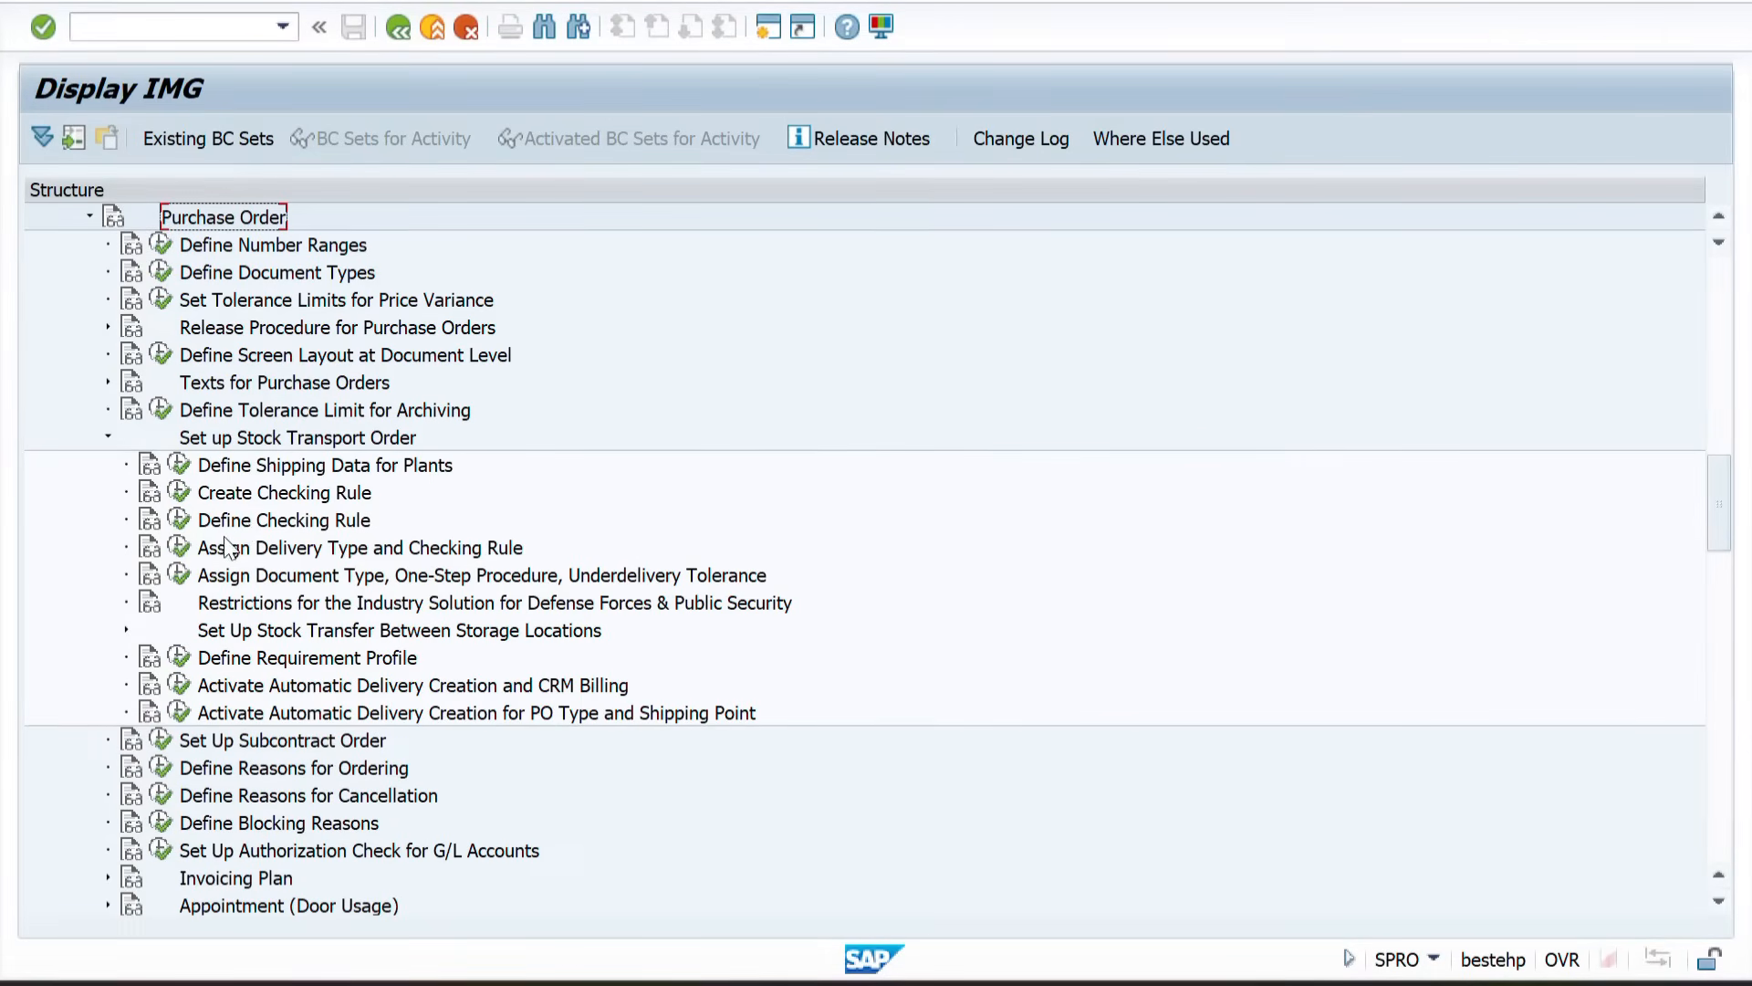
Step: Open Define Shipping Data for Plants, position the list on plant ZZ01 and open its details
left_click(187, 468)
left_click(179, 465)
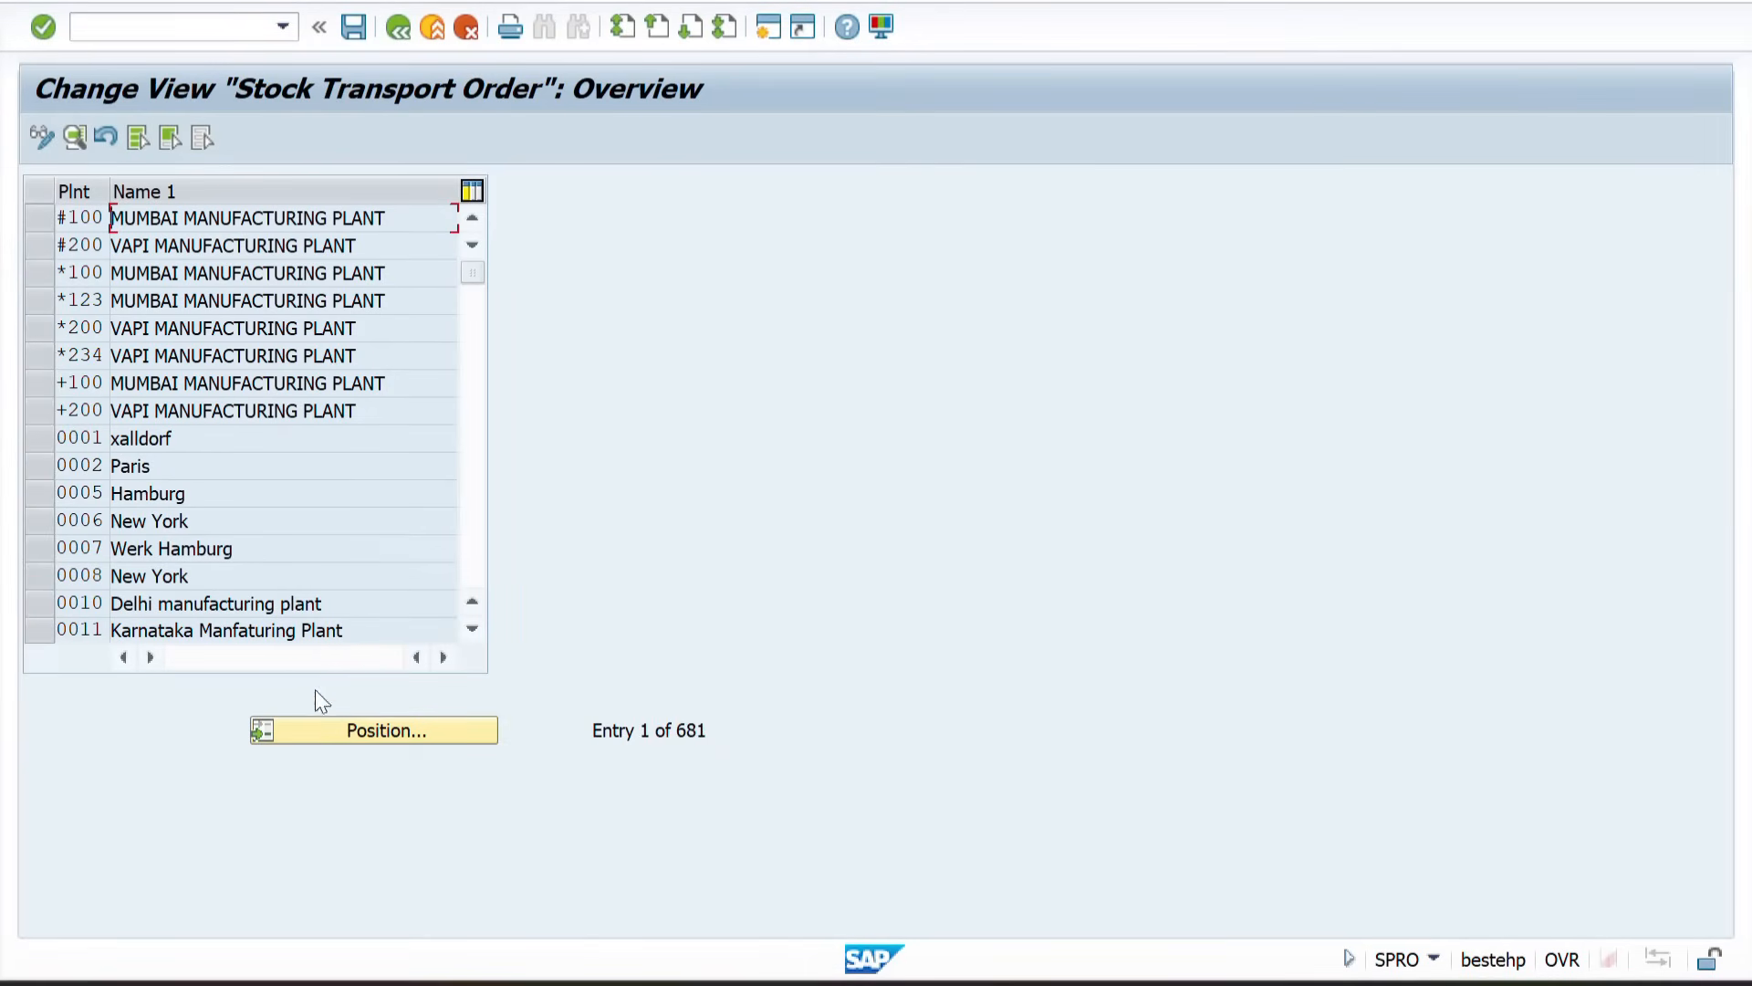
left_click(320, 726)
type("Z01")
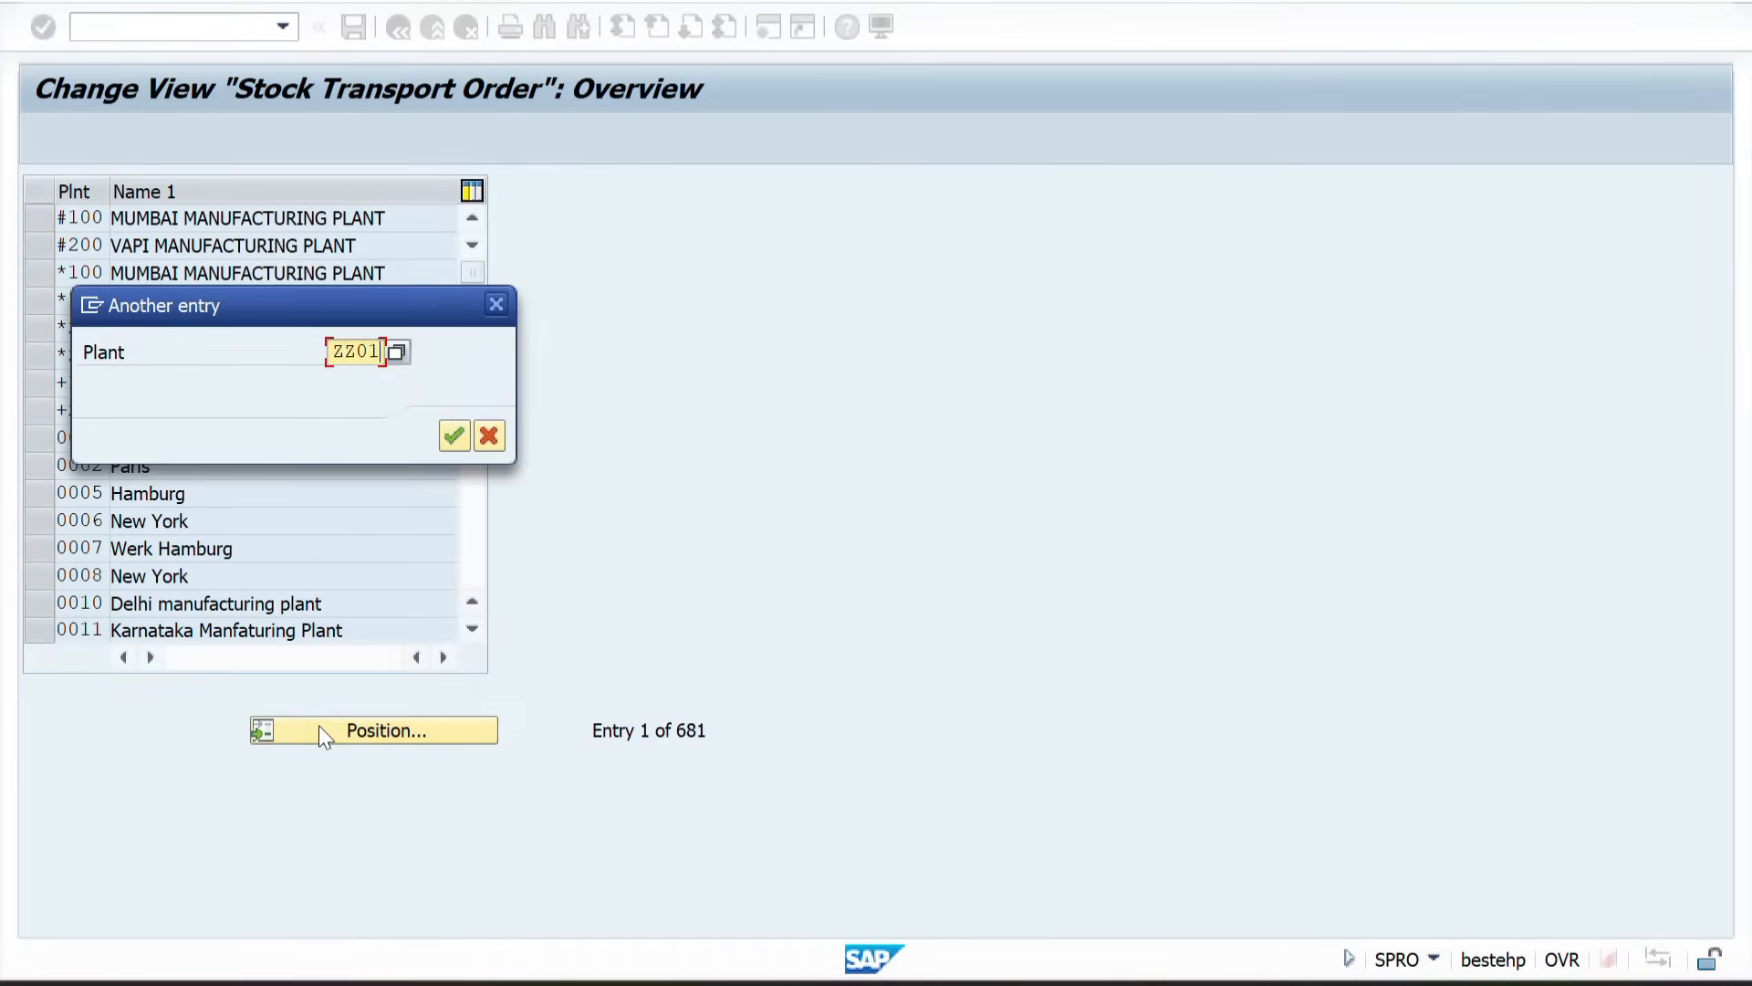
key("Return")
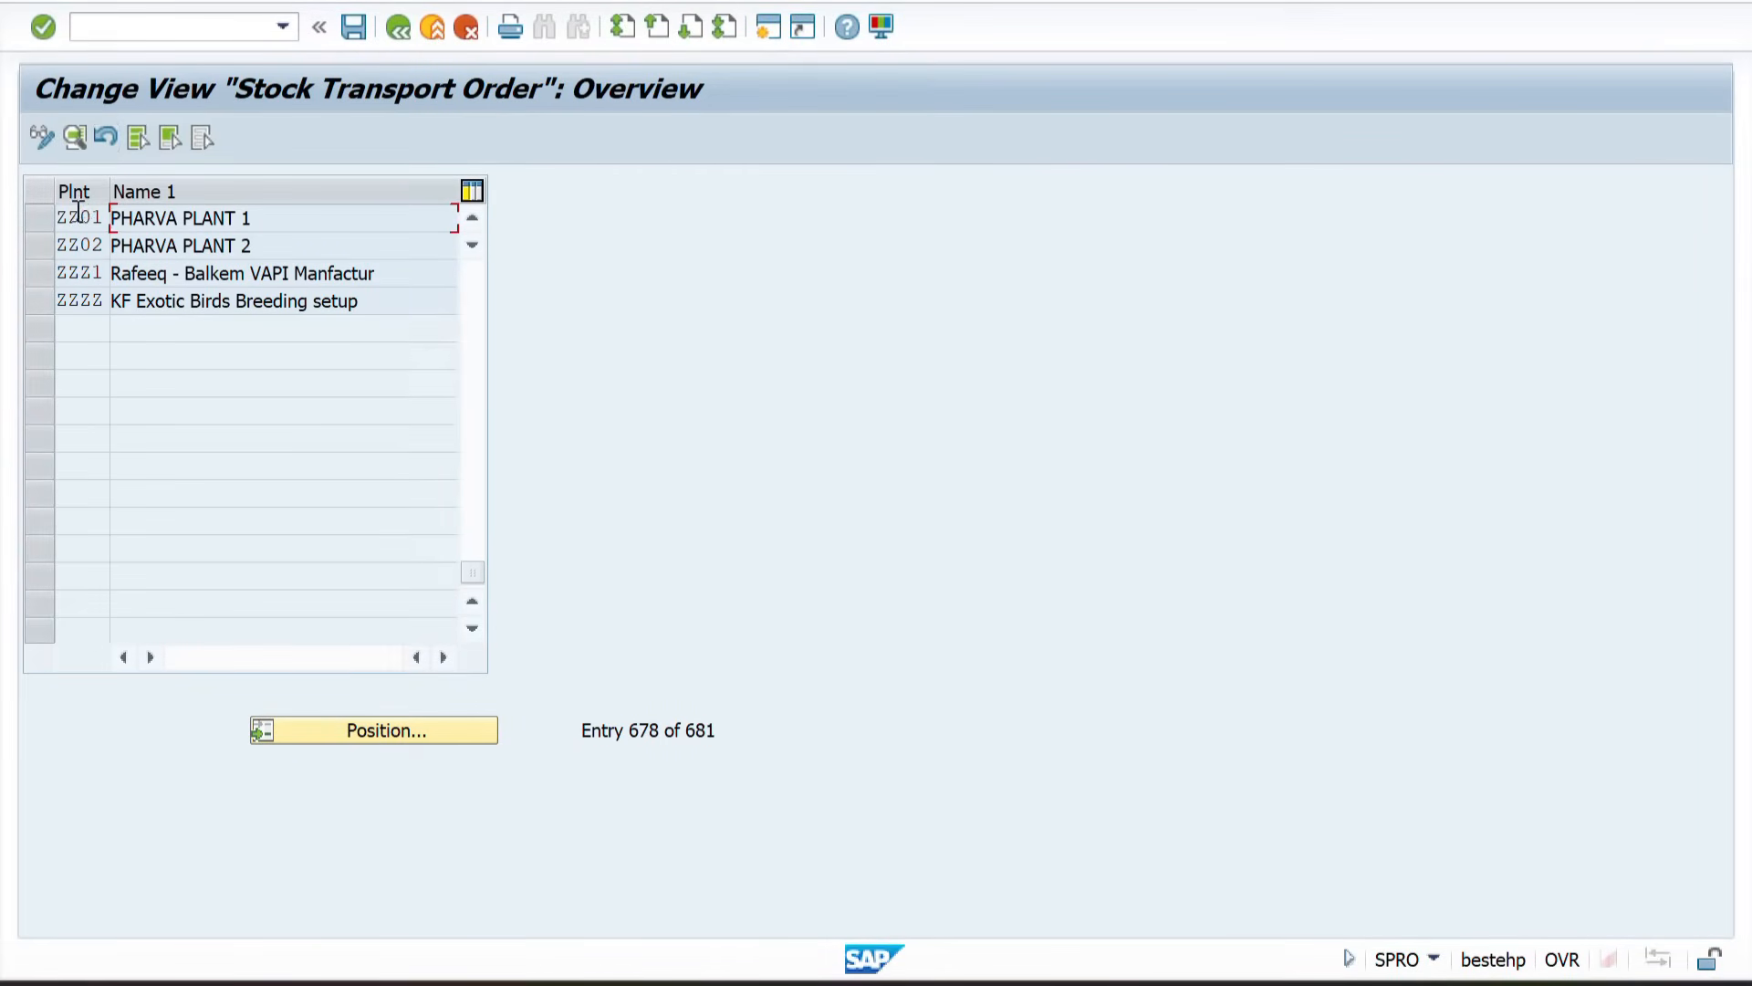
double_click(76, 216)
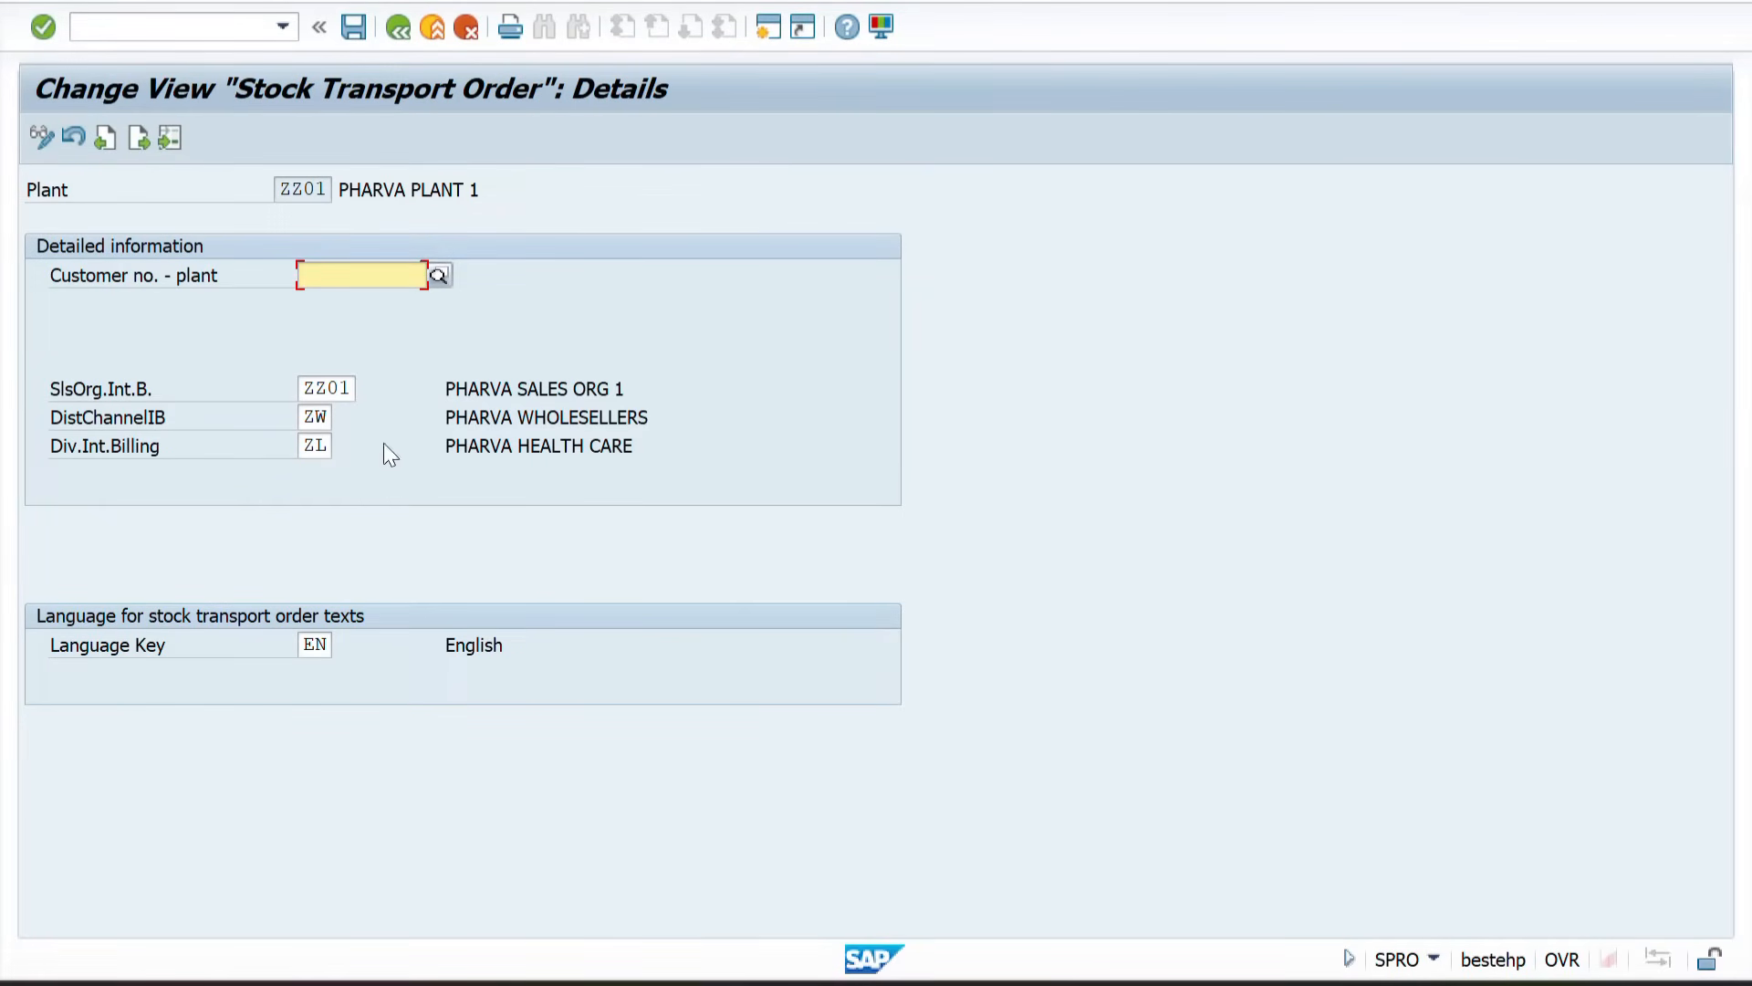
Step: Open plant ZZ02's shipping details, highlight its customer number, then return to the IMG structure
left_click(398, 40)
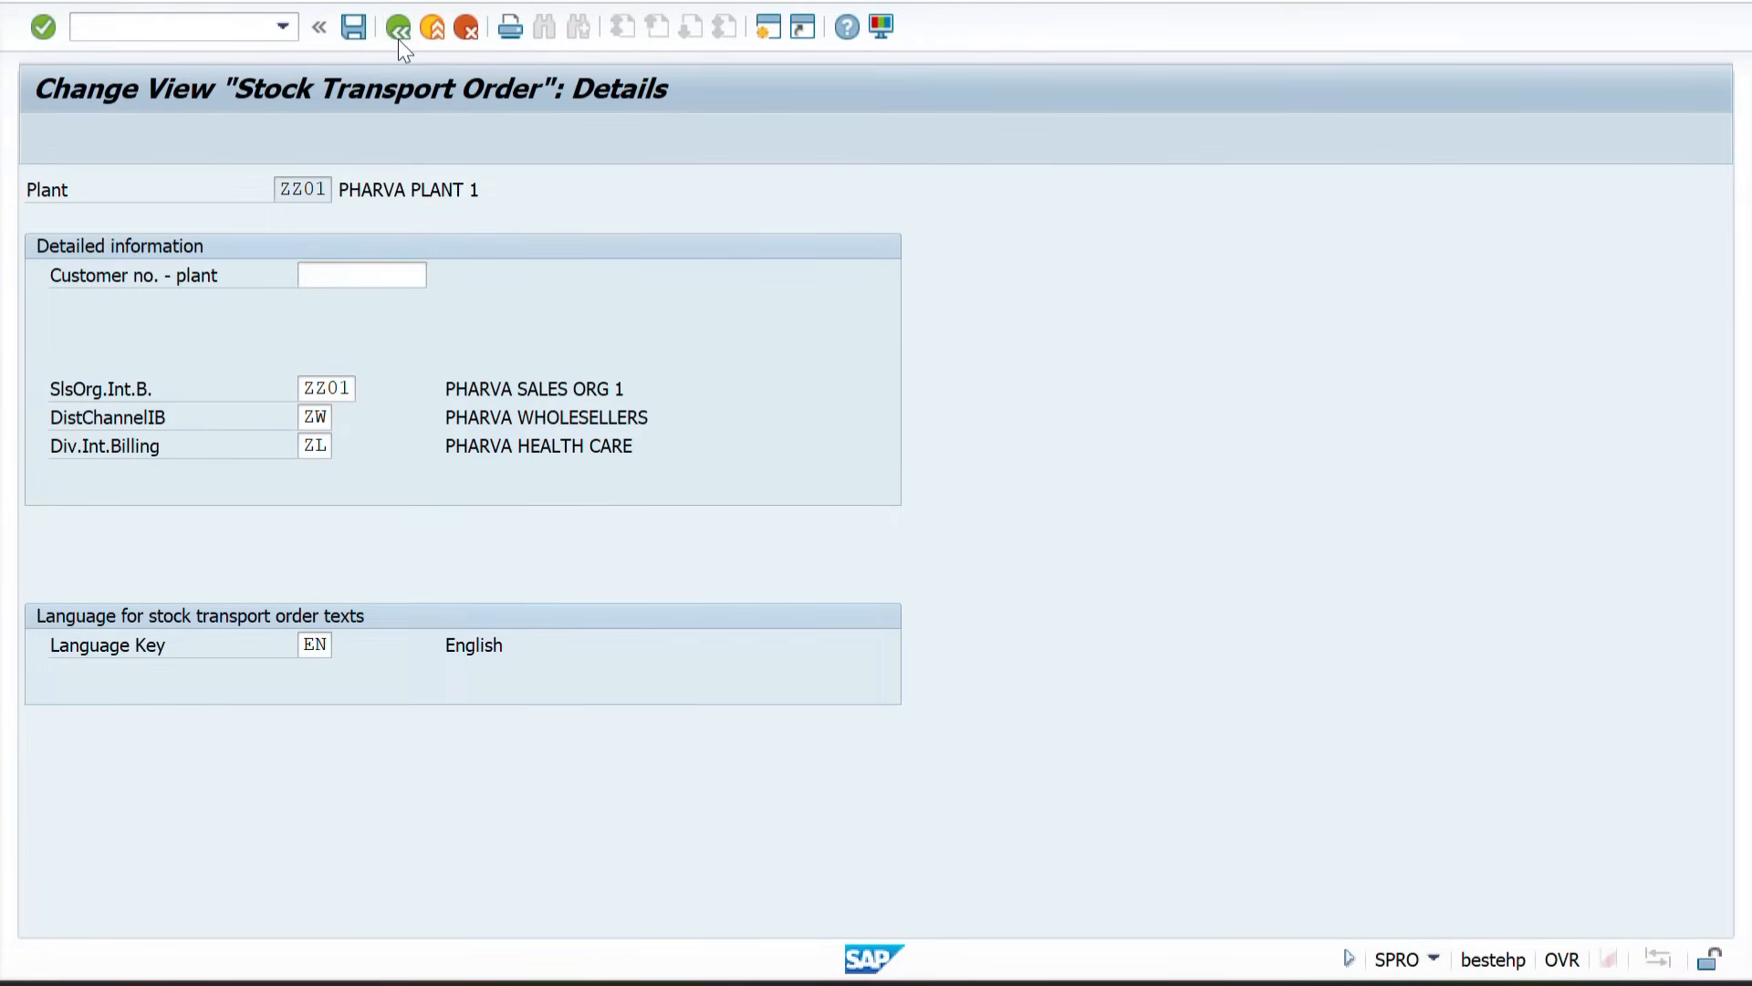
double_click(63, 242)
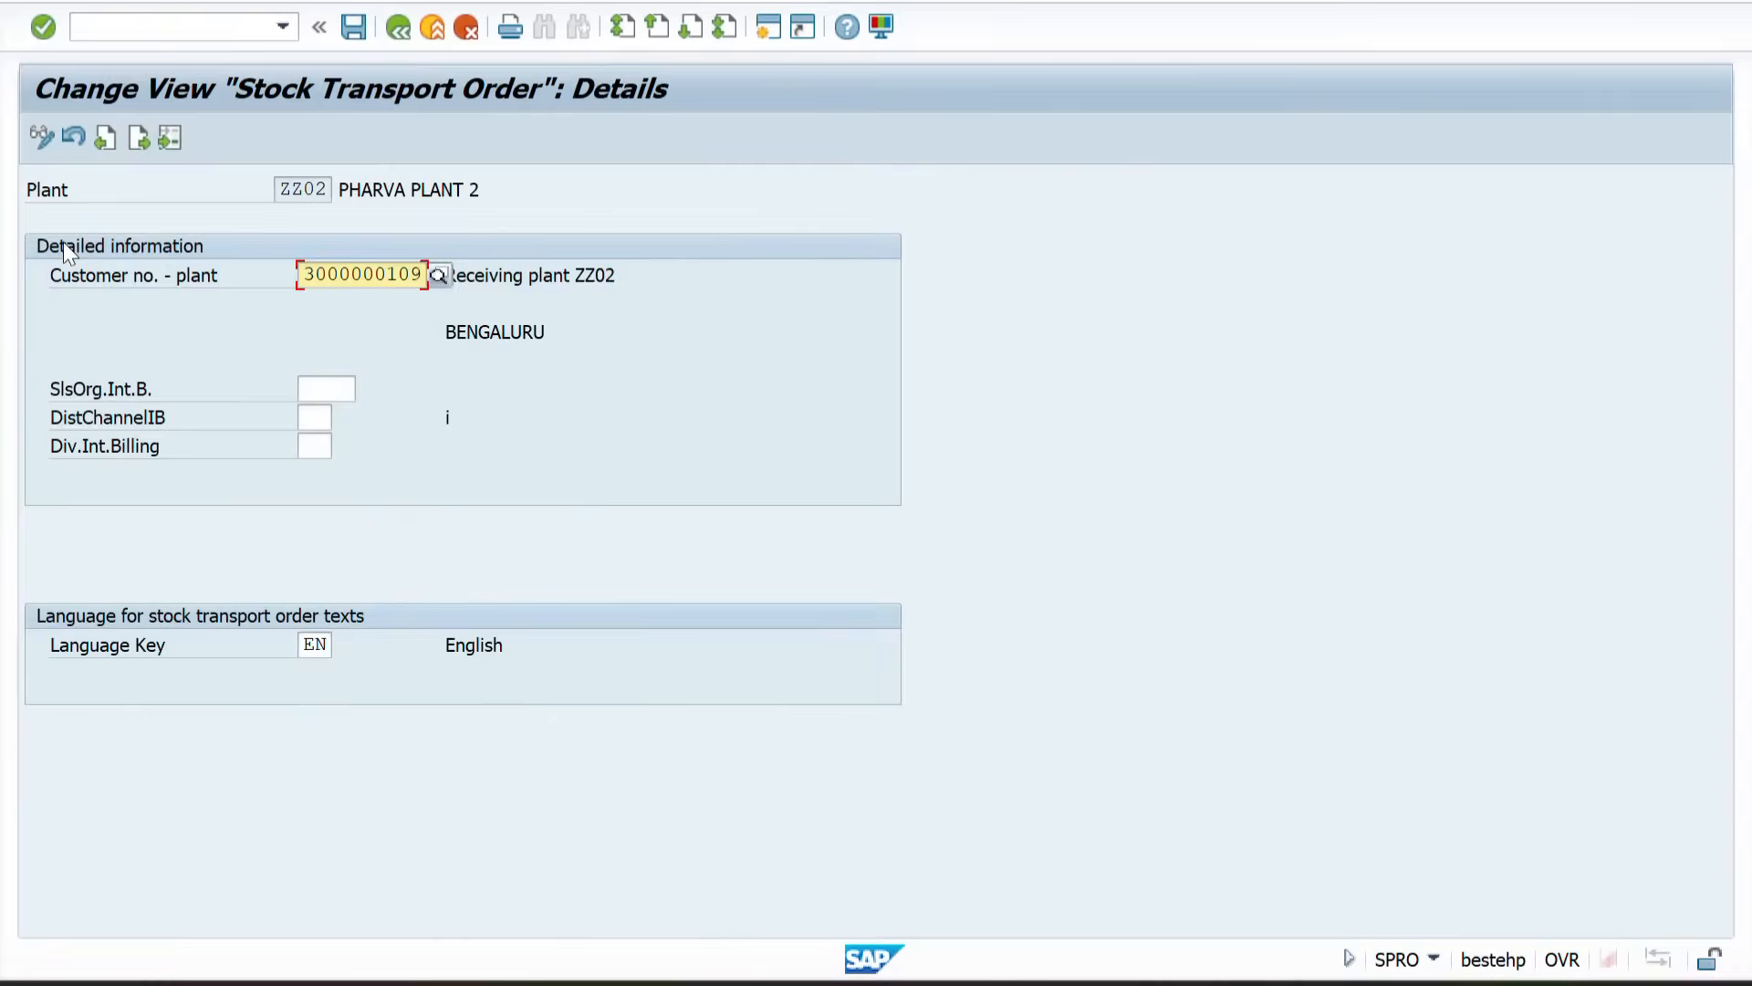
left_click_drag(304, 275, 461, 259)
left_click(347, 29)
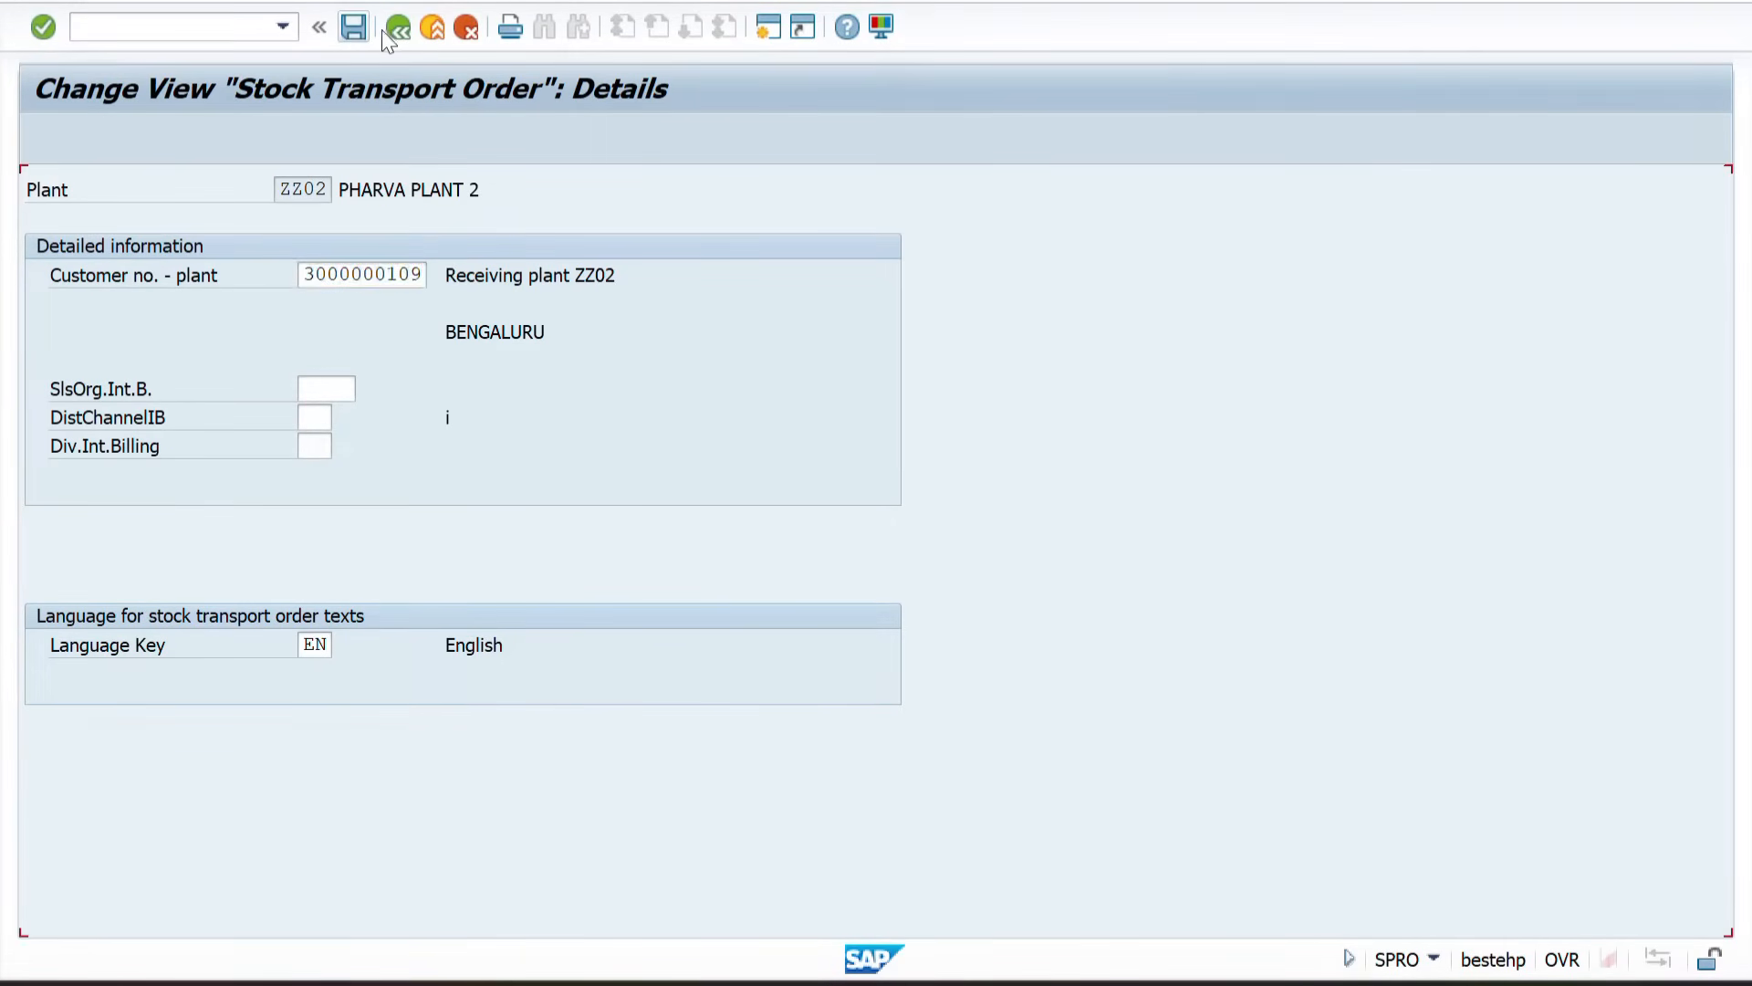
left_click(392, 30)
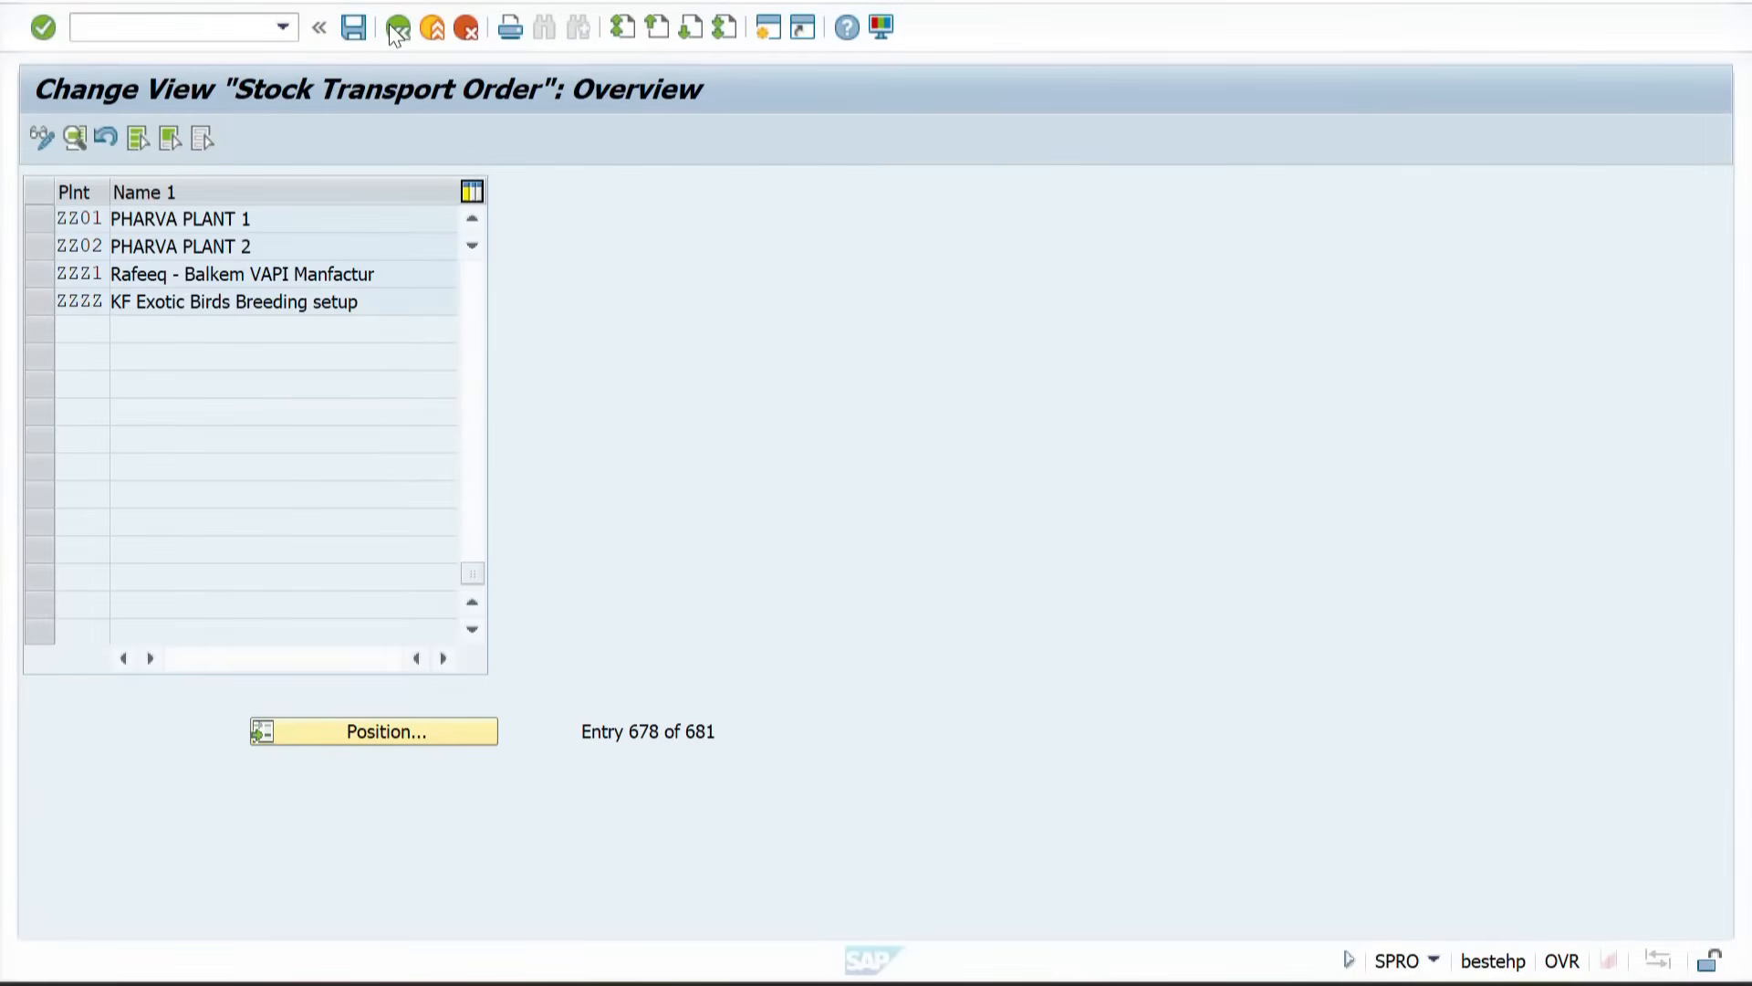
left_click(395, 27)
Step: Open Assign Delivery Type and Checking Rule, position on document type UB with supplying plant ZZ01, check its delivery type, then go back
left_click(259, 552)
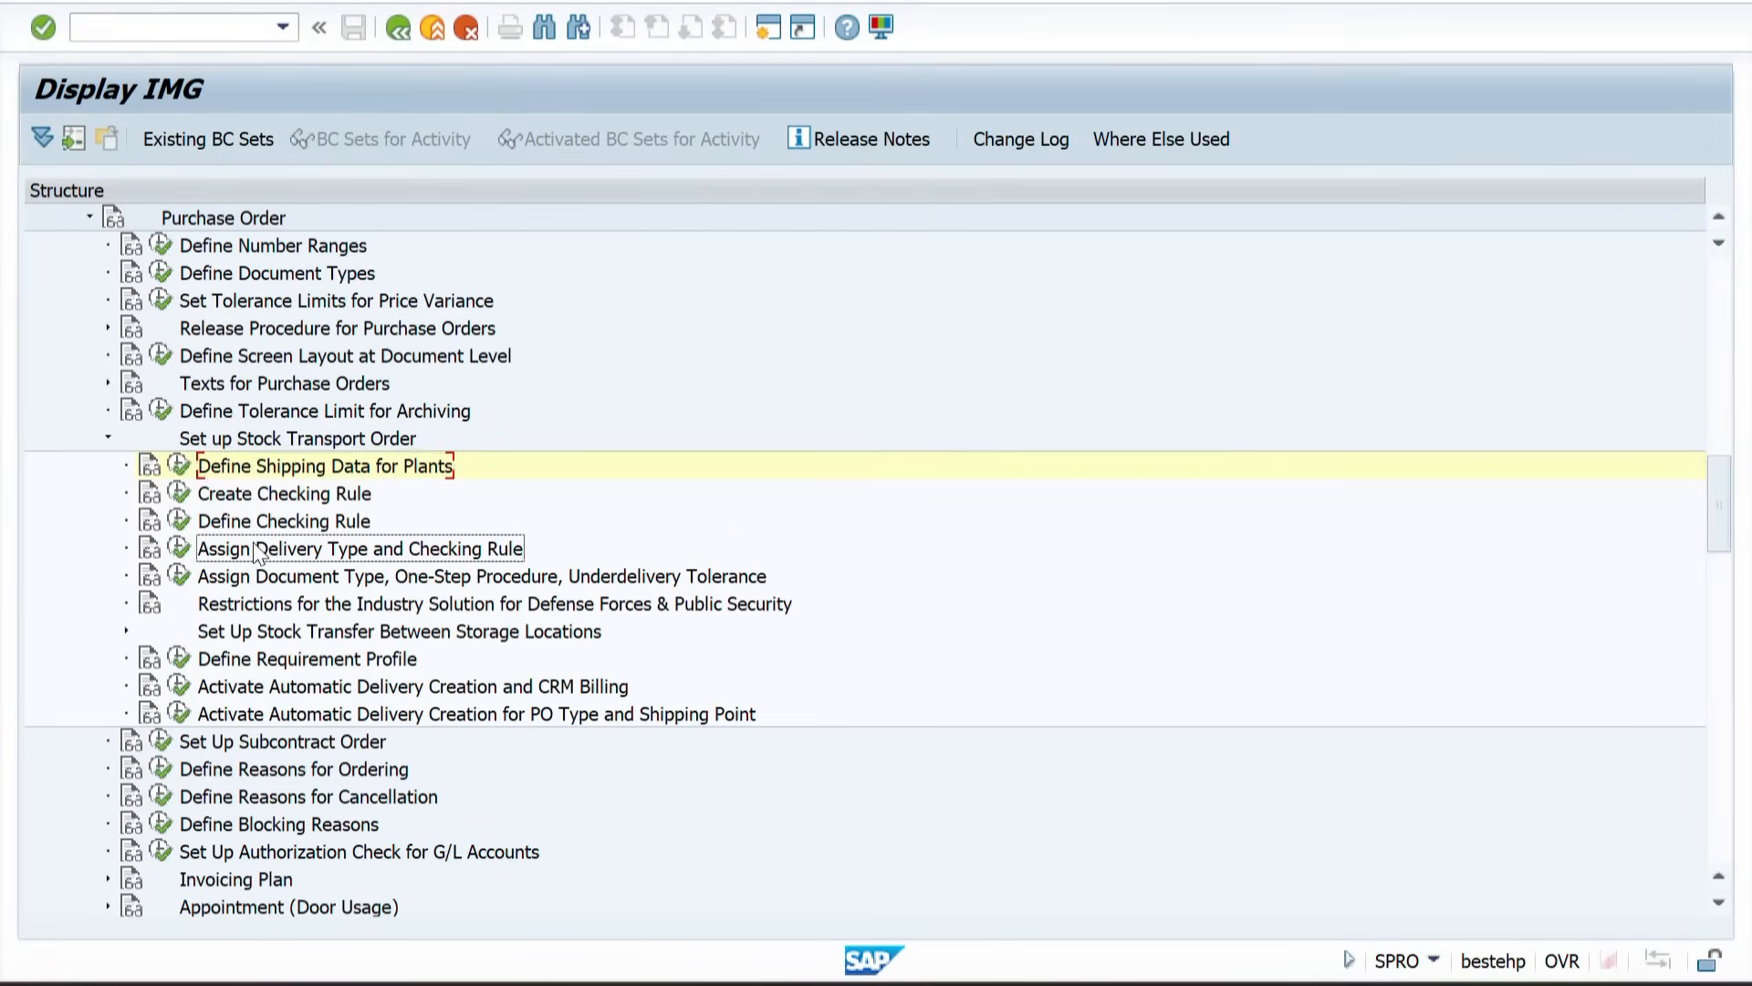
left_click(181, 548)
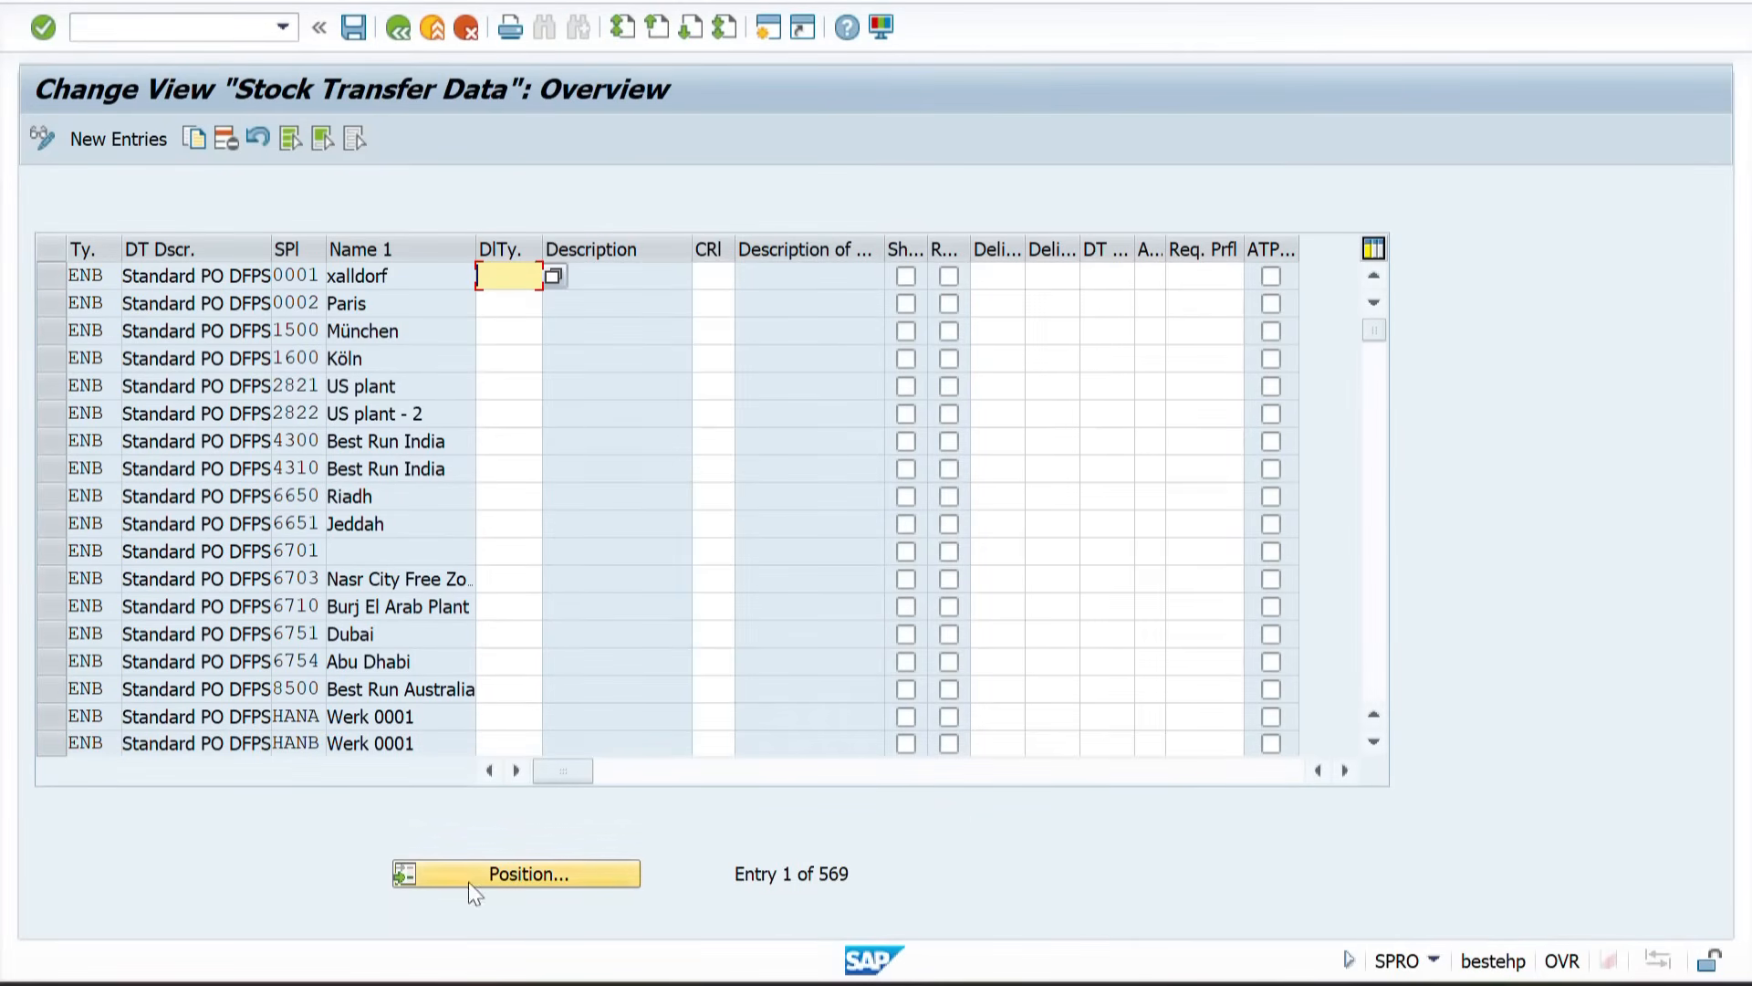
left_click(525, 896)
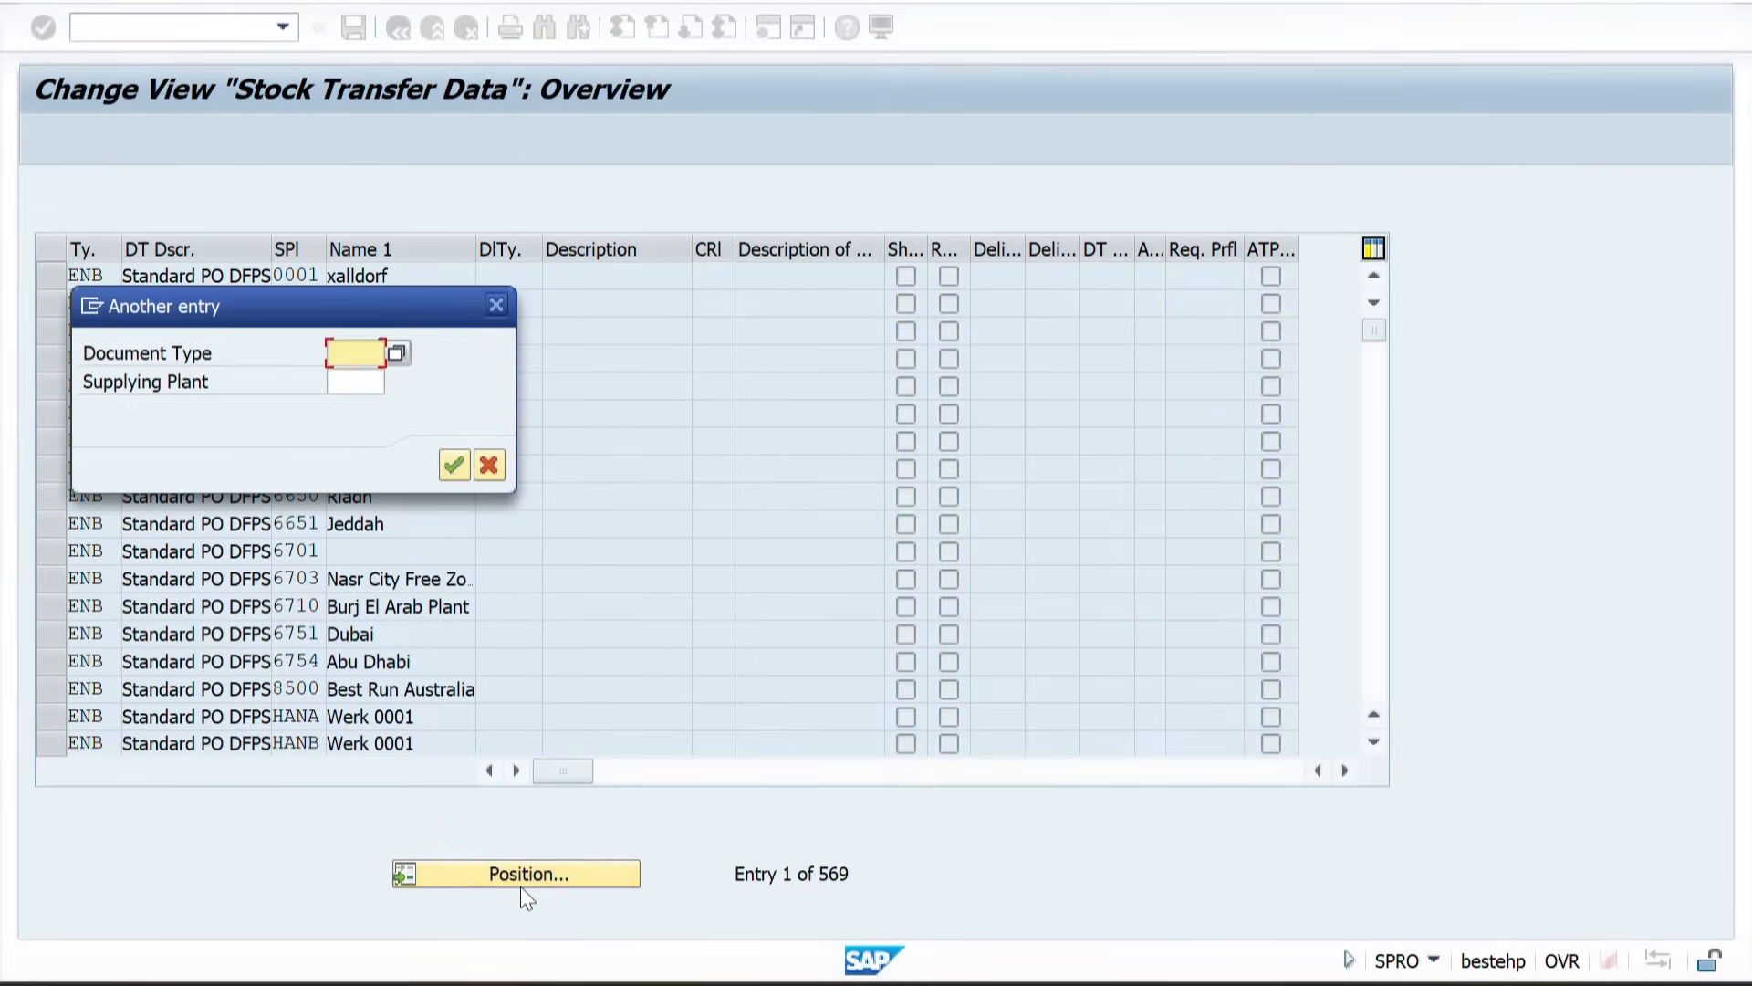
type("UB")
key("Tab")
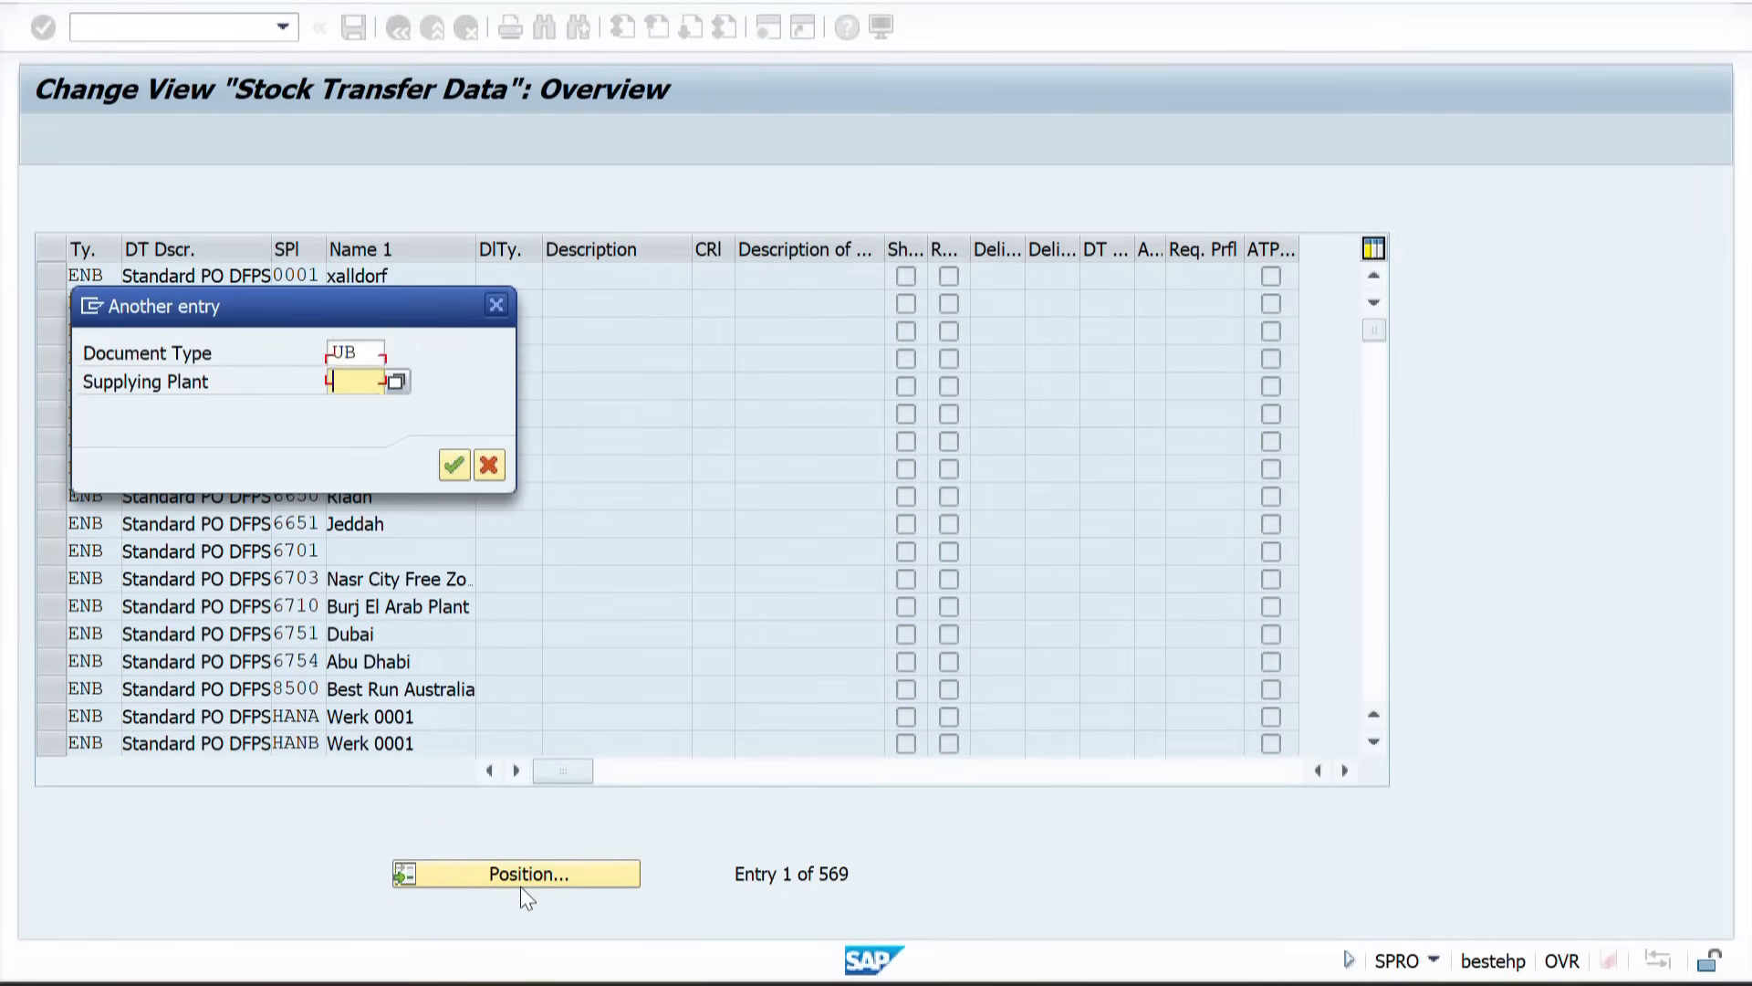
type("0001")
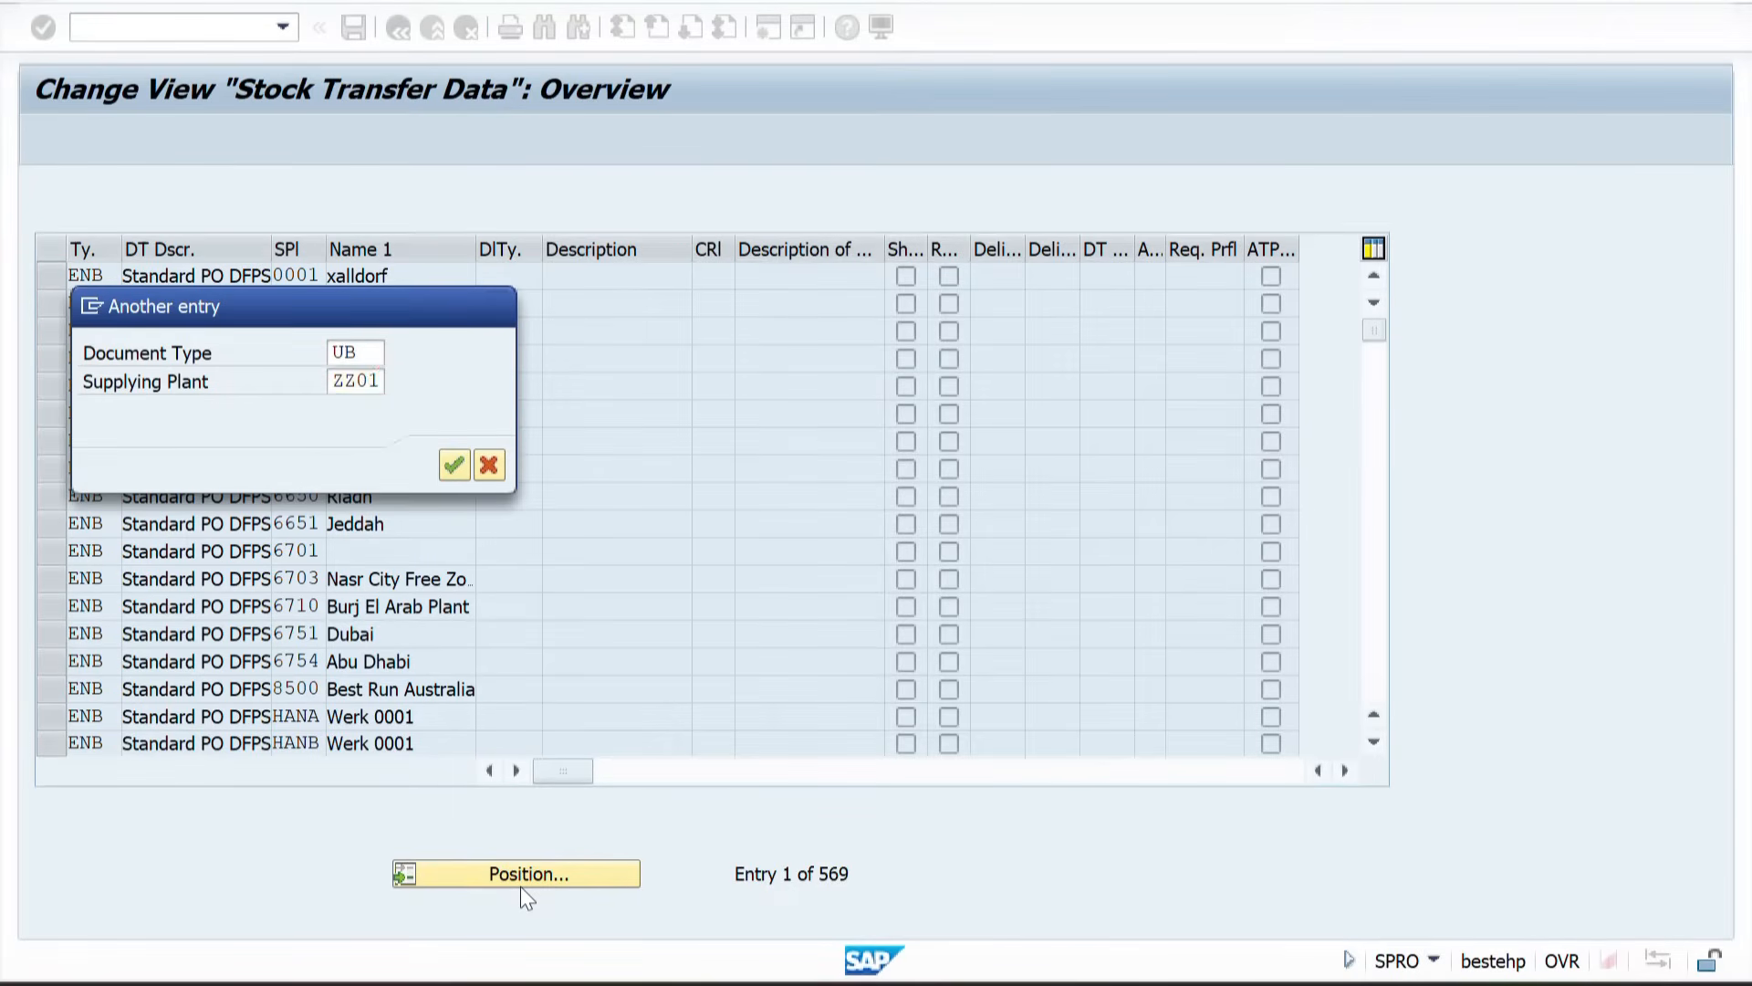
key("Return")
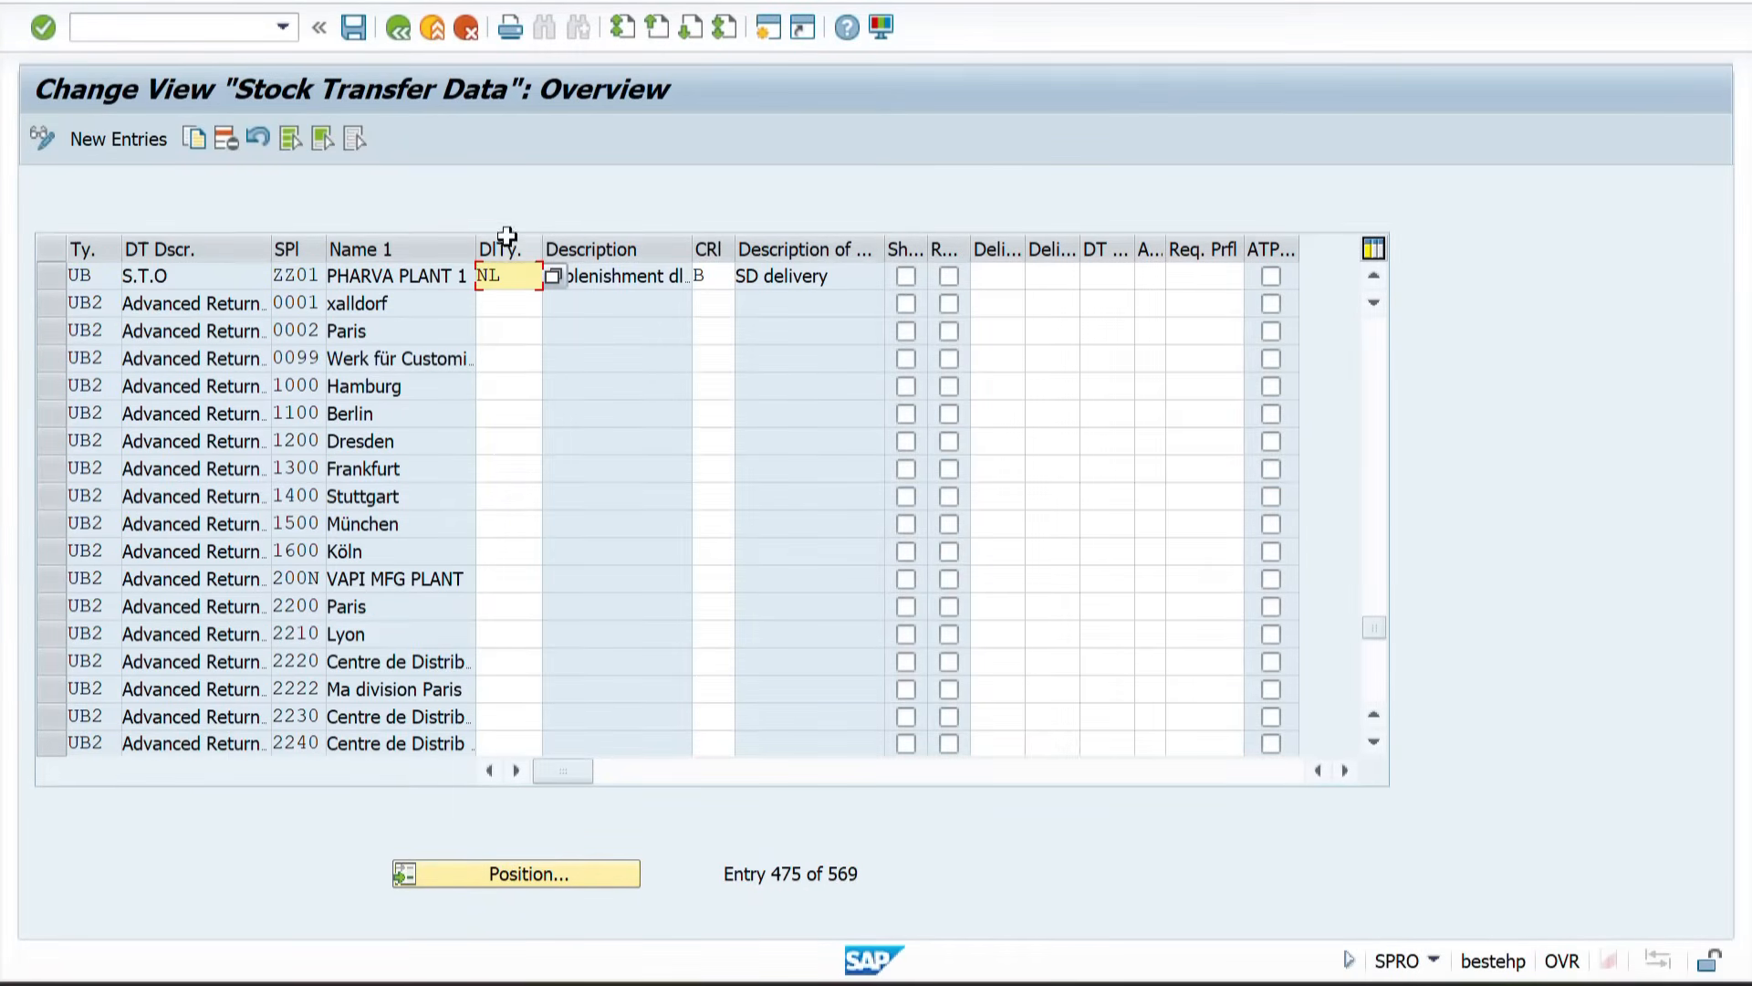
left_click_drag(516, 282, 464, 283)
left_click(397, 29)
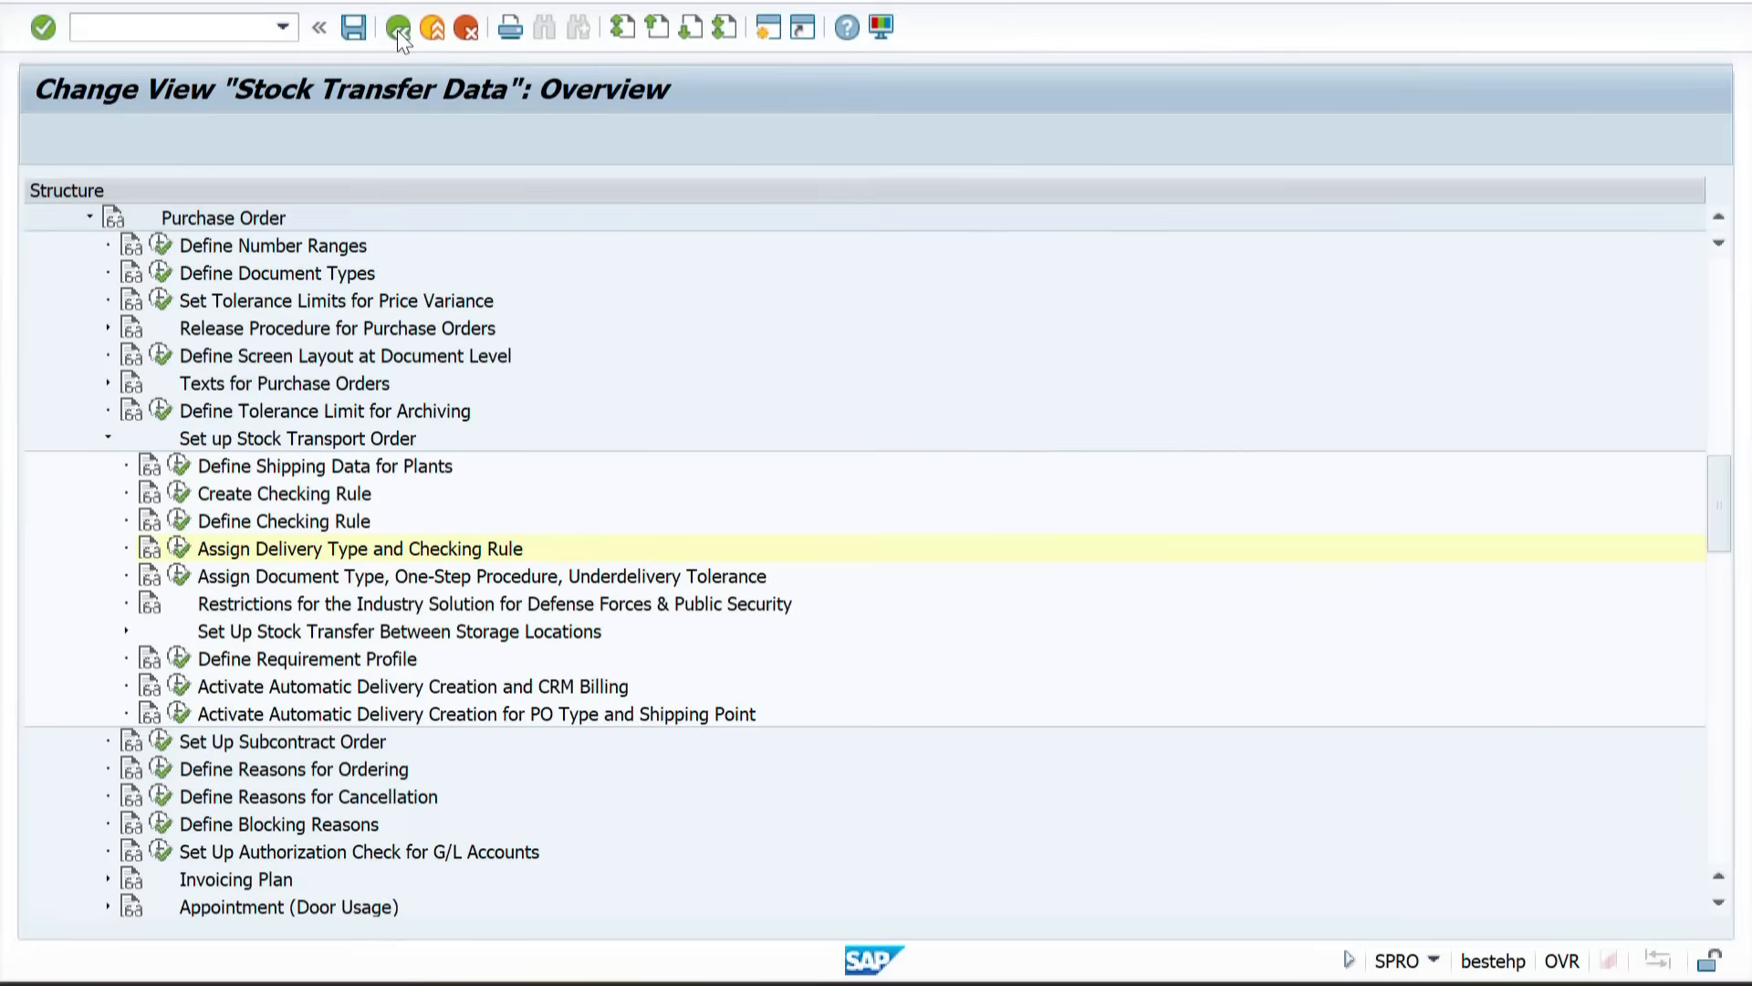
Step: Open Assign Document Type, One-Step Procedure, Underdelivery Tolerance and position the list on supplying plant ZZ01 with plant ZZ02
left_click(259, 584)
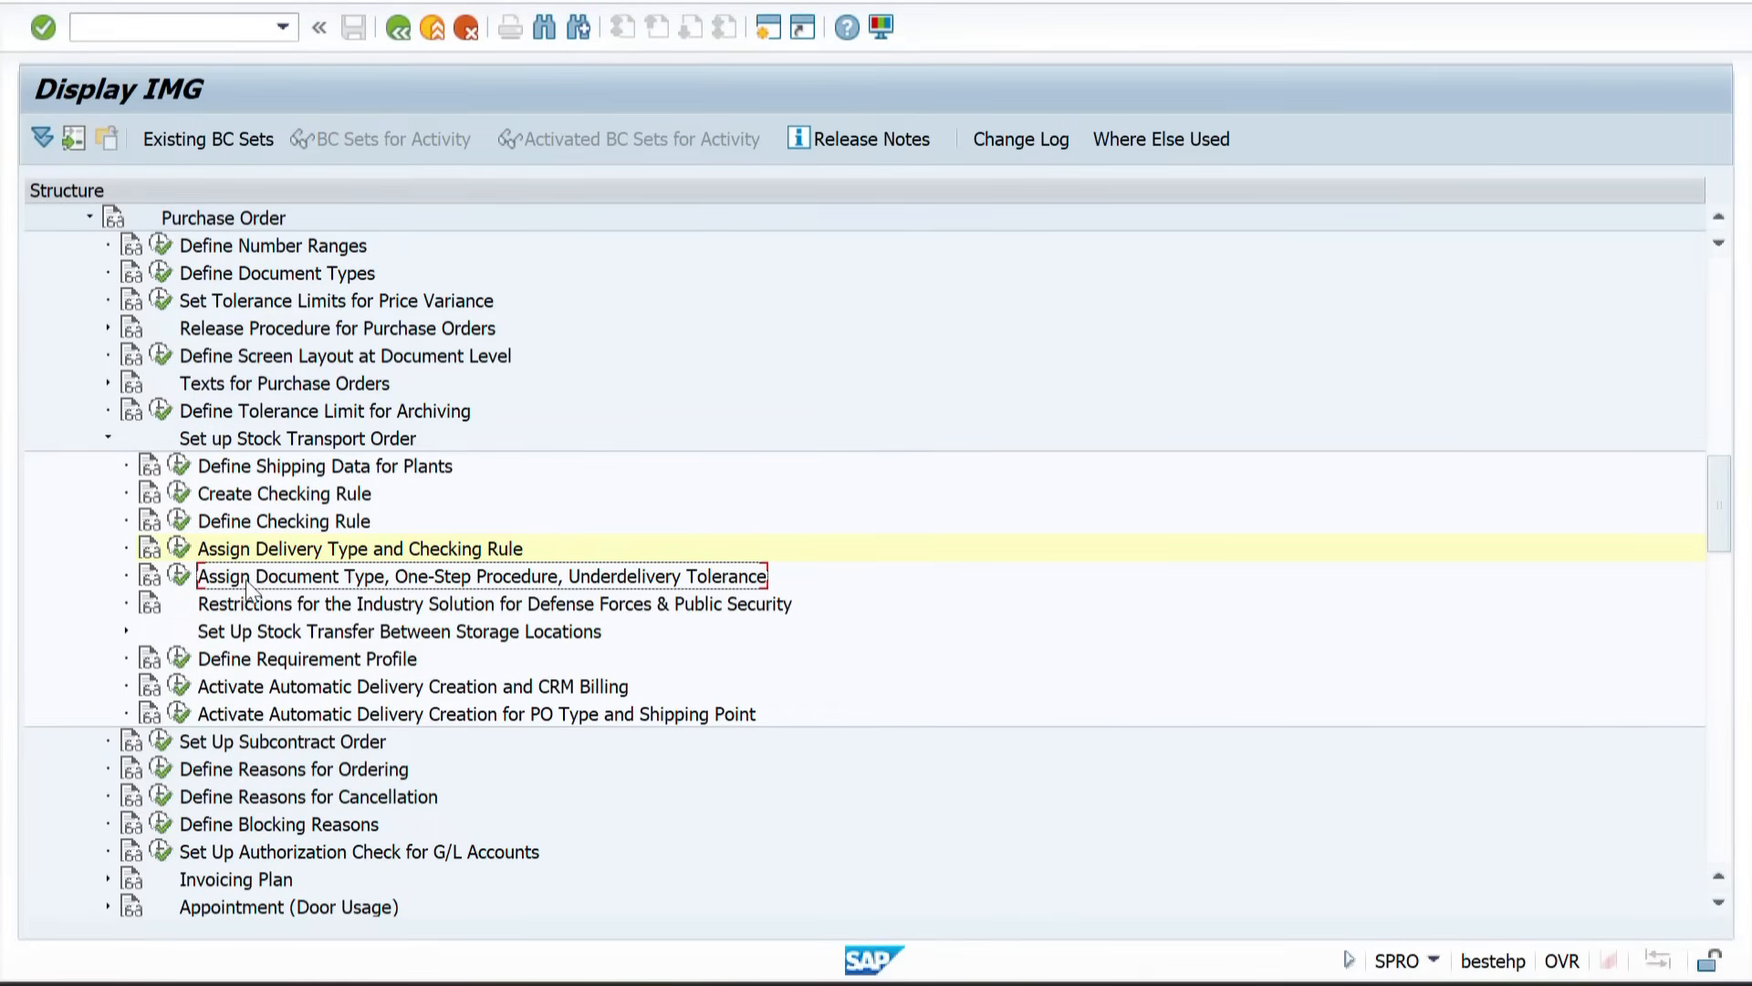
left_click(180, 576)
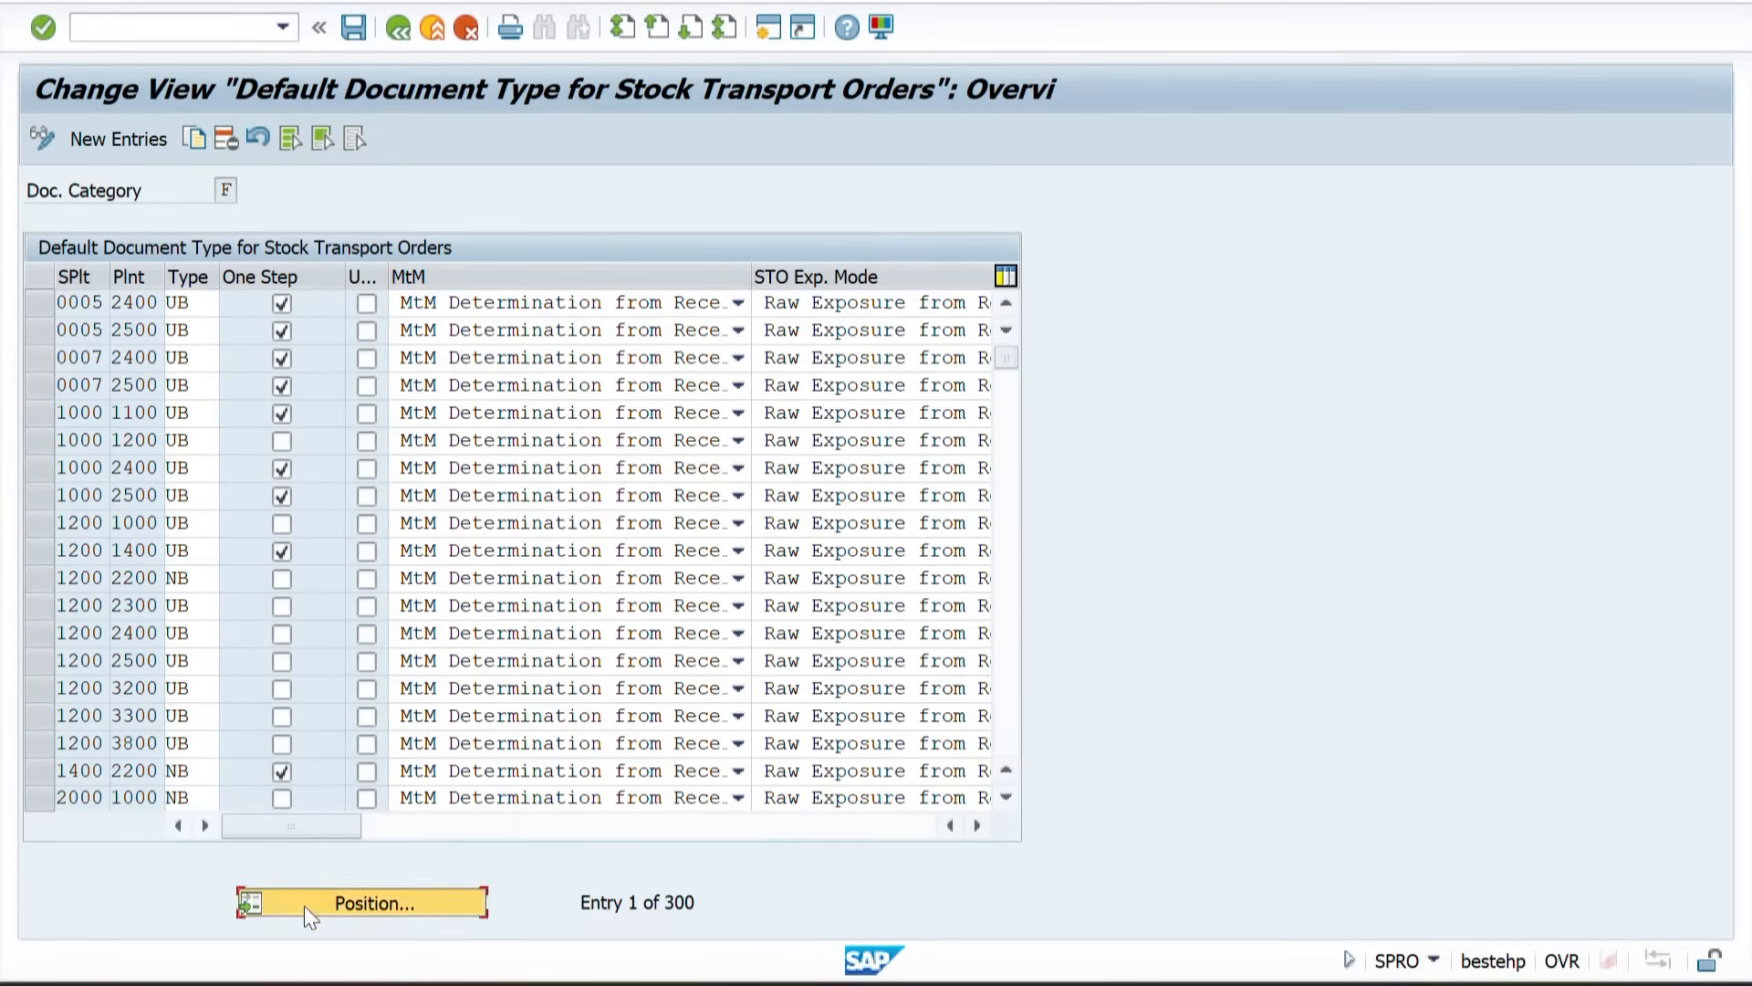
left_click(304, 906)
type("ZZ01")
key("Tab")
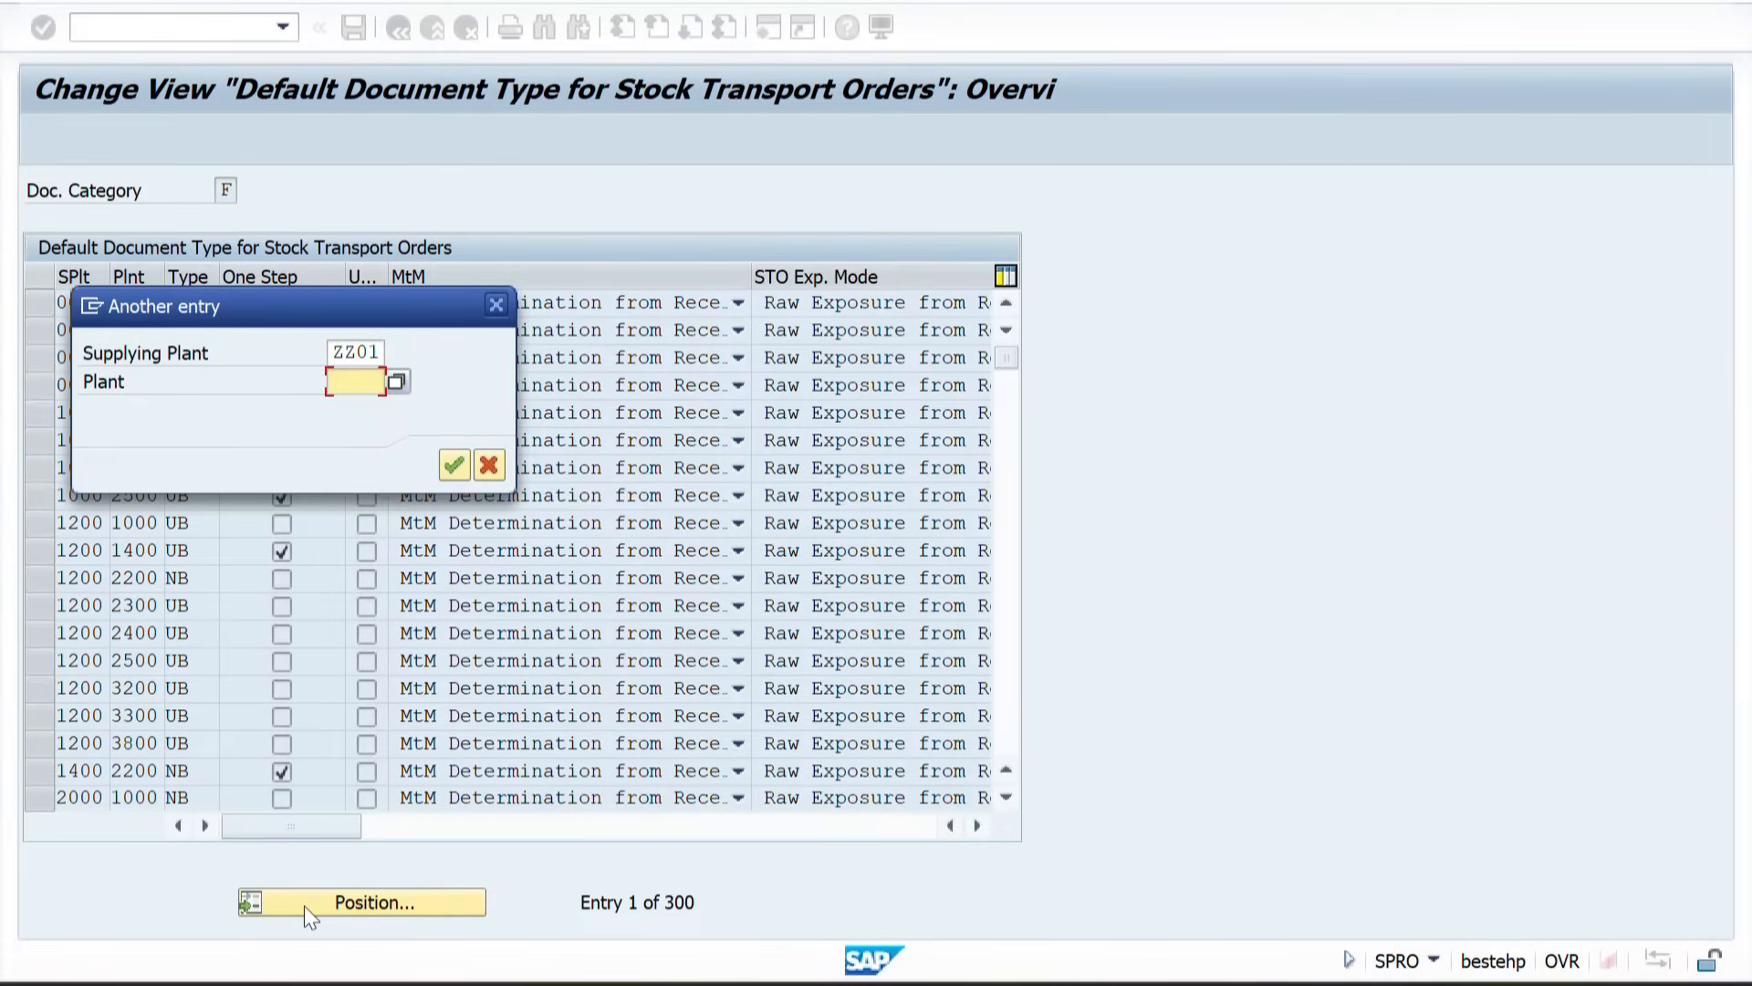
type("ZZ02")
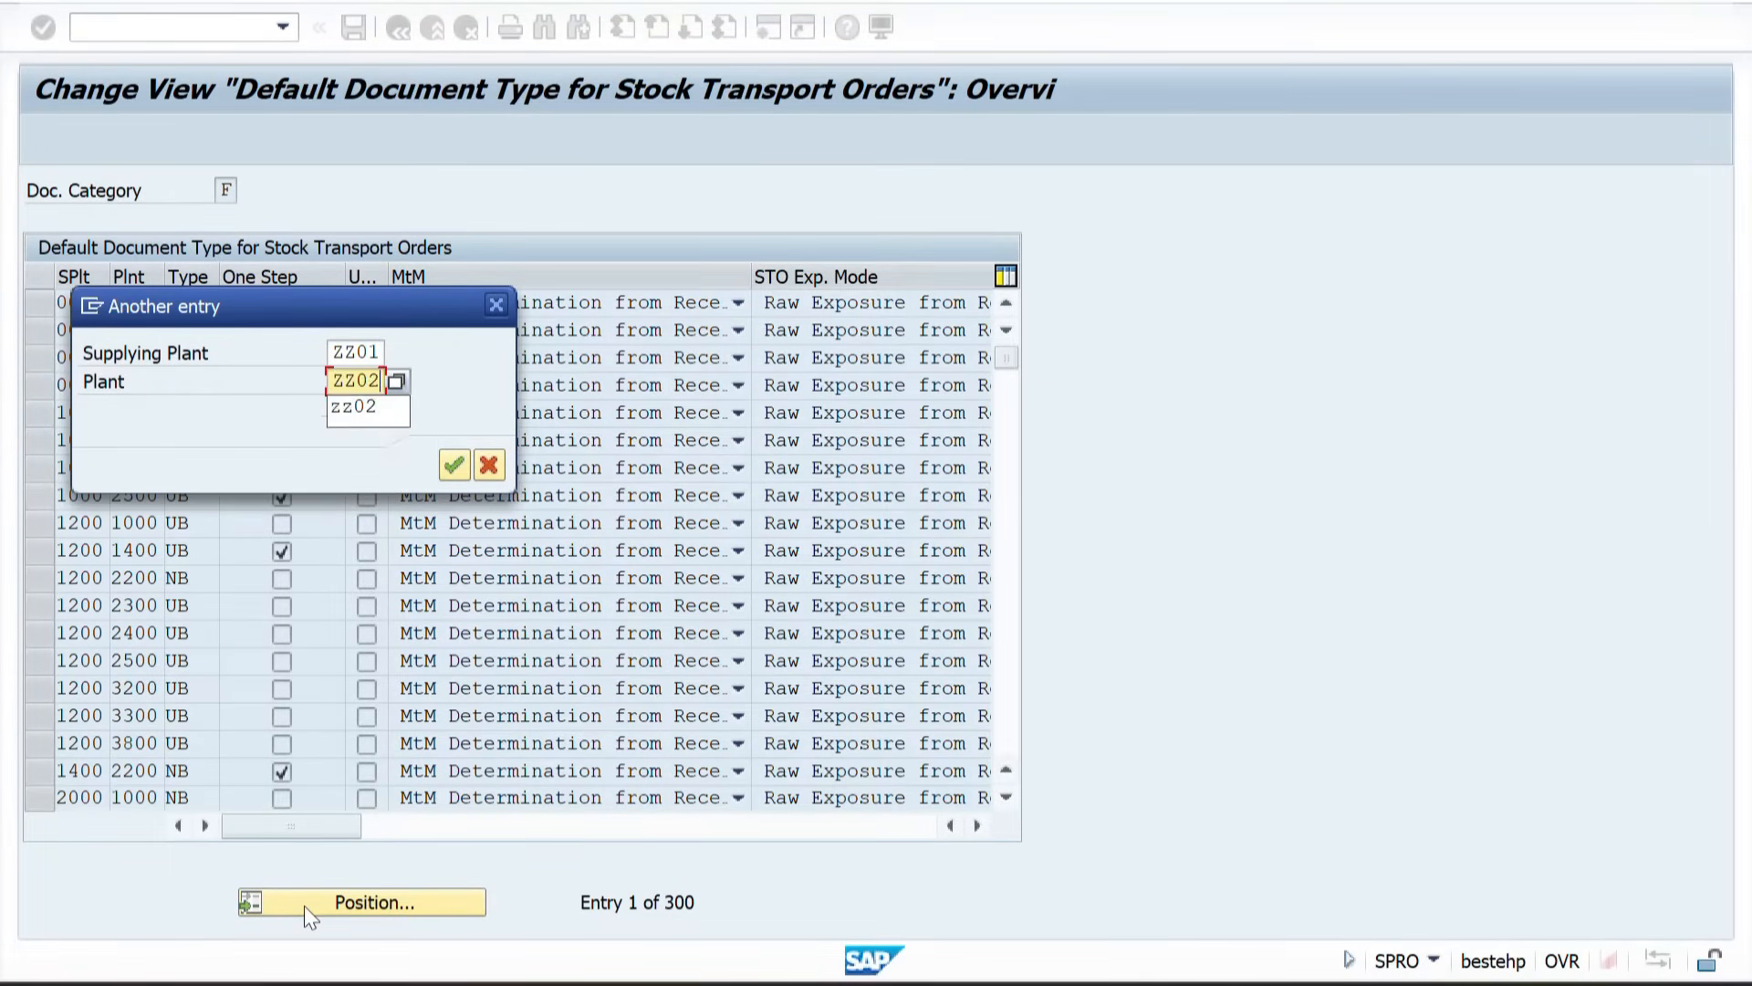
key("Return")
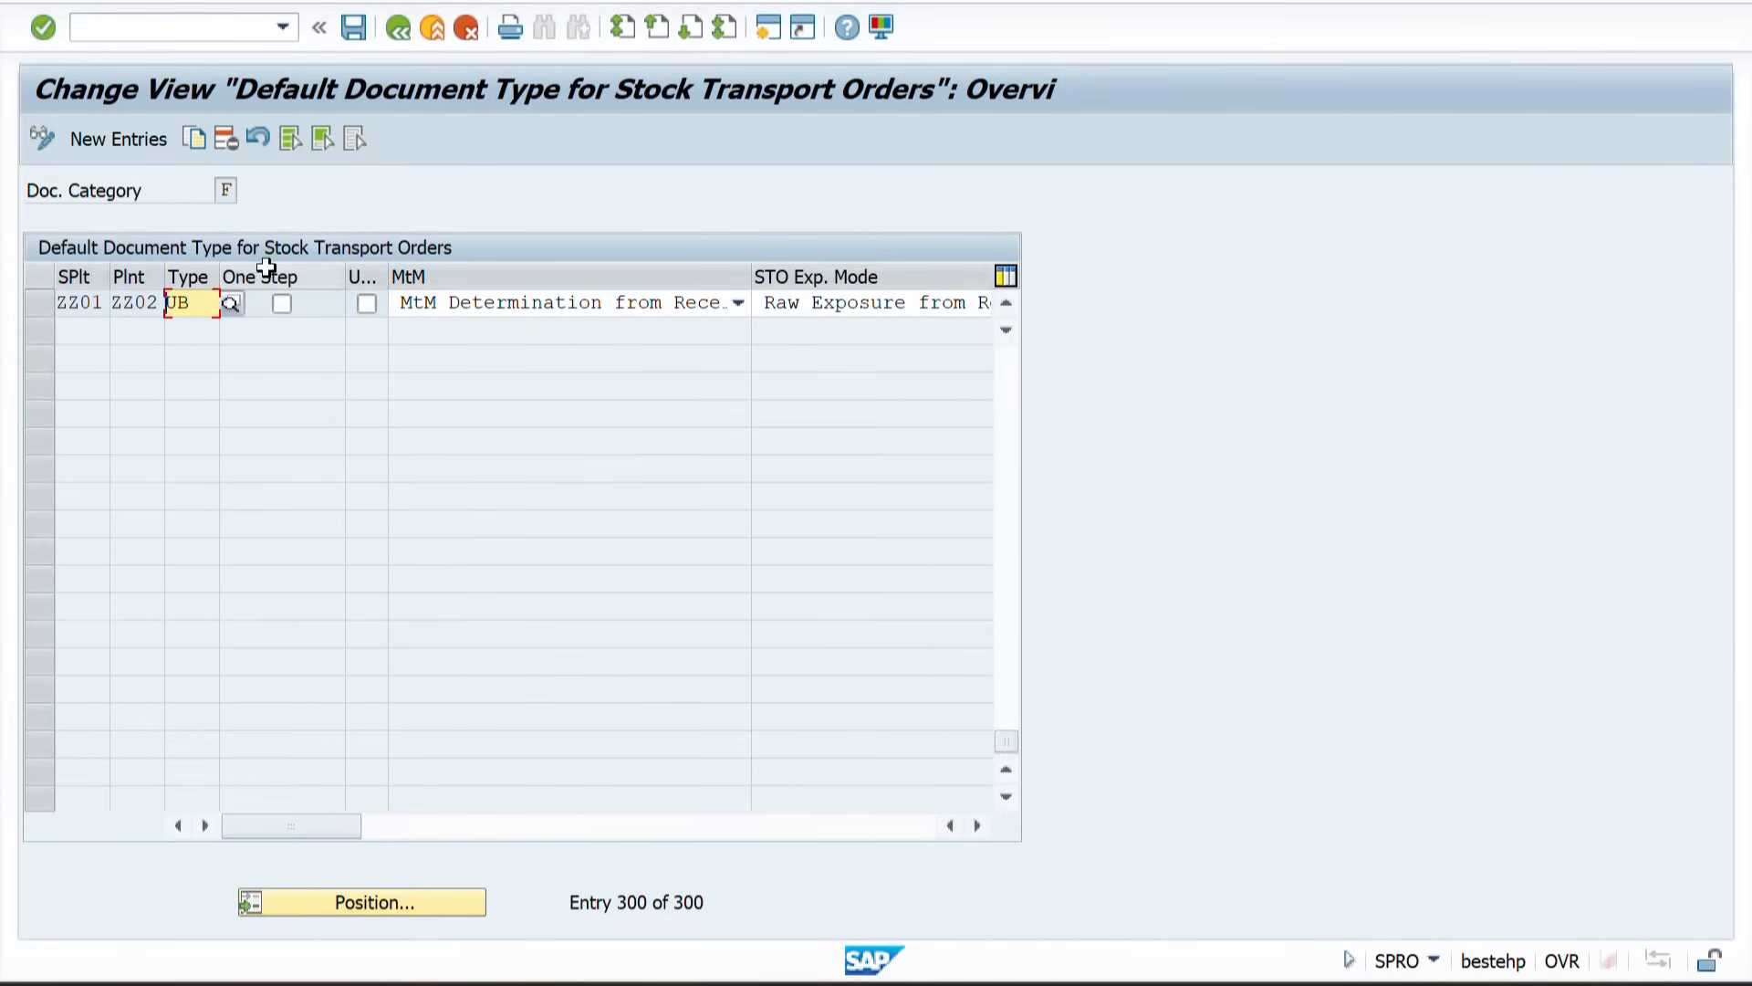
Step: Enable One Step for the ZZ01 to ZZ02 UB entry, save it to the customizing request, and go back
left_click(282, 303)
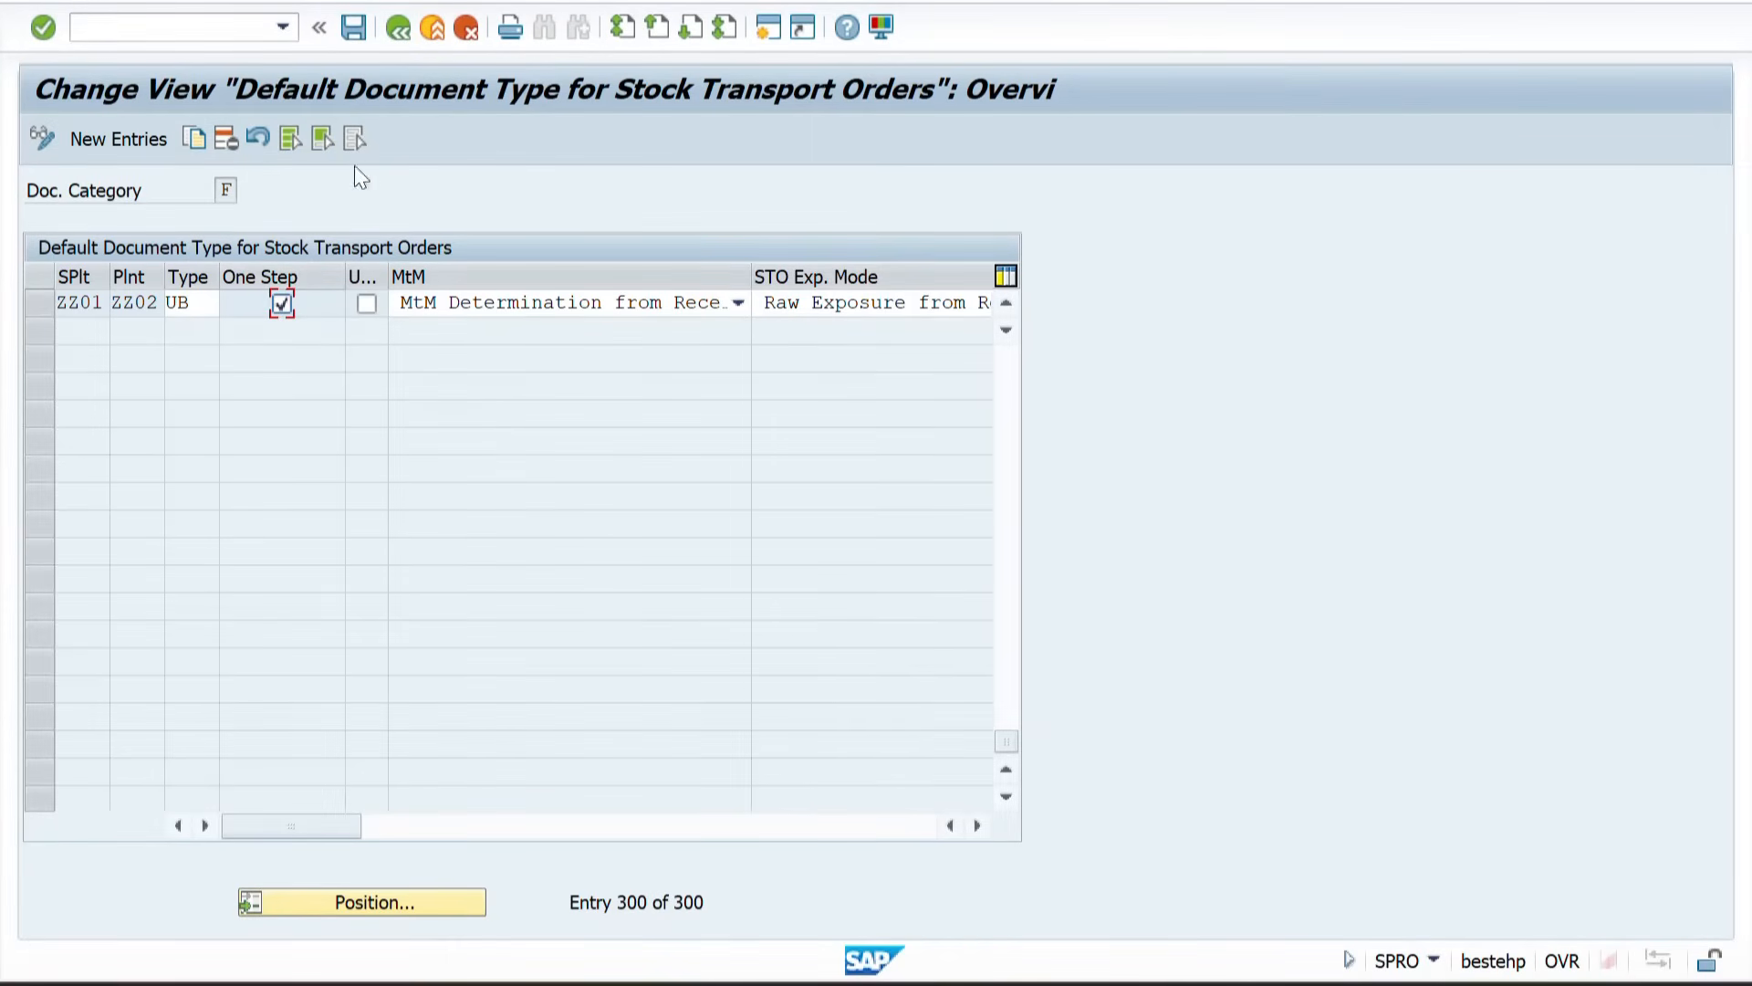
left_click(352, 35)
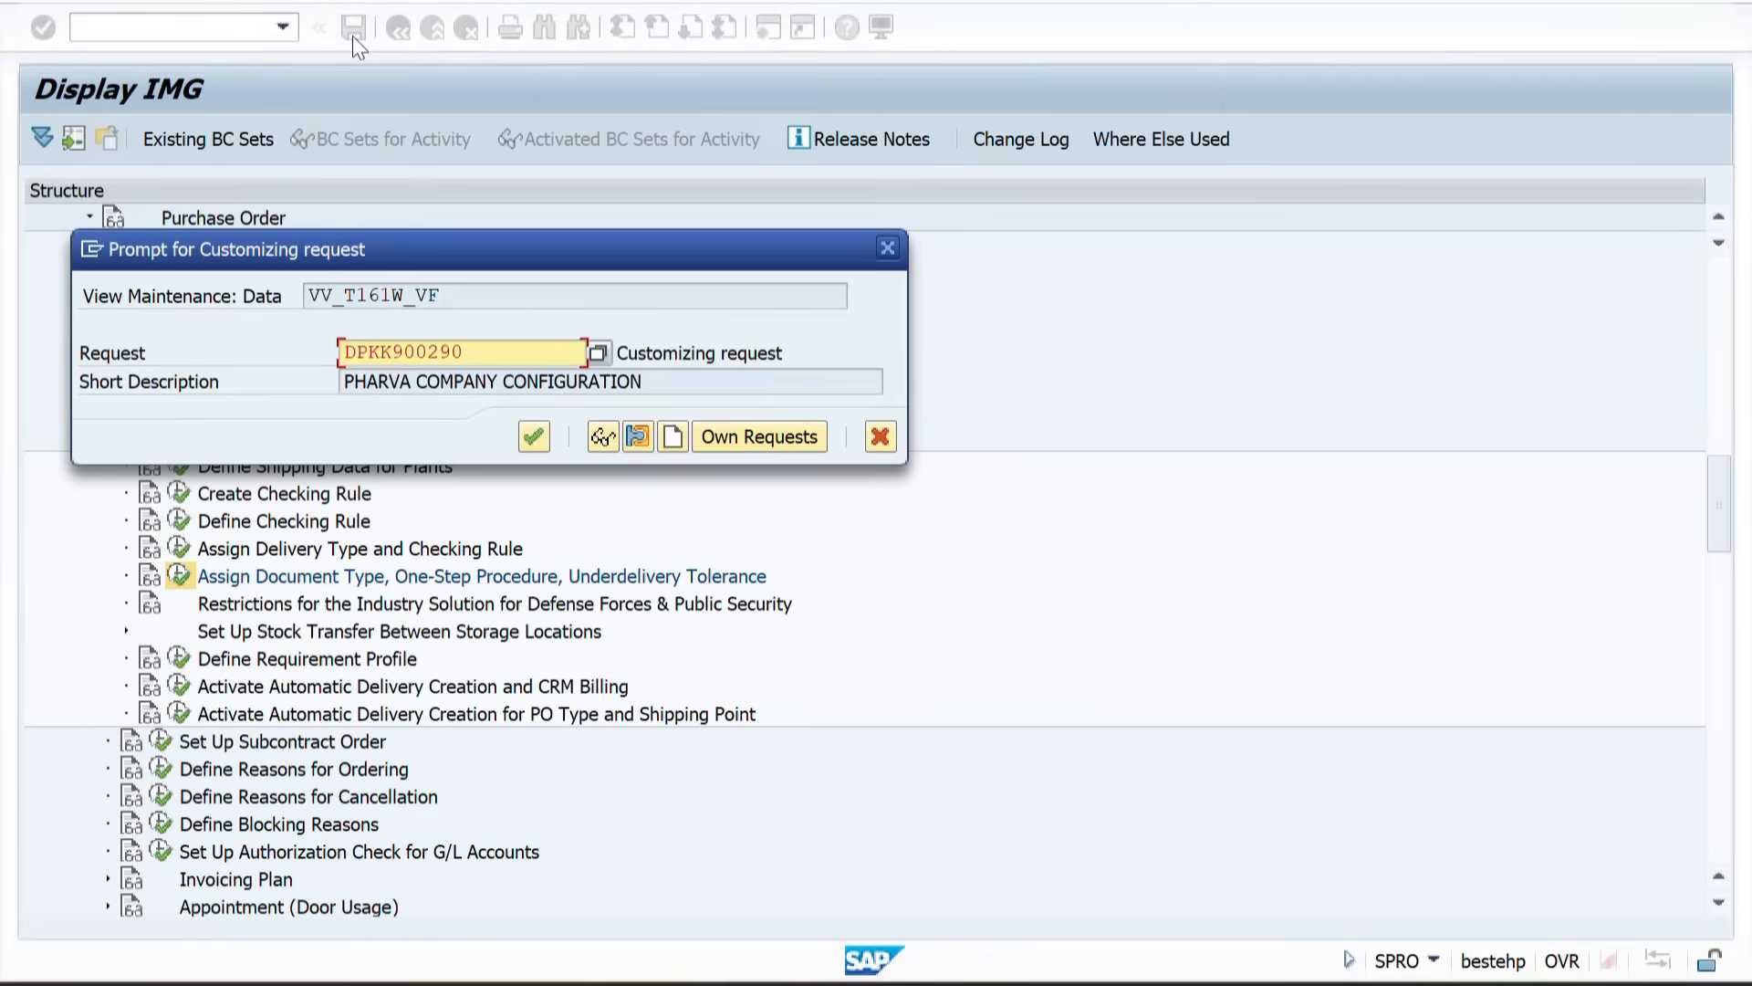
left_click(534, 436)
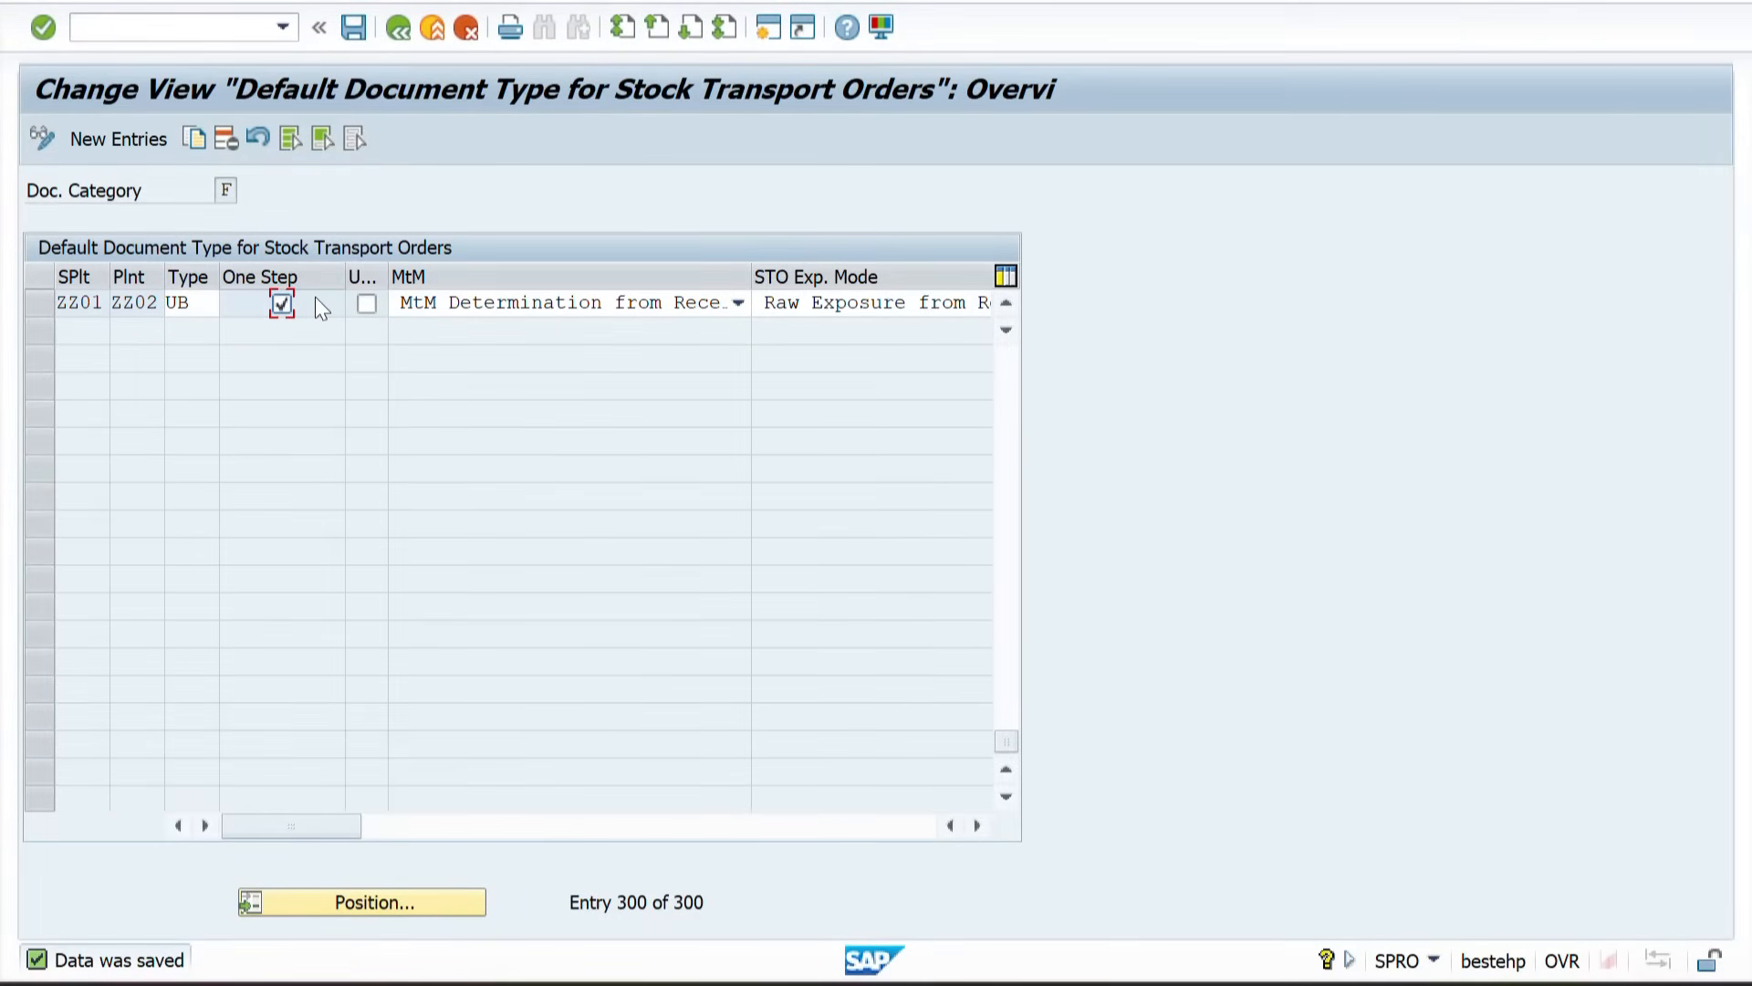
left_click(347, 40)
left_click(396, 33)
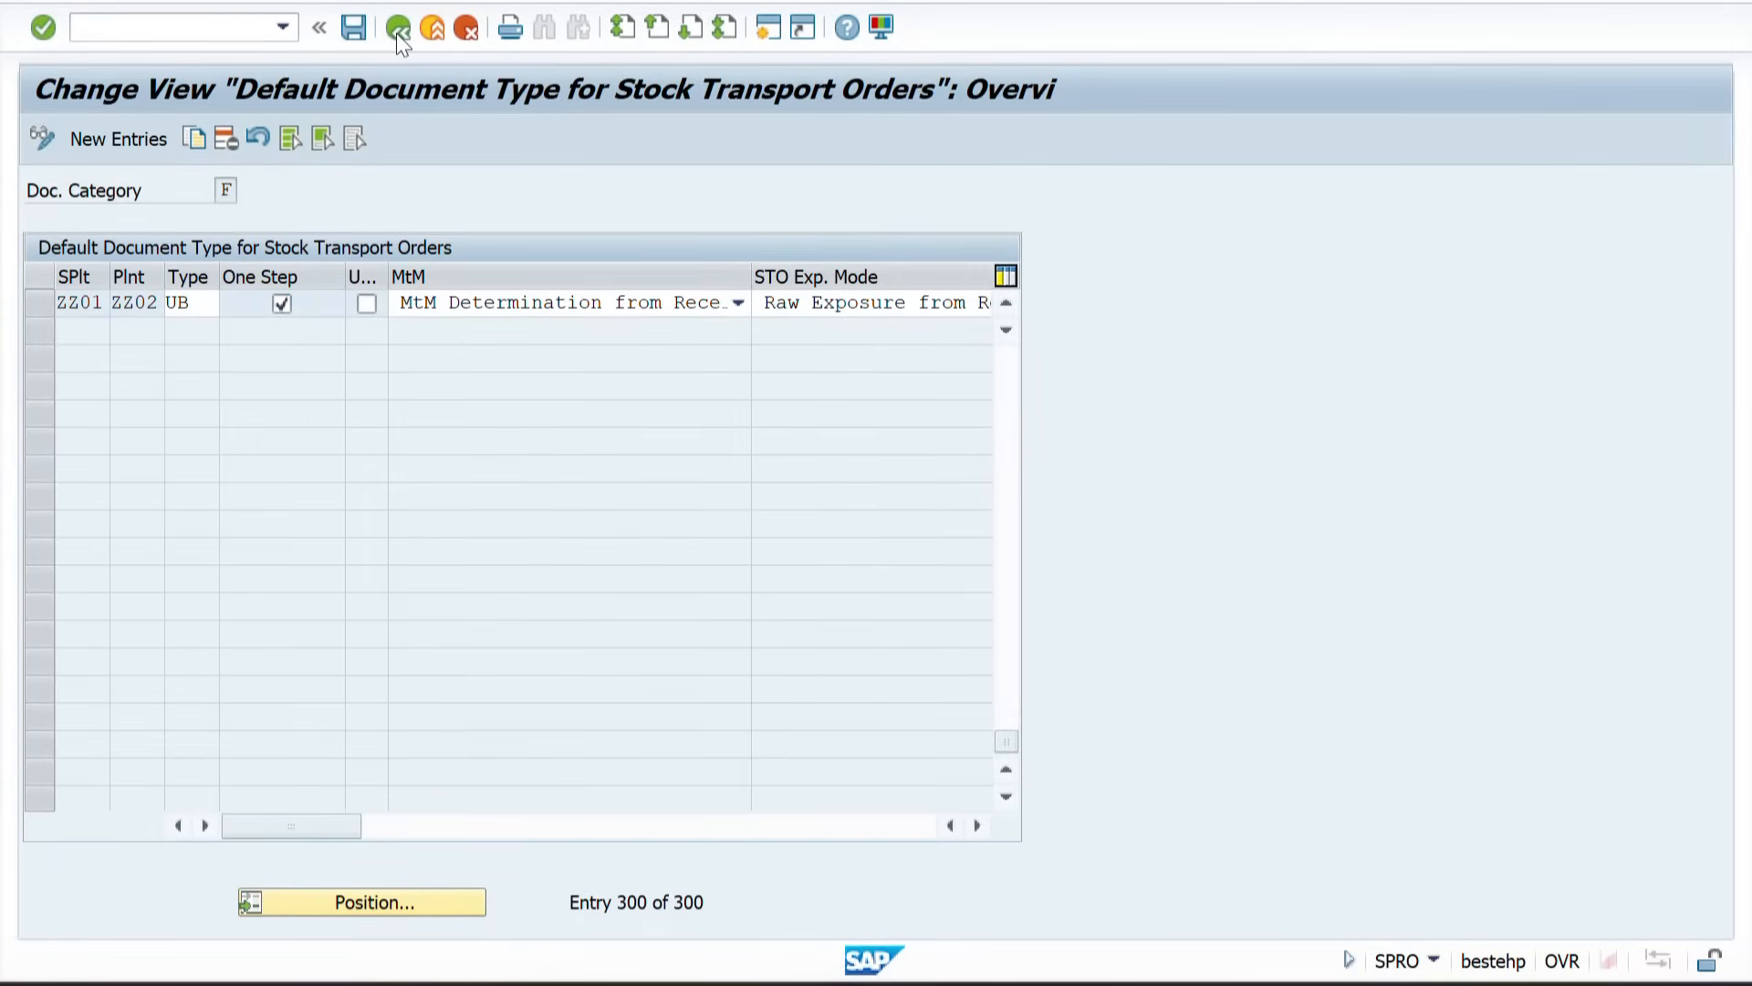
Step: Switch to the spreadsheet and copy the Steps in STO Process block from the STO 2 Step sheet
key("alt+Tab")
key("Tab")
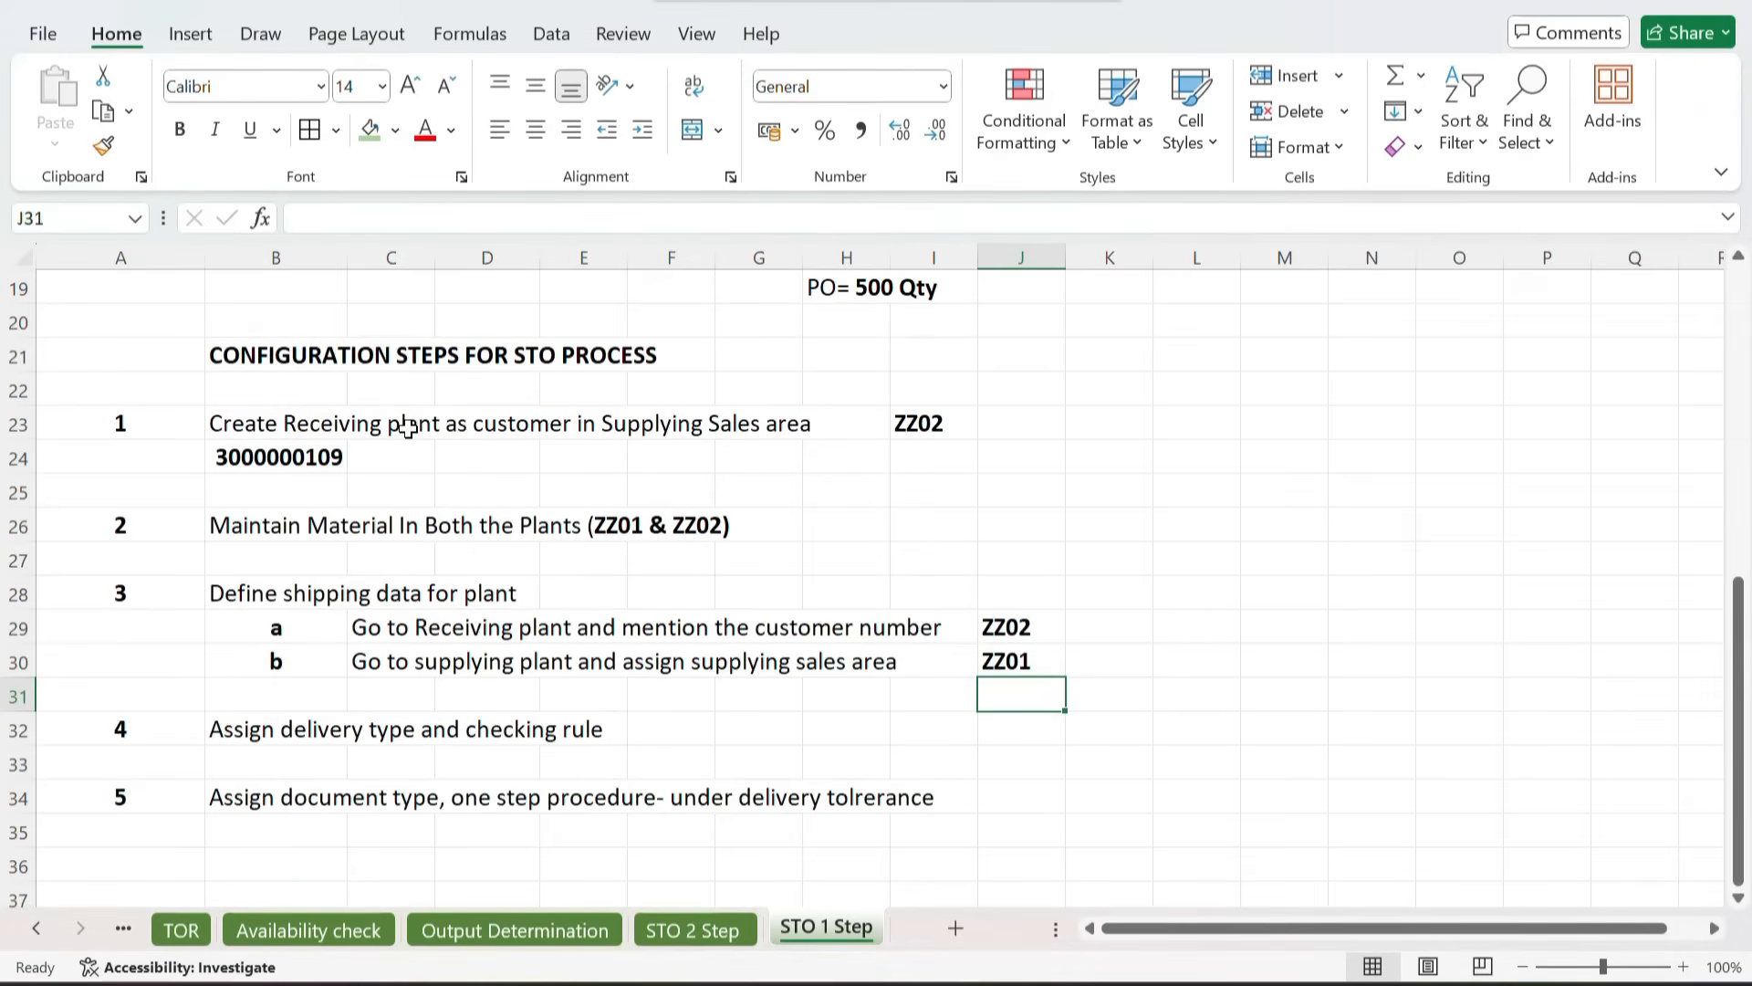
left_click(690, 929)
scroll(594, 727, "down", 1)
scroll(594, 727, "up", 9)
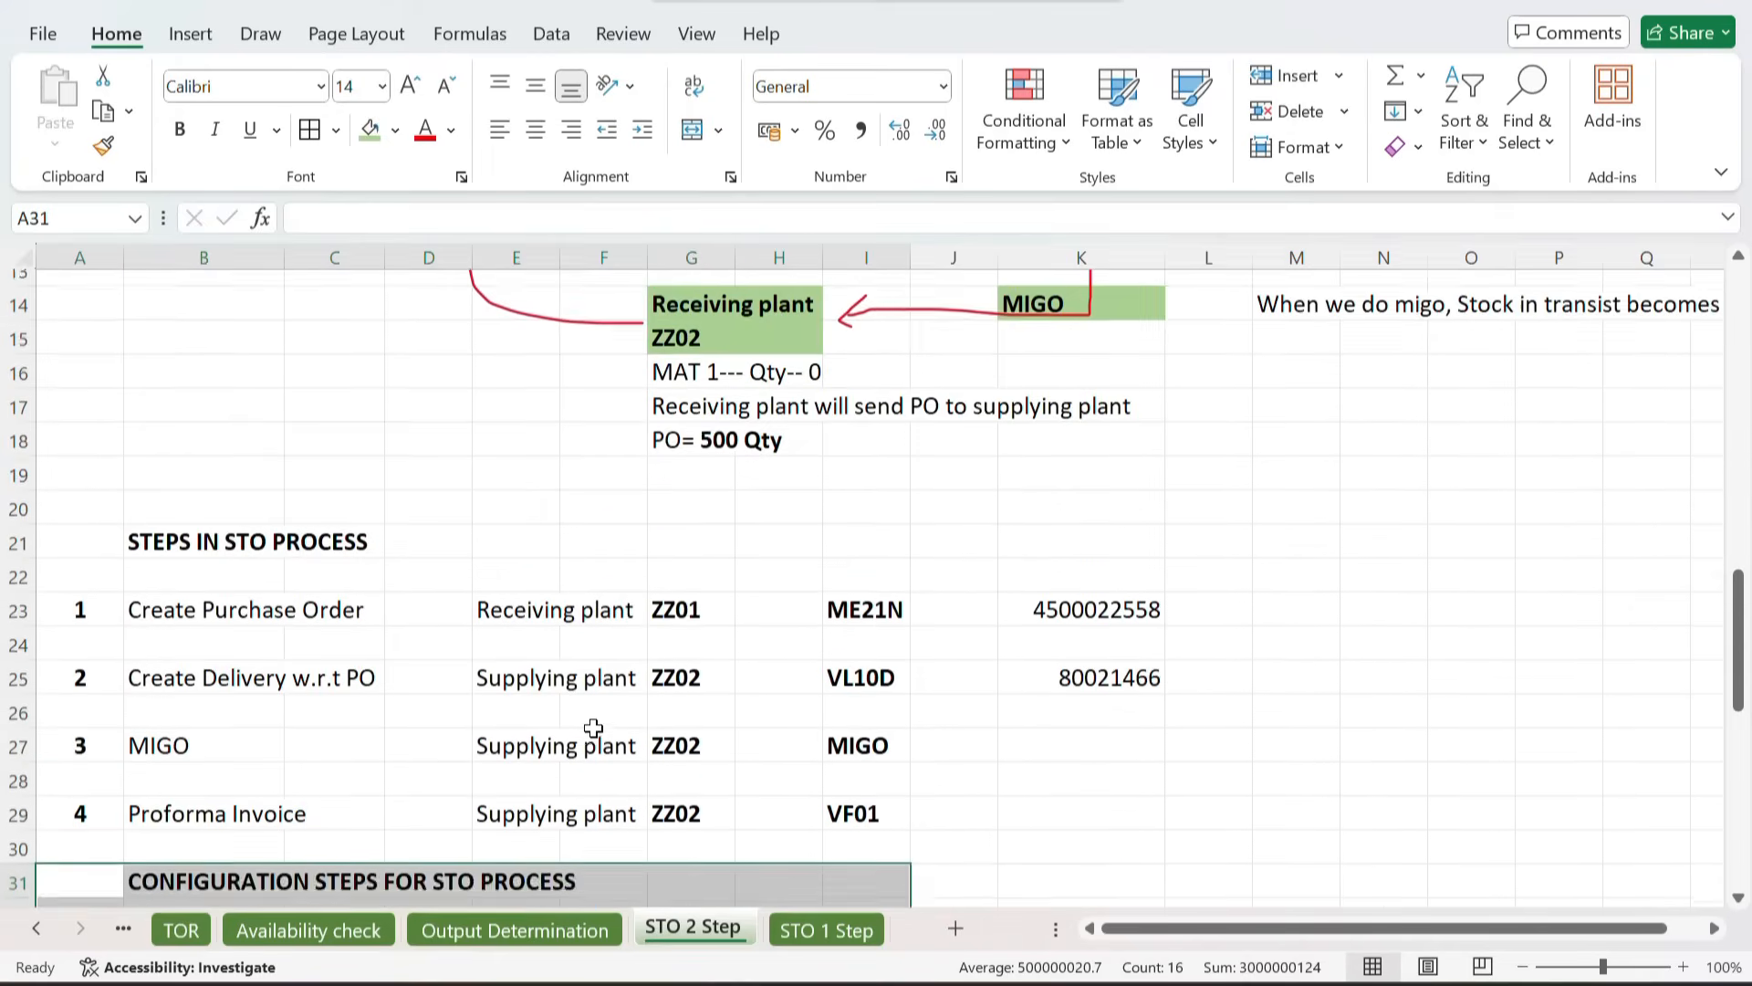
scroll(593, 728, "down", 3)
scroll(593, 727, "down", 1)
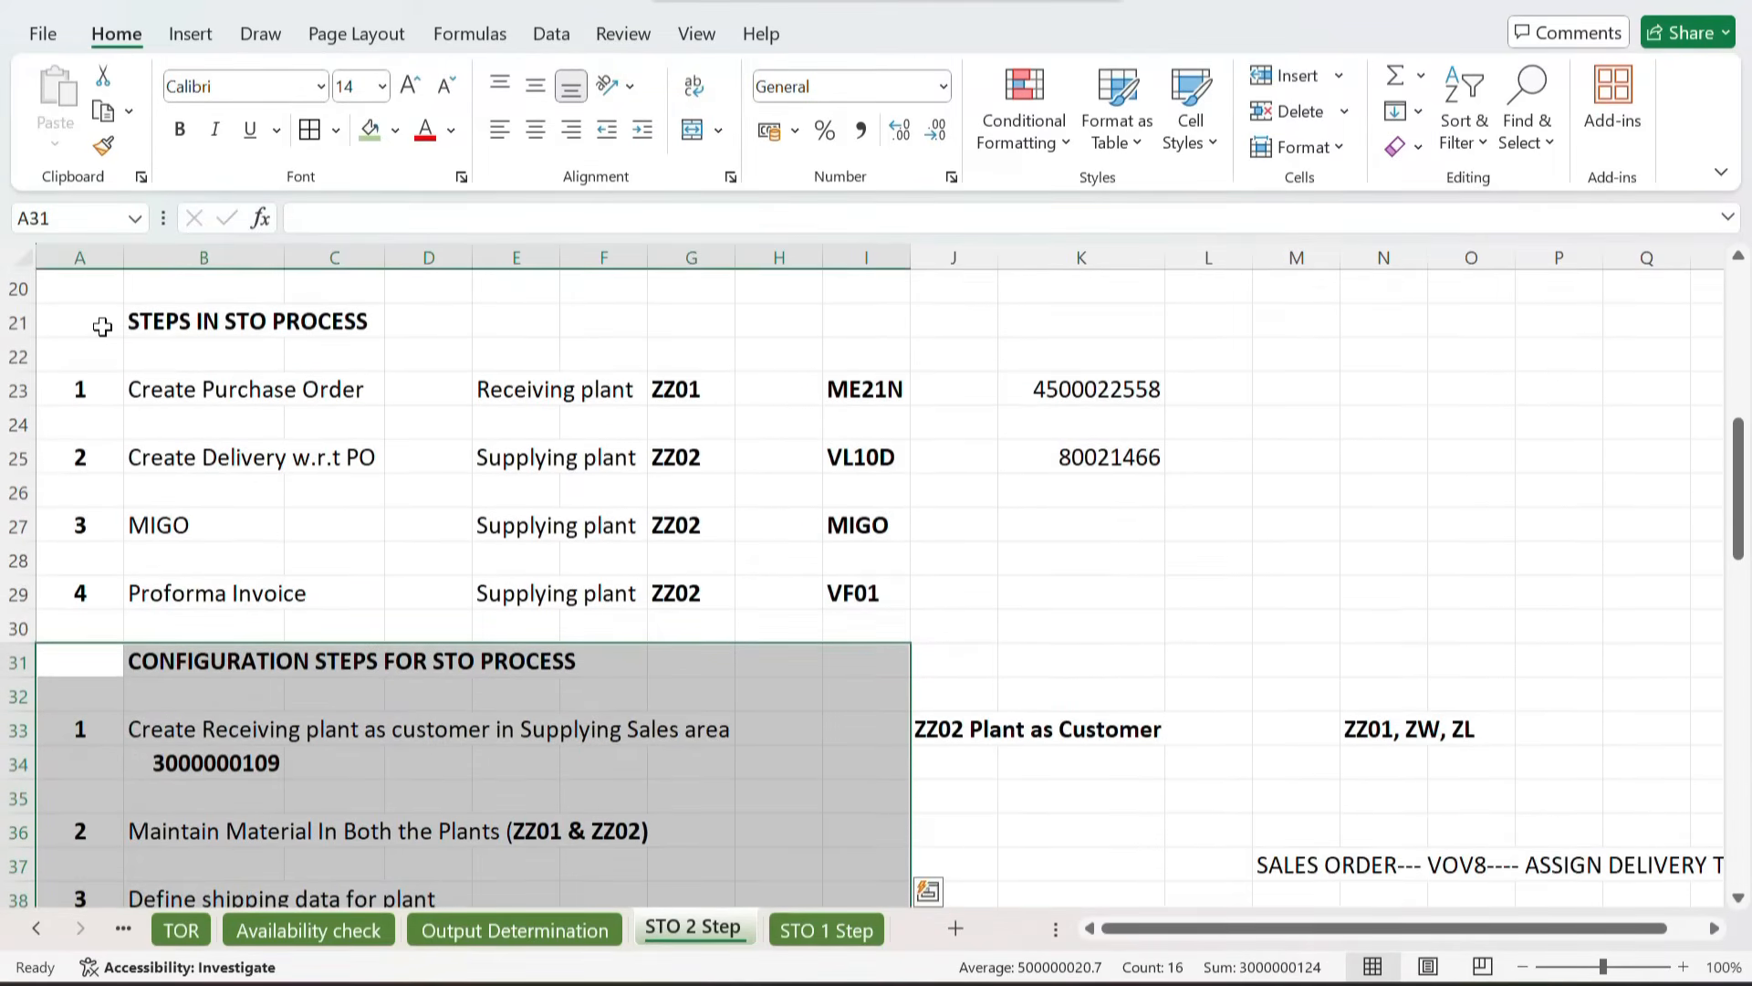
left_click_drag(74, 310, 885, 606)
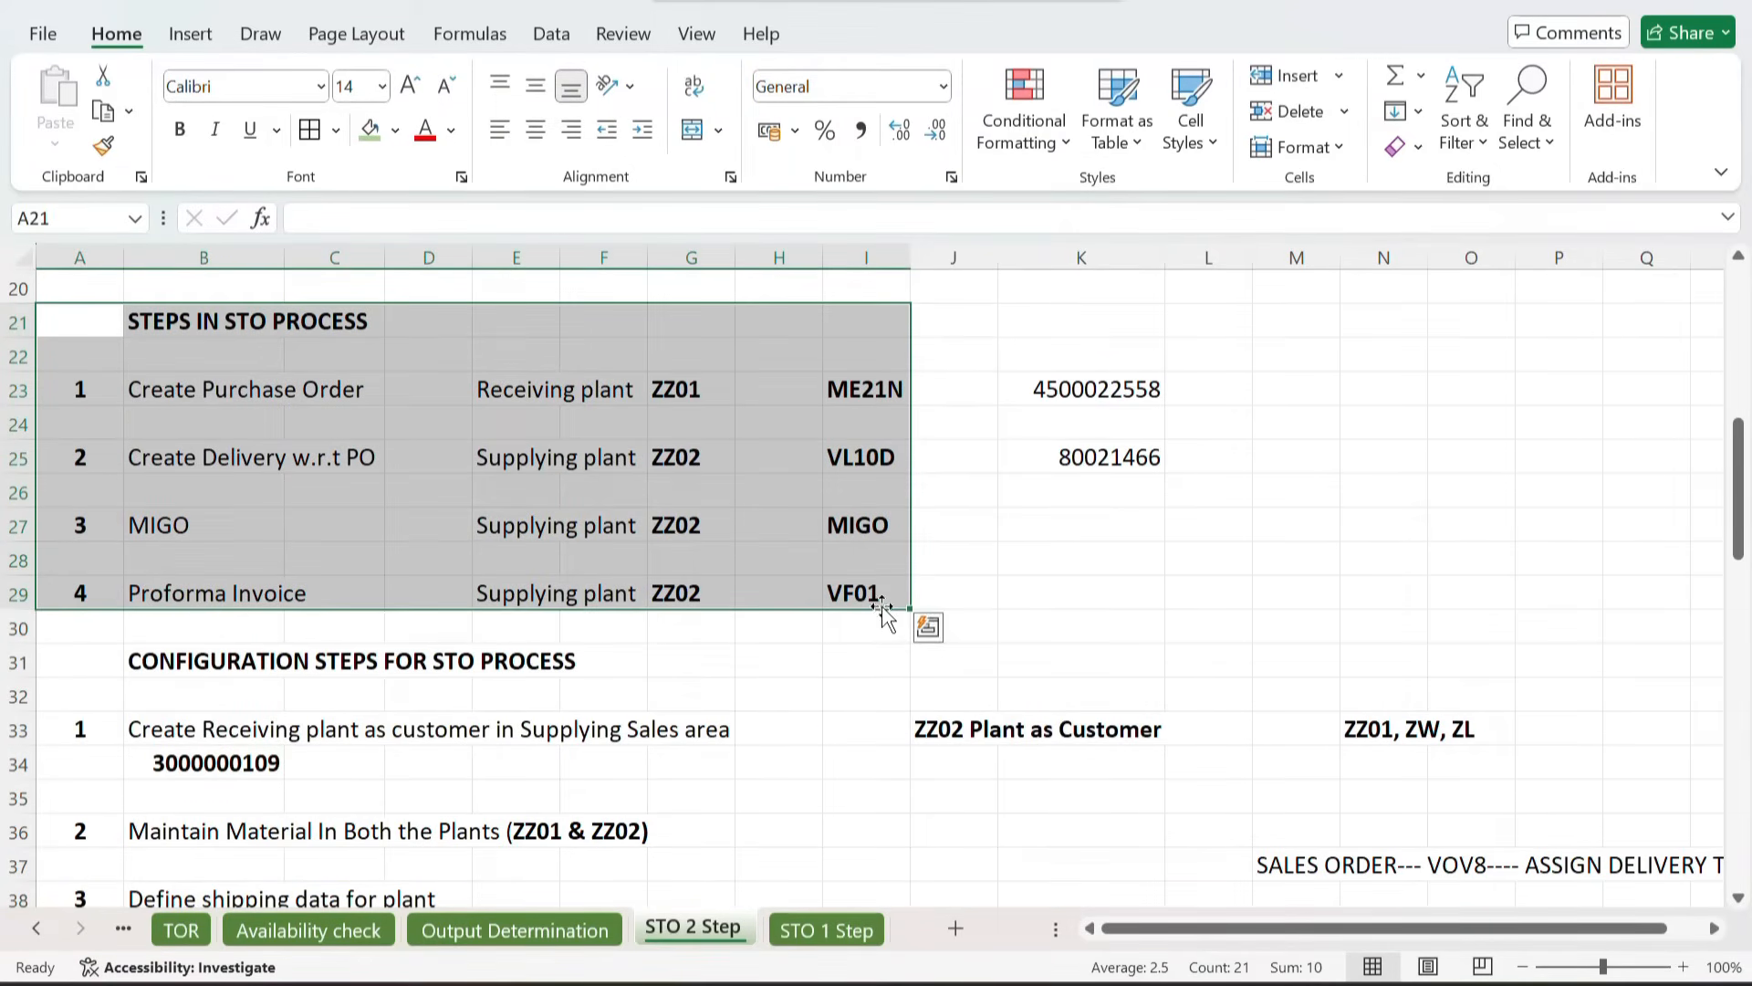
key("ctrl+c")
Step: Paste the copied block below the configuration steps on the STO 1 Step sheet, starting at B37
left_click(803, 929)
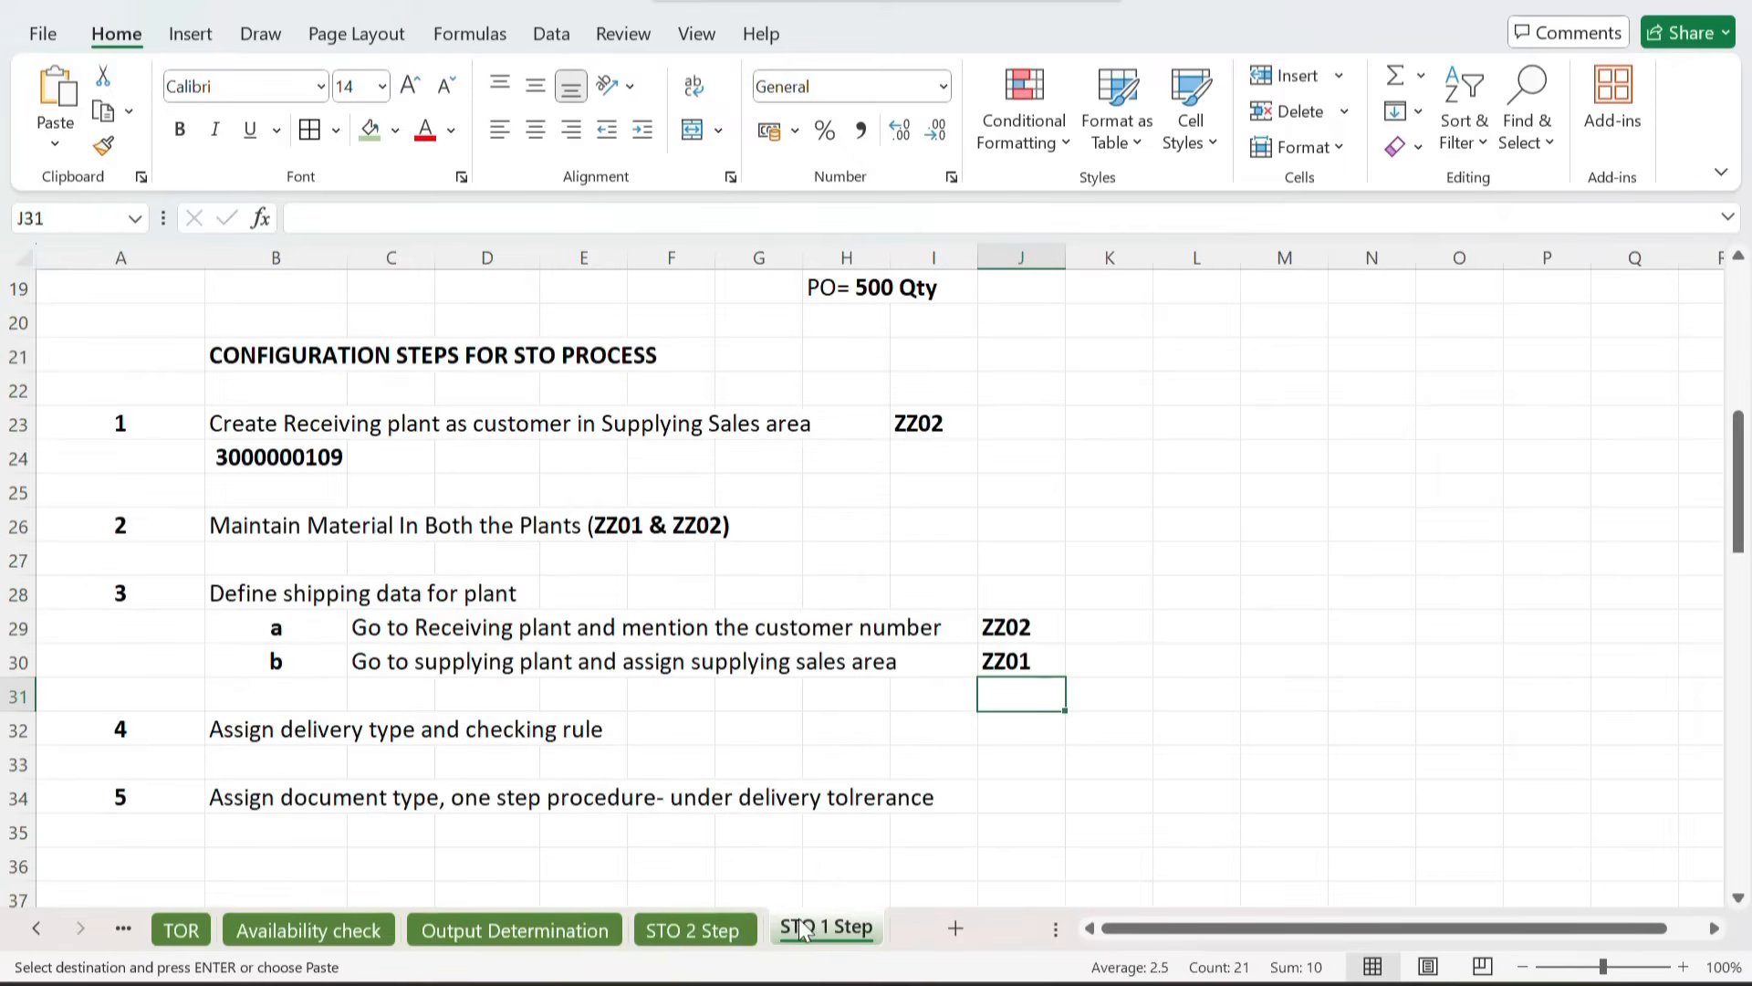
scroll(691, 773, "down", 4)
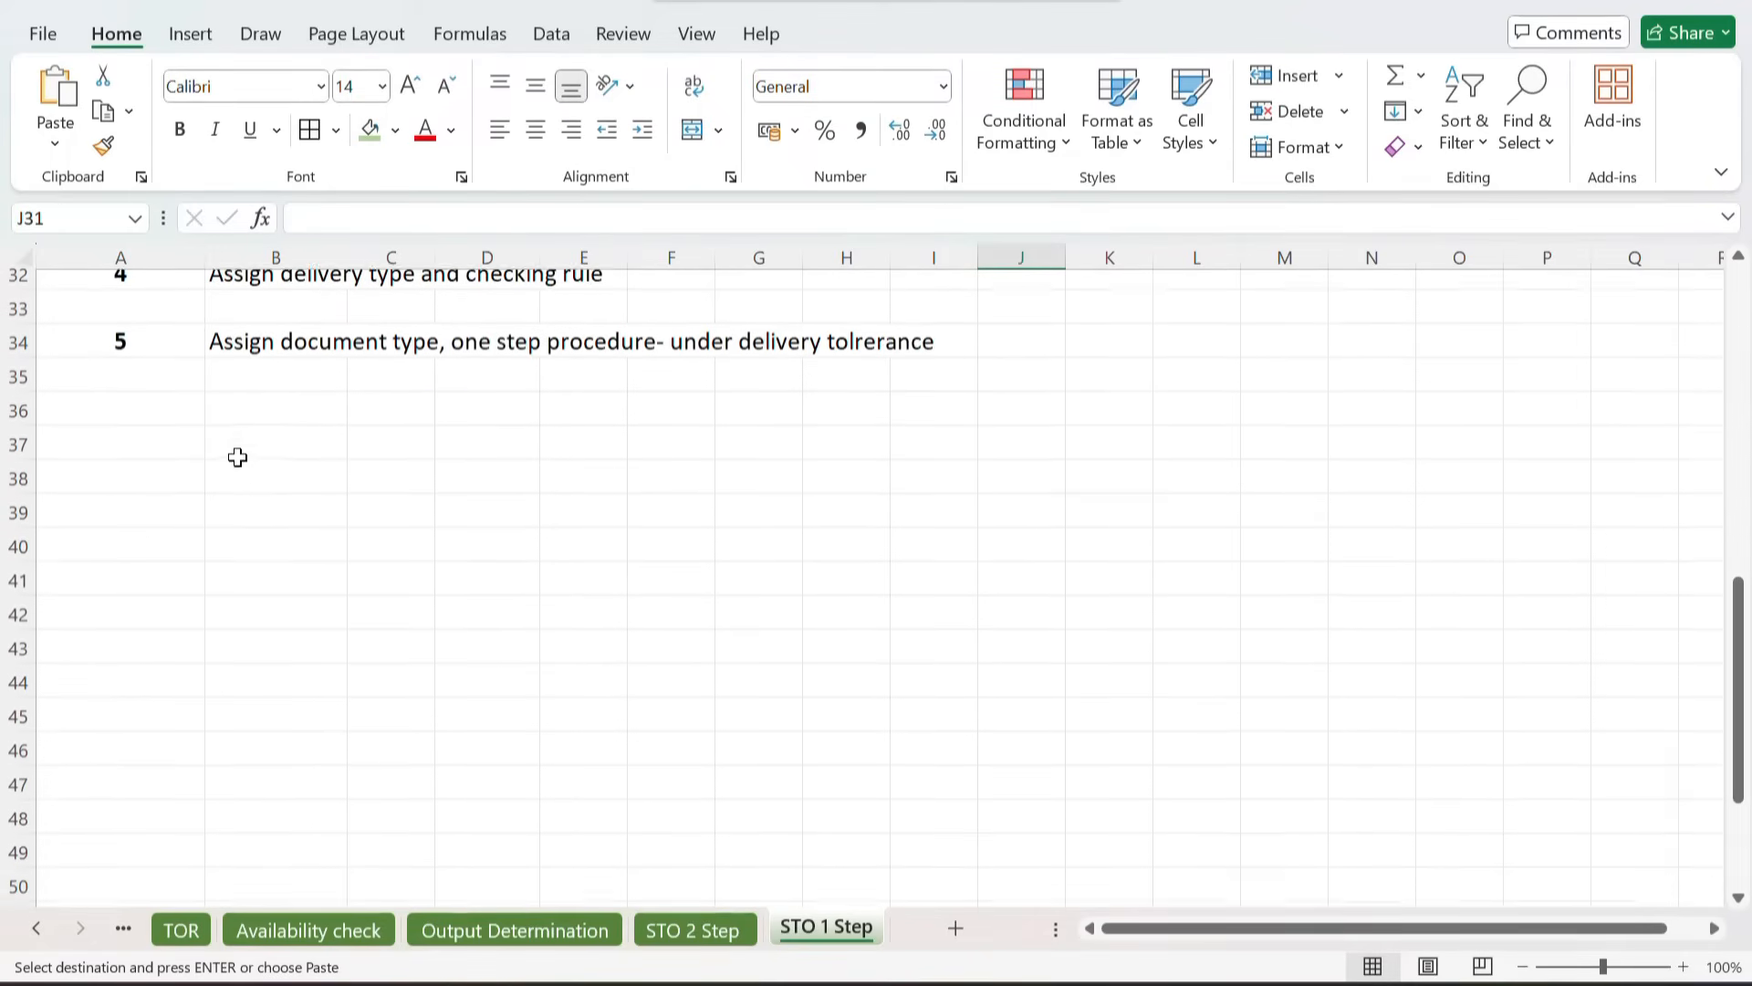
left_click(226, 451)
key("ctrl+v")
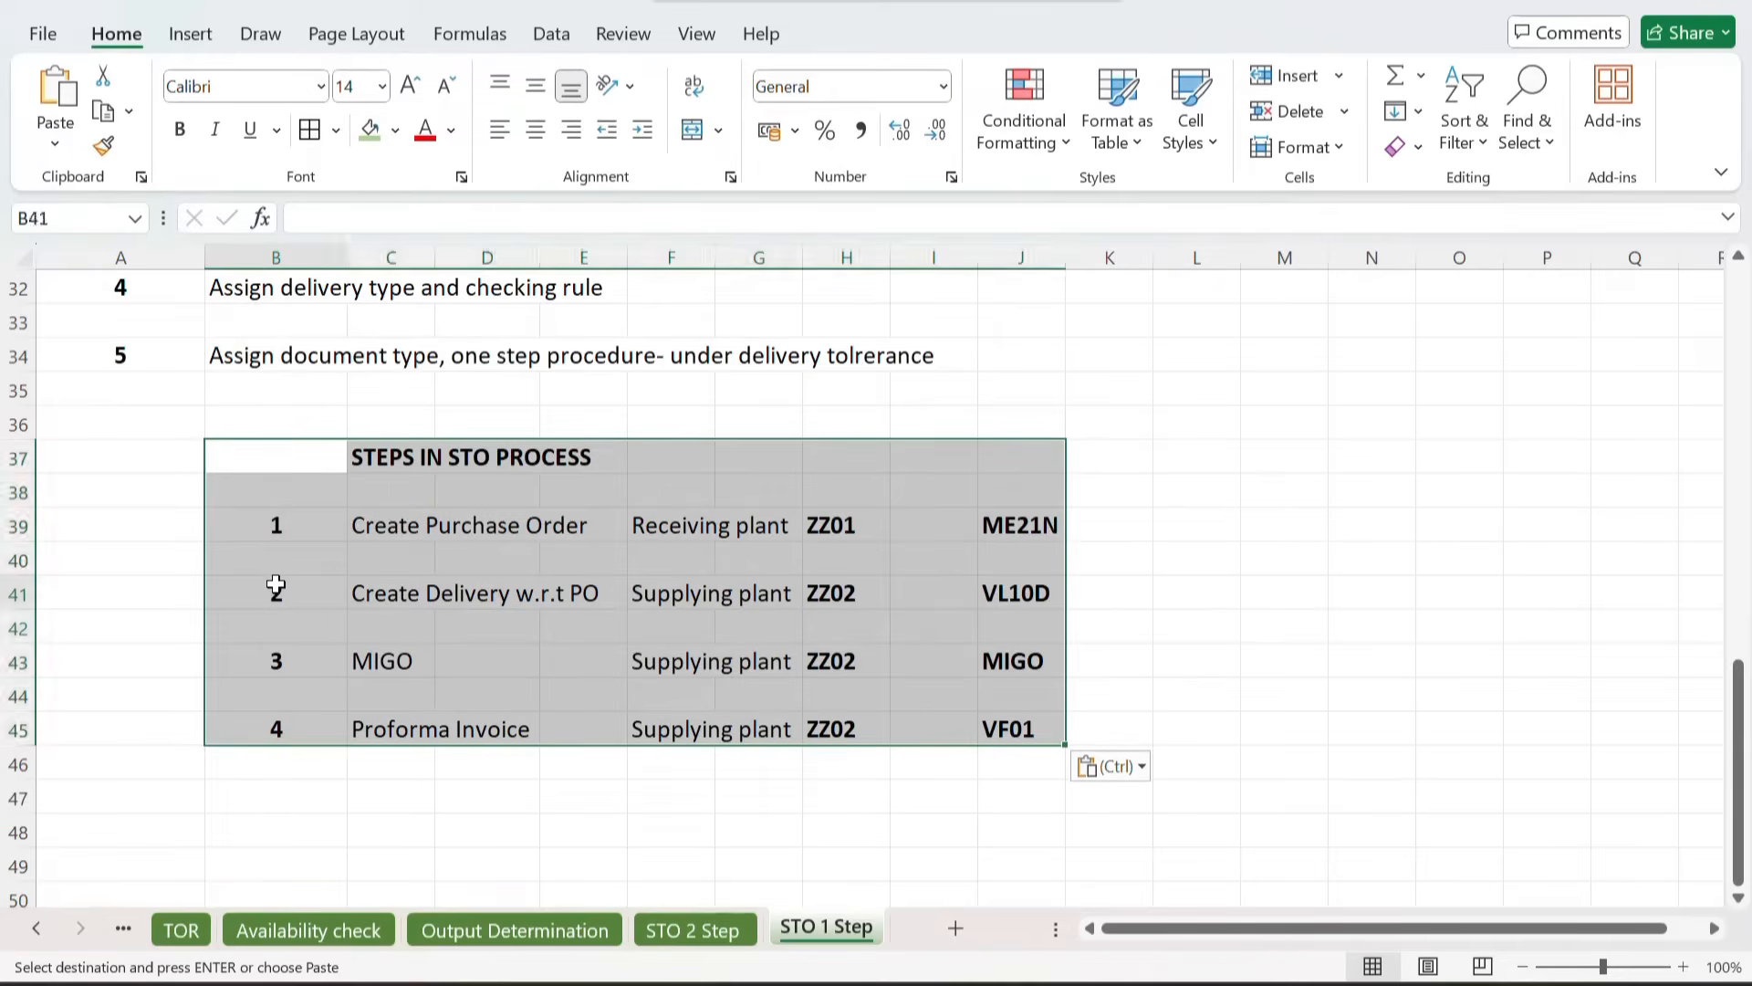
Step: Delete the MIGO row and the blank row after it, then renumber Proforma Invoice as step 3
left_click(277, 585)
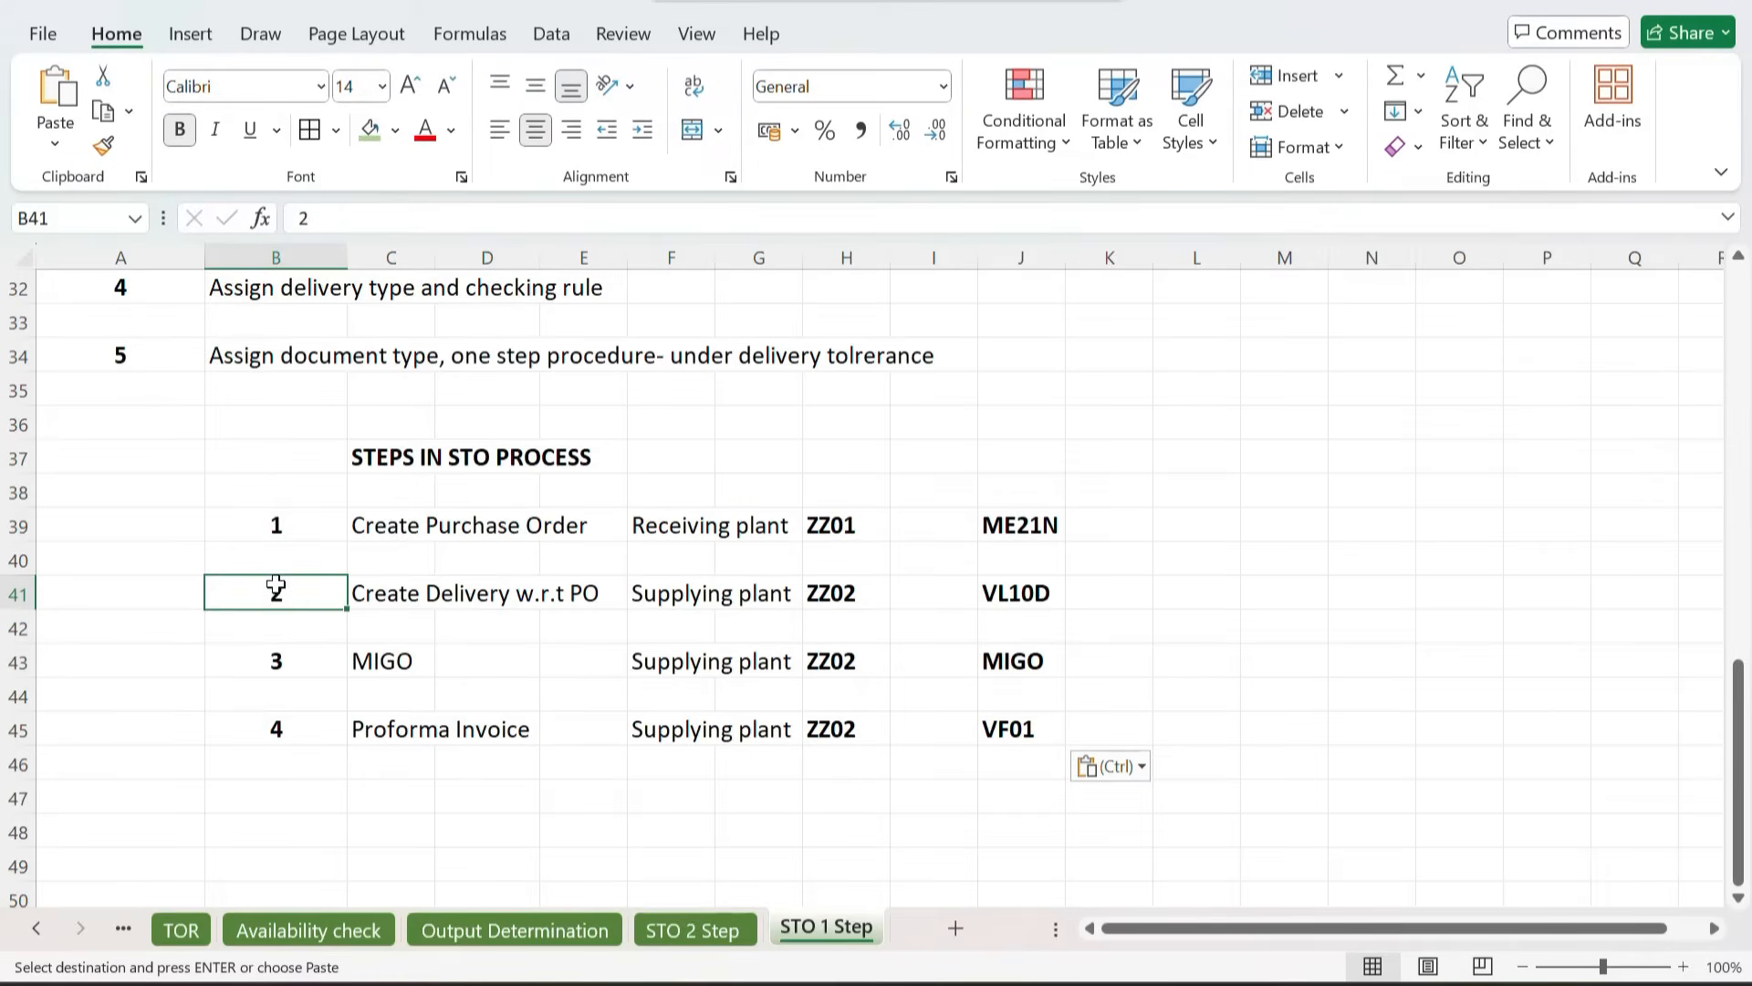
left_click(19, 660)
key("ctrl+minus")
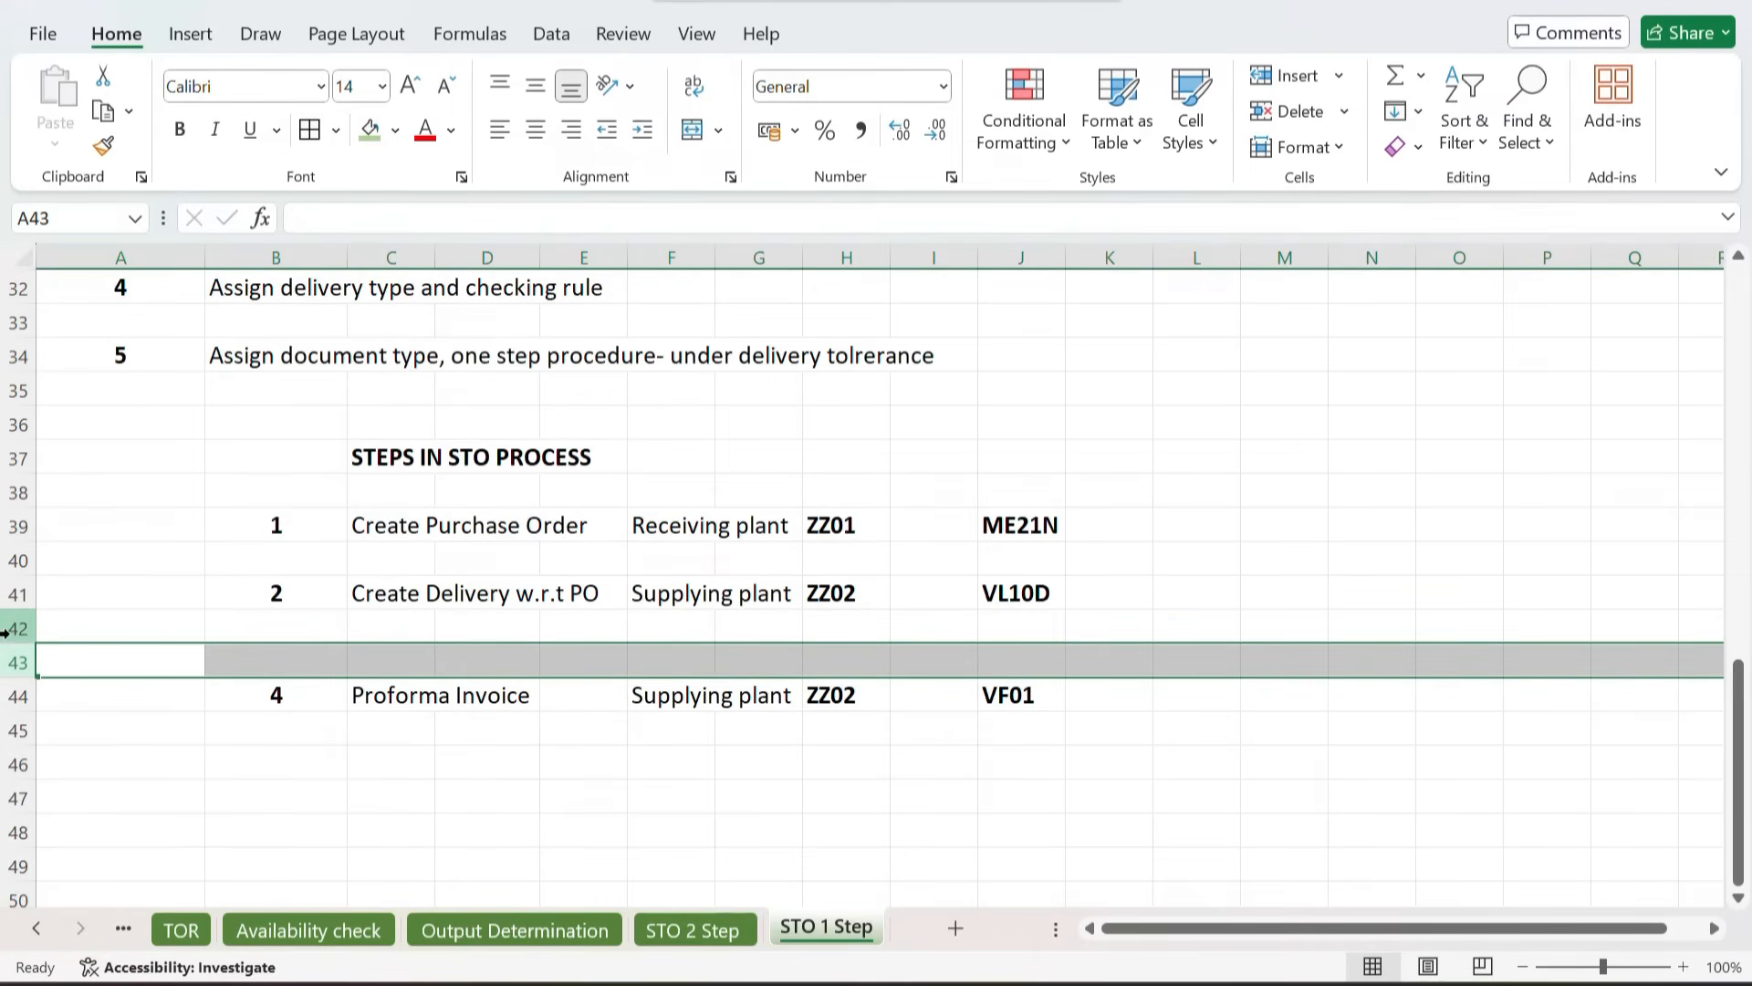
left_click(11, 630)
key("ctrl+minus")
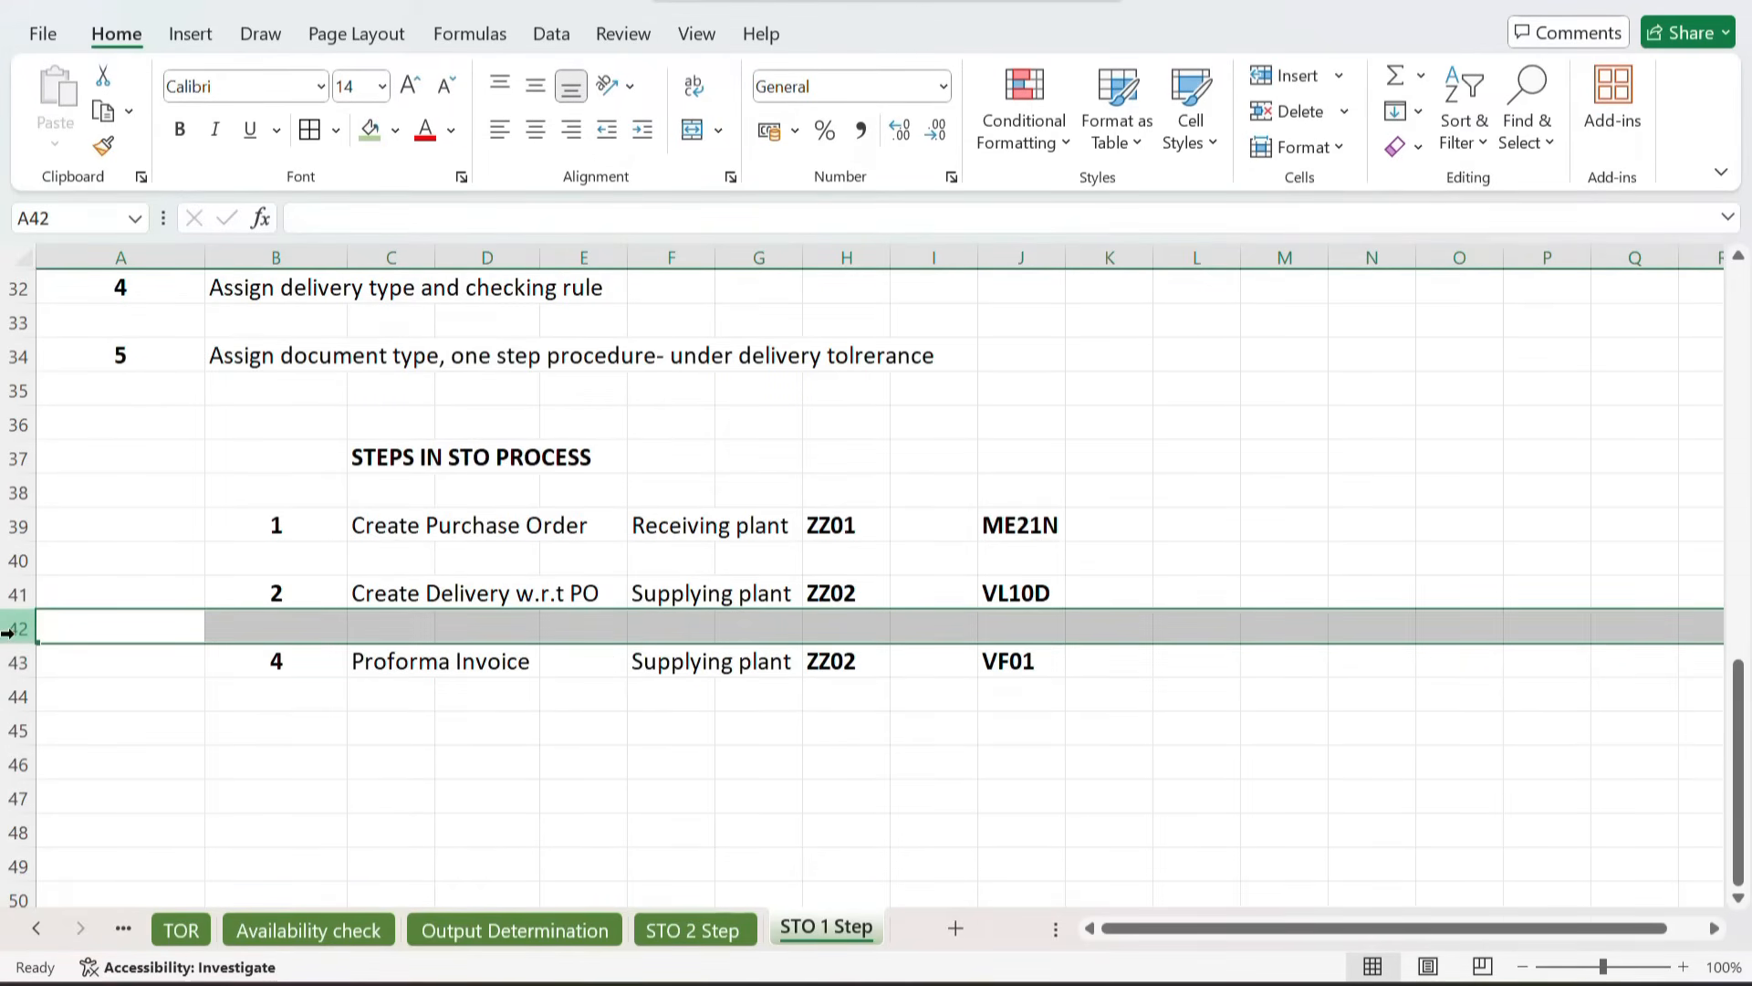
left_click(331, 659)
type("3")
key("Tab")
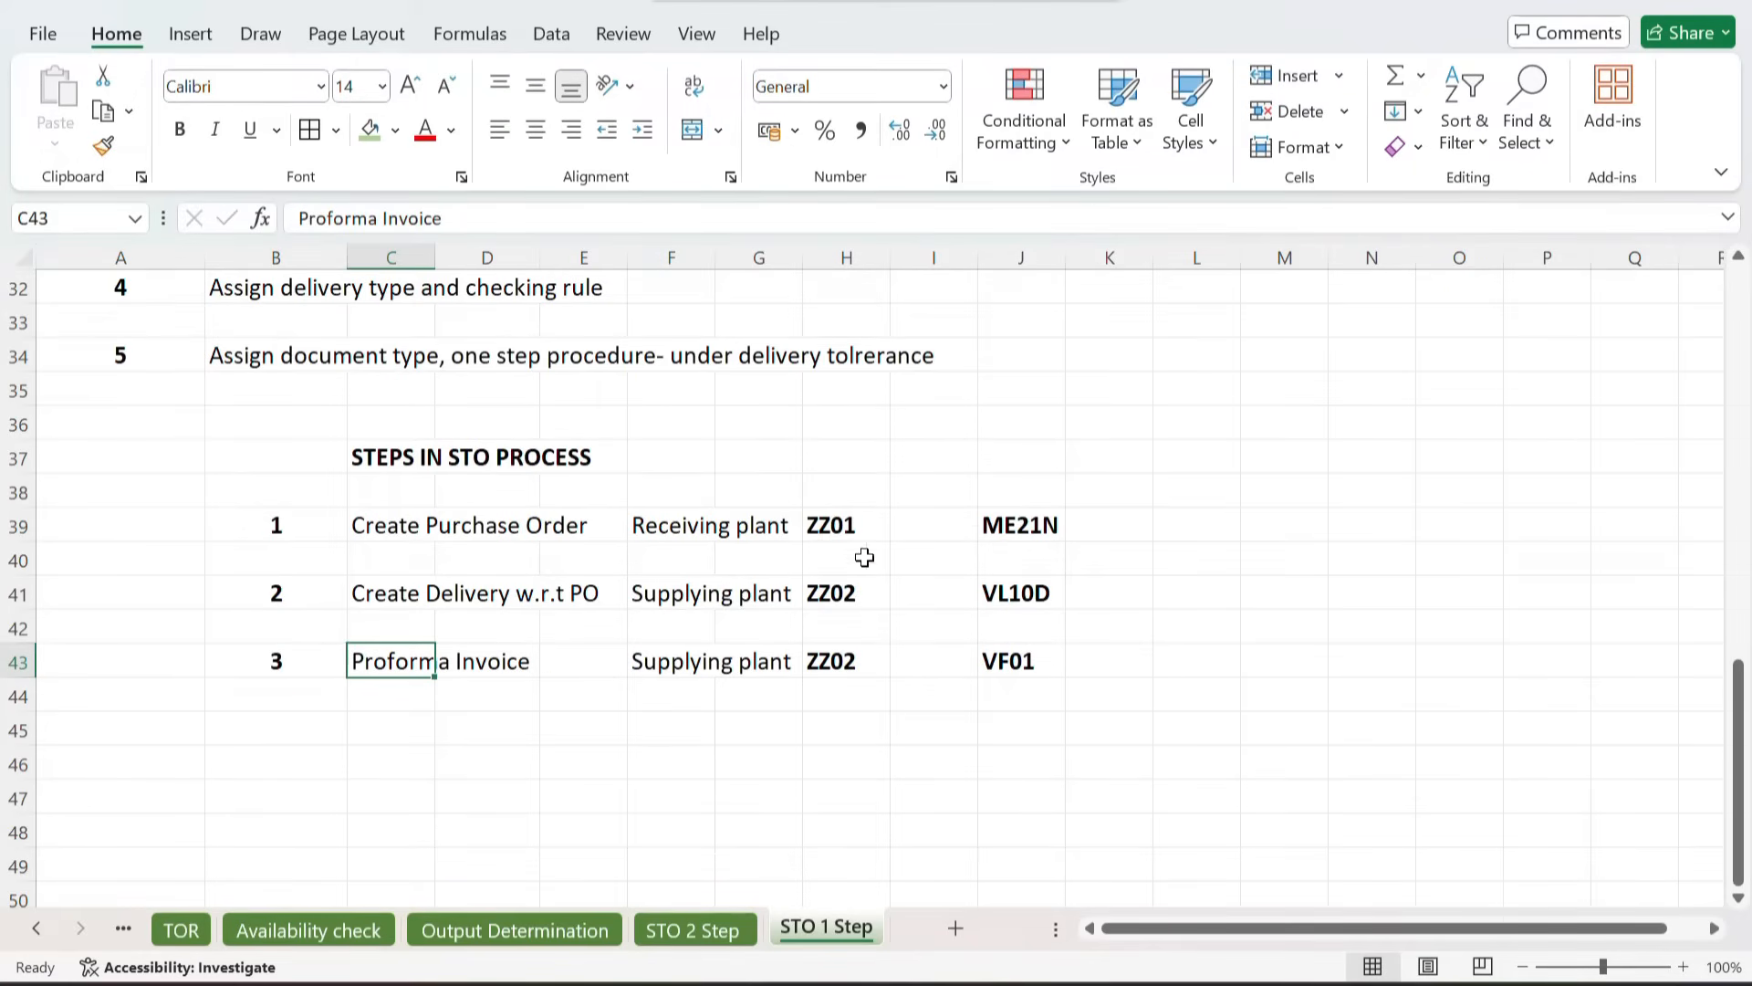
left_click(701, 532)
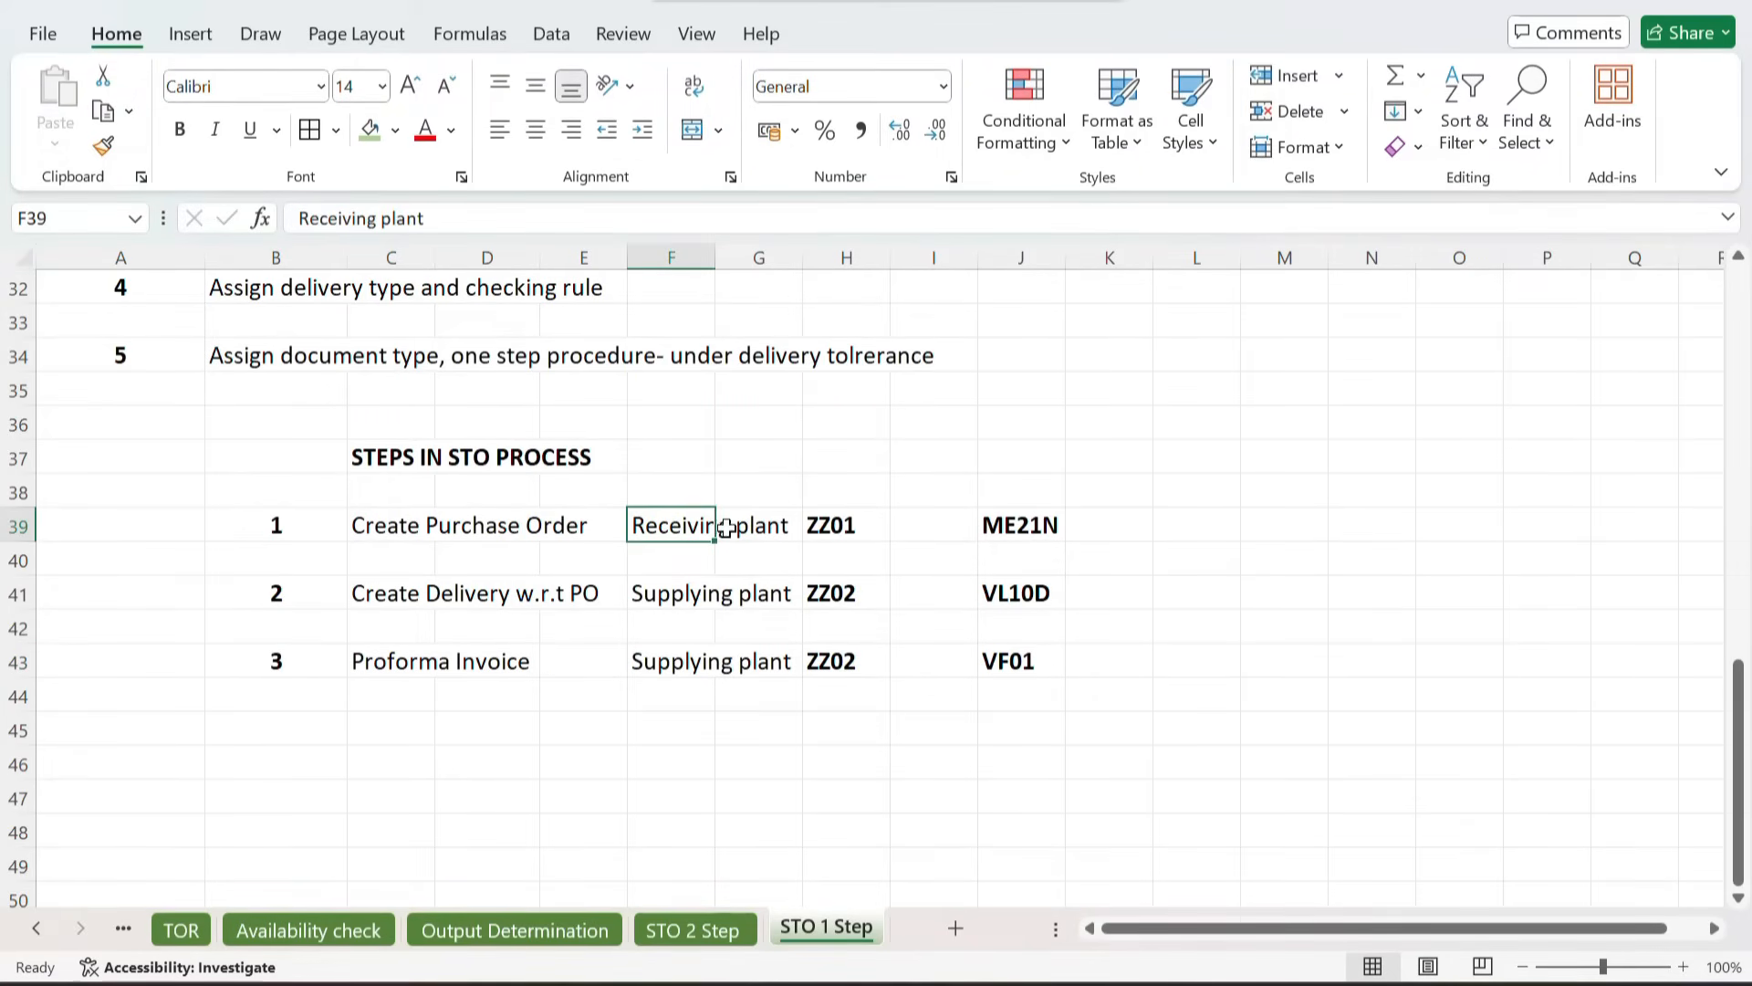
left_click(681, 598)
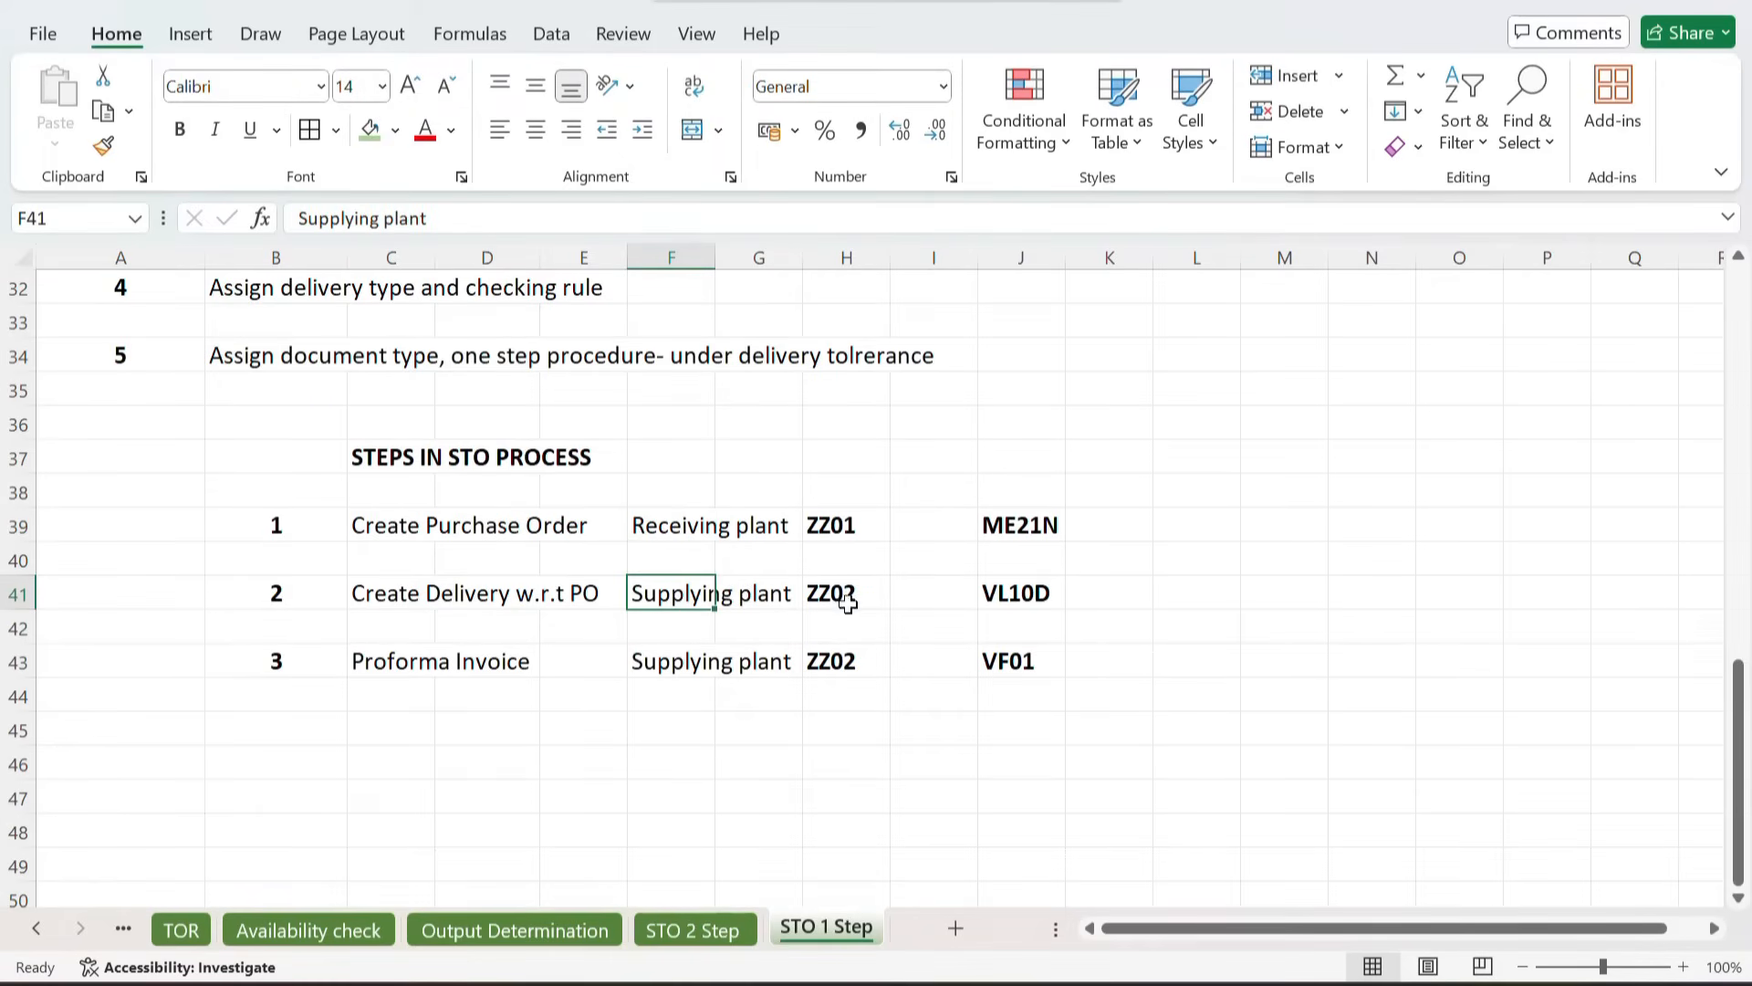
left_click(382, 663)
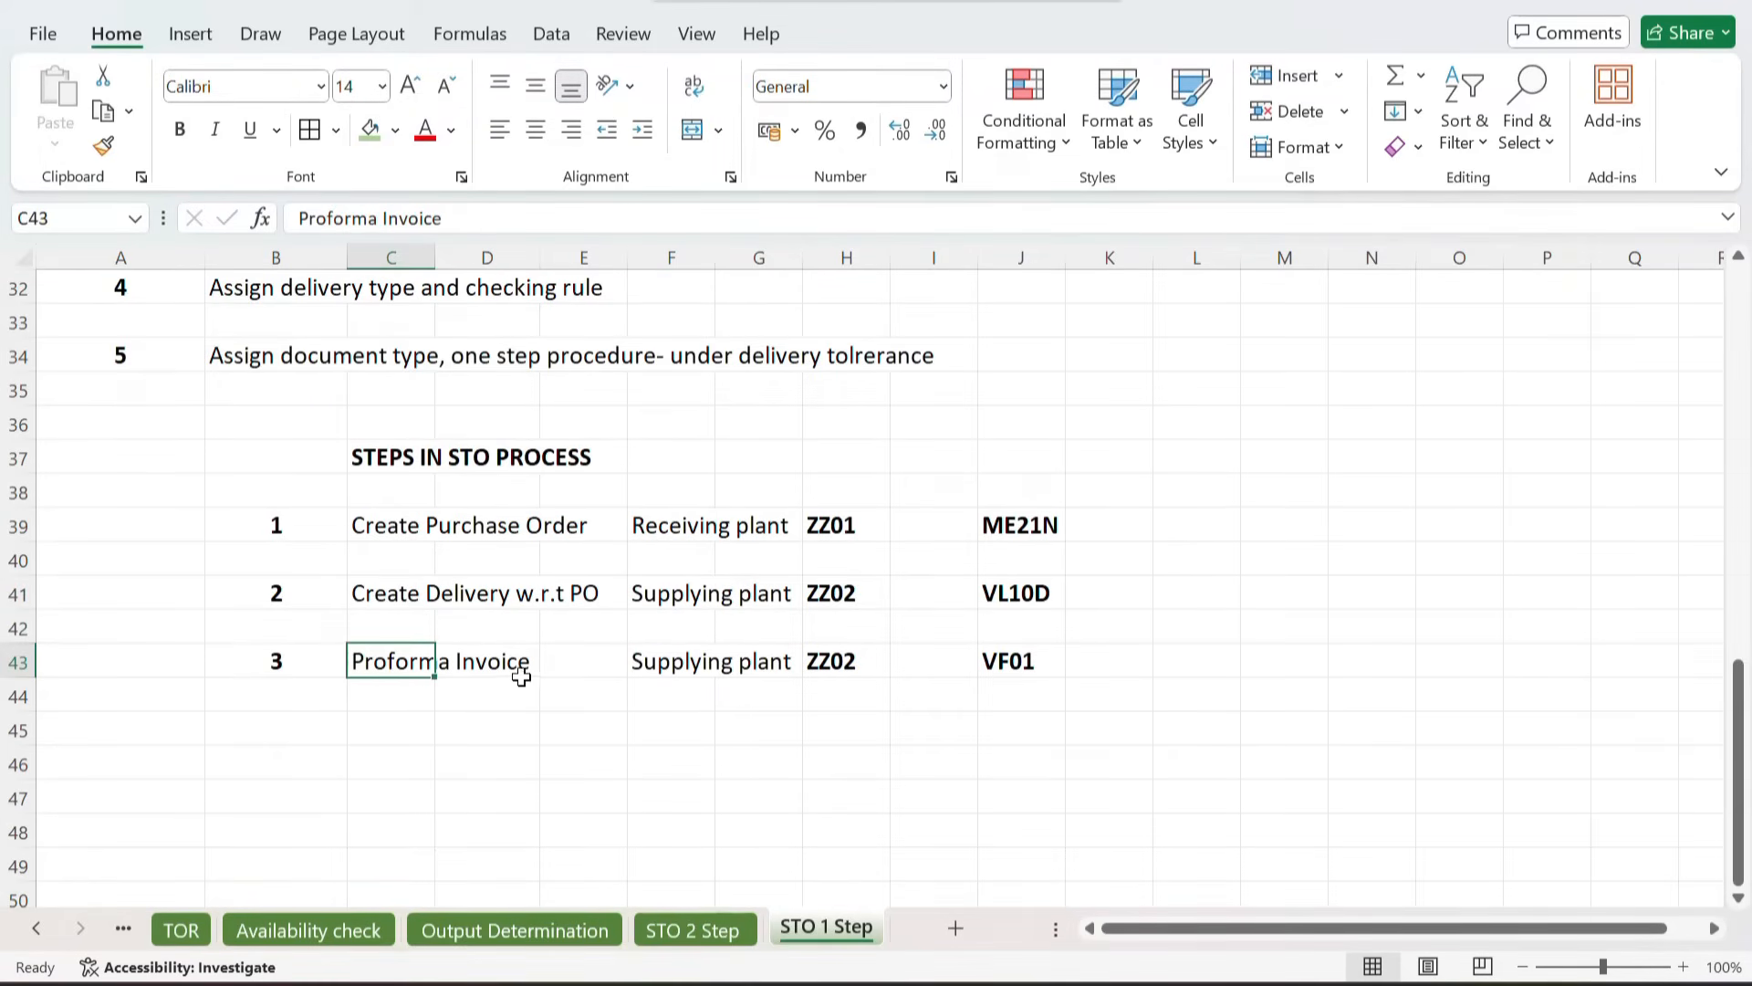
left_click(680, 669)
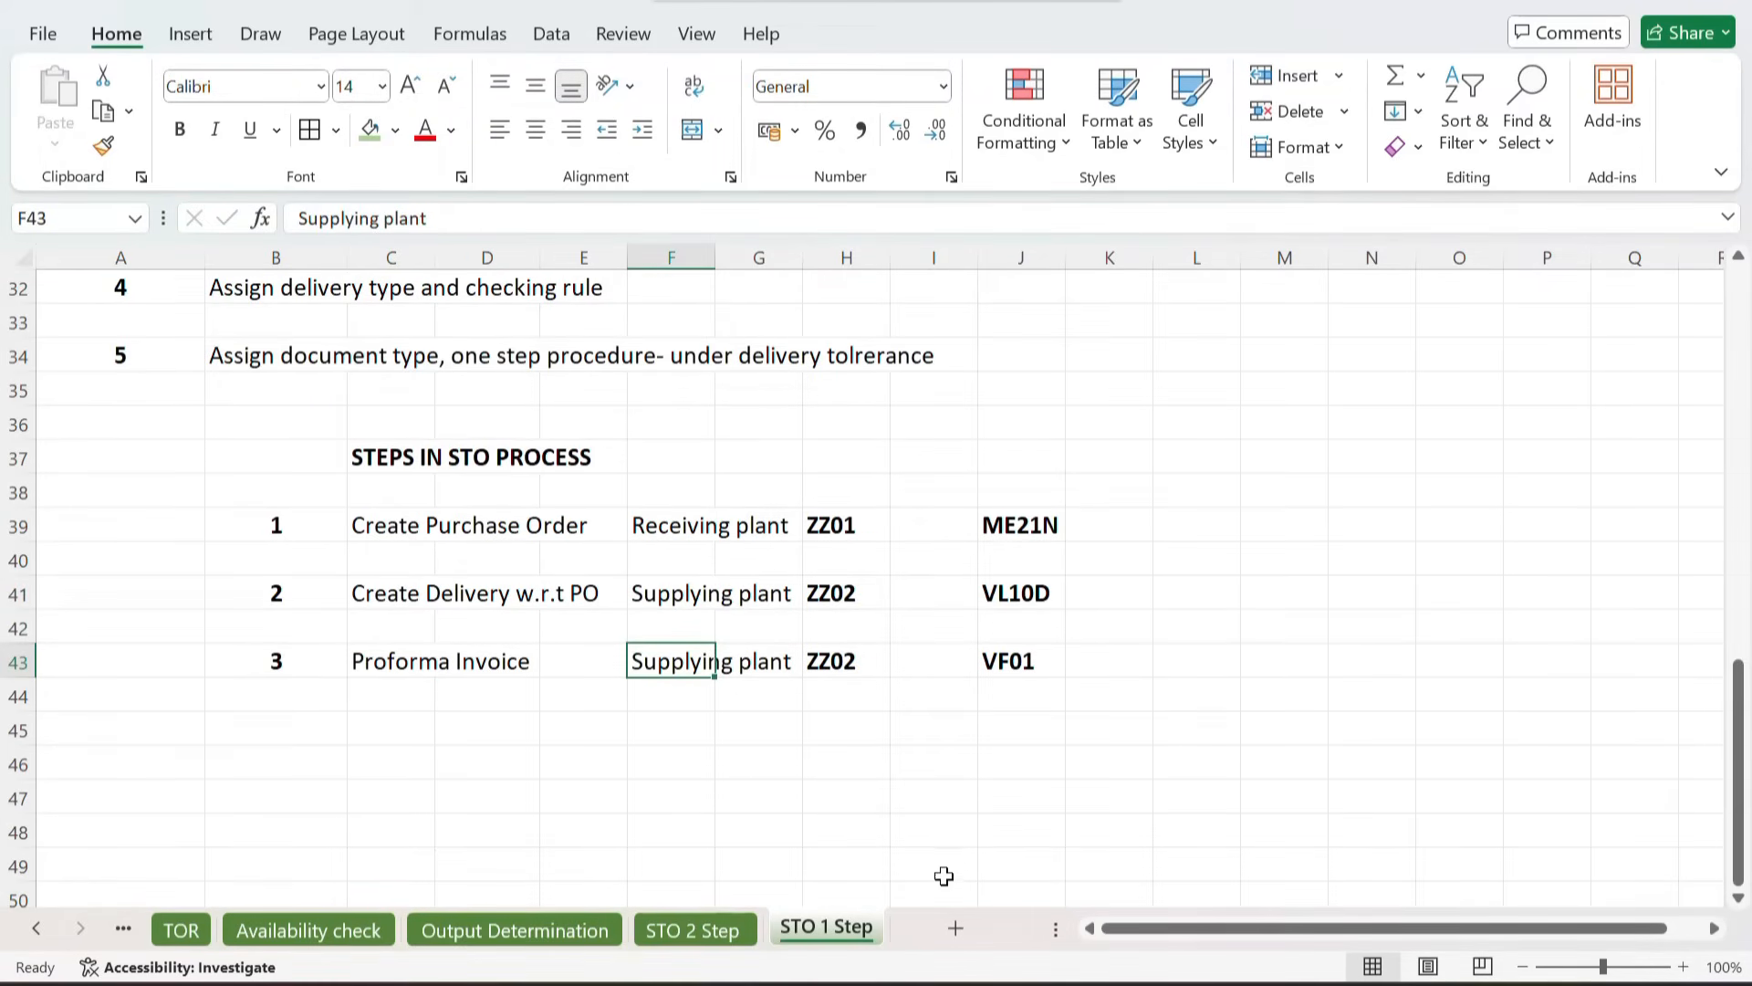
Step: Return to SAP and start transaction ME21N to create a purchase order
mouse_move(916, 983)
left_click(972, 860)
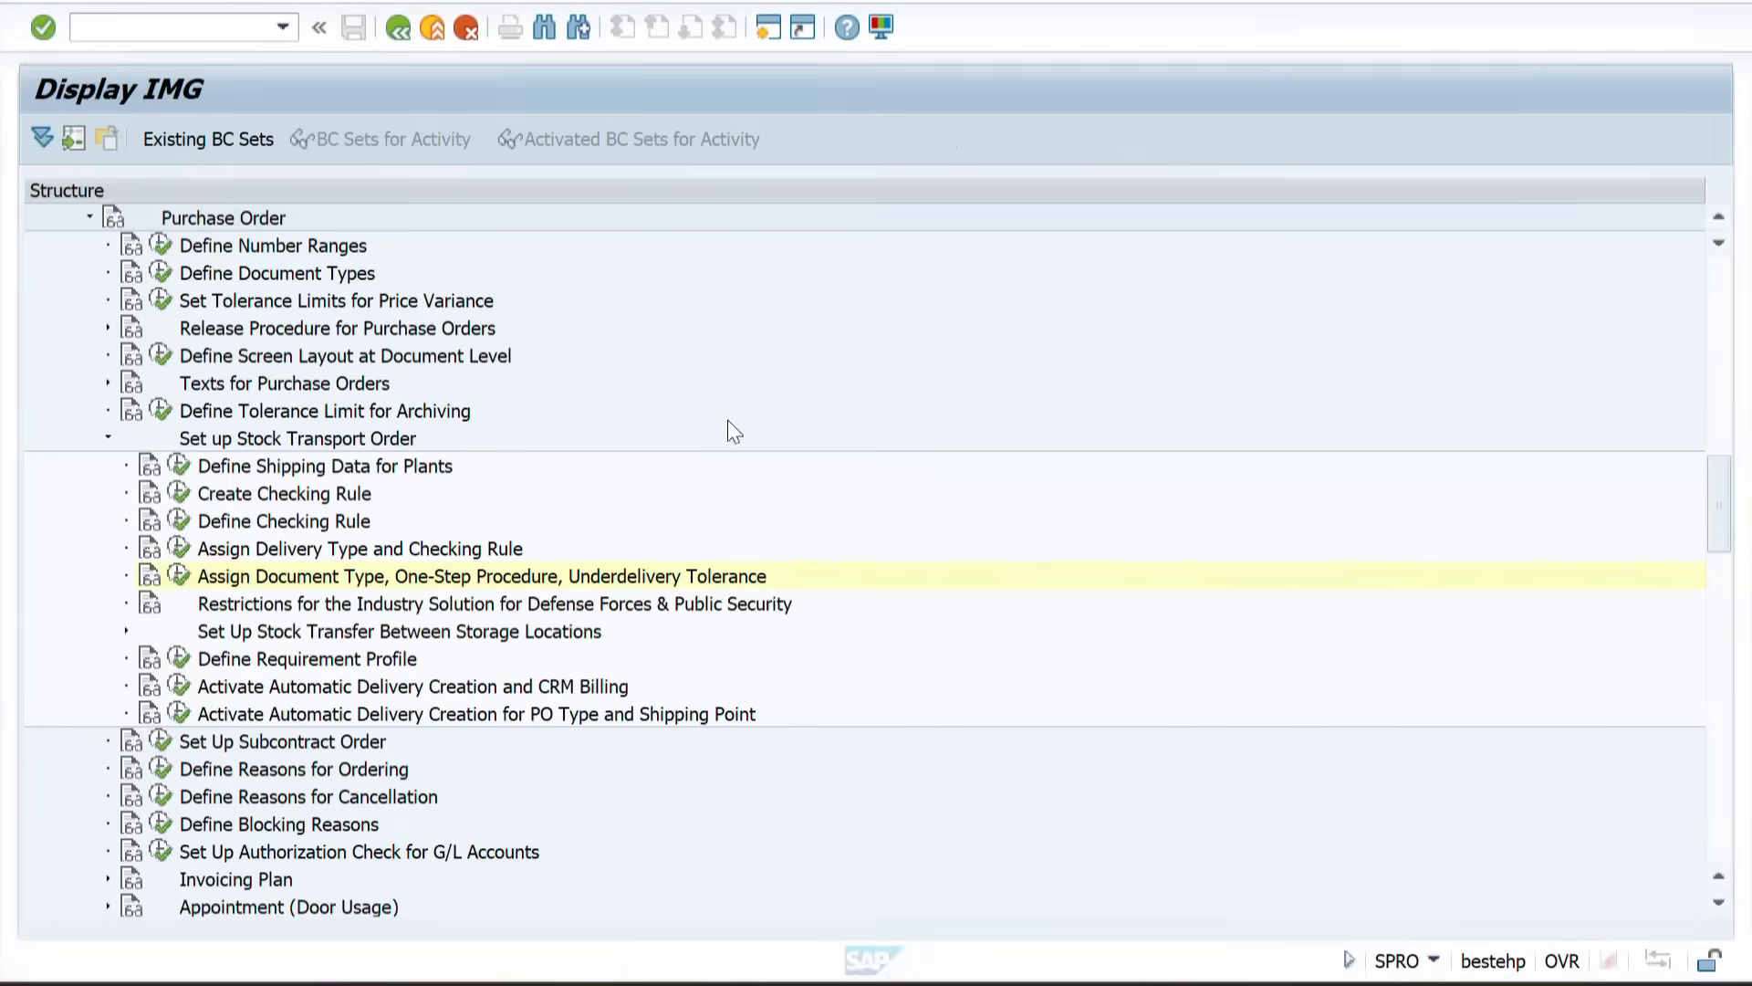
left_click(133, 32)
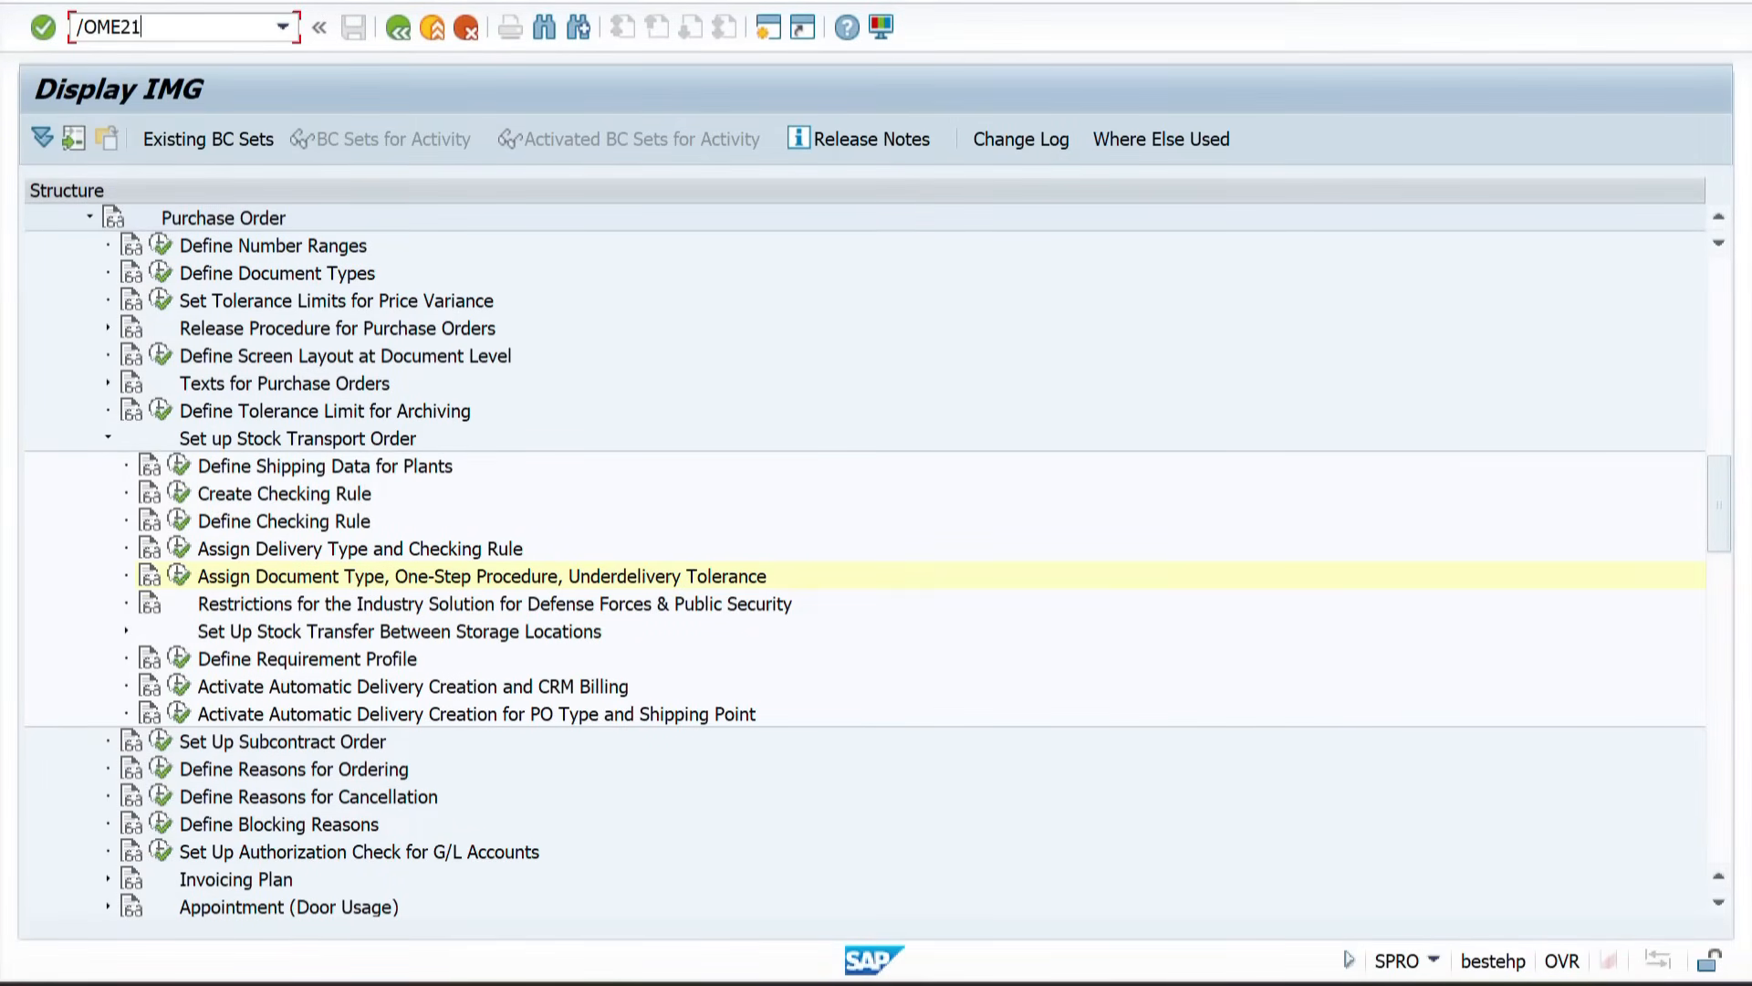
key("Return")
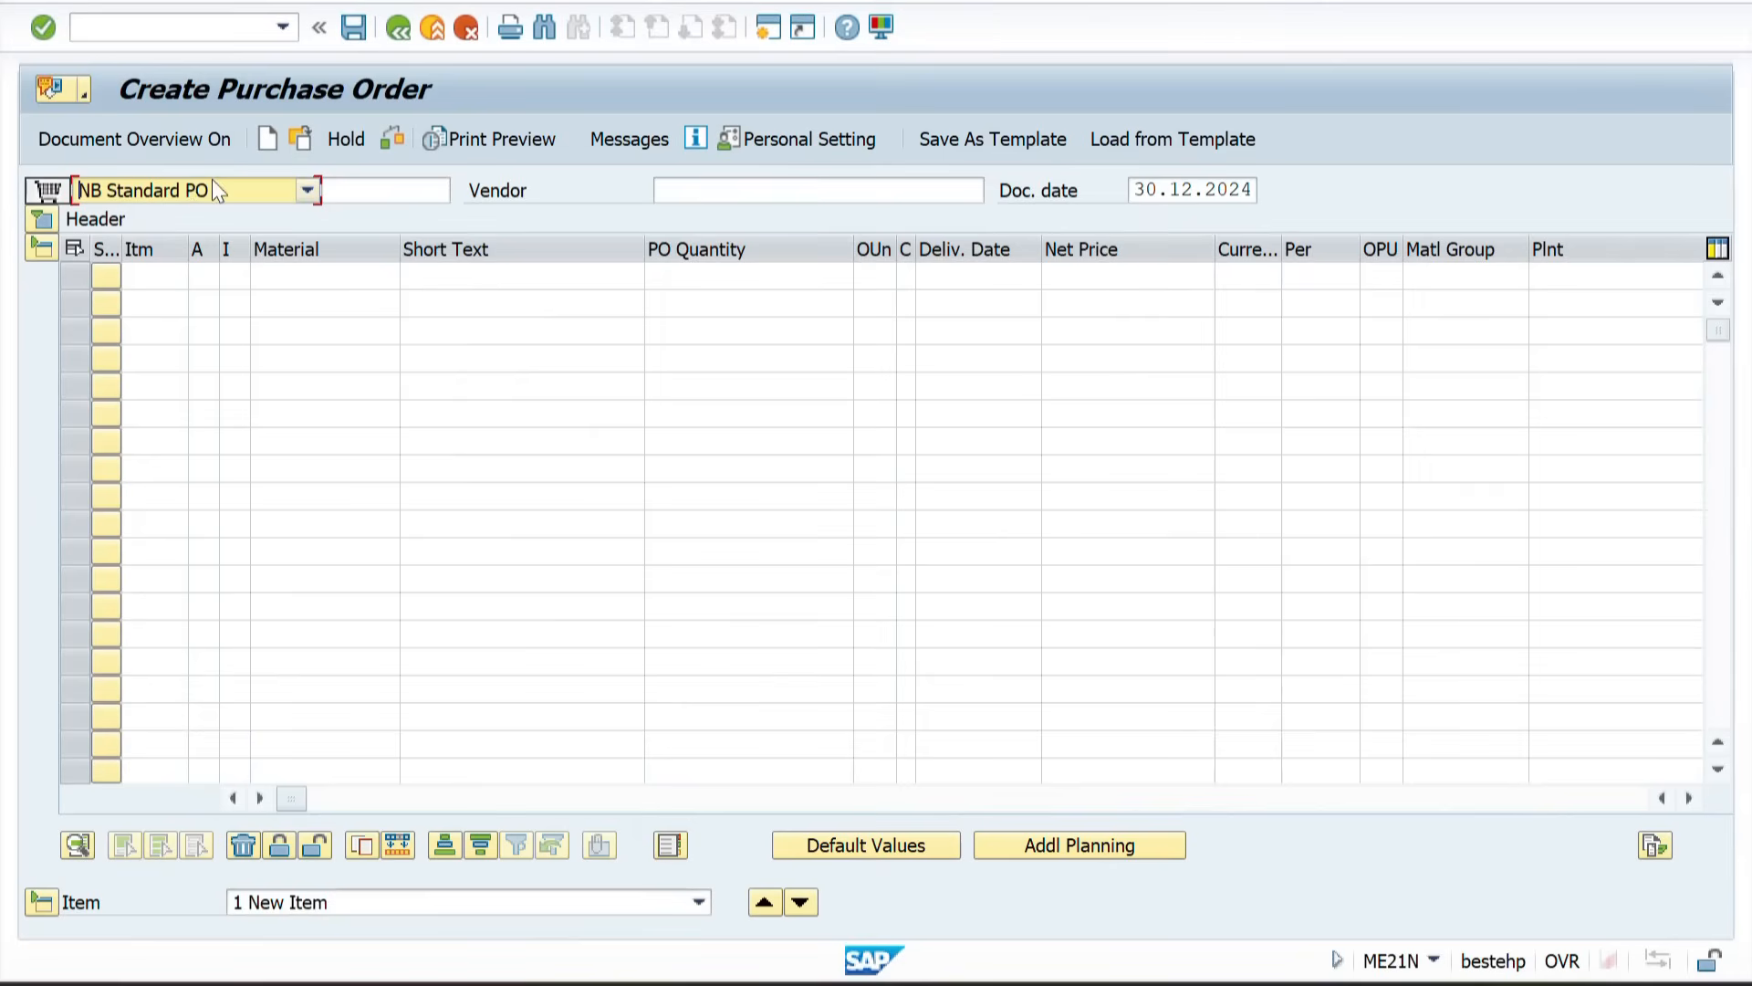
Step: Set the order type to UB S.T.O and the supplying plant to ZZ01
left_click(277, 192)
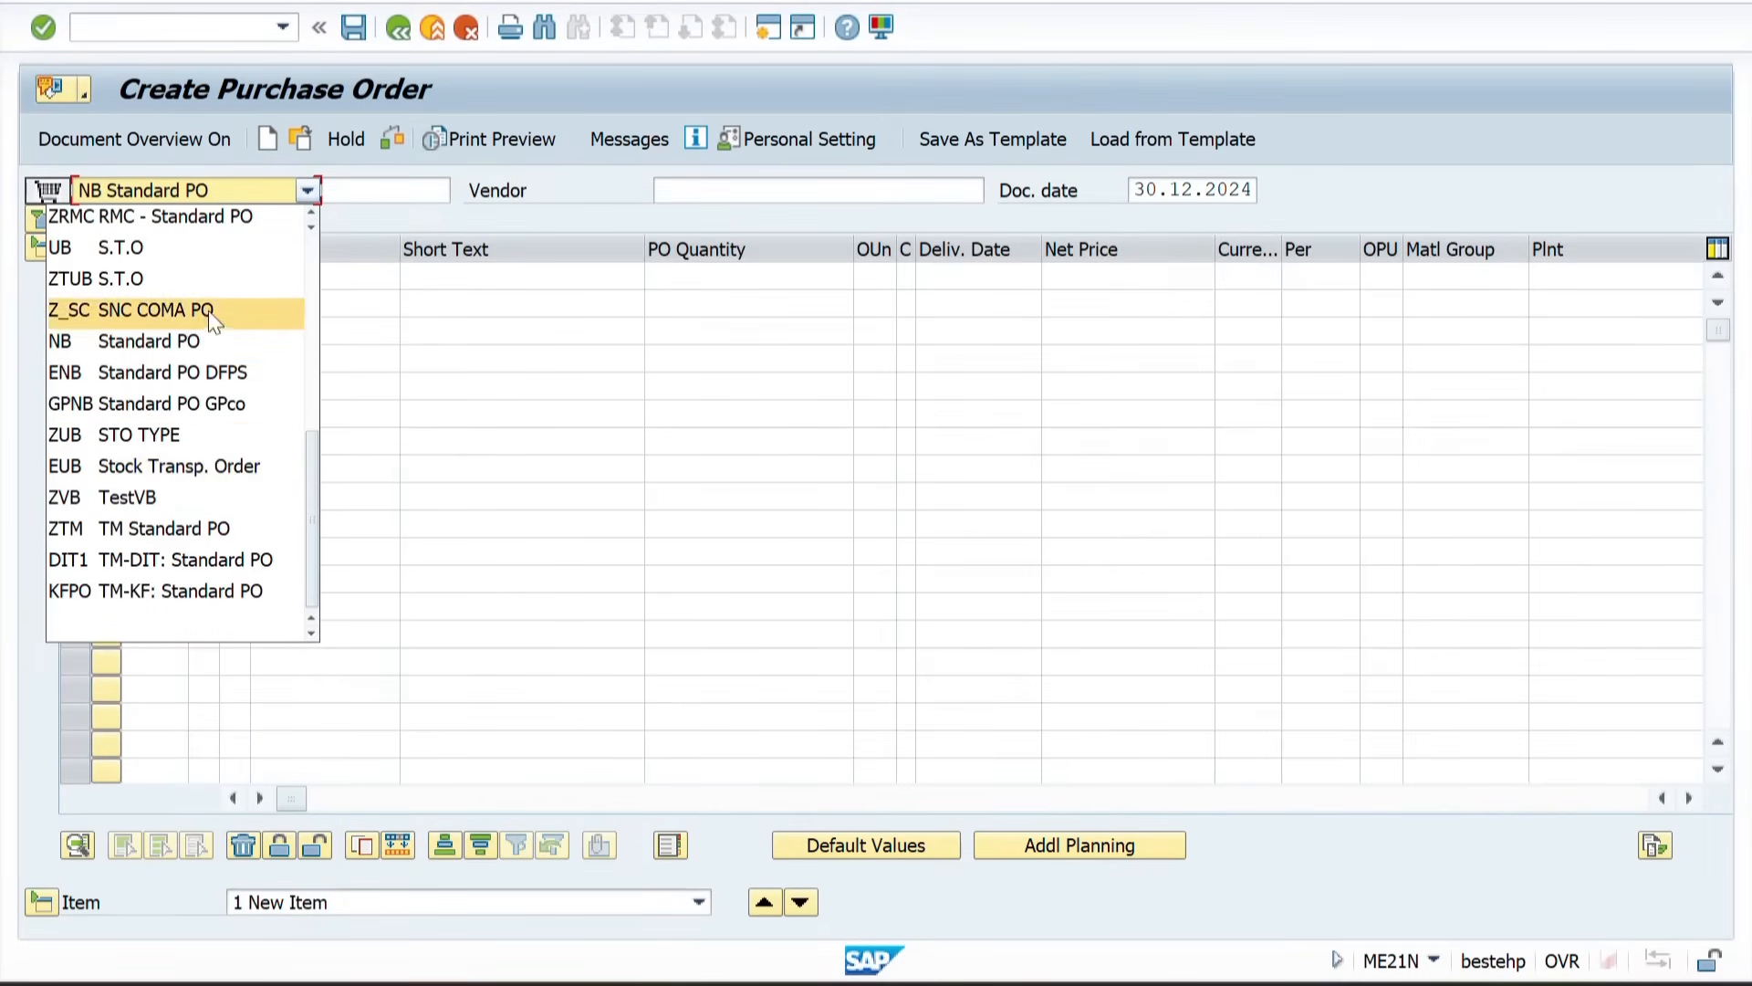
left_click(139, 255)
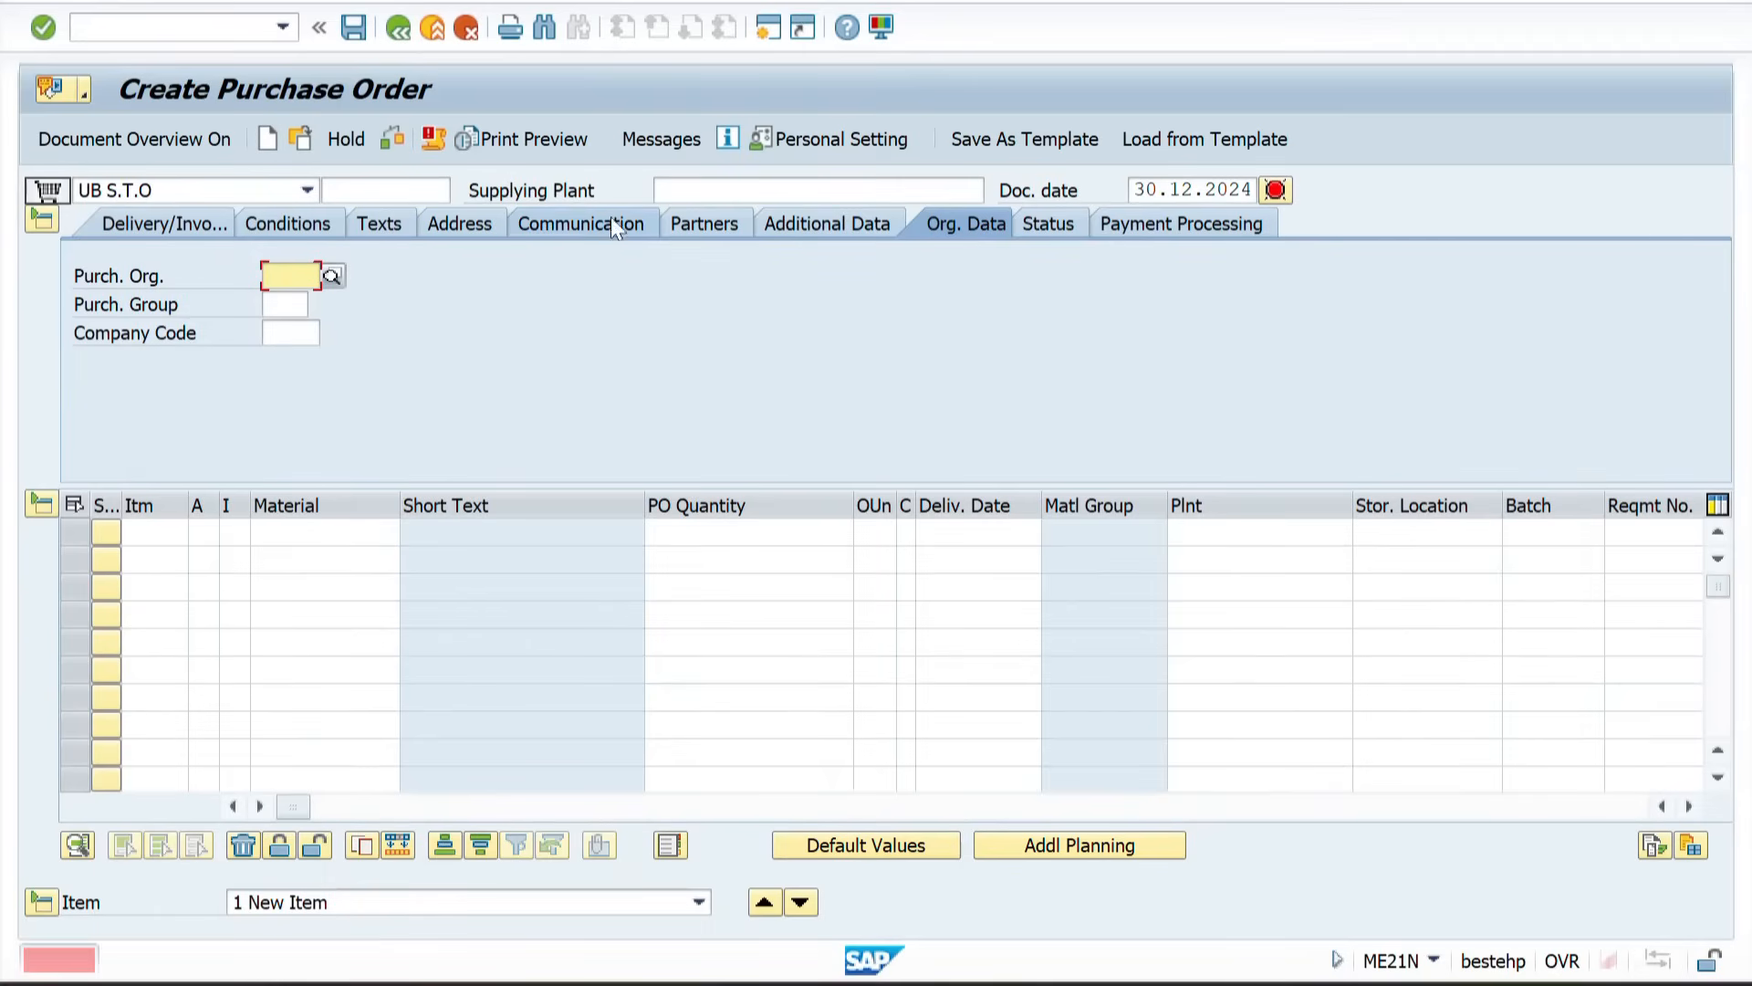
left_click(721, 187)
key("Return")
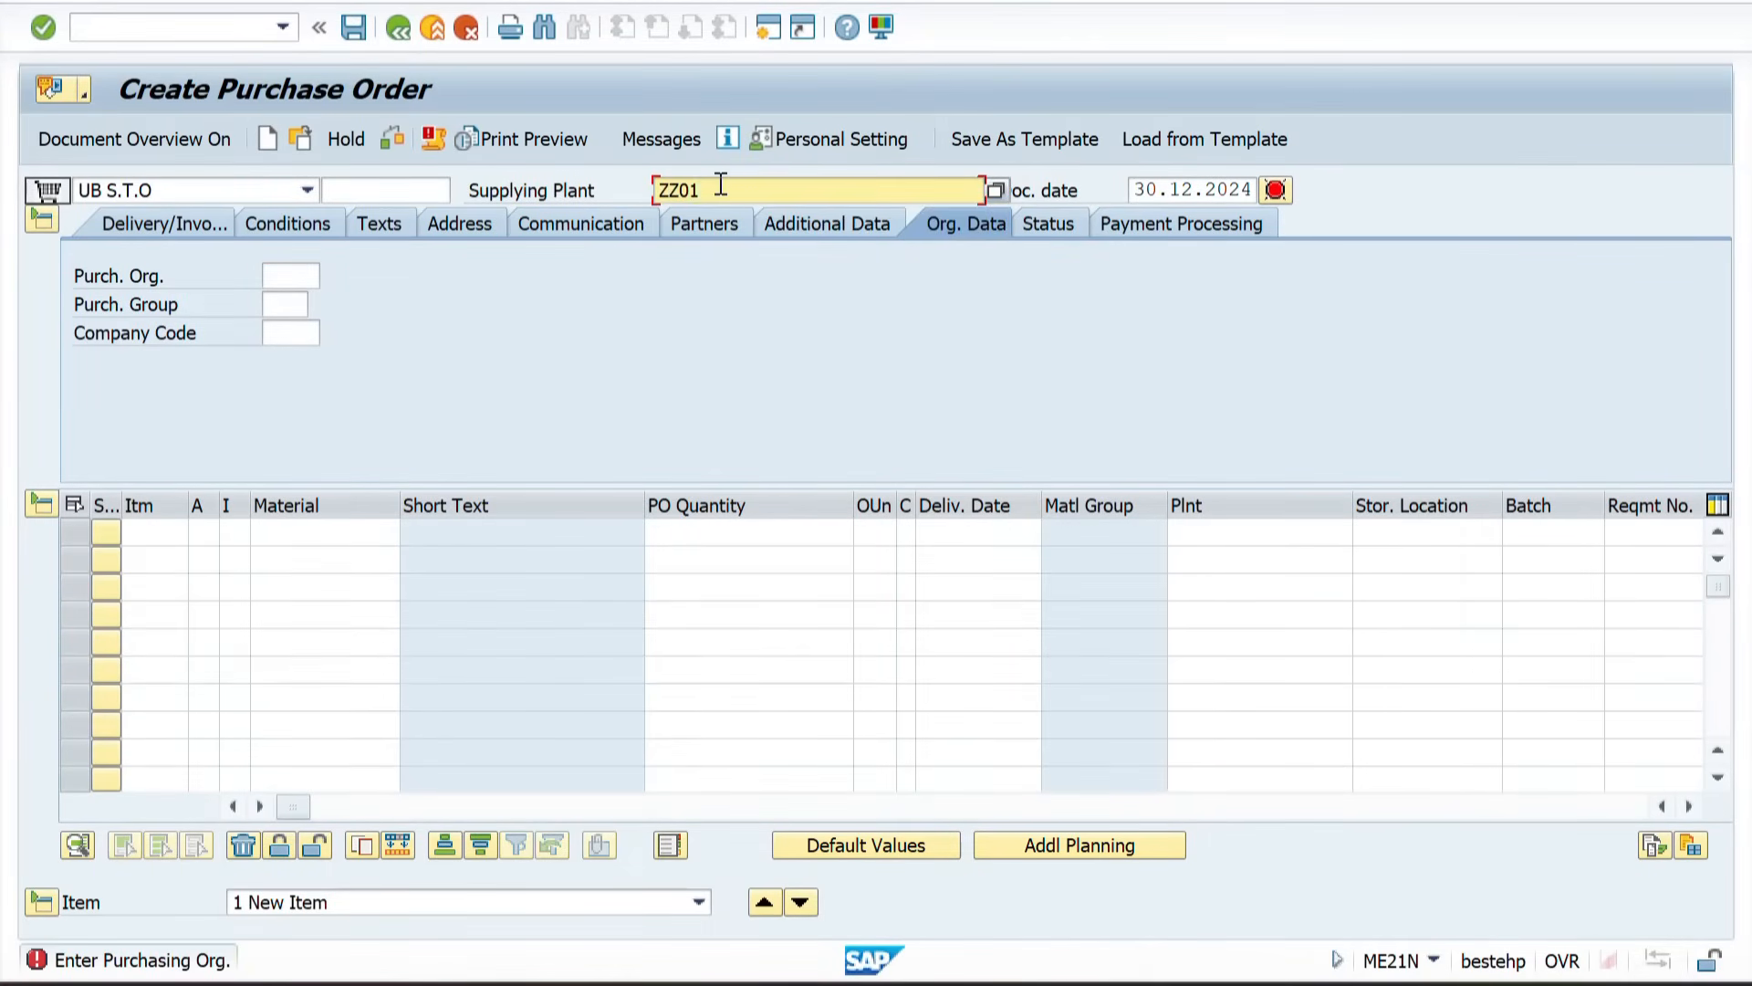
Step: Fill the organizational data with purchasing organization ZZ01, purchasing group 103 and company code ZZZZ
key("Return")
key("Down")
key("Return")
key("Tab")
key("Down")
key("Return")
key("Tab")
key("Down")
key("Return")
key("Return")
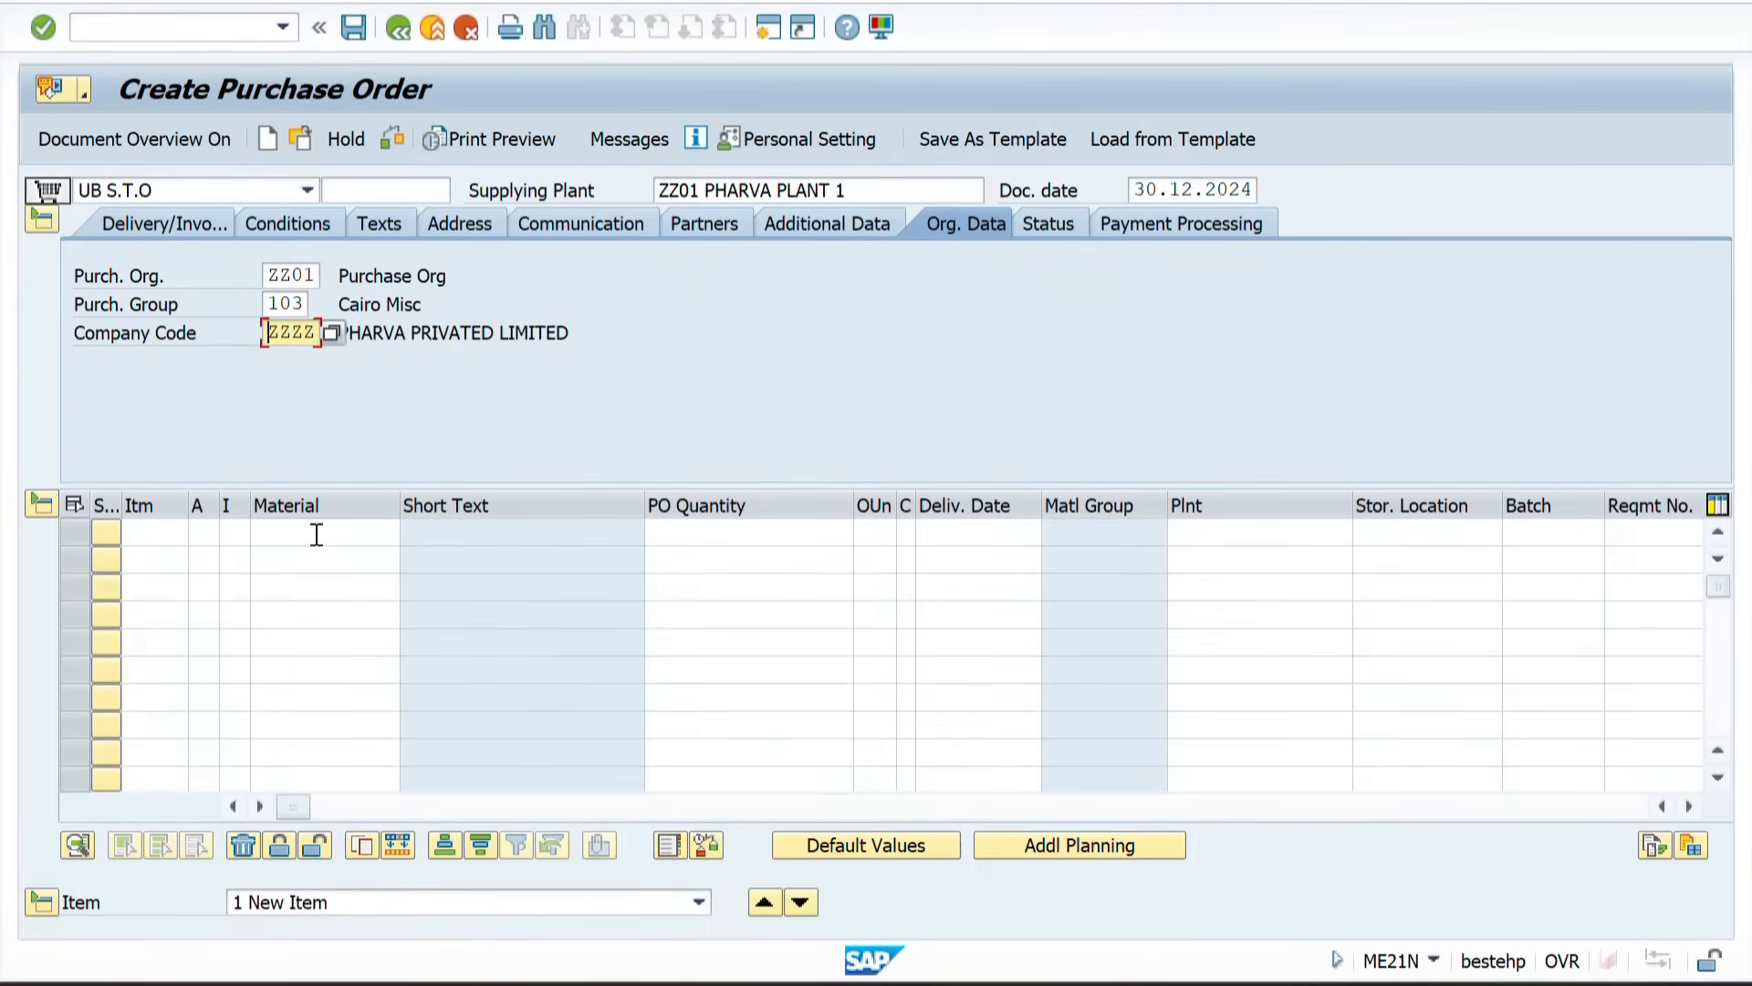
Step: Add an item for material 50065642 with quantity 200, receiving plant ZZ02 and storage location ZZ2F
left_click(315, 534)
key("Return")
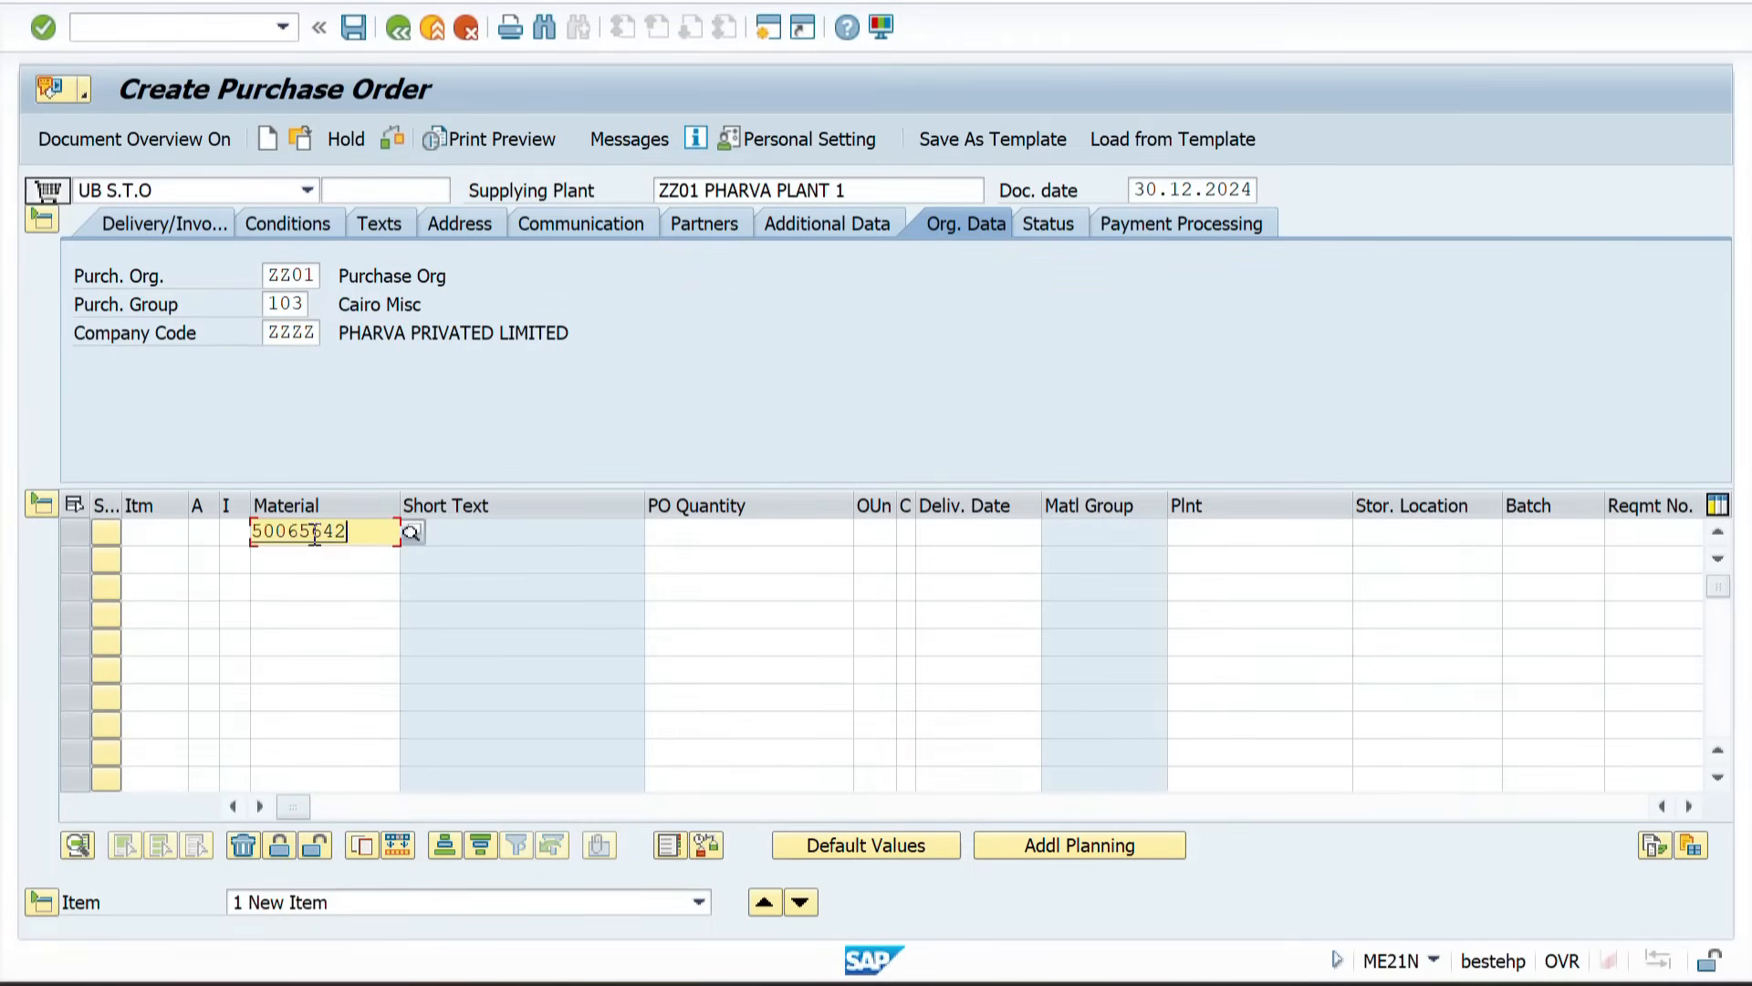
key("Tab")
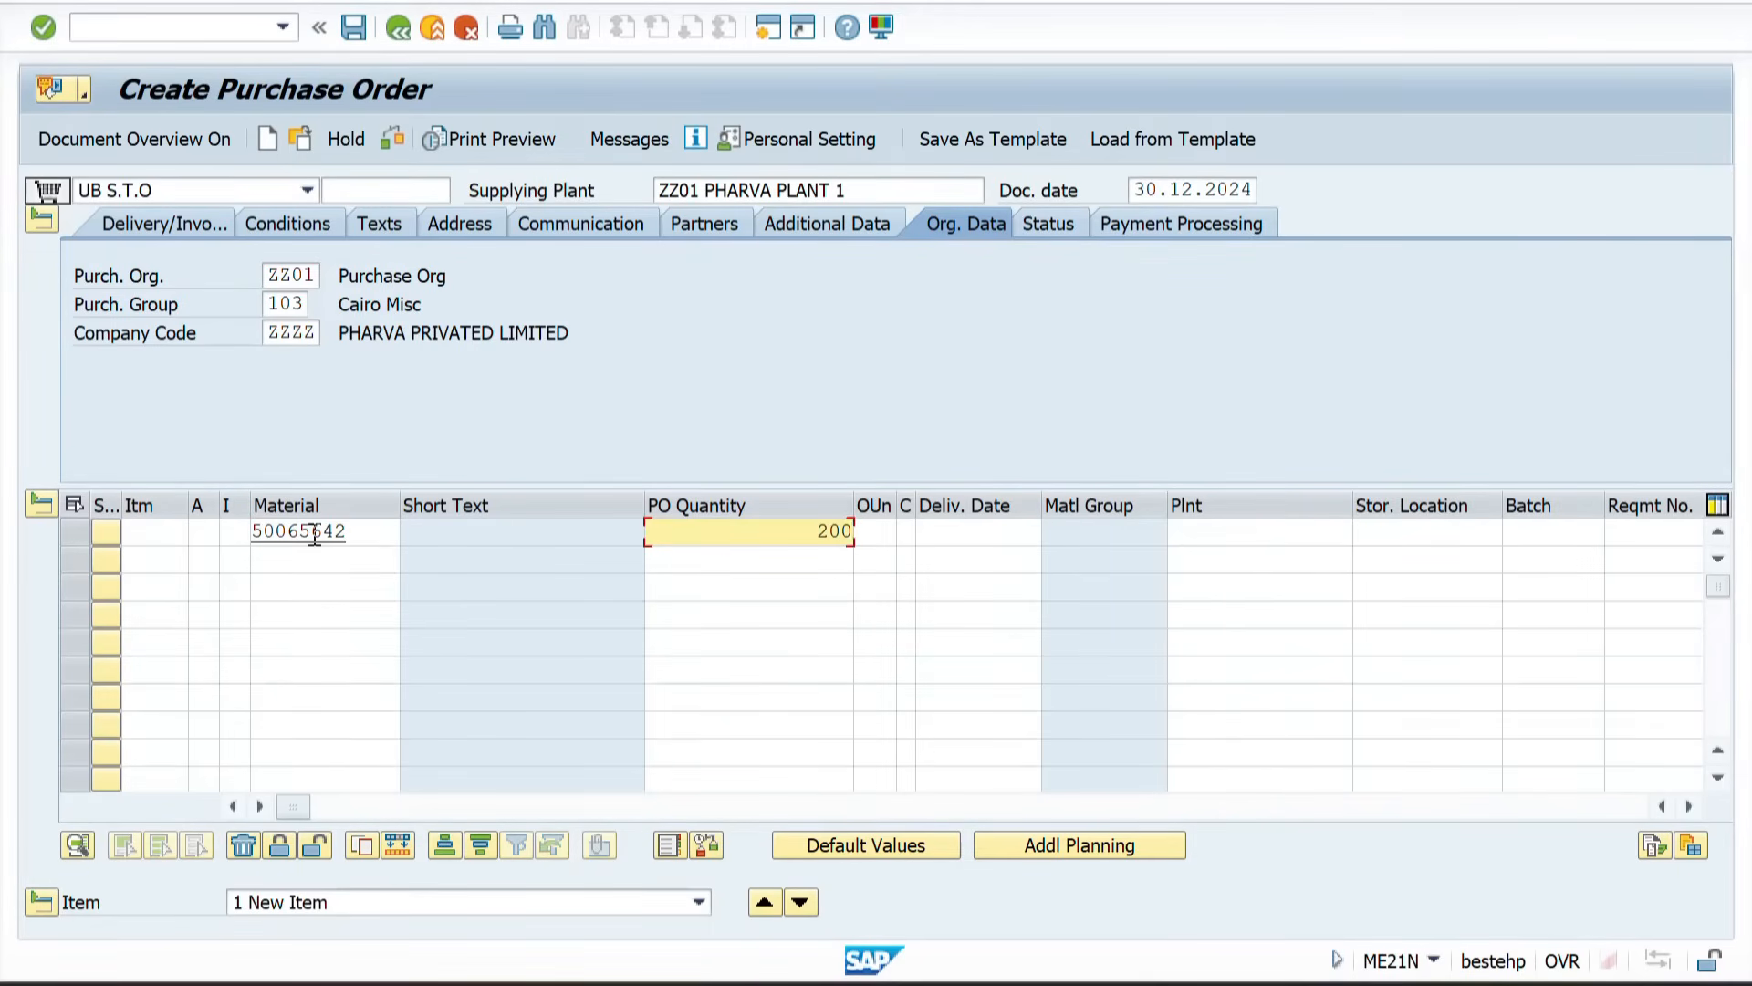
key("Tab")
key("Tab")
key("Tab")
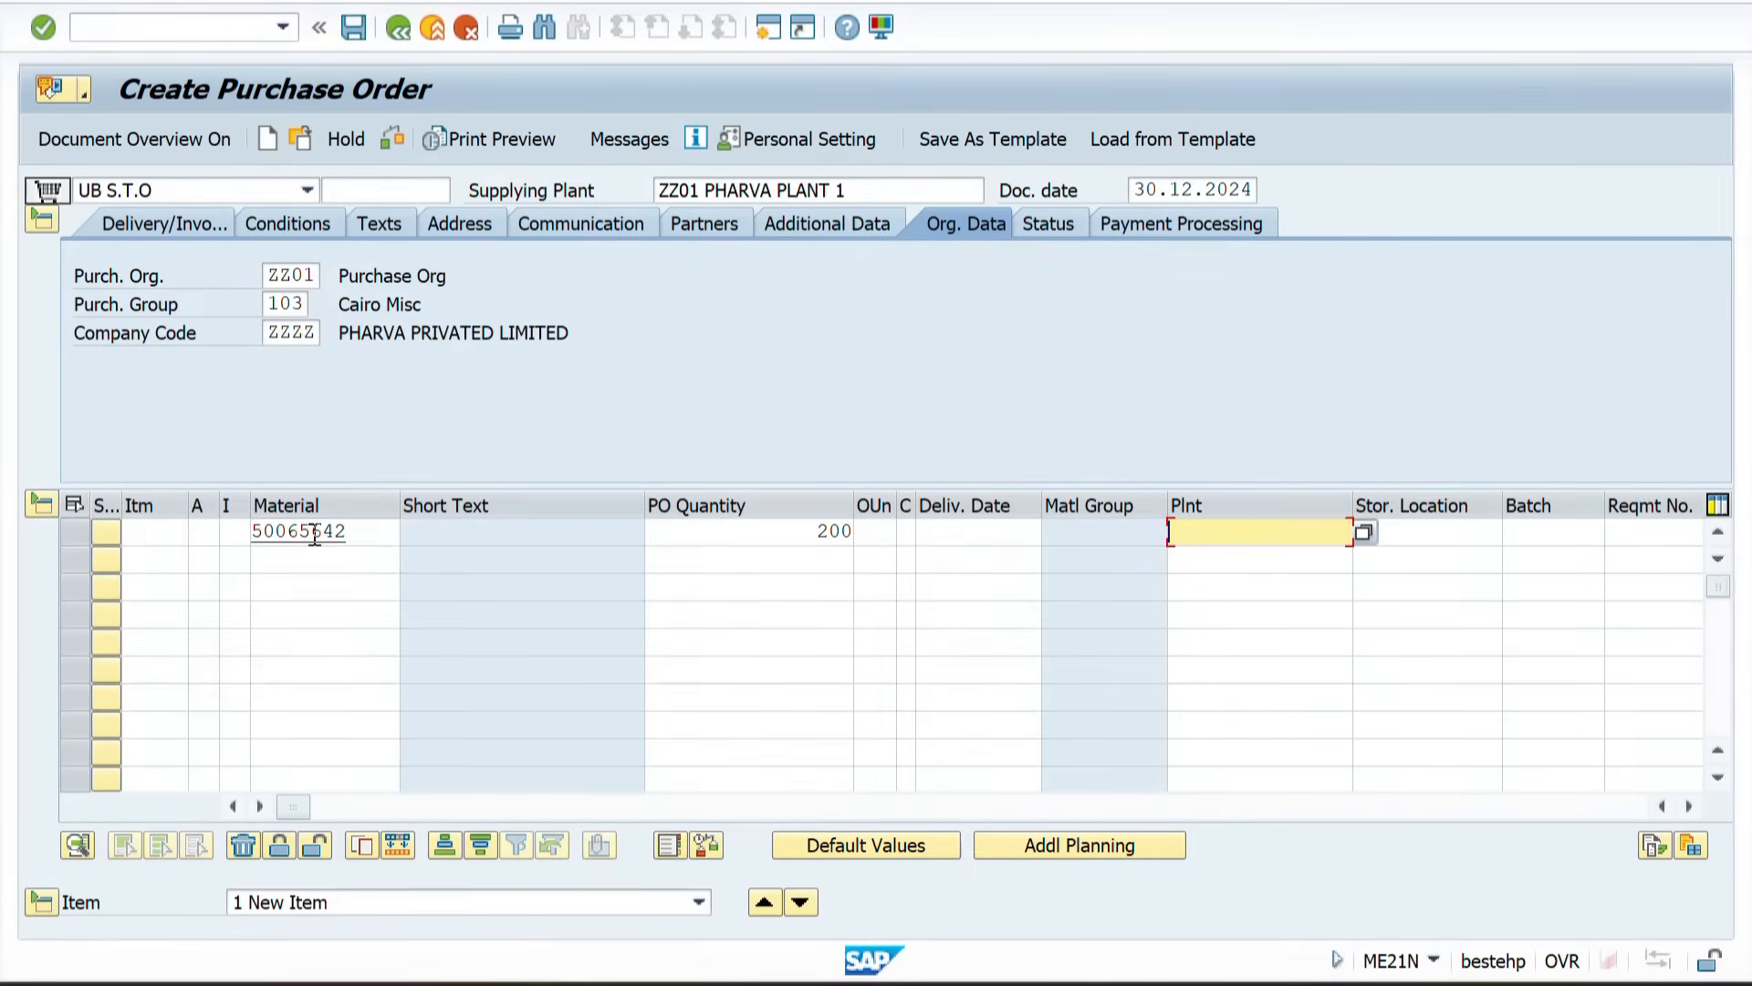
type("ZZ02")
key("Tab")
type("ZZ2F")
key("Return")
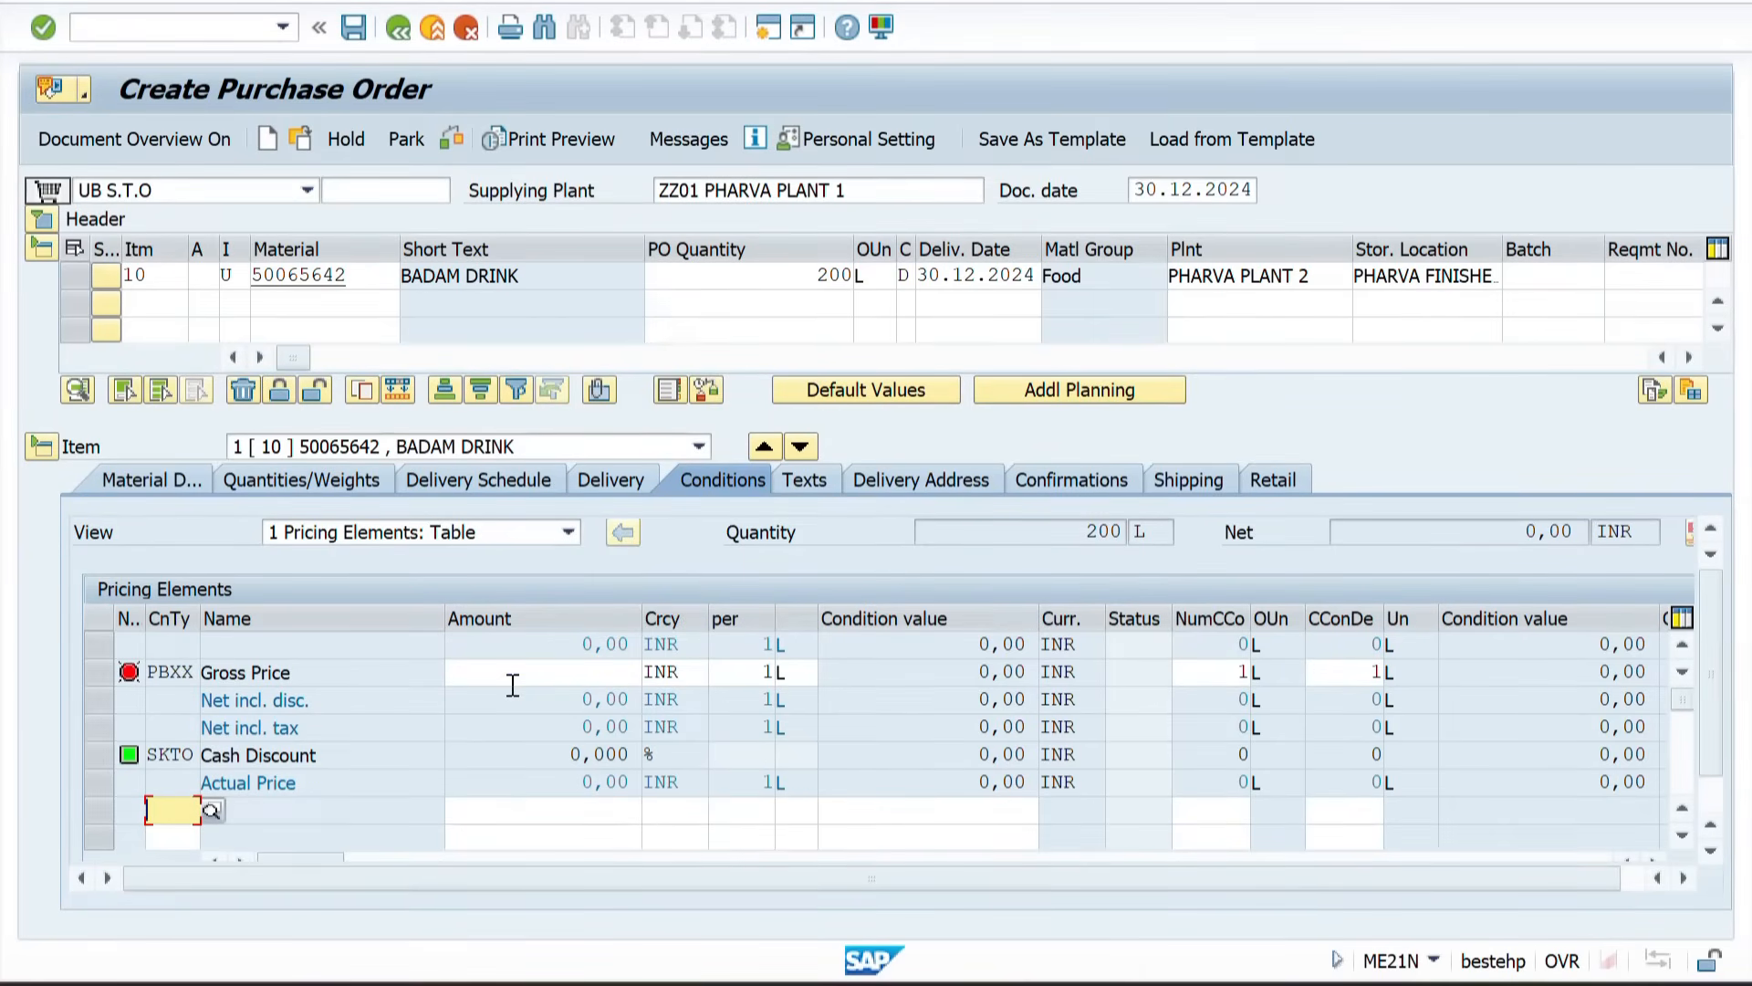
Step: Determine the gross price for the item's pricing conditions and check the purchase order
left_click(513, 675)
key("Return")
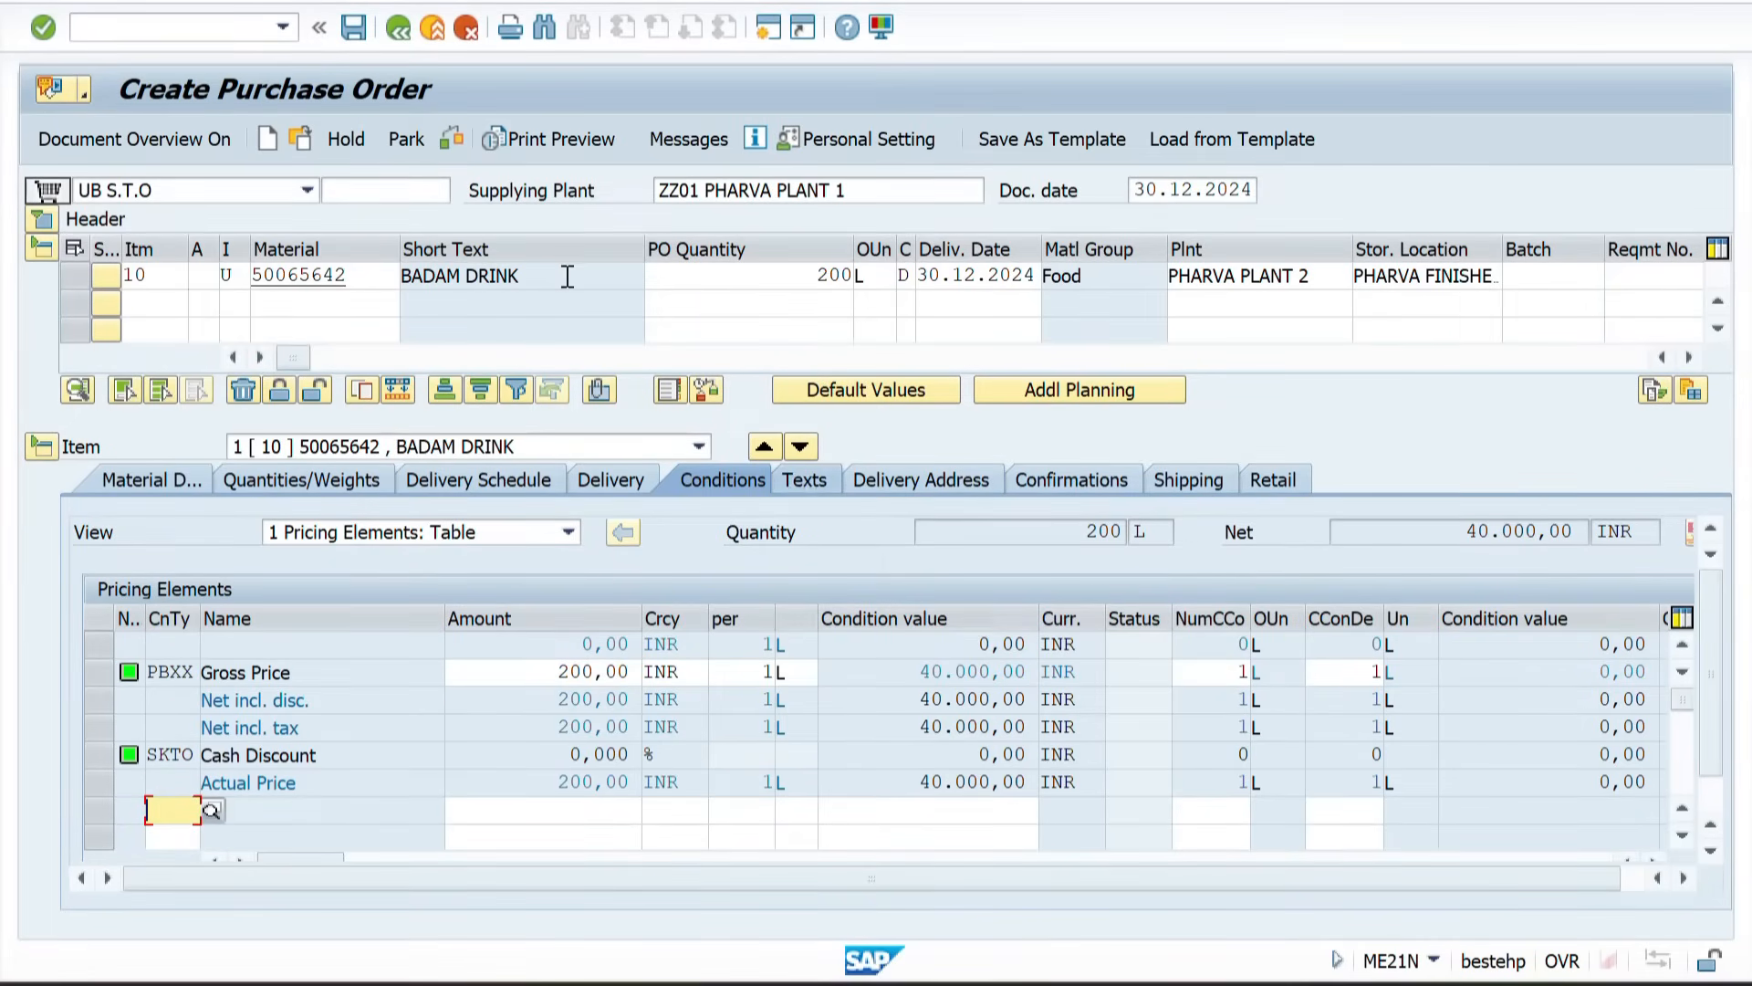
left_click(451, 135)
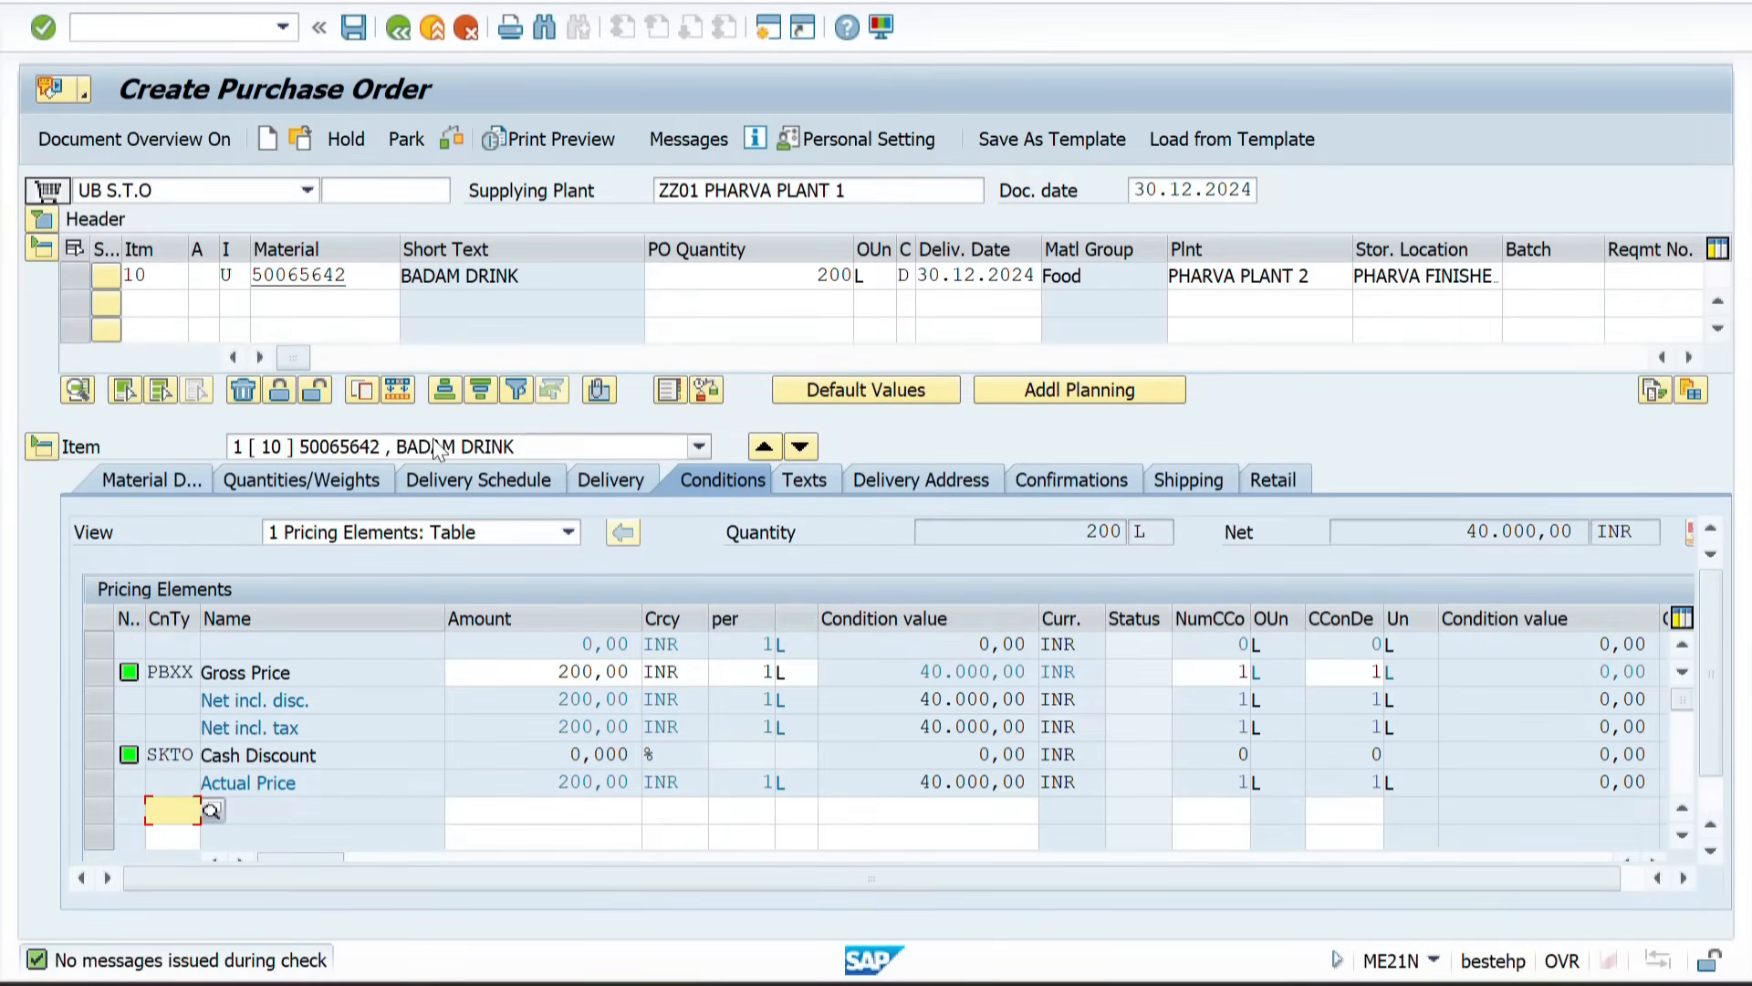
Step: Review the item's shipping data: delivery type, shipping point, customer and delivery date
left_click(1177, 478)
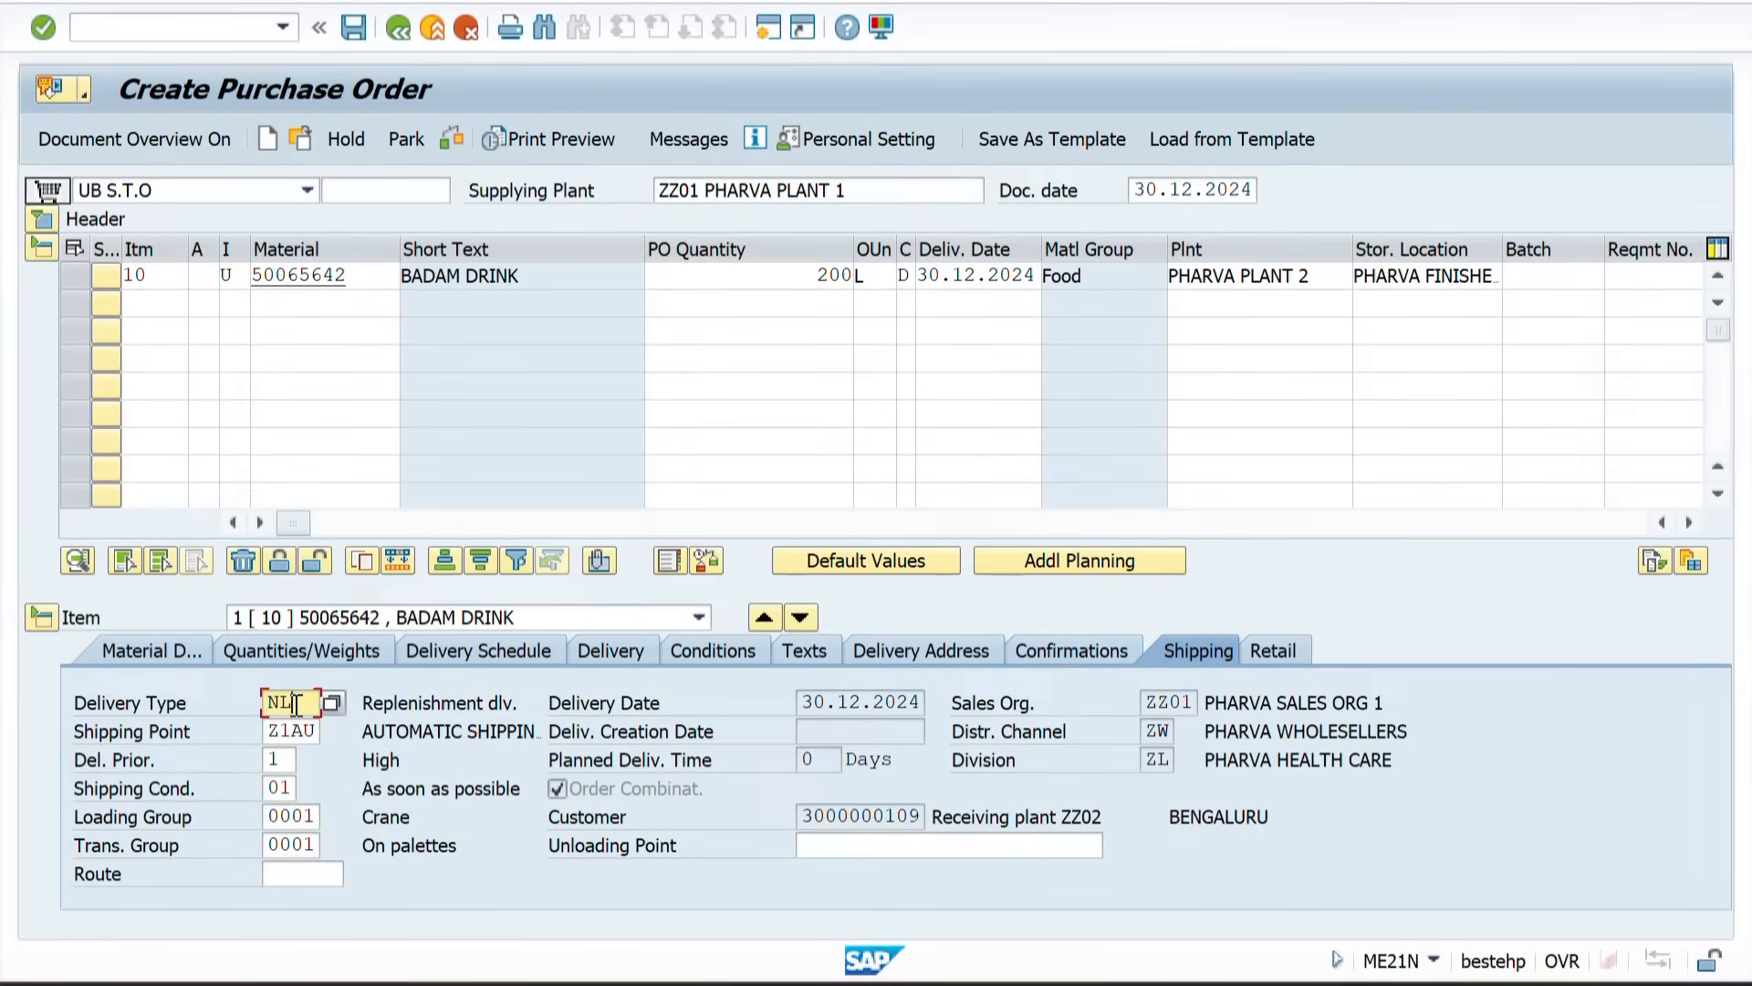
left_click_drag(264, 730, 311, 735)
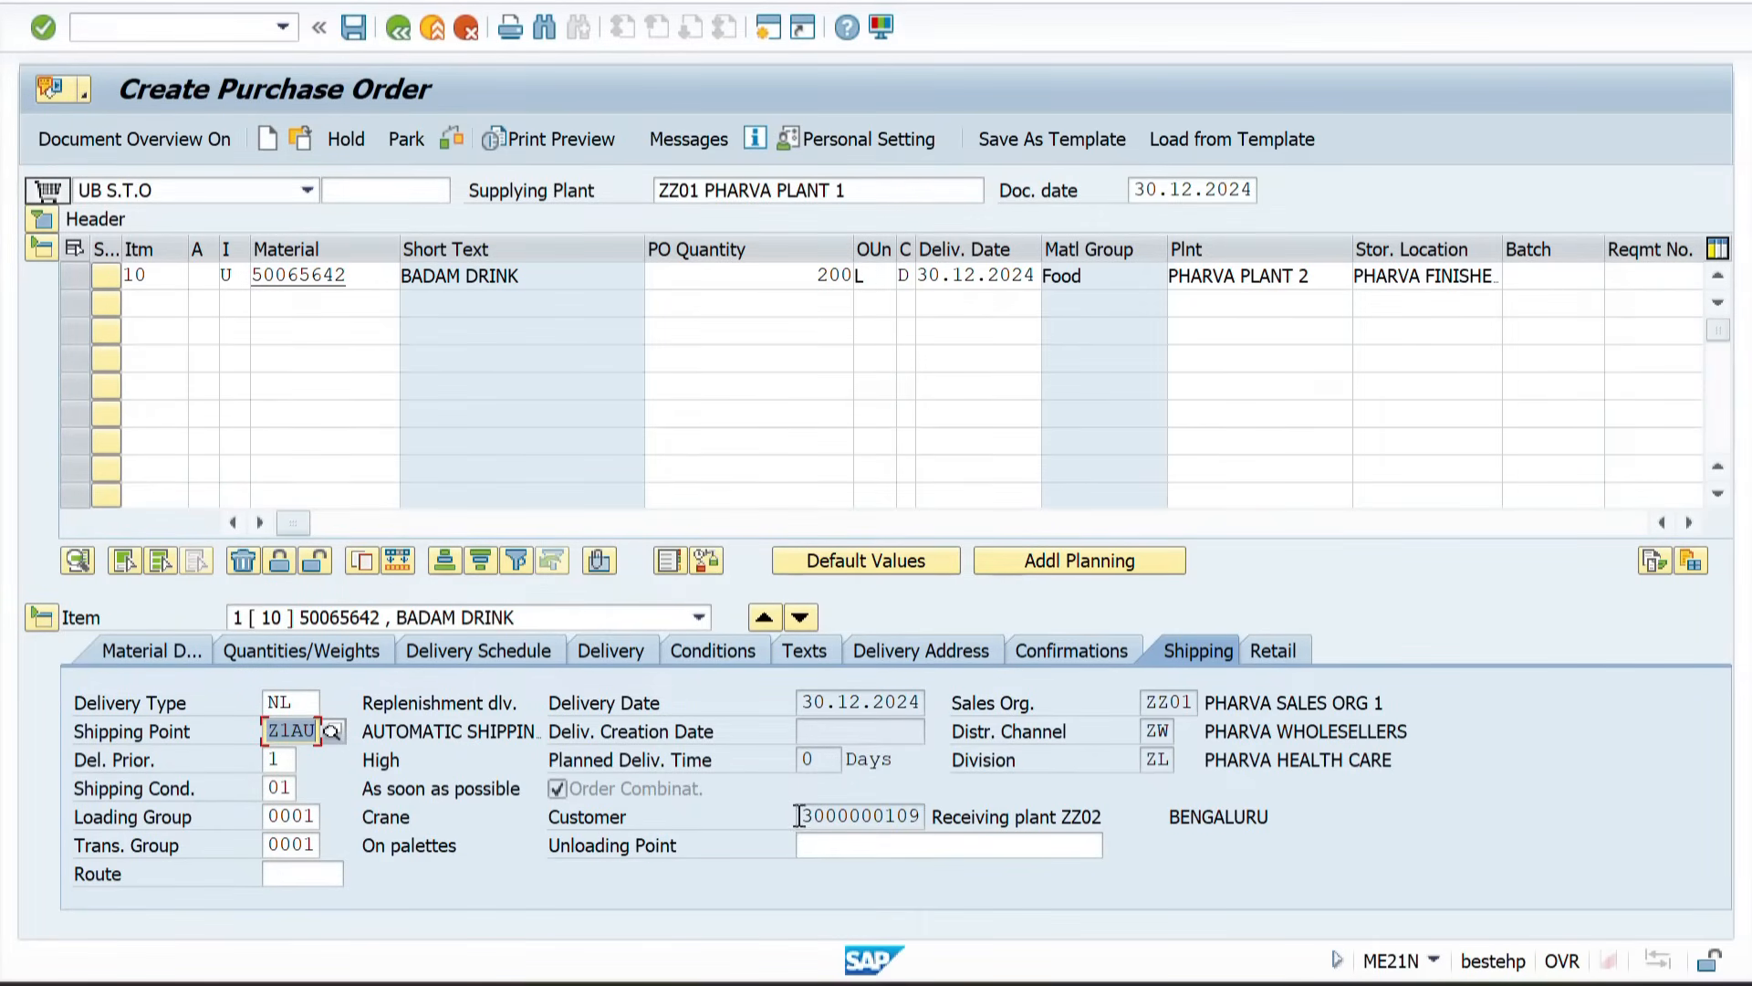
left_click_drag(803, 817, 937, 822)
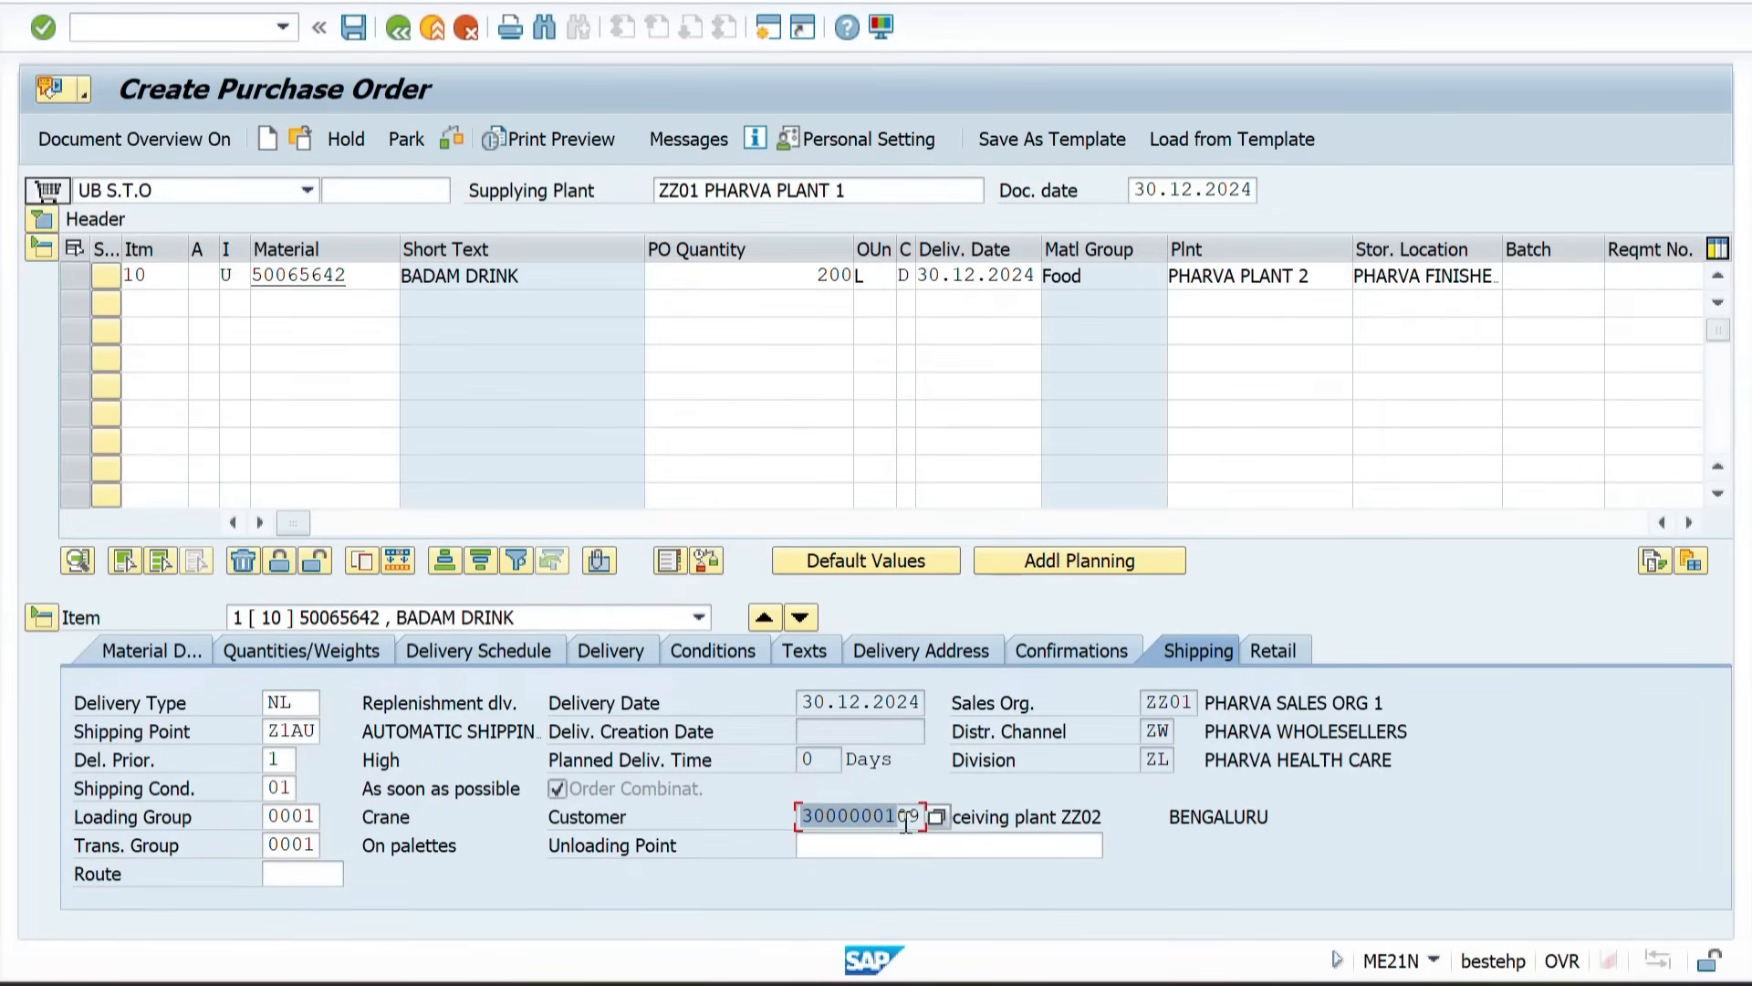
left_click(1081, 821)
left_click_drag(1113, 819, 927, 817)
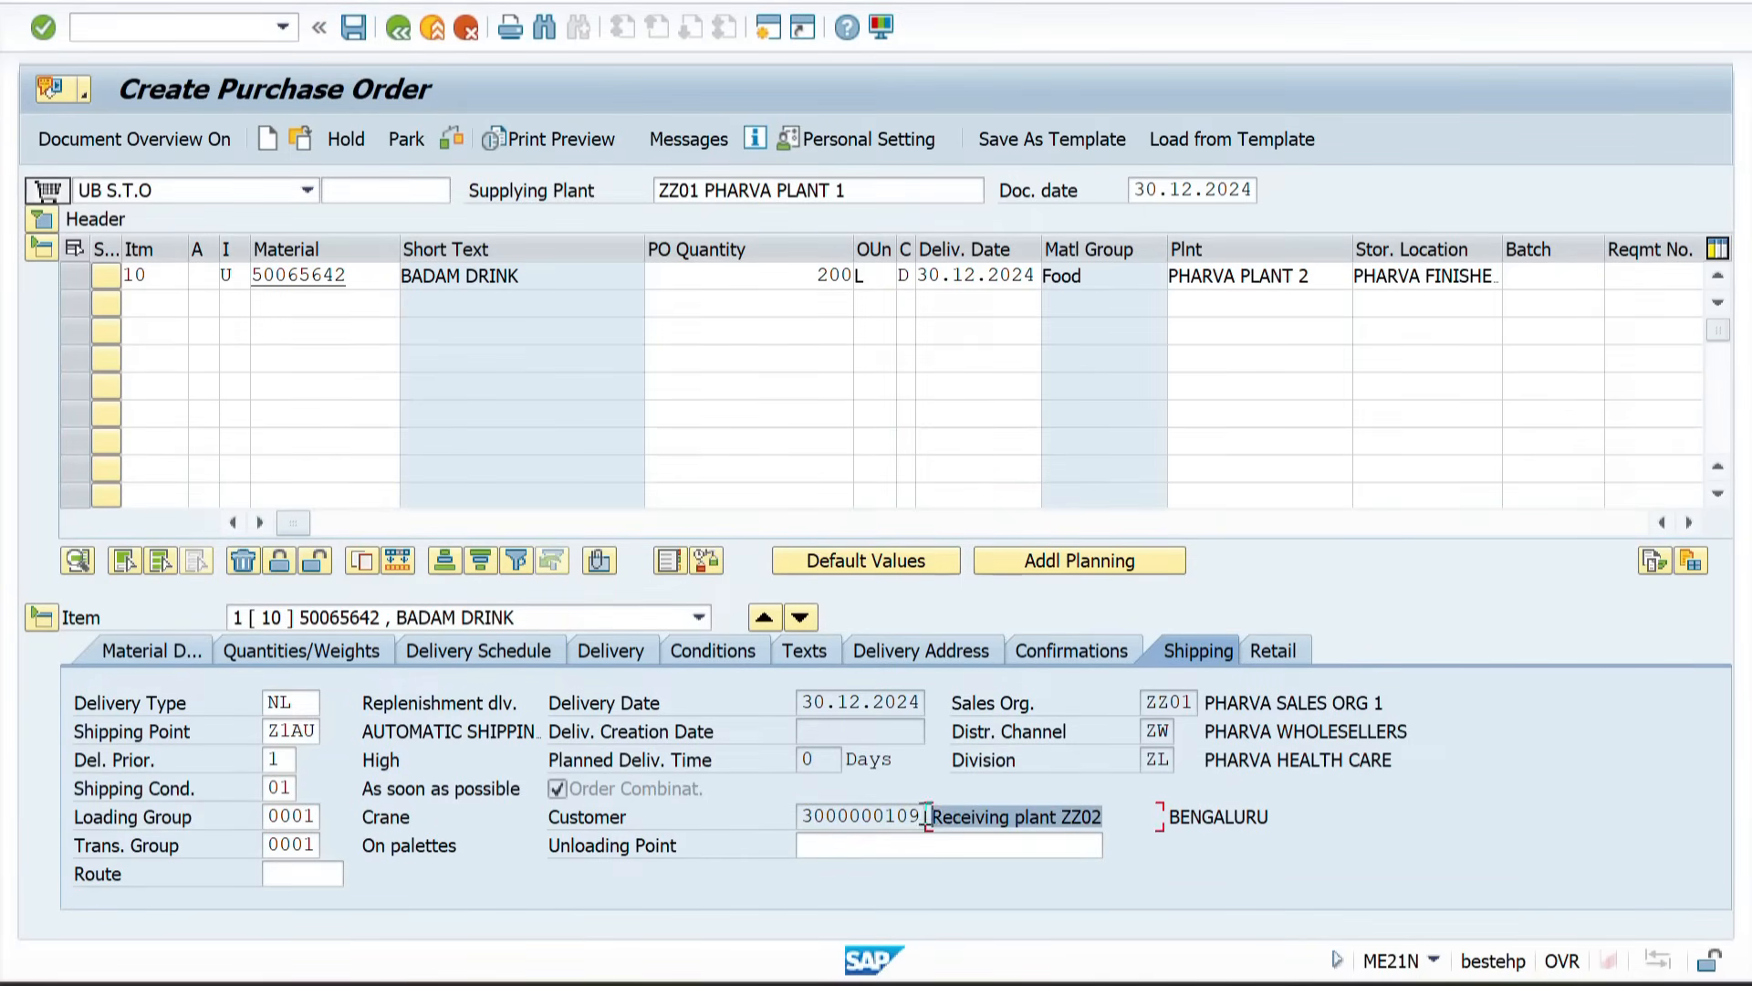
left_click_drag(803, 816, 923, 815)
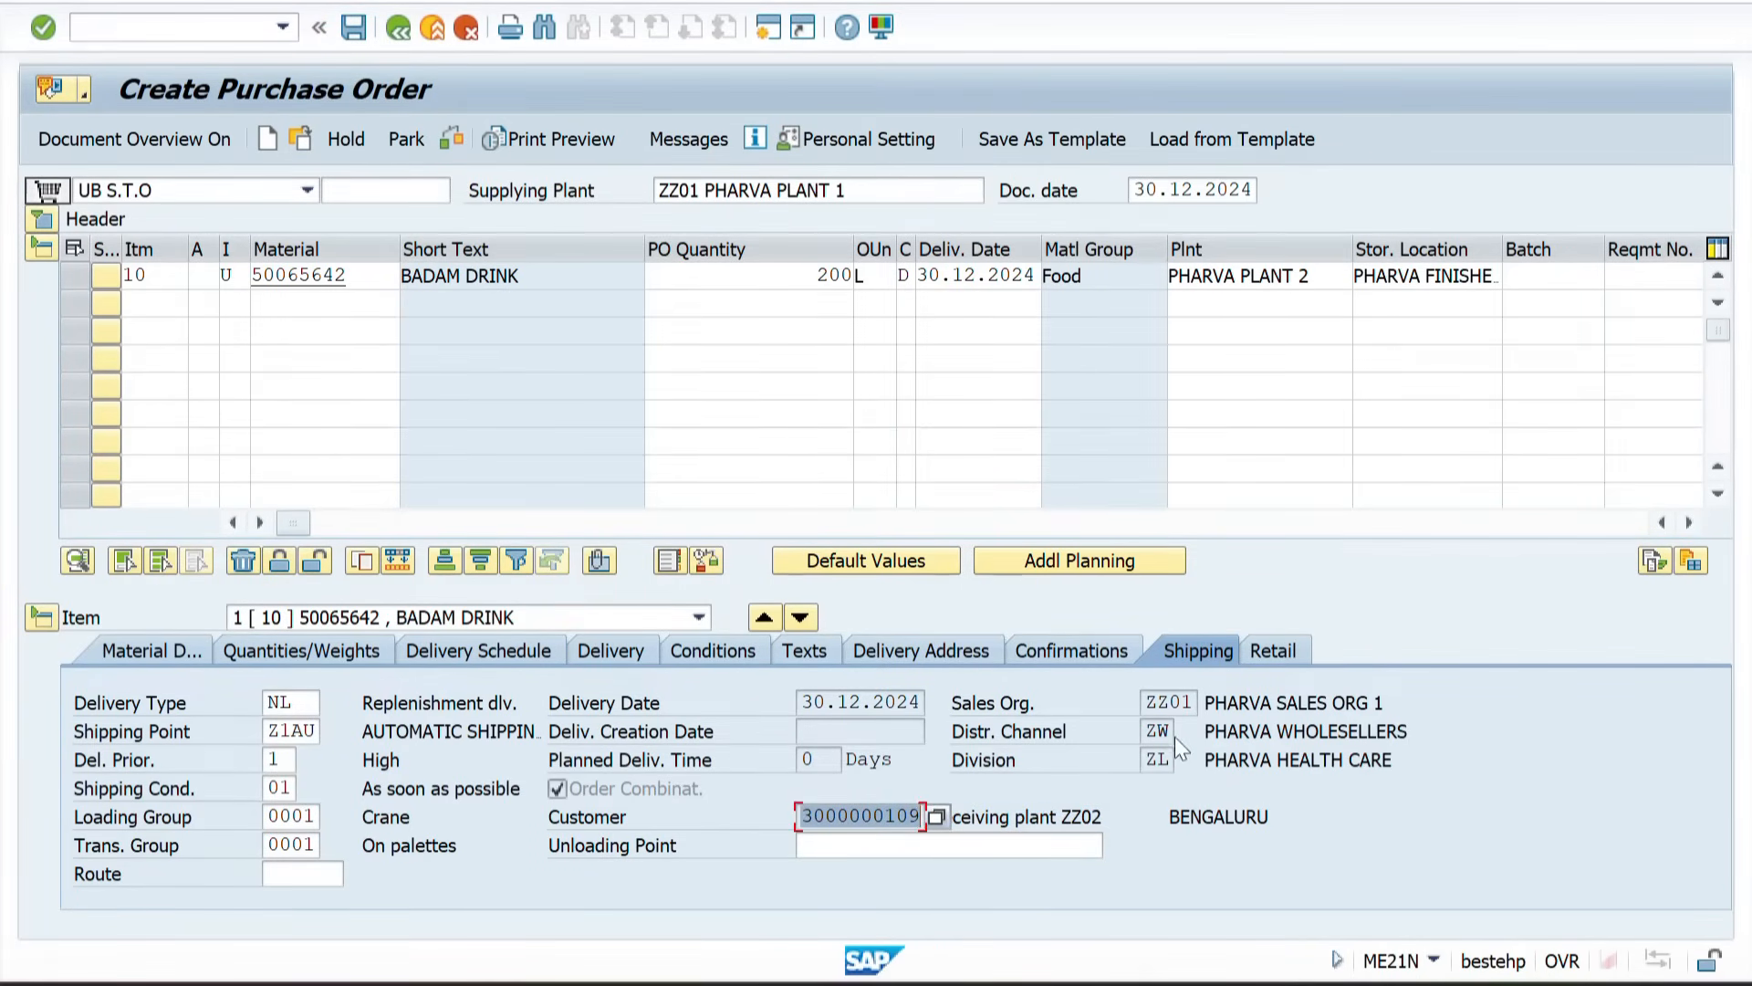
left_click_drag(804, 705, 954, 710)
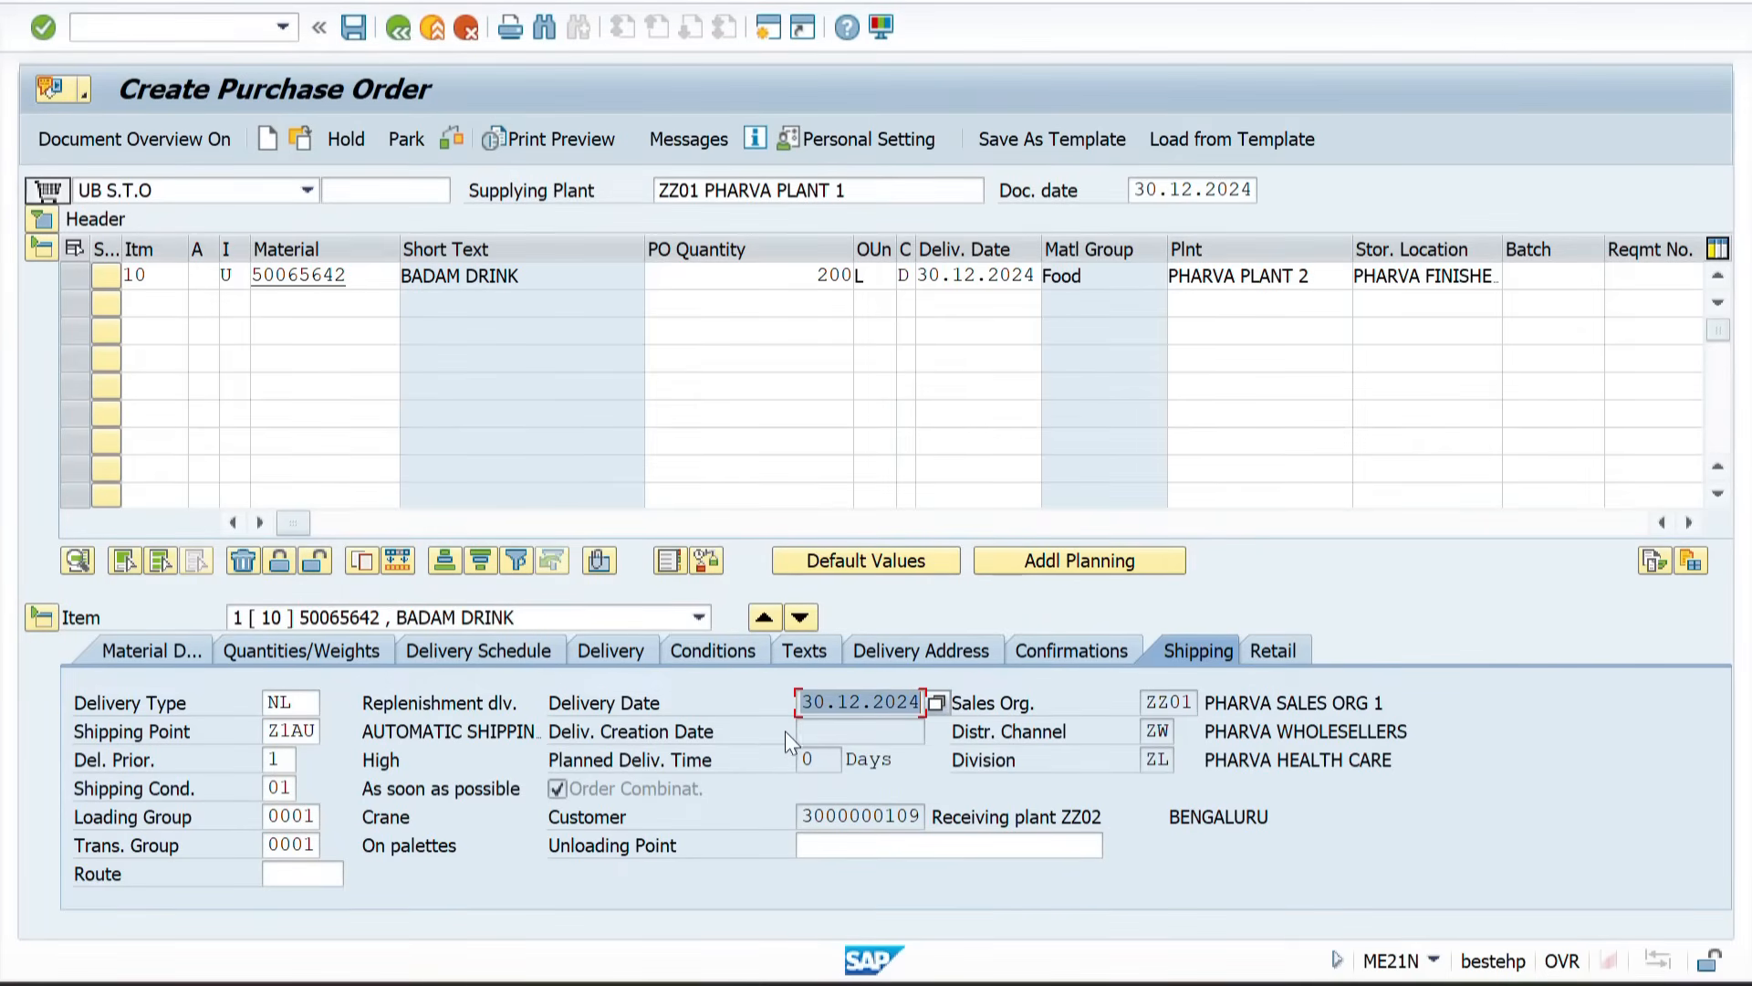
Step: Check and save the stock transport order
left_click(453, 142)
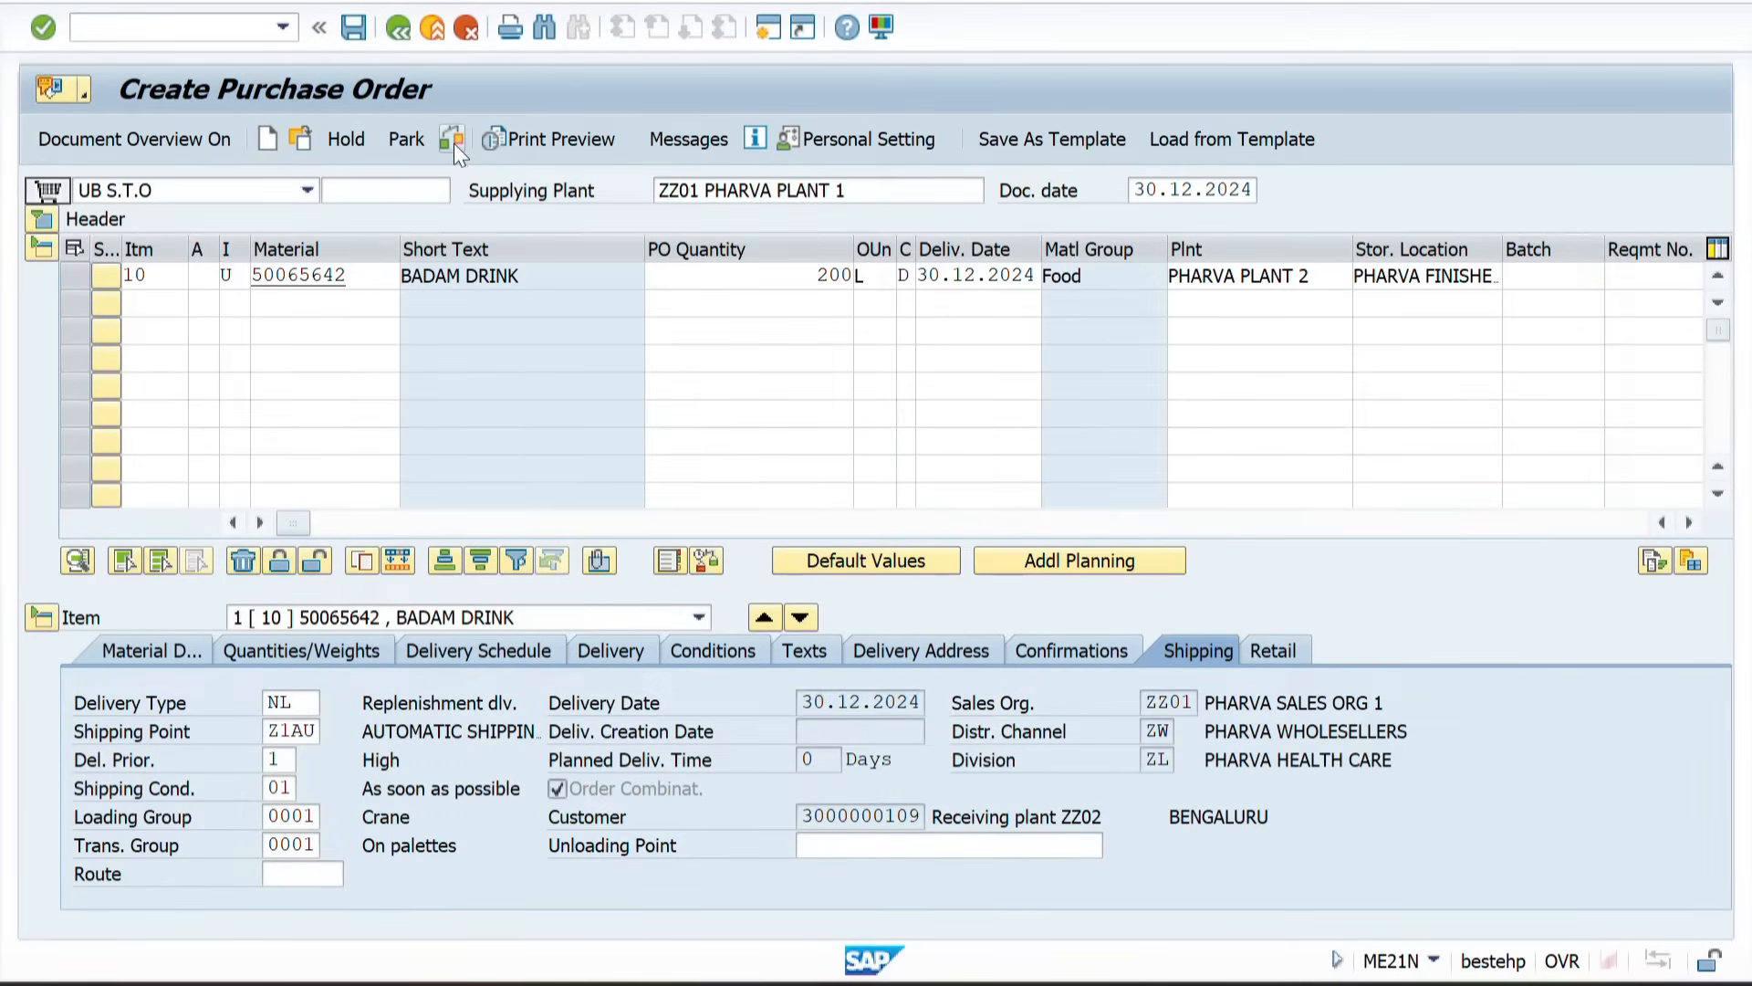
left_click(349, 29)
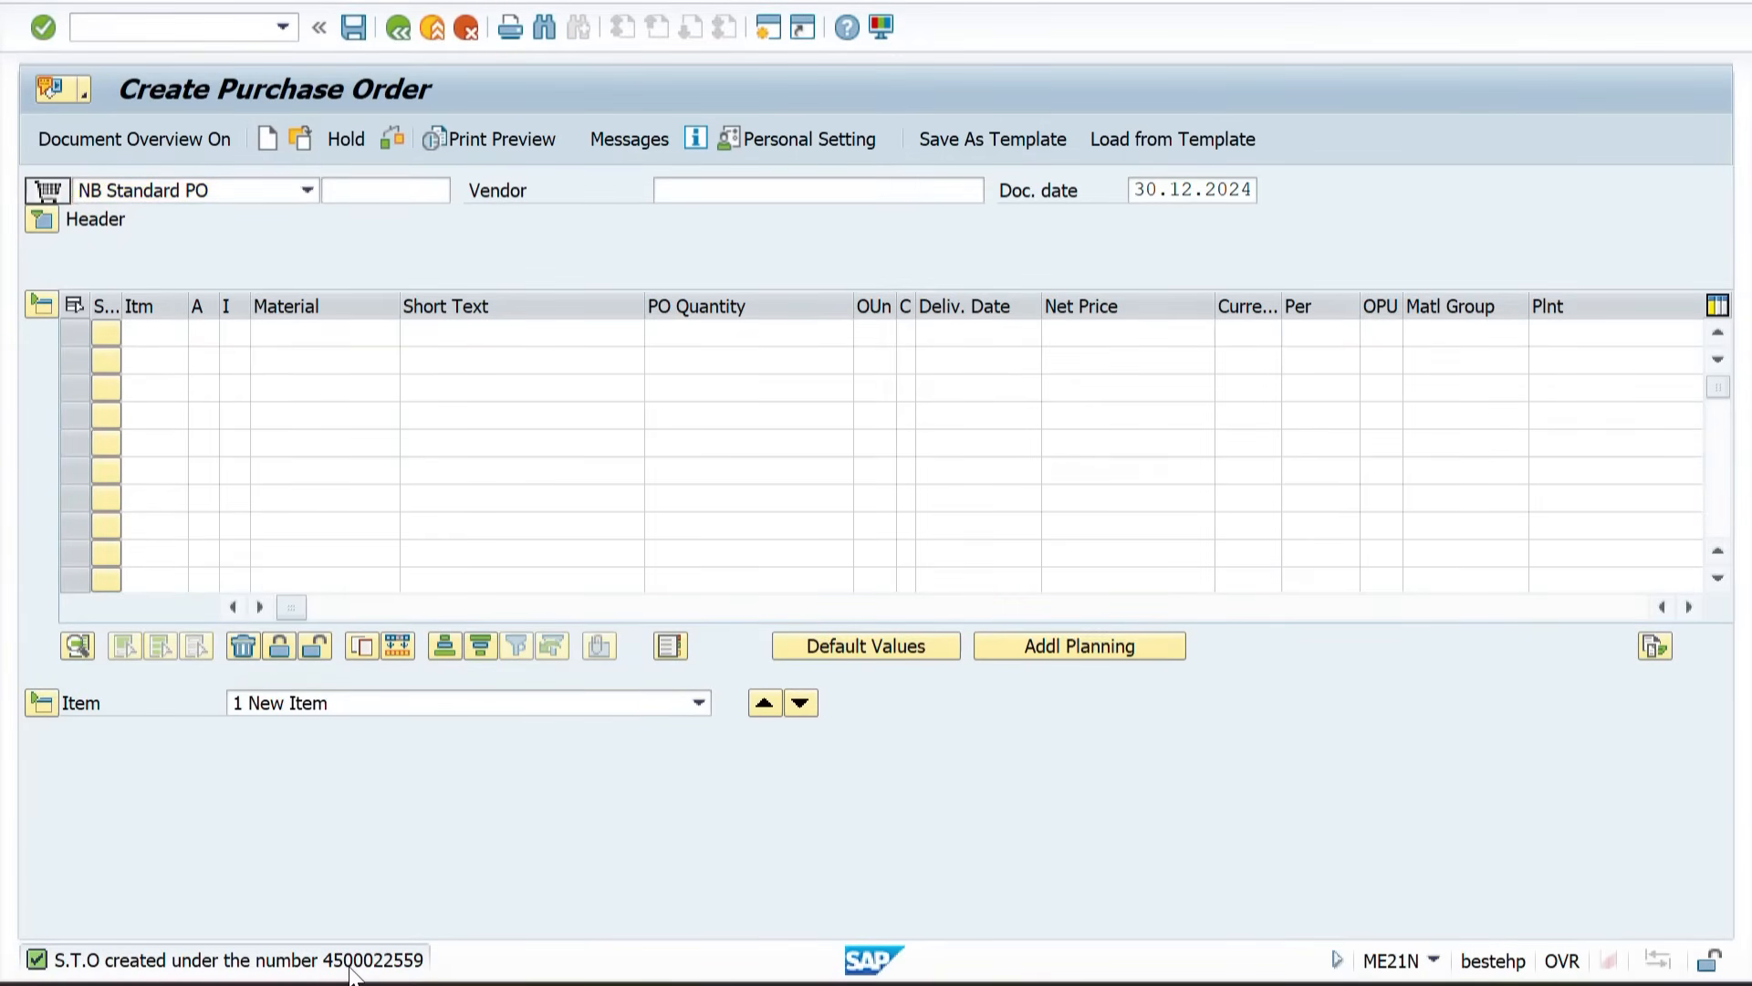
Step: Copy the new order number into cell L39 of the STO 1 Step sheet in Excel and widen column L to fit it
double_click(352, 970)
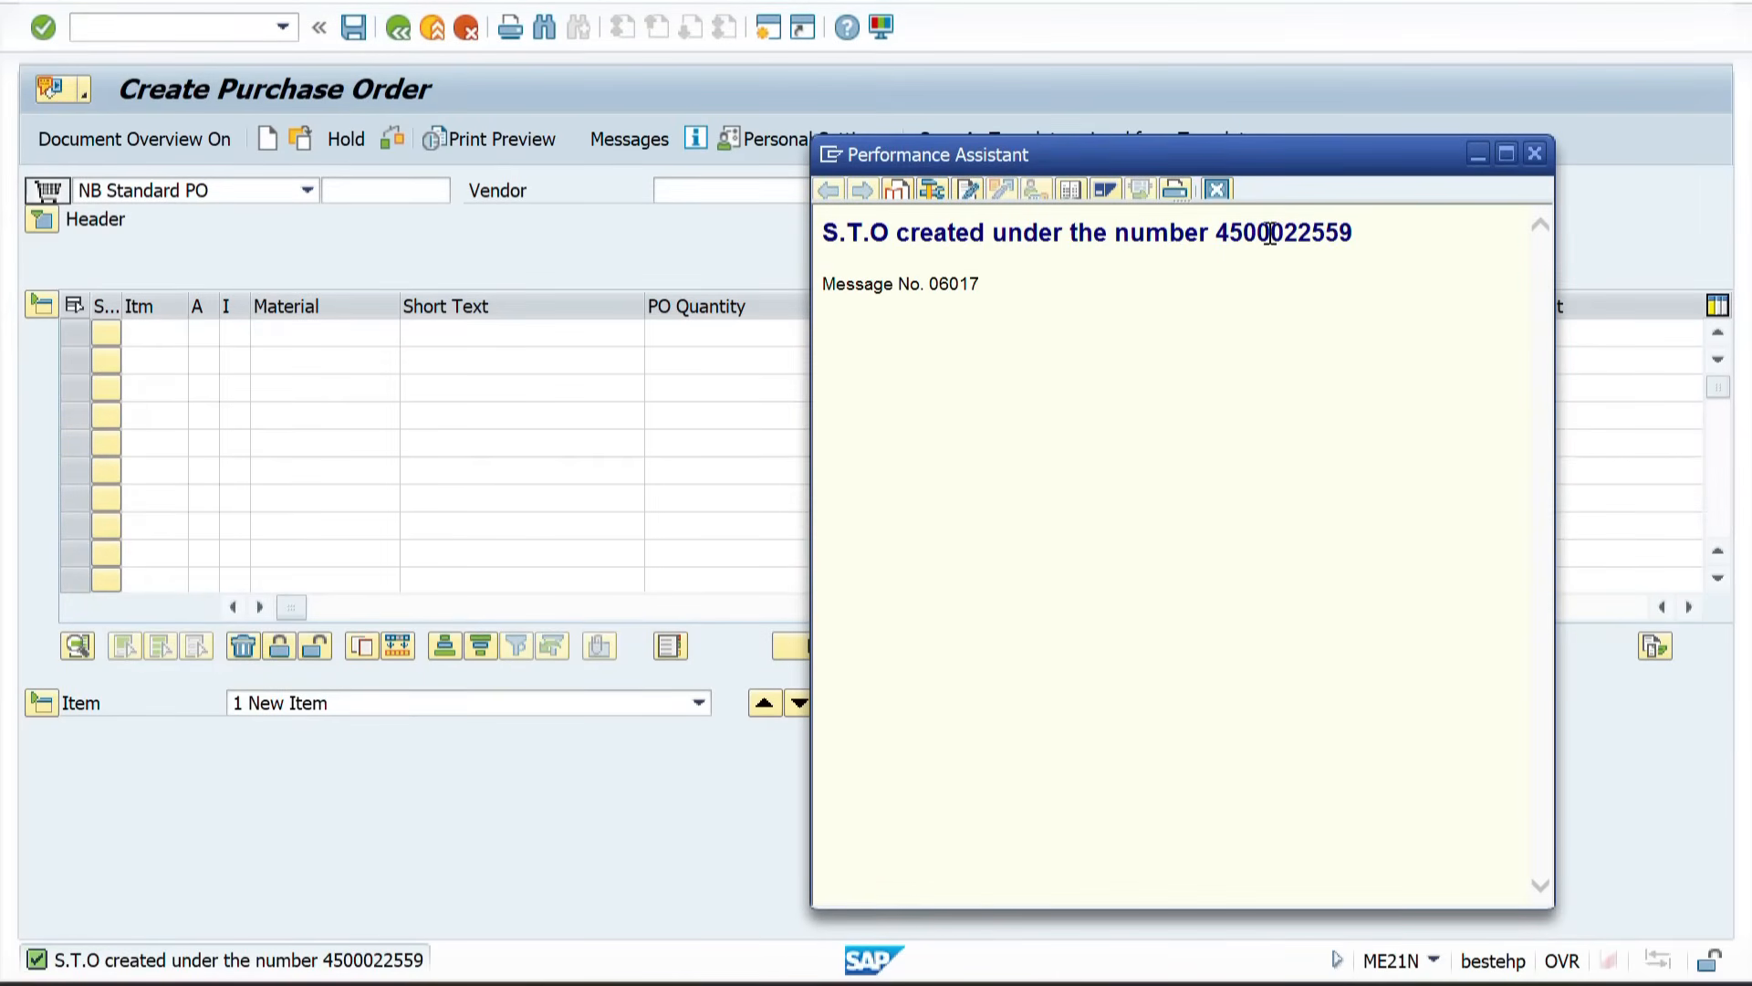
double_click(1250, 234)
key("ctrl+c")
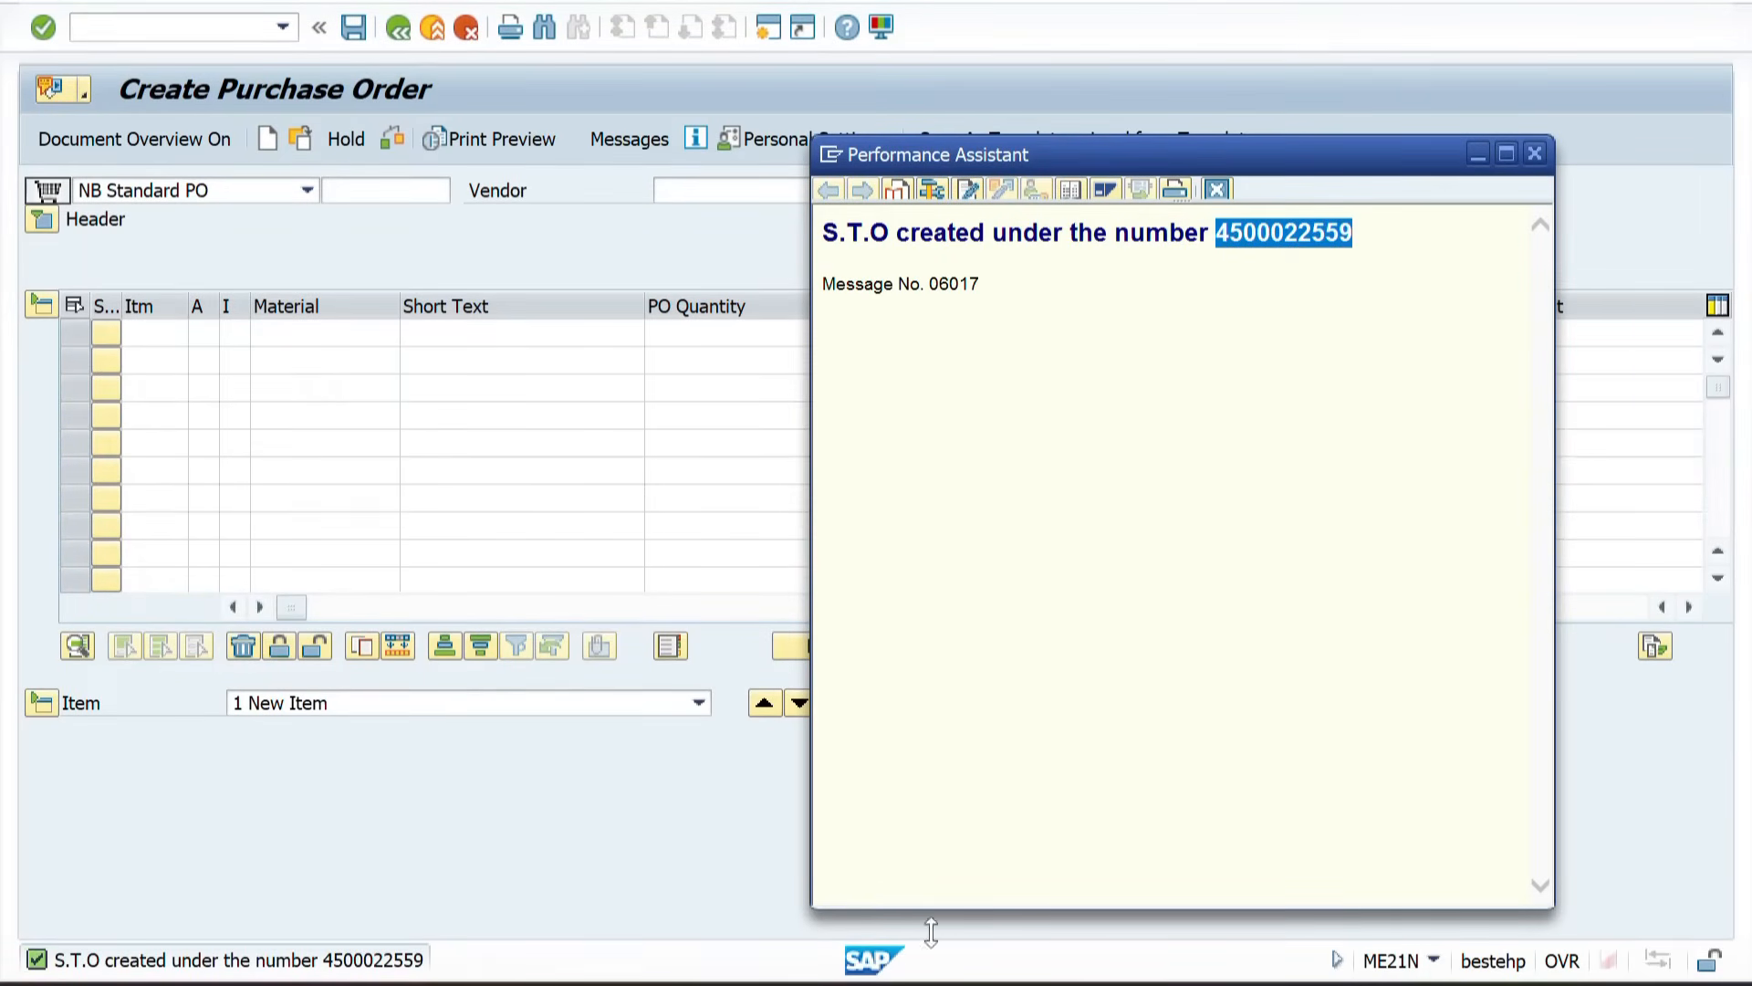
left_click(924, 899)
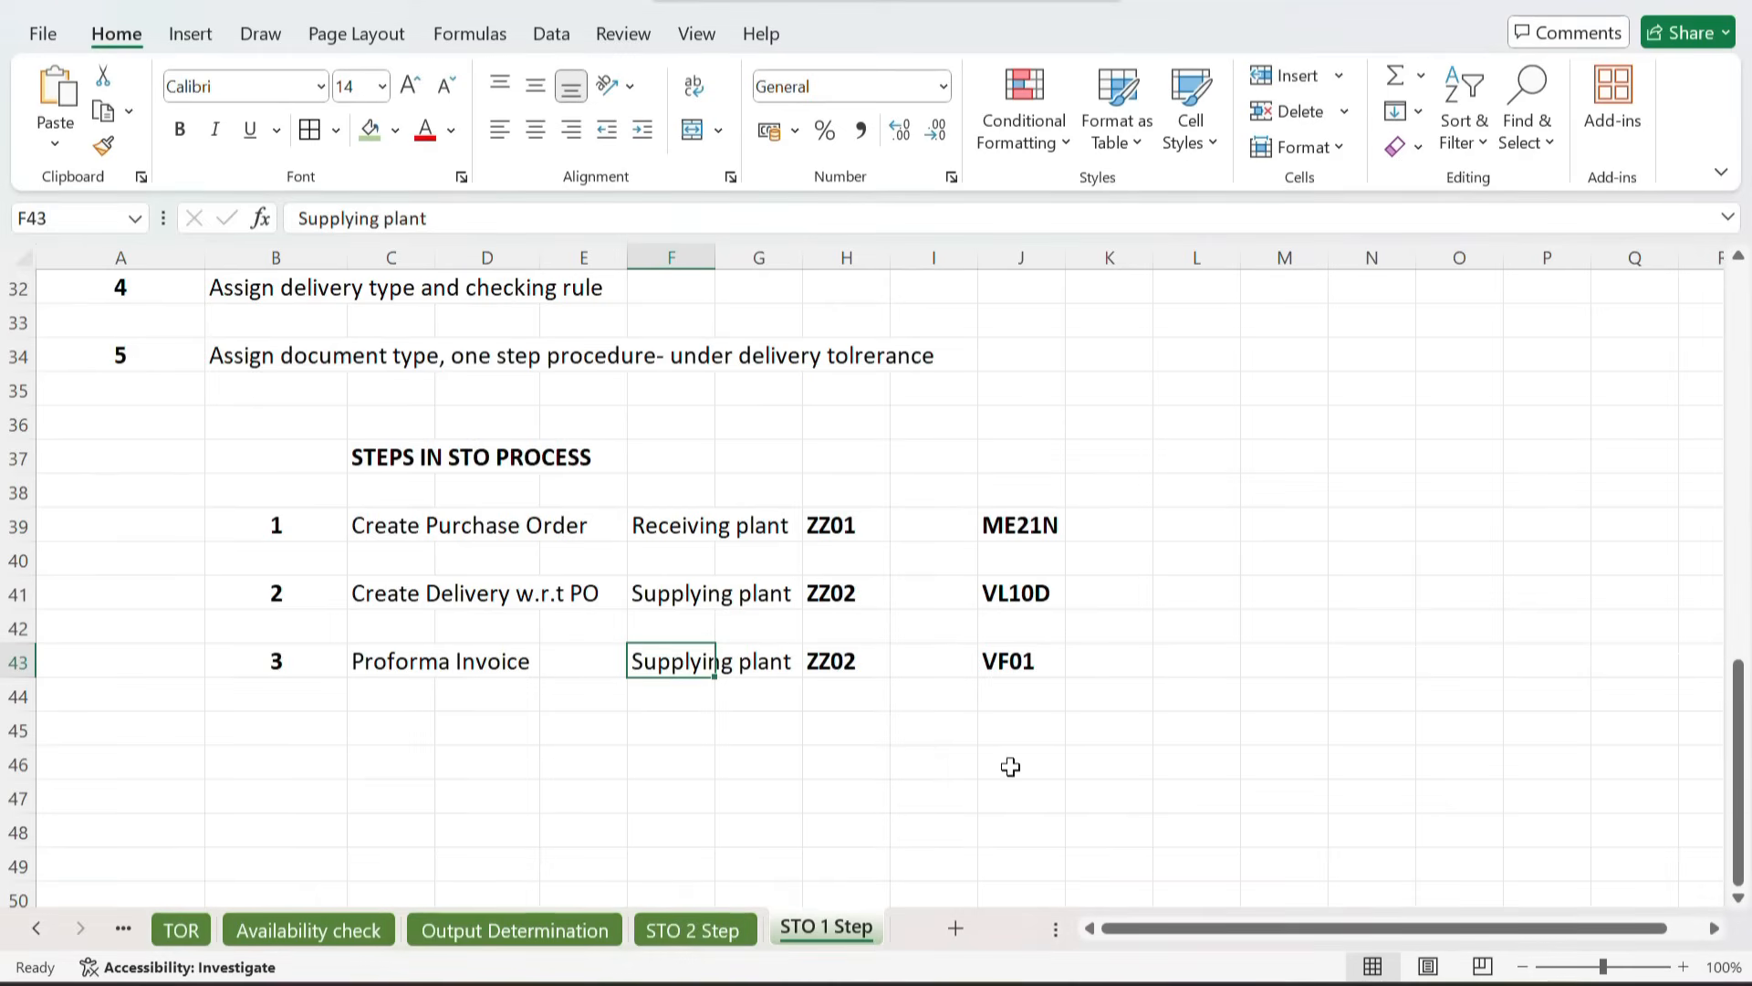
left_click(1178, 525)
key("ctrl+v")
left_click(1313, 461)
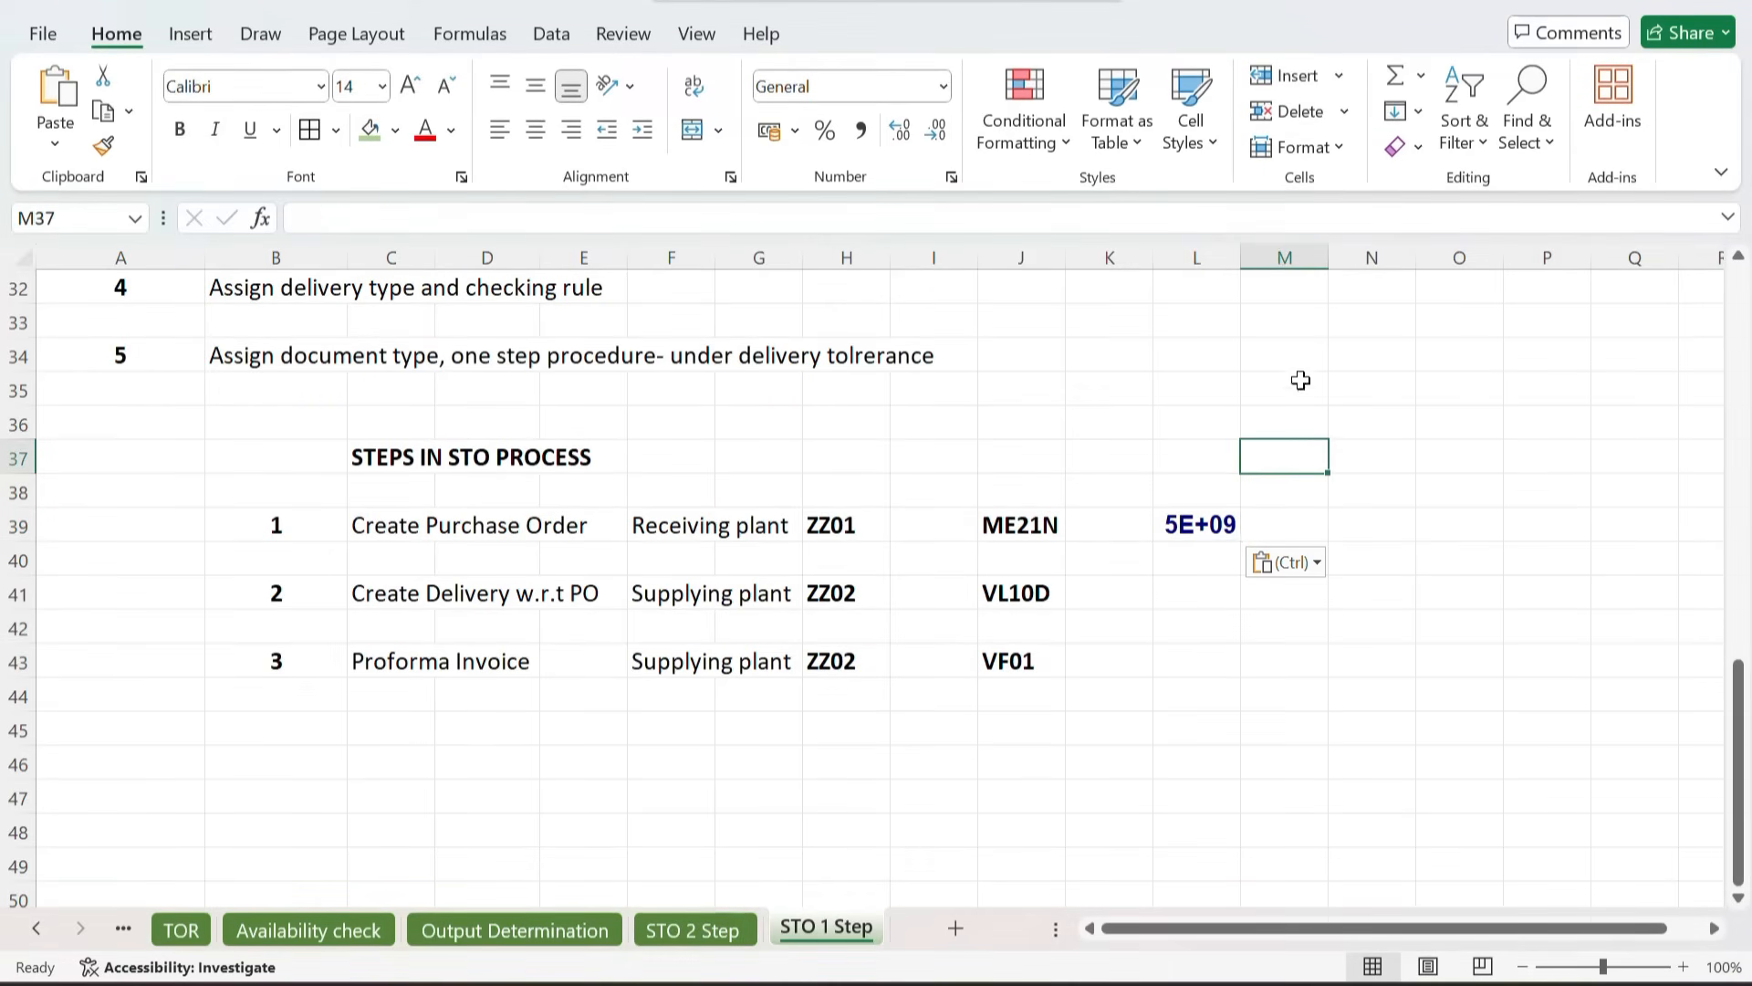
left_click_drag(1240, 257, 1307, 257)
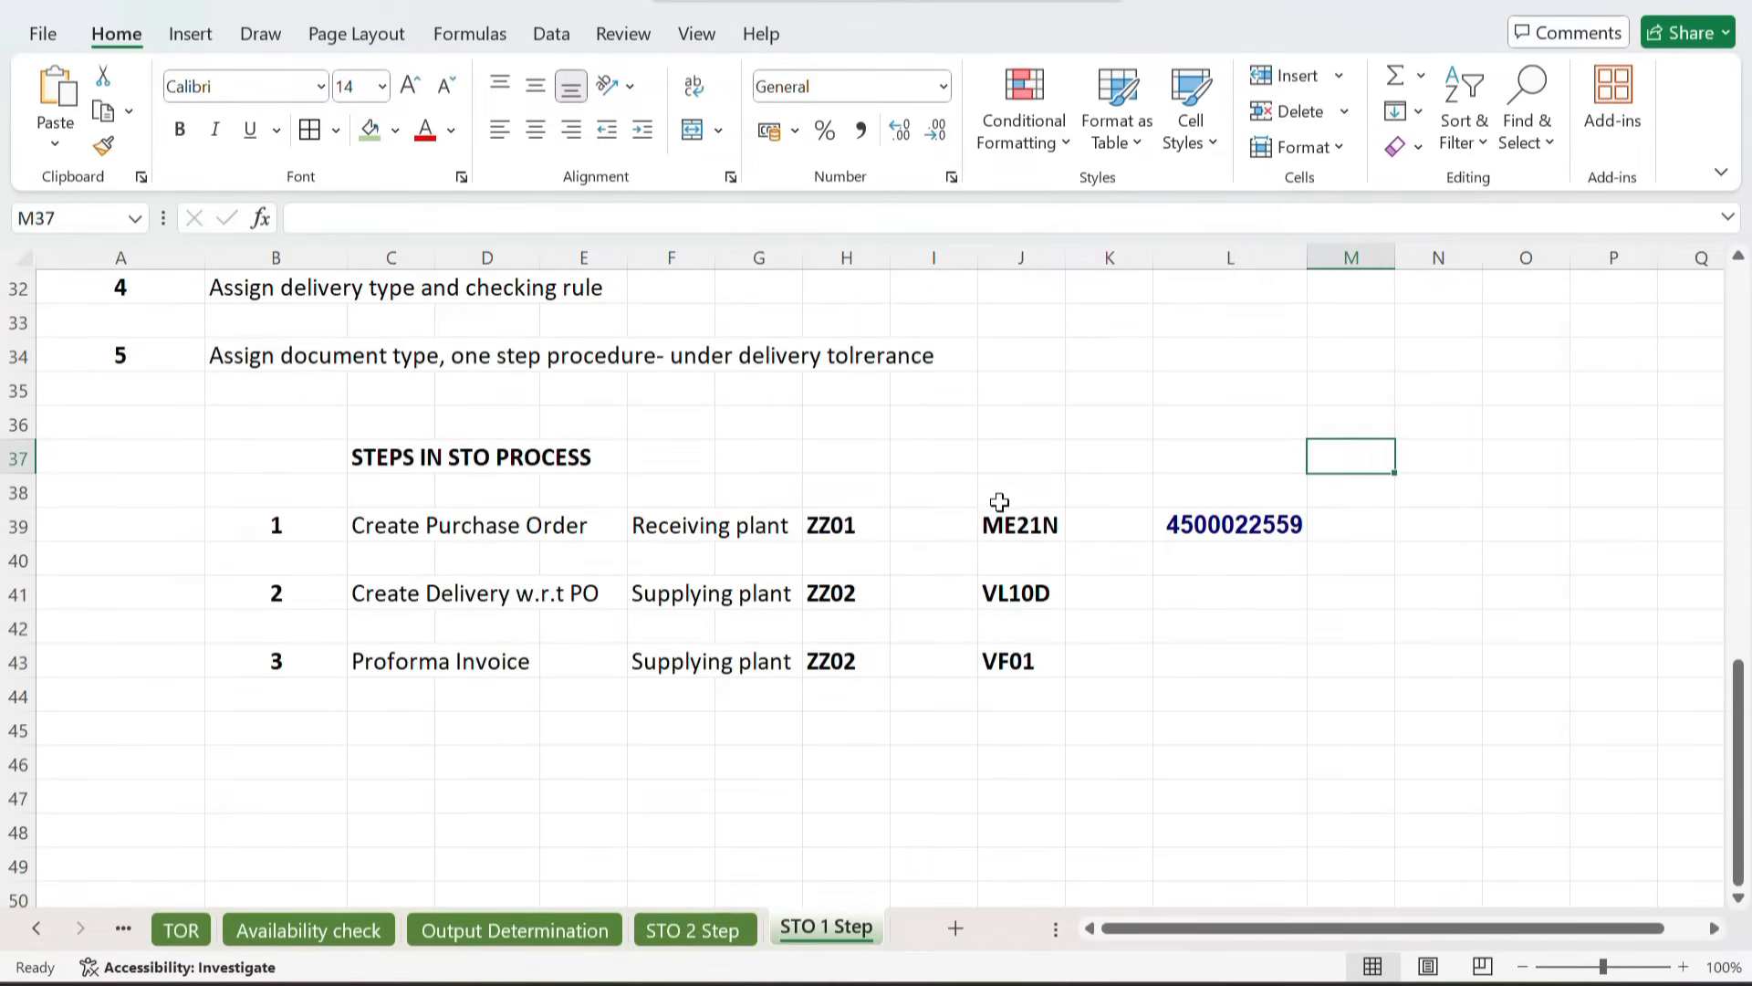
Step: Apply J39's formatting to the order number cell L39 with the Format Painter and remove its bold
left_click(1017, 526)
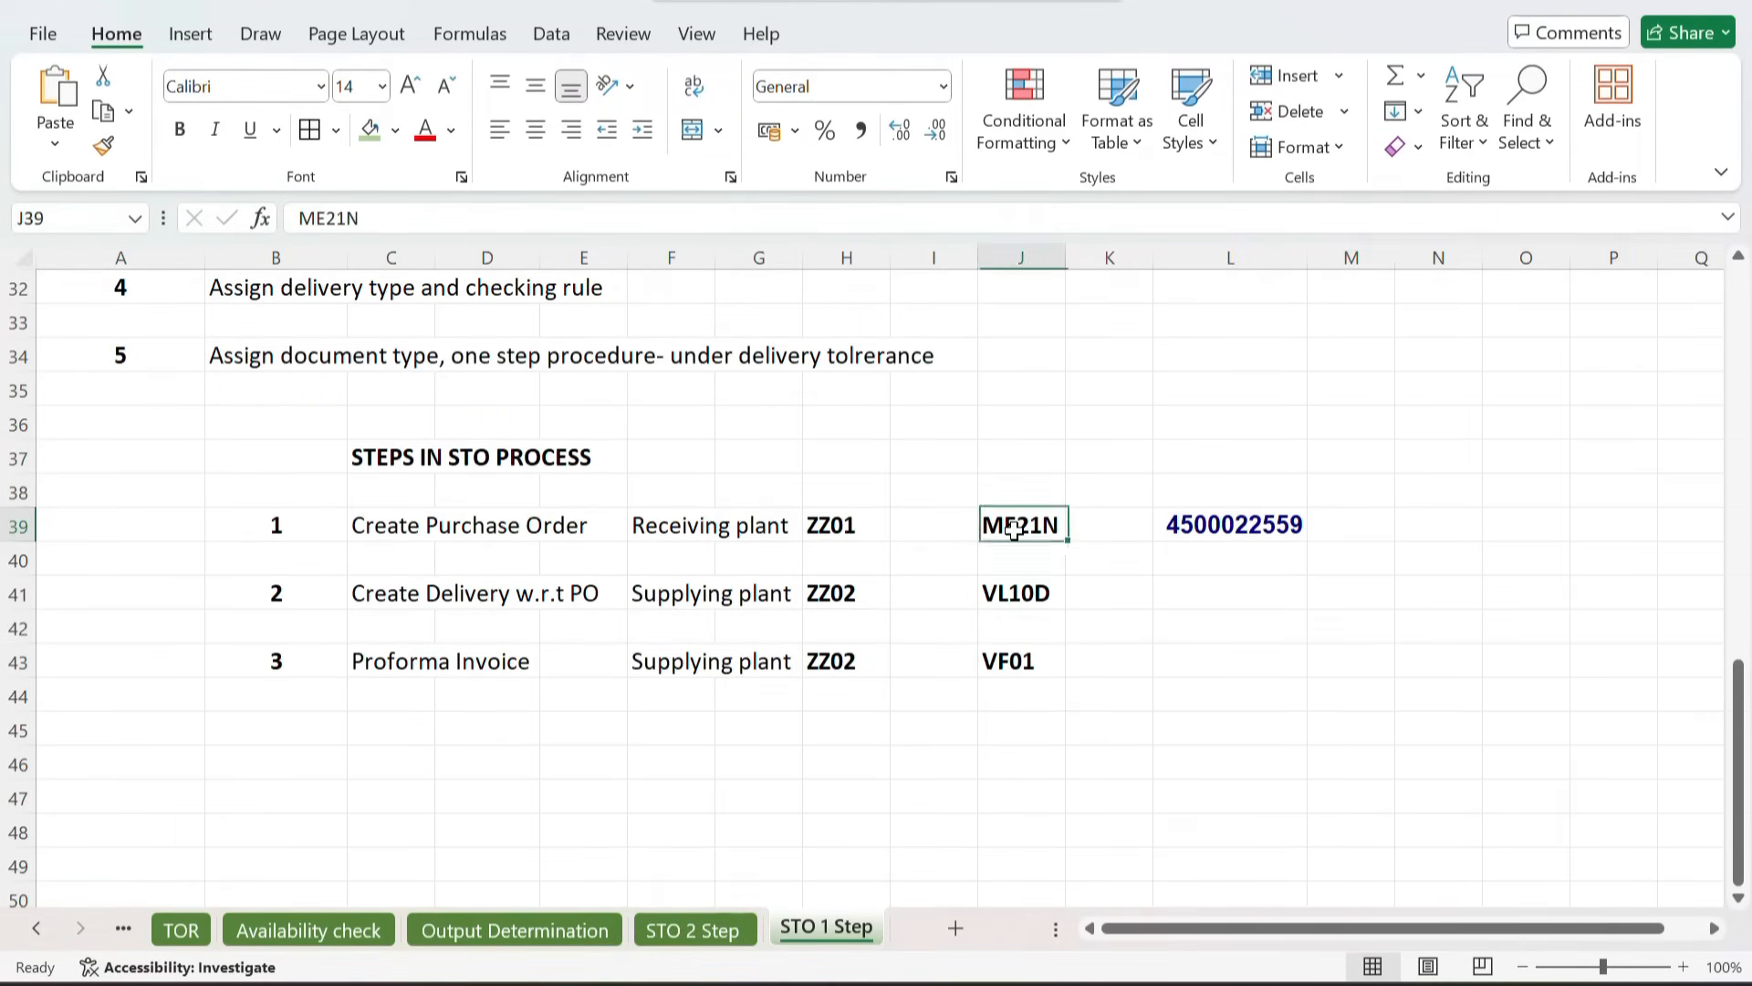
left_click(104, 147)
left_click(1216, 533)
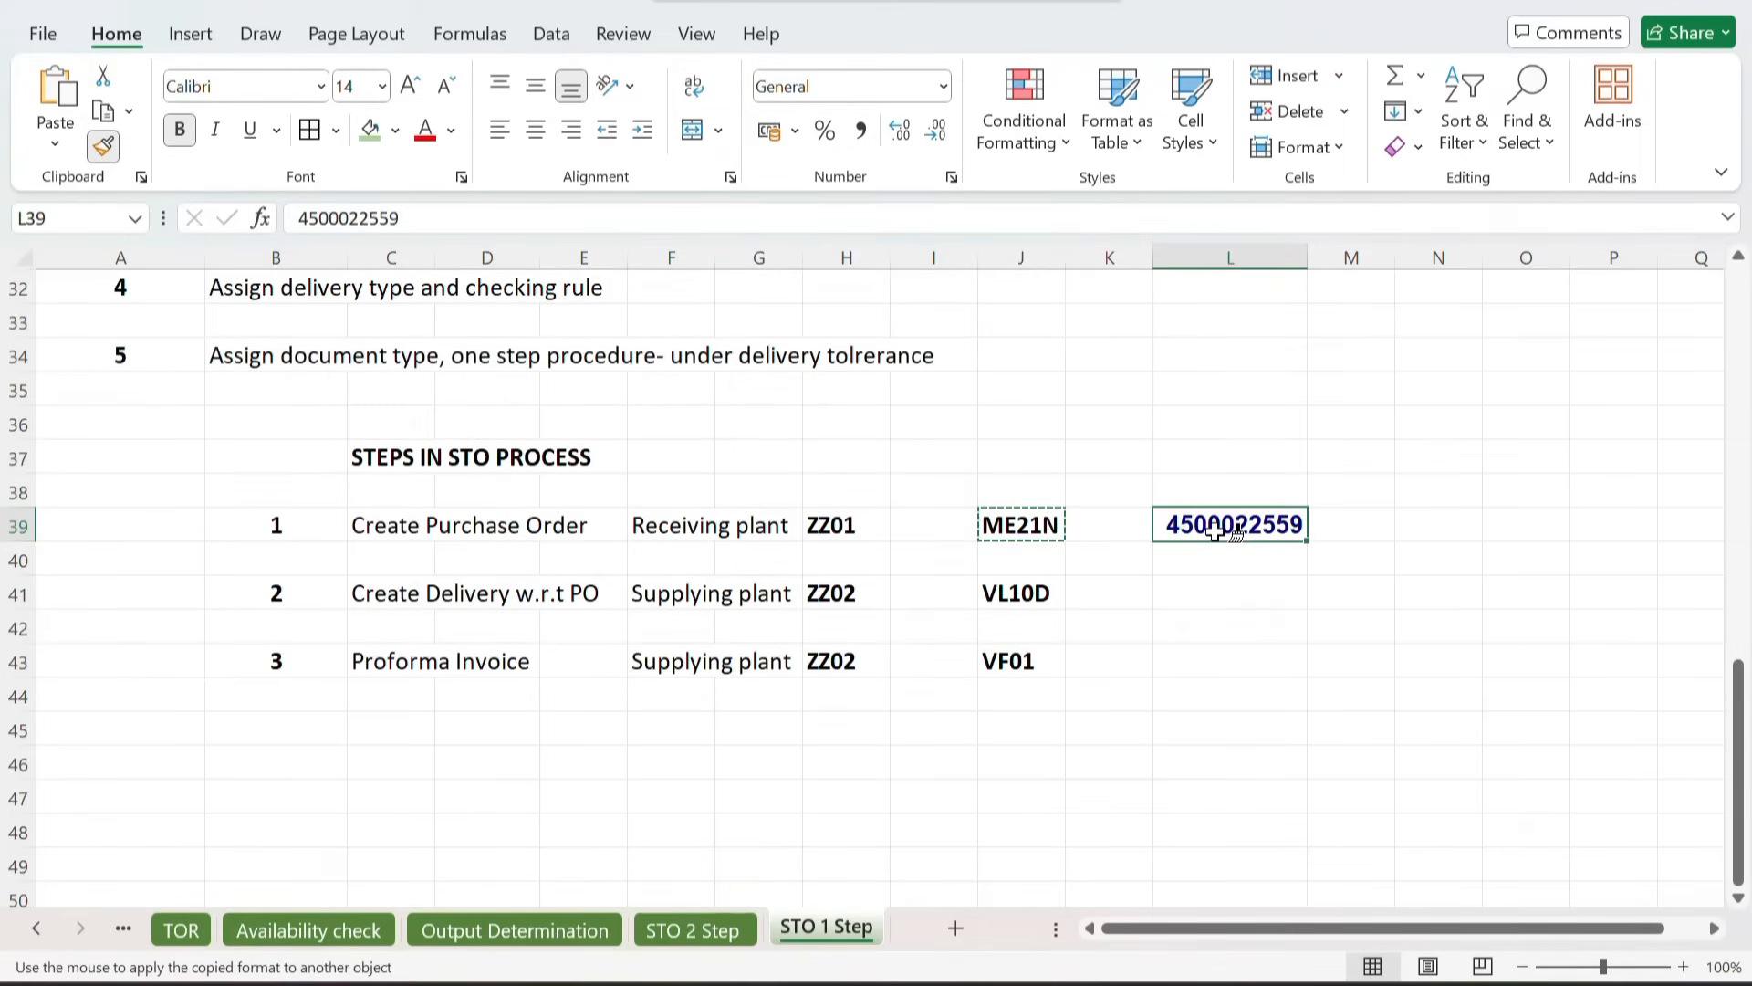
key("ctrl+b")
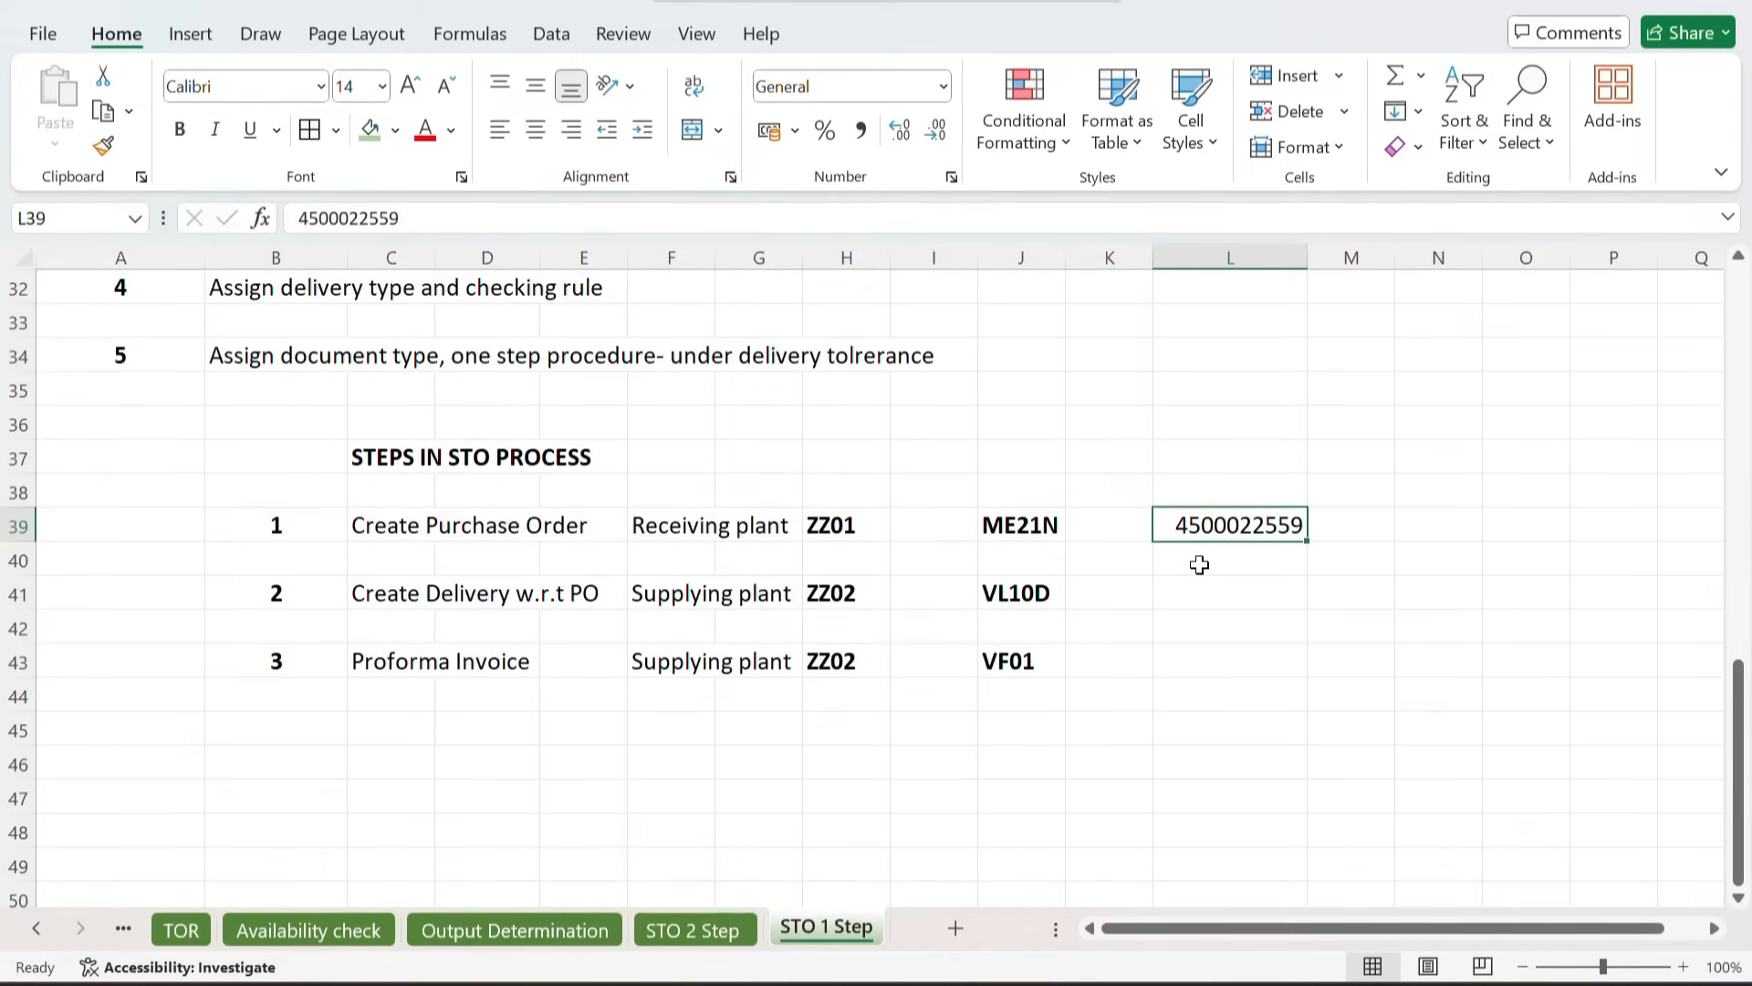
Step: Switch back to SAP and start transaction VL10D to create the delivery for the purchase order
left_click(378, 591)
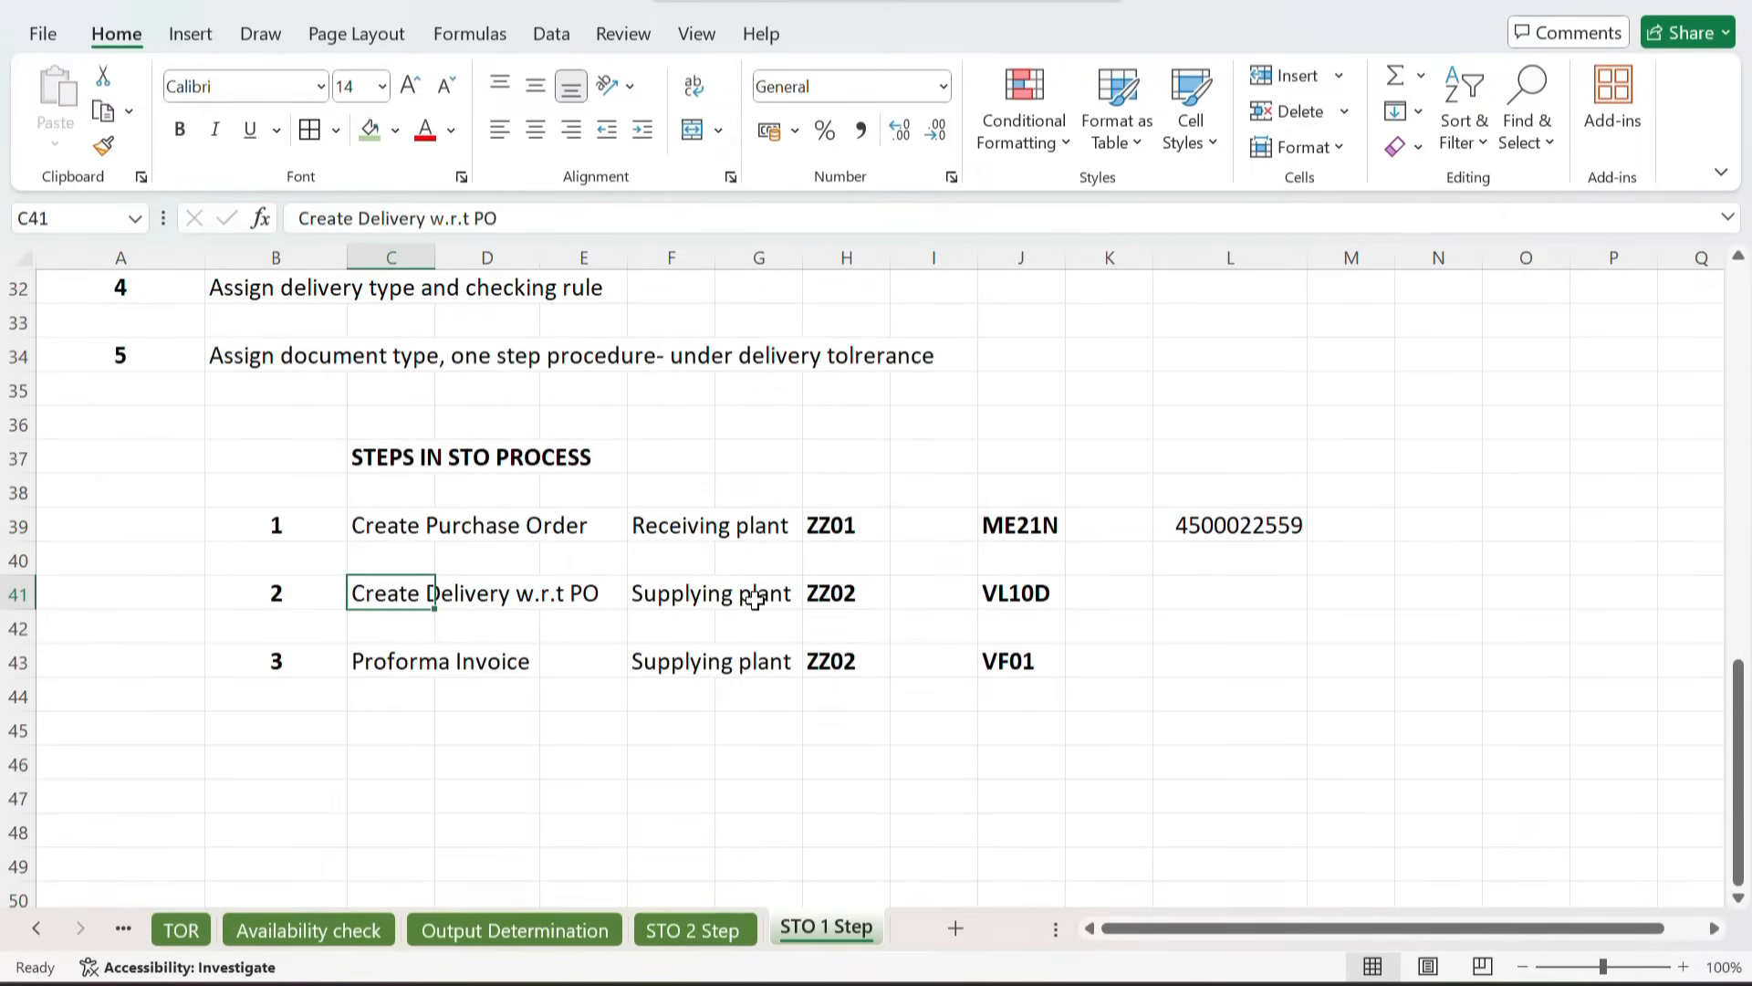
left_click(1185, 606)
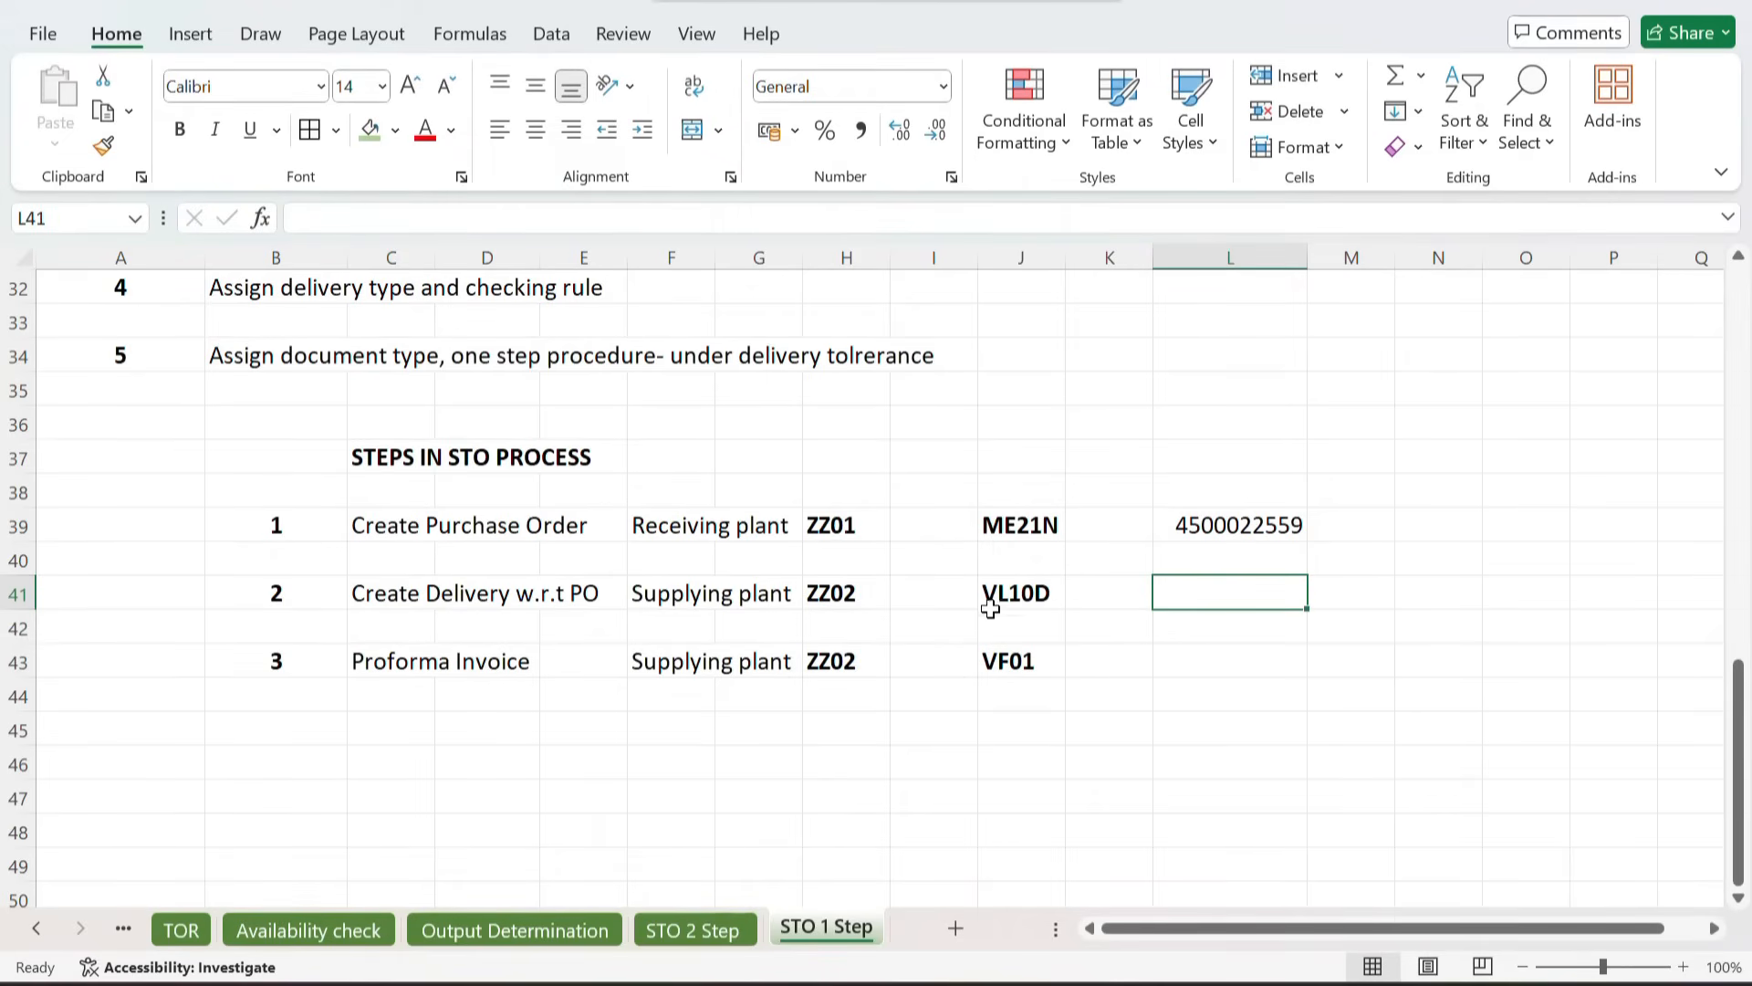
left_click(1028, 597)
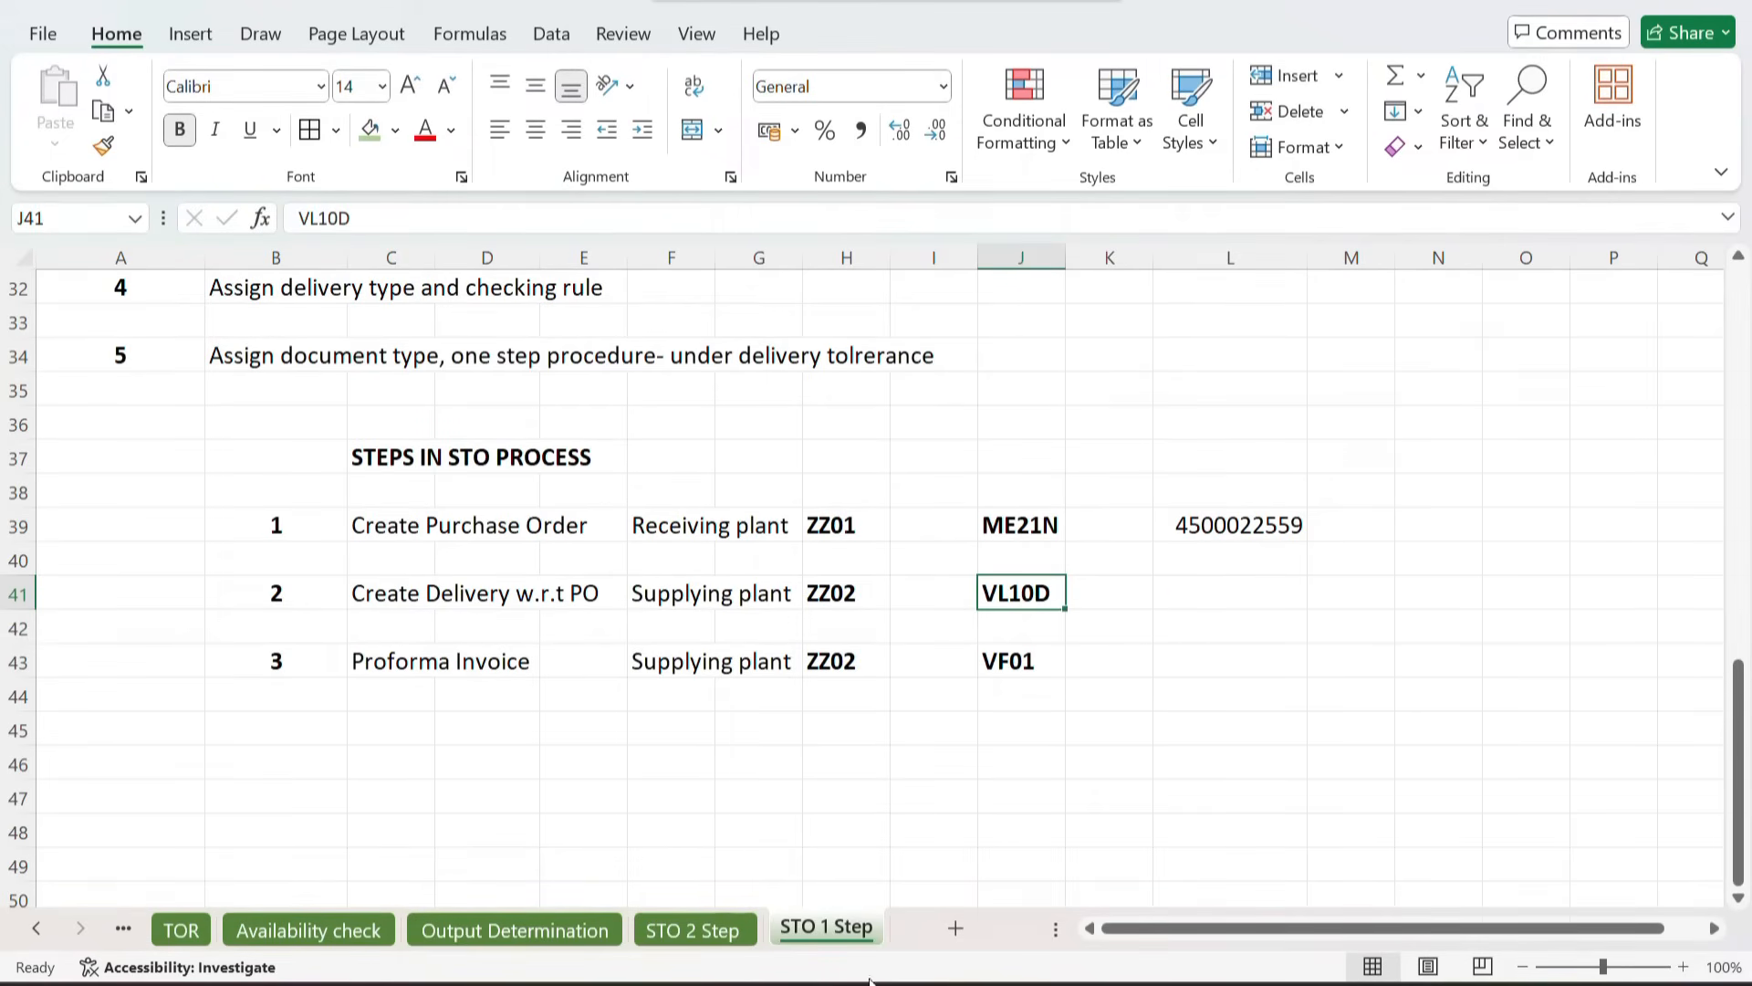
mouse_move(912, 979)
left_click(1023, 889)
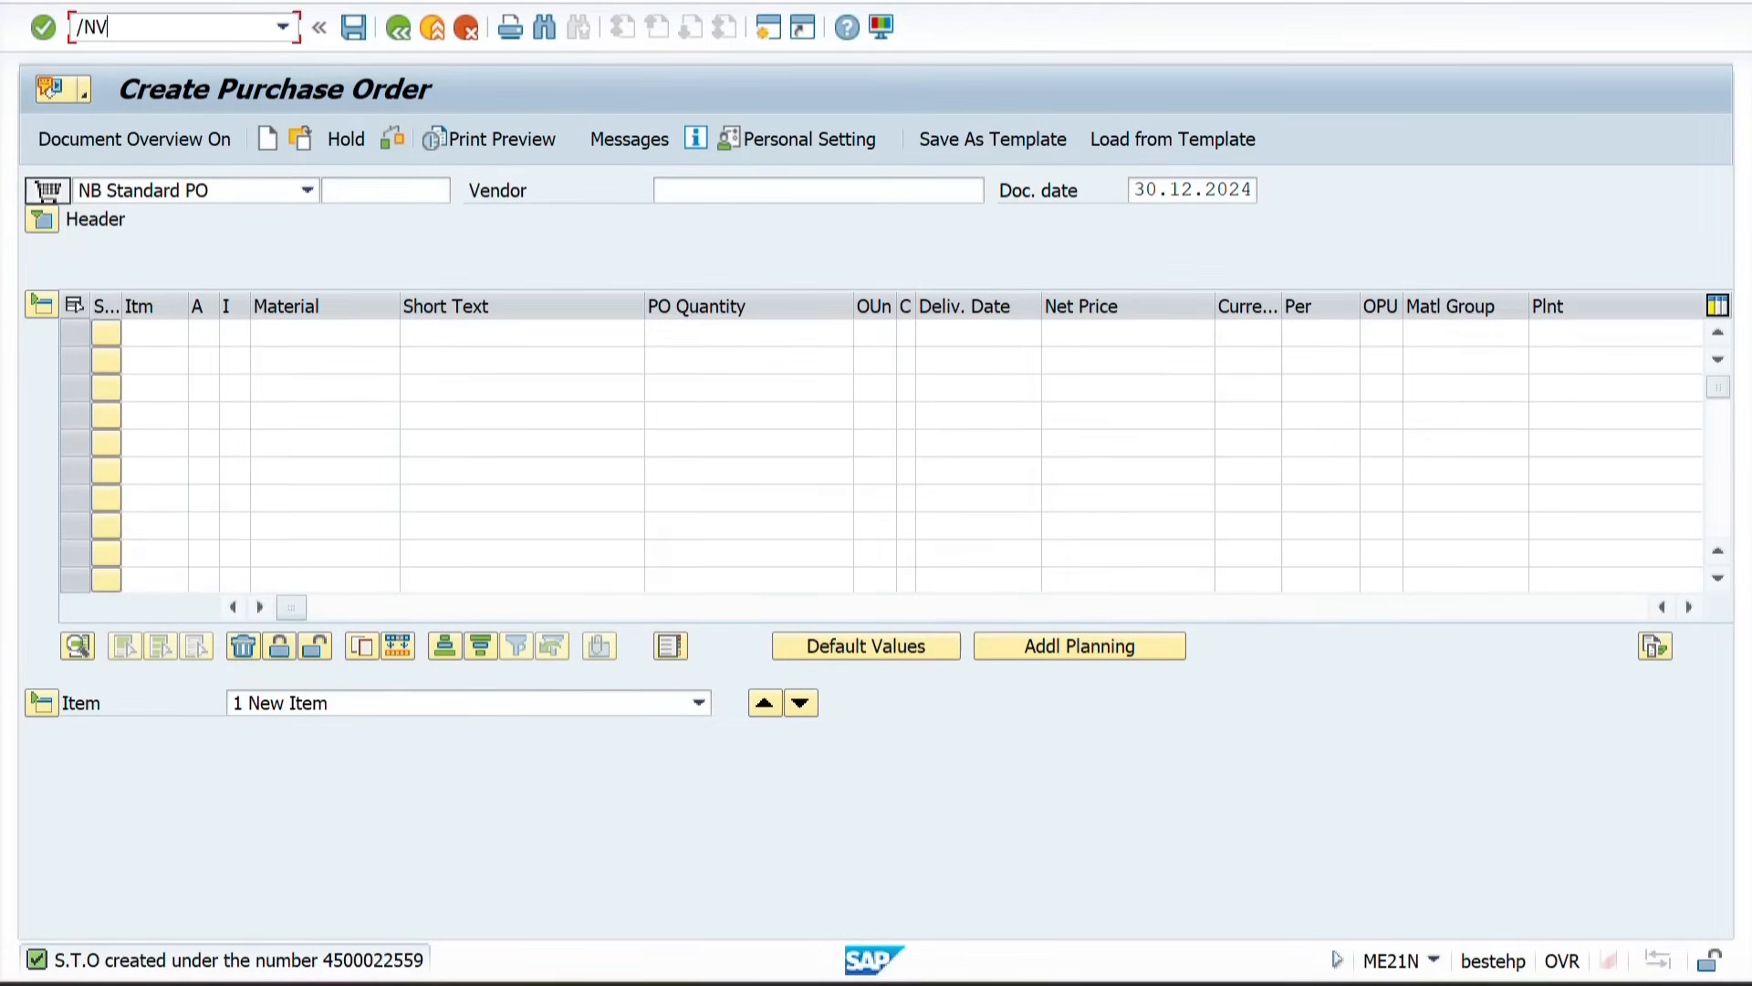
key("Return")
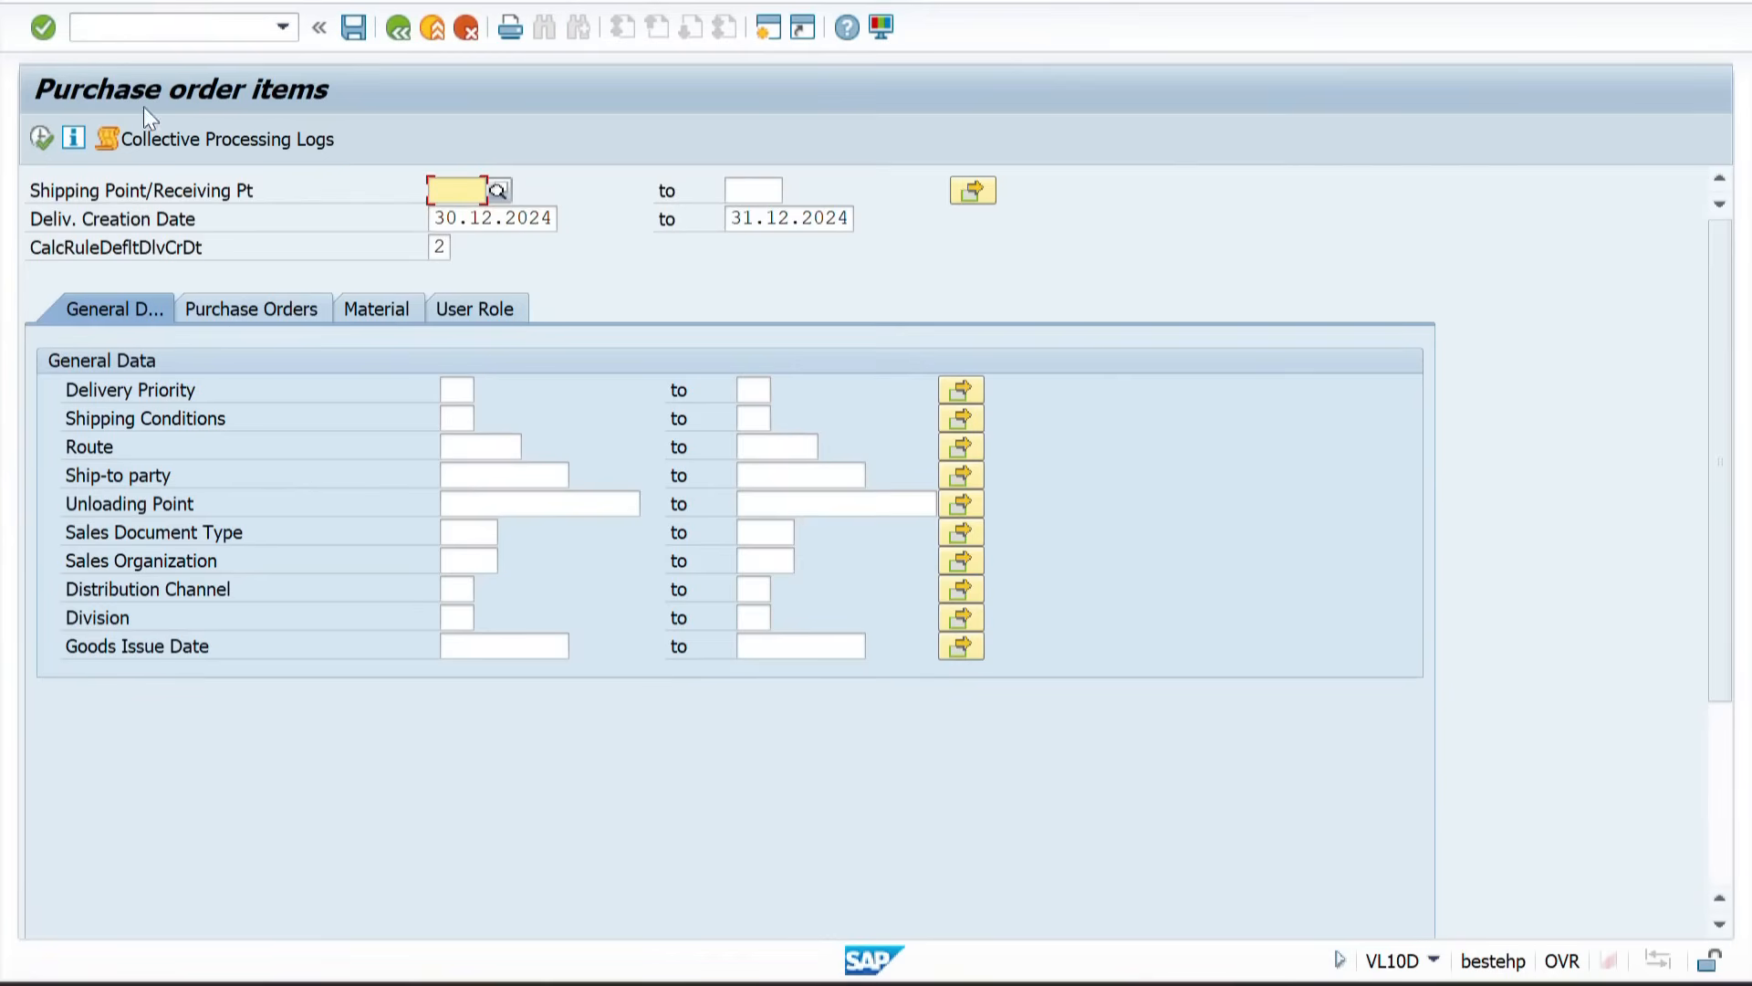
Step: Copy the purchase order number from the sheet into the Purchasing Document criterion on the Purchase Orders tab
left_click(243, 314)
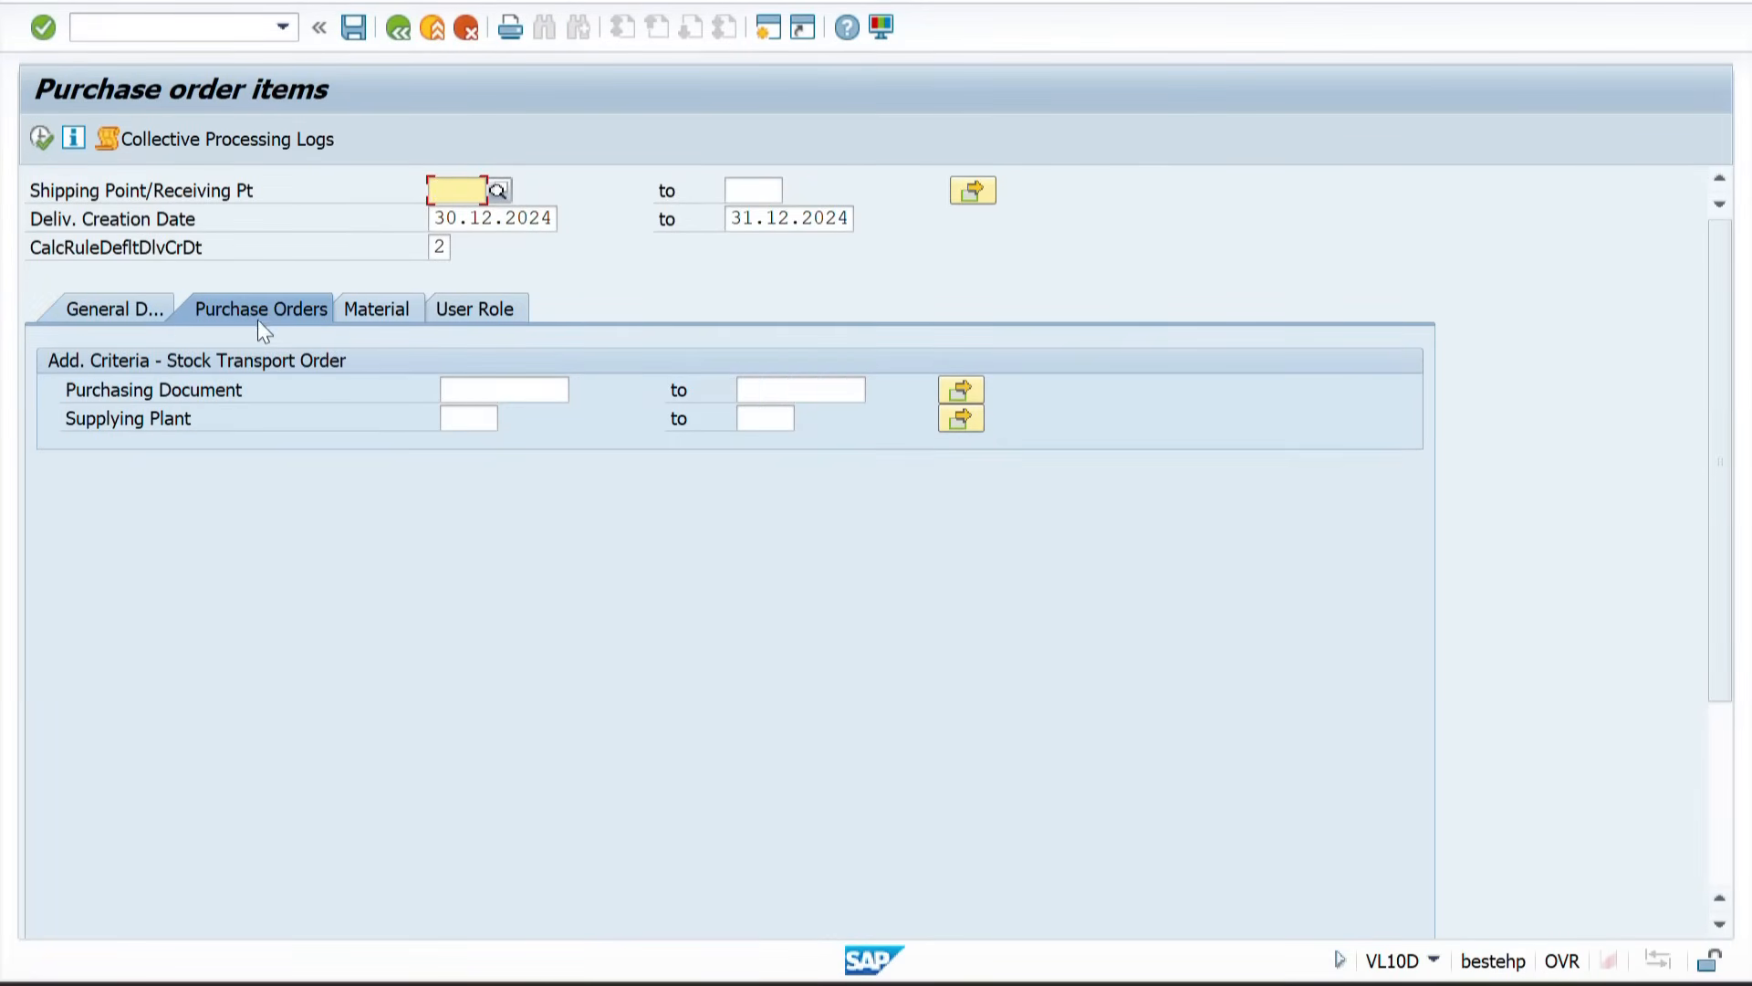
left_click(496, 385)
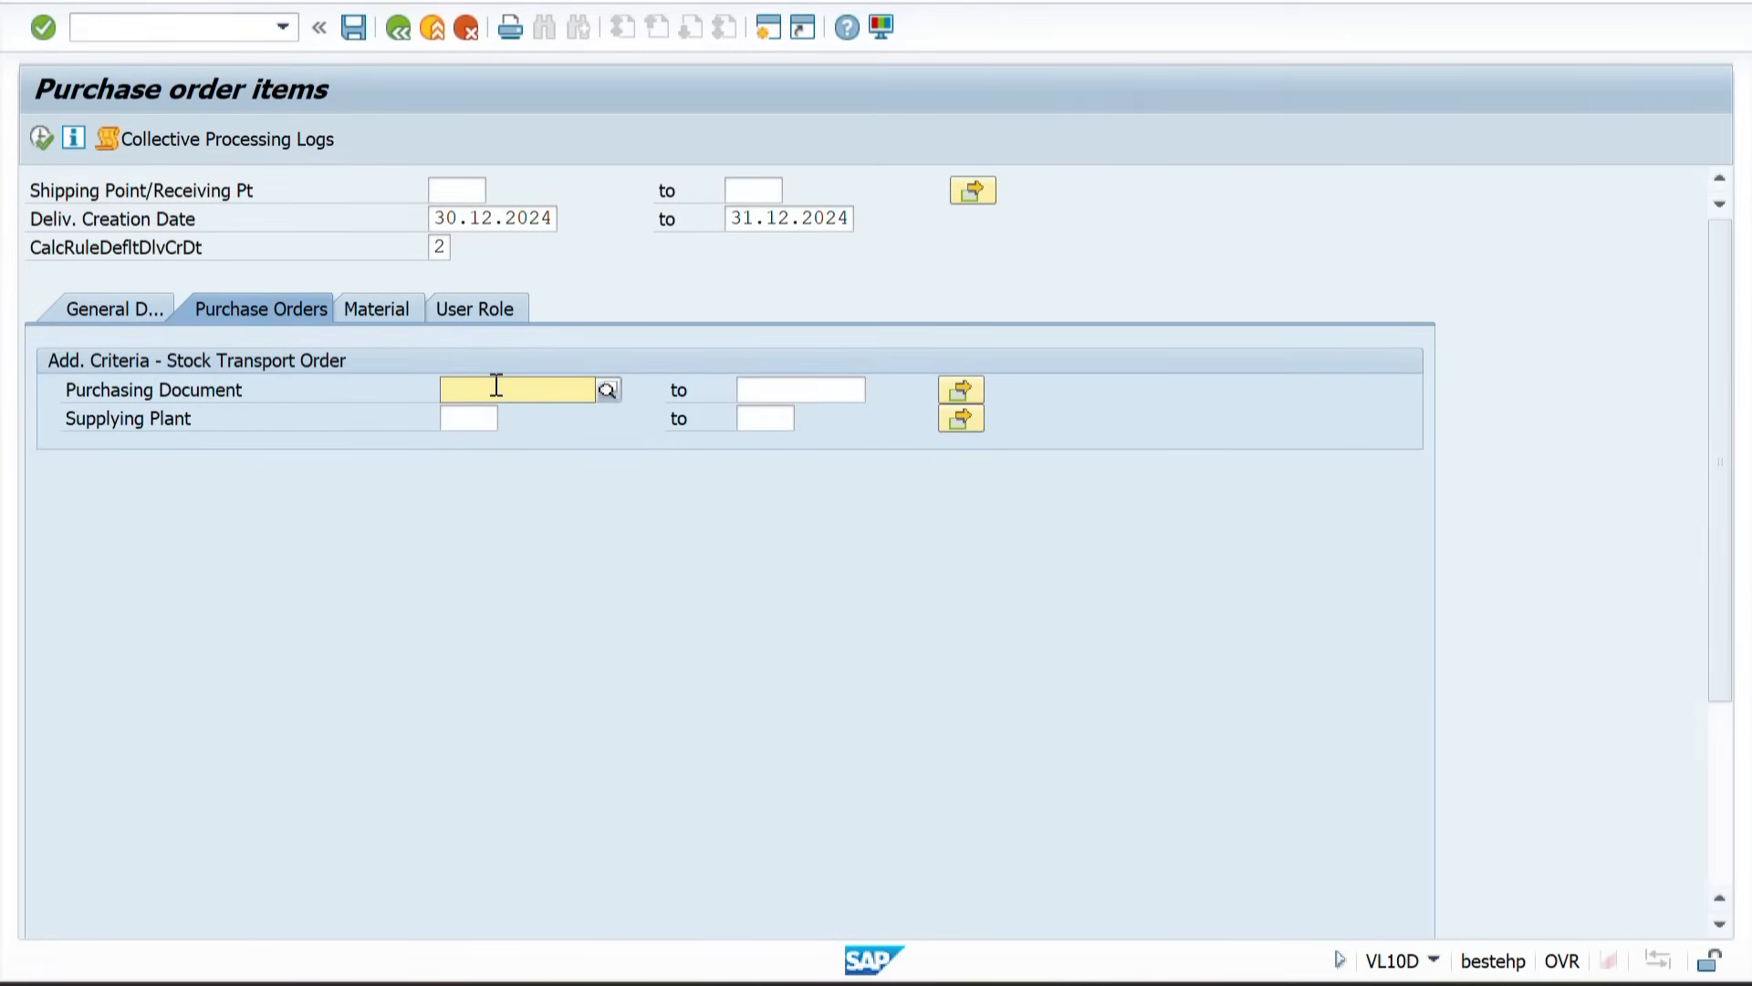
key("alt+Tab")
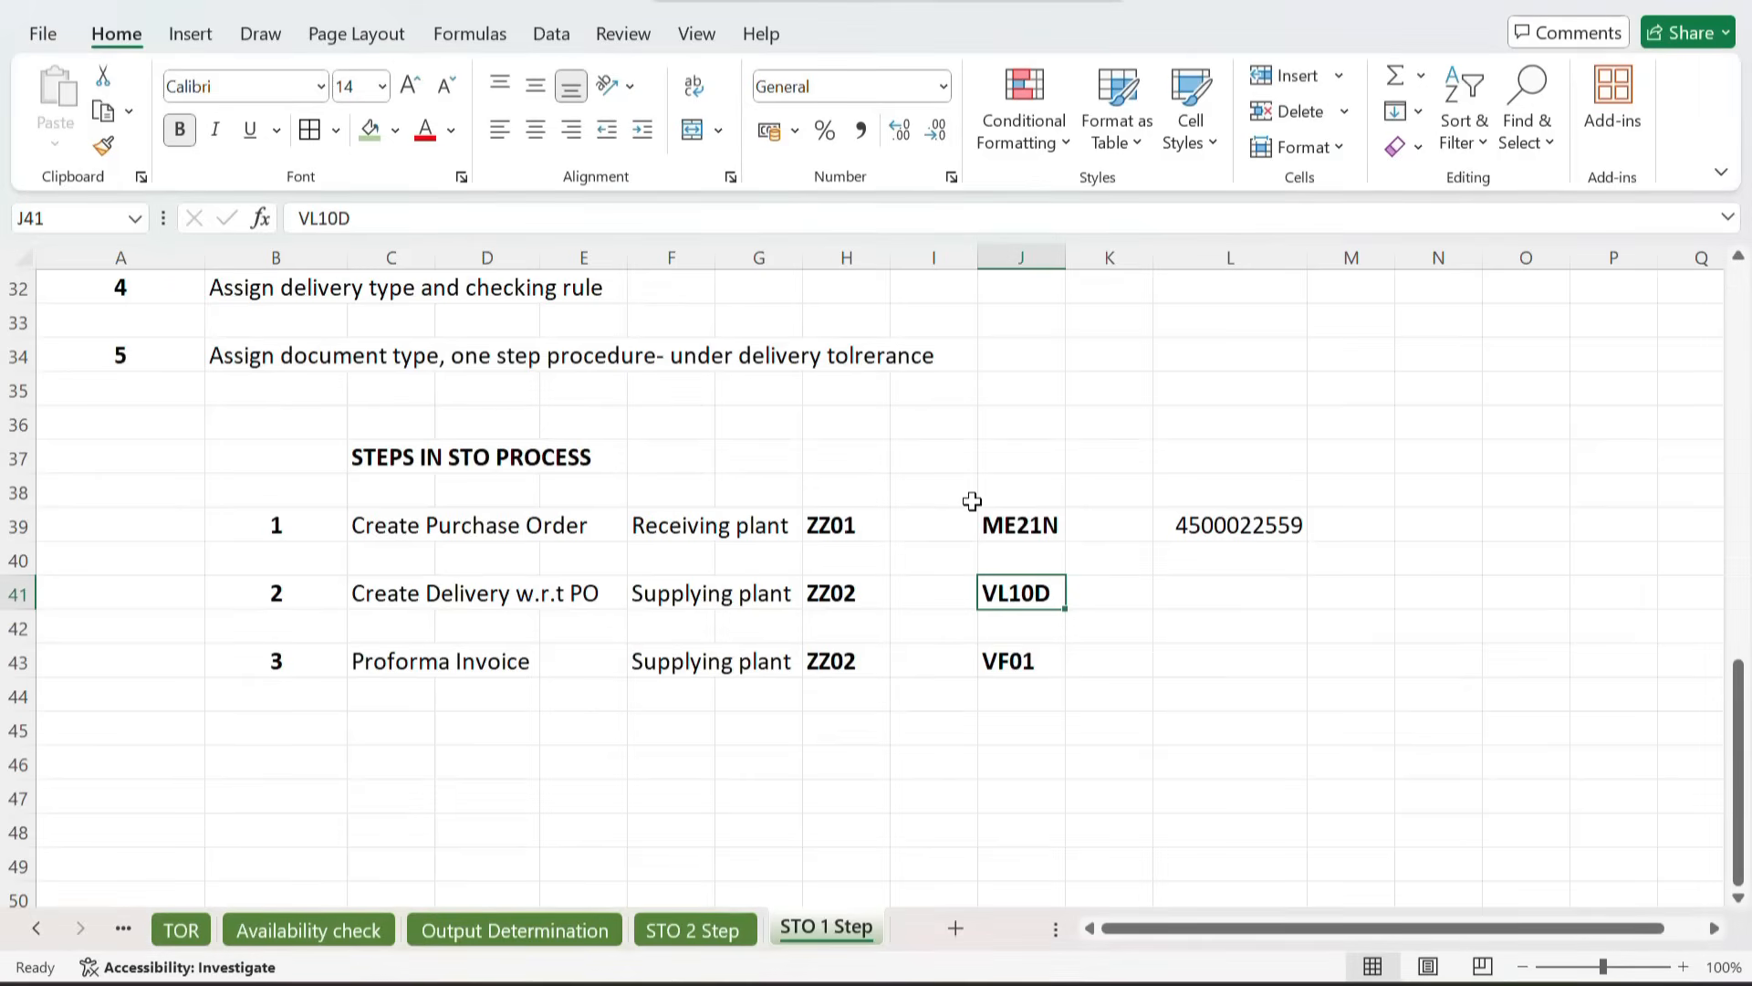
left_click(1250, 531)
key("ctrl+c")
key("alt+Tab")
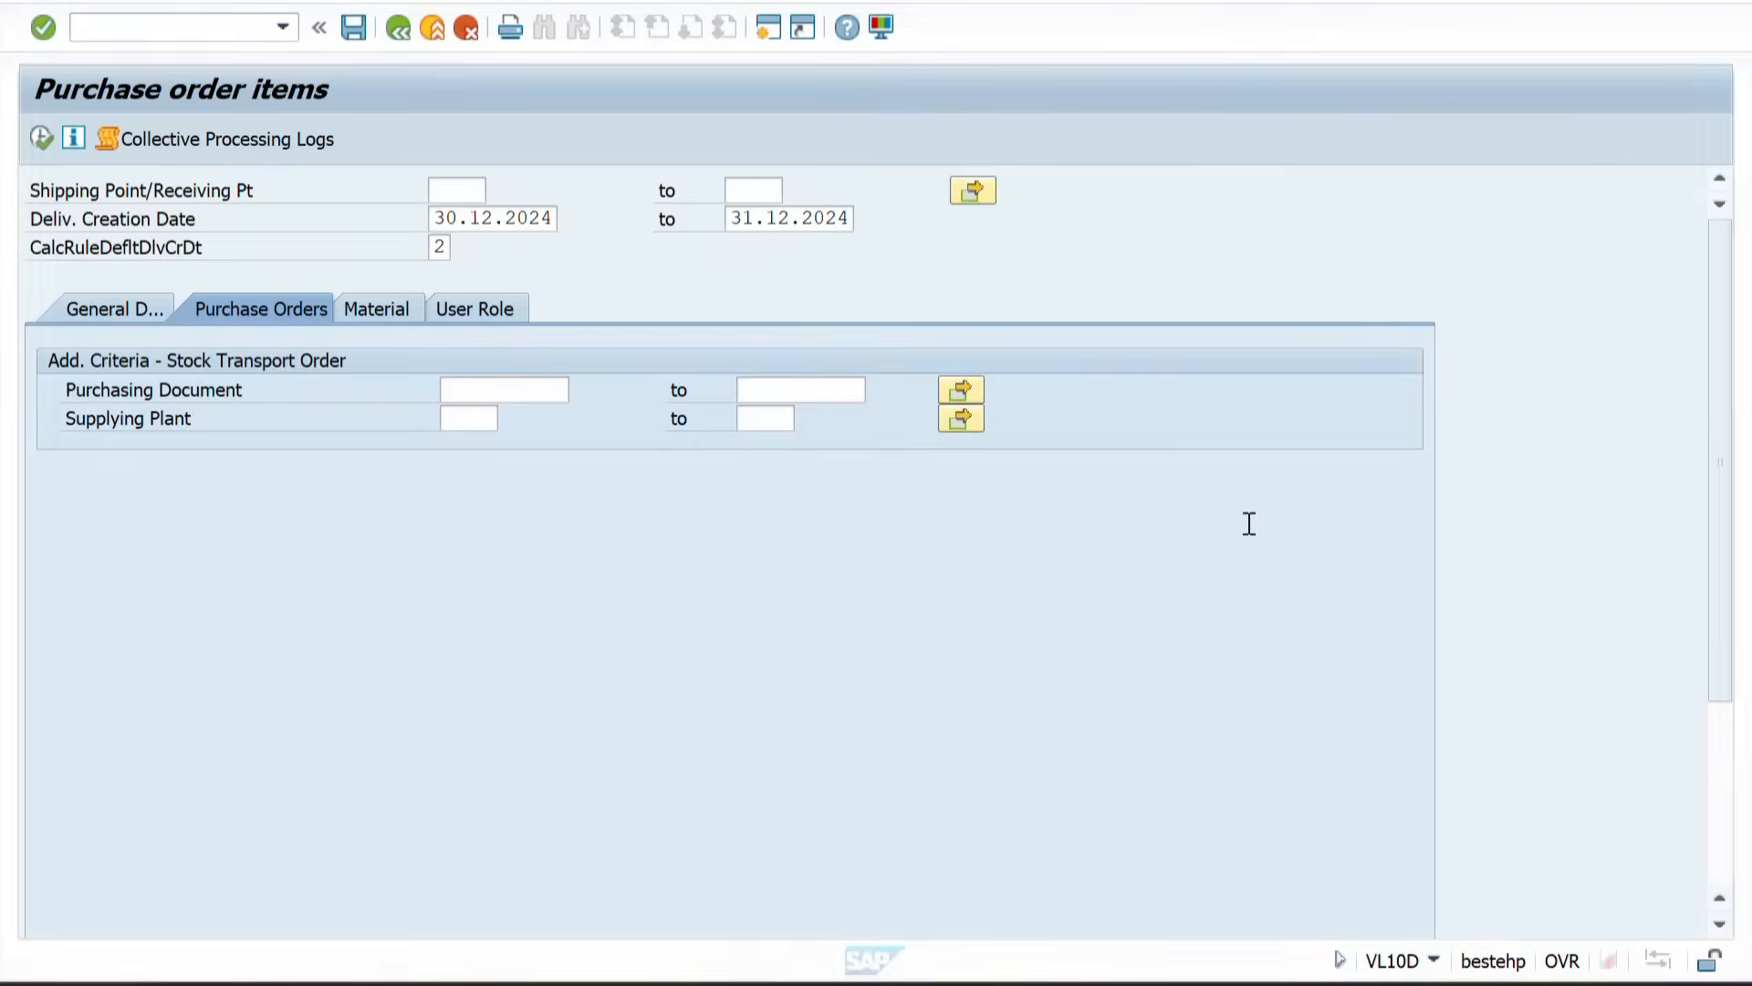
key("ctrl+v")
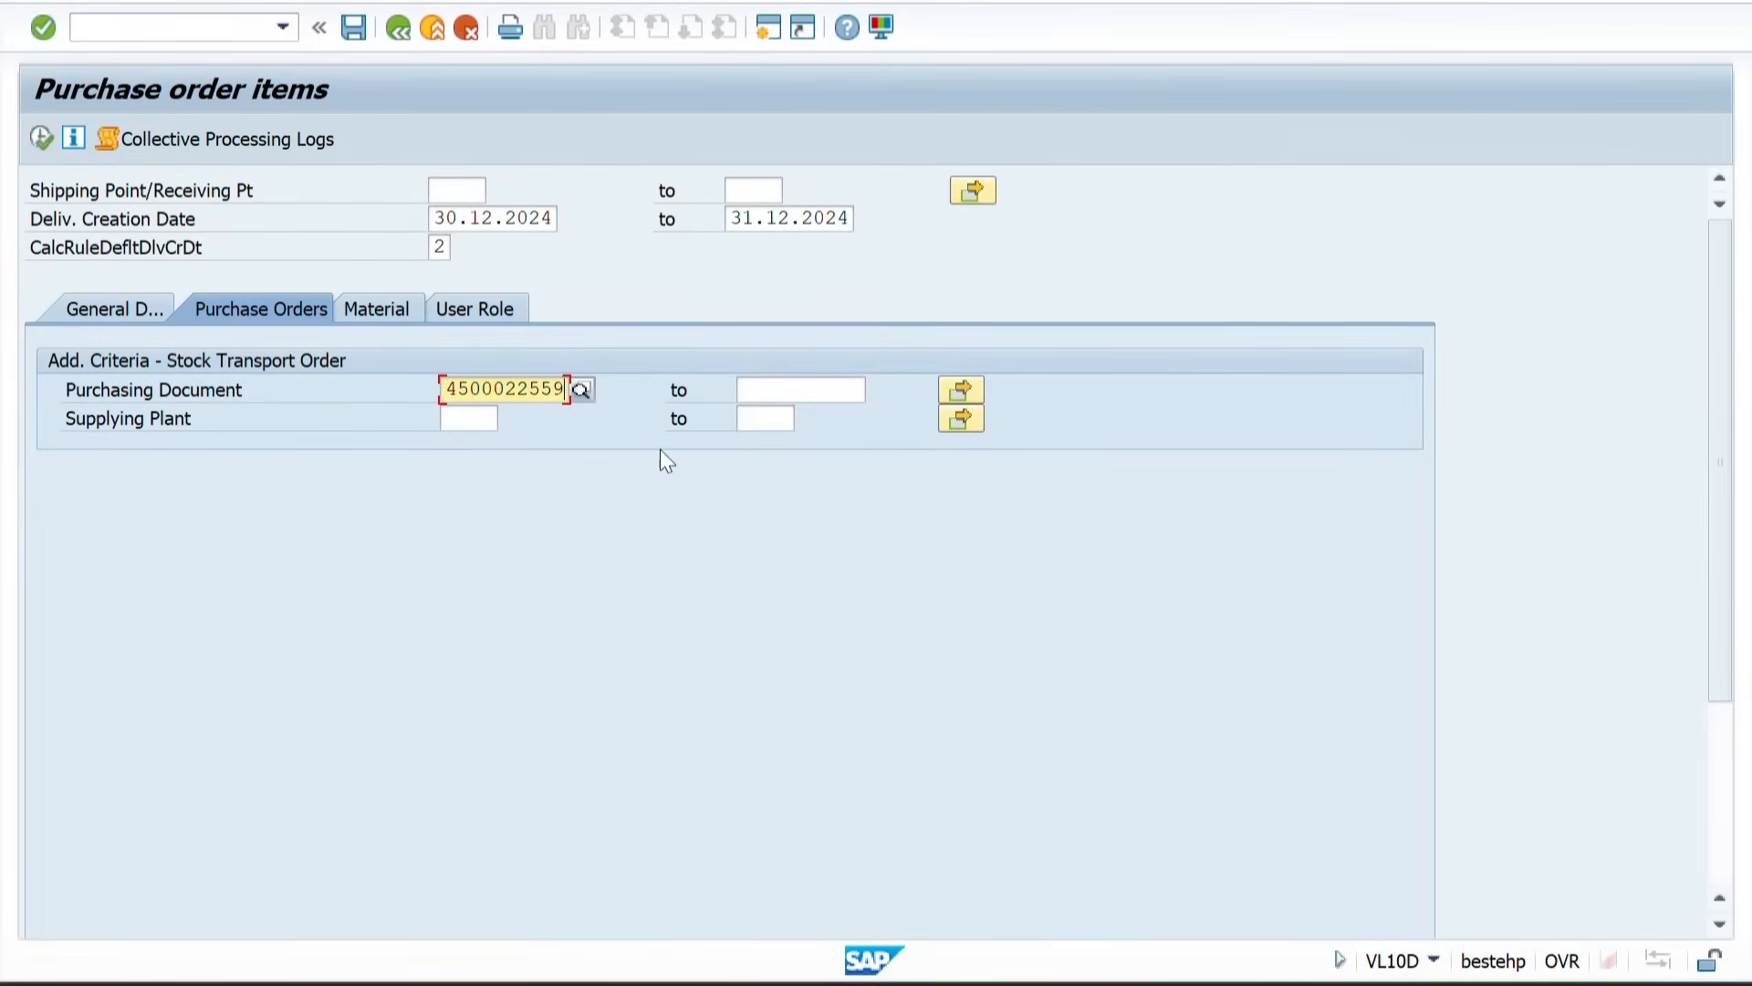
Step: Run the selection and create the delivery for the order item in the background
left_click(41, 139)
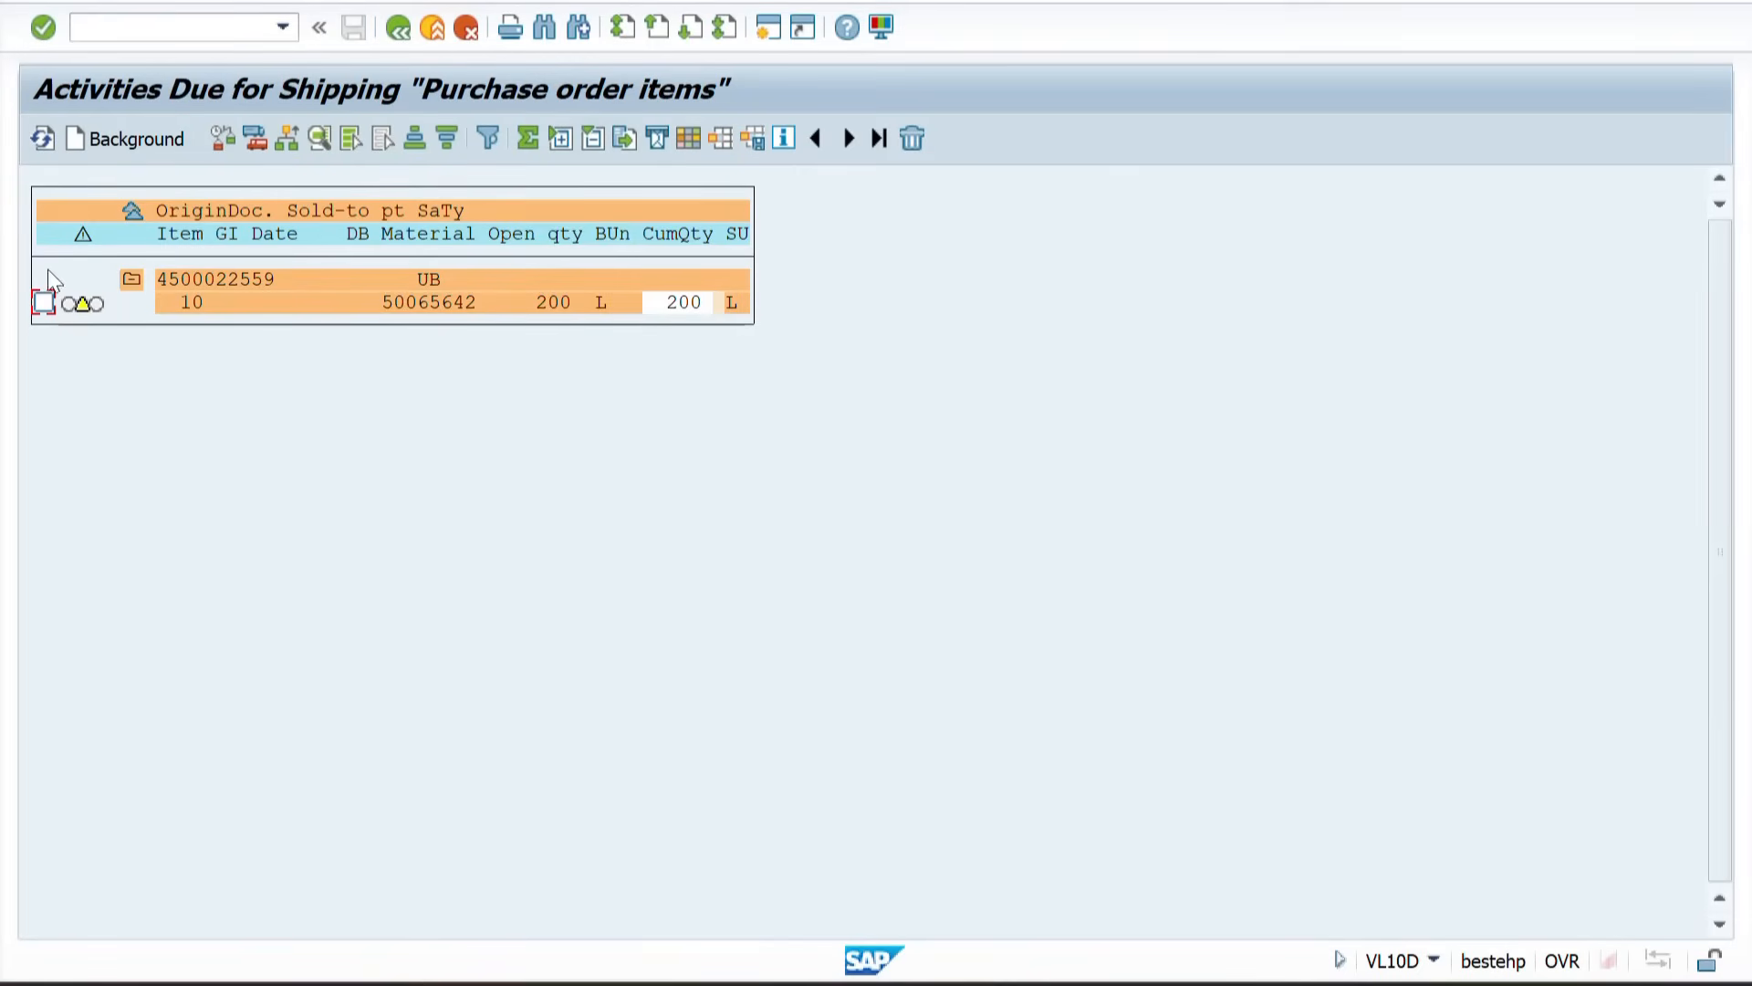
left_click(135, 139)
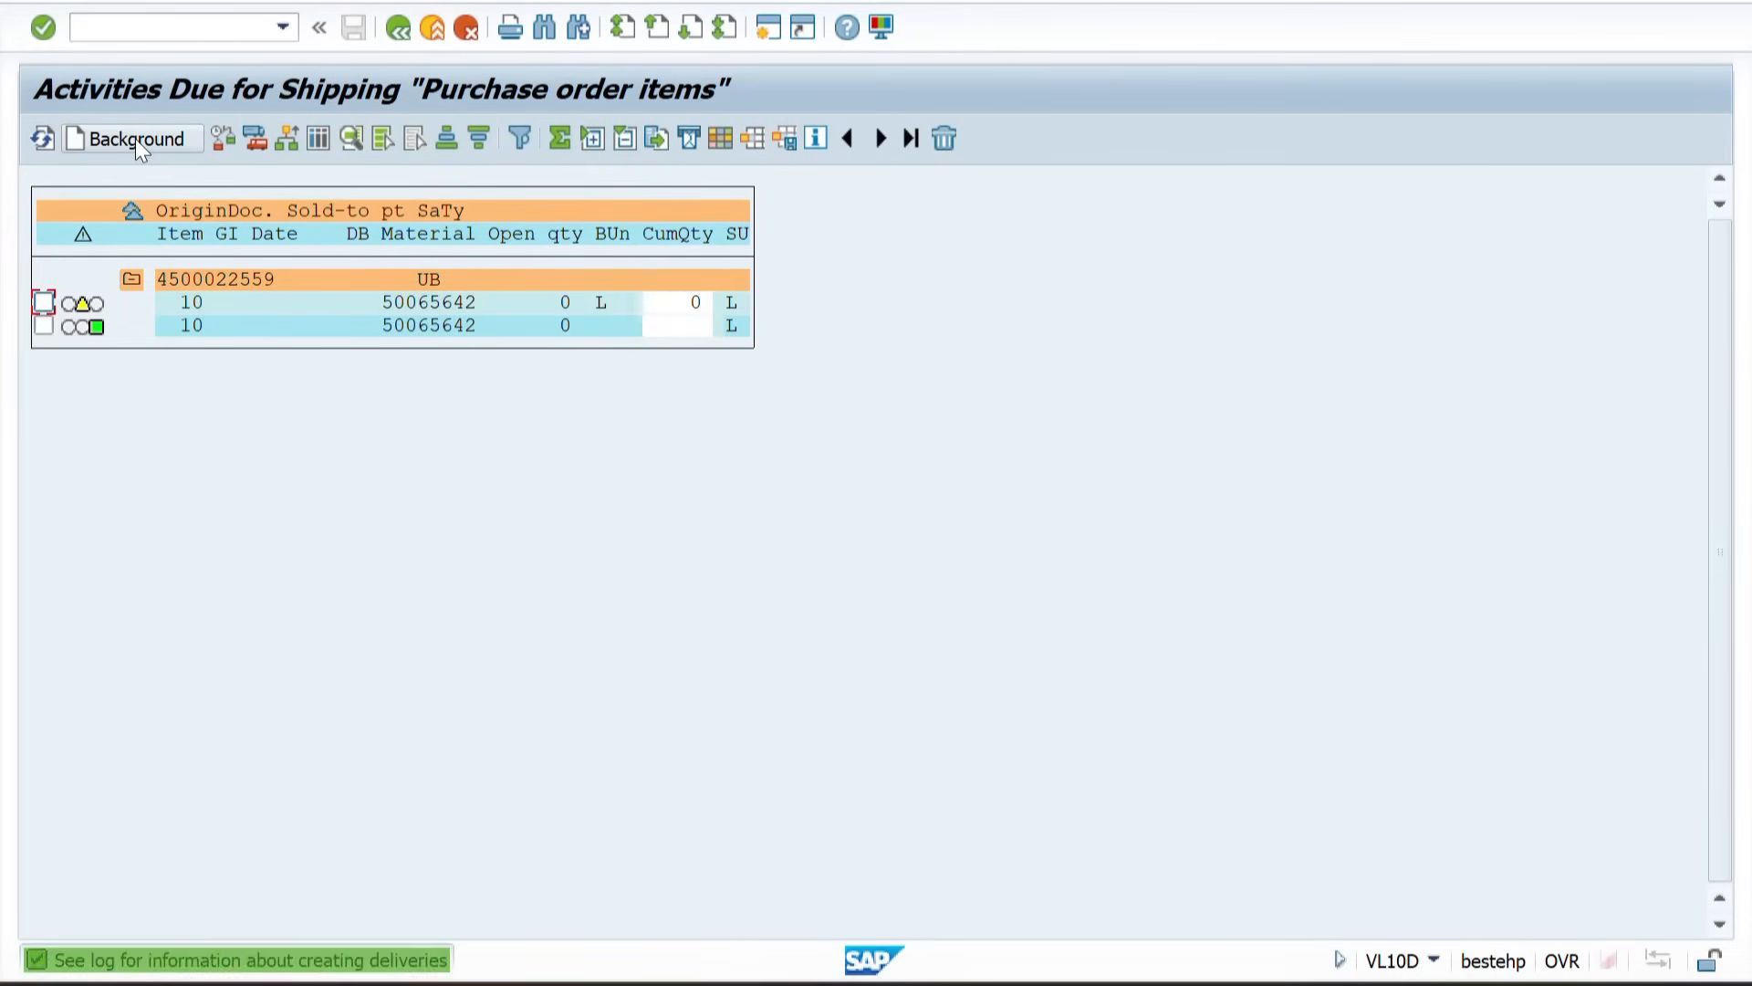
Step: Select both item lines and open the log for delivery creation
left_click(43, 326)
left_click(44, 303)
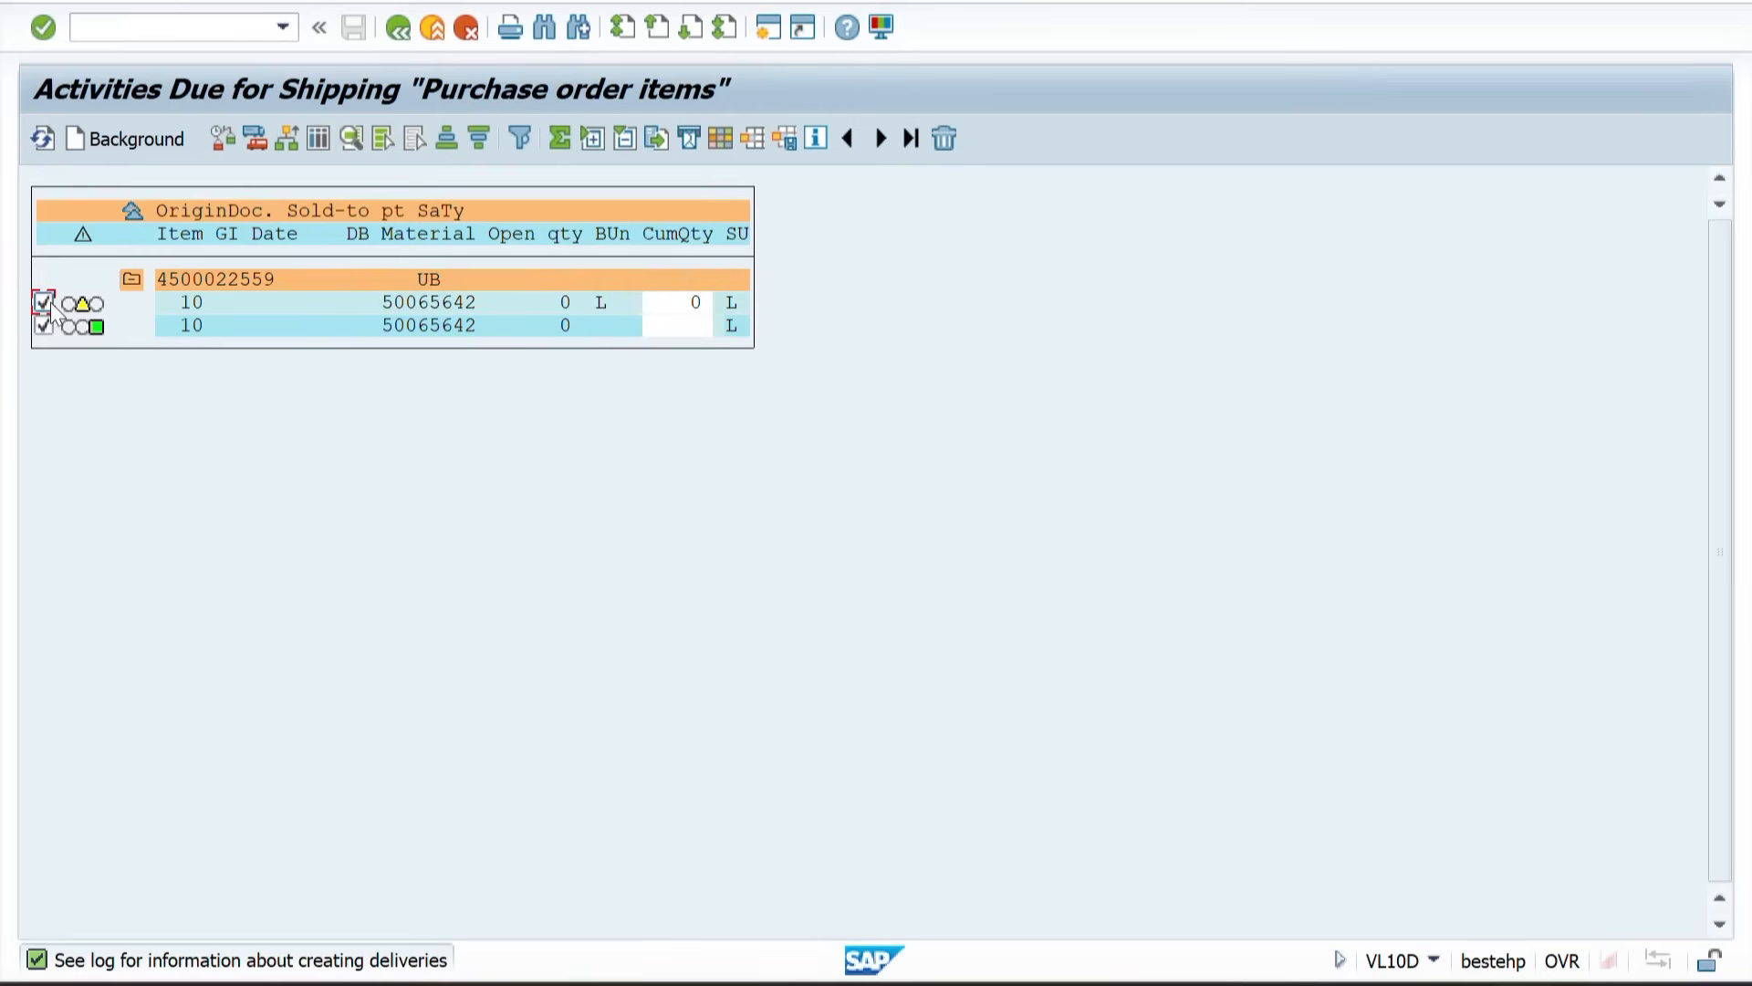
left_click(315, 140)
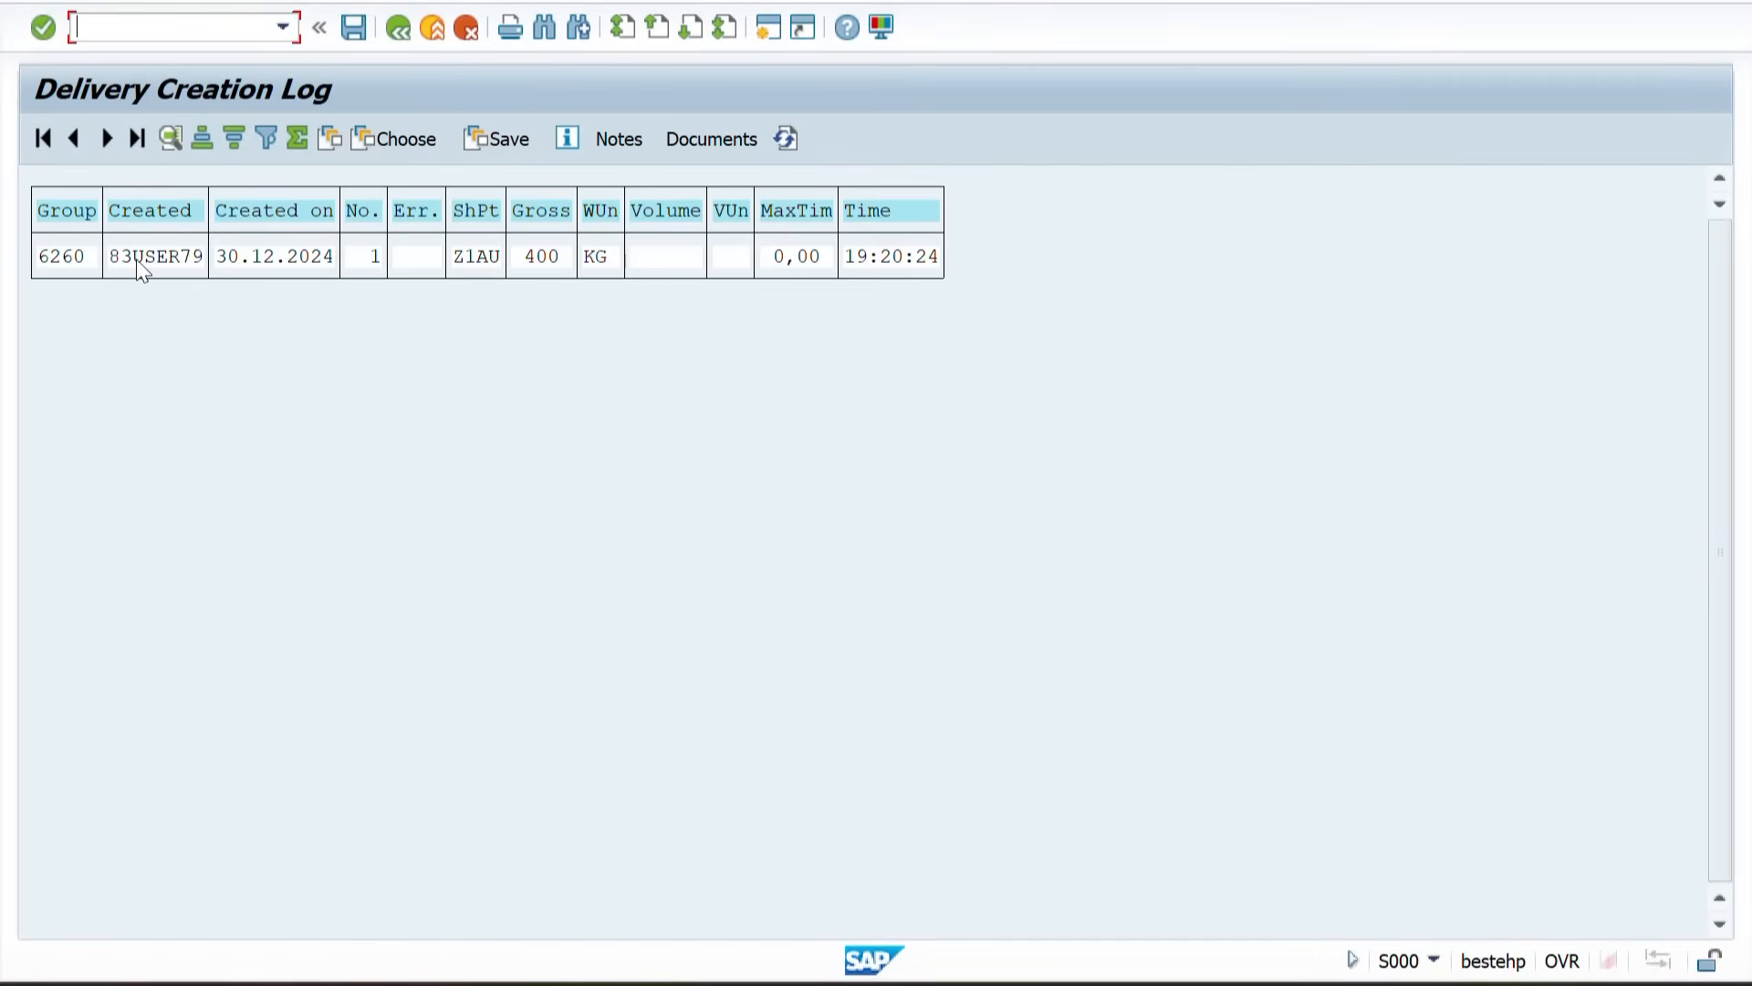
Step: Show the documents of the log group and select the created delivery document
left_click(155, 259)
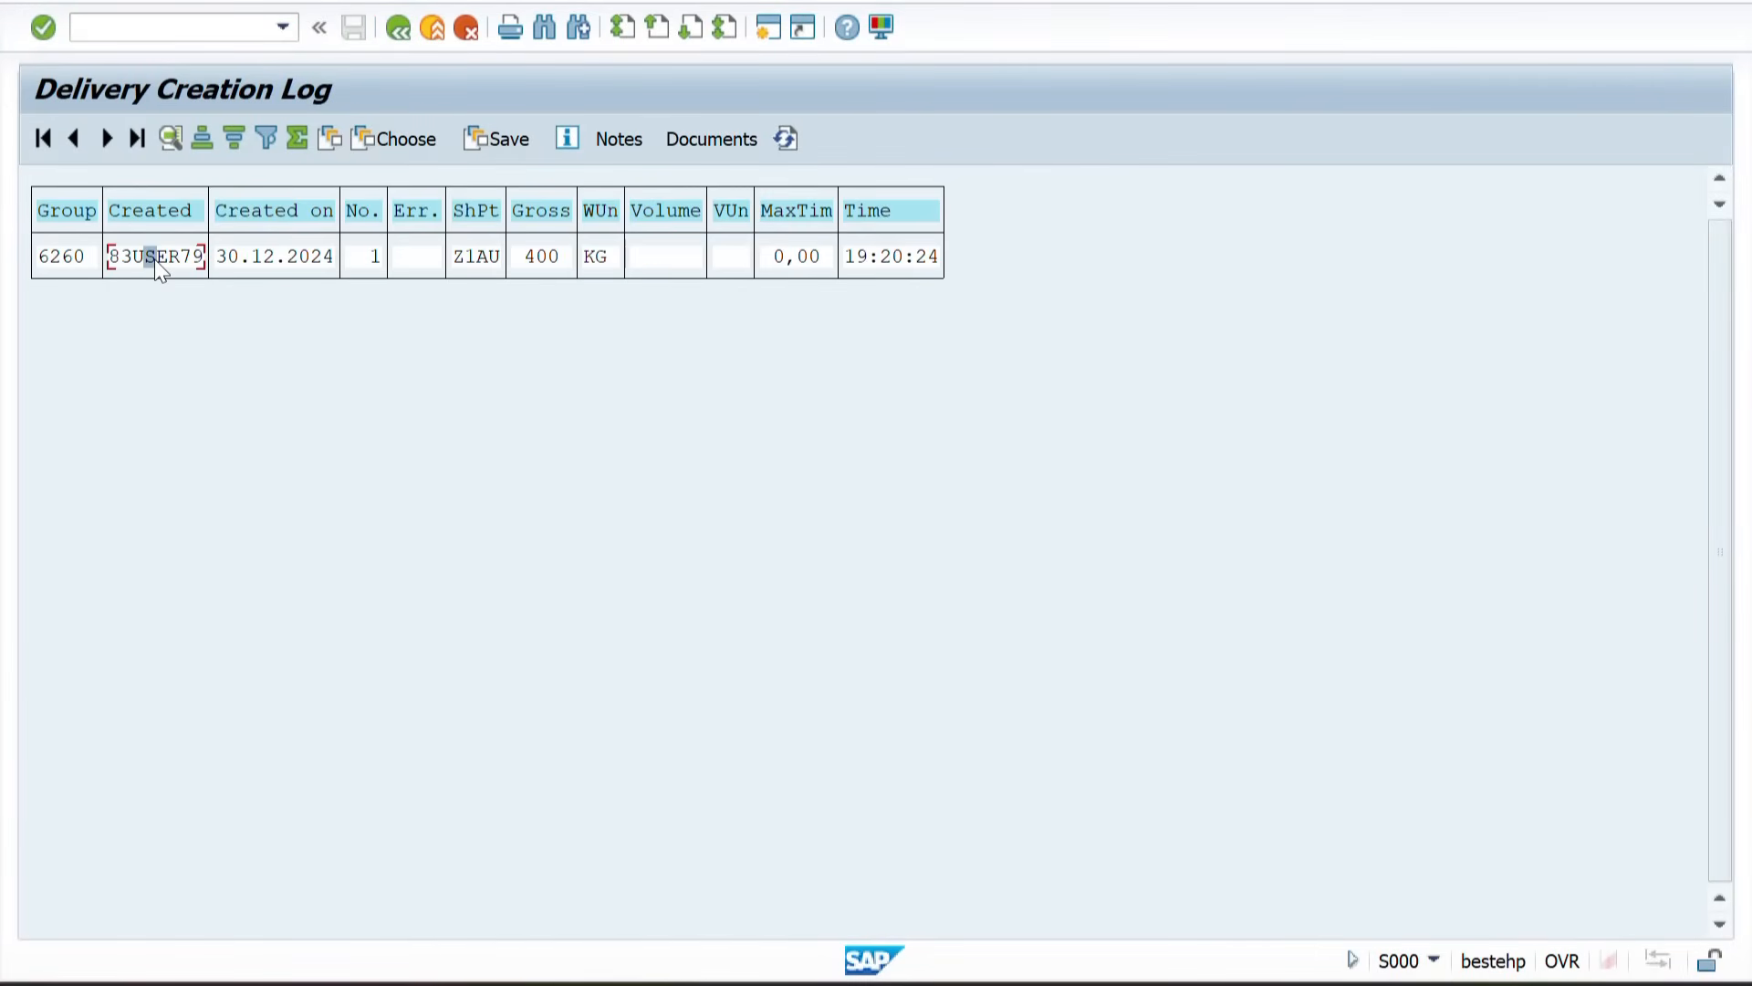
left_click(691, 138)
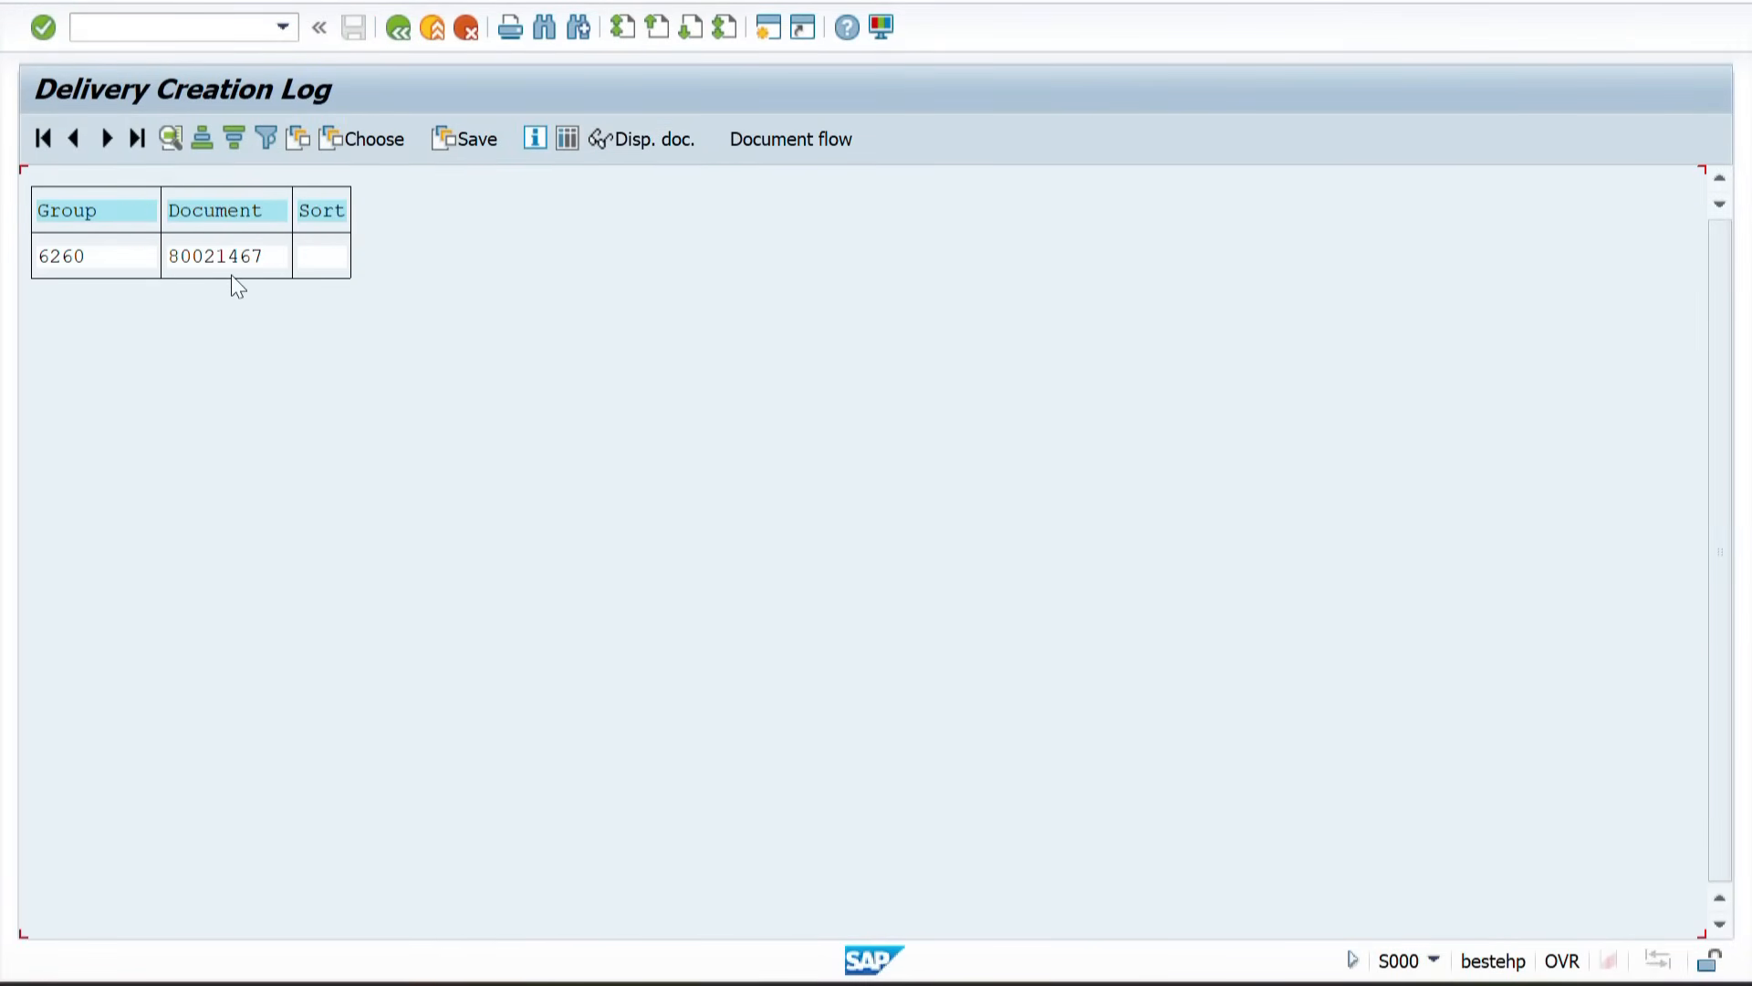
left_click(201, 260)
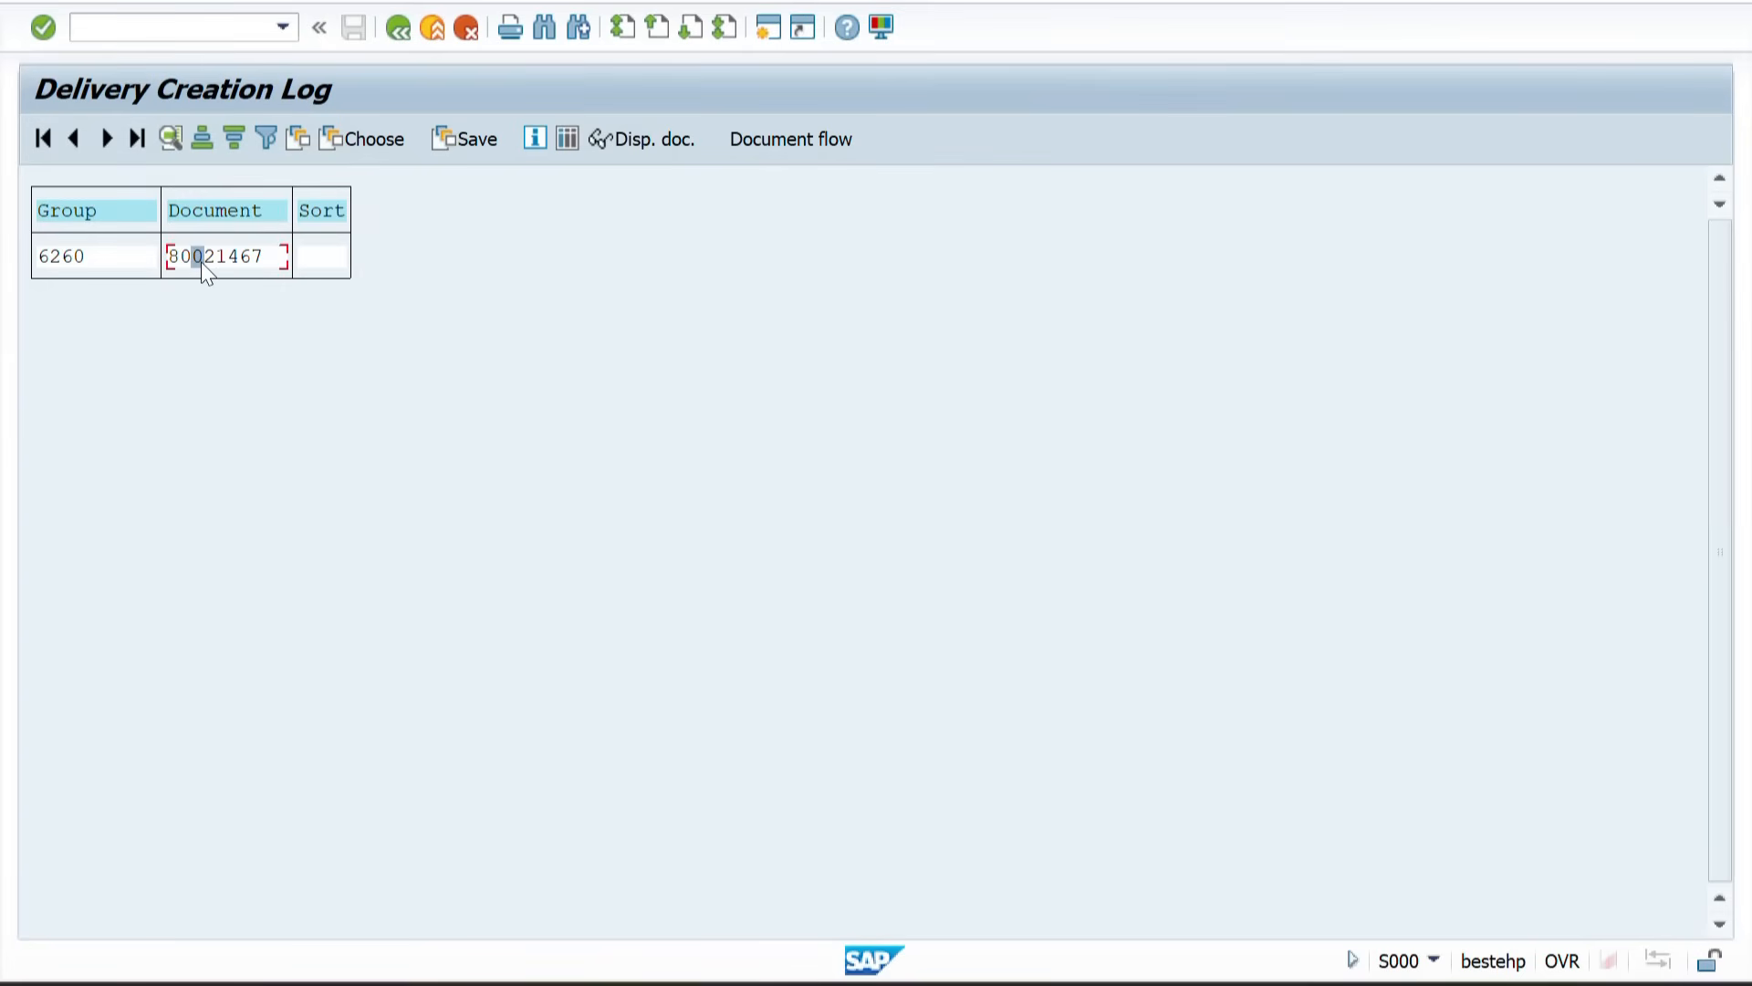
Step: Open the created delivery in change mode, enter a picked quantity of 200 on the Picking tab, and post goods issue
left_click(631, 140)
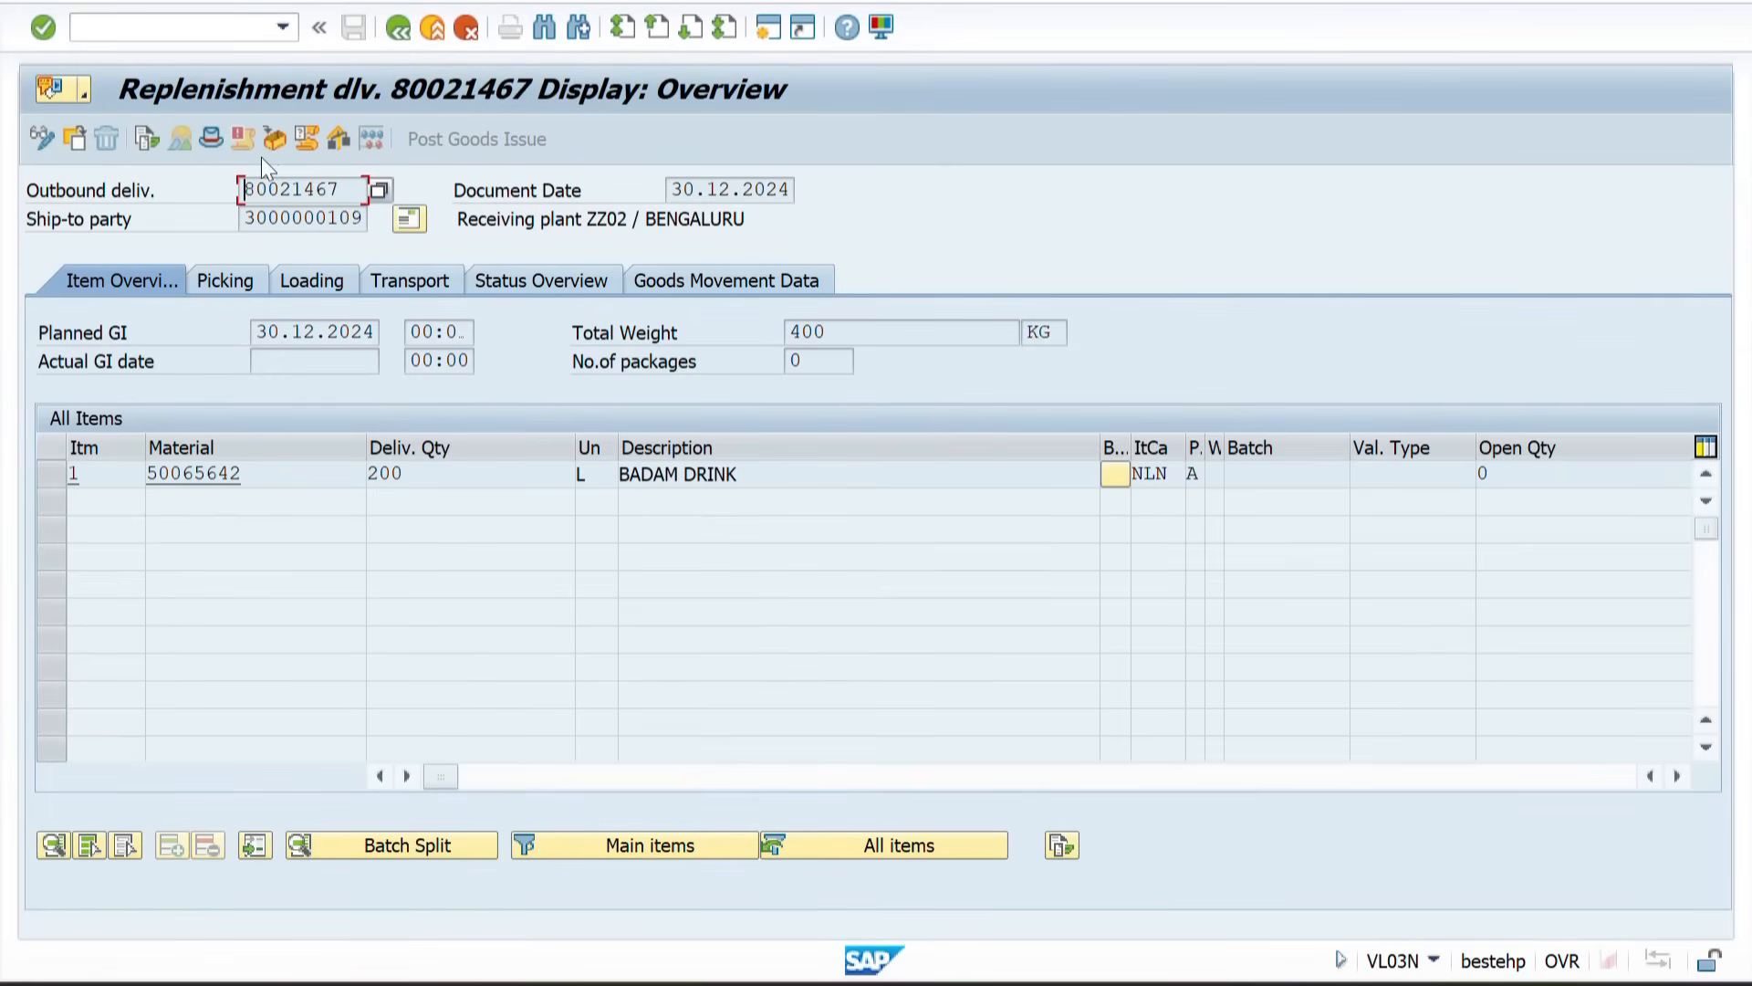
left_click(38, 136)
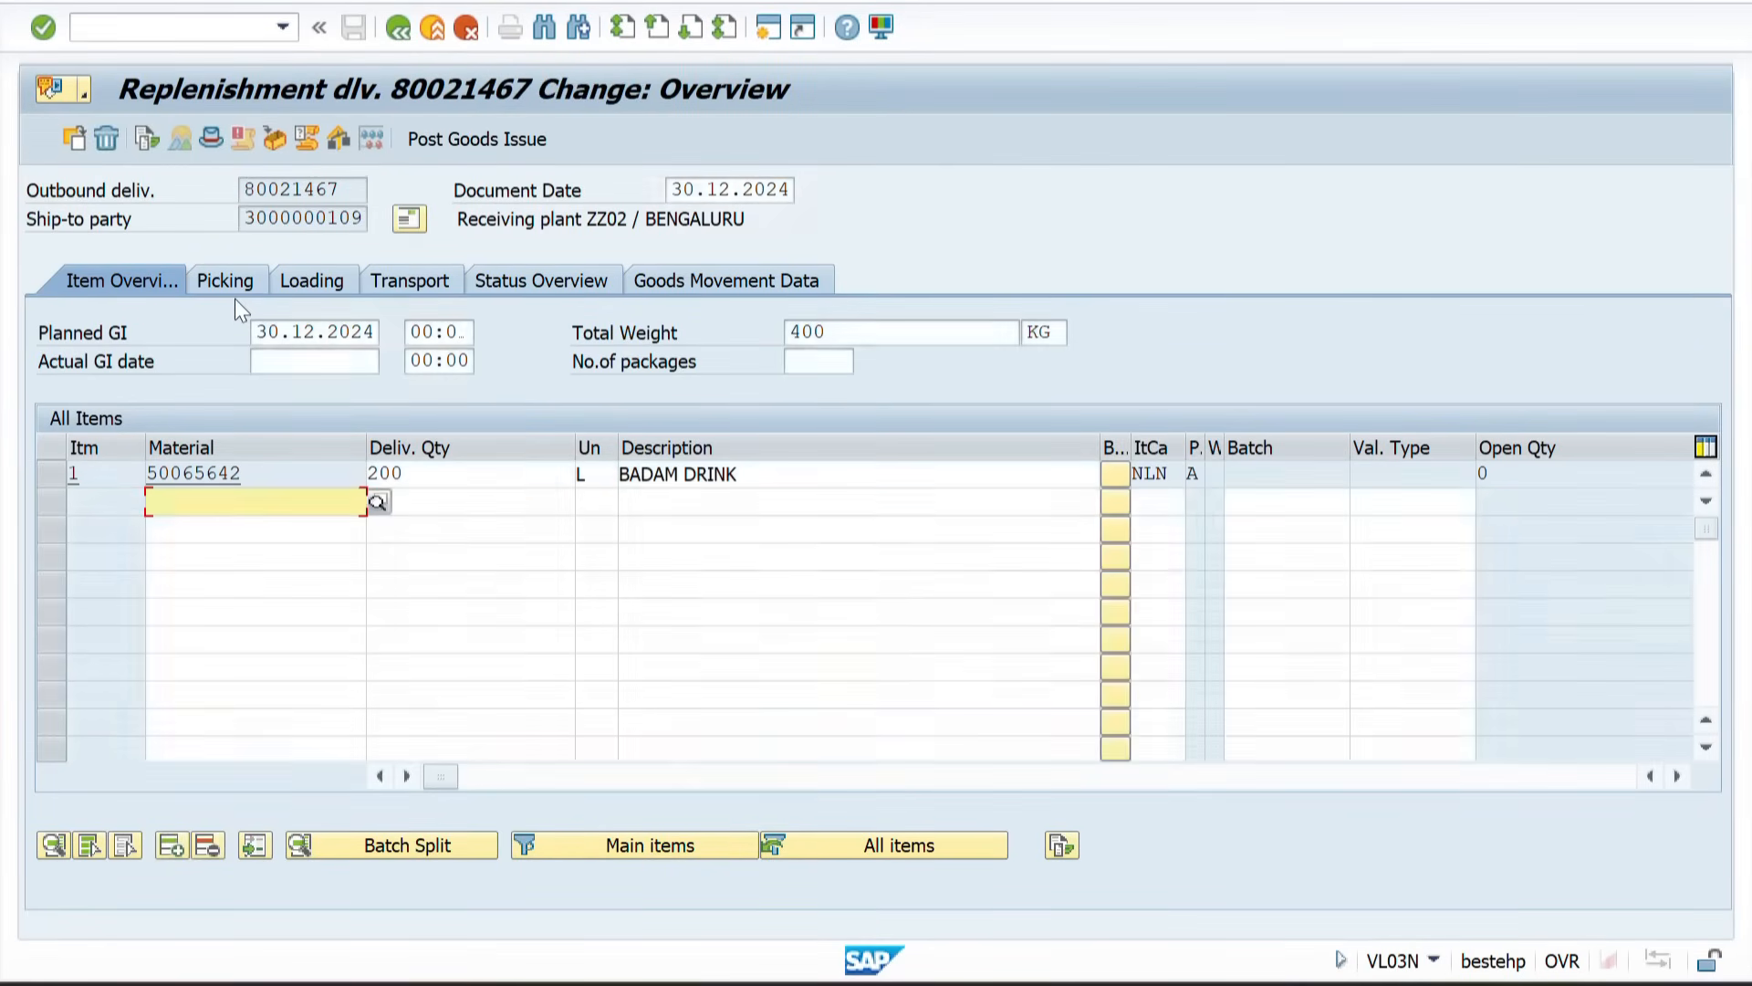
left_click(205, 283)
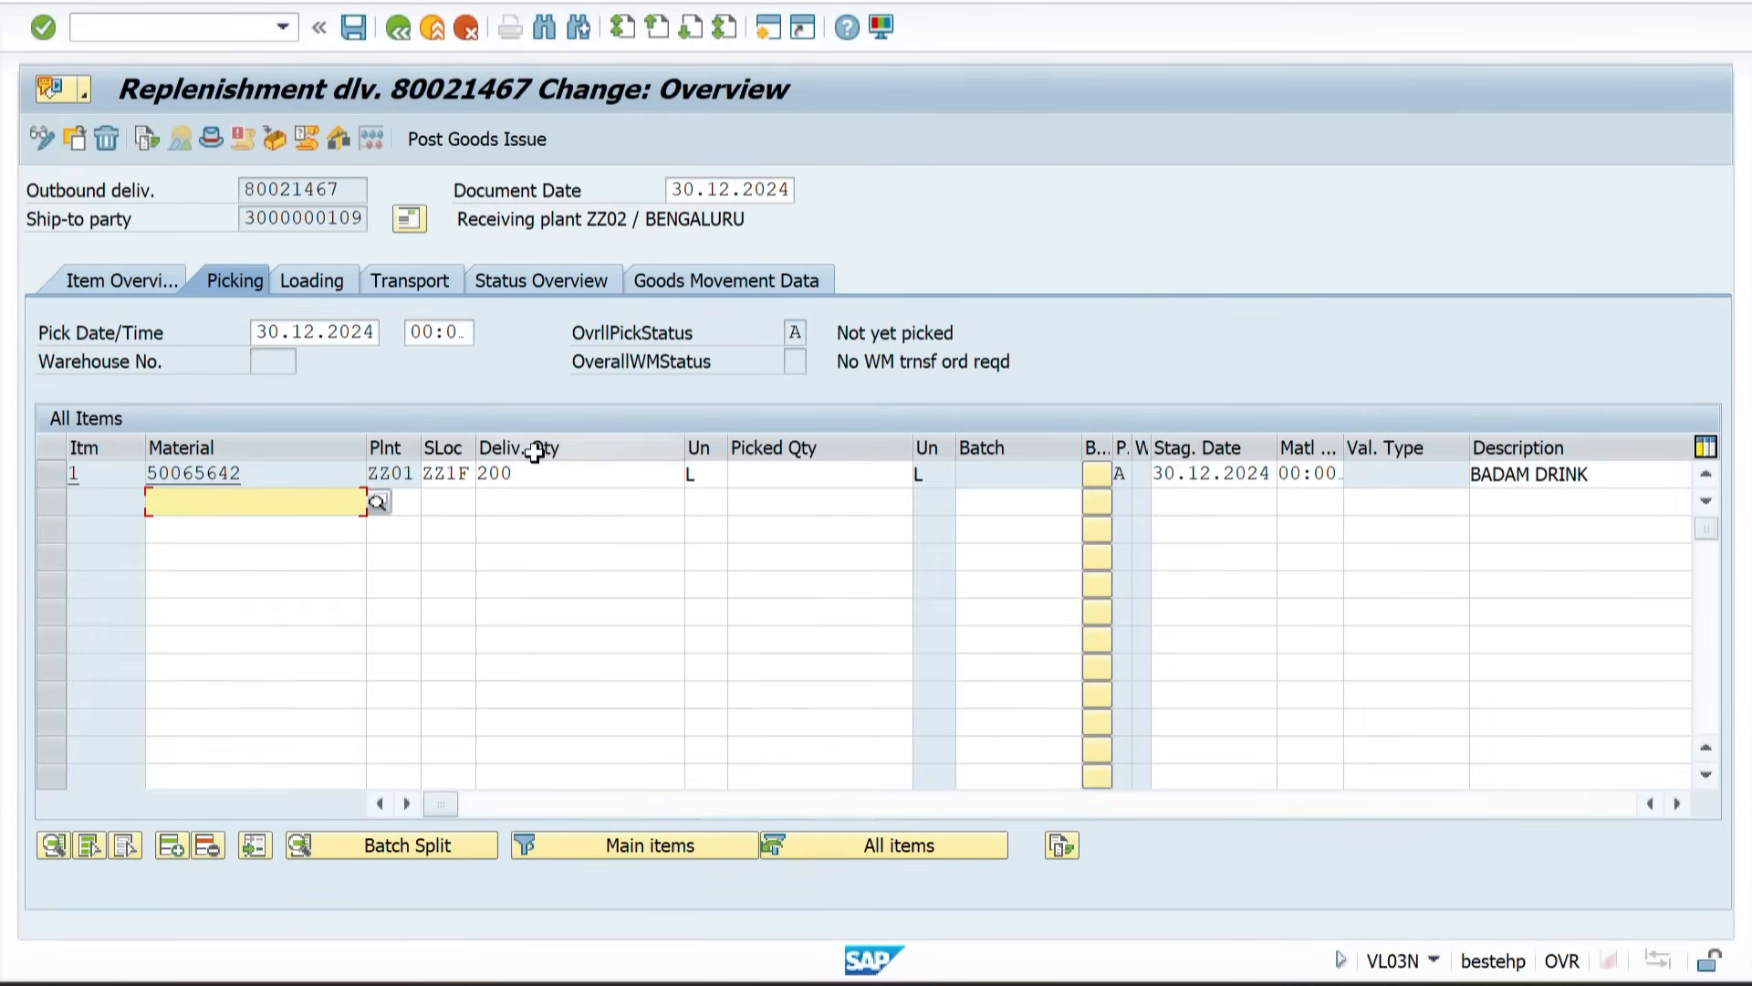
left_click(788, 479)
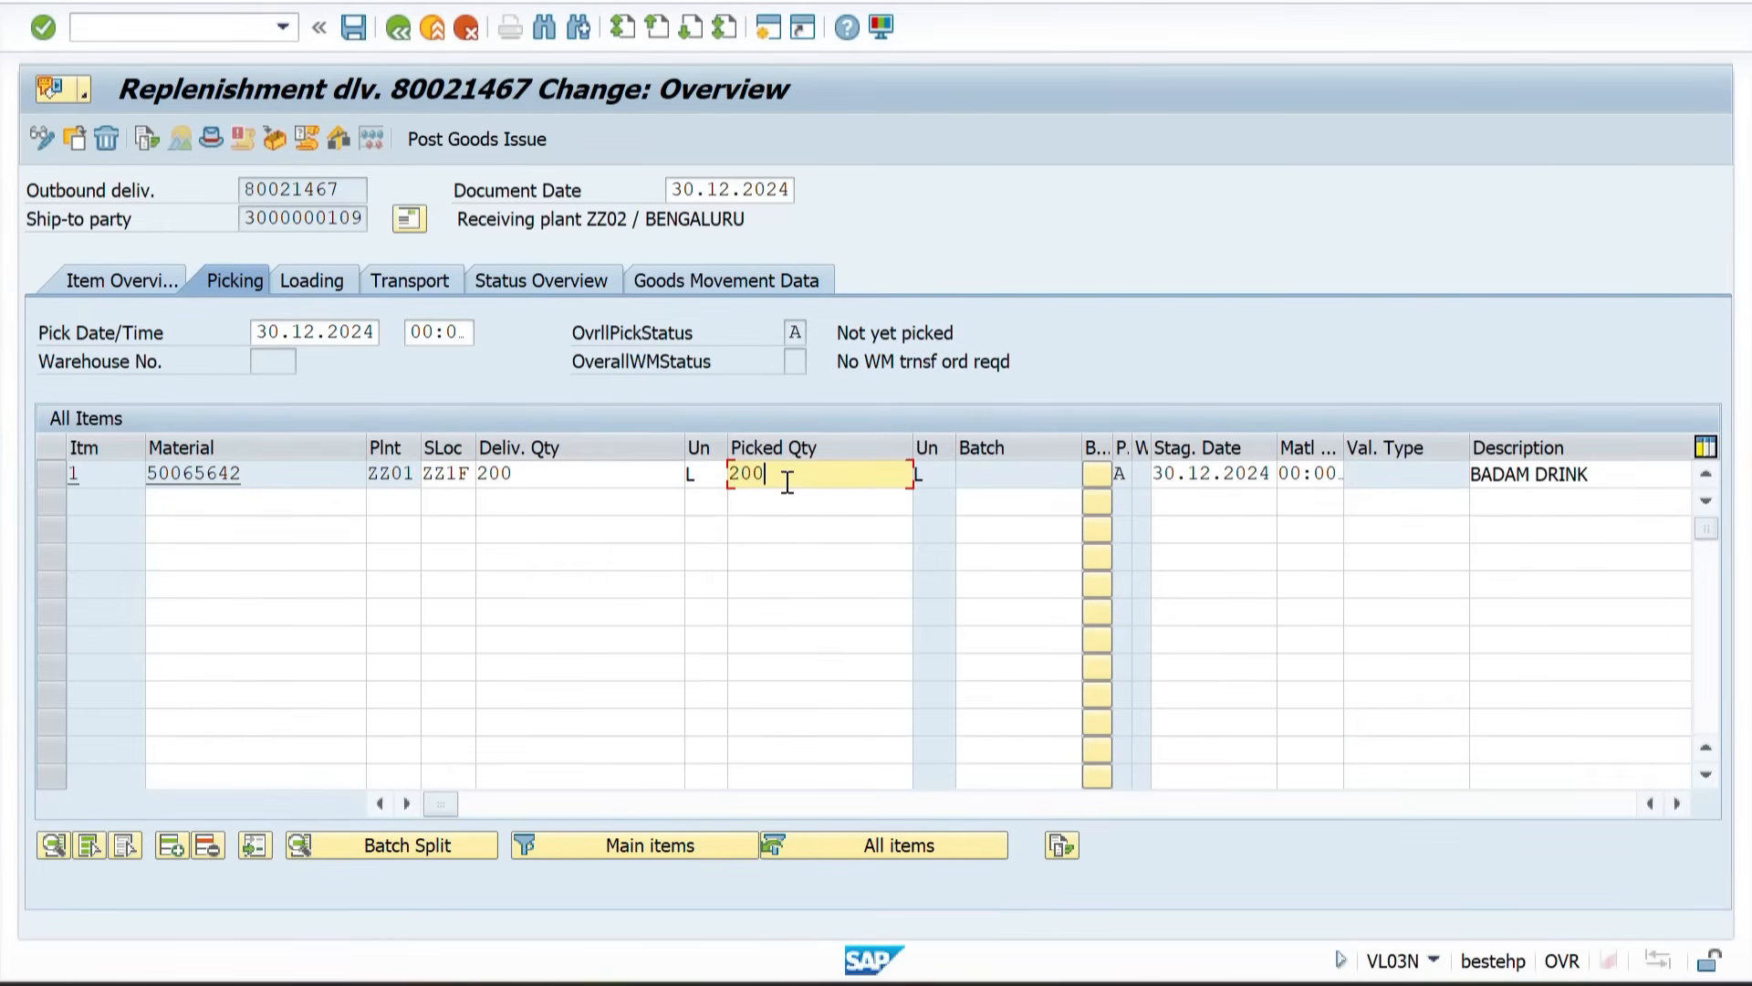
key("Return")
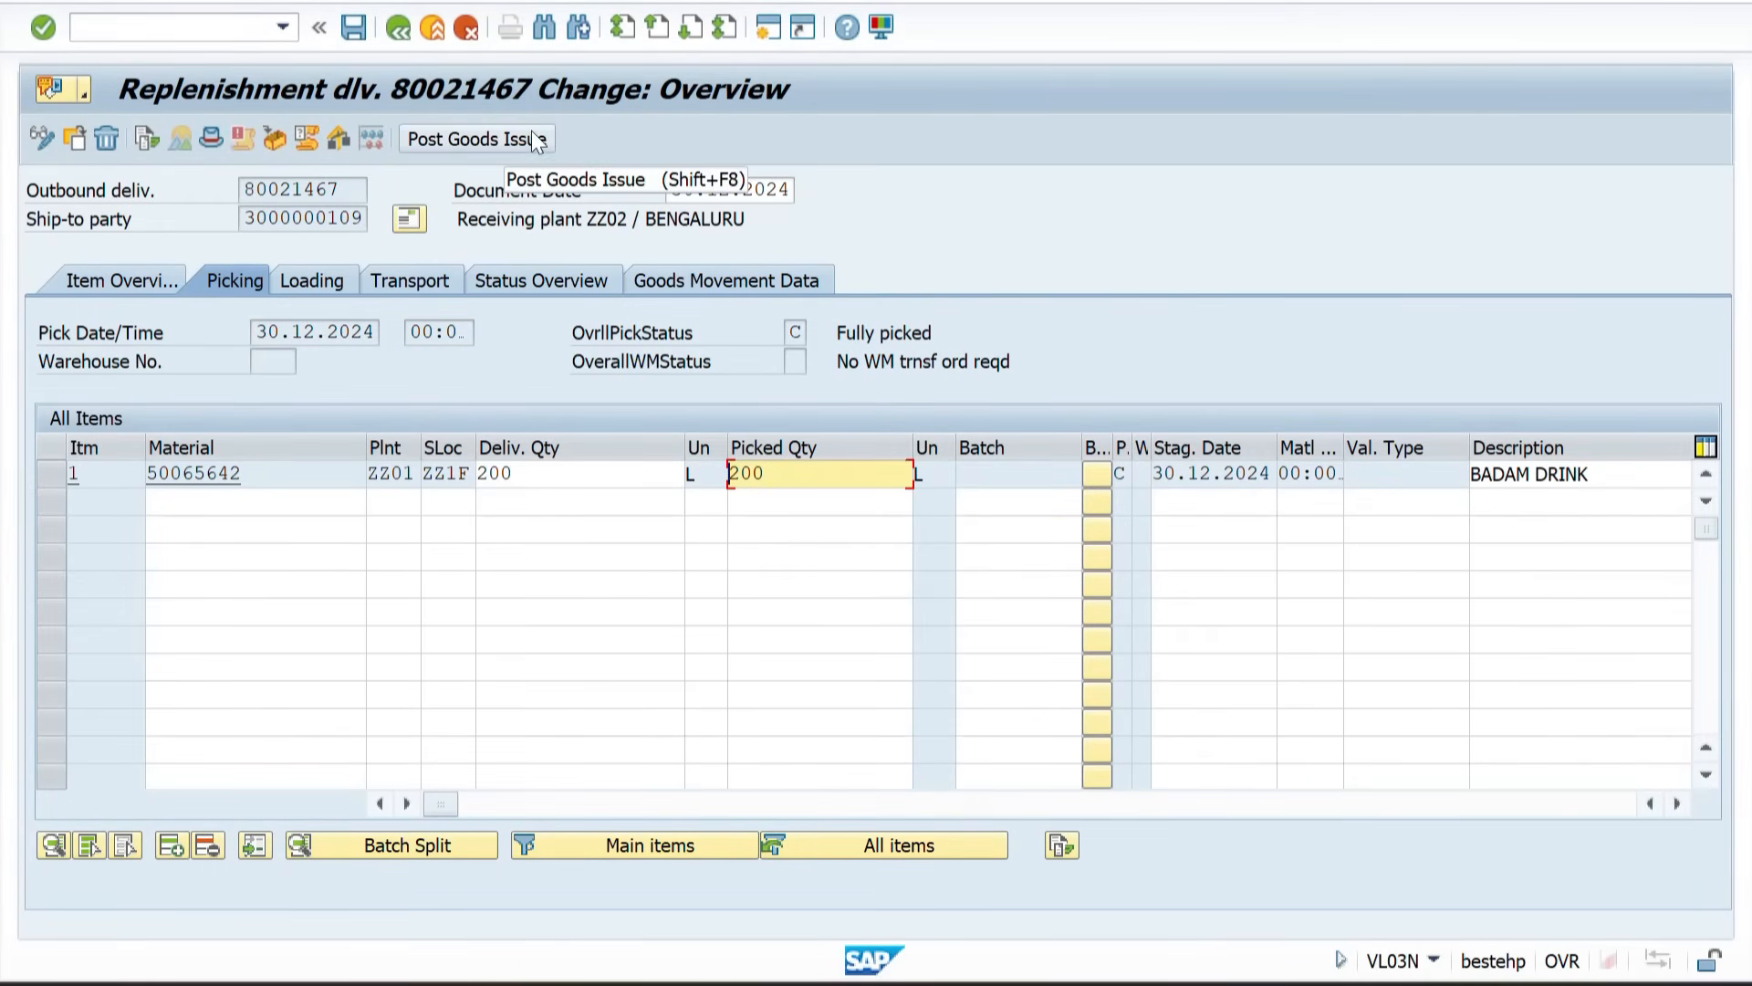
Step: Open the stock overview MMBE in a new session for material 50065642 in plant ZZ02
left_click(162, 30)
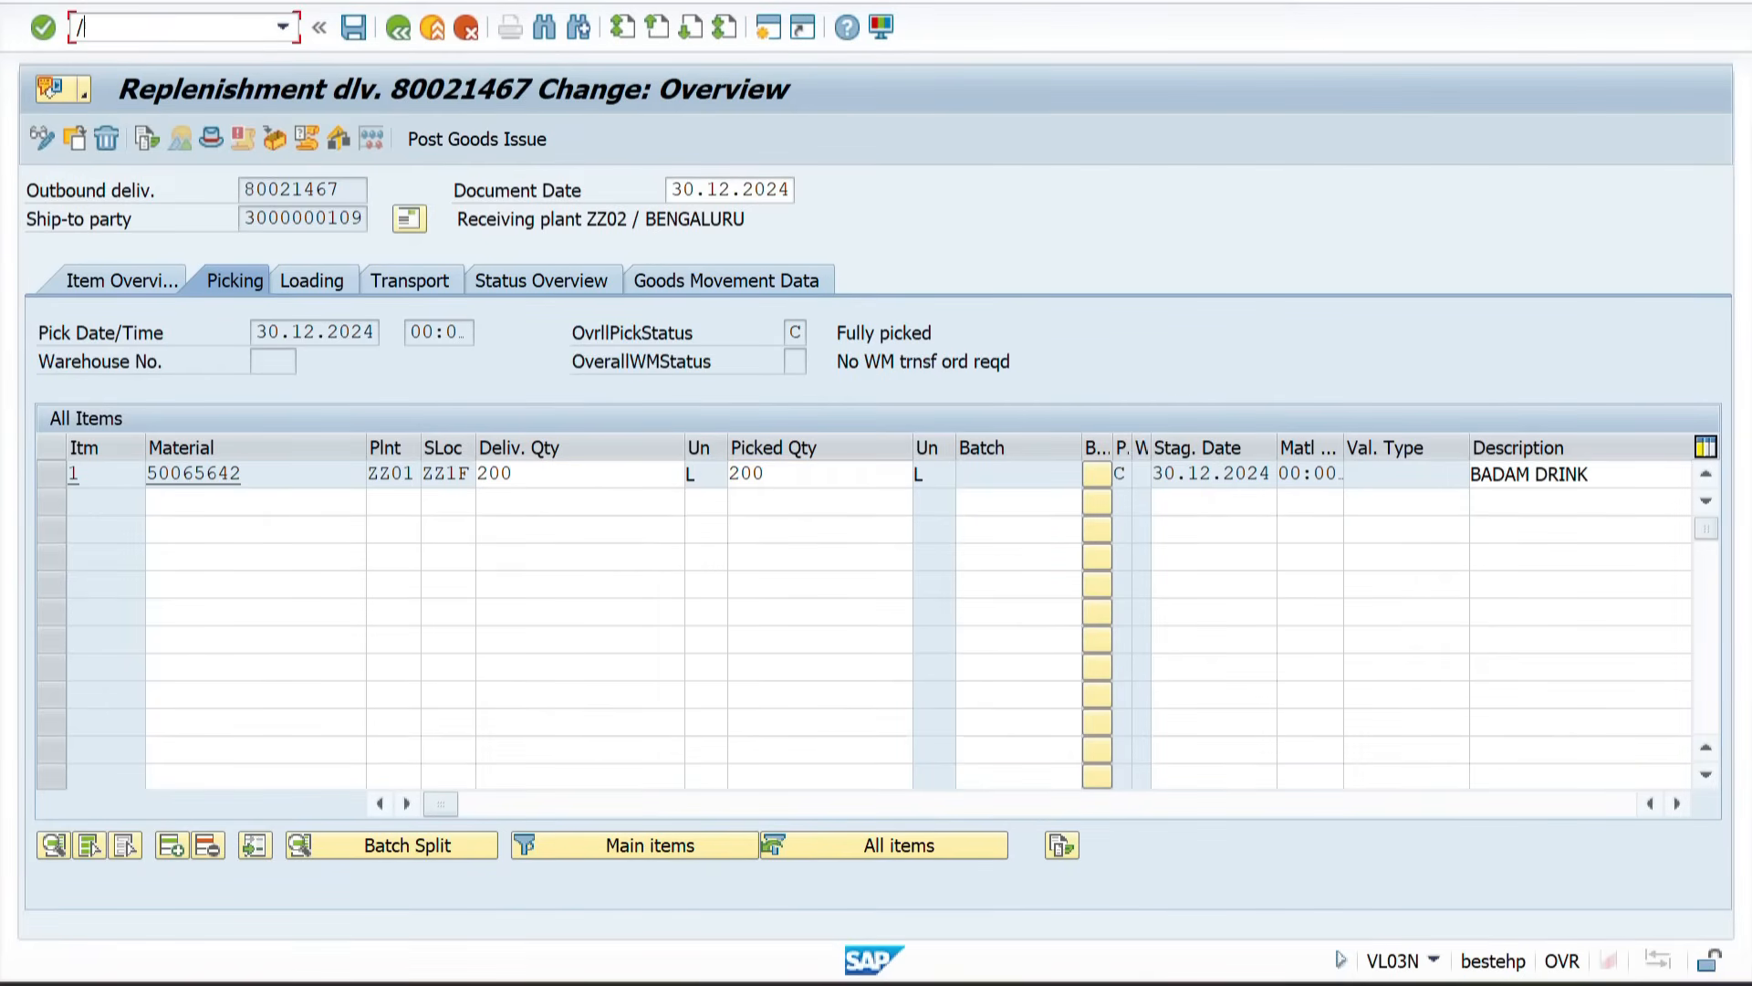
type("/OMMBE")
key("Return")
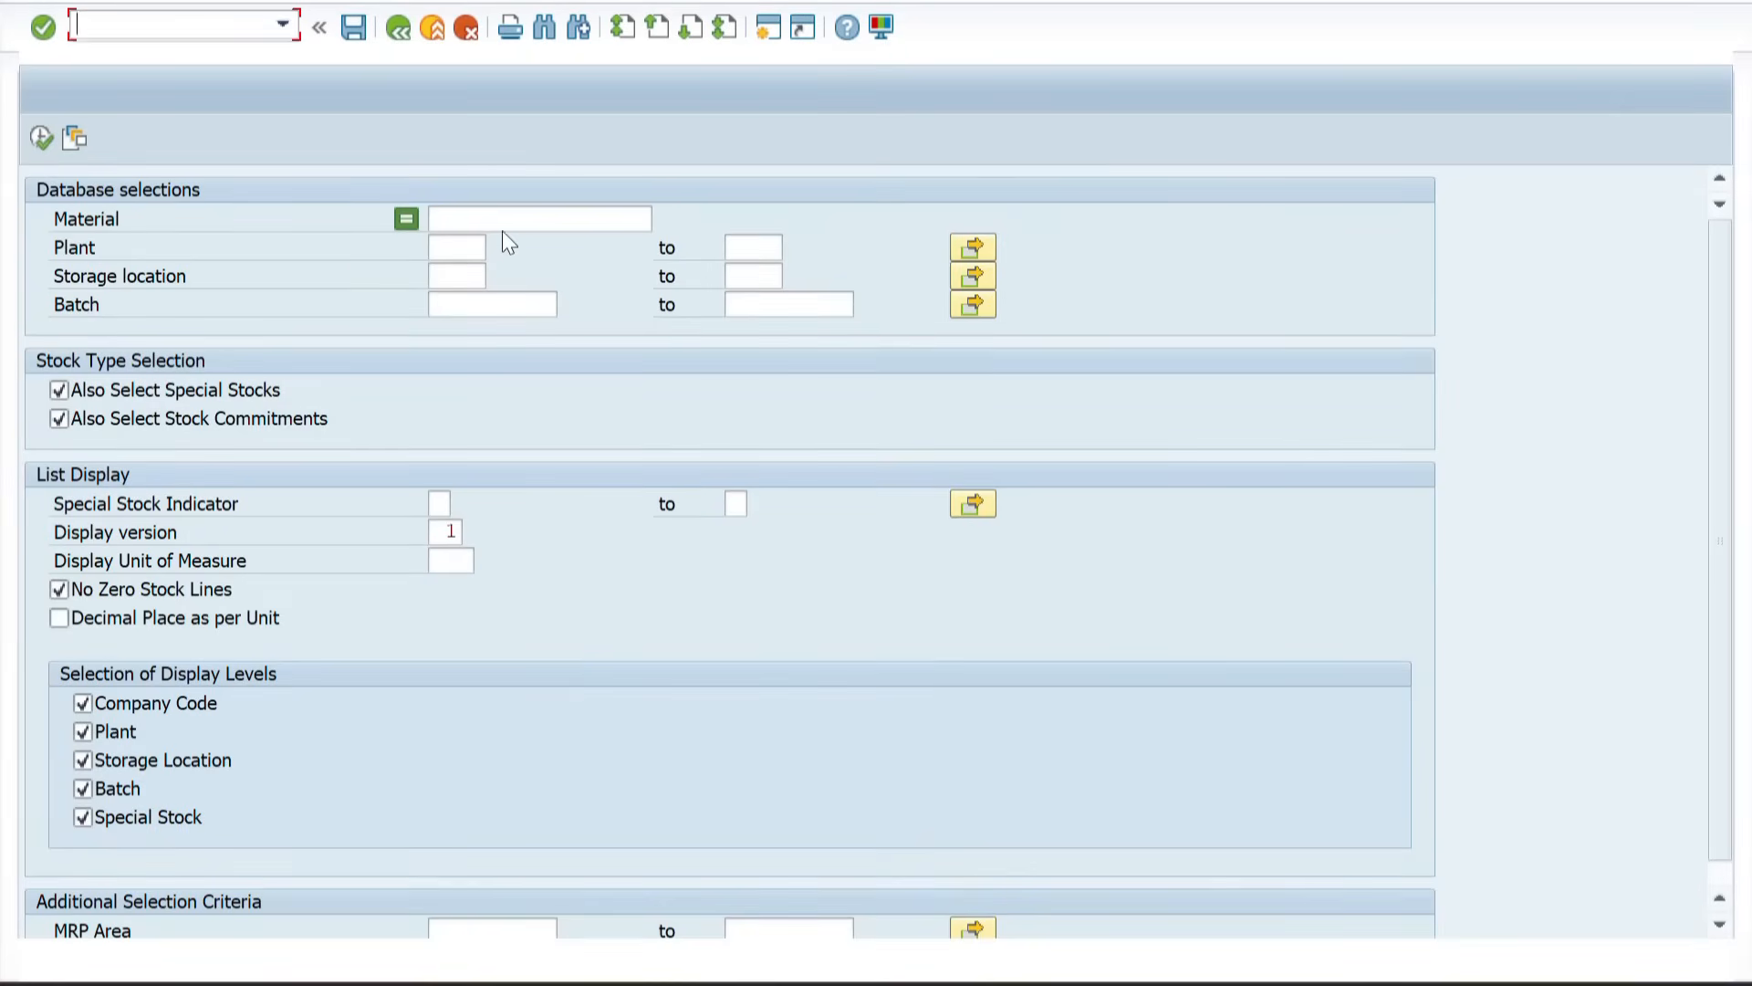
left_click(503, 226)
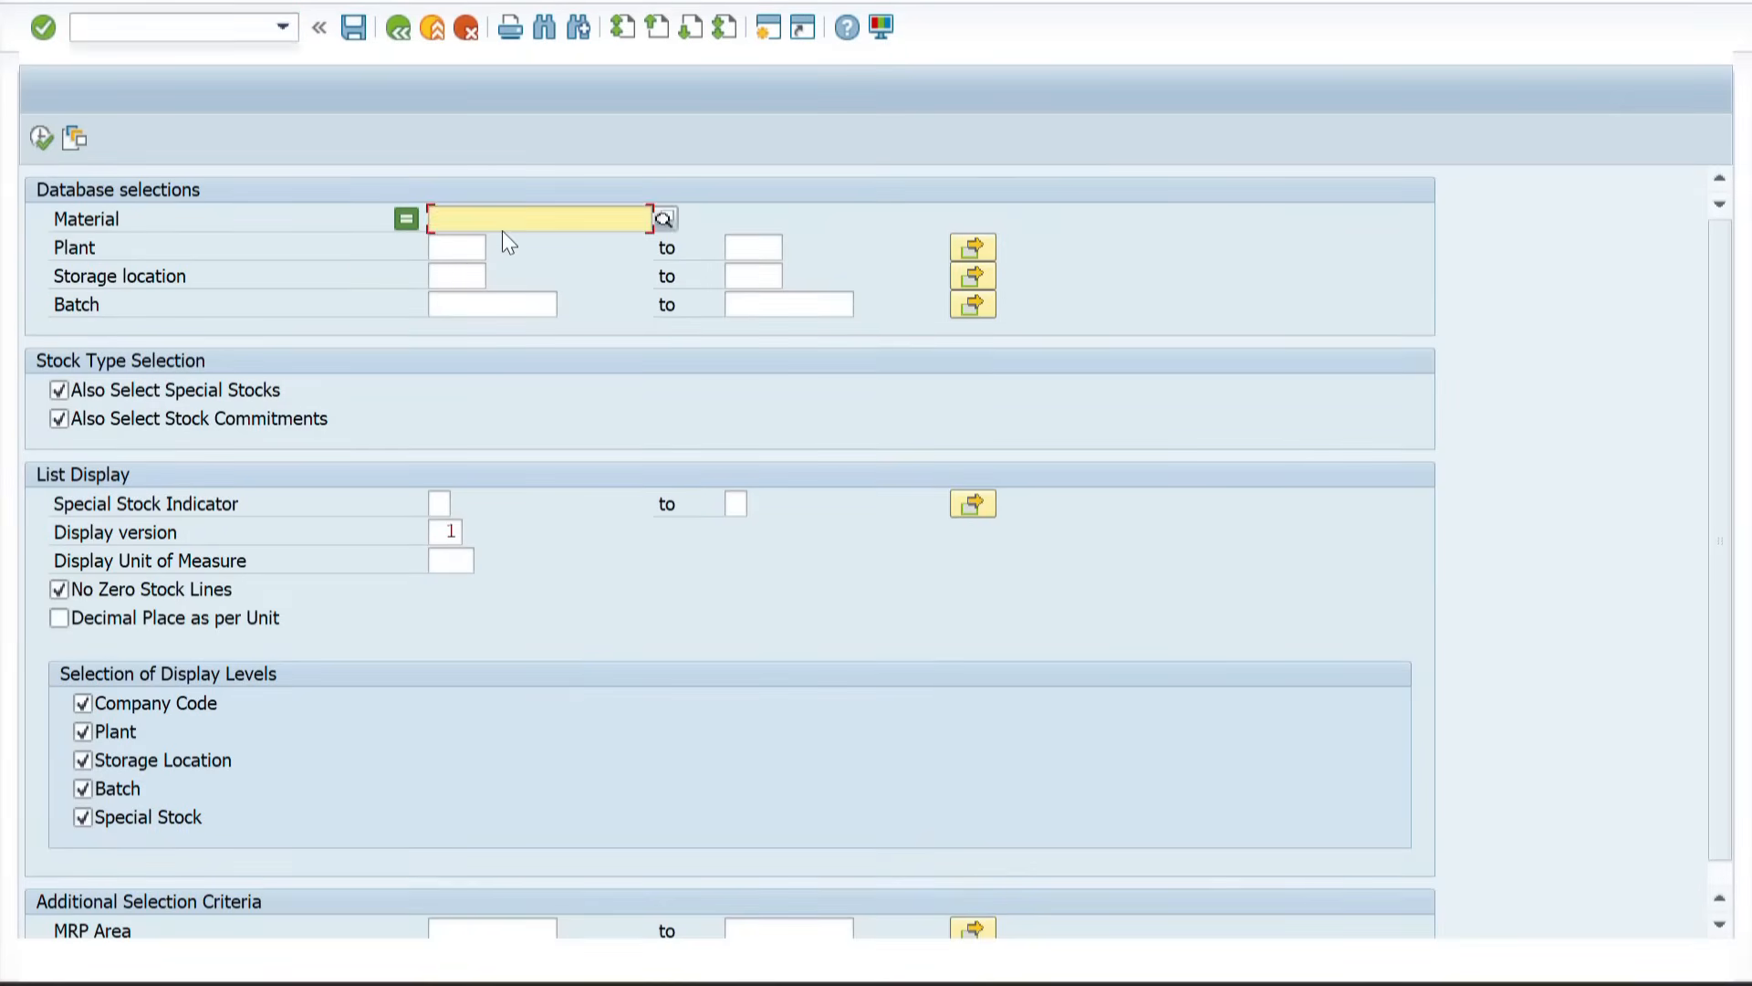
left_click(482, 241)
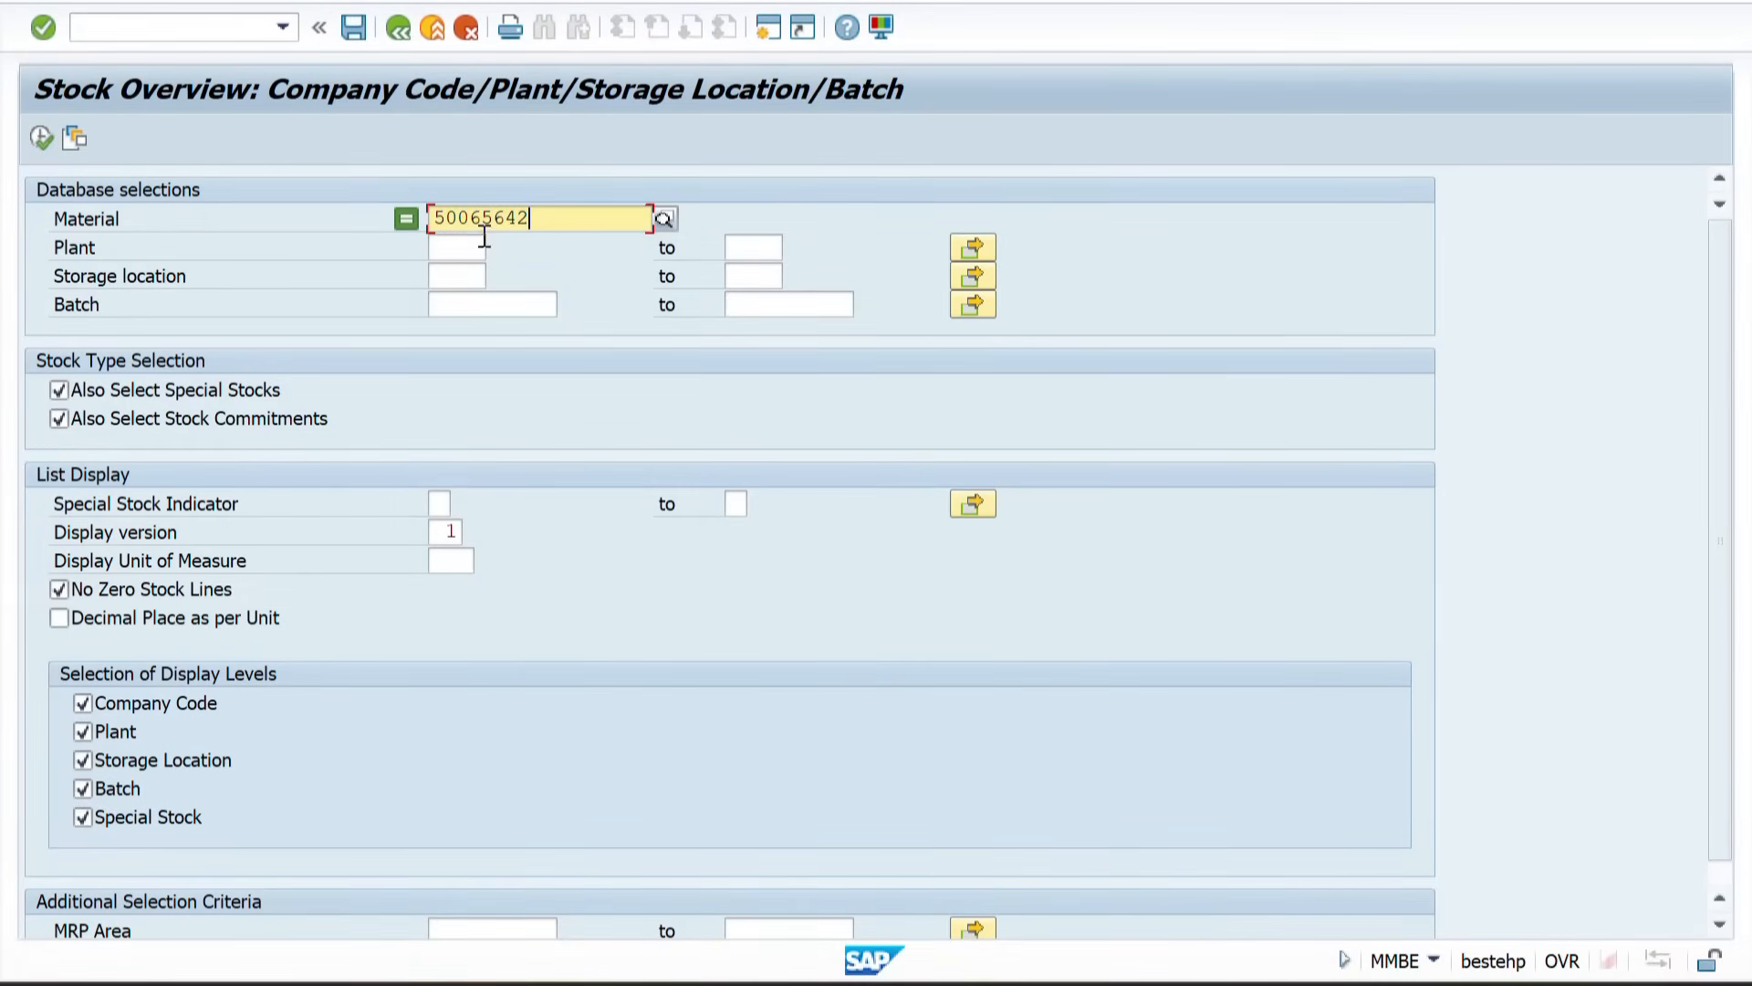
left_click(465, 247)
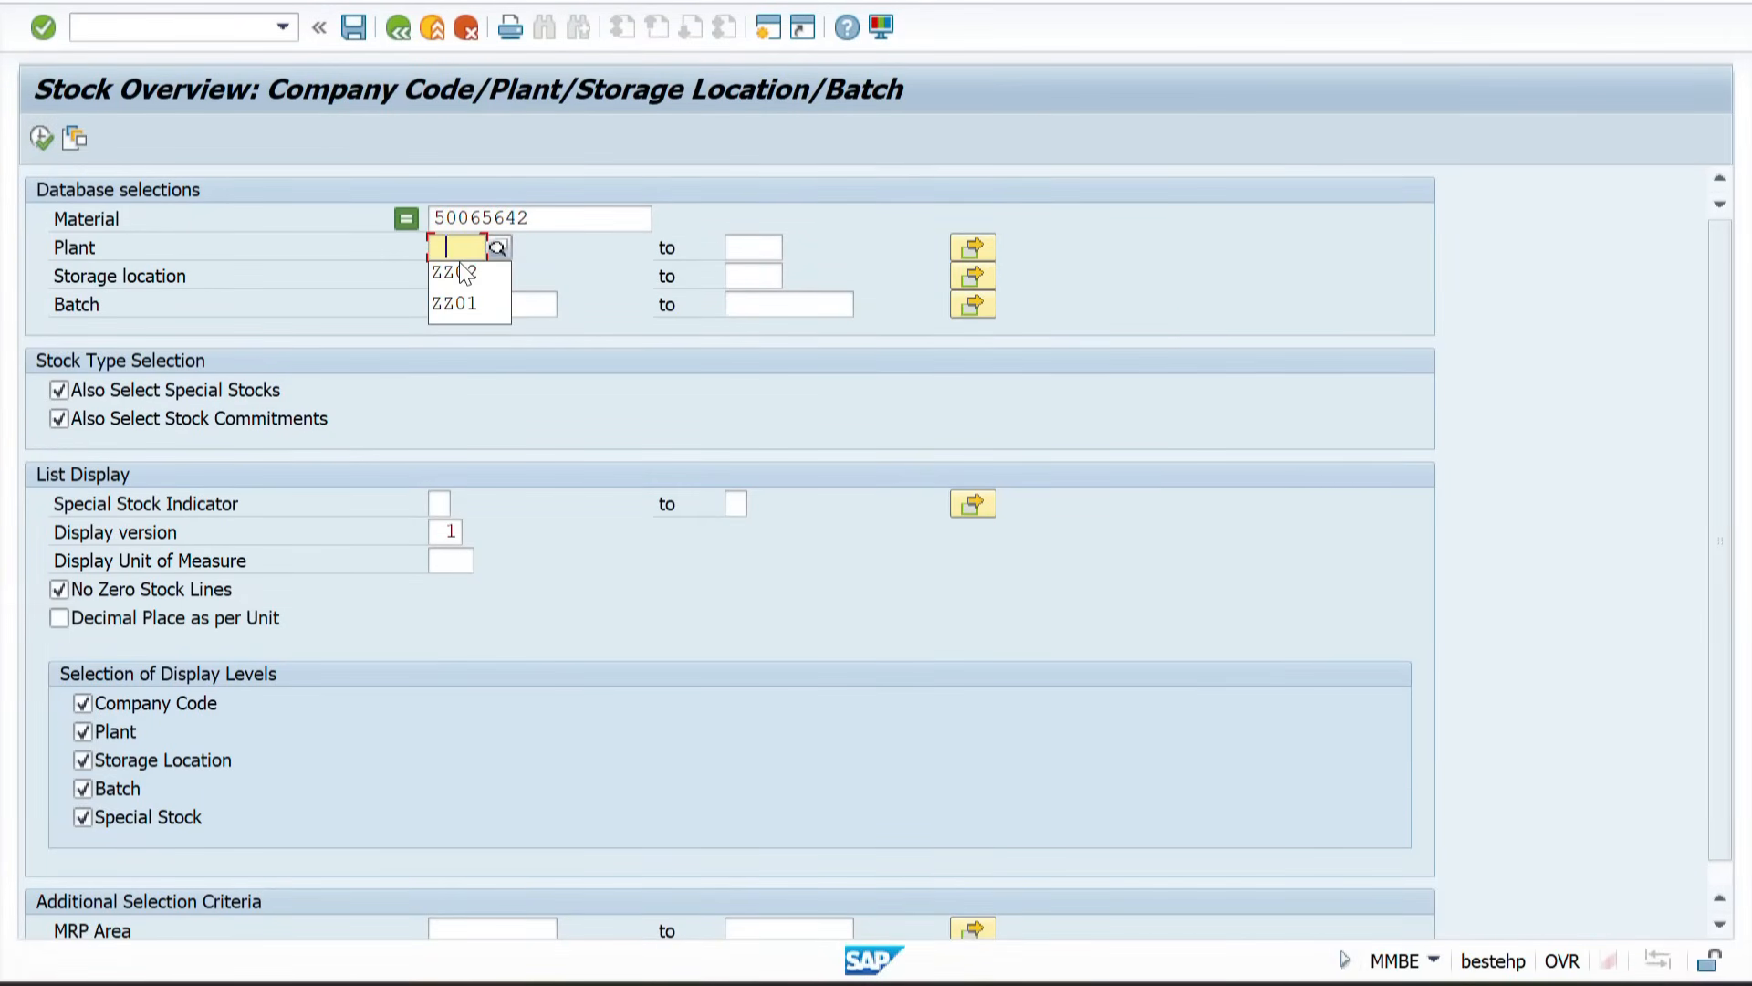
left_click(465, 272)
left_click(444, 276)
left_click(38, 142)
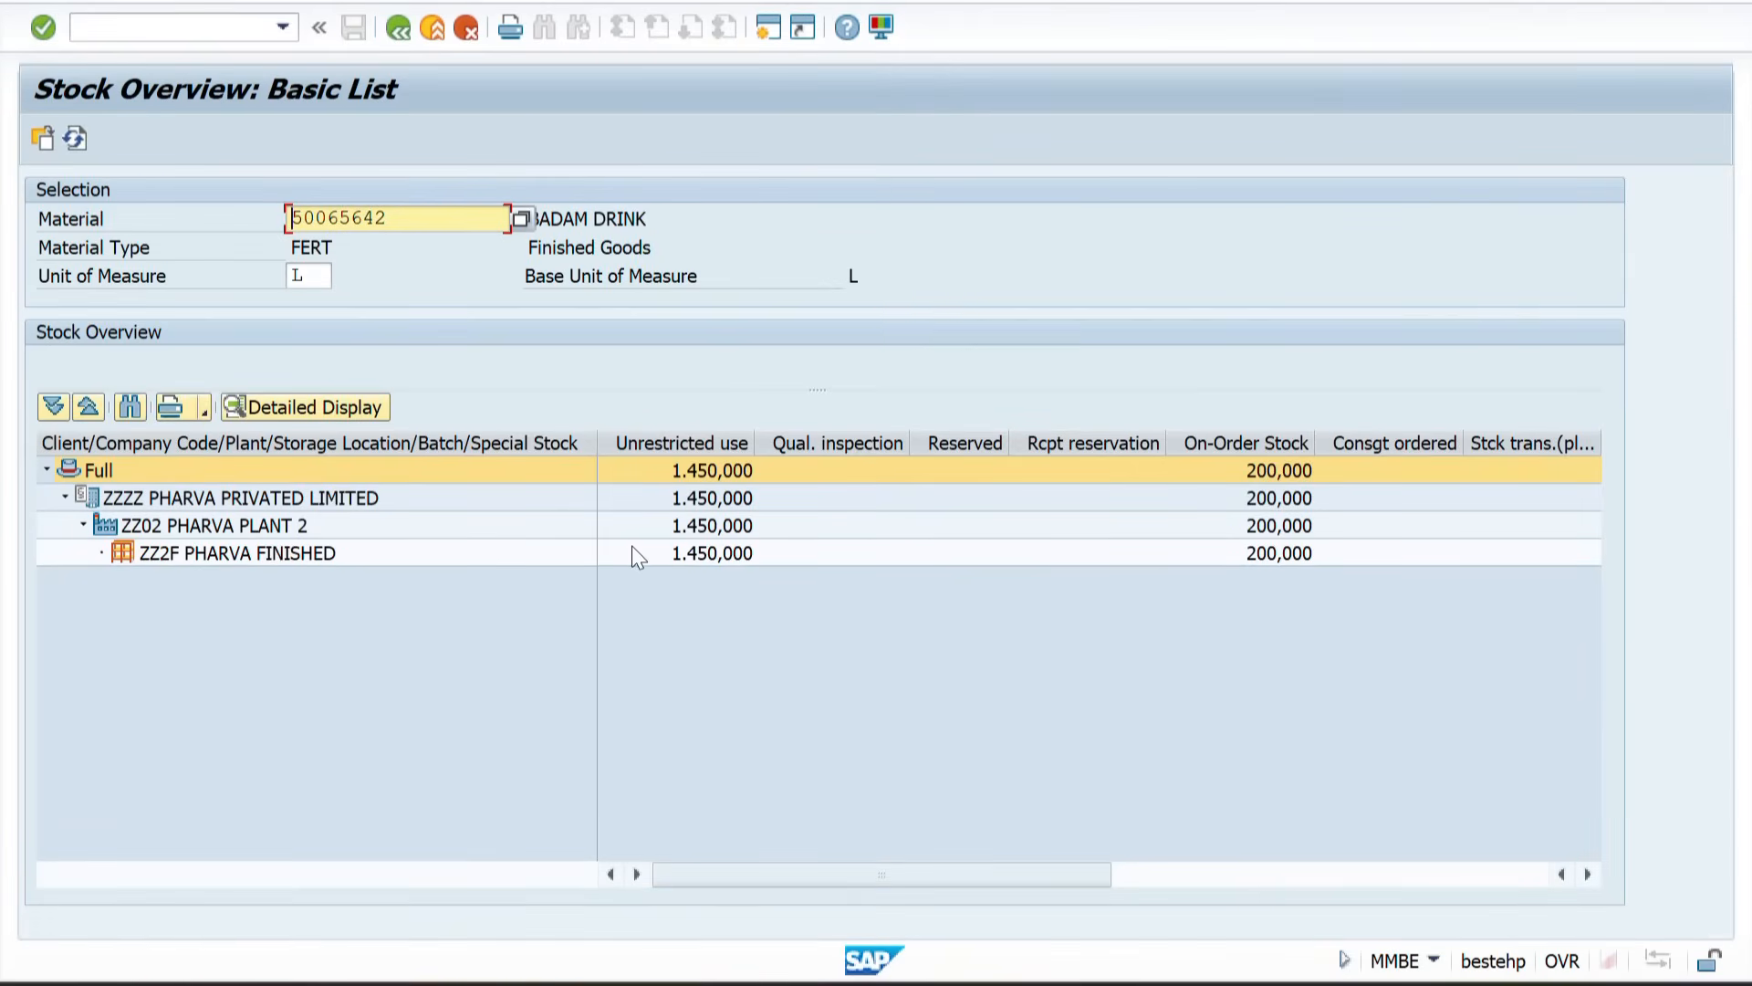
left_click(693, 560)
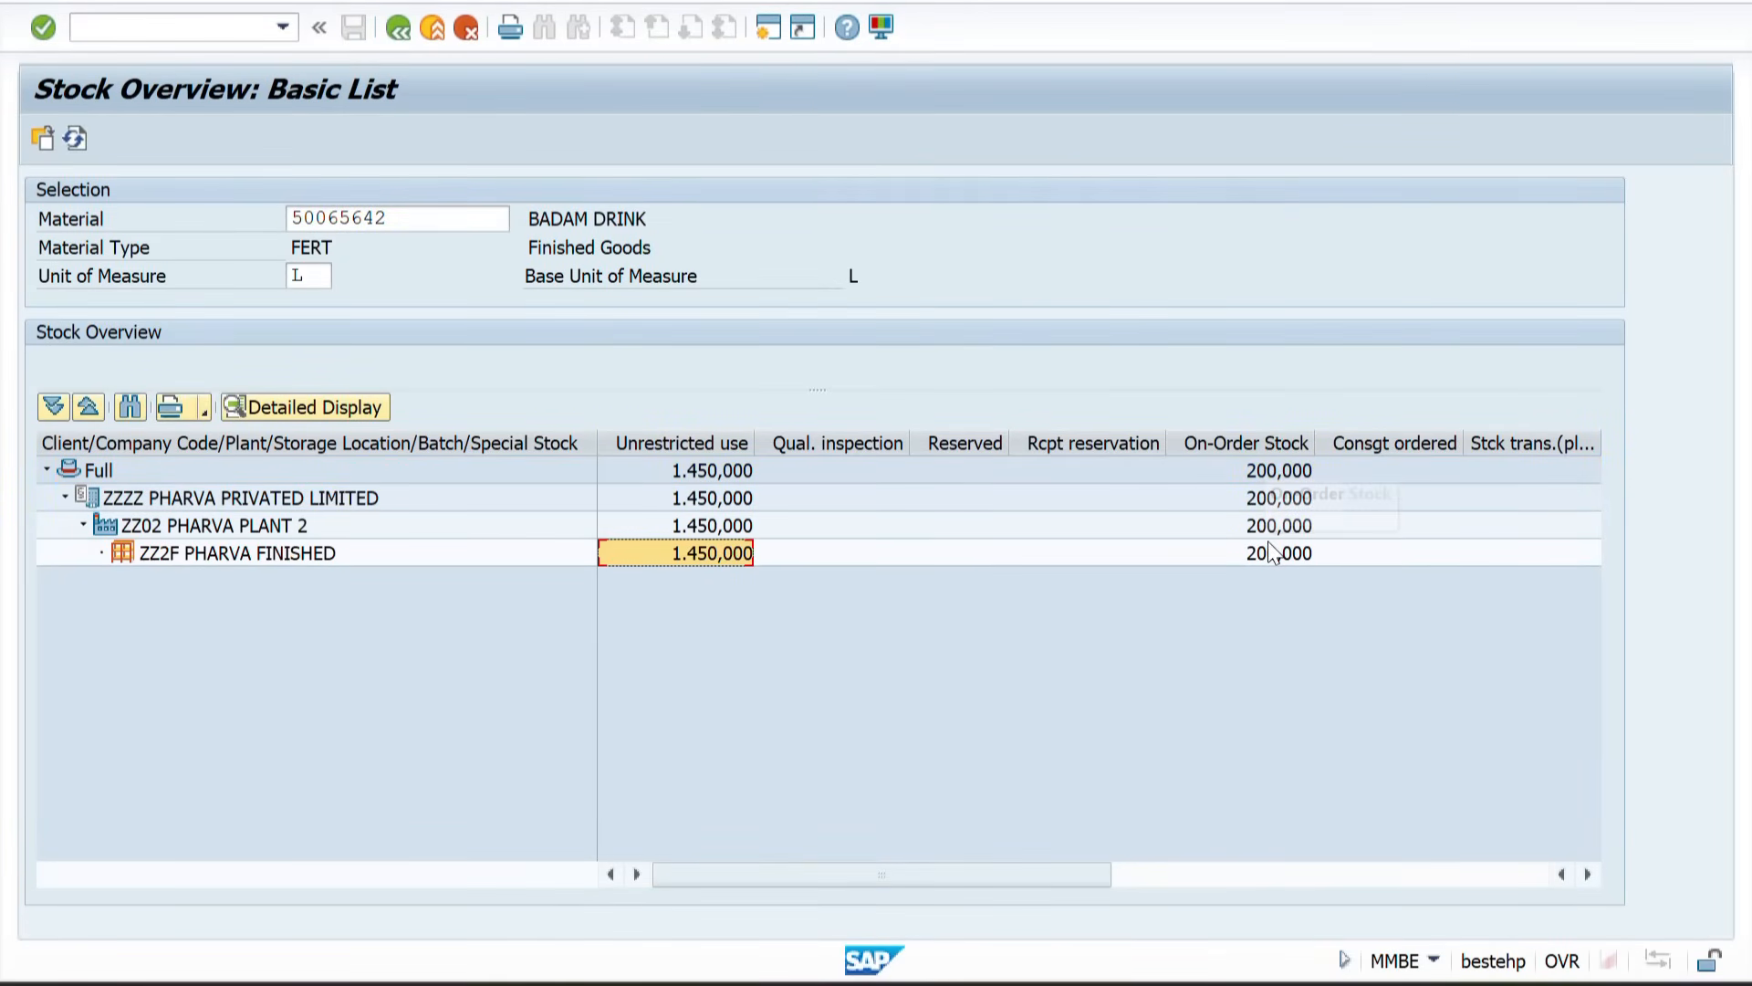
Step: Check the delivery creation log session, then refresh the stock overview for plant ZZ02
key("alt+Tab")
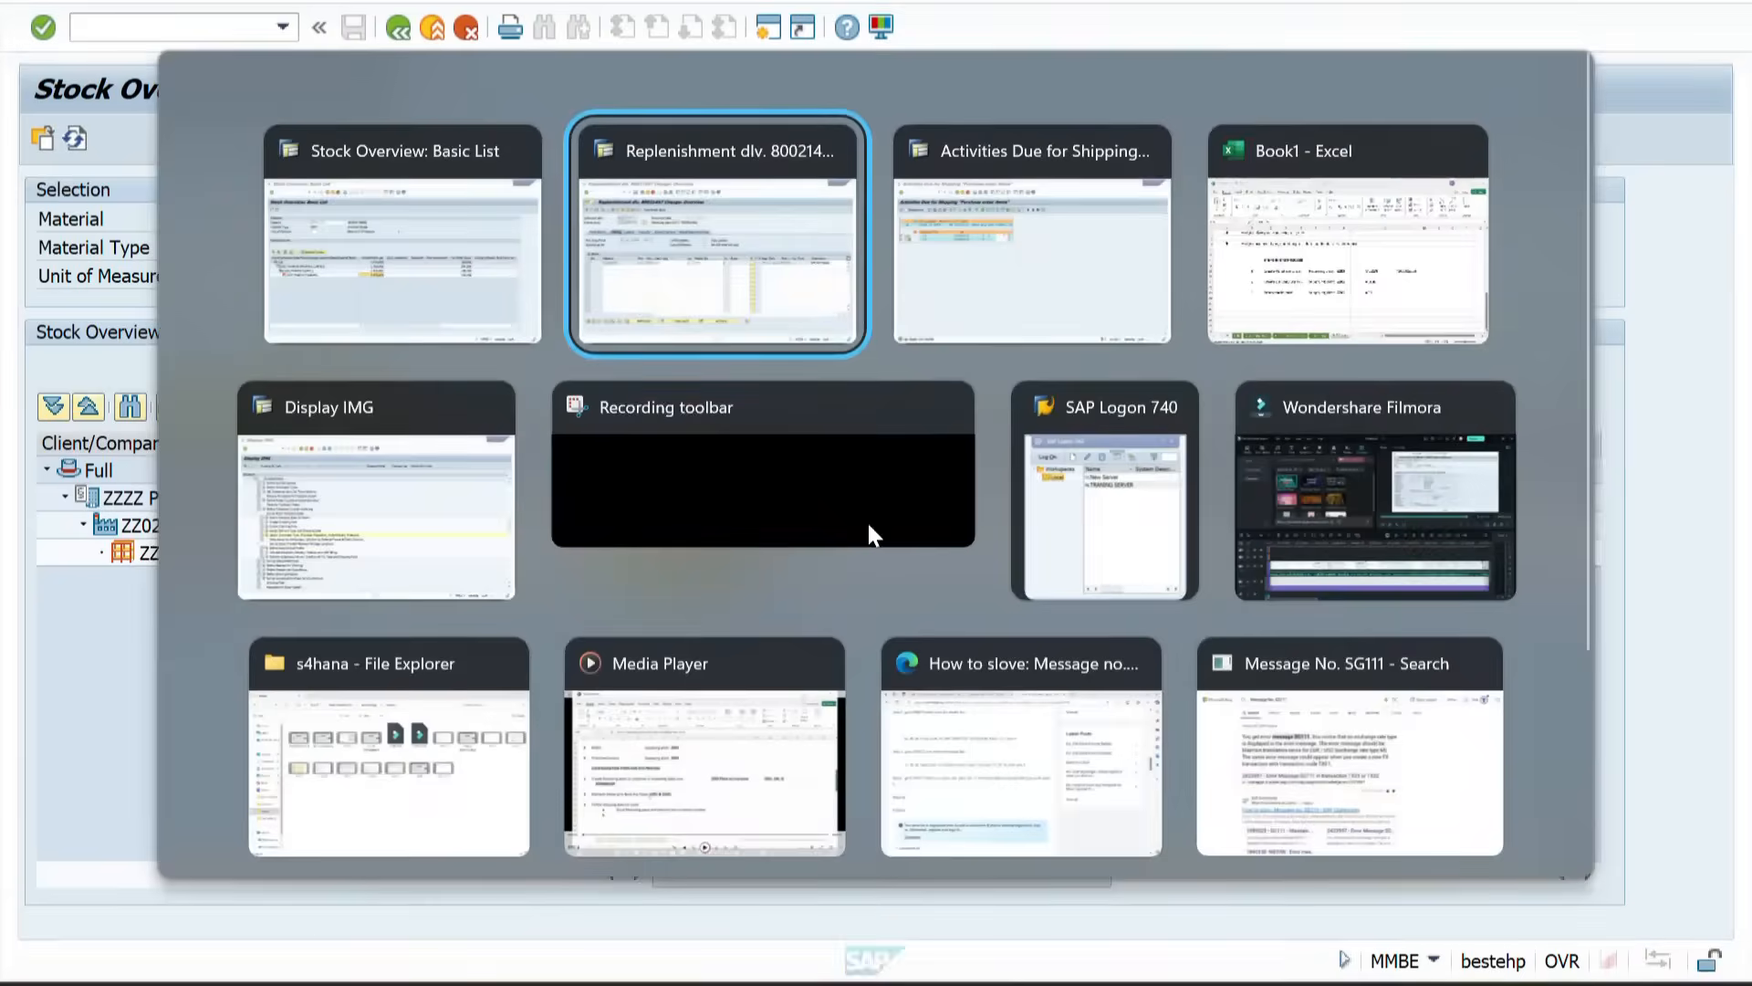
left_click(444, 140)
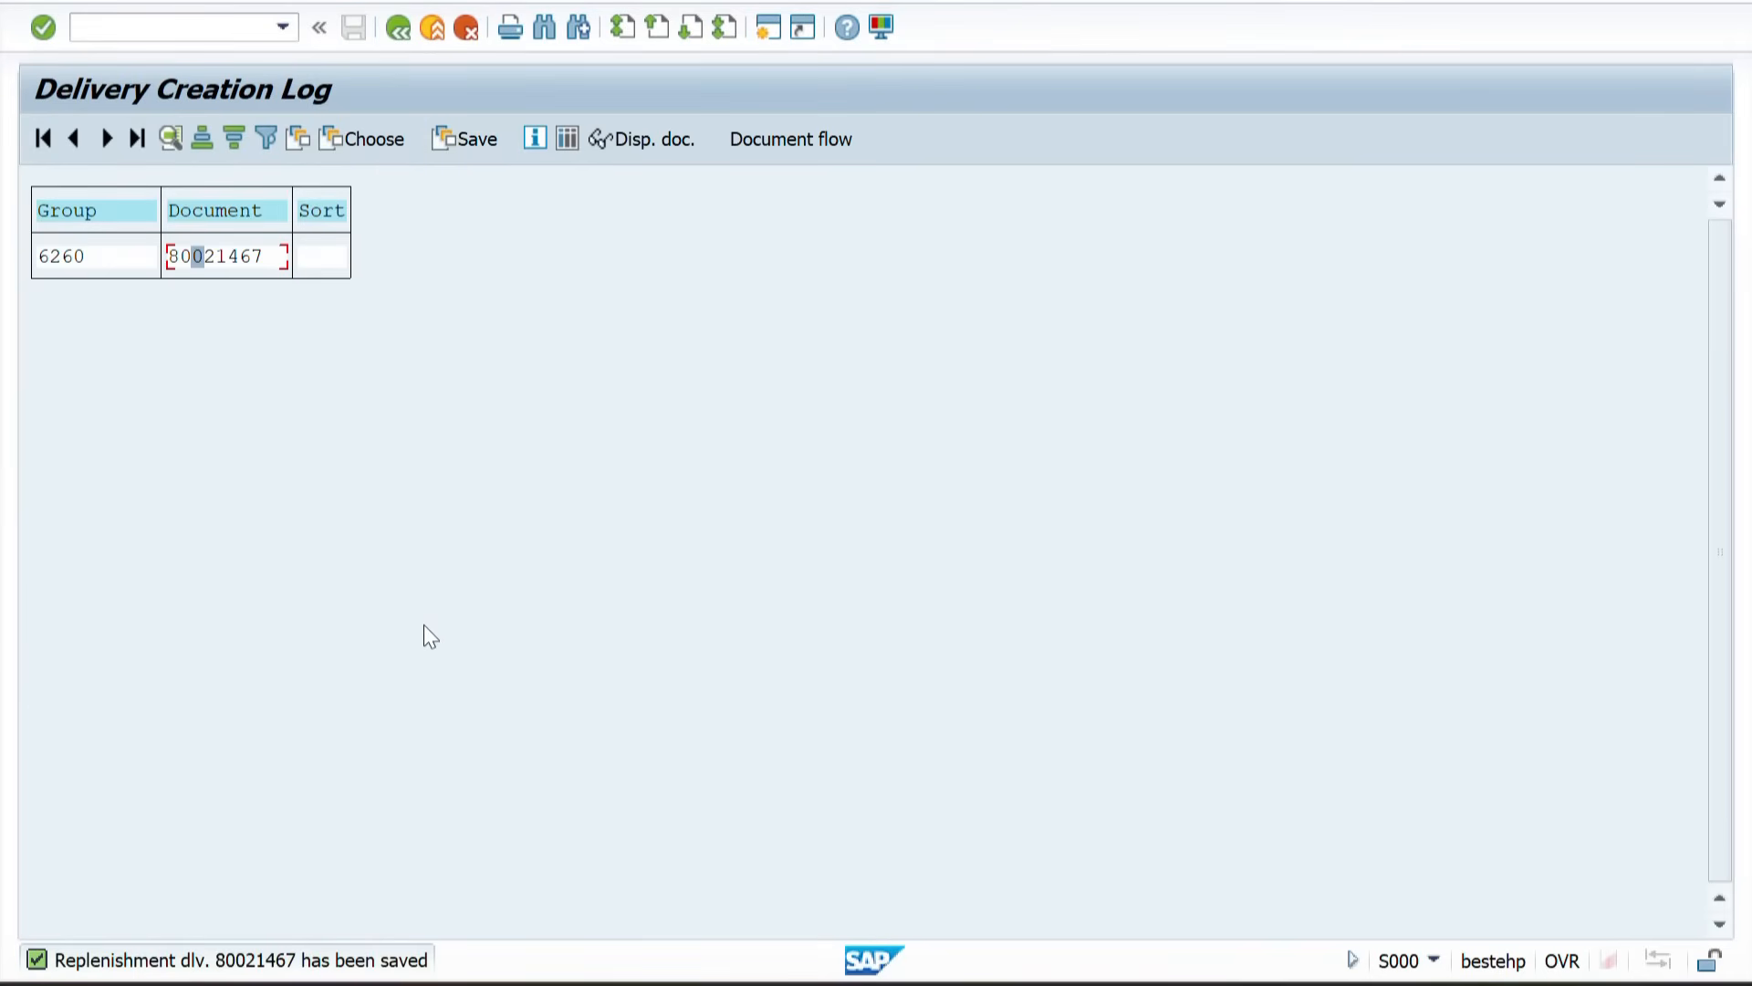
key("alt+Tab")
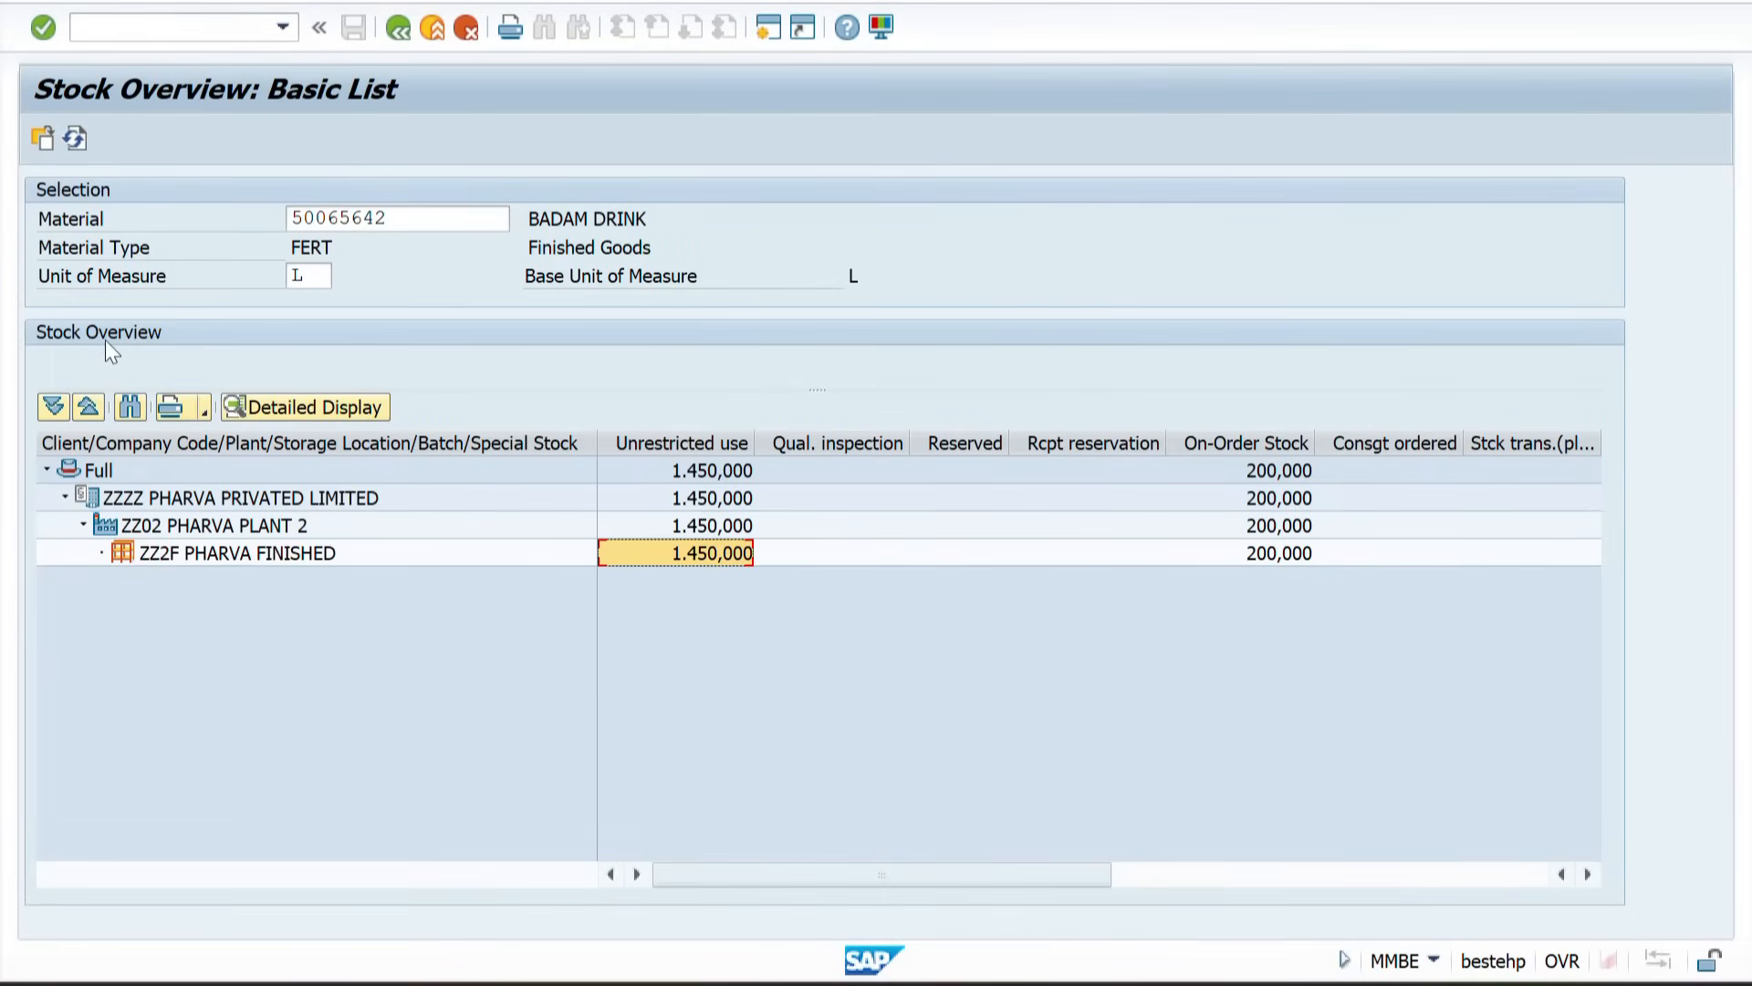
left_click(78, 144)
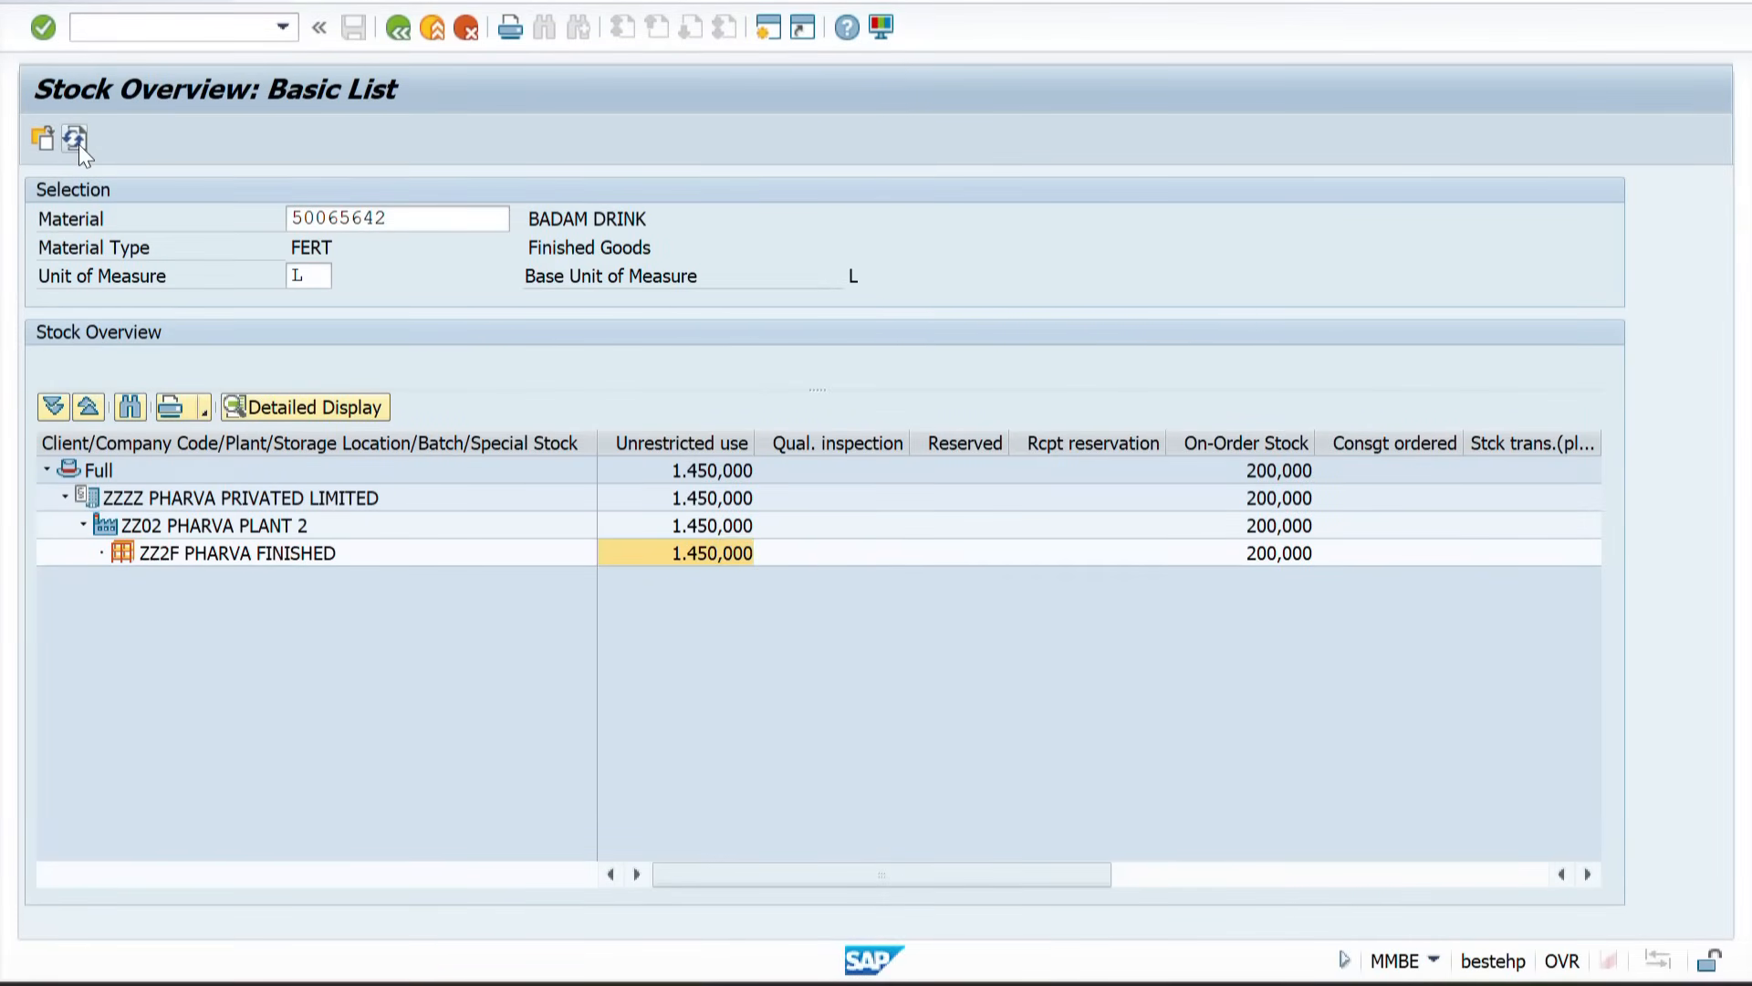
left_click(709, 564)
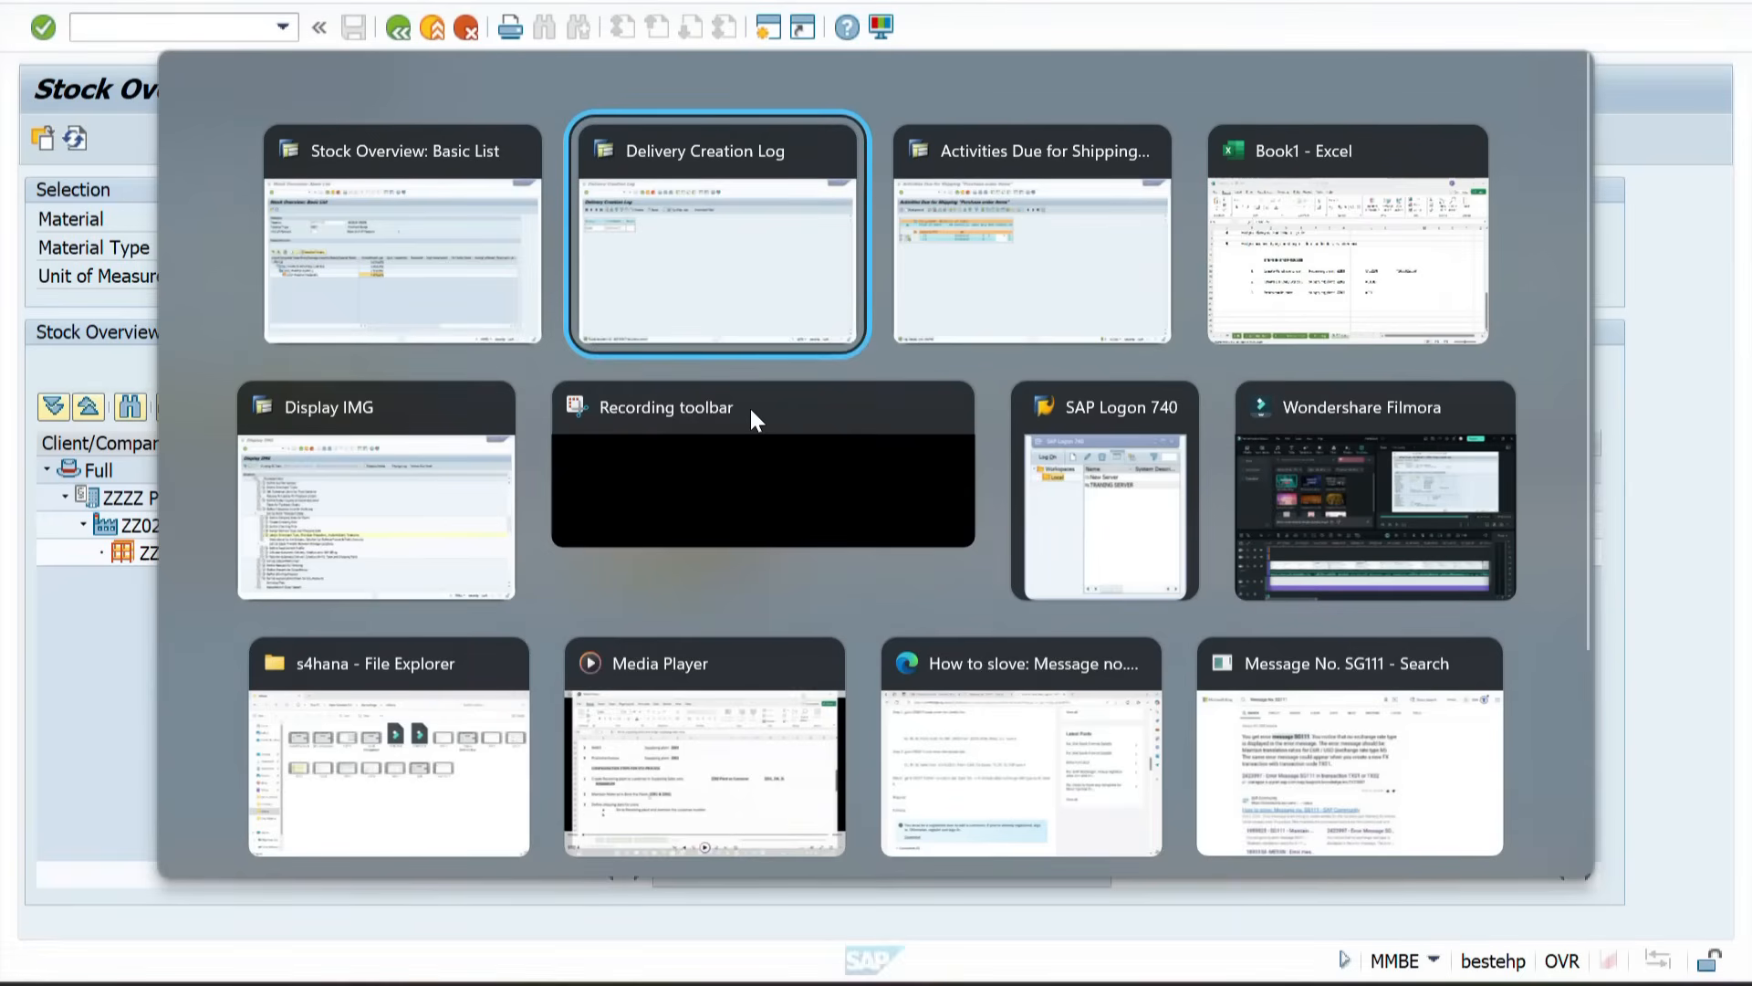
Step: Switch to the workbook and review the process notes on the STO 1 Step sheet
key("alt+Tab")
key("alt+Tab")
key("alt+Tab")
left_click(673, 945)
left_click(767, 664)
left_click_drag(80, 517, 829, 520)
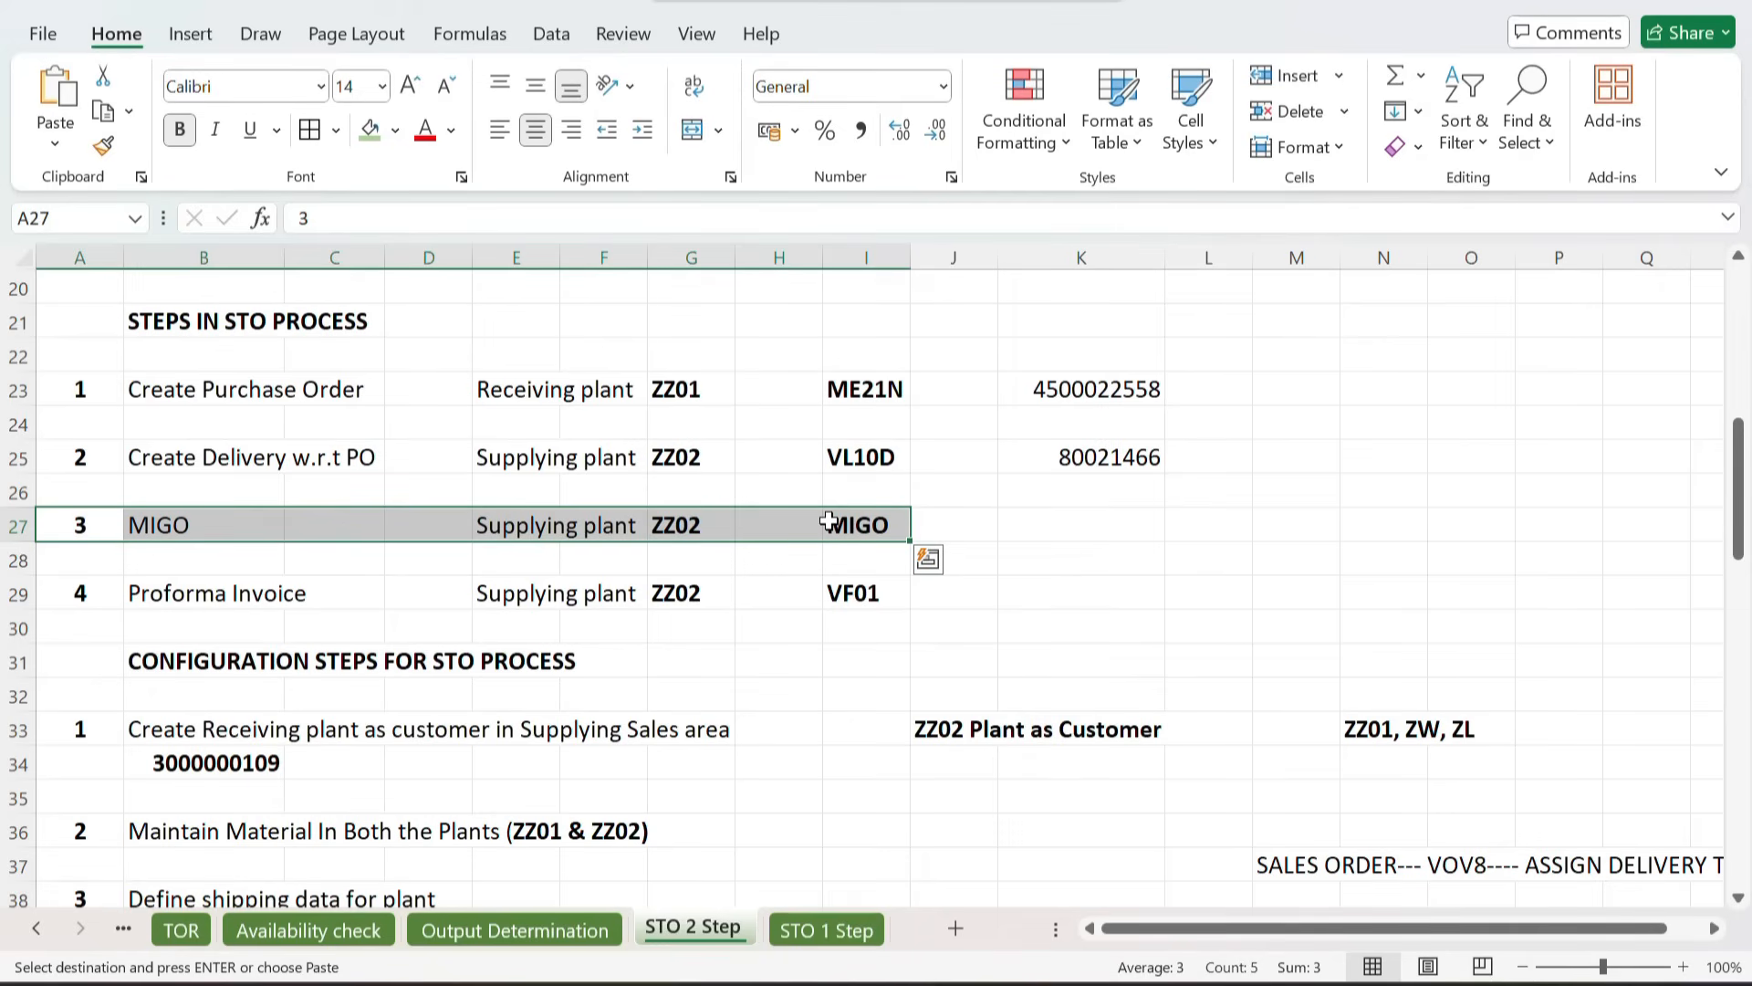
left_click(826, 929)
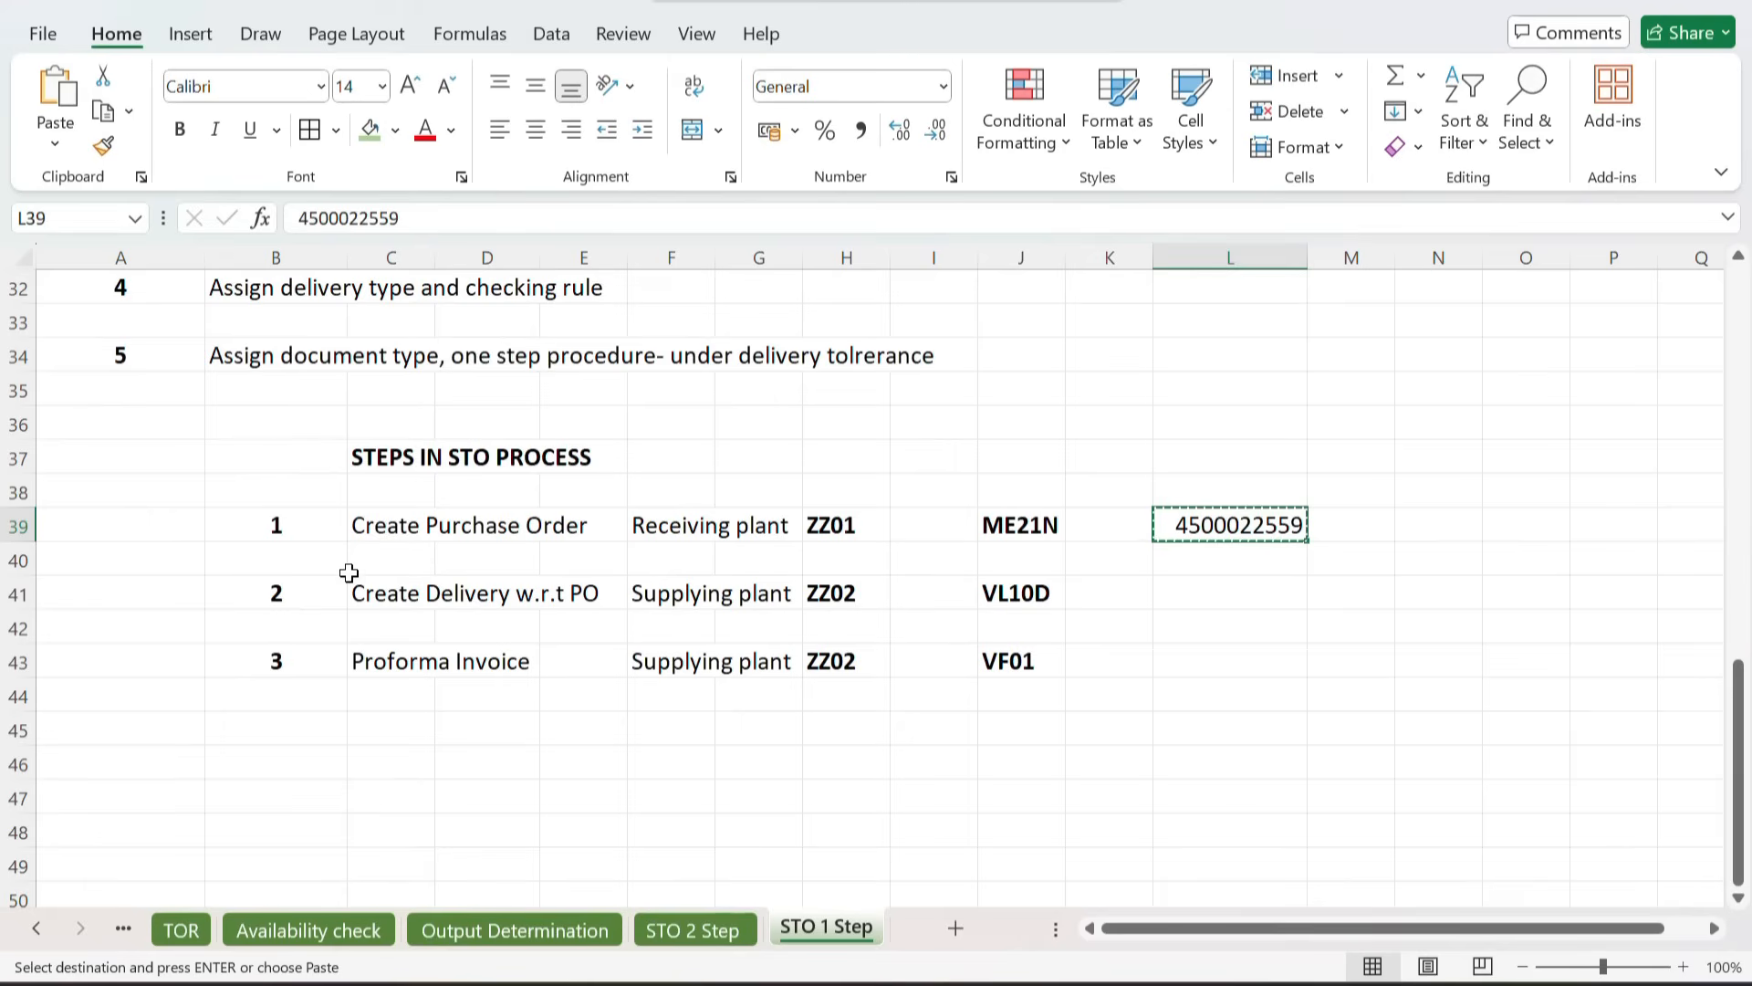
left_click_drag(418, 621, 860, 614)
scroll(861, 615, "up", 9)
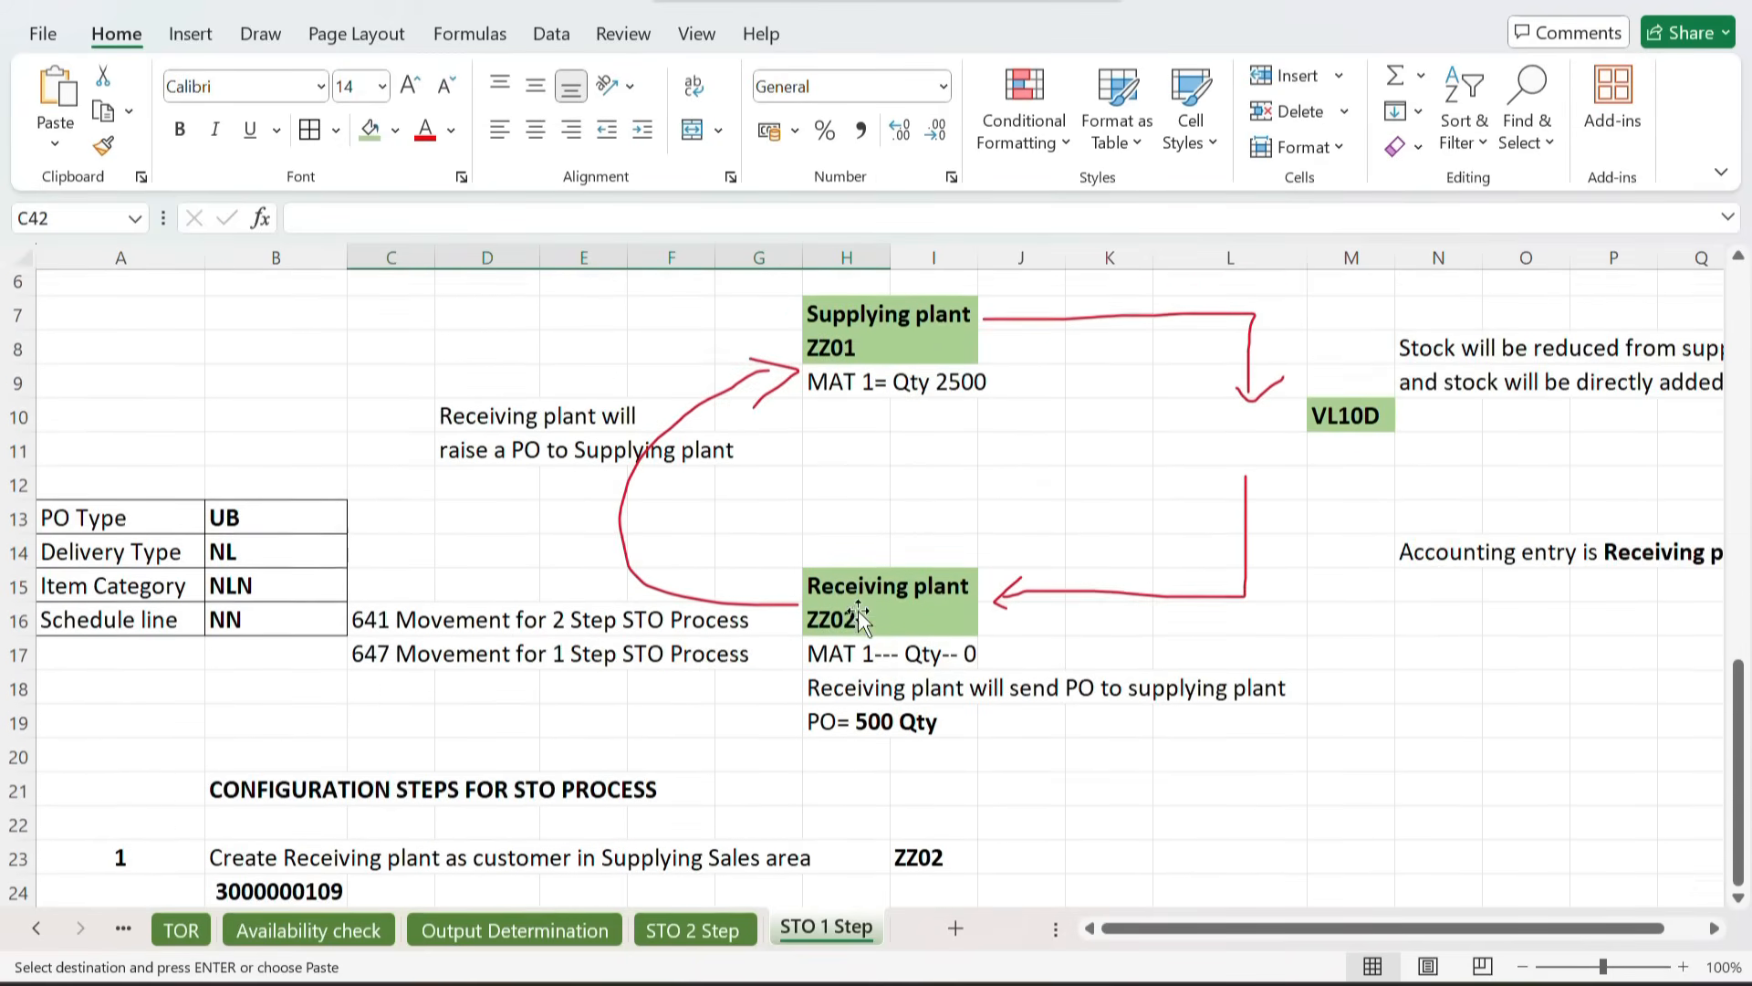
scroll(861, 614, "right", 5)
left_click(1051, 340)
left_click_drag(1051, 341, 1447, 356)
left_click(1010, 390)
left_click_drag(1010, 390, 1498, 407)
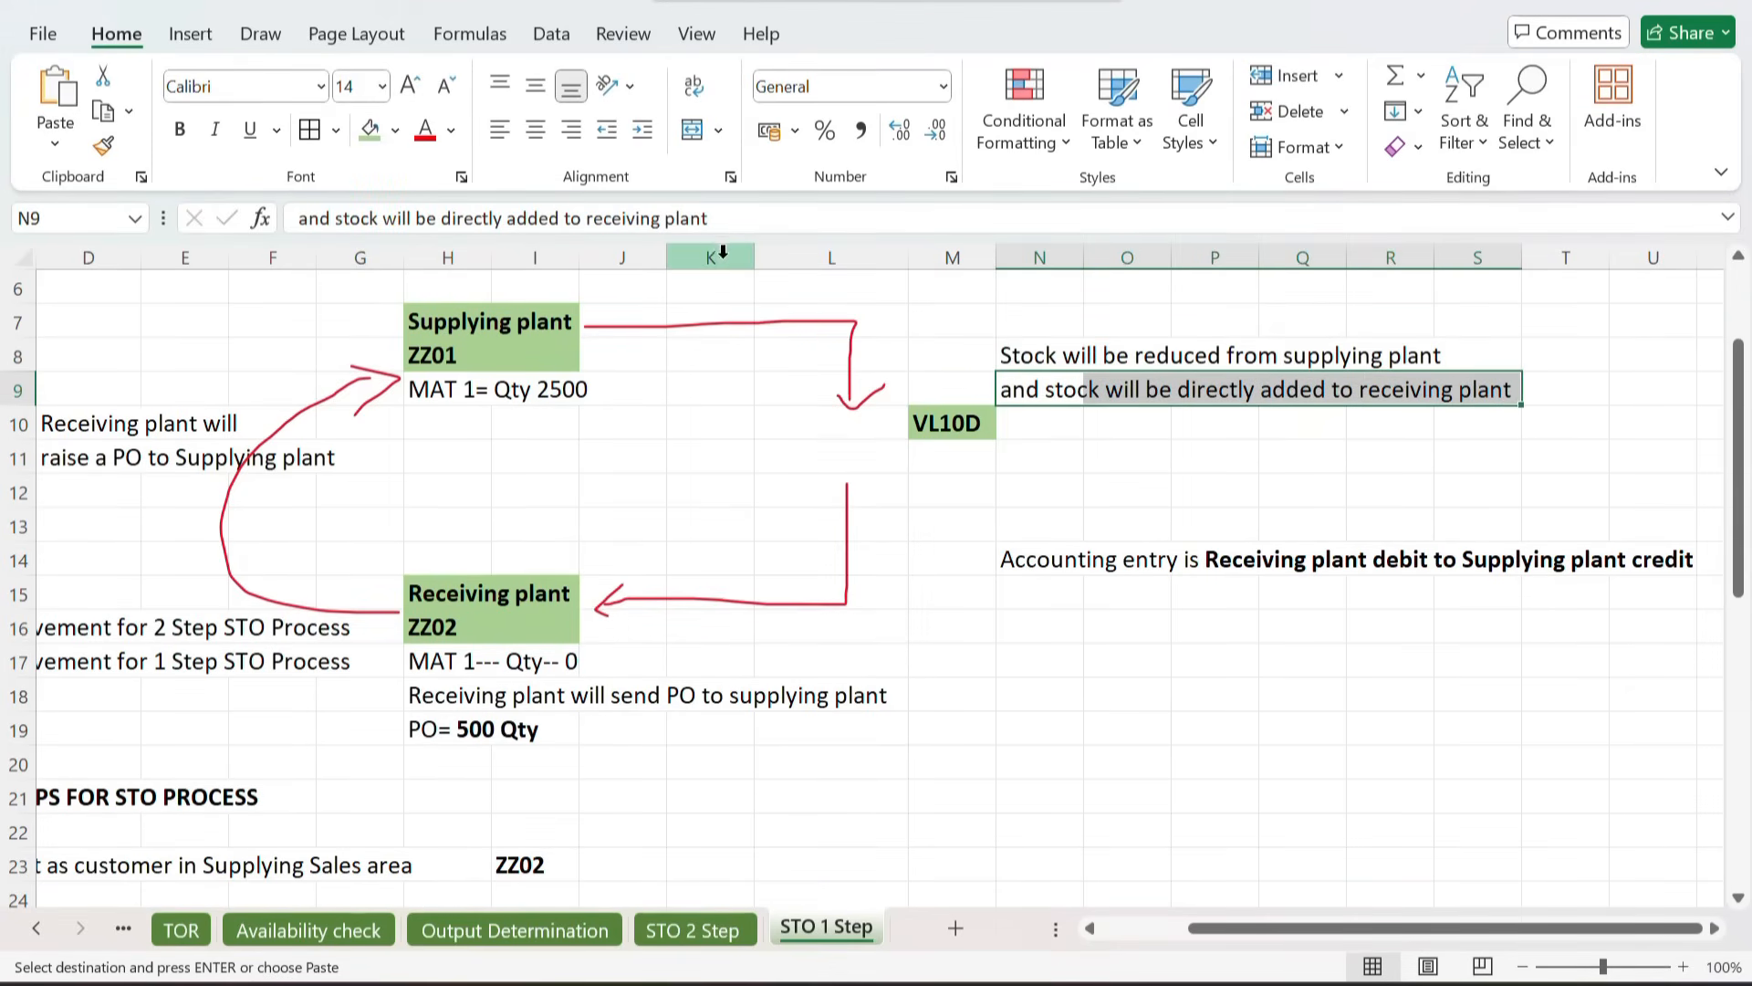
Step: Append "post PGI" to the note in cell N9 about stock being added to the receiving plant
left_click(753, 212)
type("PO")
key("BackSpace")
key("BackSpace")
key("BackSpace")
type("post PG")
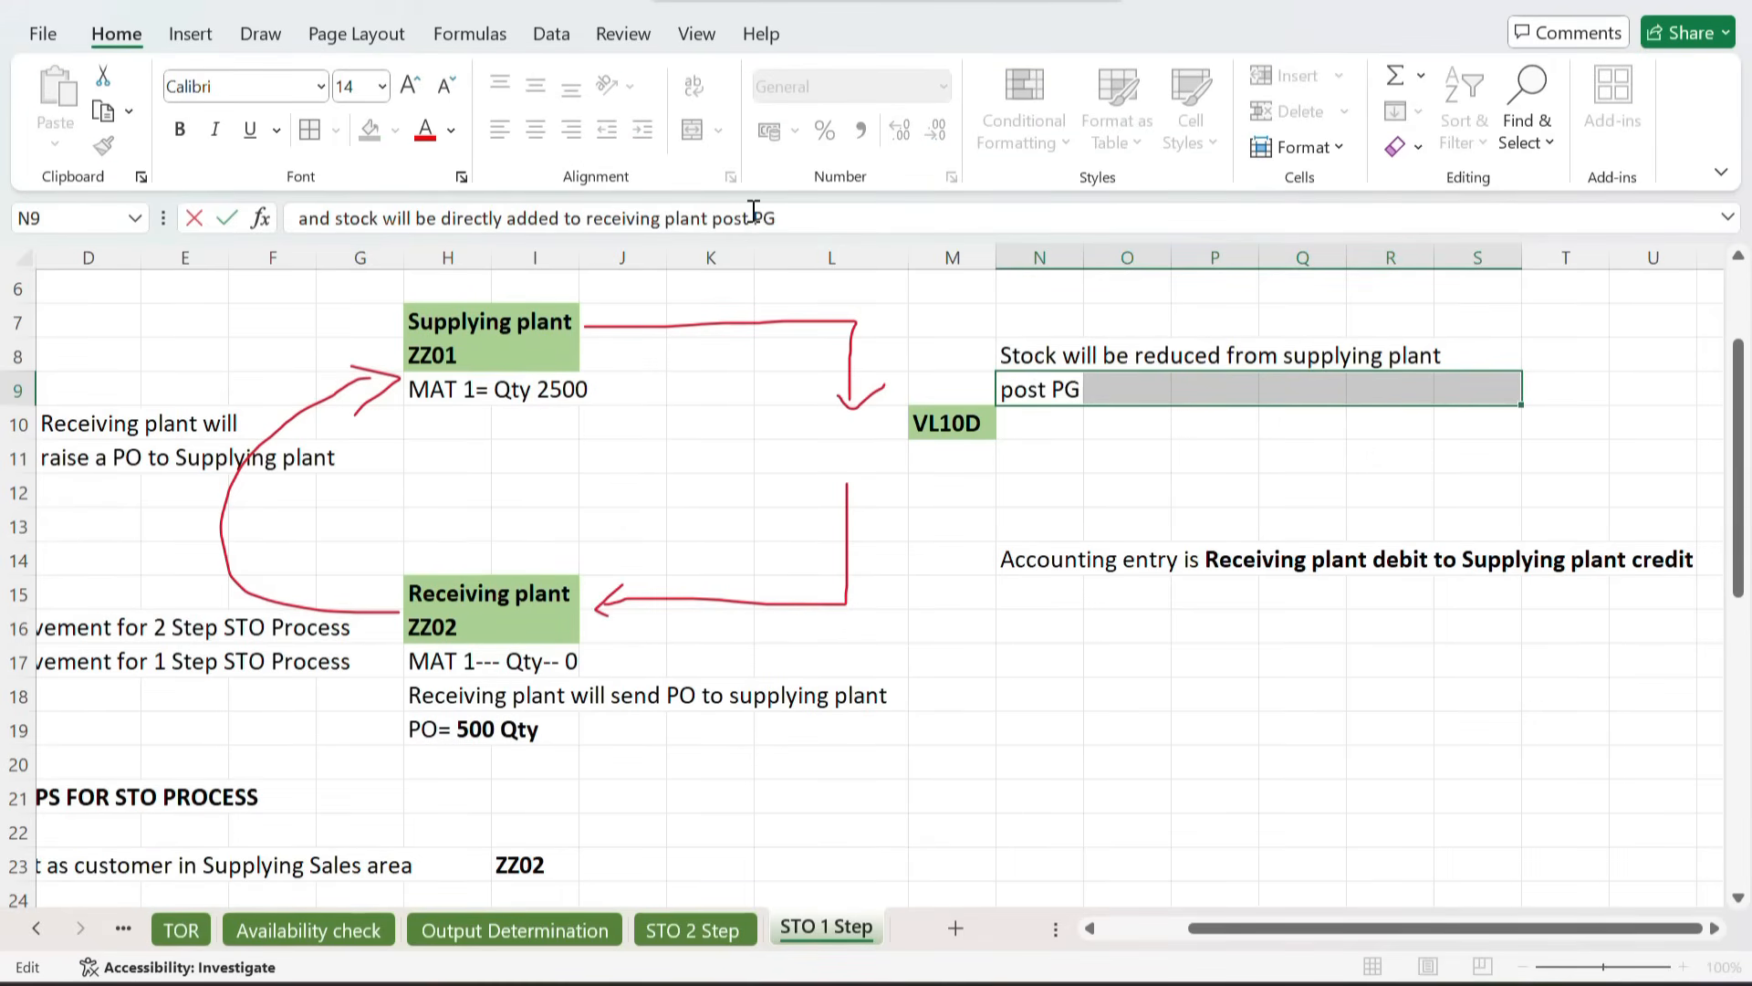
type("I")
key("Tab")
left_click(1153, 443)
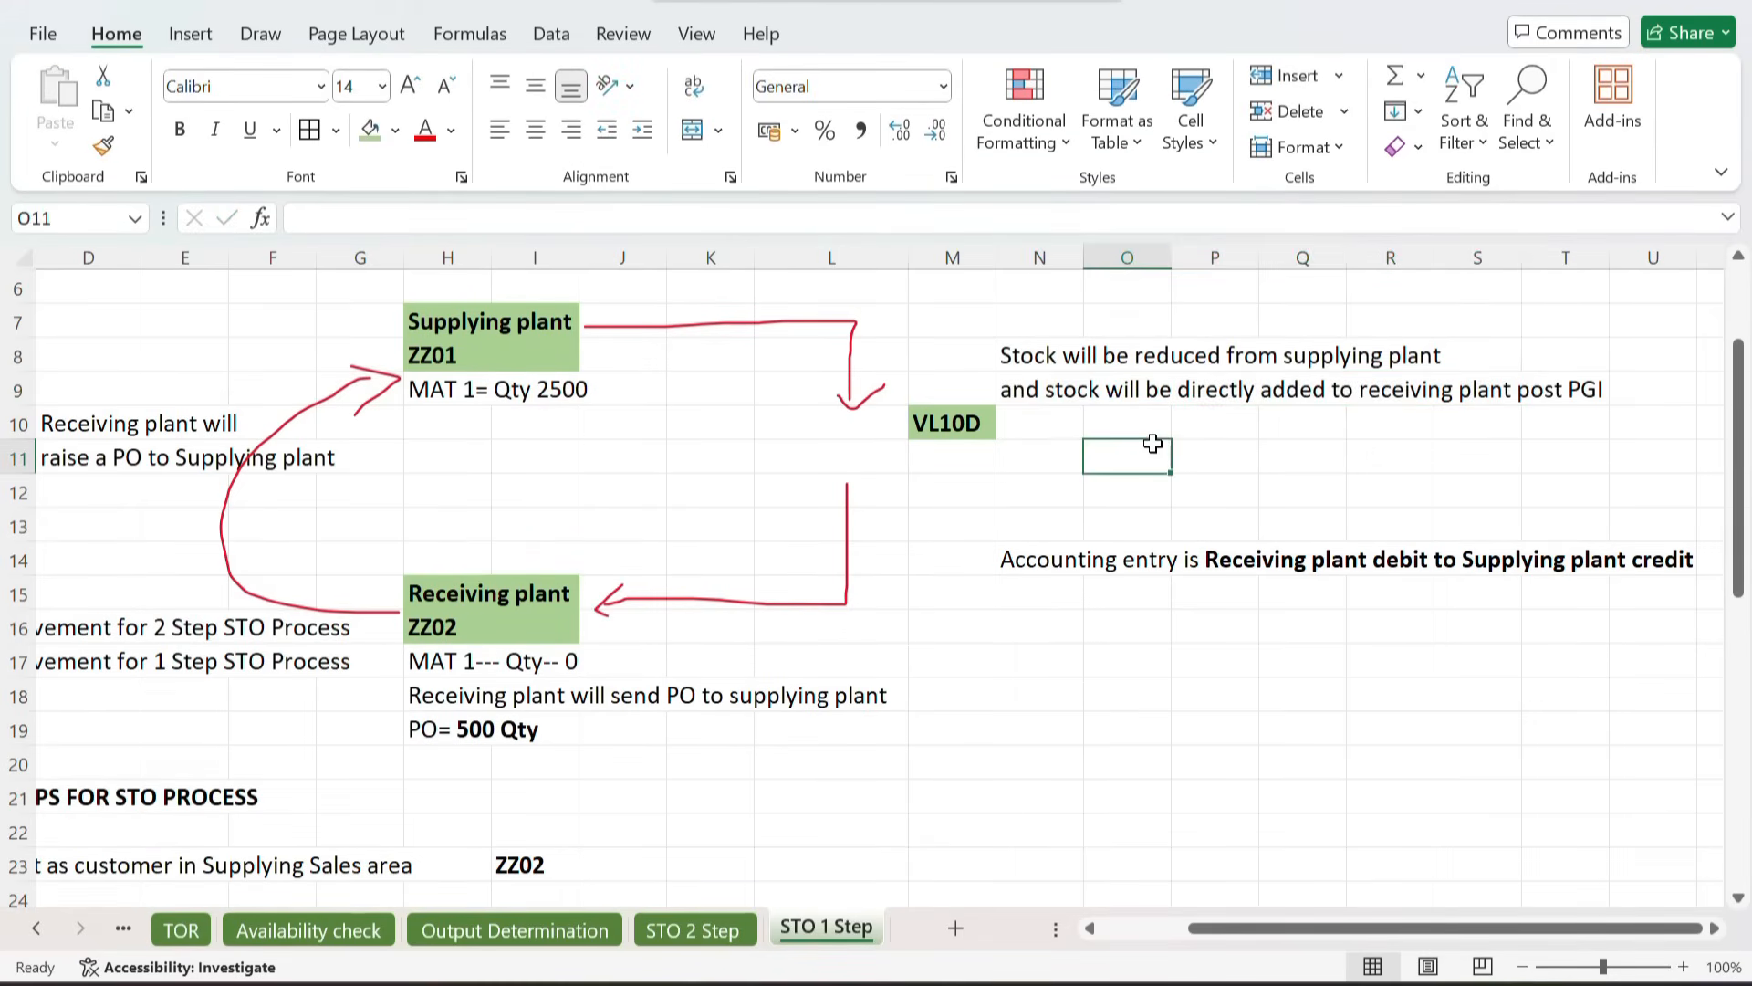
scroll(1148, 448, "left", 3)
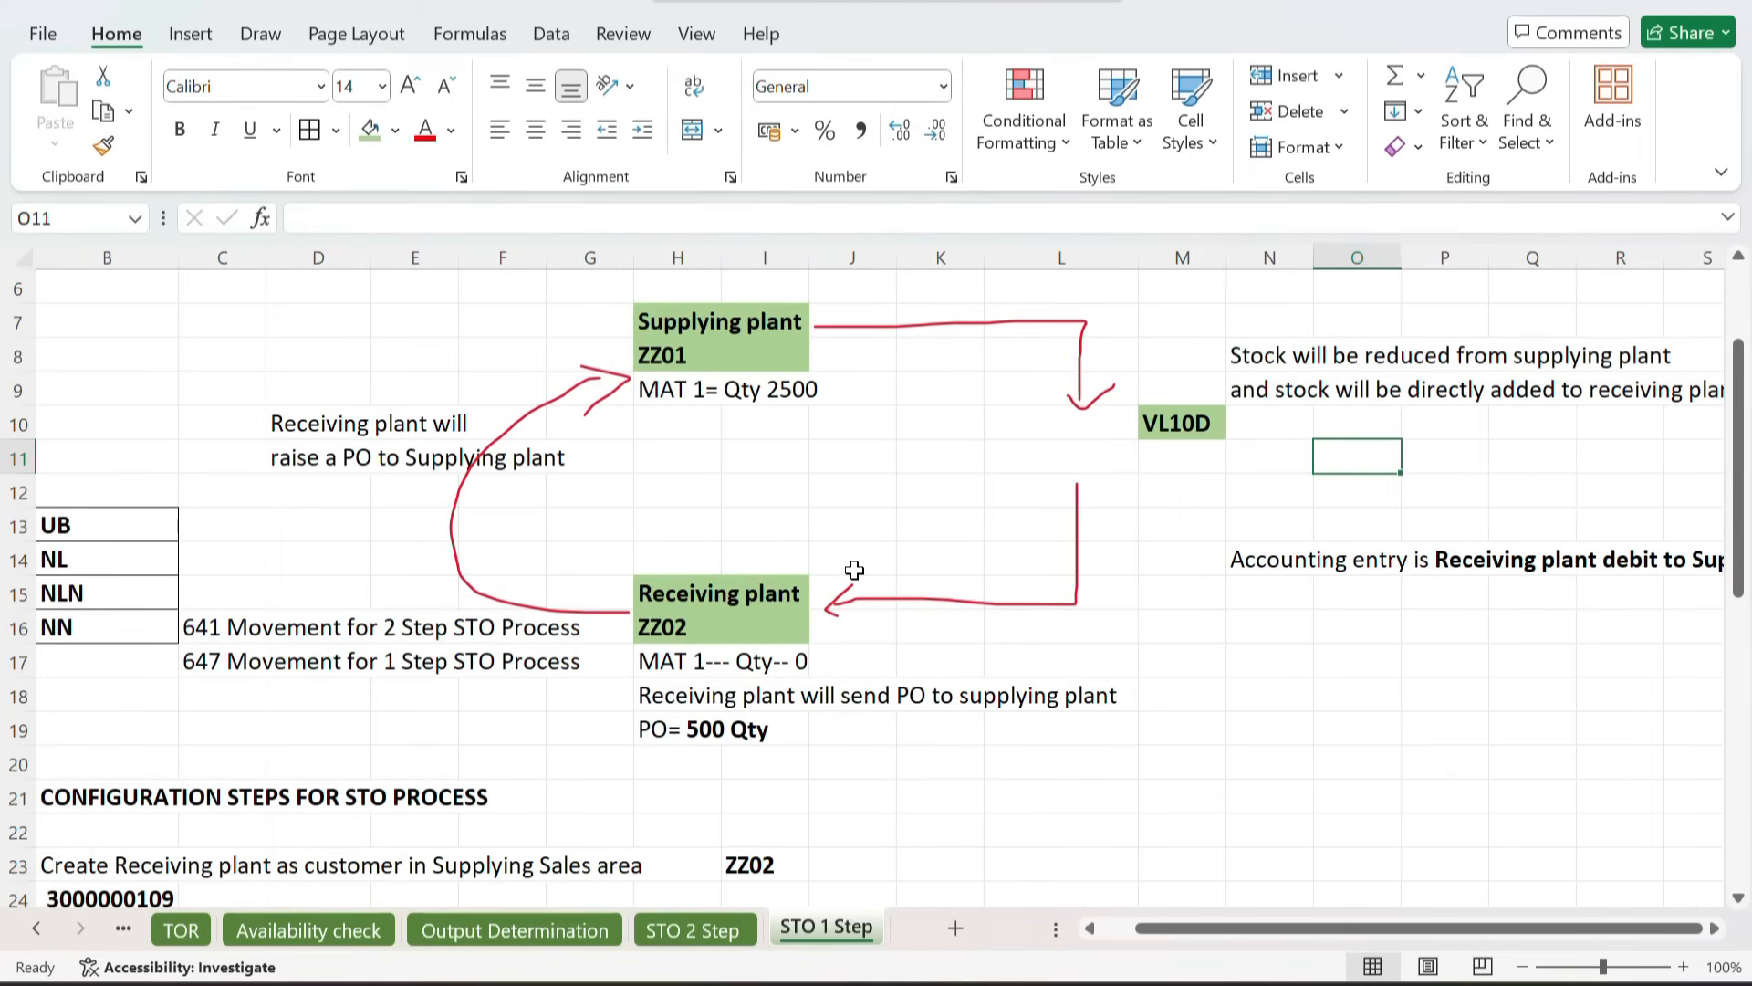
scroll(664, 696, "left", 1)
scroll(663, 697, "right", 8)
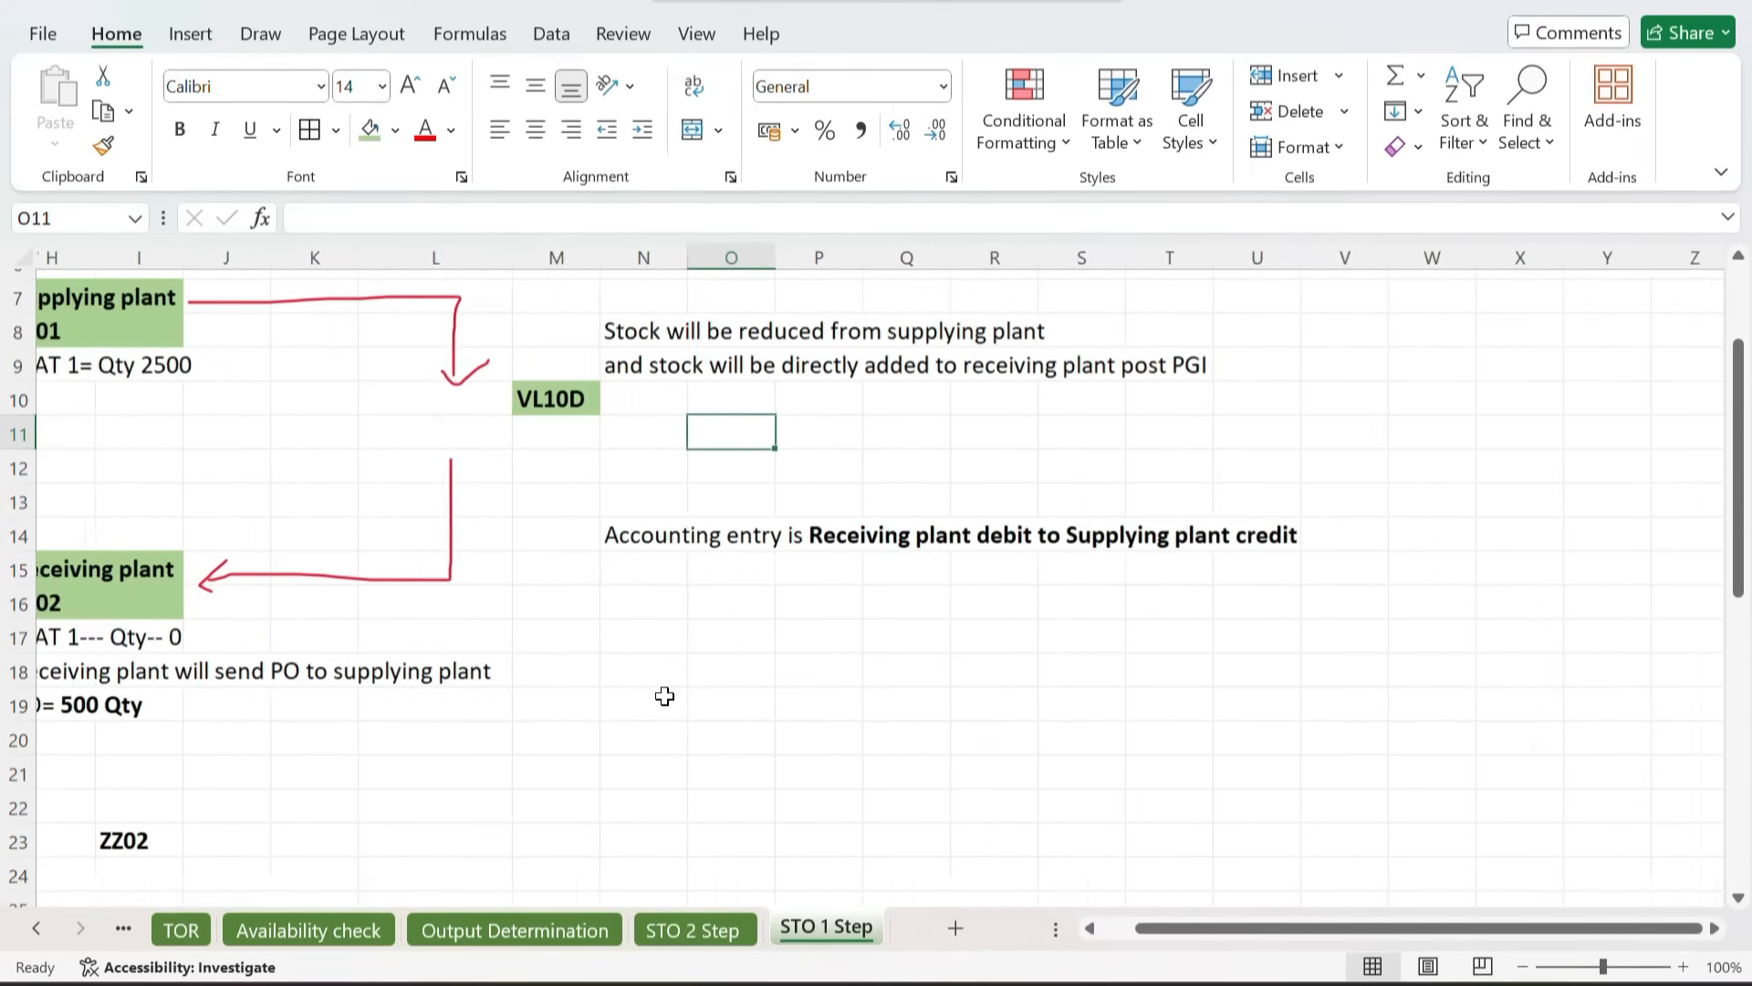
Step: Copy delivery number 80021467 from the delivery creation log
key("alt+Tab")
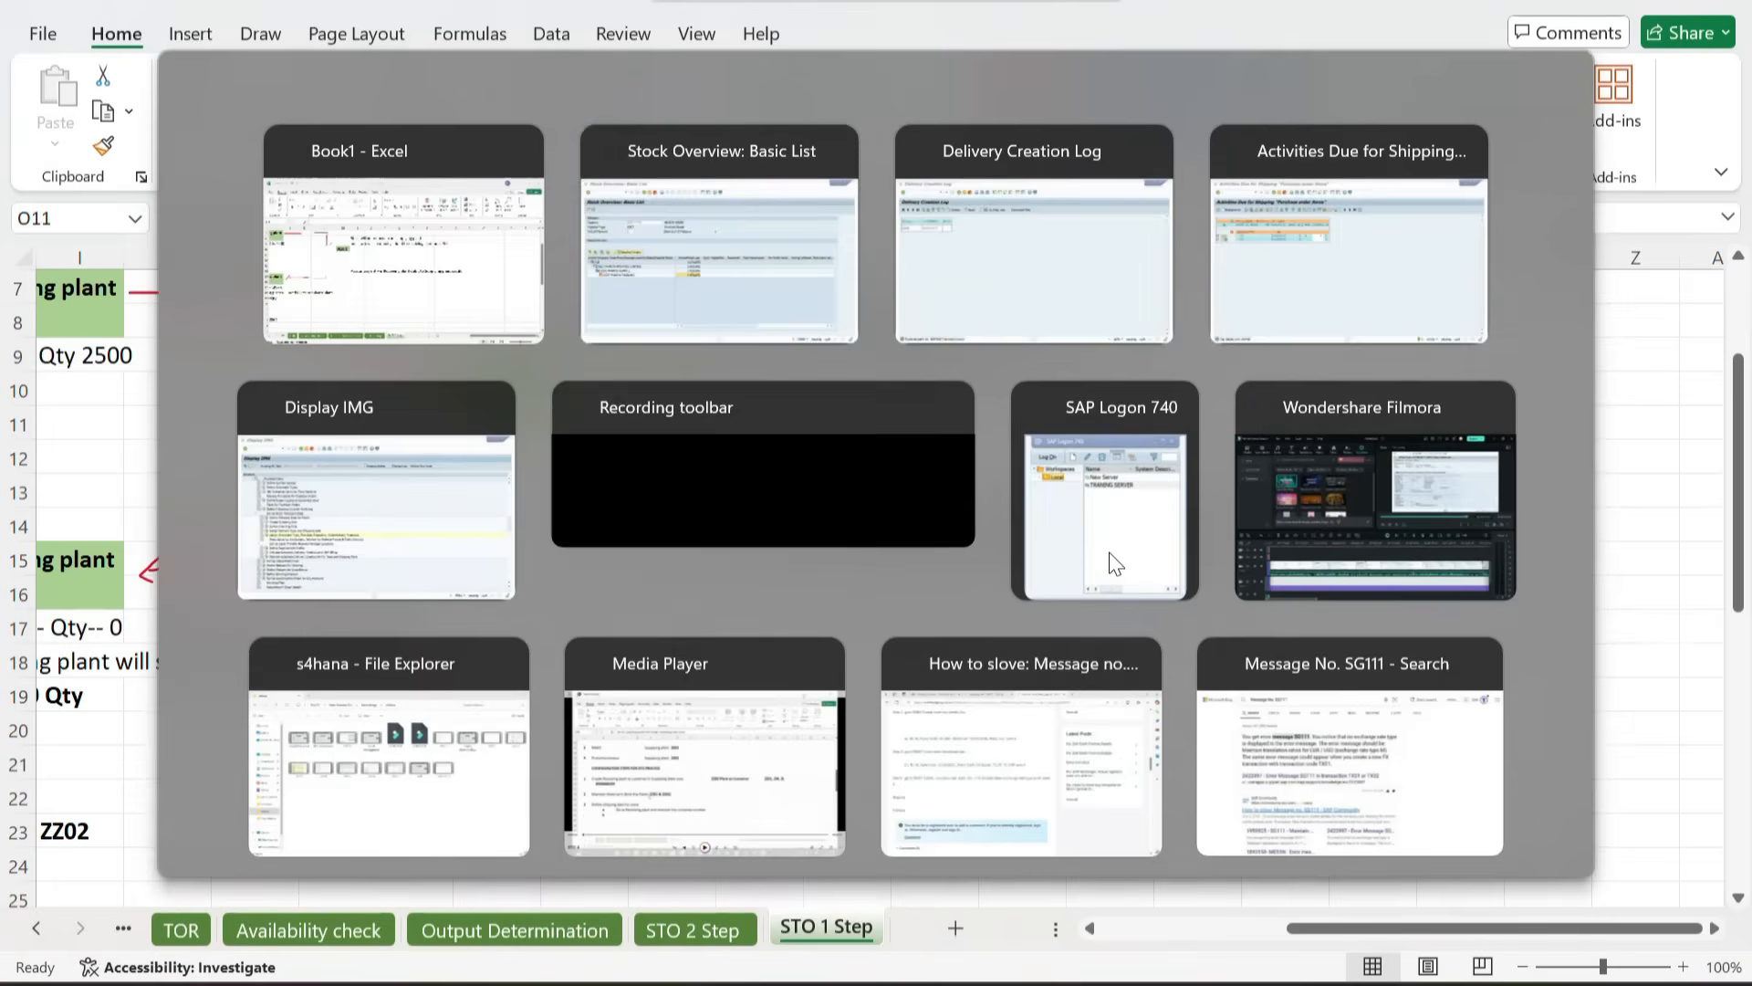
key("alt+Tab")
key("alt+Tab")
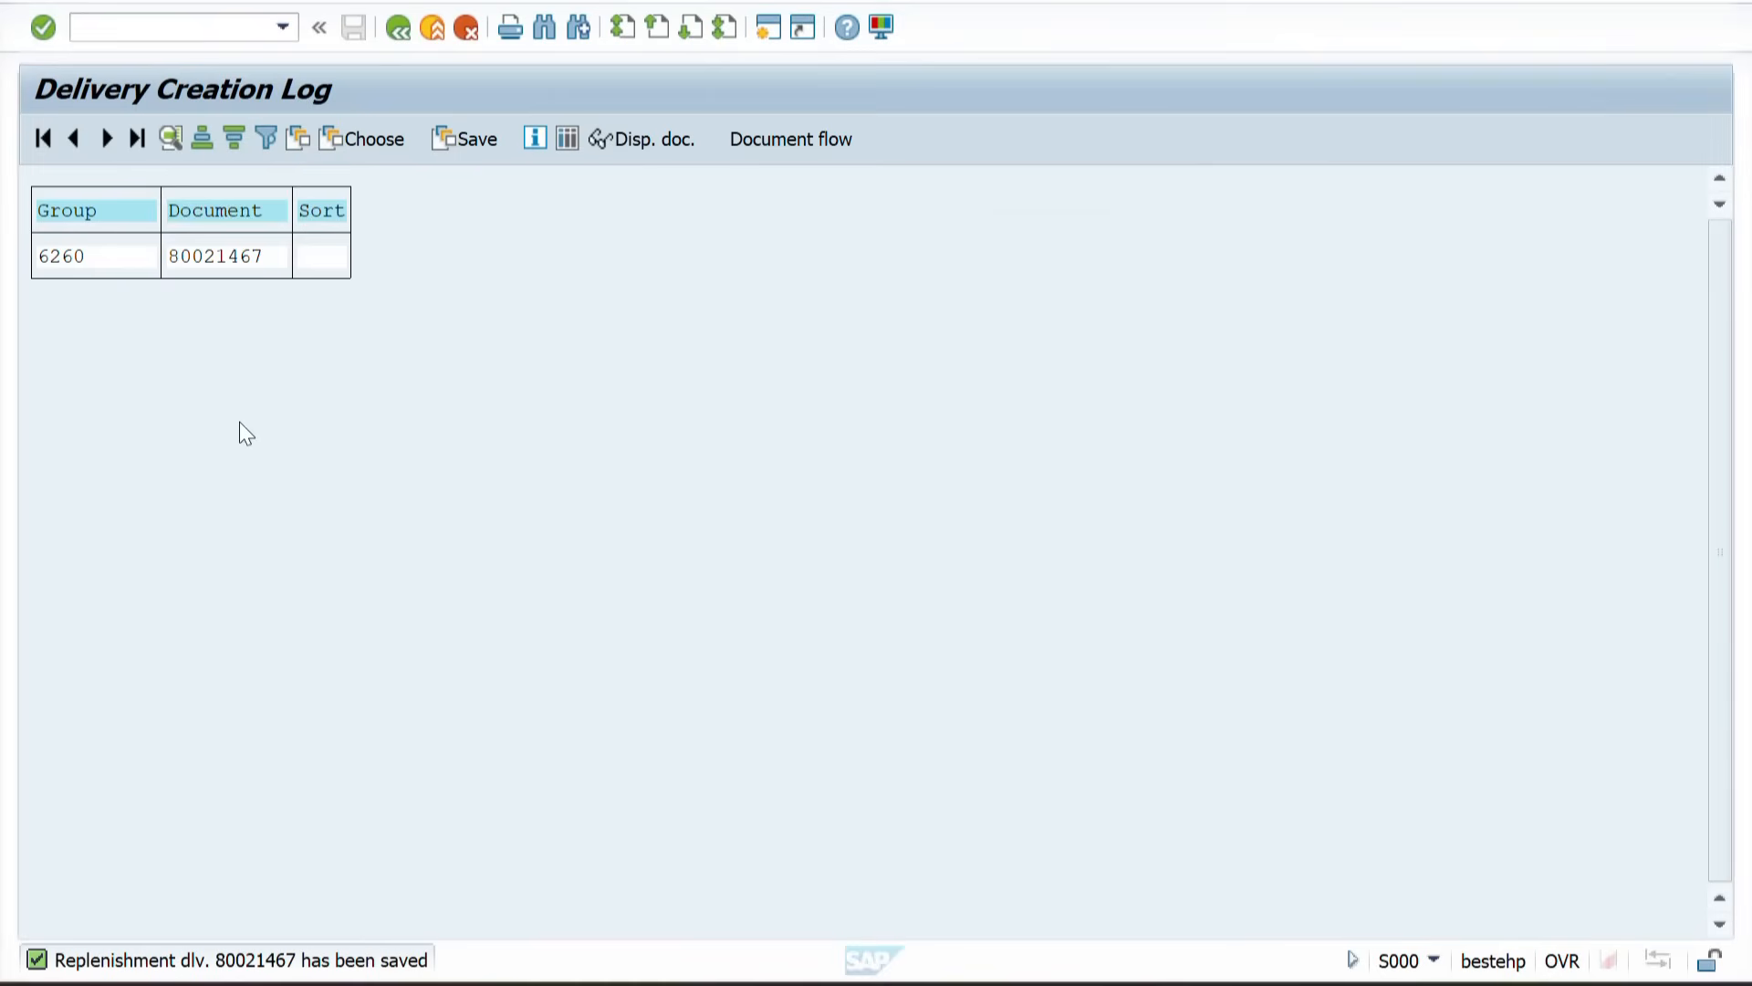
left_click(209, 255)
key("ctrl+y")
left_click_drag(168, 257, 260, 262)
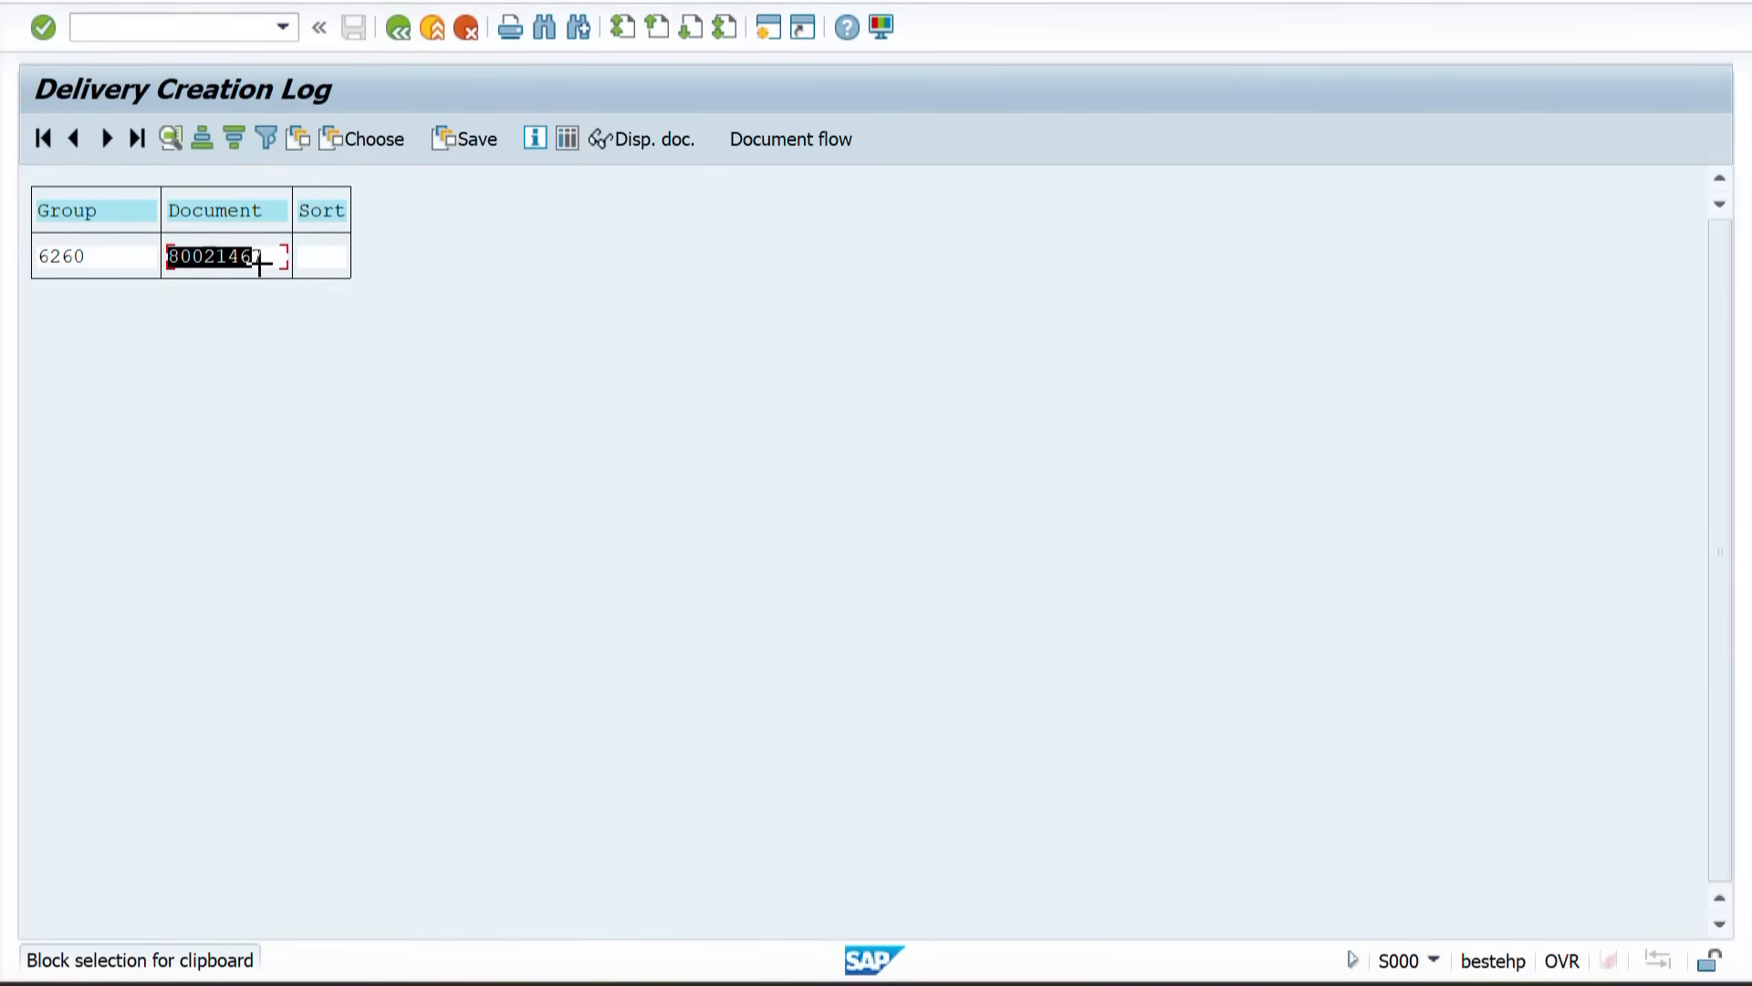
key("ctrl+c")
Step: Paste the delivery number into the VL10D row of the STO 1 Step sheet
key("alt+Tab")
key("alt+Tab")
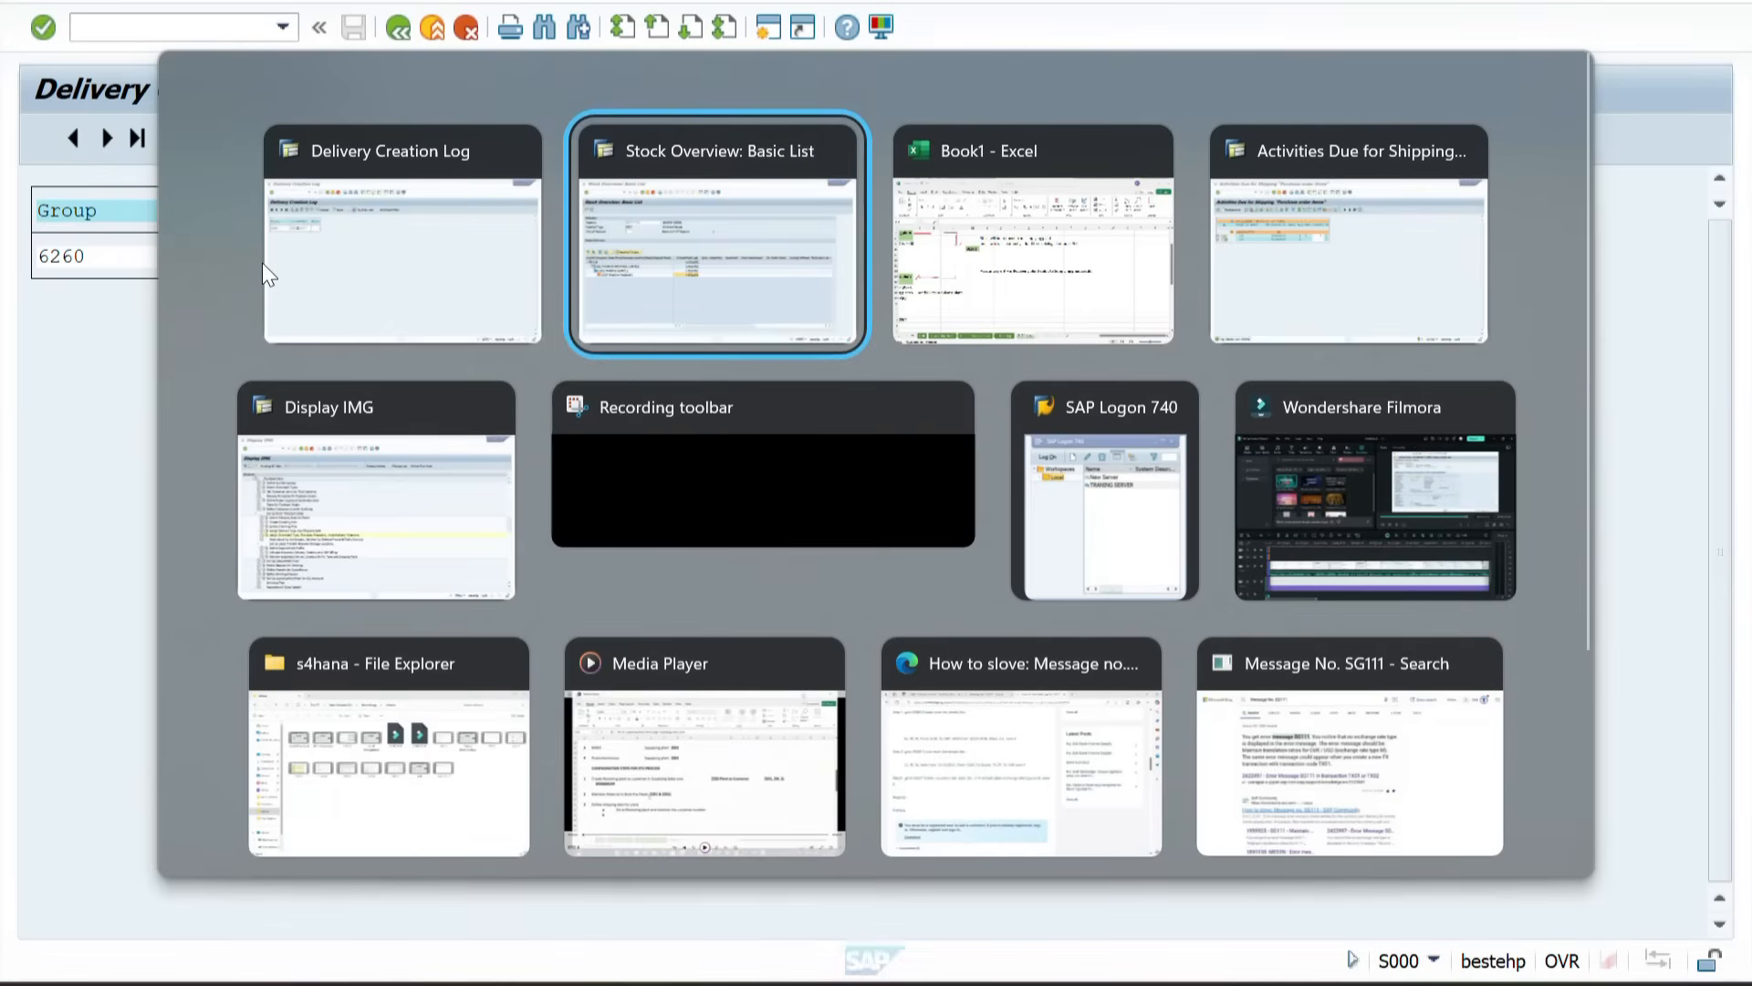
scroll(633, 512, "left", 5)
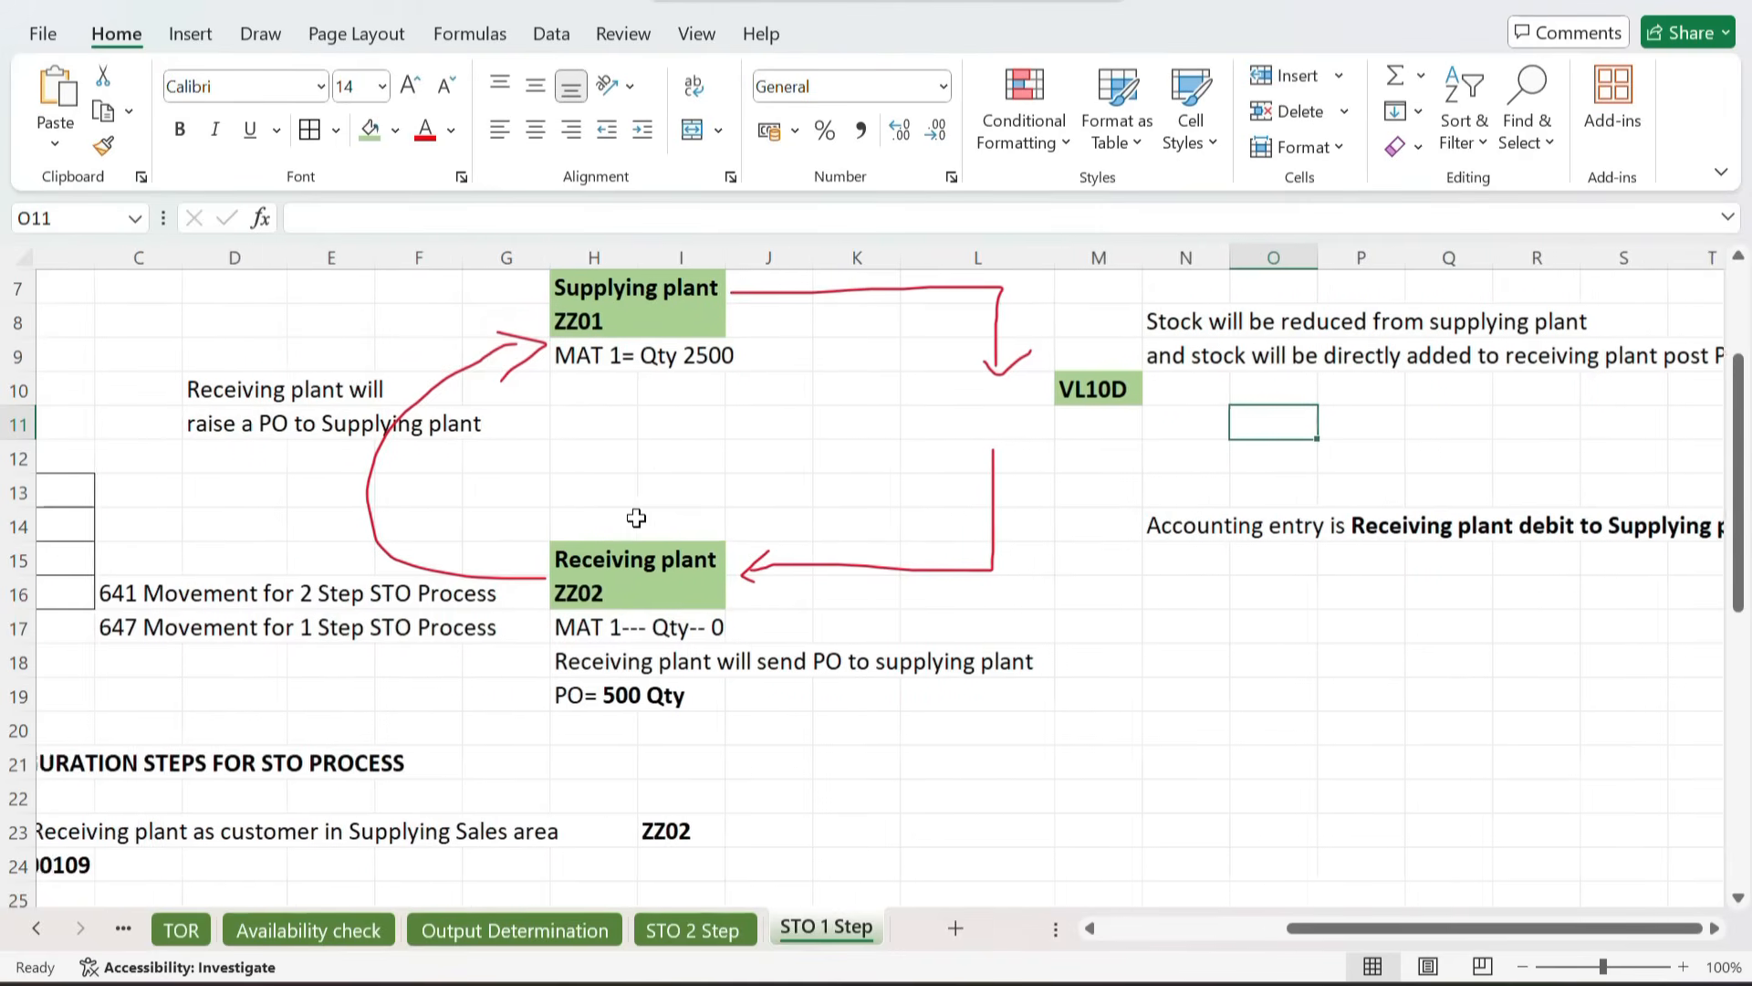
scroll(637, 517, "left", 1)
scroll(648, 518, "down", 2)
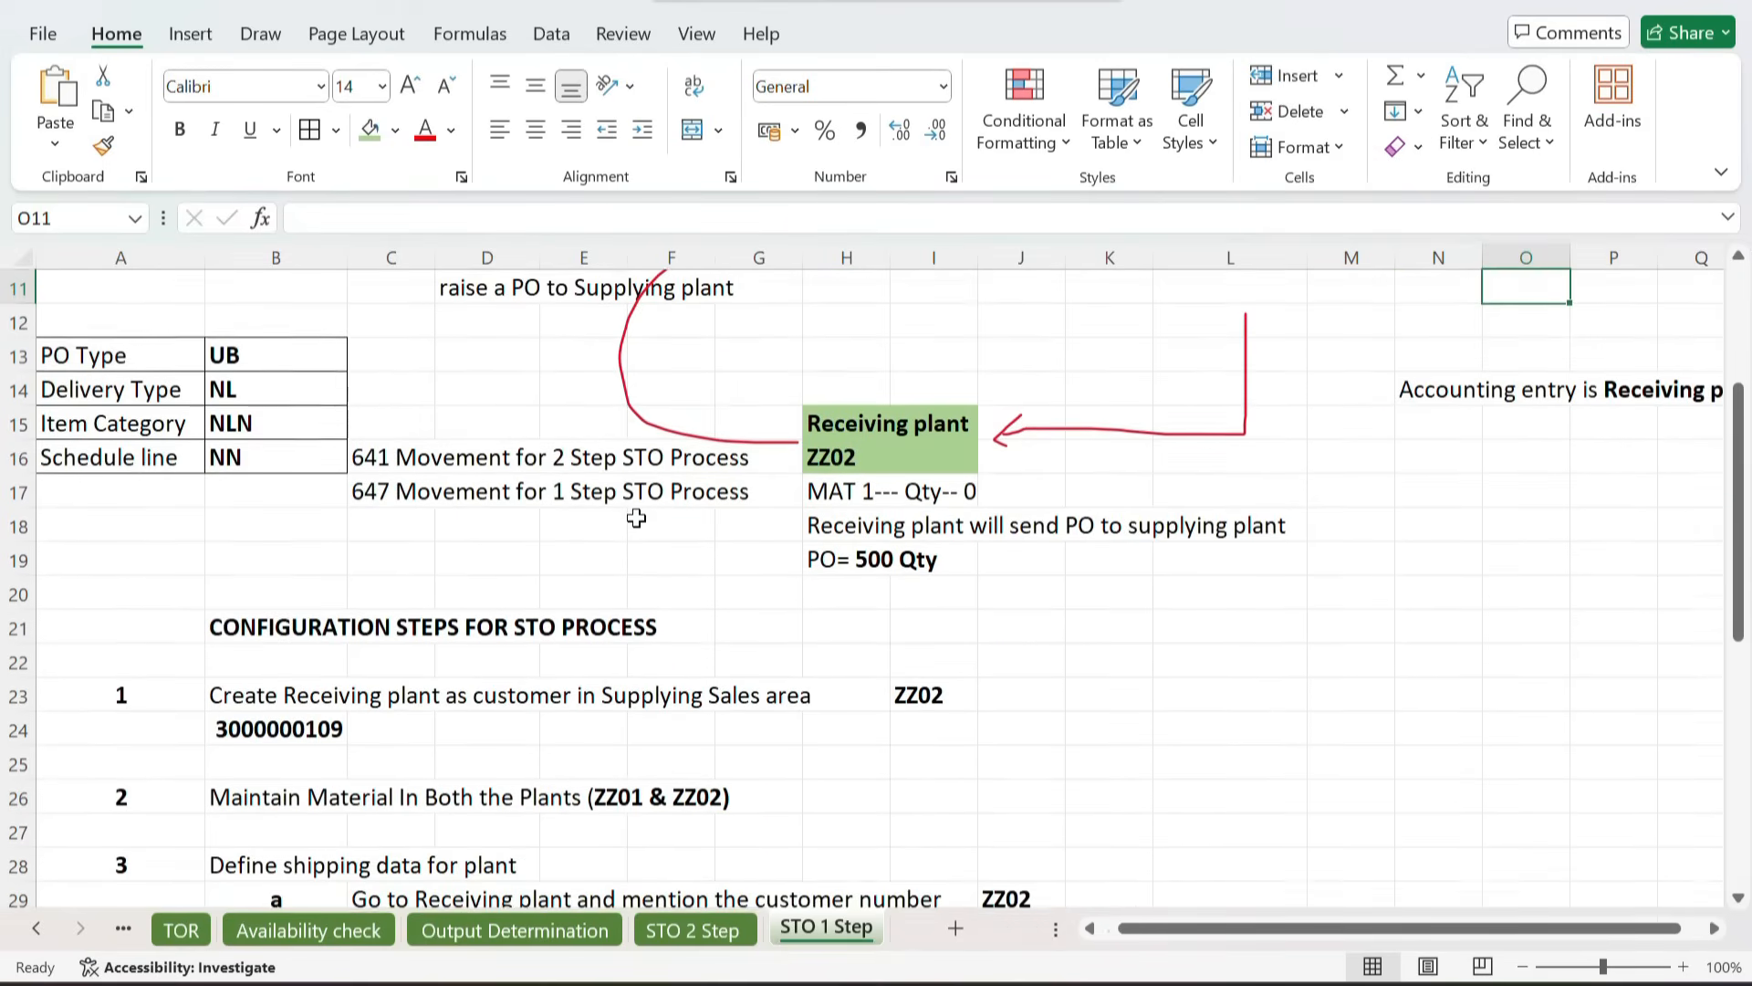
scroll(712, 511, "down", 7)
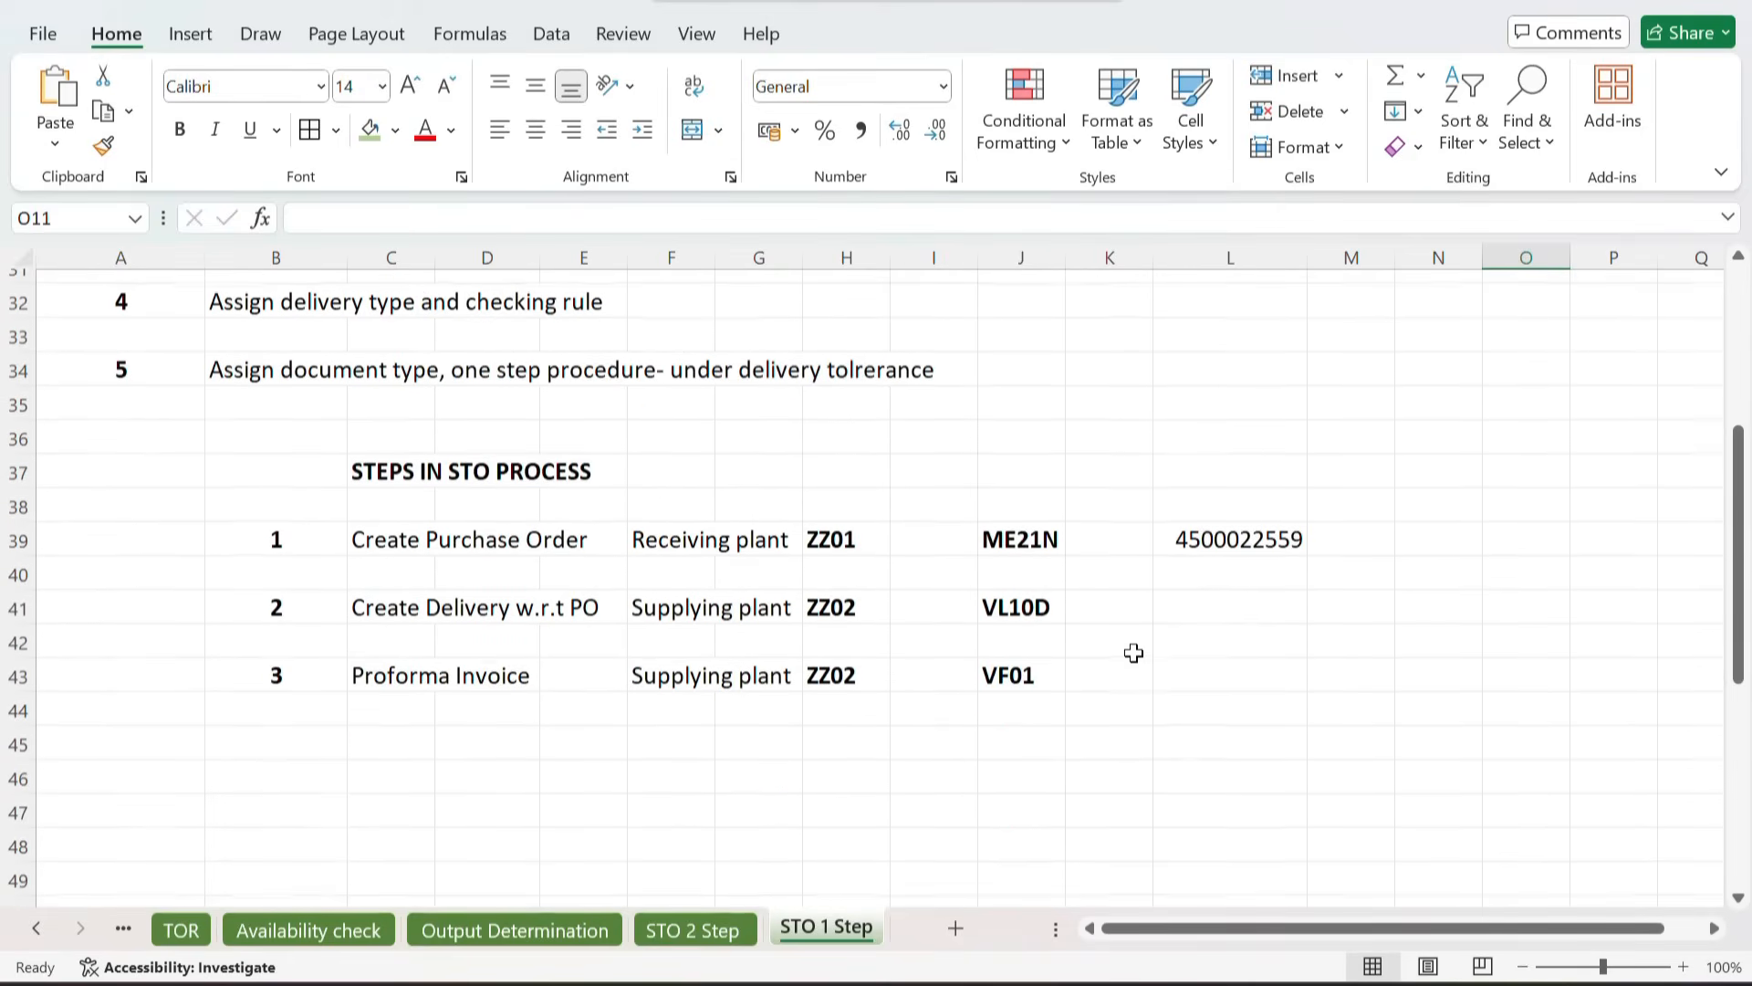
left_click(1234, 592)
key("ctrl+v")
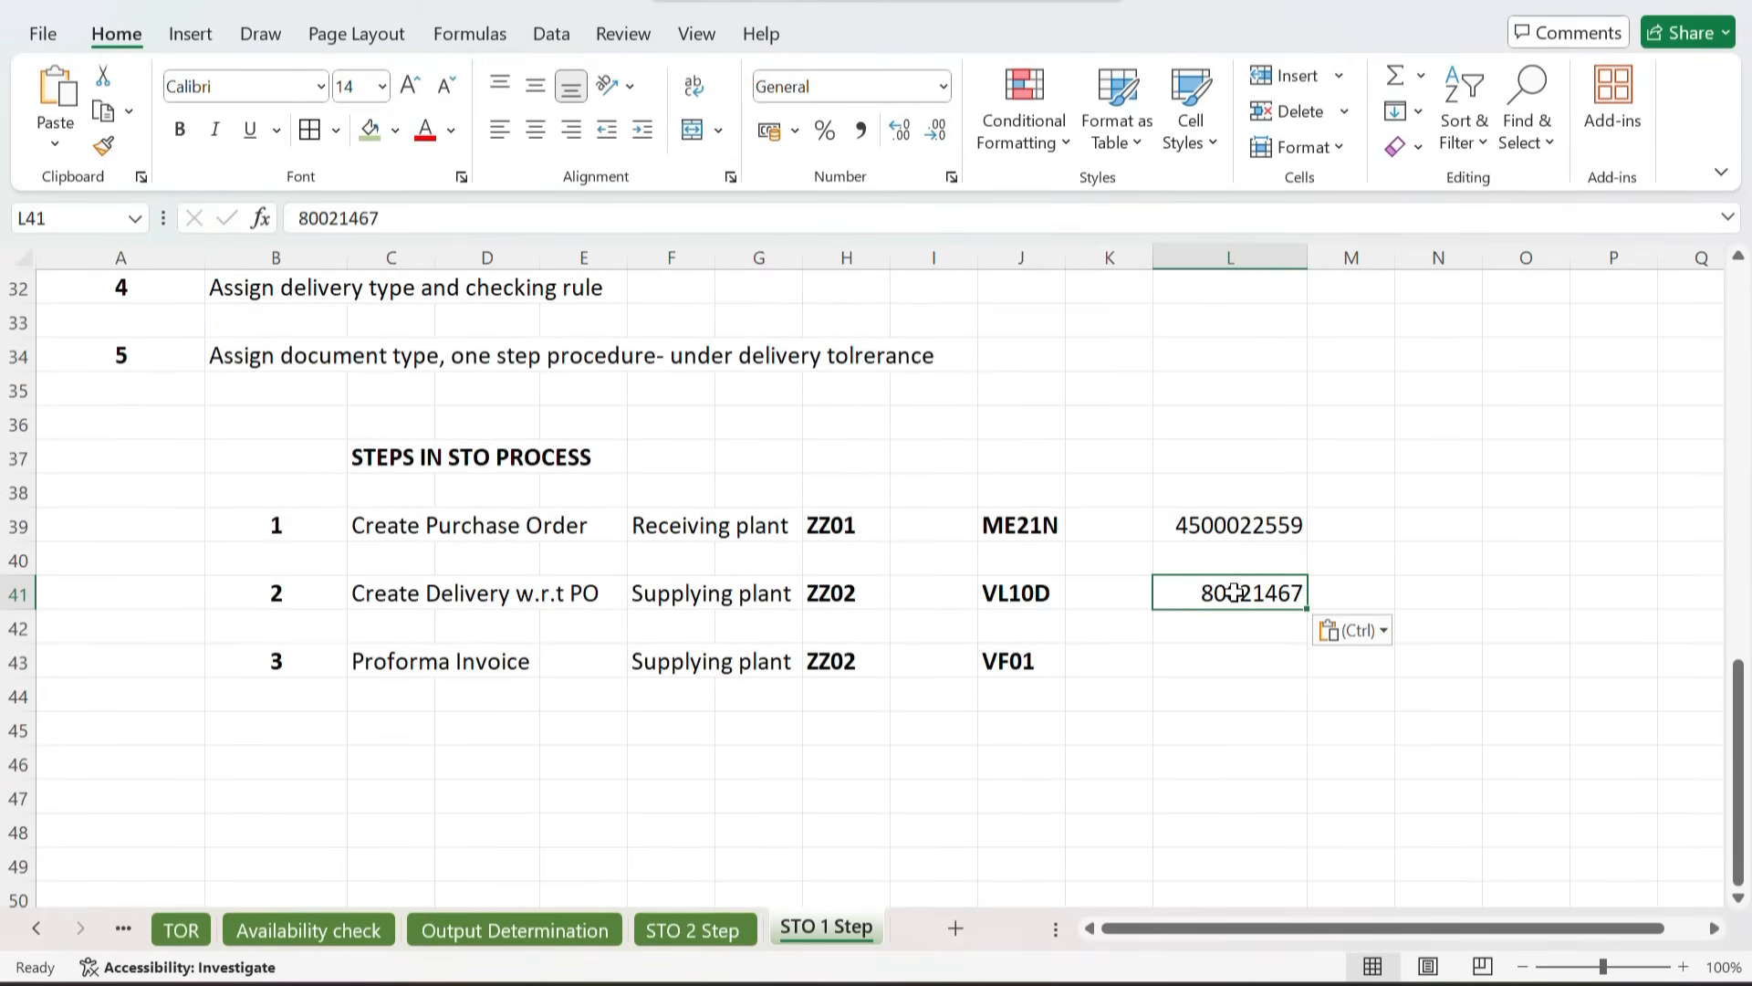
Step: Start VL02N to change outbound delivery 80021467
key("alt+Tab")
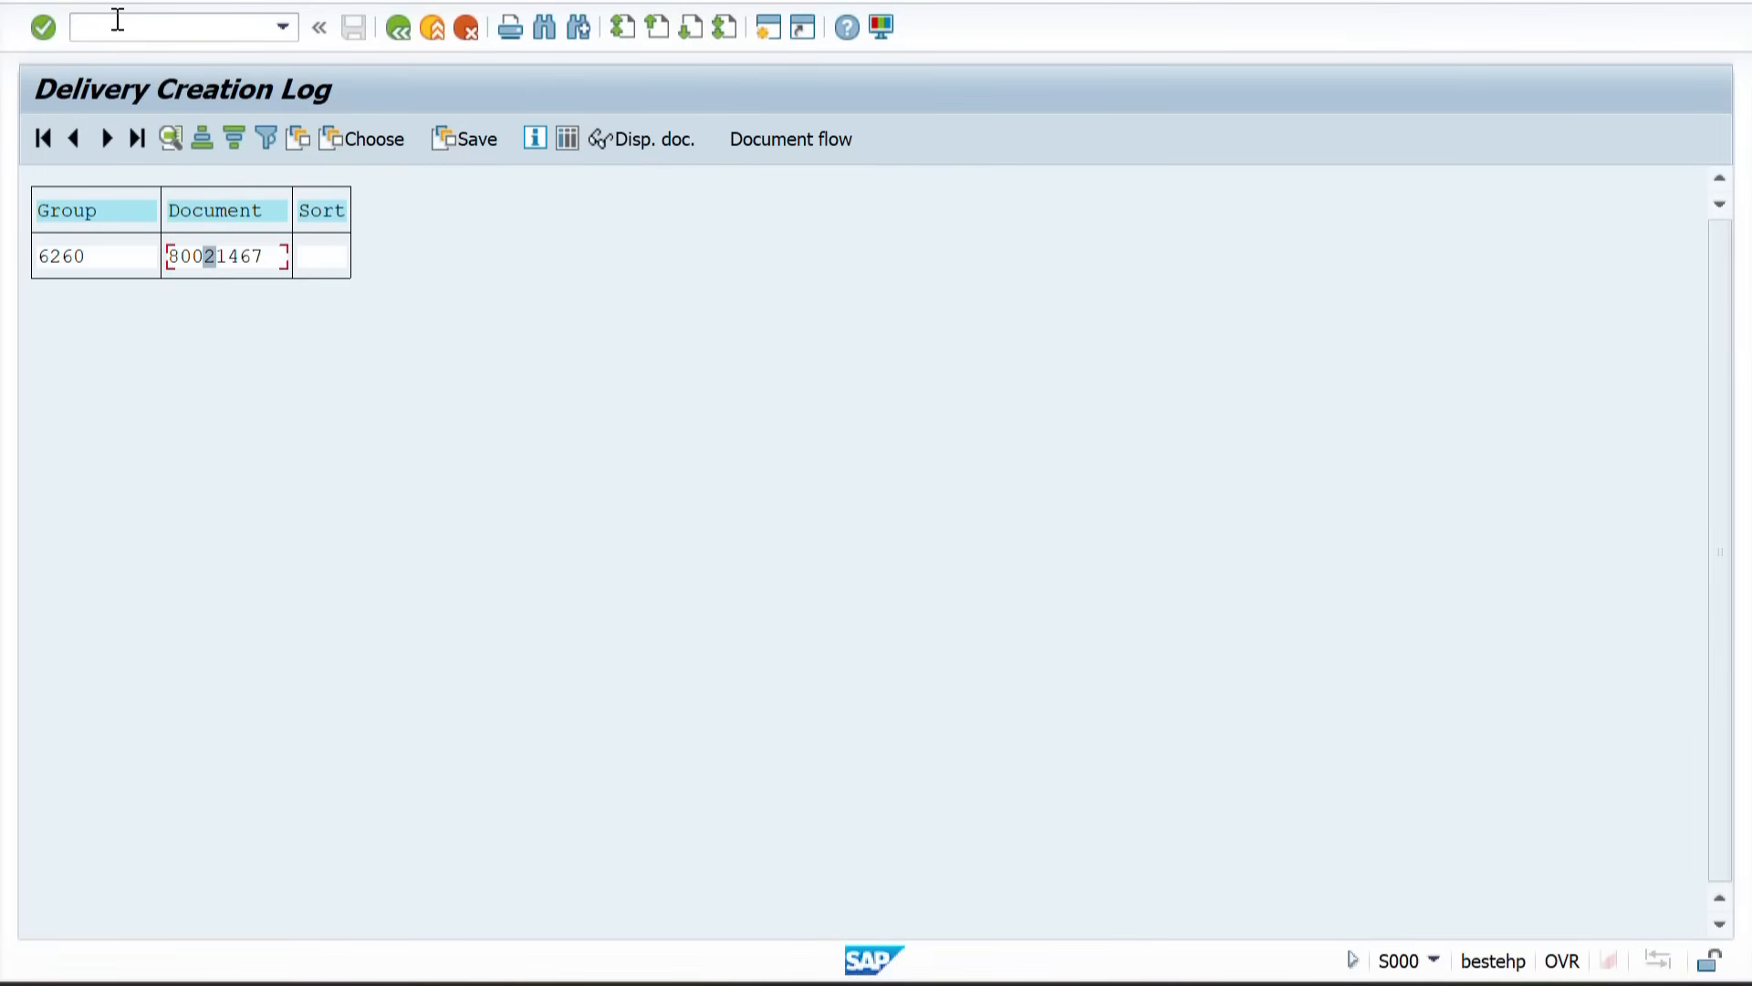
left_click(118, 19)
key("Return")
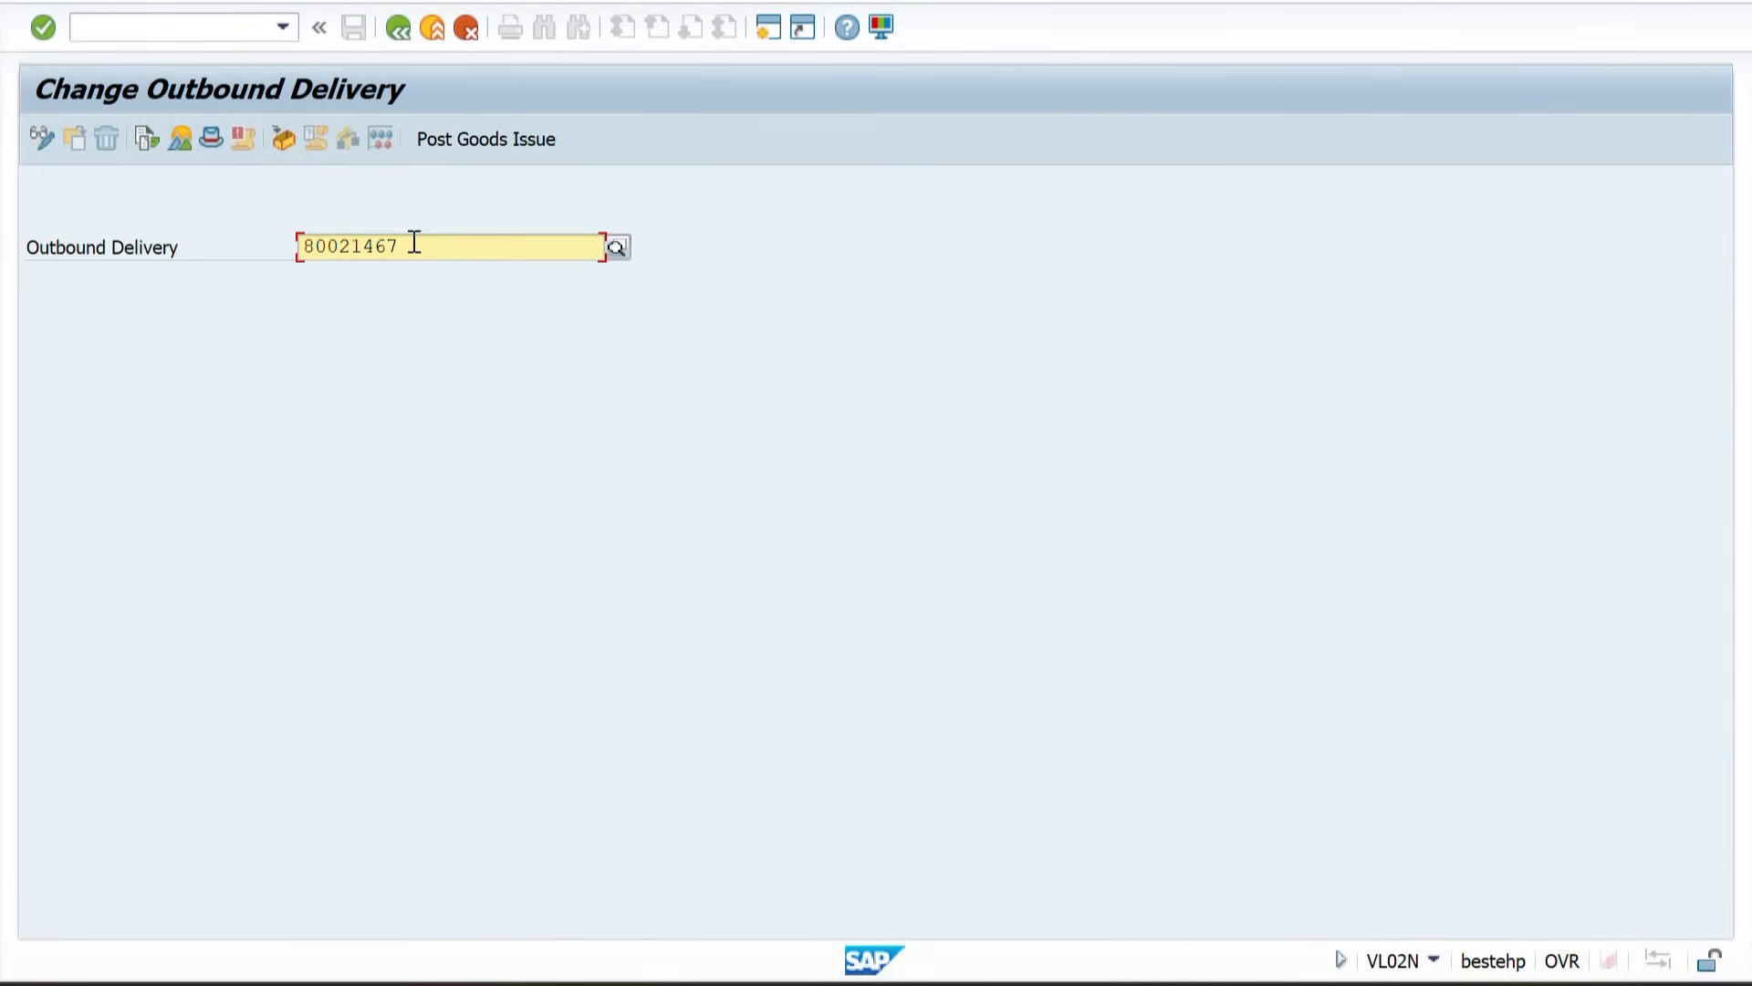
Step: Open the delivery's document flow and display the transfer-to-stock-in-transit material document
left_click_drag(425, 244, 231, 266)
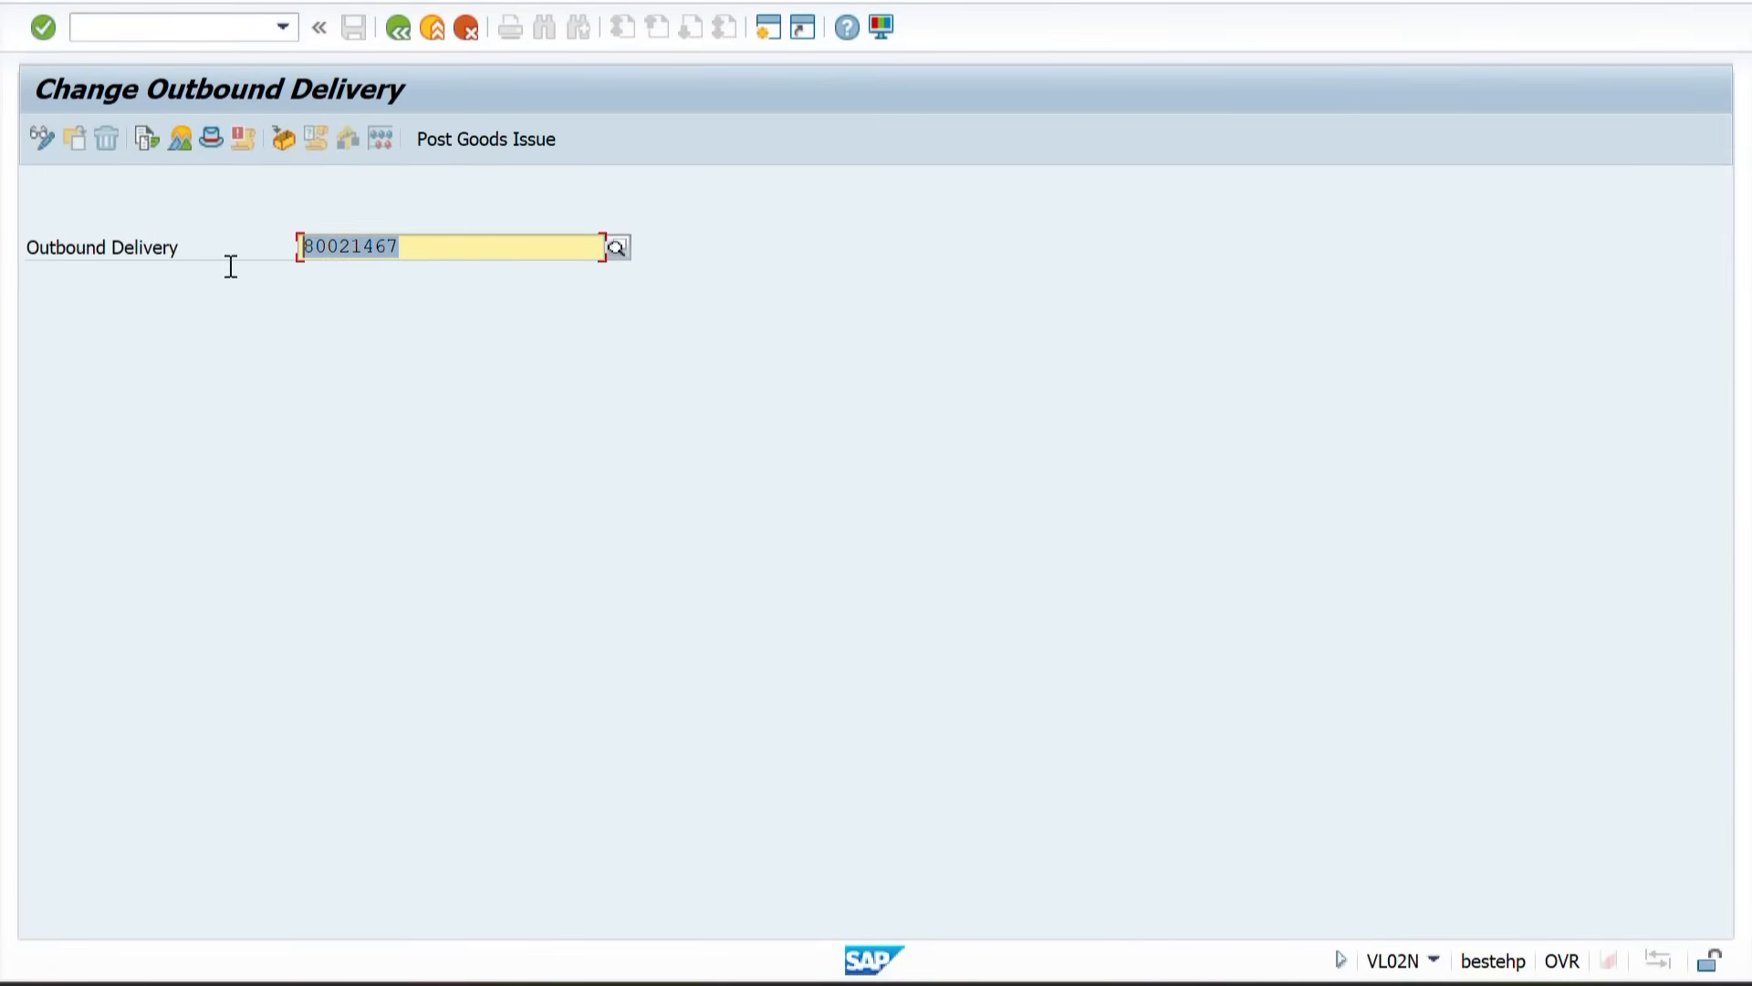
left_click(135, 155)
left_click(145, 141)
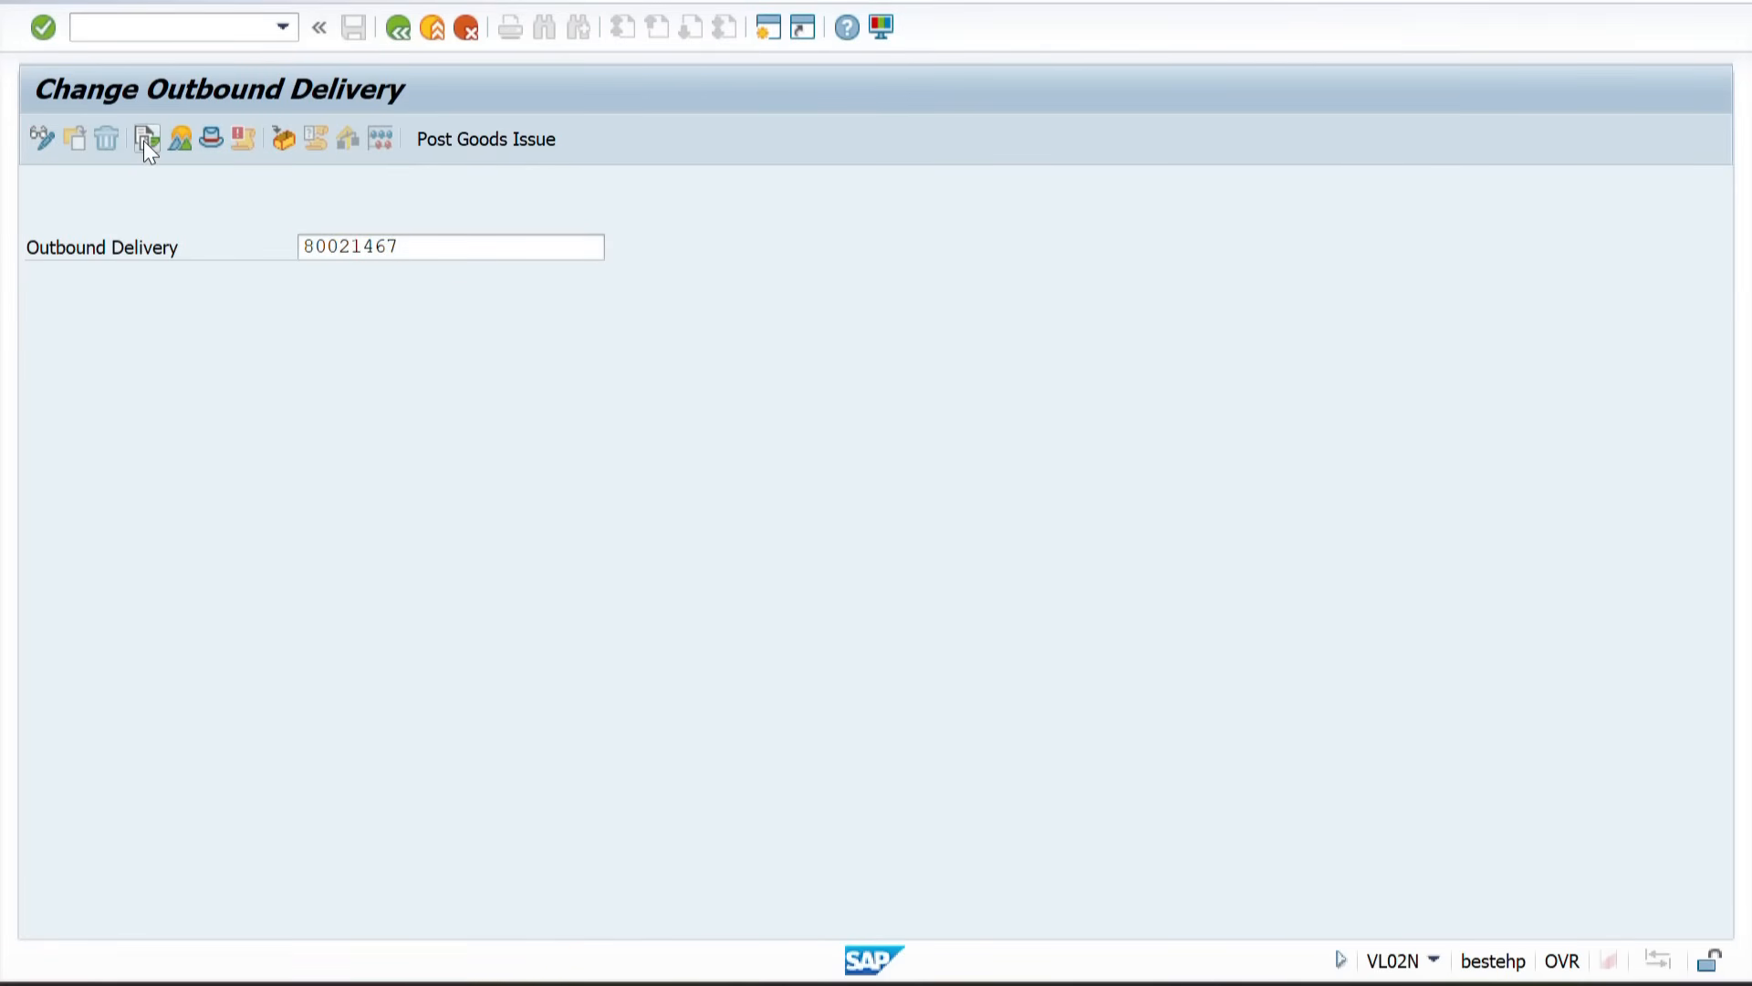
left_click(228, 370)
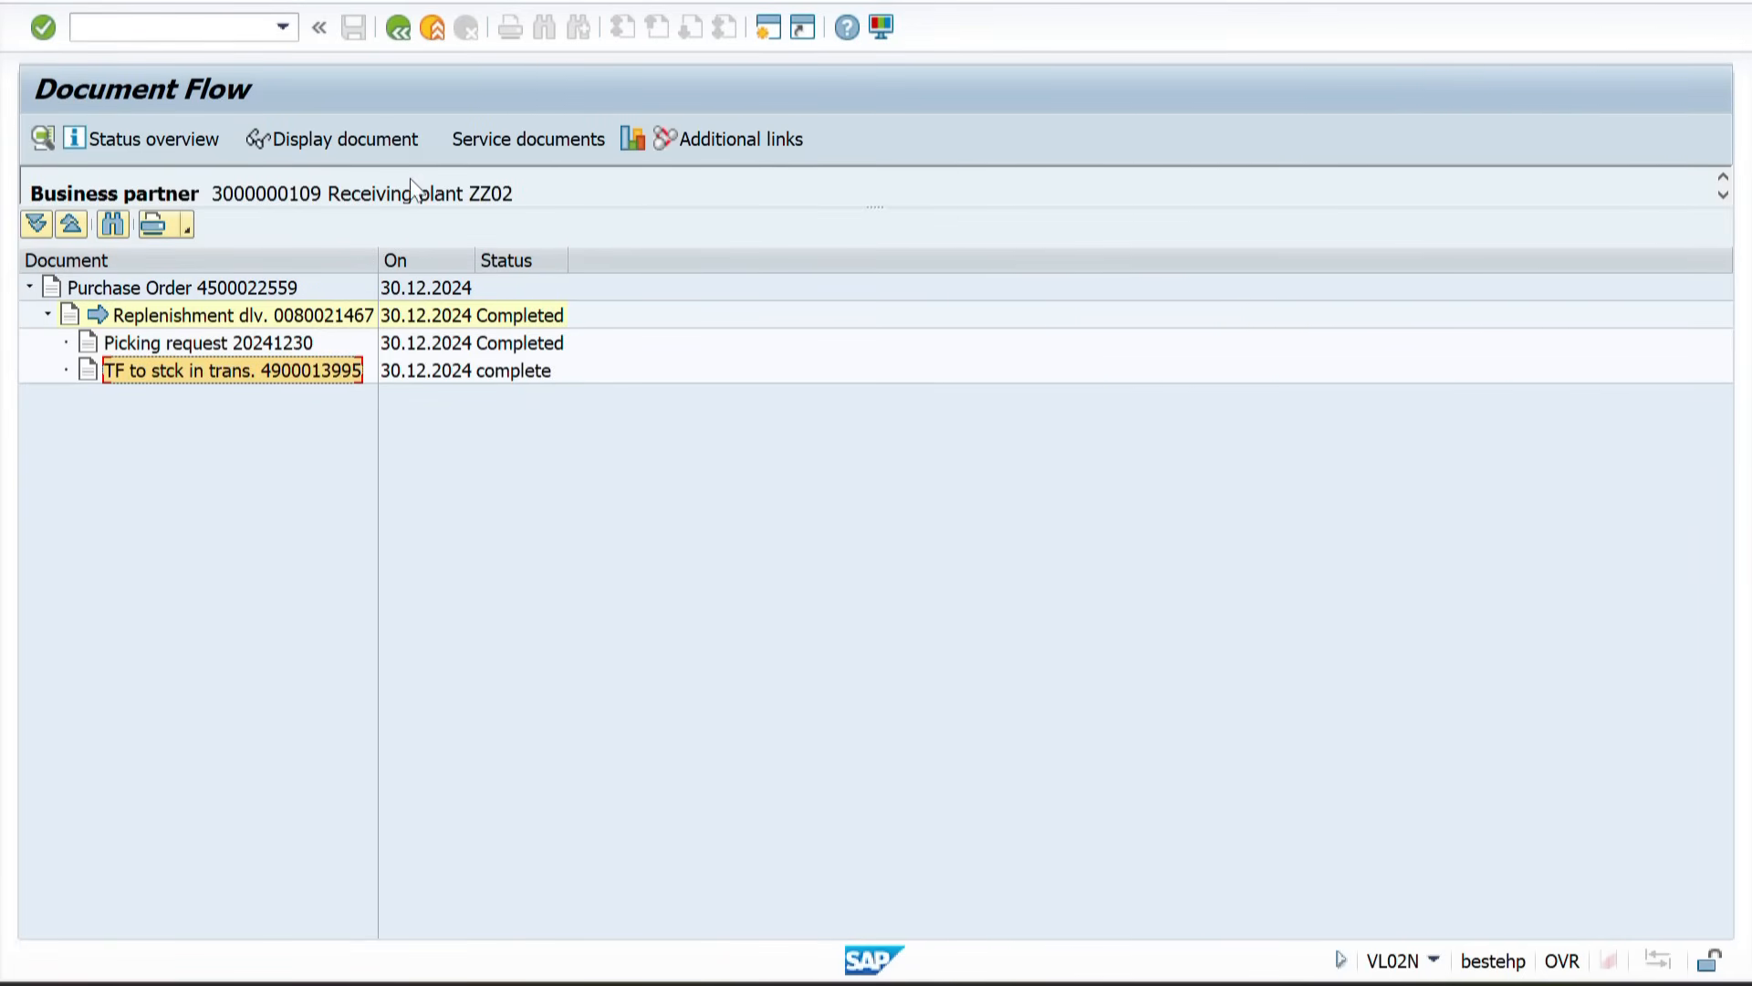
left_click(332, 142)
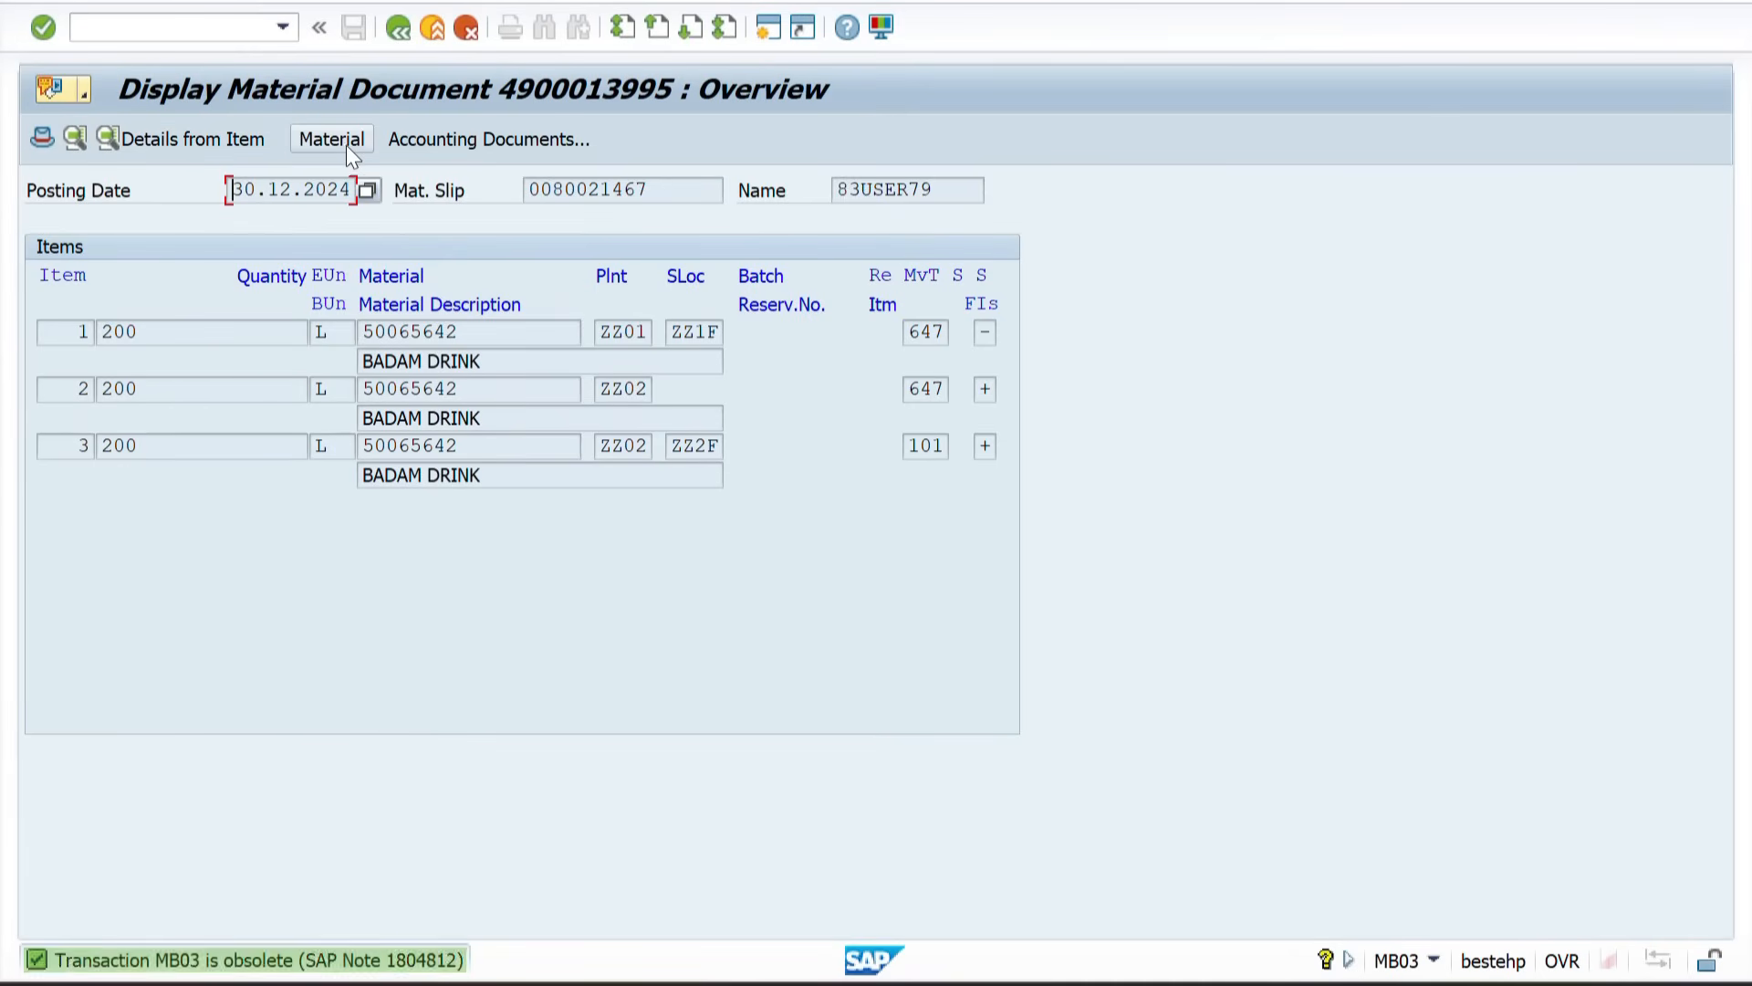
Step: Display the accounting document for the material document, widen its columns, and return to the initial screen
left_click(475, 142)
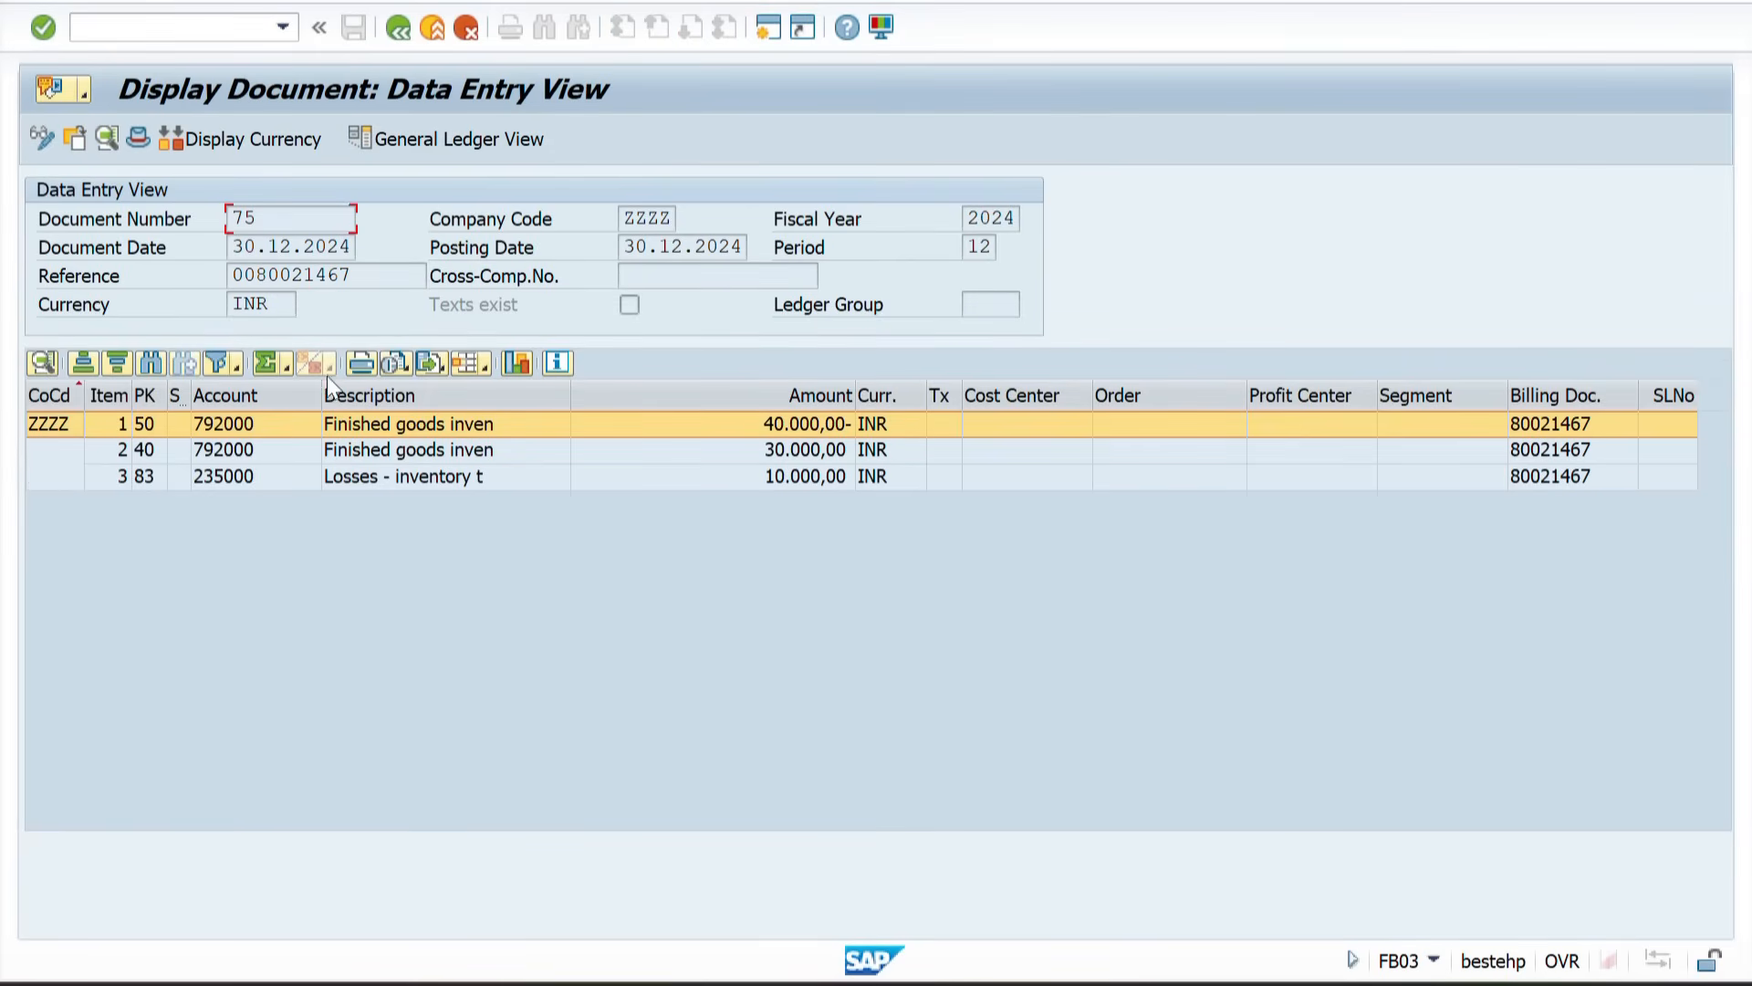
left_click_drag(322, 395, 341, 396)
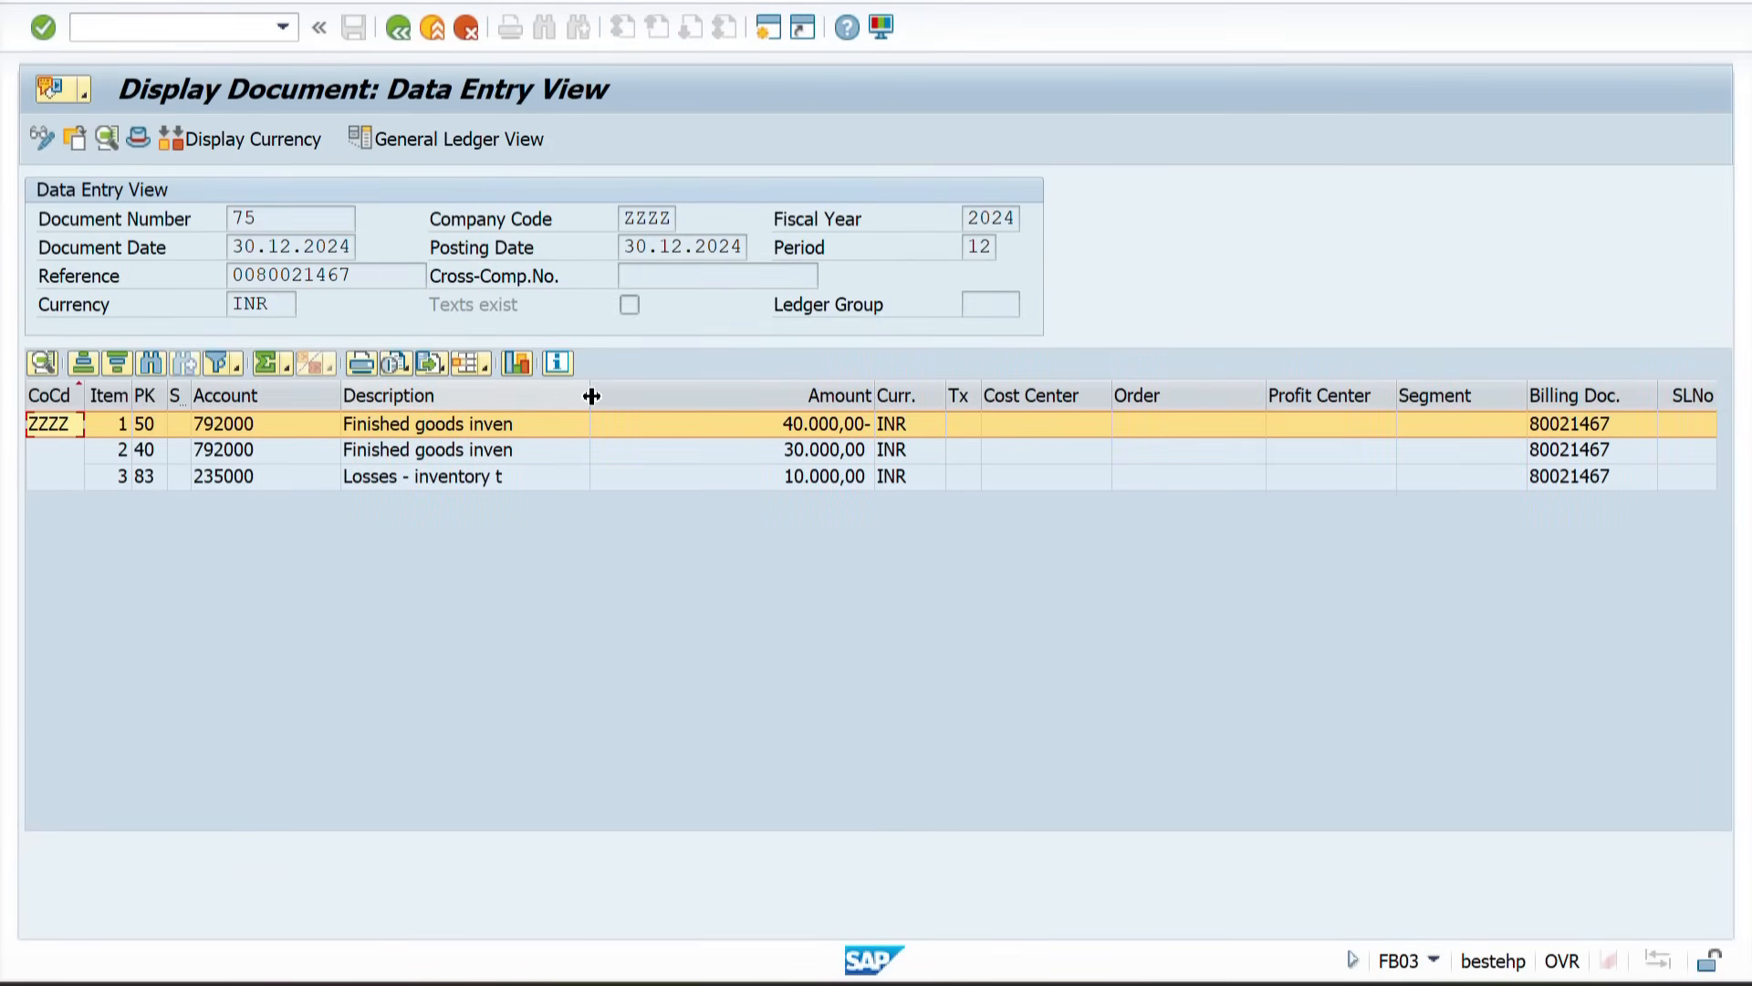
left_click_drag(593, 395, 646, 395)
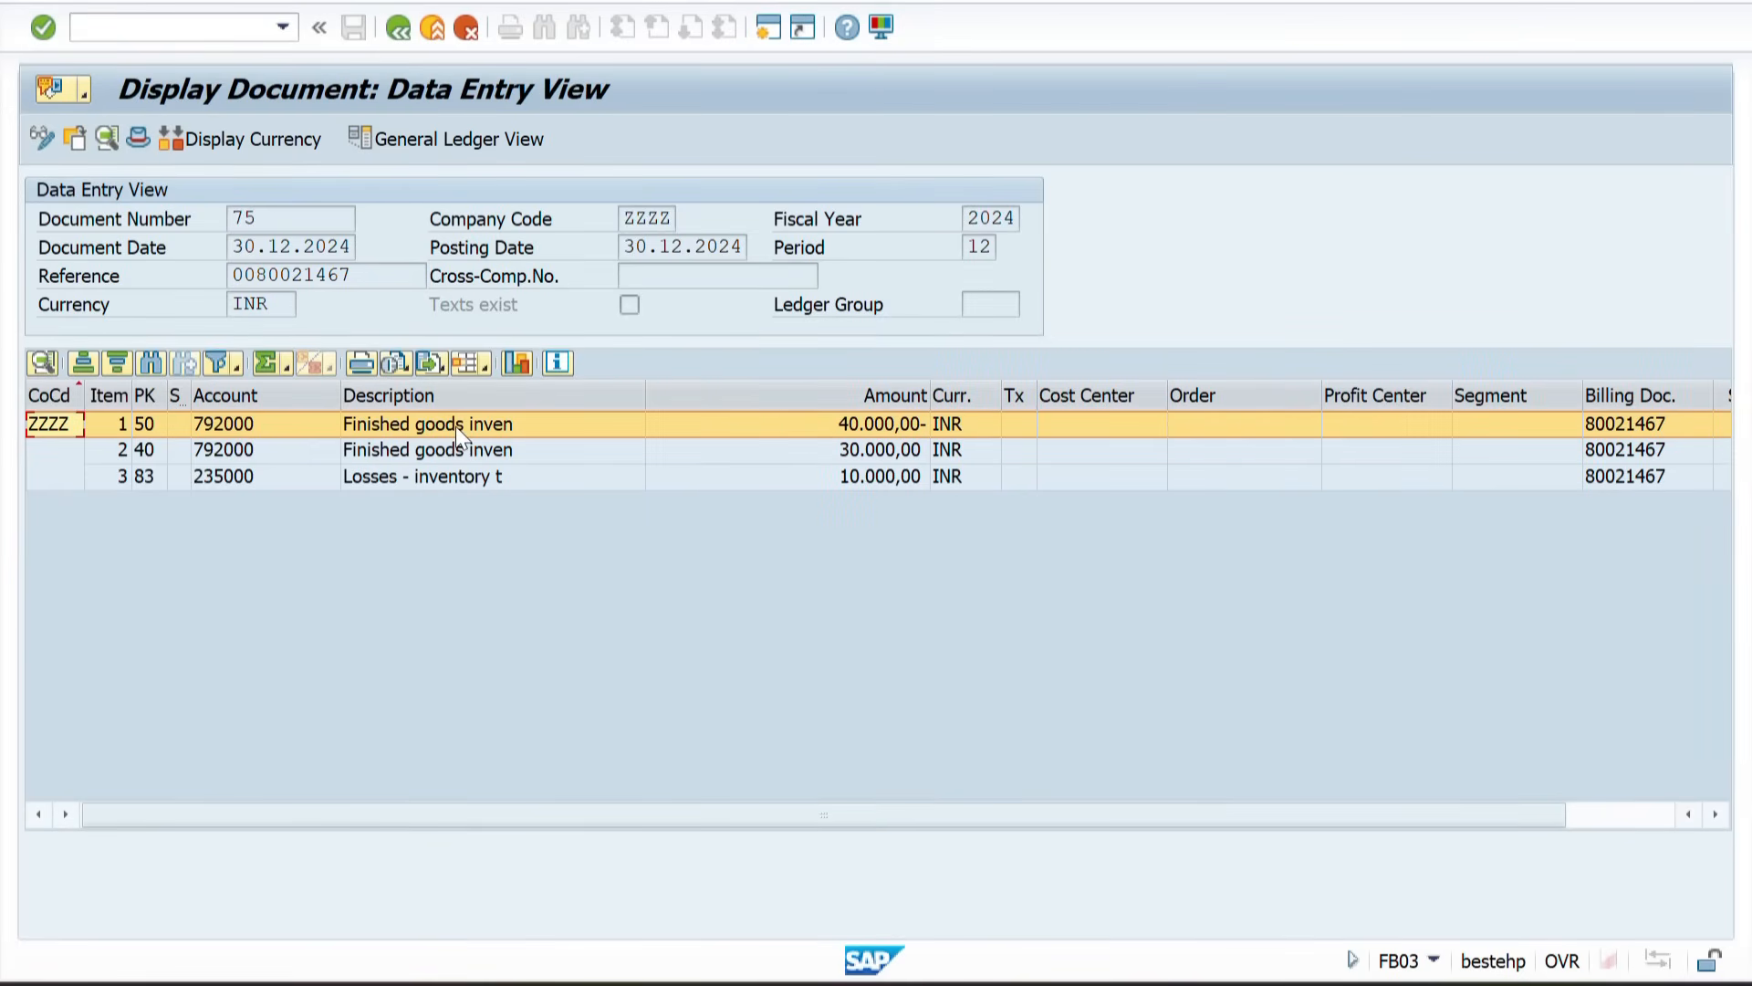
left_click(396, 29)
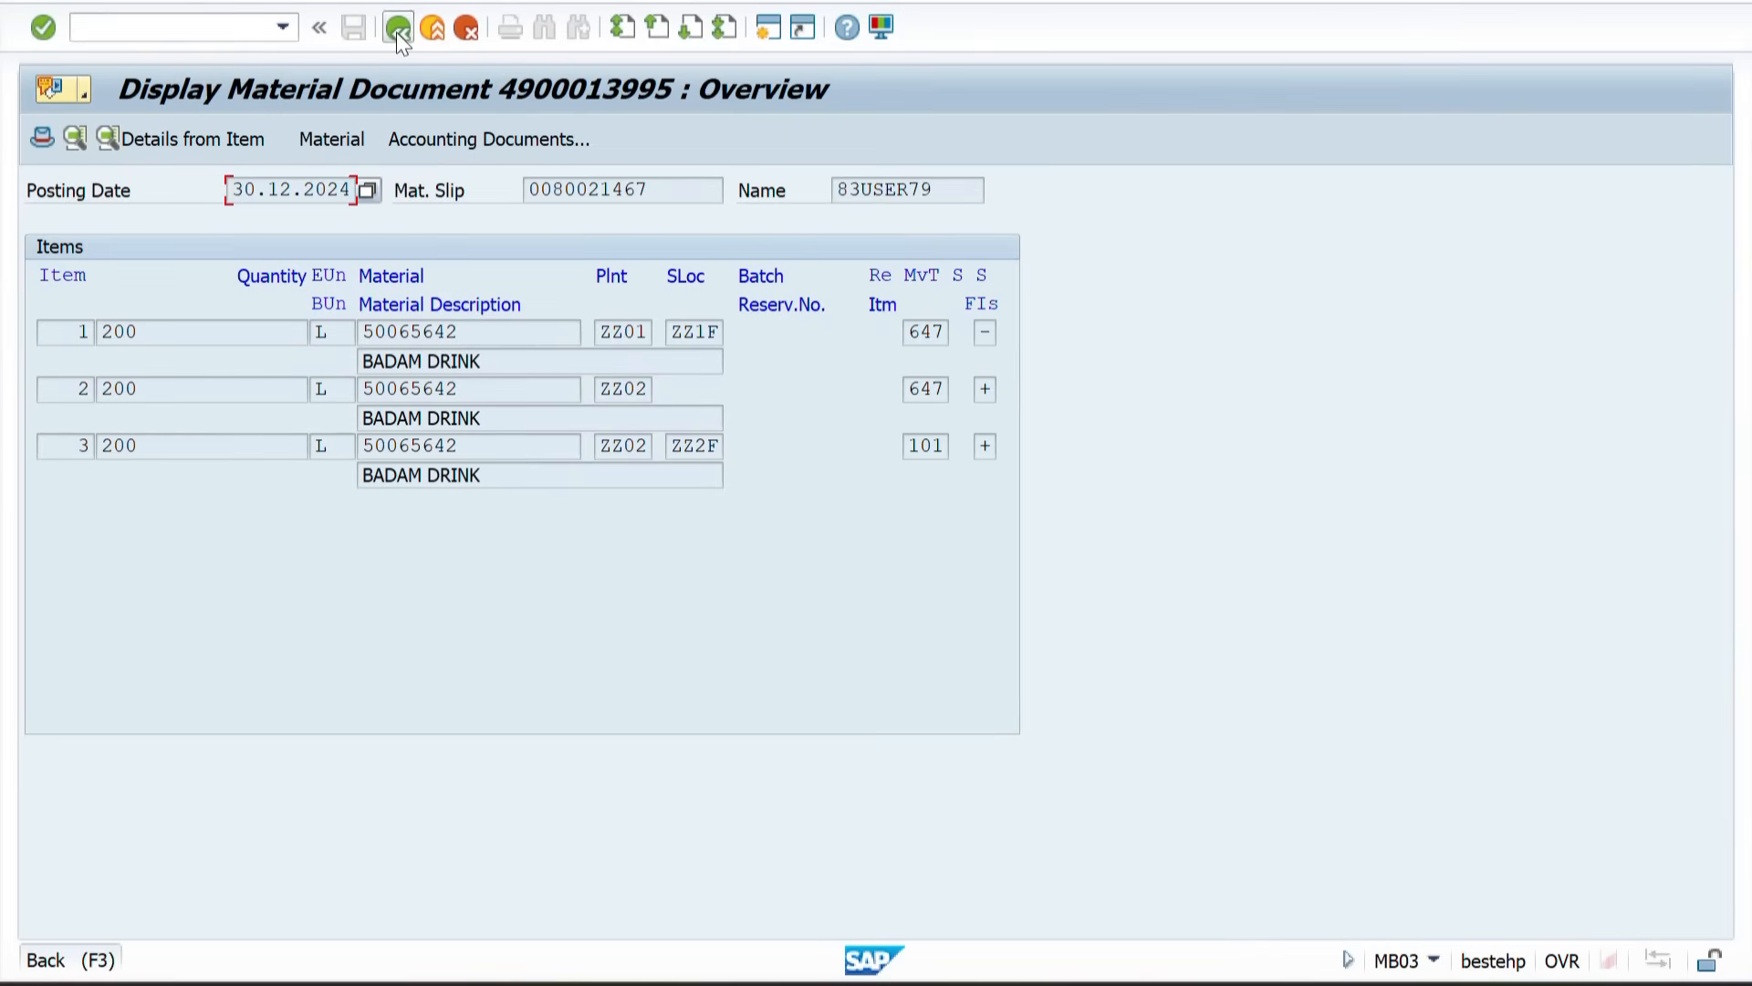
left_click(396, 28)
left_click(396, 28)
left_click(396, 28)
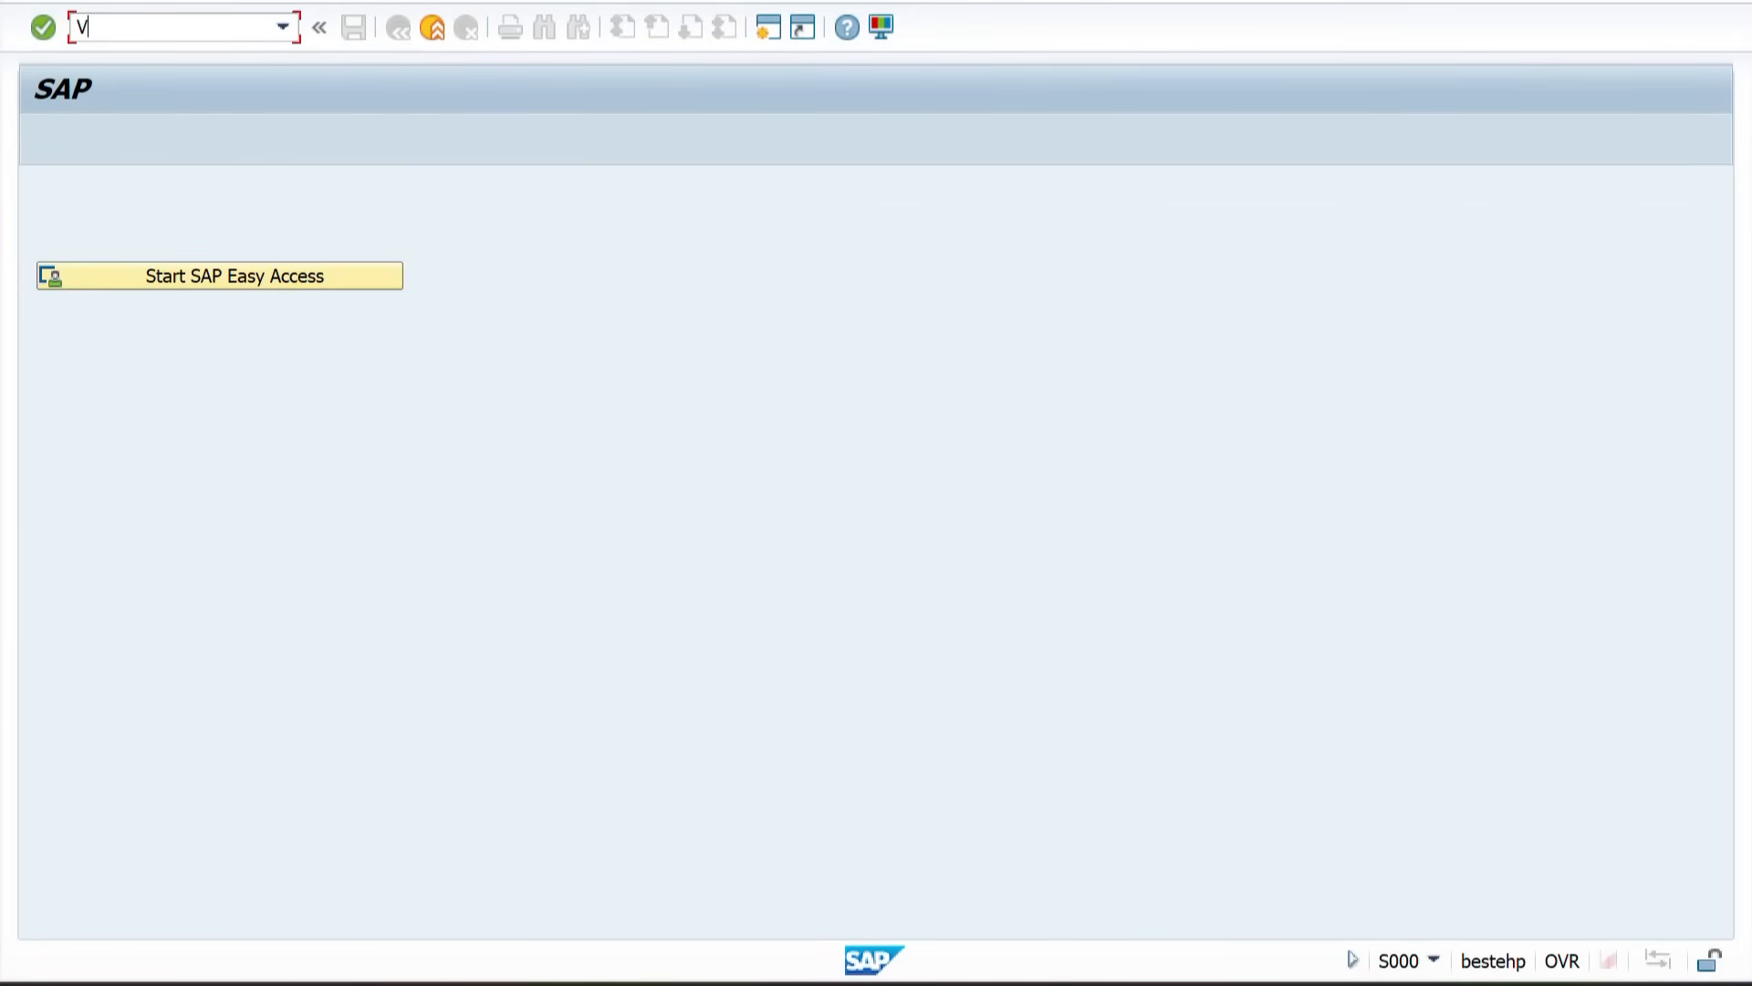
Step: Start VF01 for delivery 80021467 with billing type F8 Pro Forma Inv f Dlv
type("VF01")
key("Return")
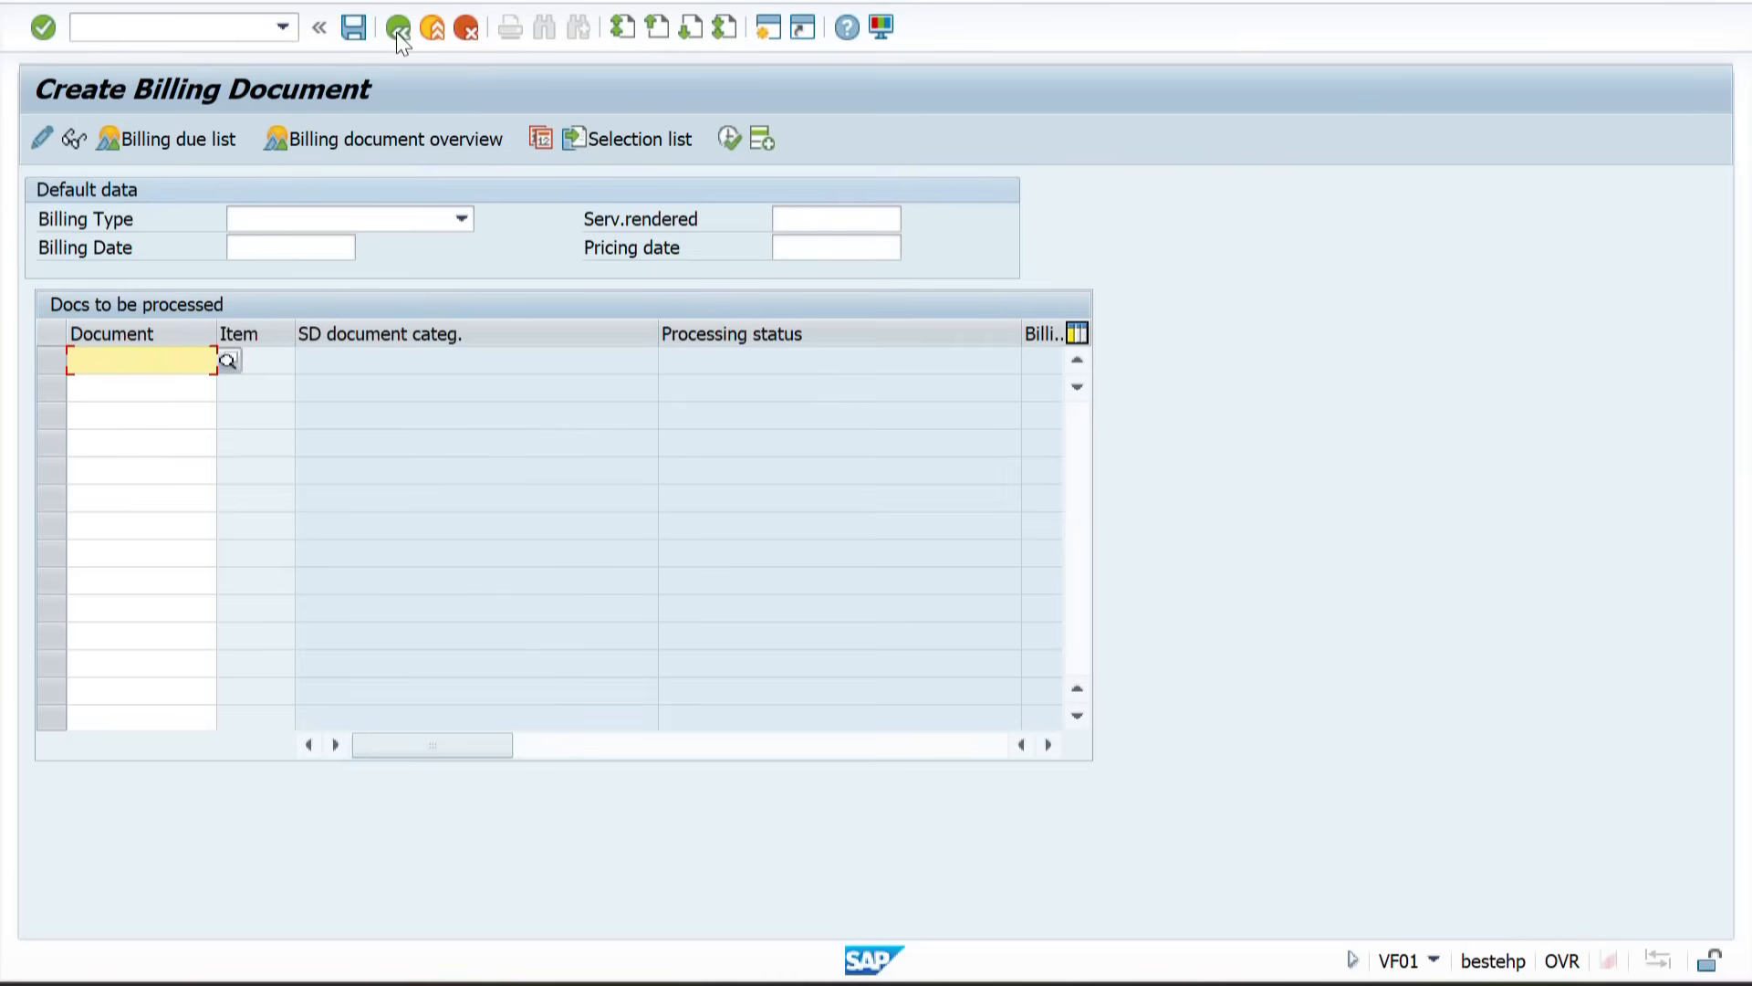
type("80021467")
left_click(431, 221)
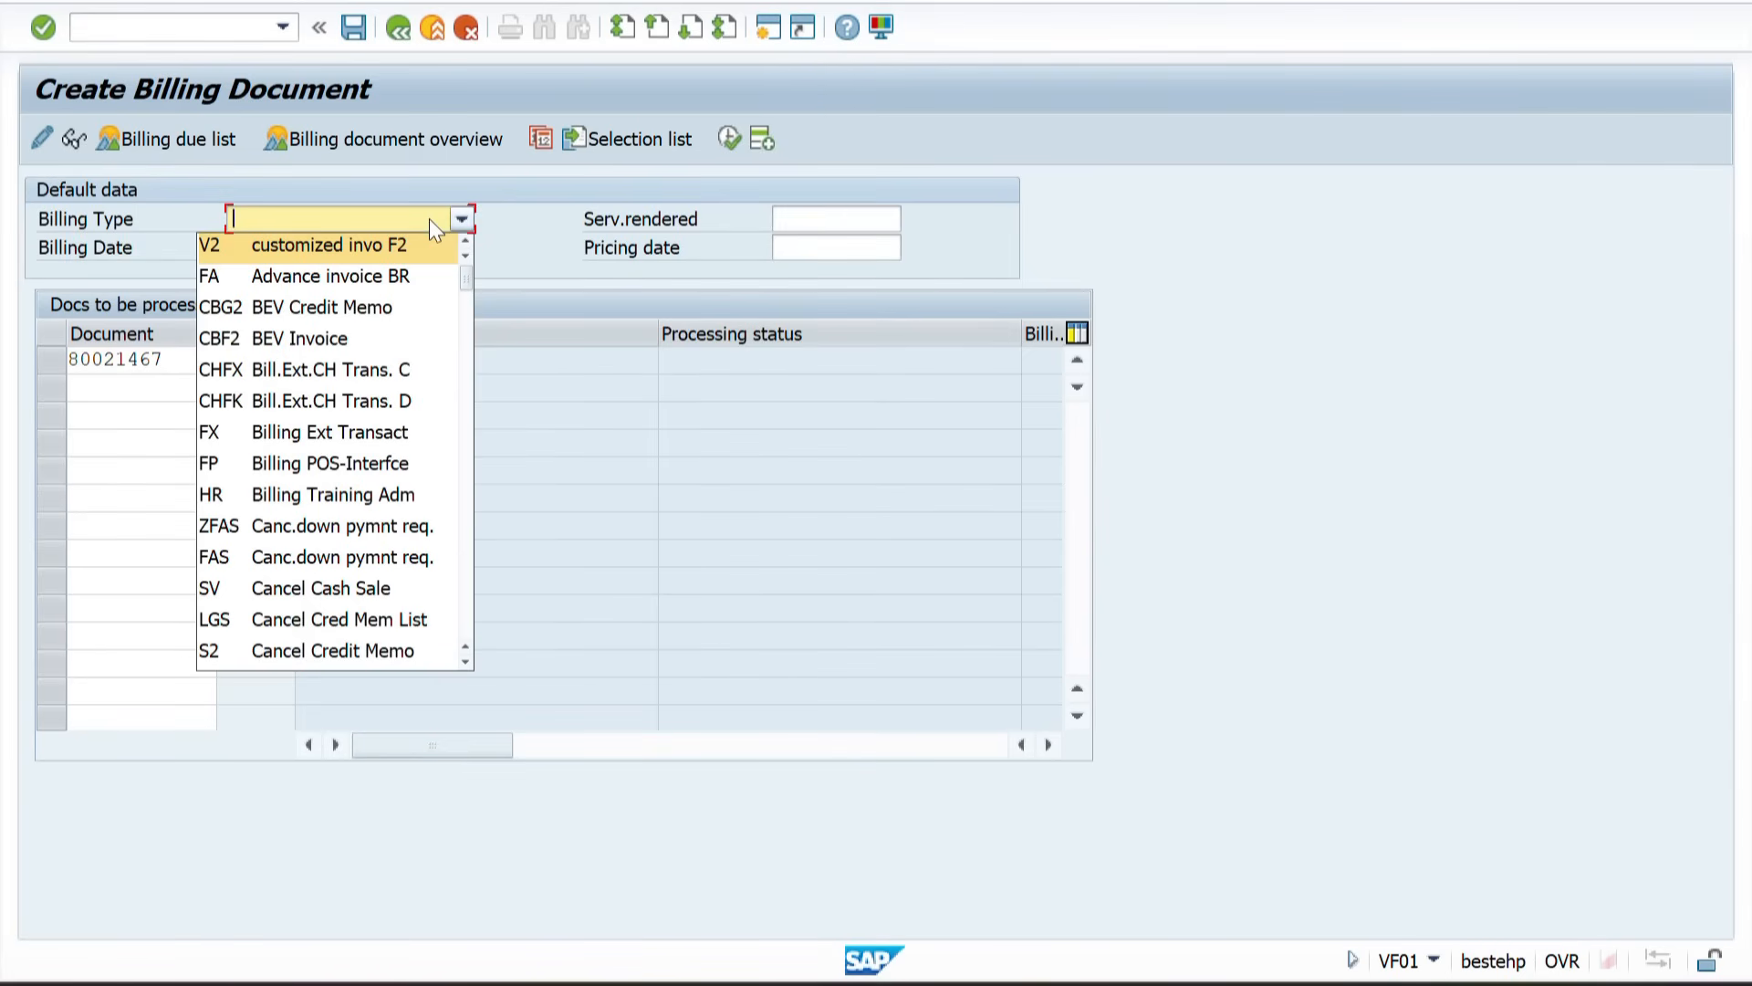
type("F8")
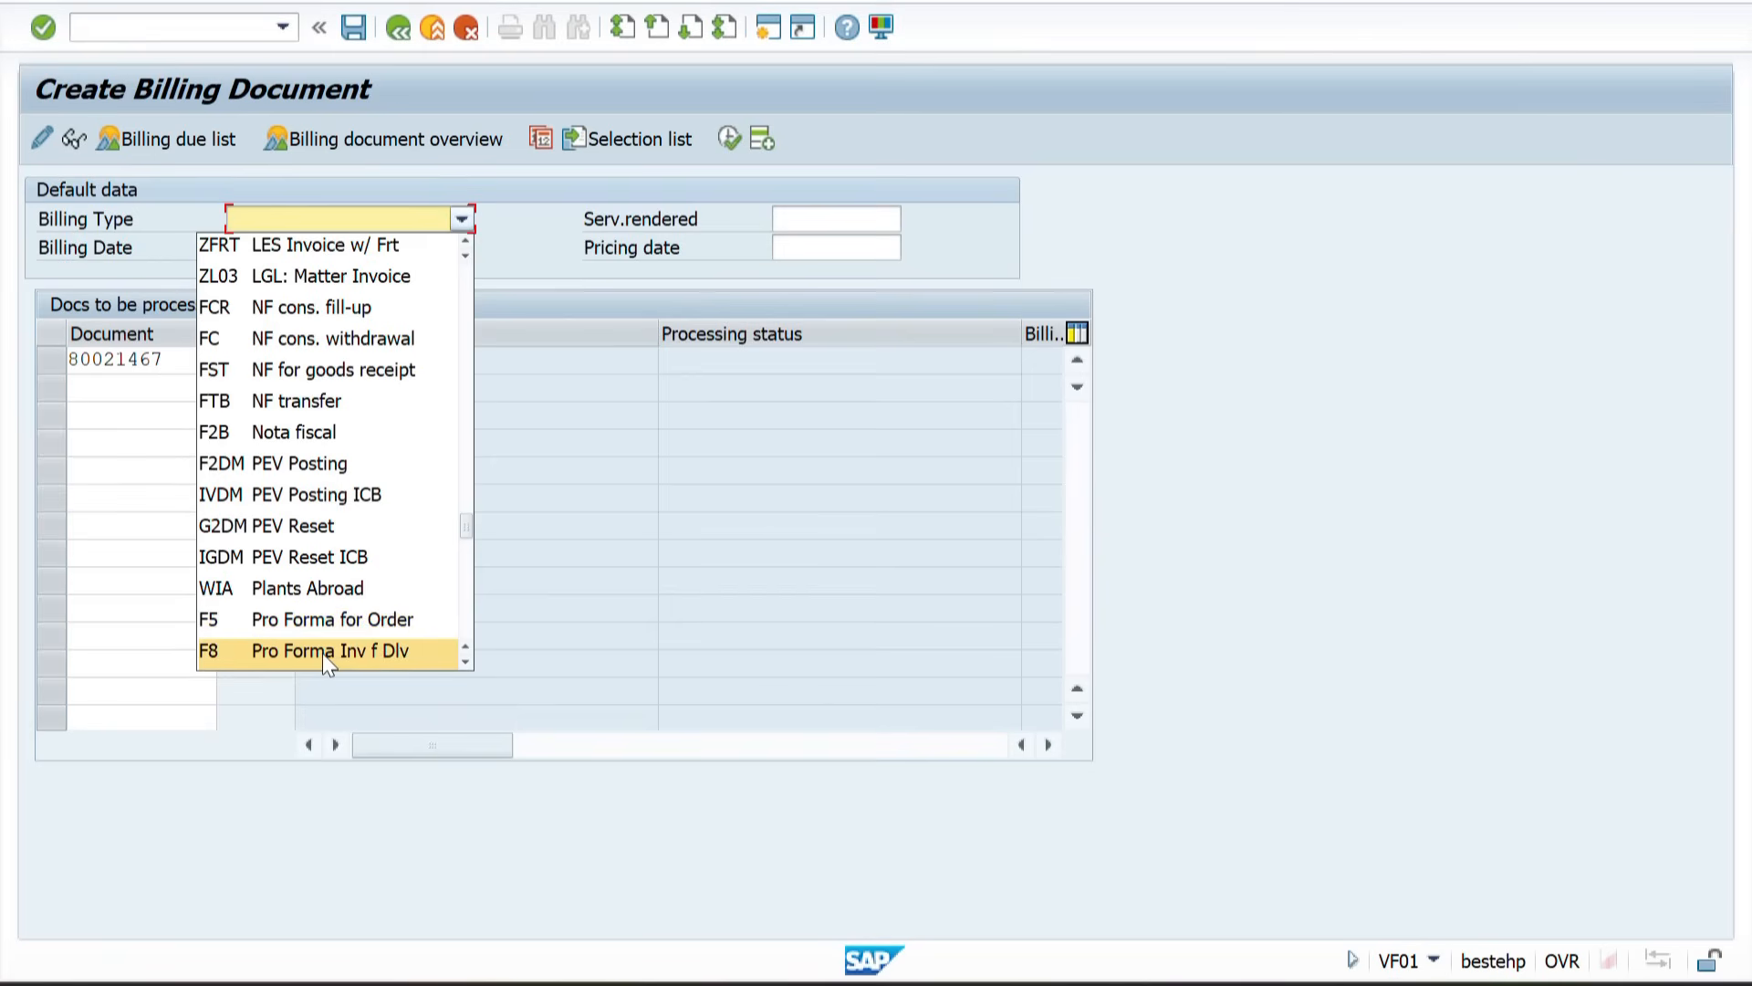
left_click(321, 654)
key("Return")
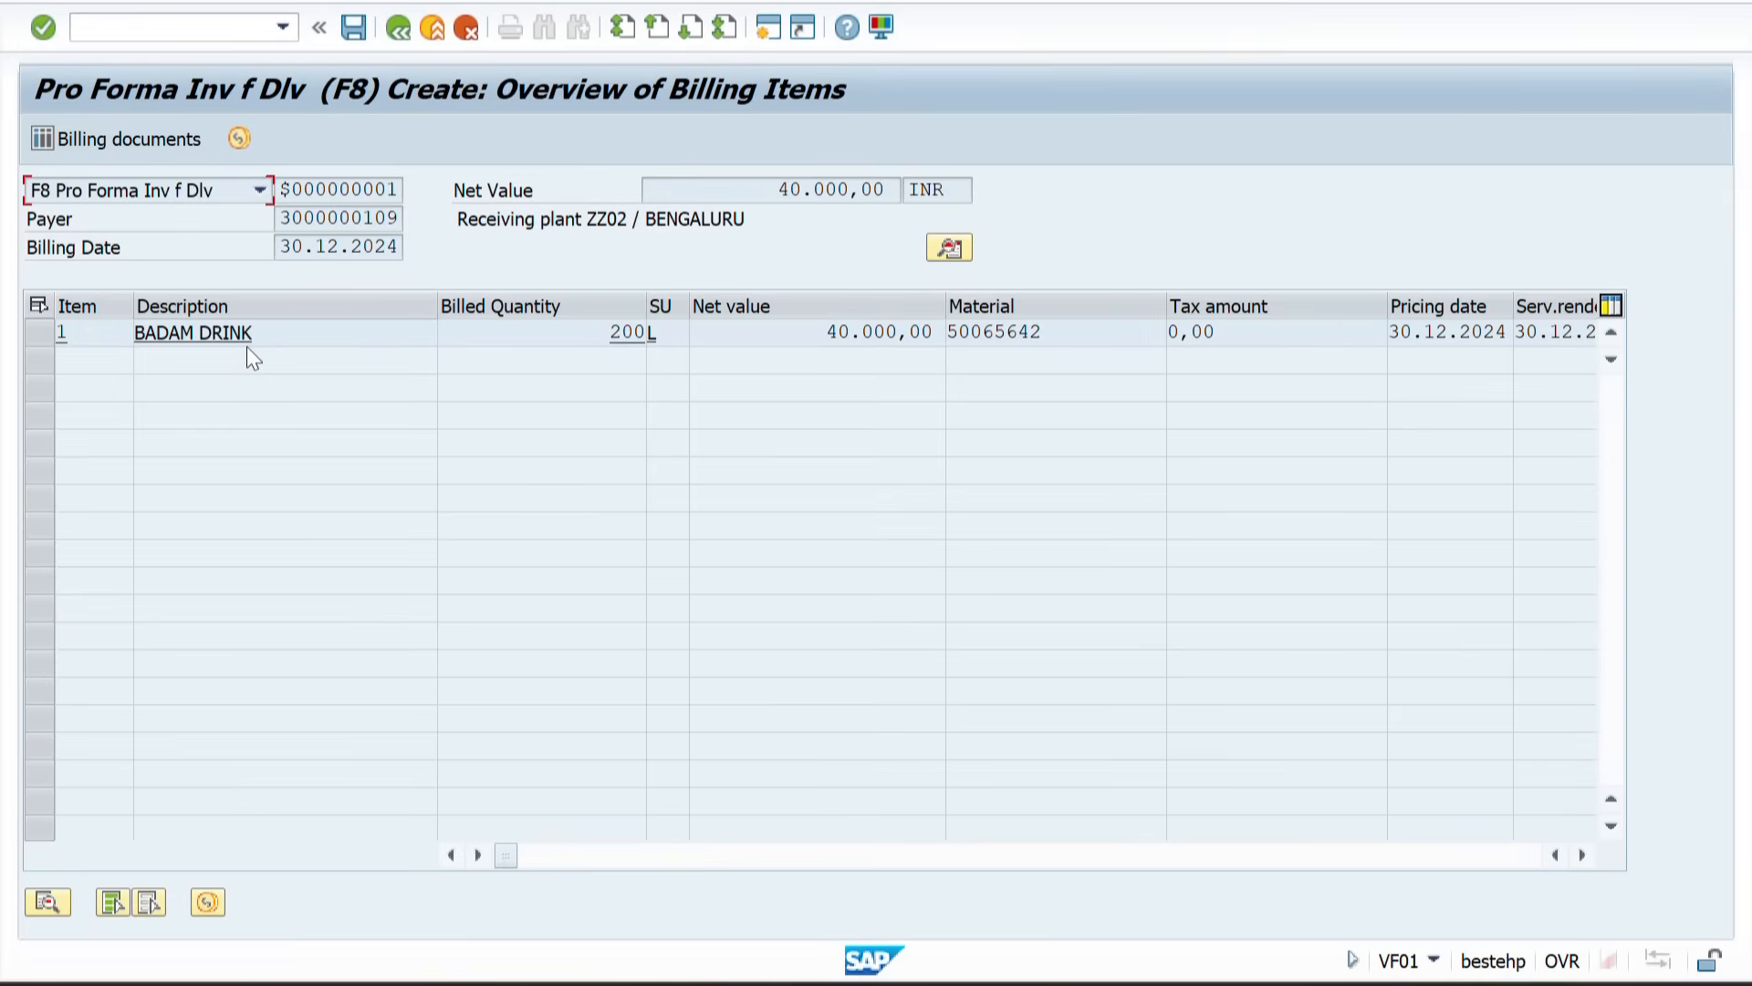
Step: Check the billing item's pricing conditions and save the pro forma invoice
double_click(297, 332)
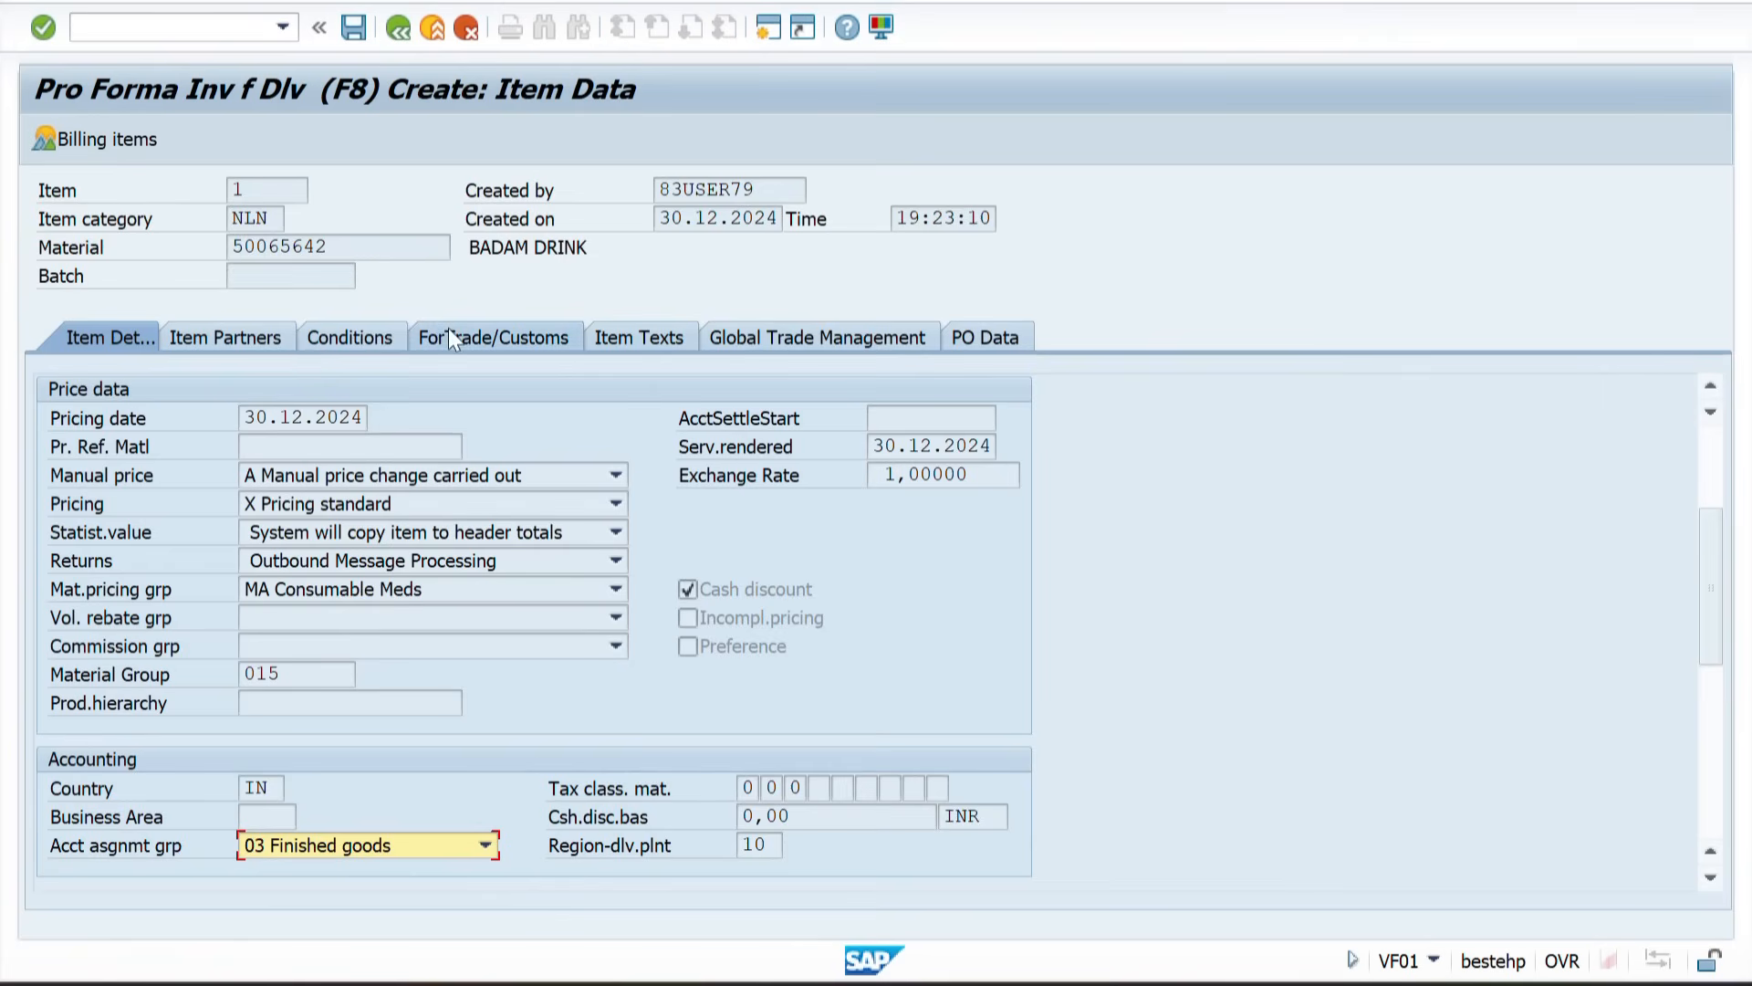
left_click(365, 330)
left_click_drag(517, 538, 603, 532)
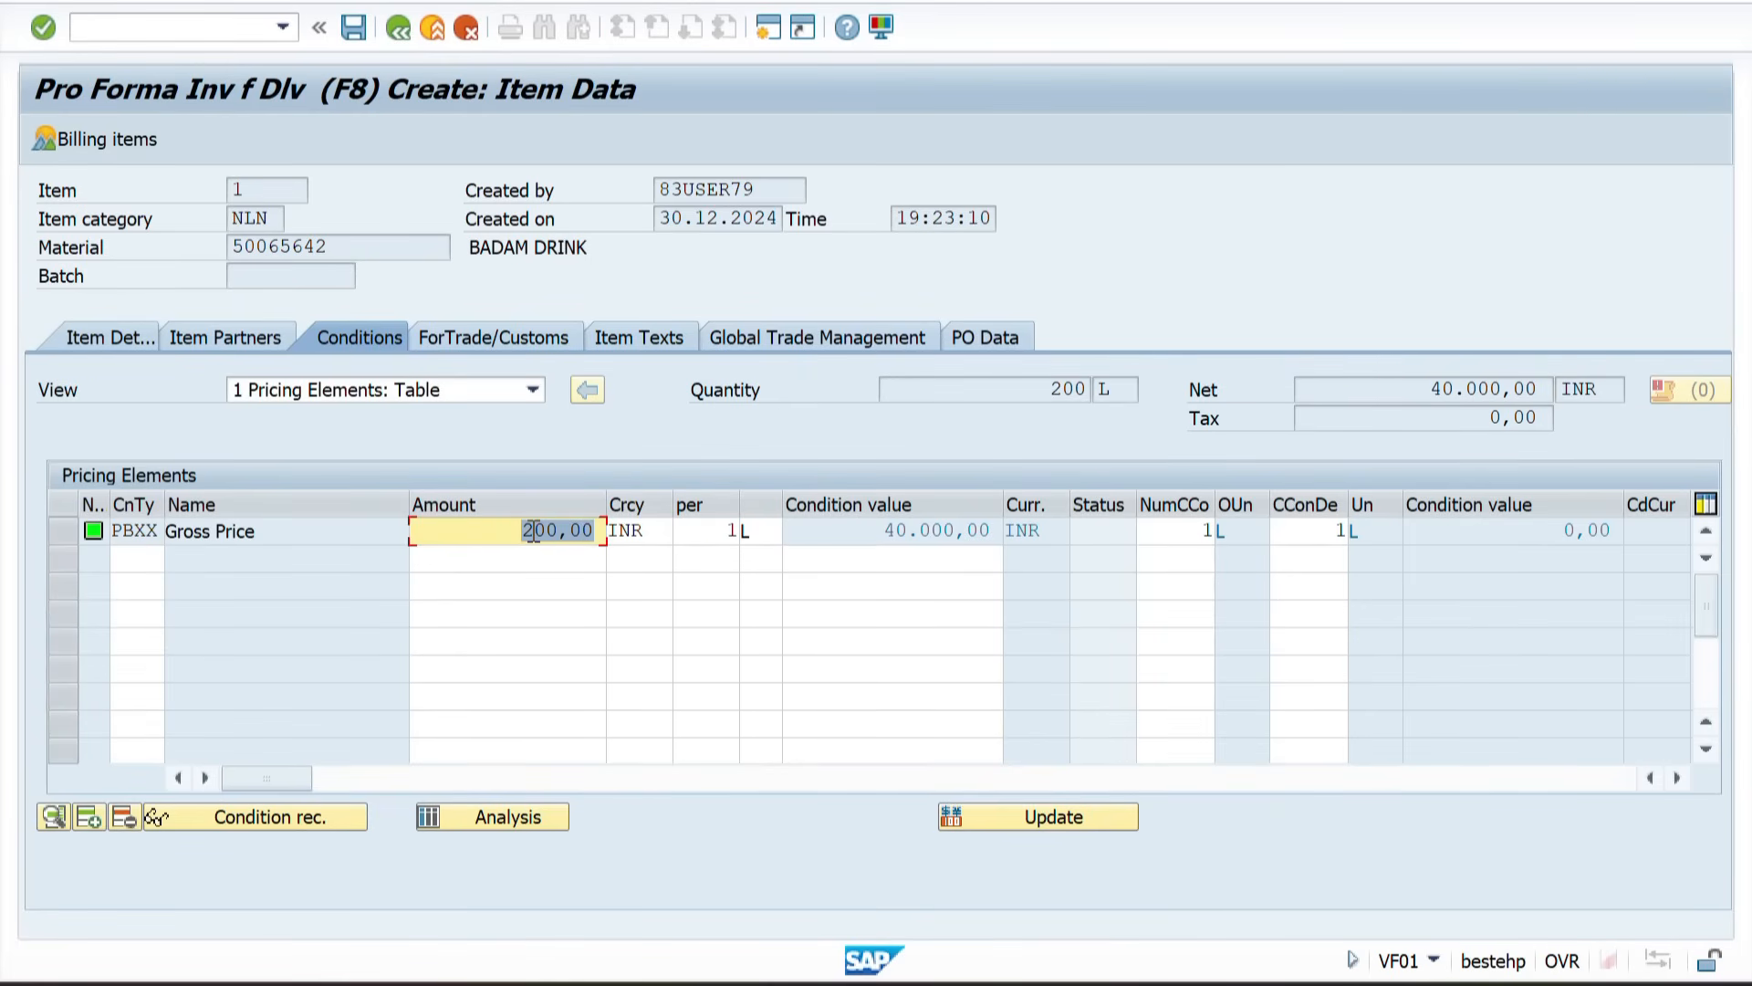
left_click_drag(509, 532, 598, 532)
left_click(543, 532)
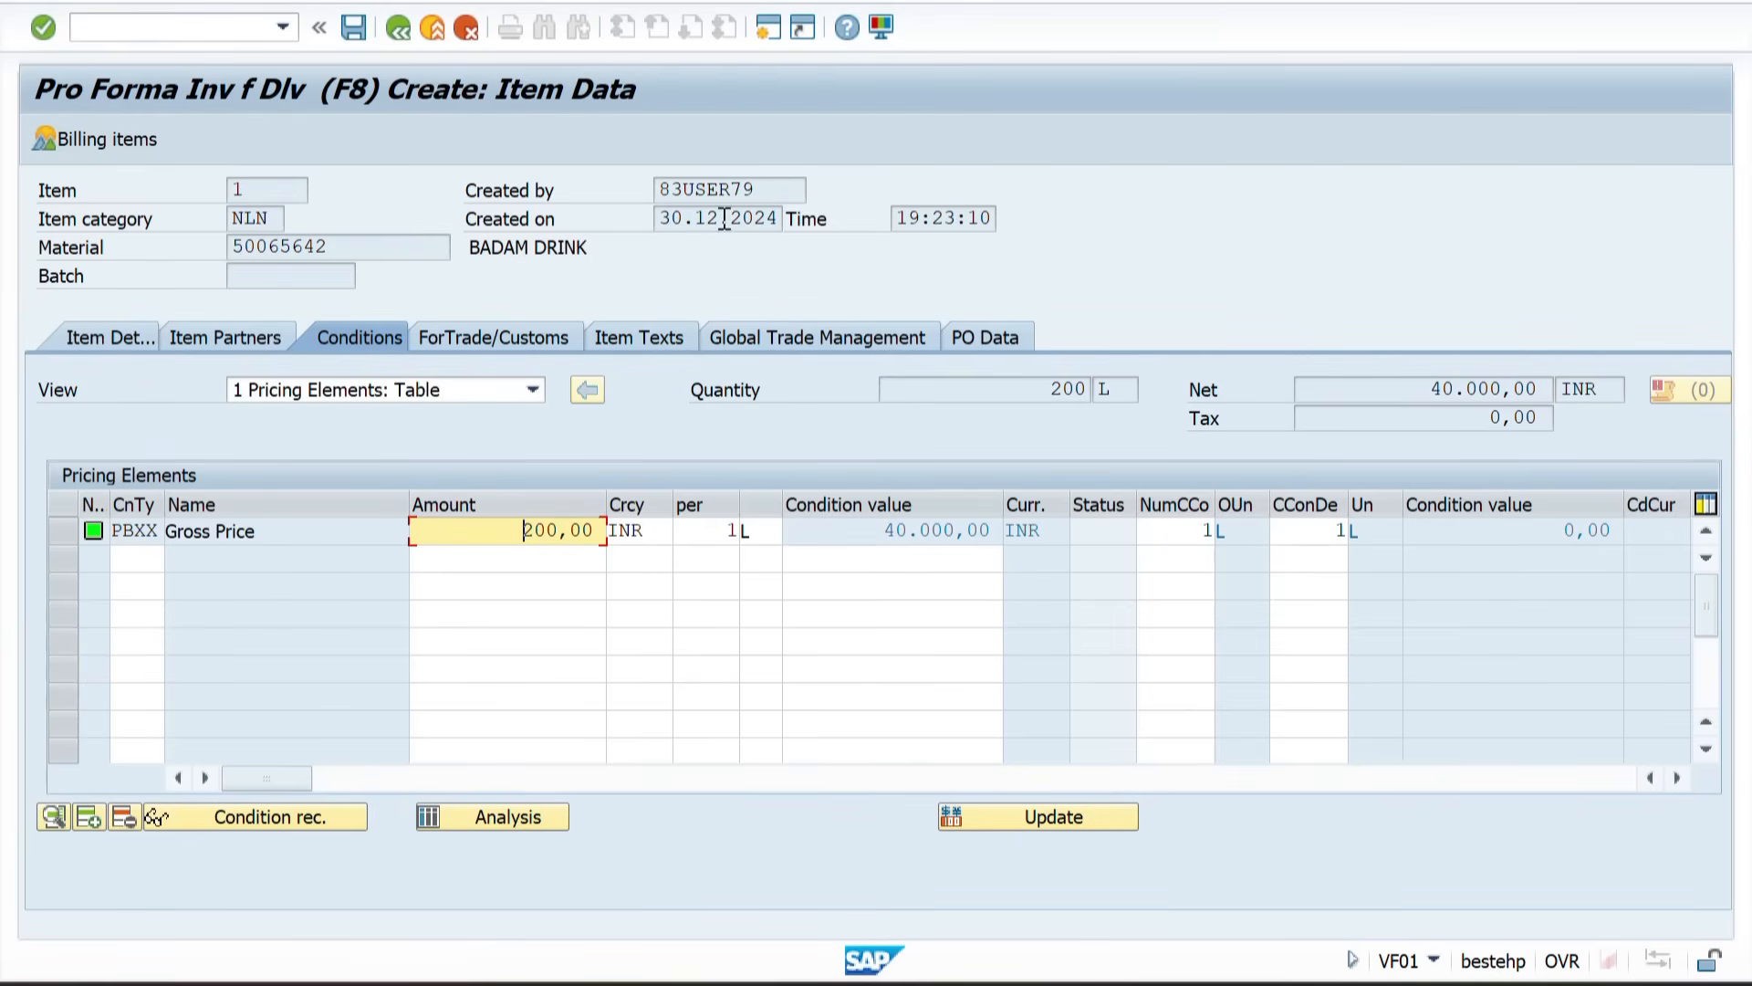
left_click(353, 27)
Step: Review the process steps in the STO 1 Step sheet of the spreadsheet
key("alt+Tab")
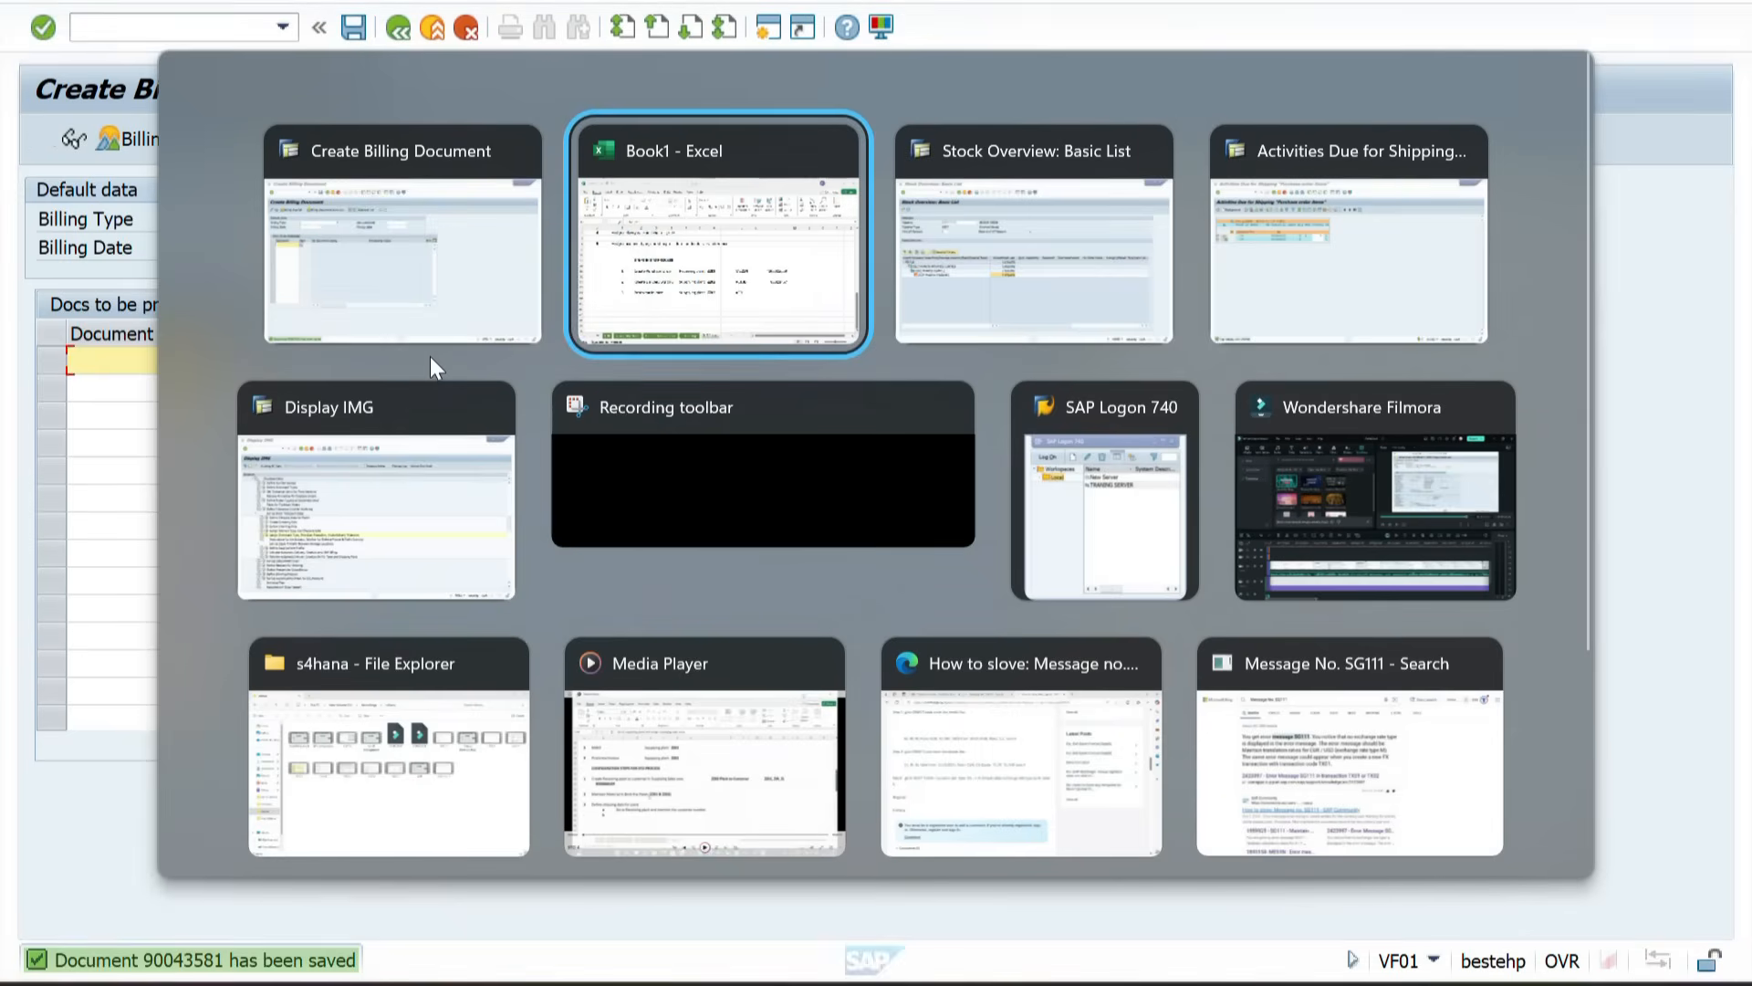
scroll(455, 634, "up", 3)
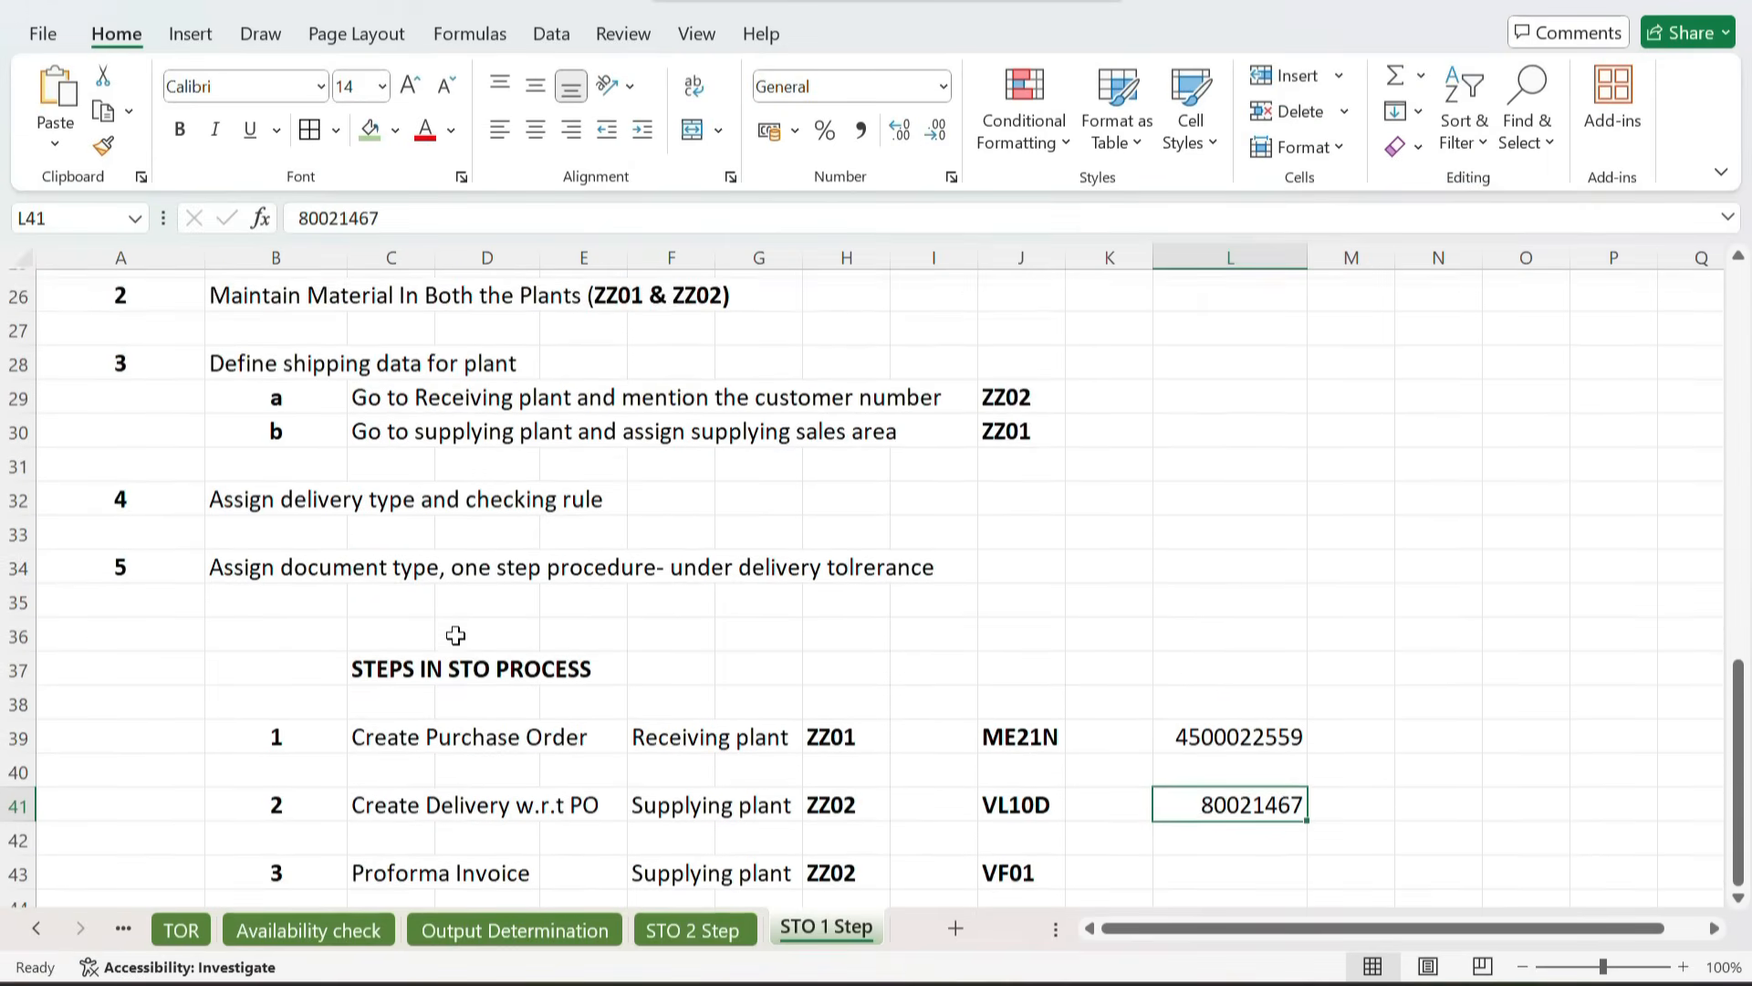
scroll(456, 634, "down", 3)
scroll(455, 634, "up", 4)
scroll(455, 634, "up", 3)
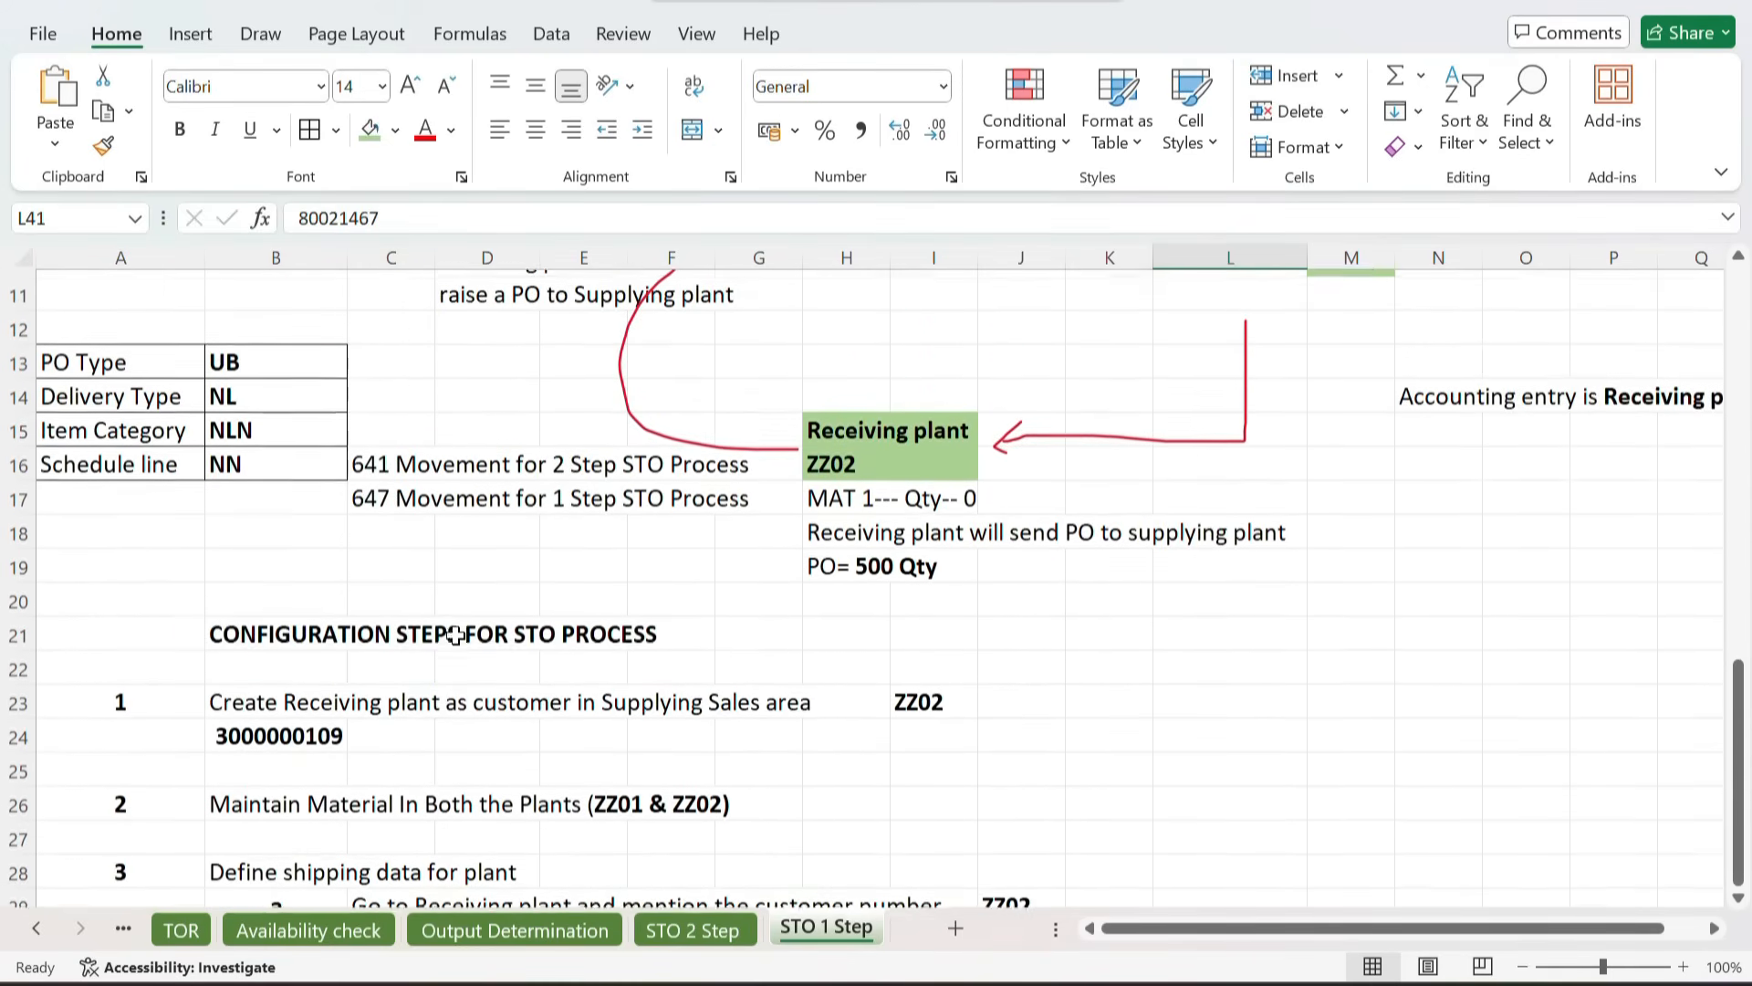
key("alt+Tab")
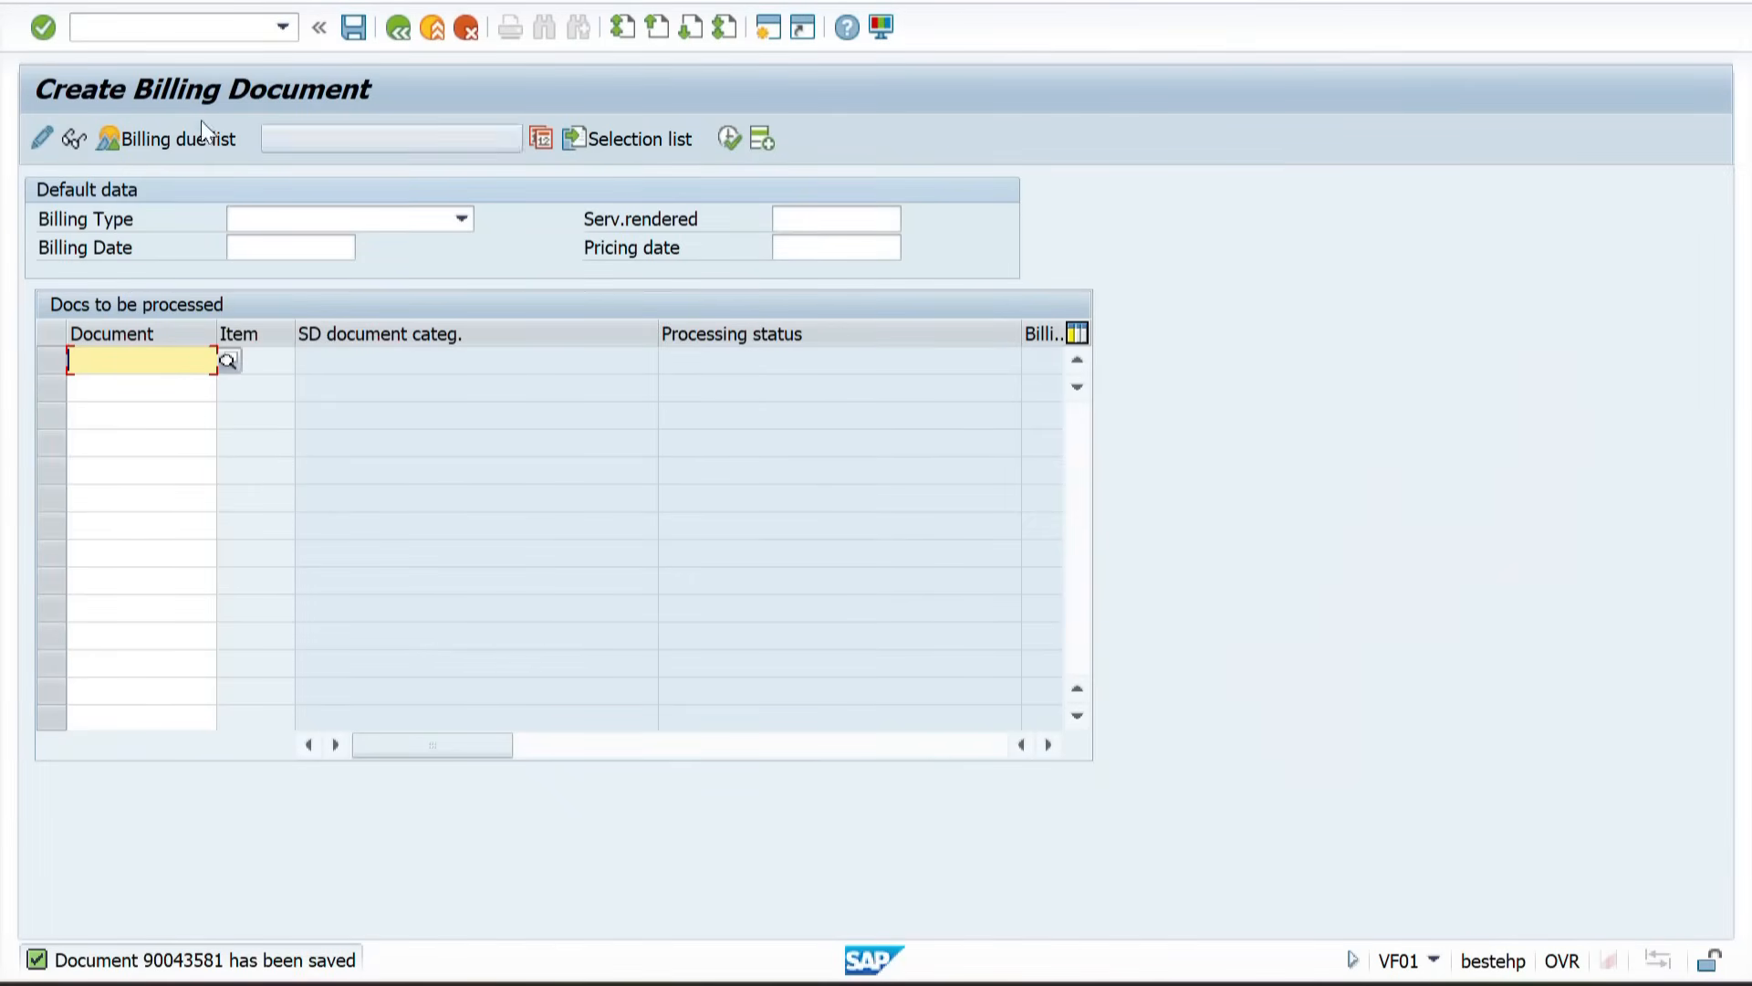
Step: Reopen delivery 80021467 in VL02N and inspect its header administration data and item goods movement data
left_click(143, 25)
type("/NVL02N")
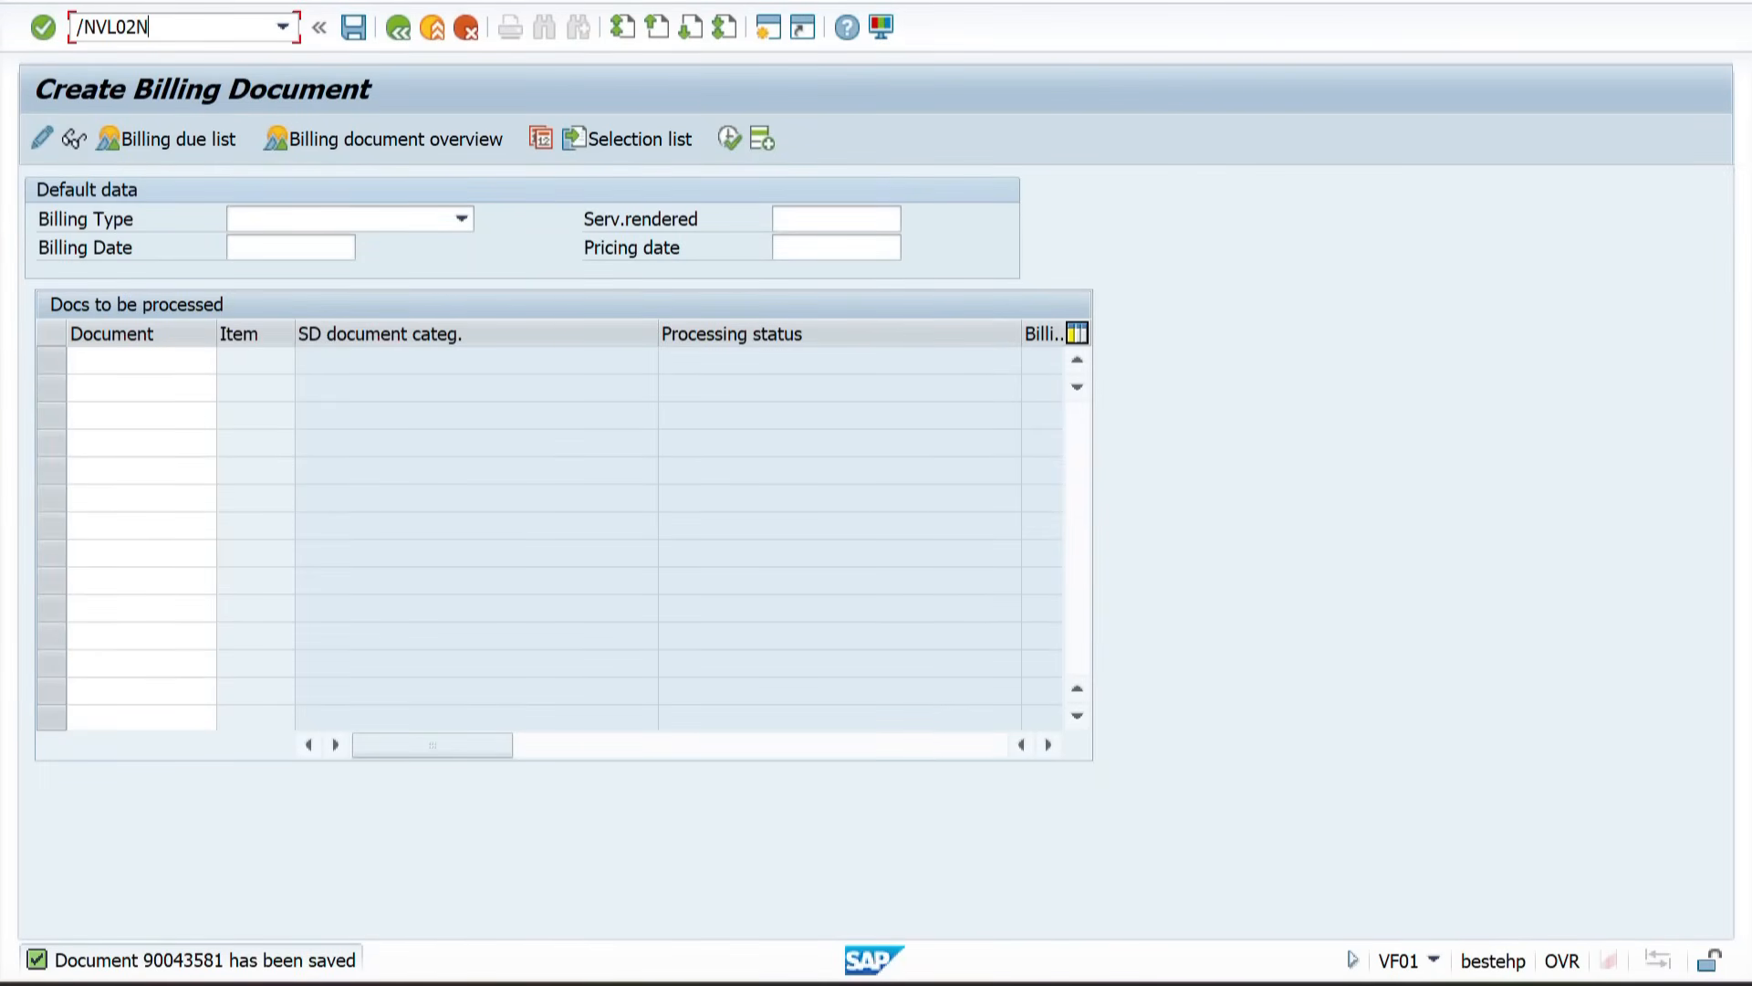
key("Return")
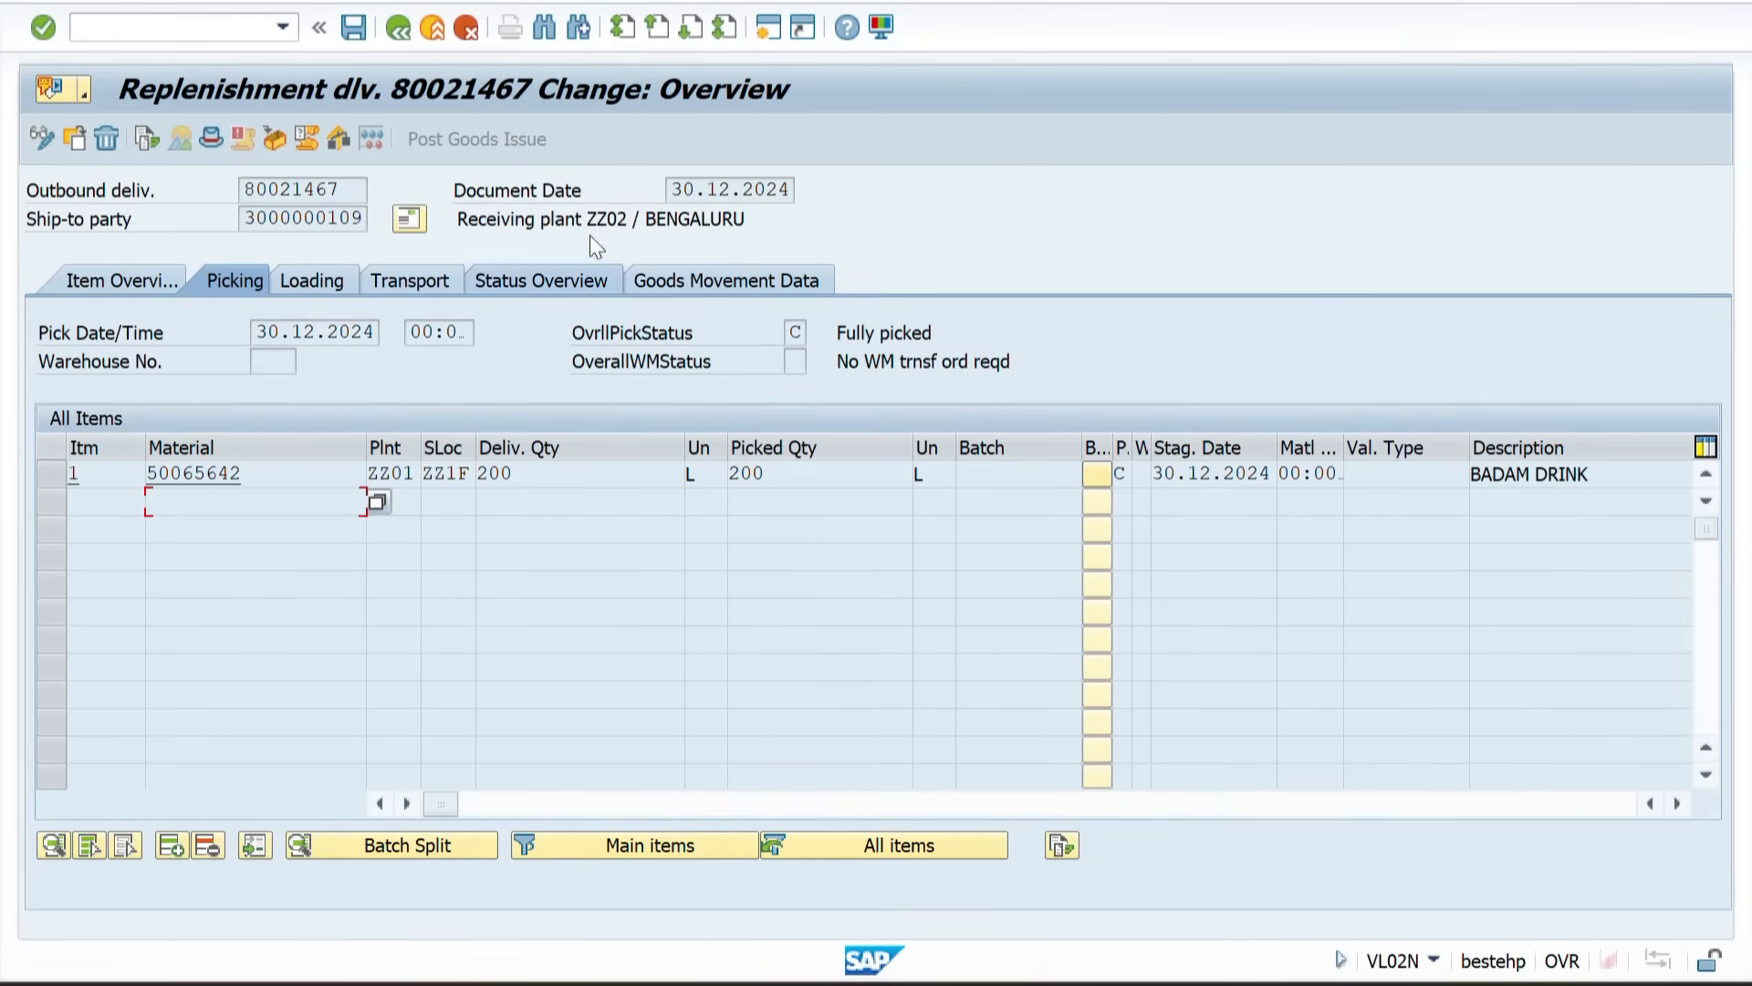
left_click(210, 139)
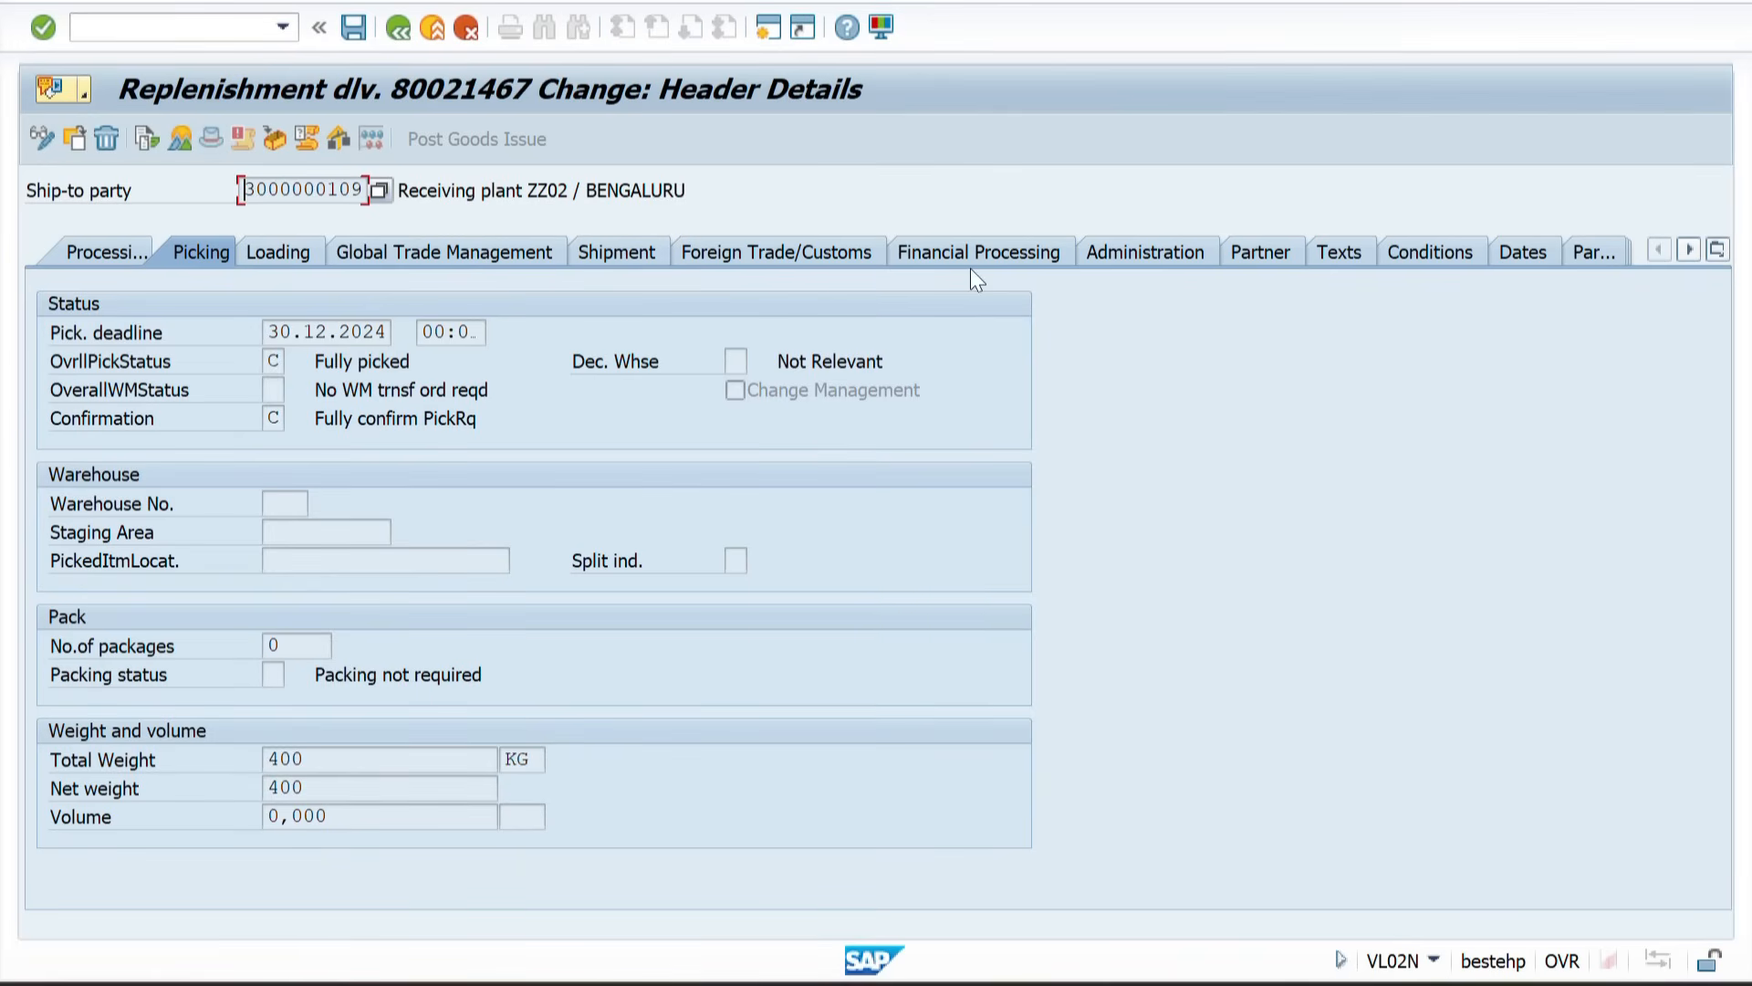
left_click(1157, 252)
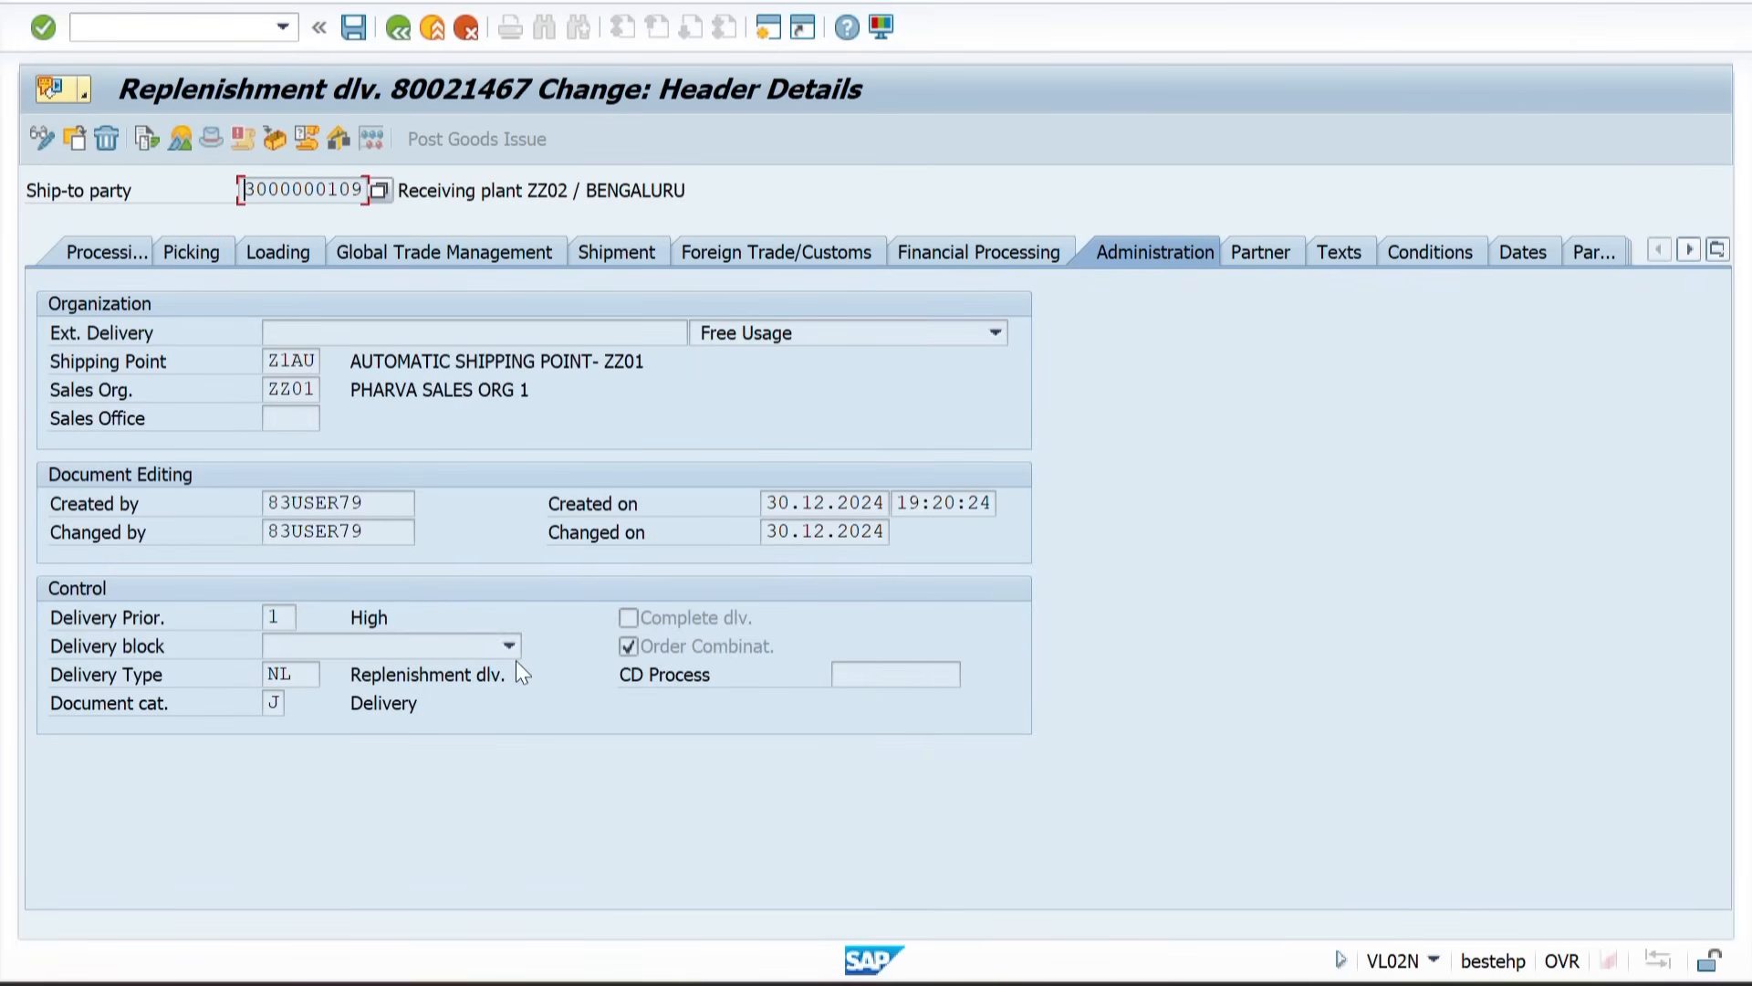
left_click(278, 674)
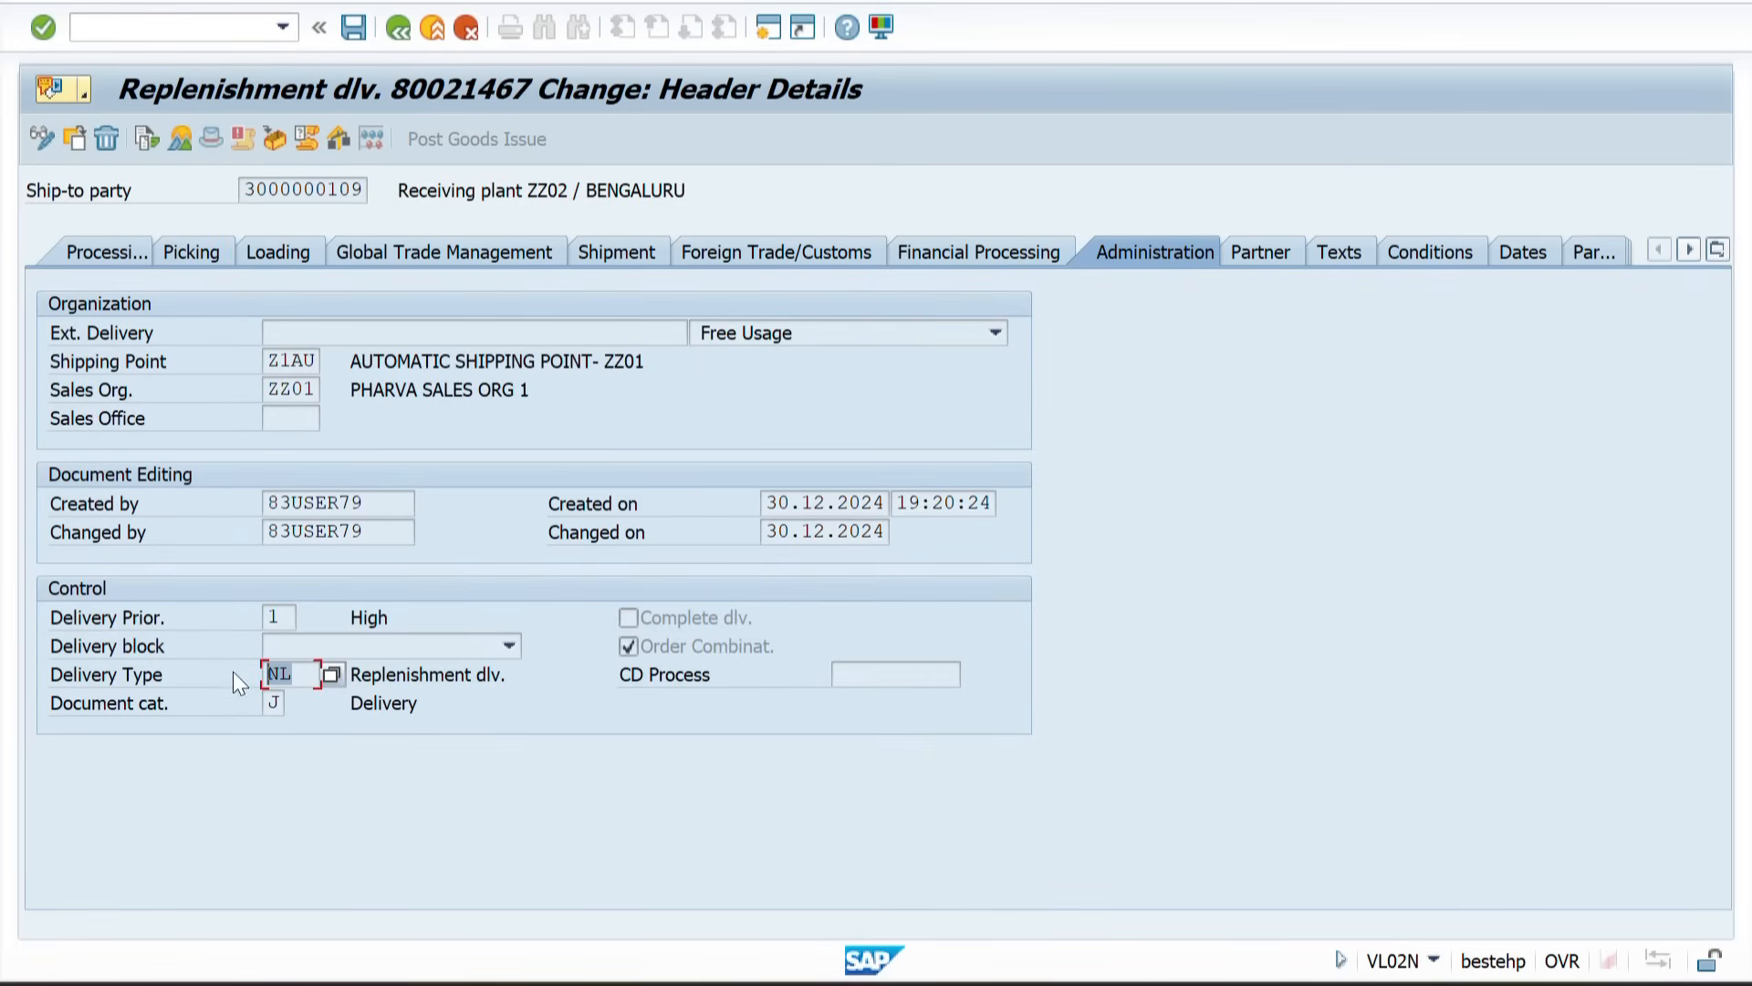
left_click_drag(290, 674, 253, 672)
left_click_drag(268, 365, 318, 390)
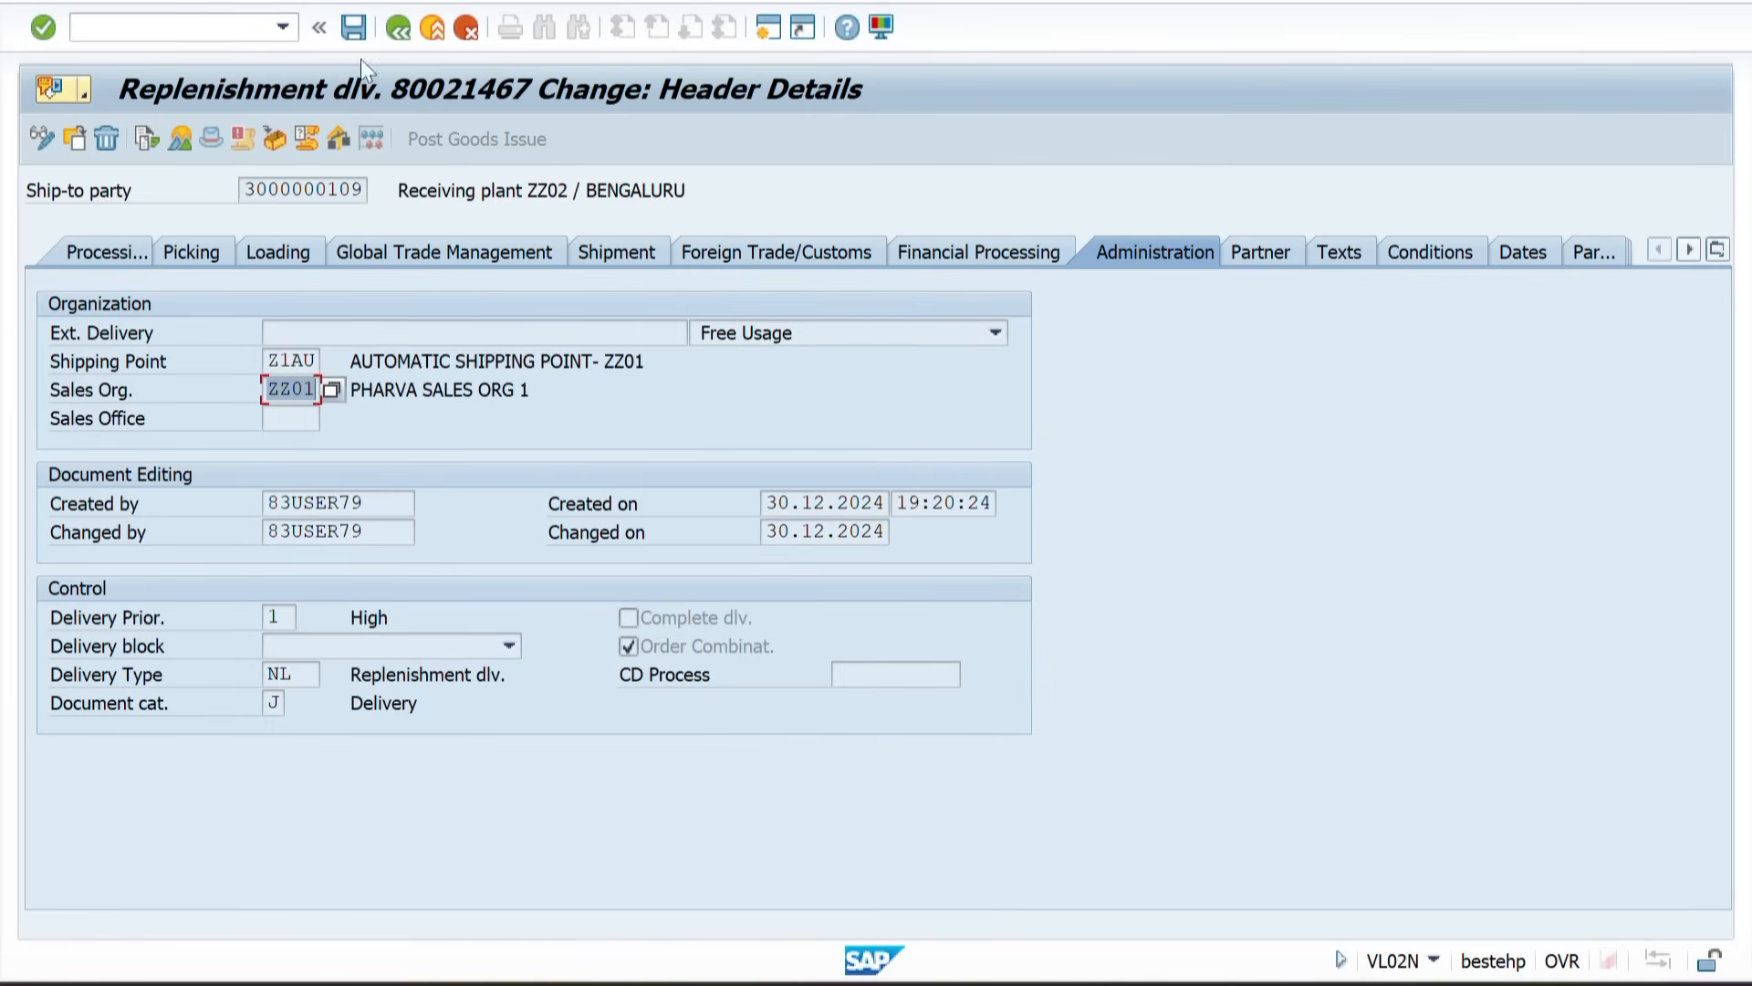
left_click(397, 28)
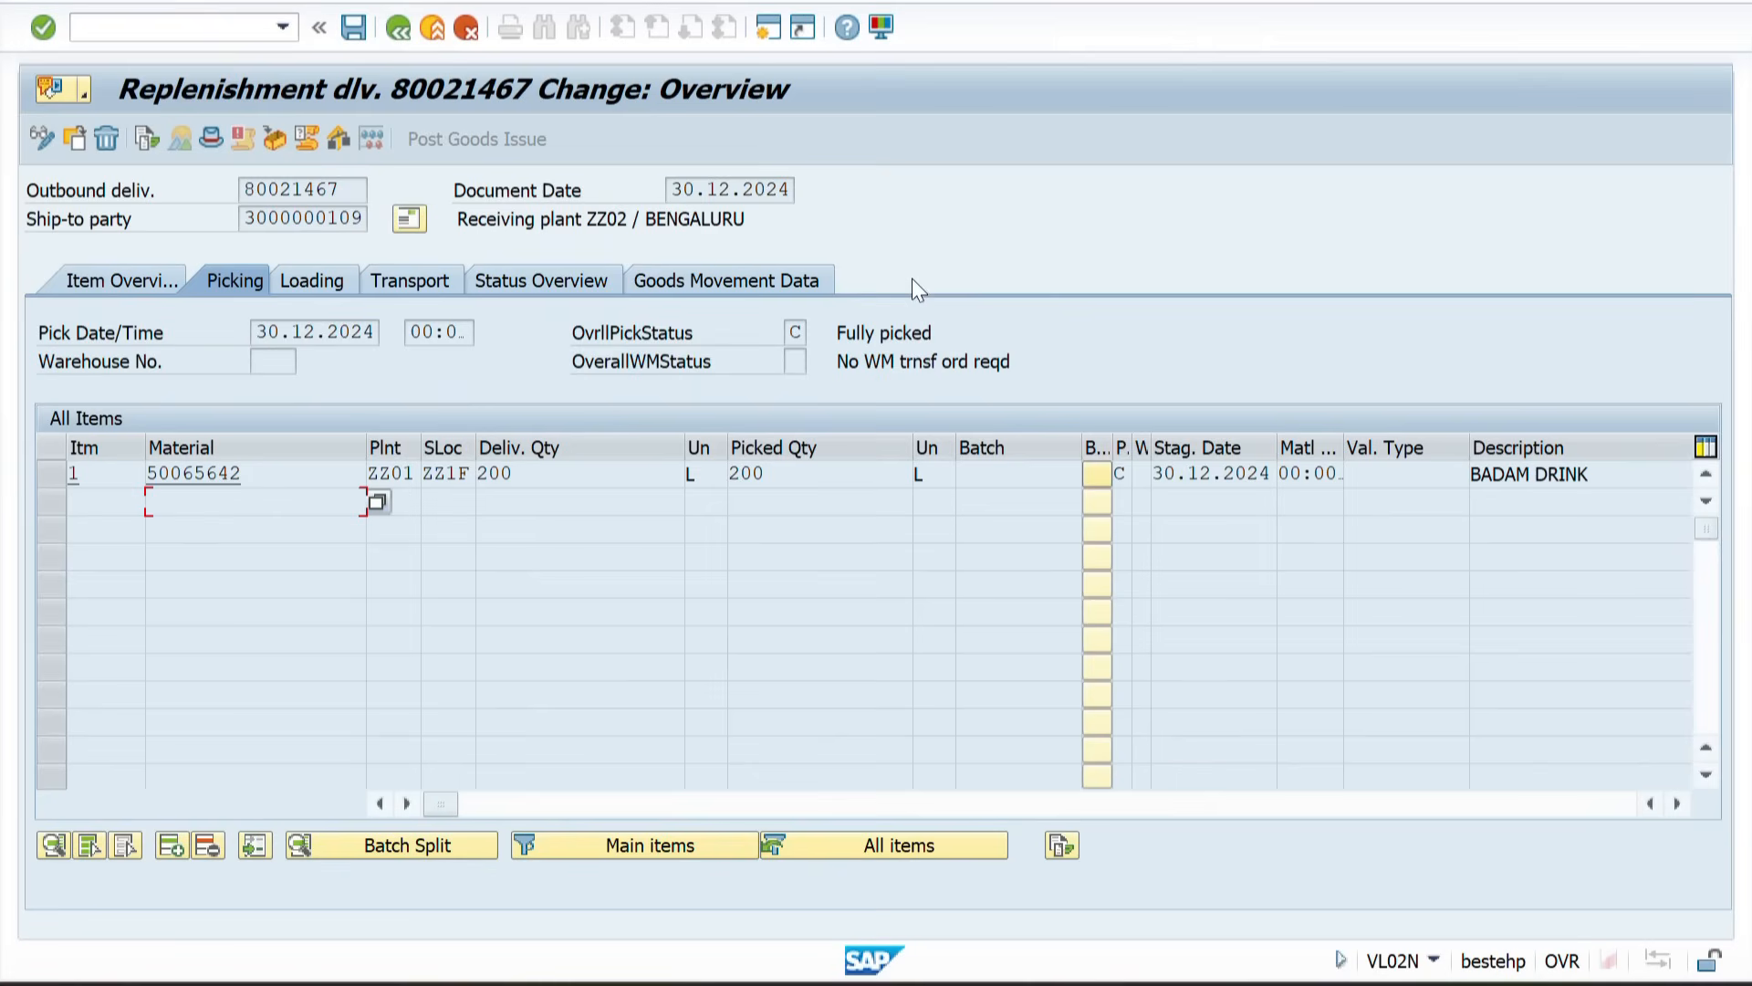
left_click(758, 280)
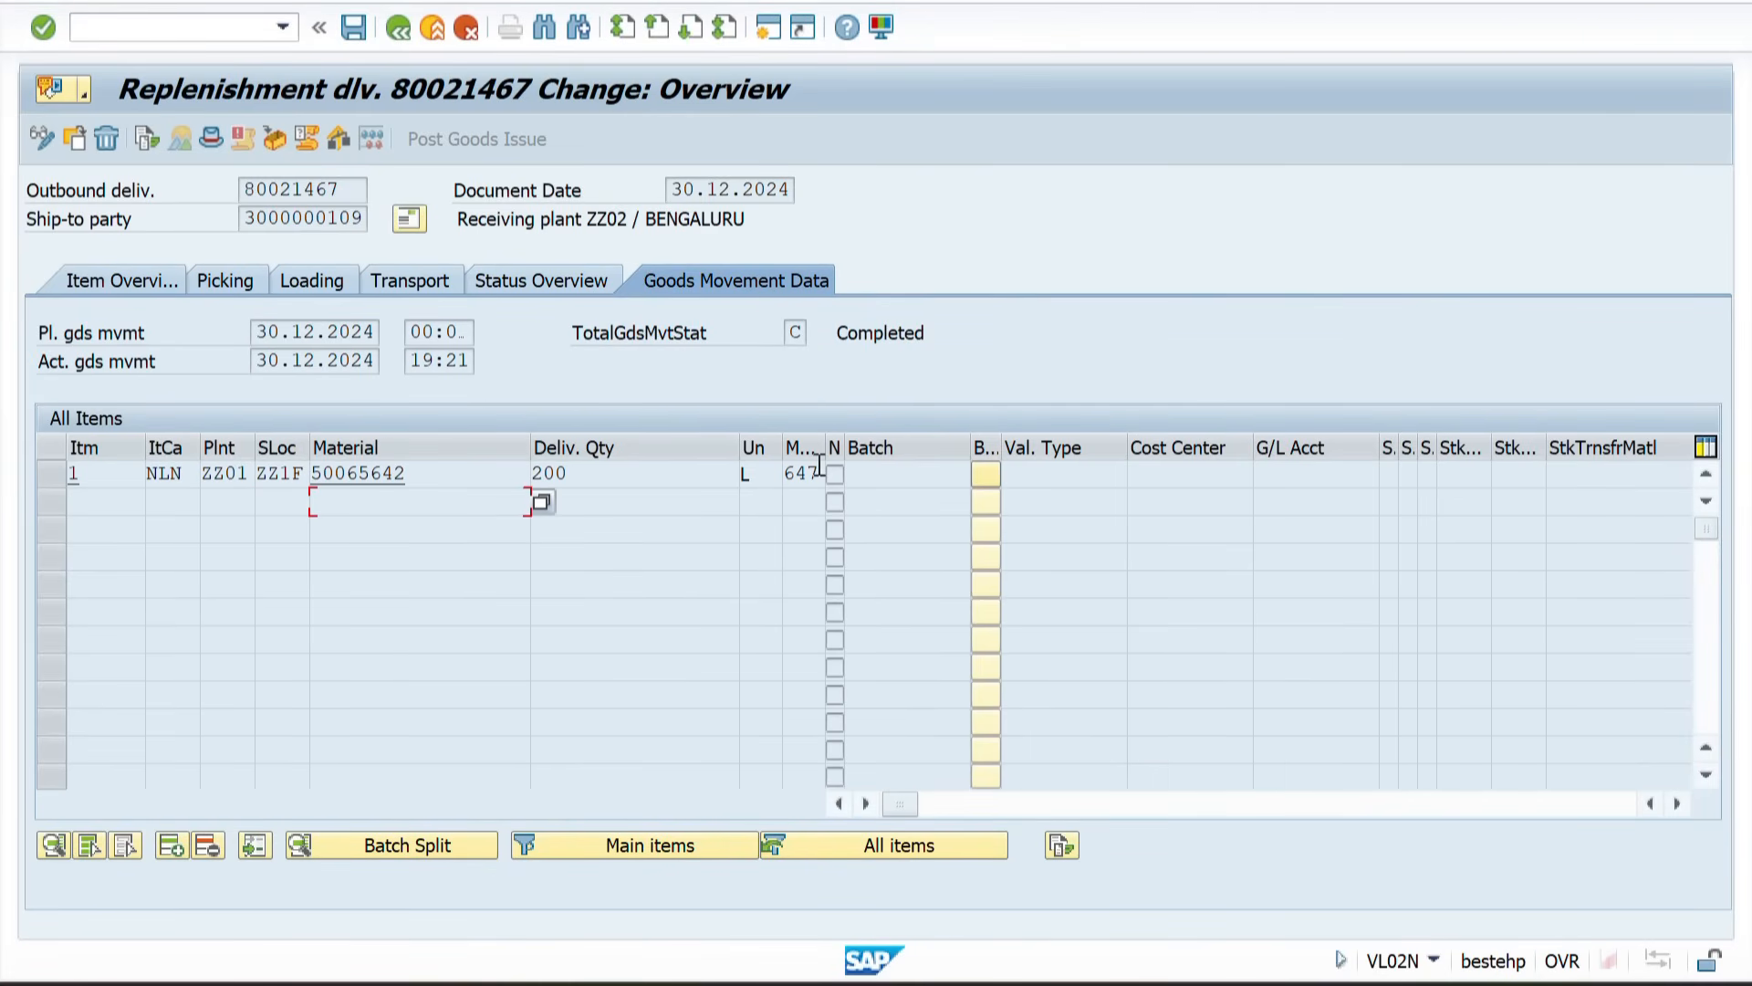
left_click_drag(738, 446, 646, 448)
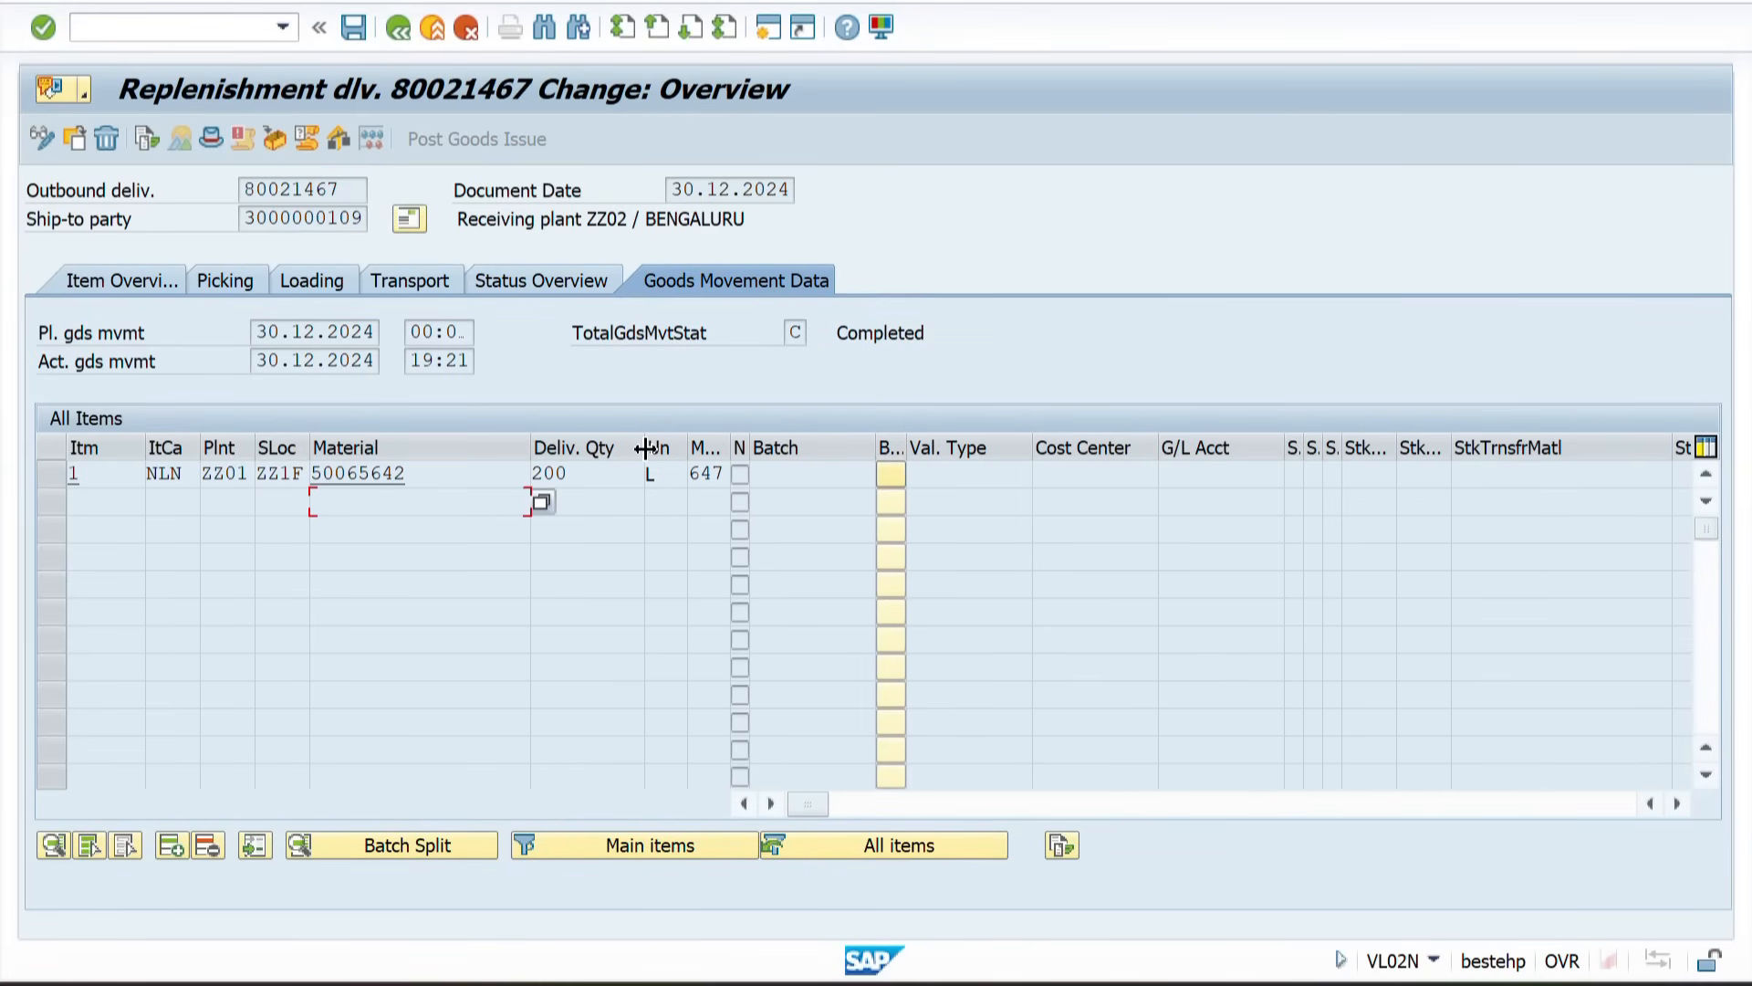
Step: Switch to the spreadsheet and review the 641 and 647 movement notes in the STO 1 Step sheet
key("alt+Tab")
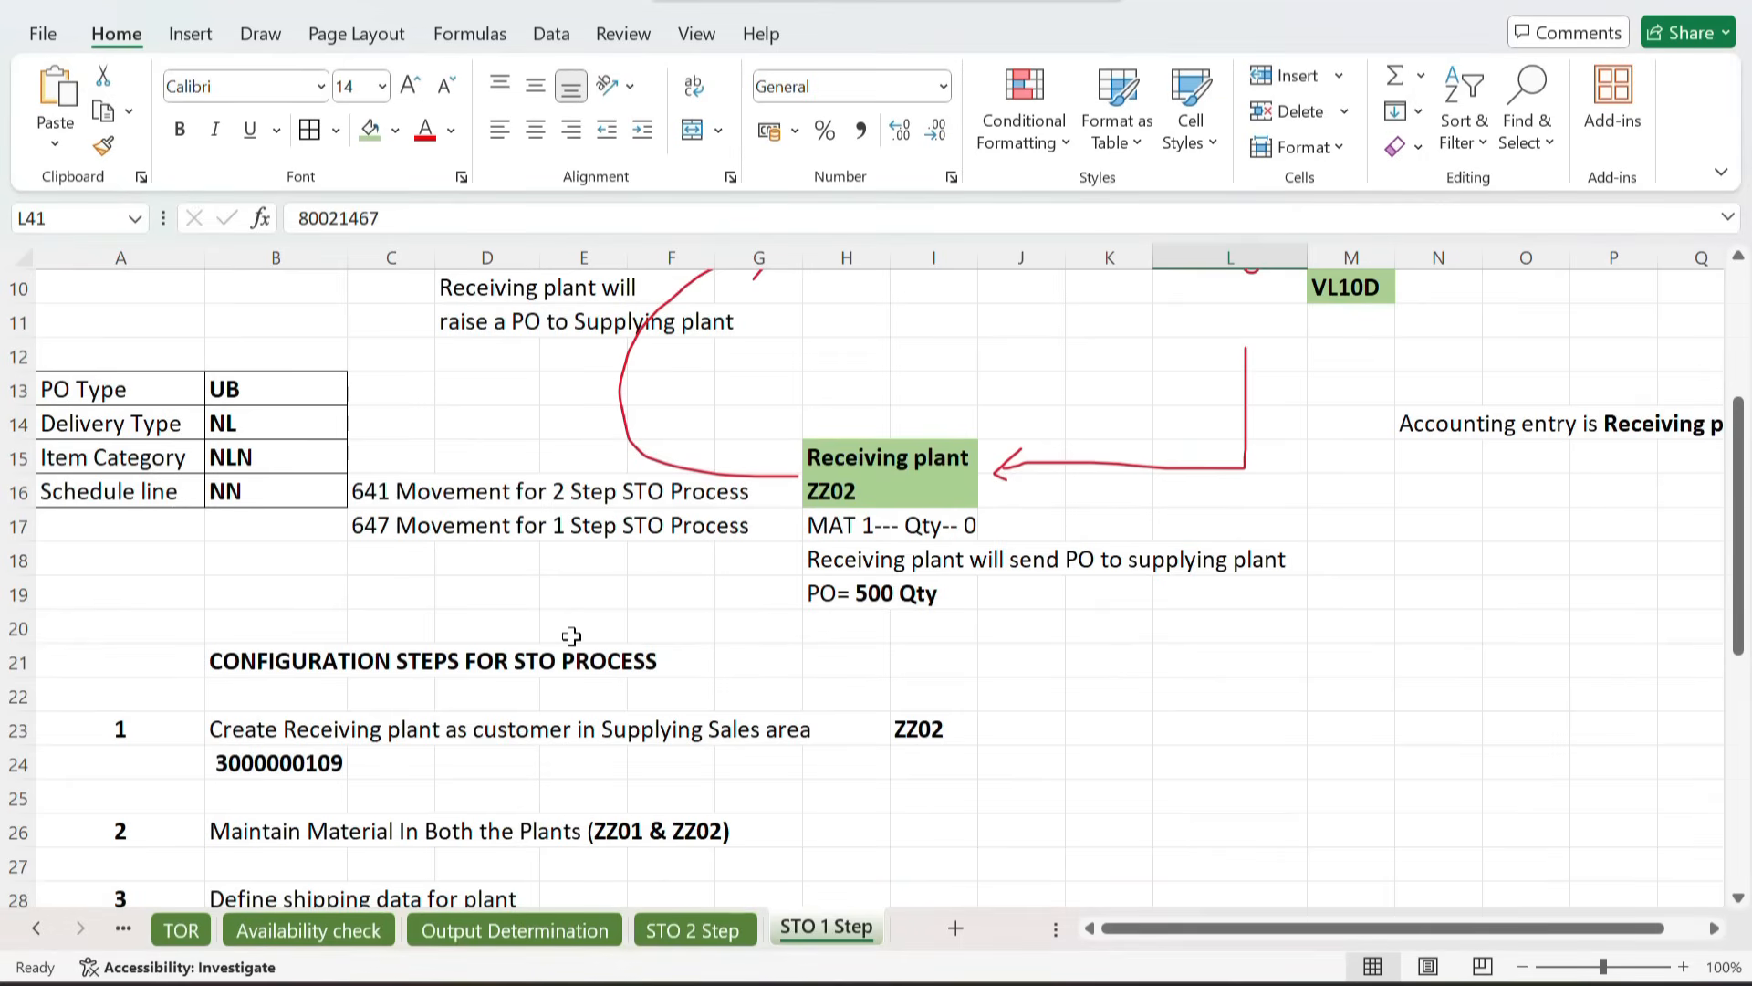
left_click(367, 524)
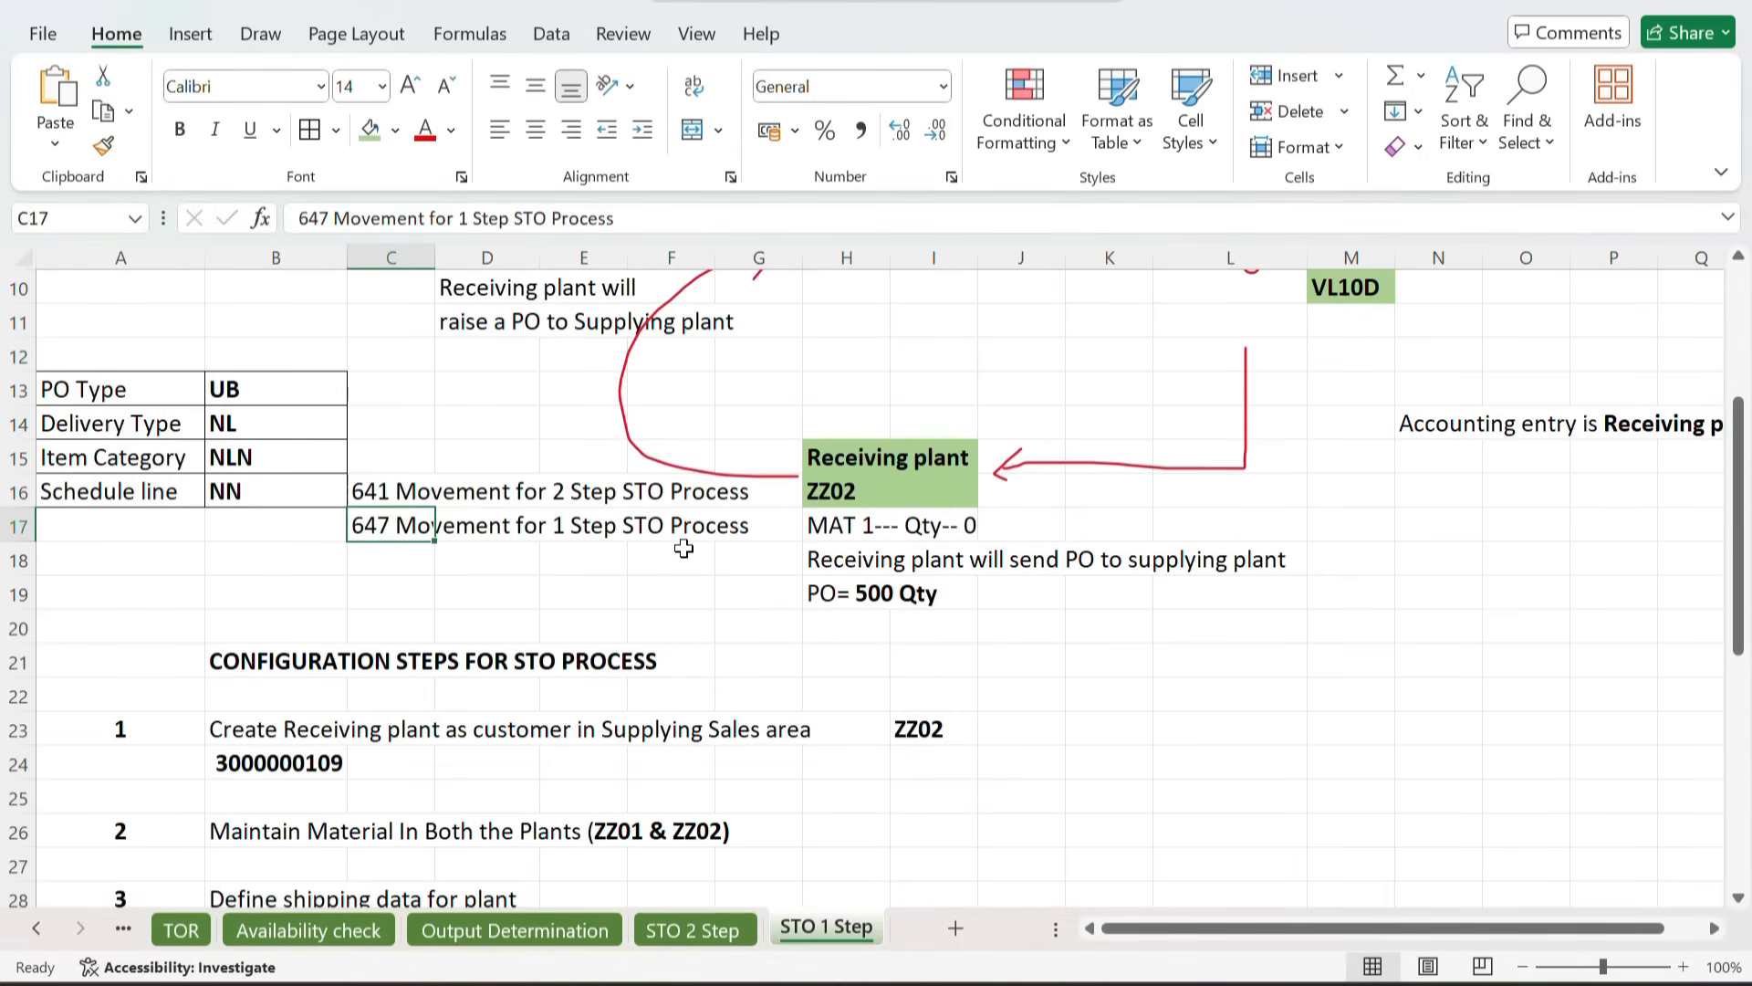
left_click(358, 491)
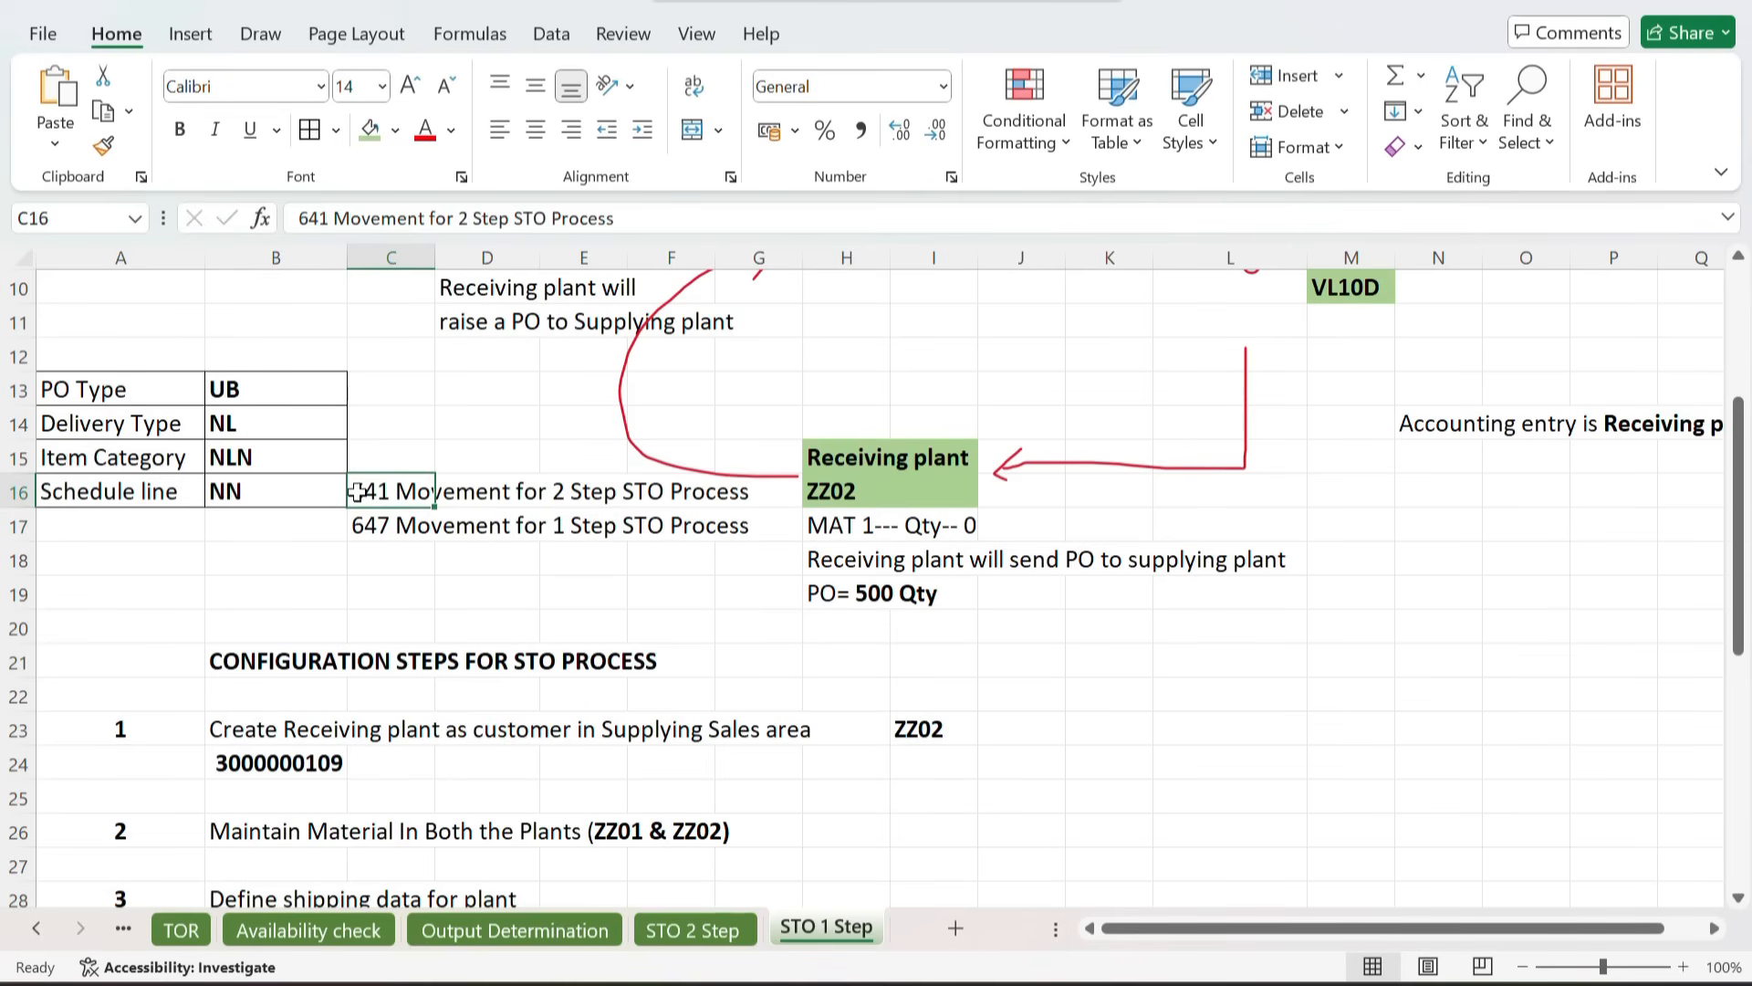
scroll(357, 491, "up", 1)
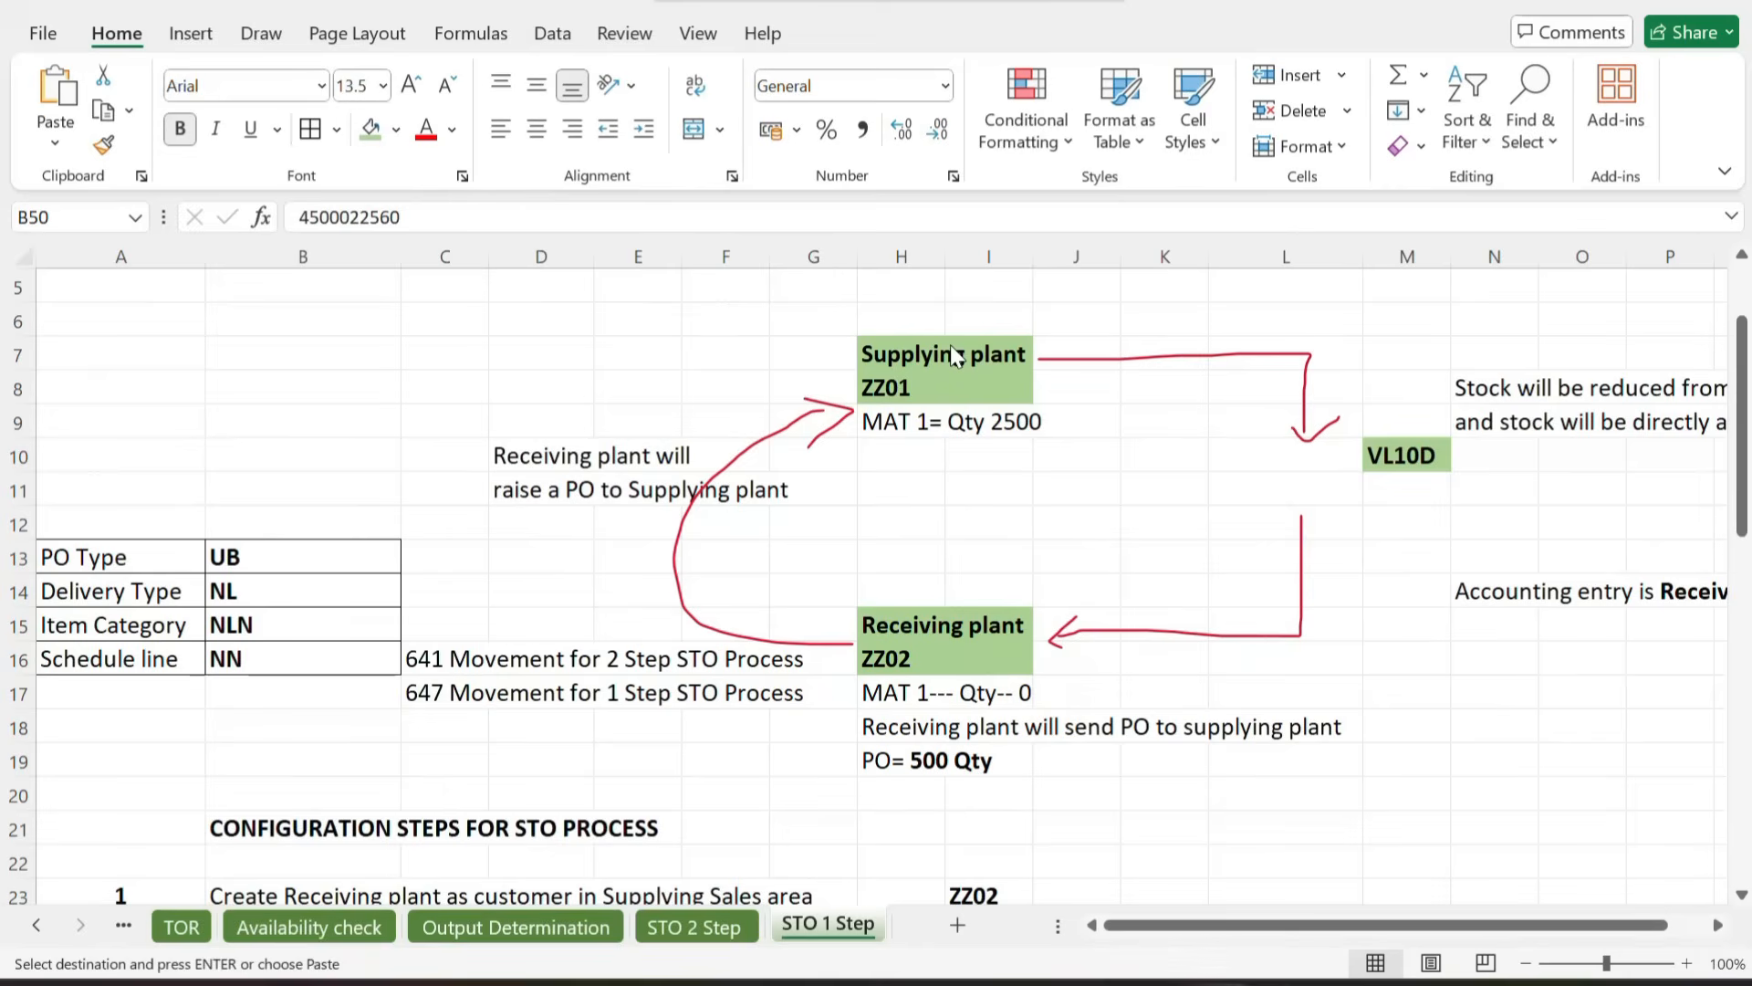